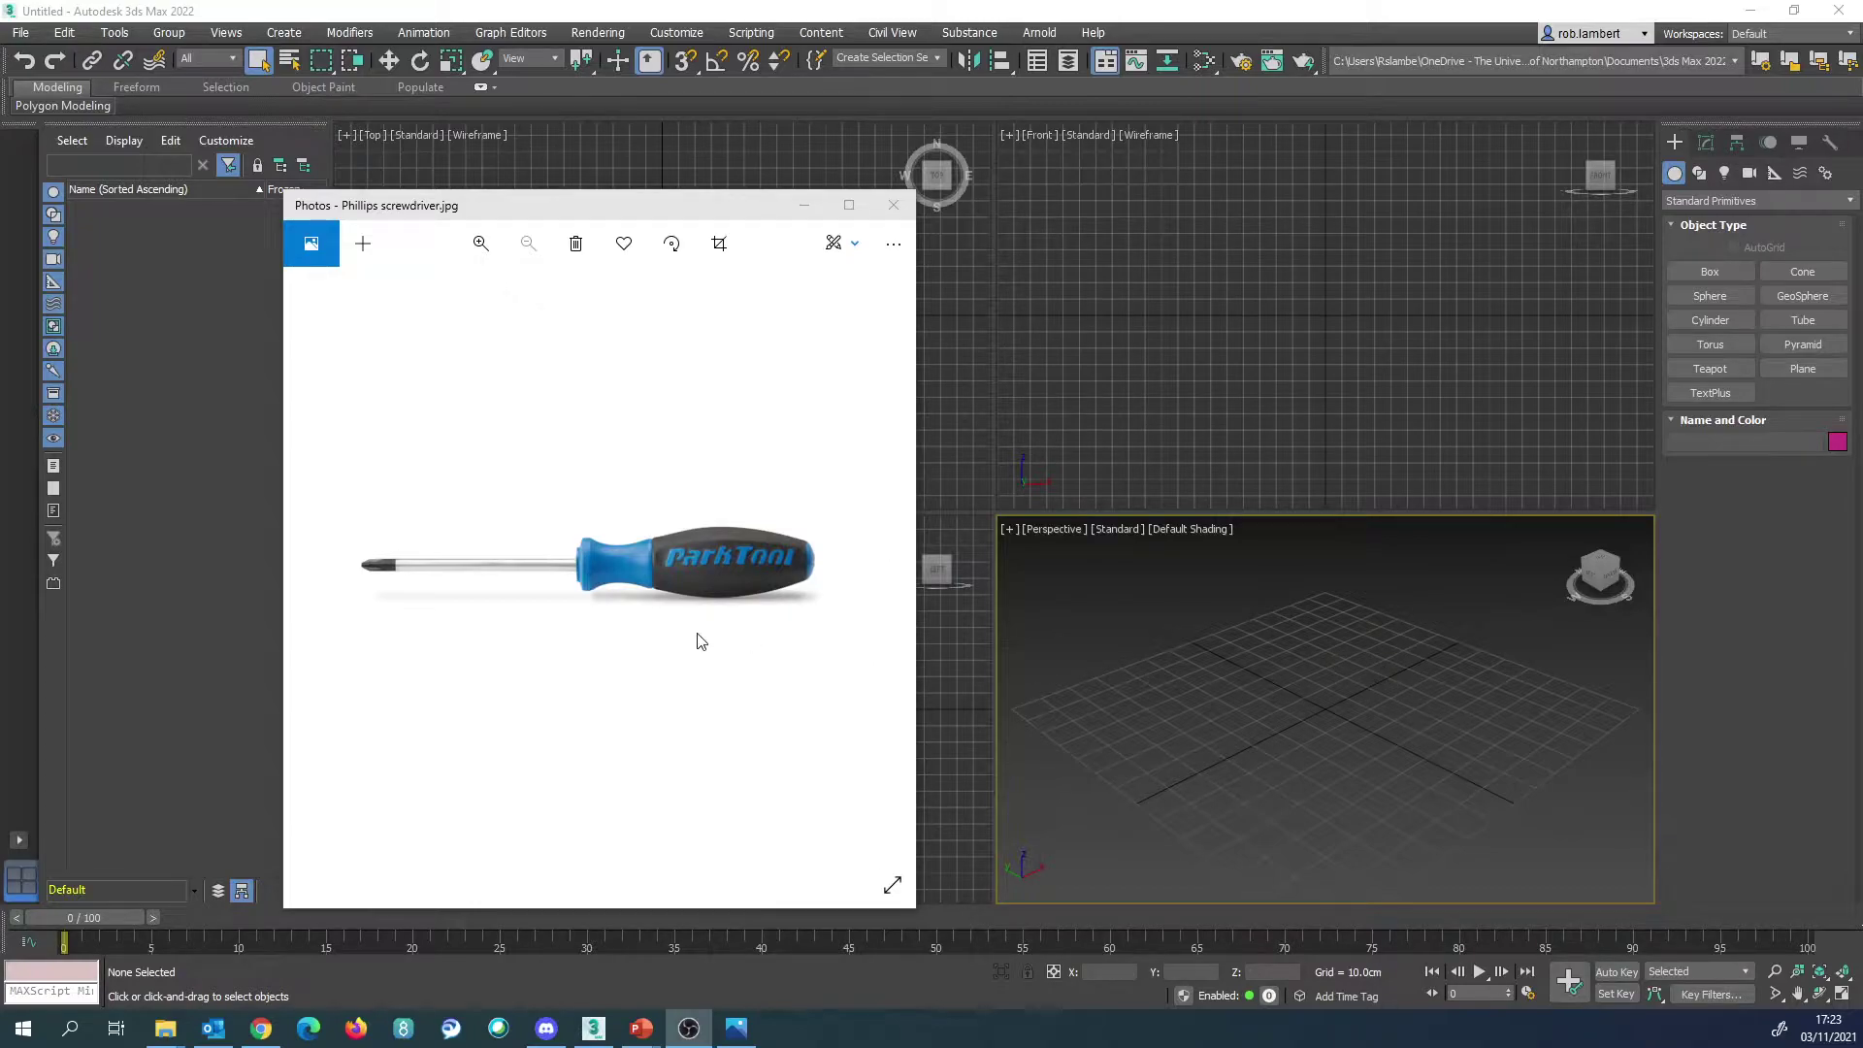
Step: Check the pixel dimensions of Phillips screwdriver.jpg in its file properties in the Week 5 folder
mouse_move(165, 1029)
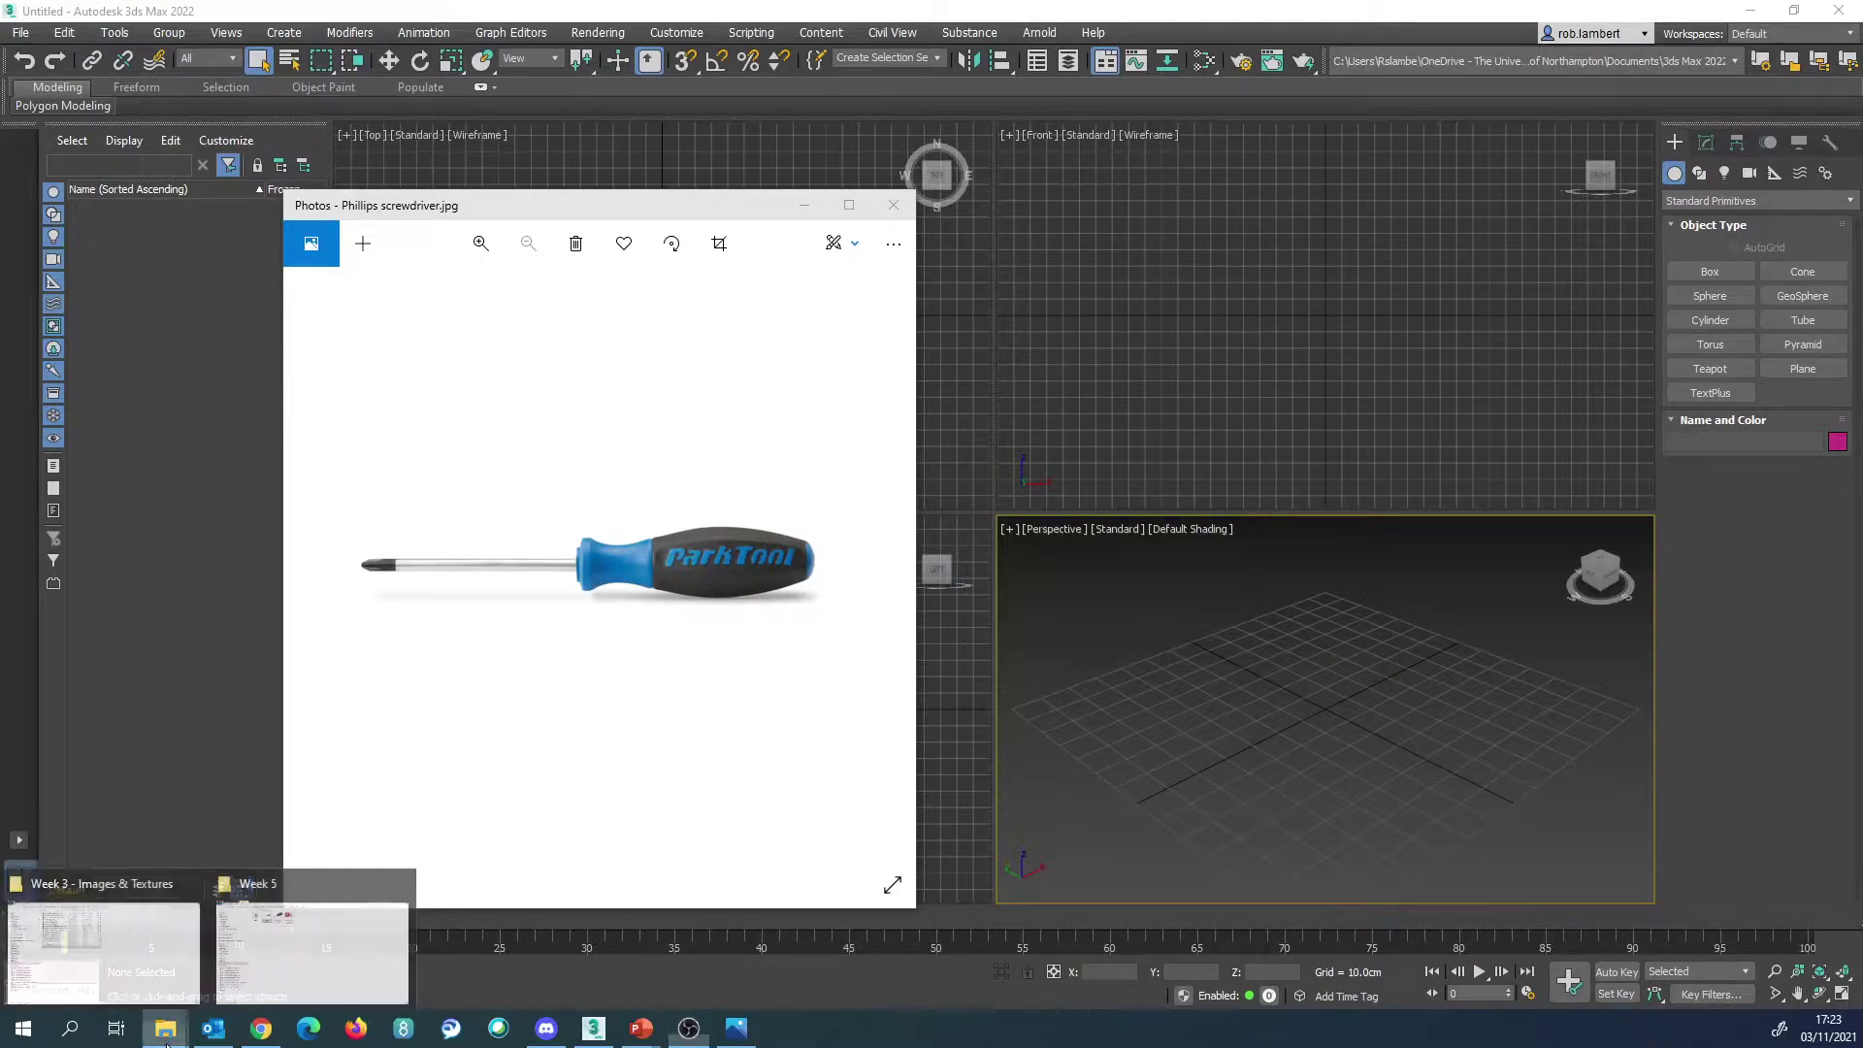
click(294, 970)
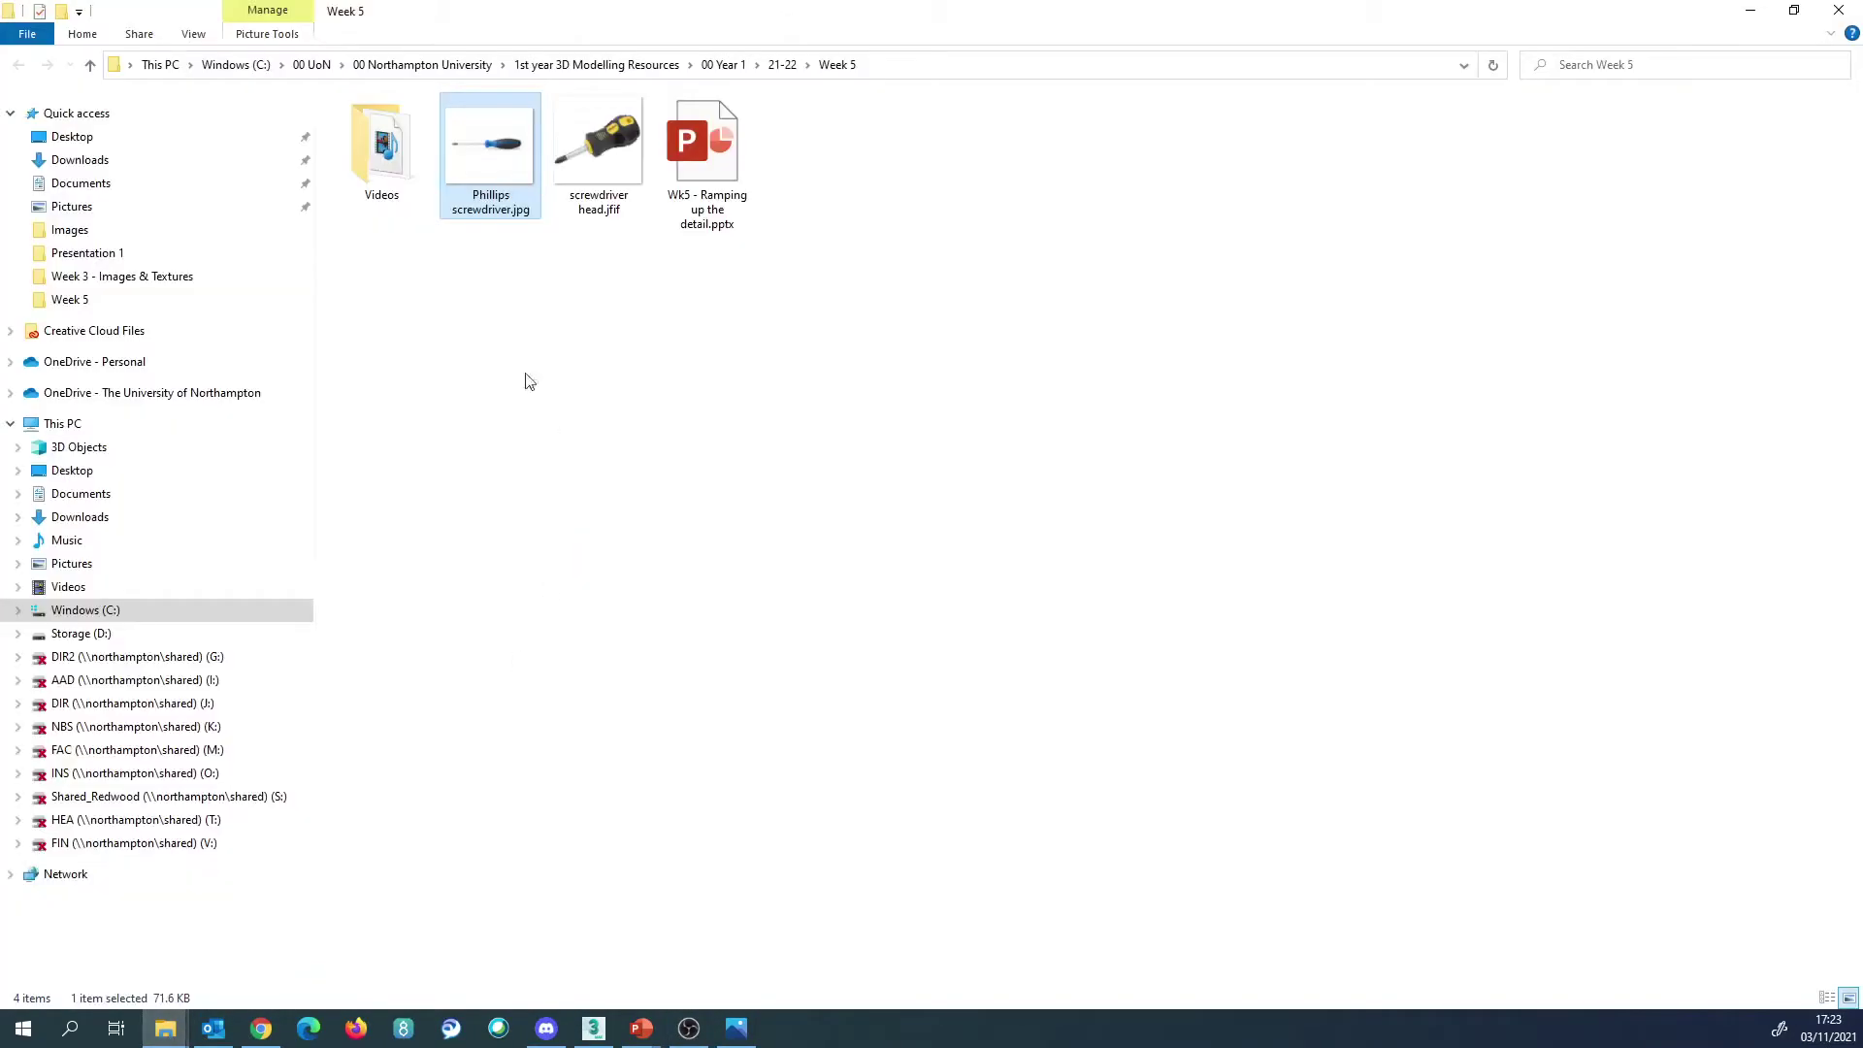
right_click(502, 156)
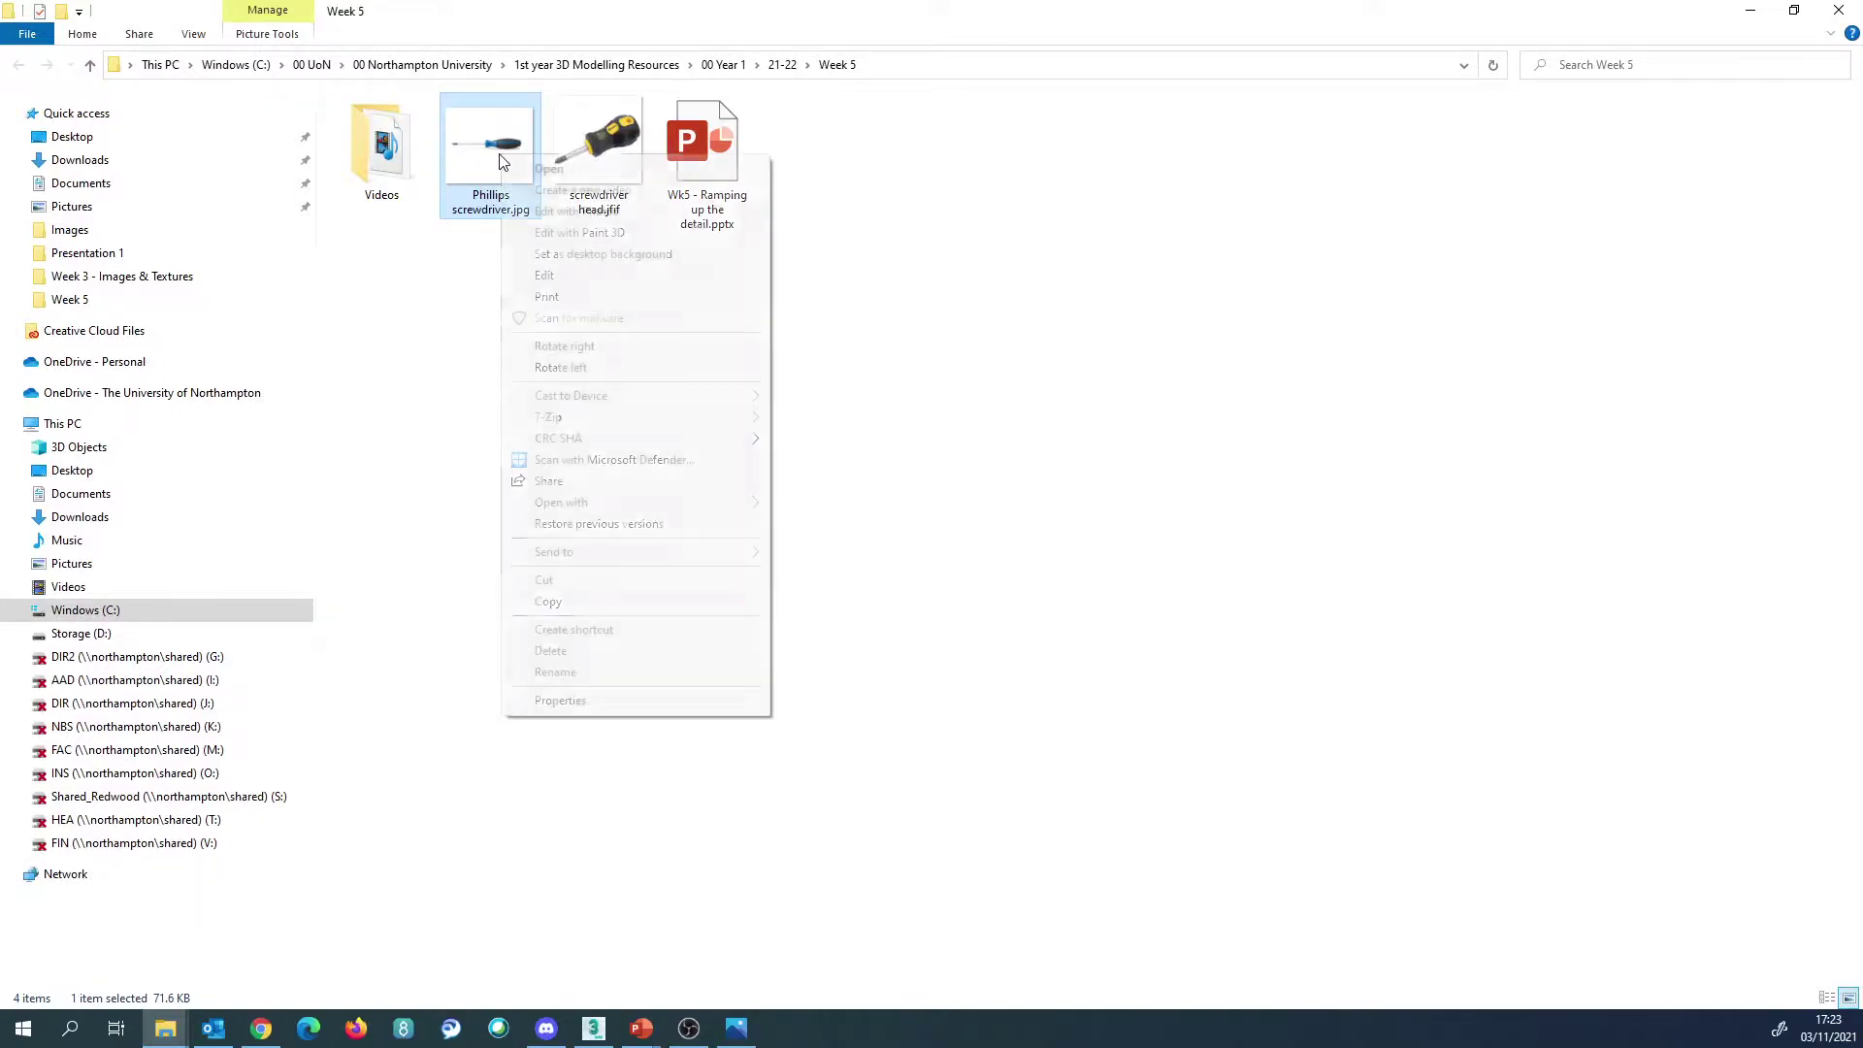
click(569, 705)
click(633, 201)
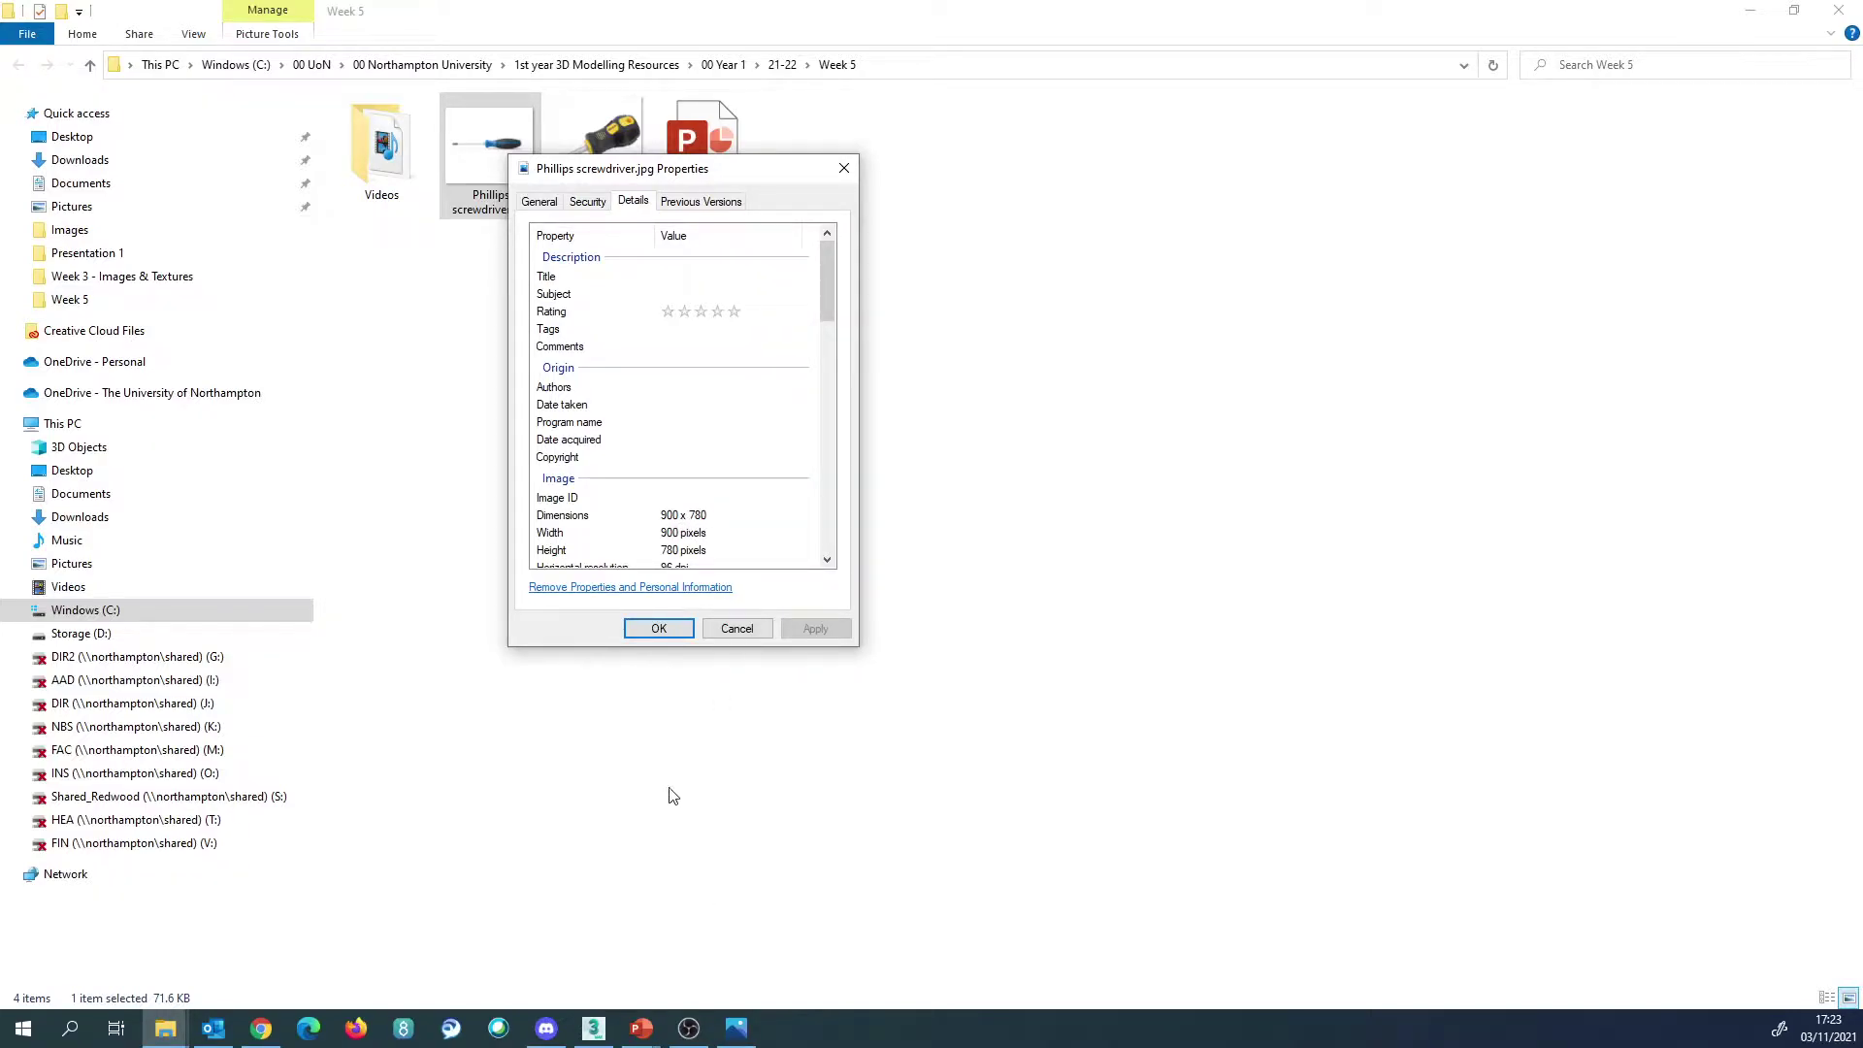
Step: Switch to 3ds Max and create a plane about 171 cm long and 176 cm wide in the maximized Front view
mouse_move(594, 1027)
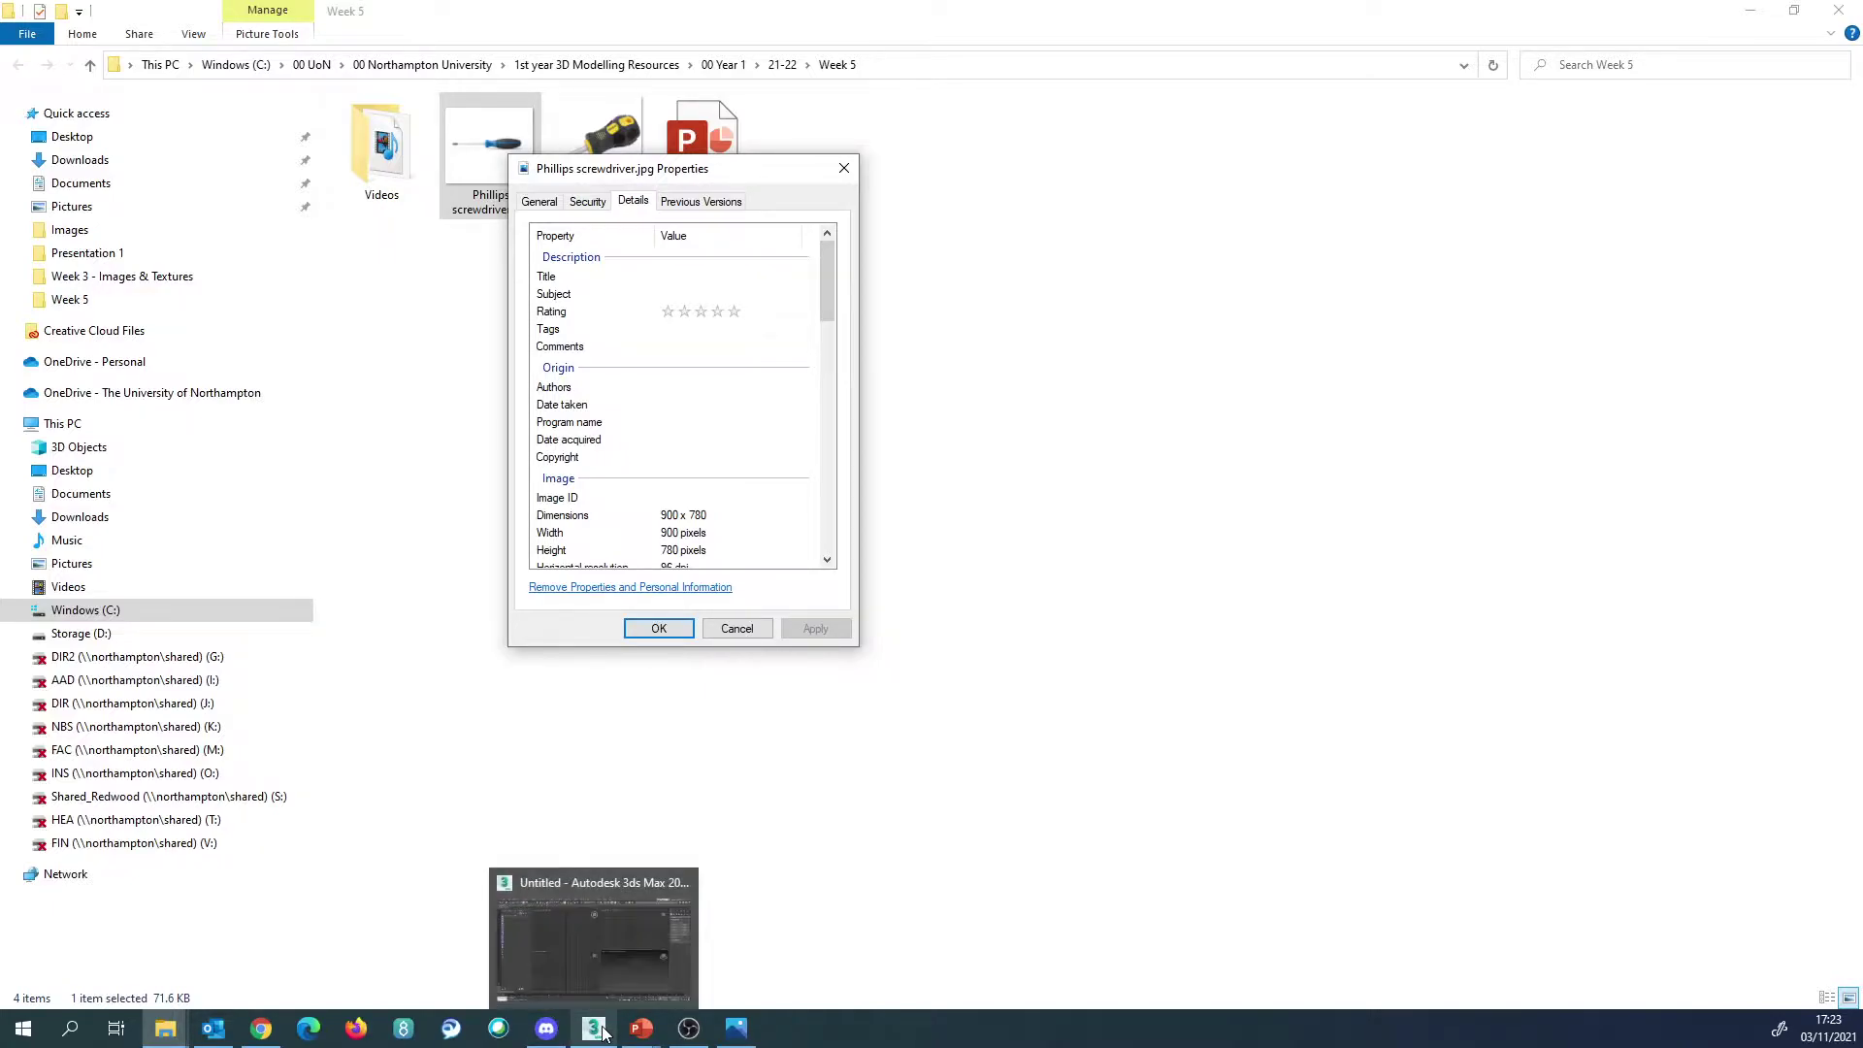
click(636, 979)
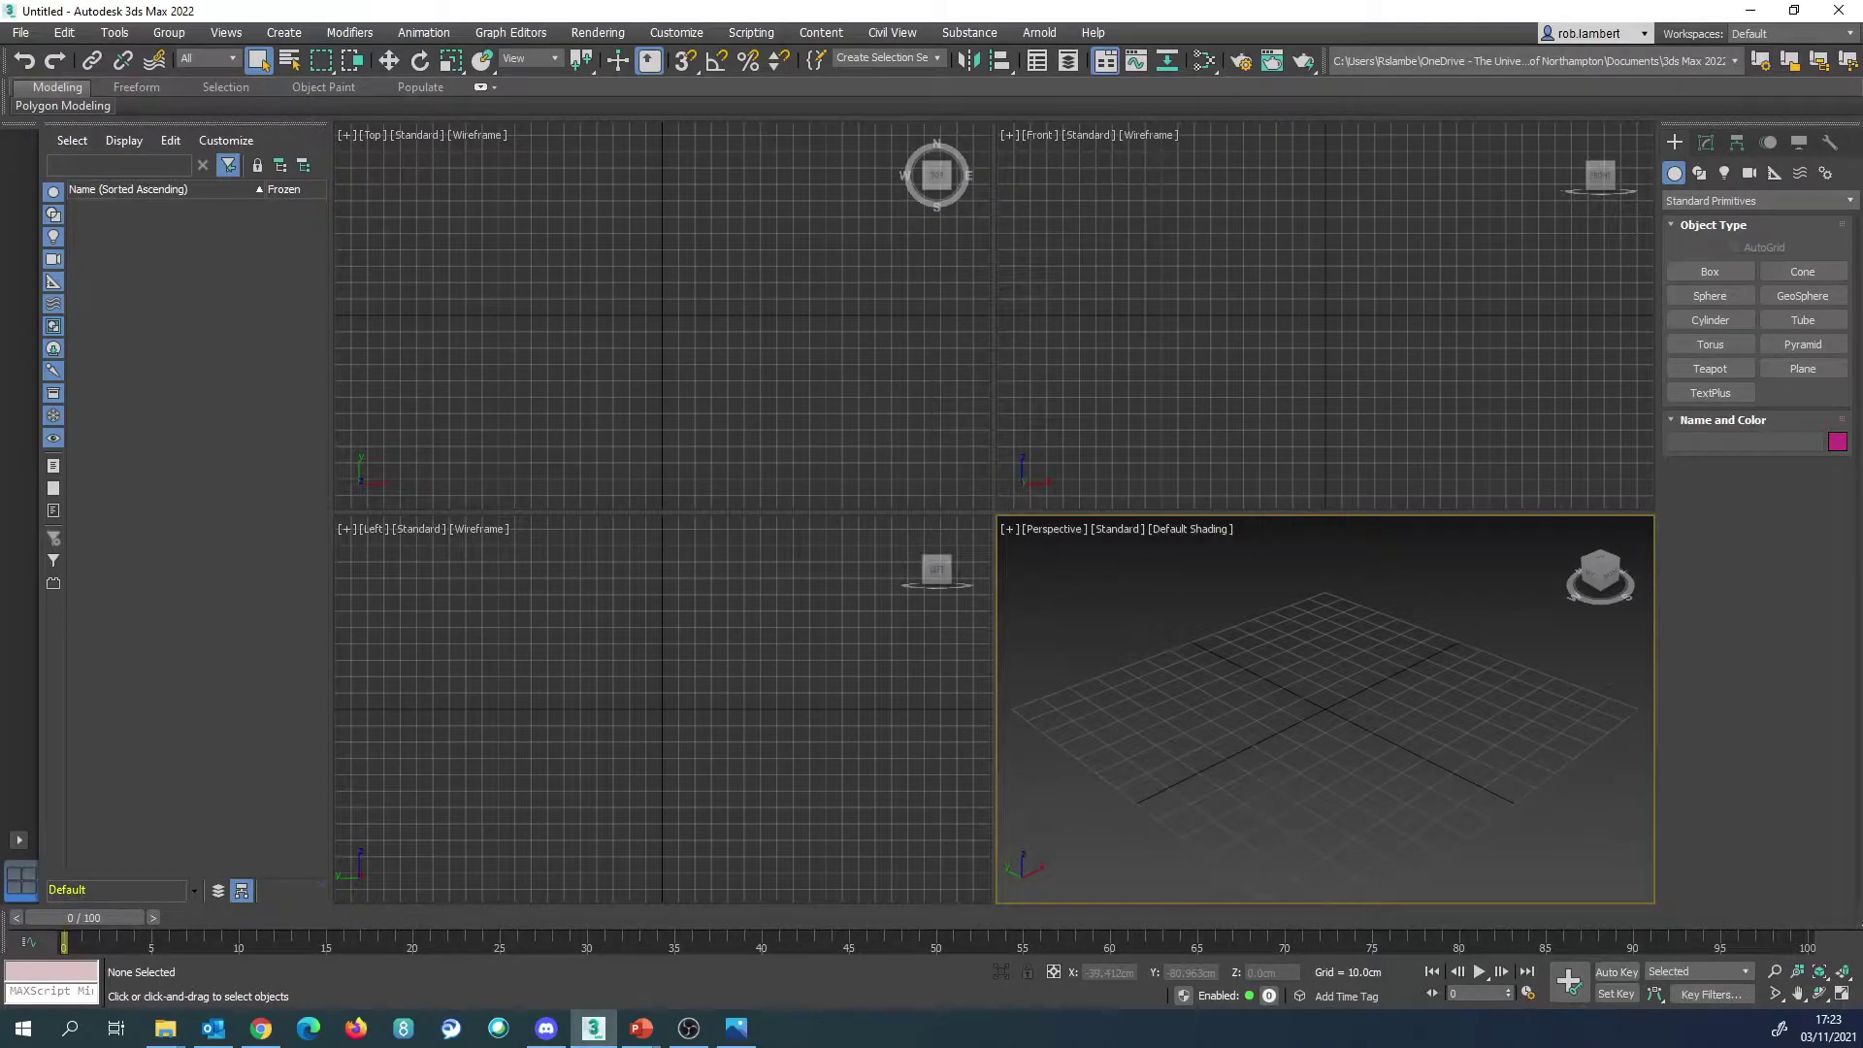
click(1844, 995)
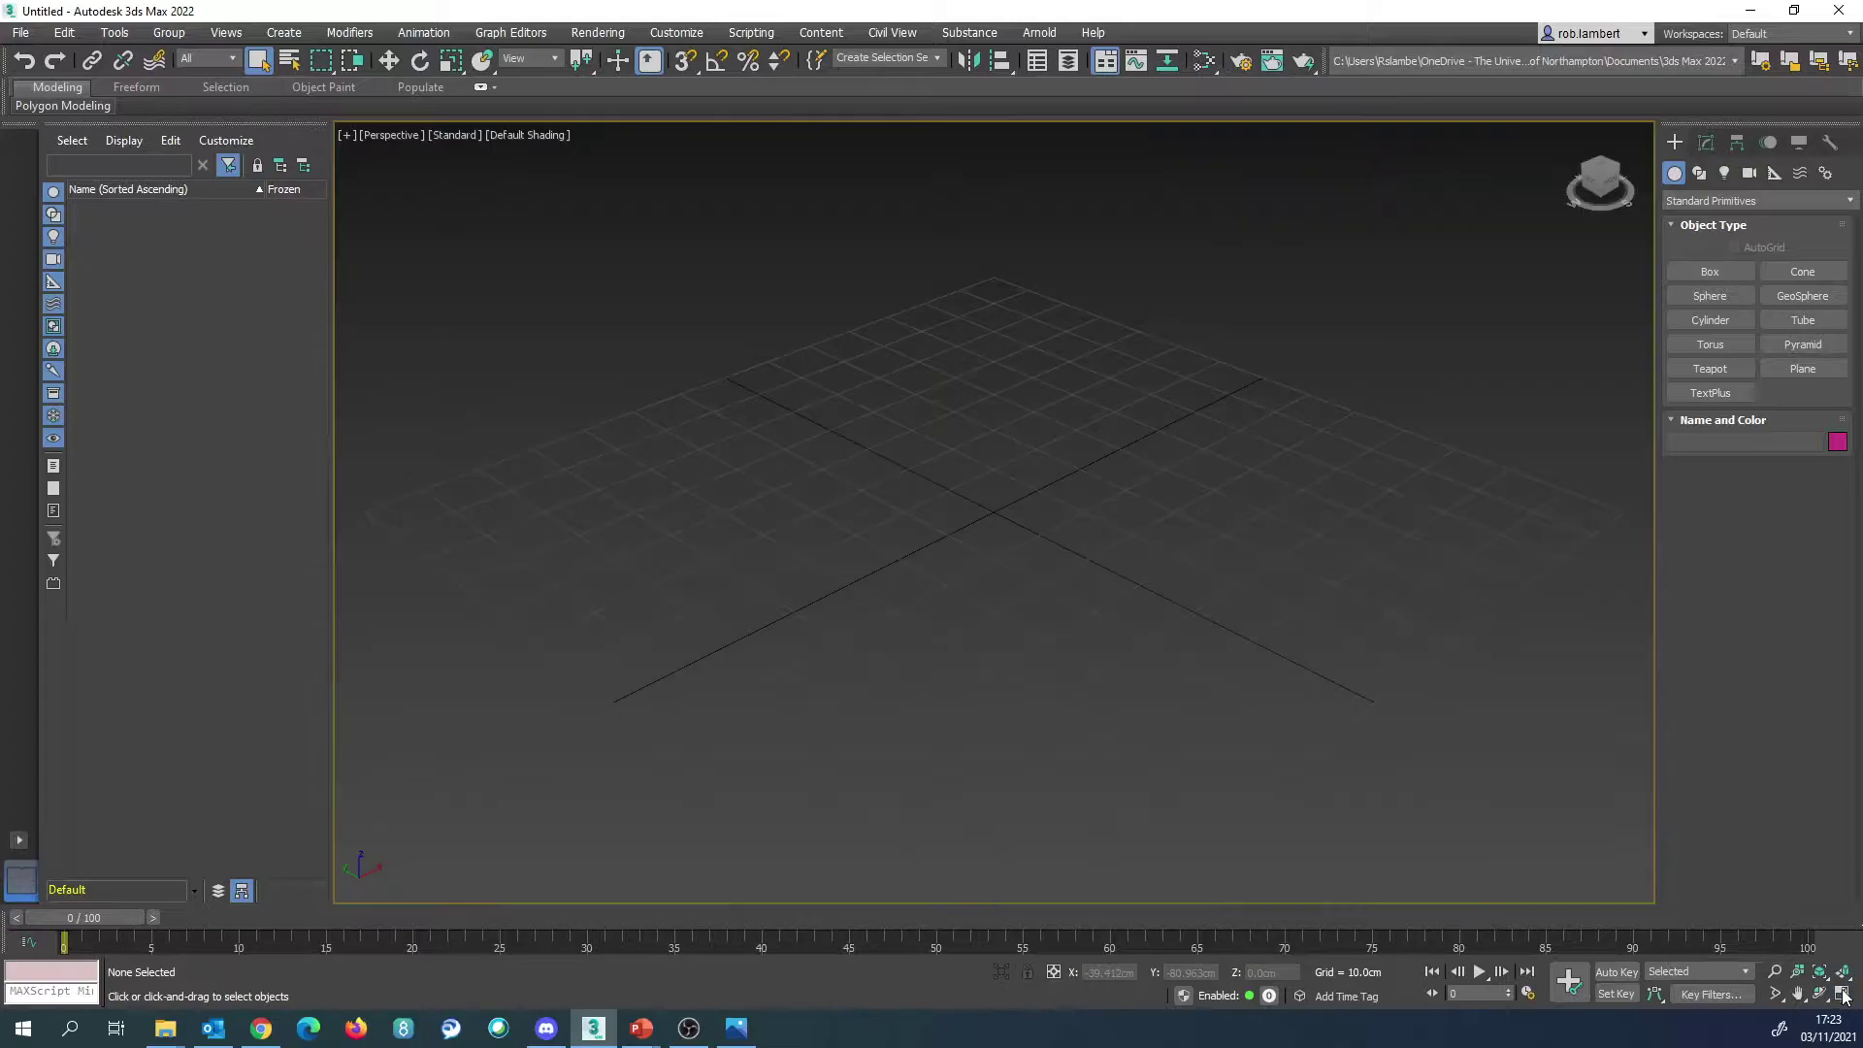
key(f)
middle_drag(887, 316, 905, 383)
middle_drag(1134, 548, 1045, 512)
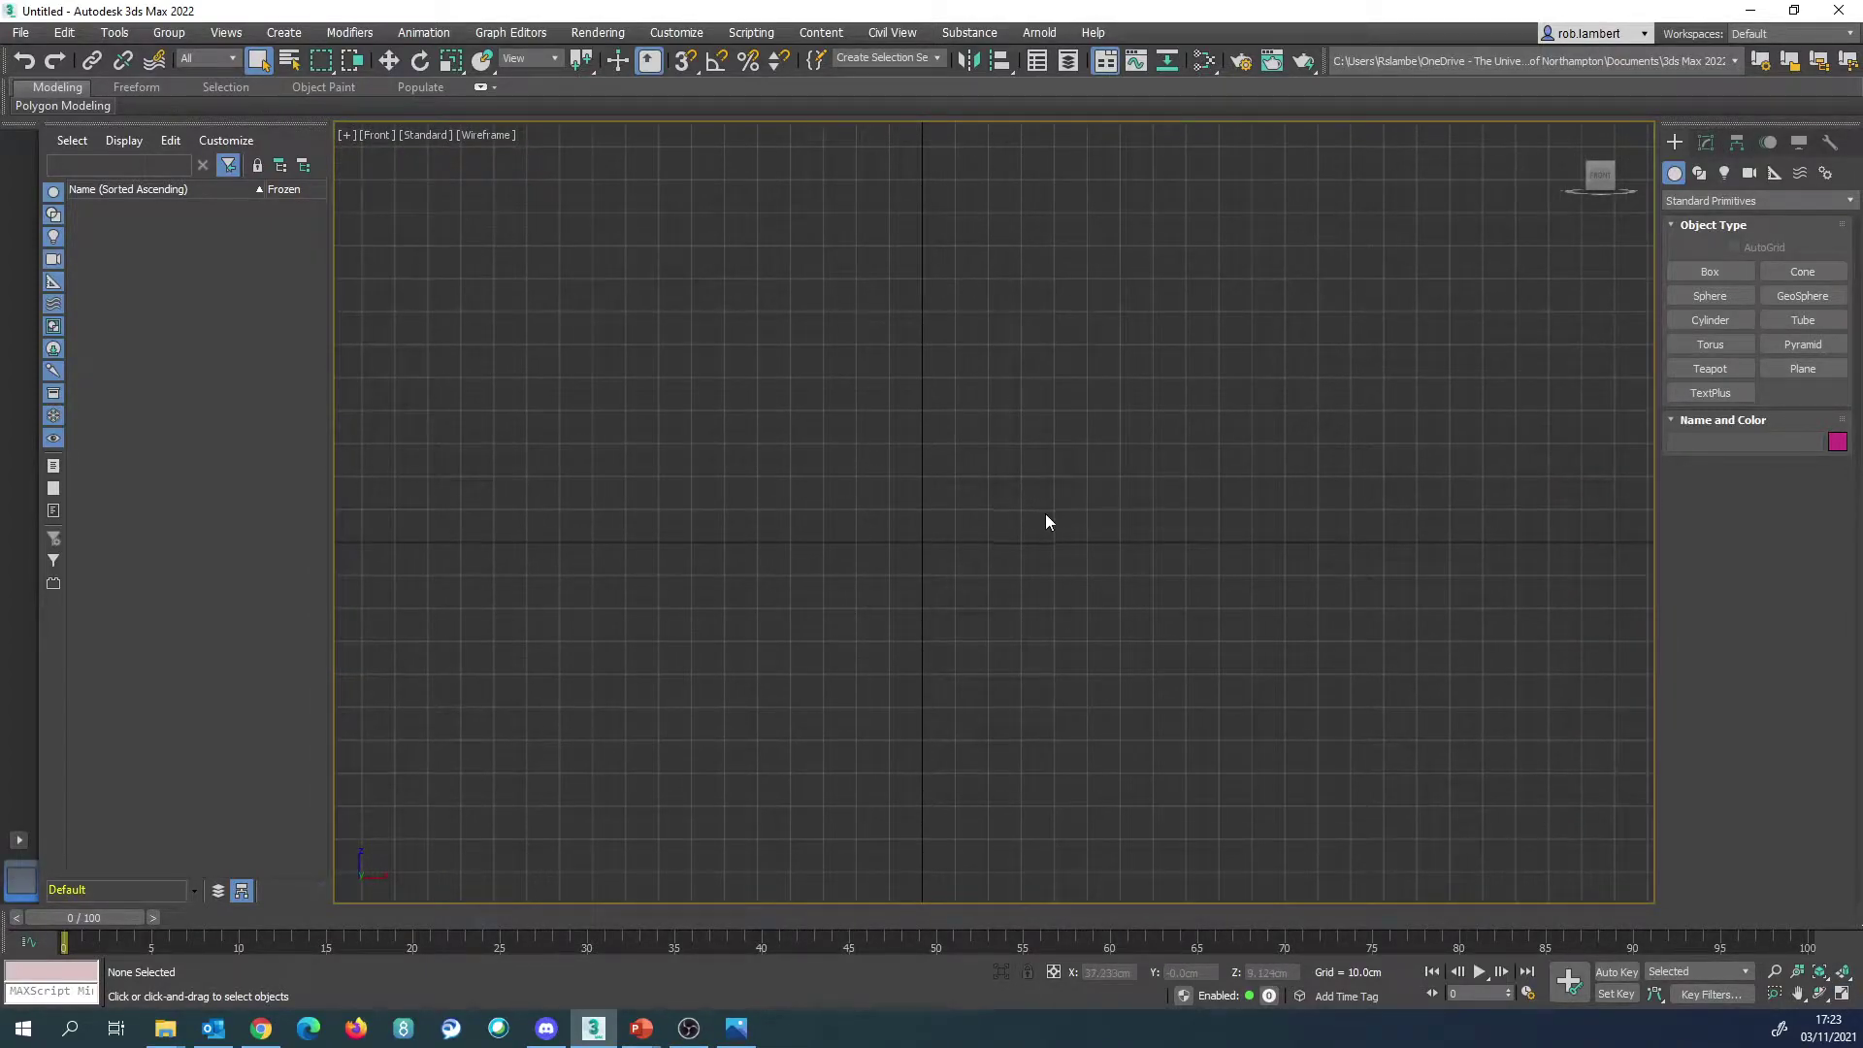
click(1803, 369)
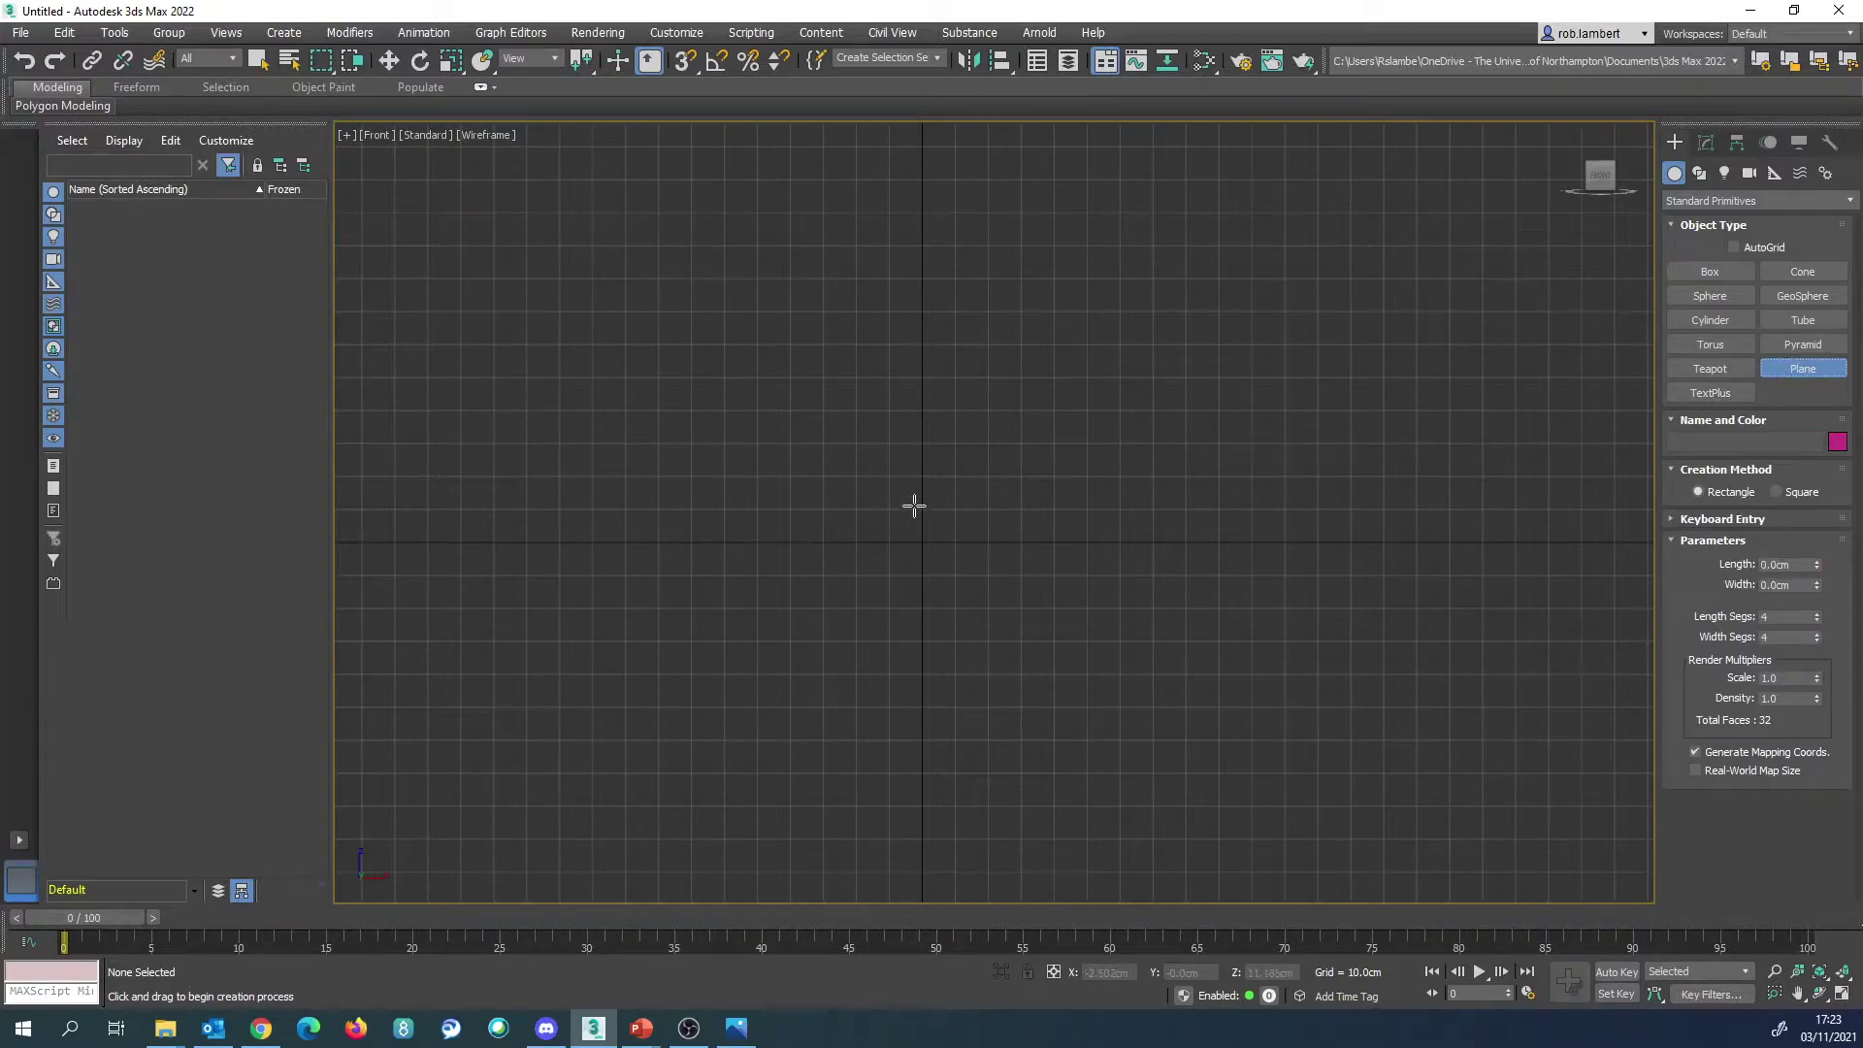
mouse_move(662, 257)
mouse_down()
mouse_move(1290, 861)
mouse_move(1244, 824)
mouse_up()
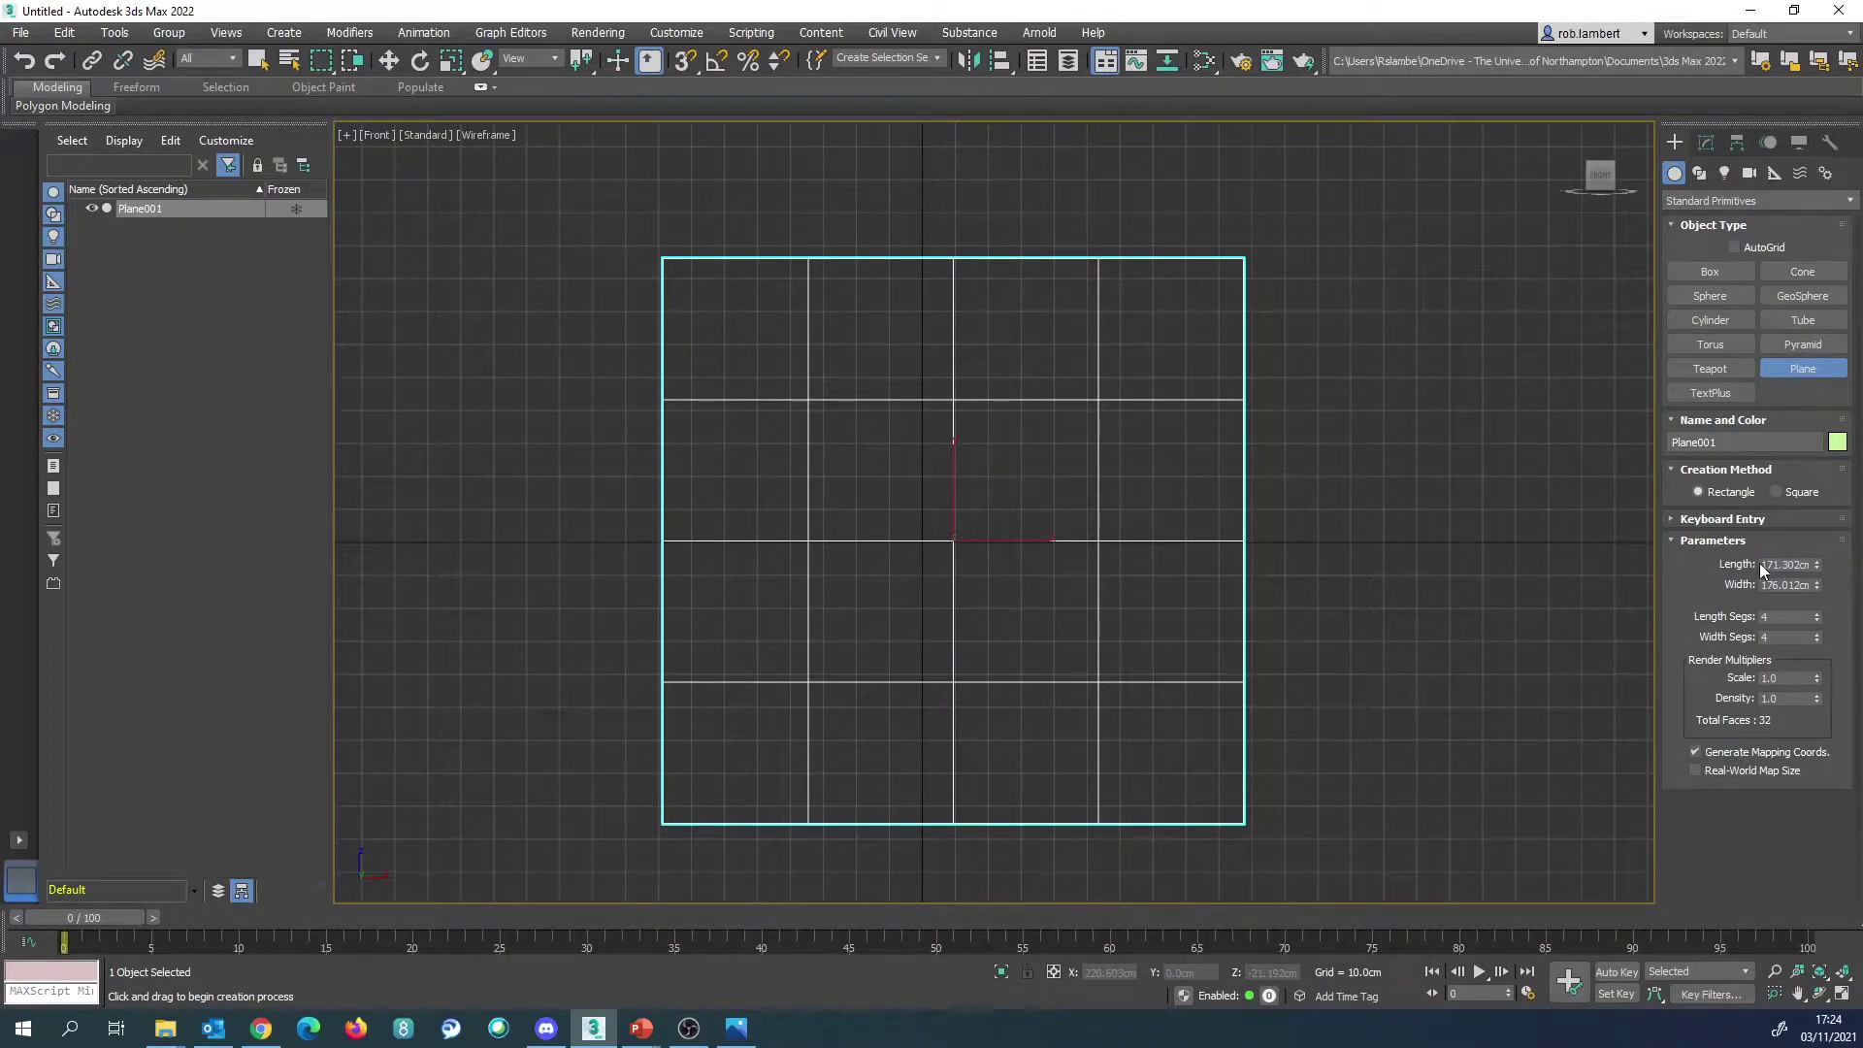
Step: Recheck the image's pixel dimensions and set the plane's length to 980 cm and width to 780 cm
mouse_move(165, 1029)
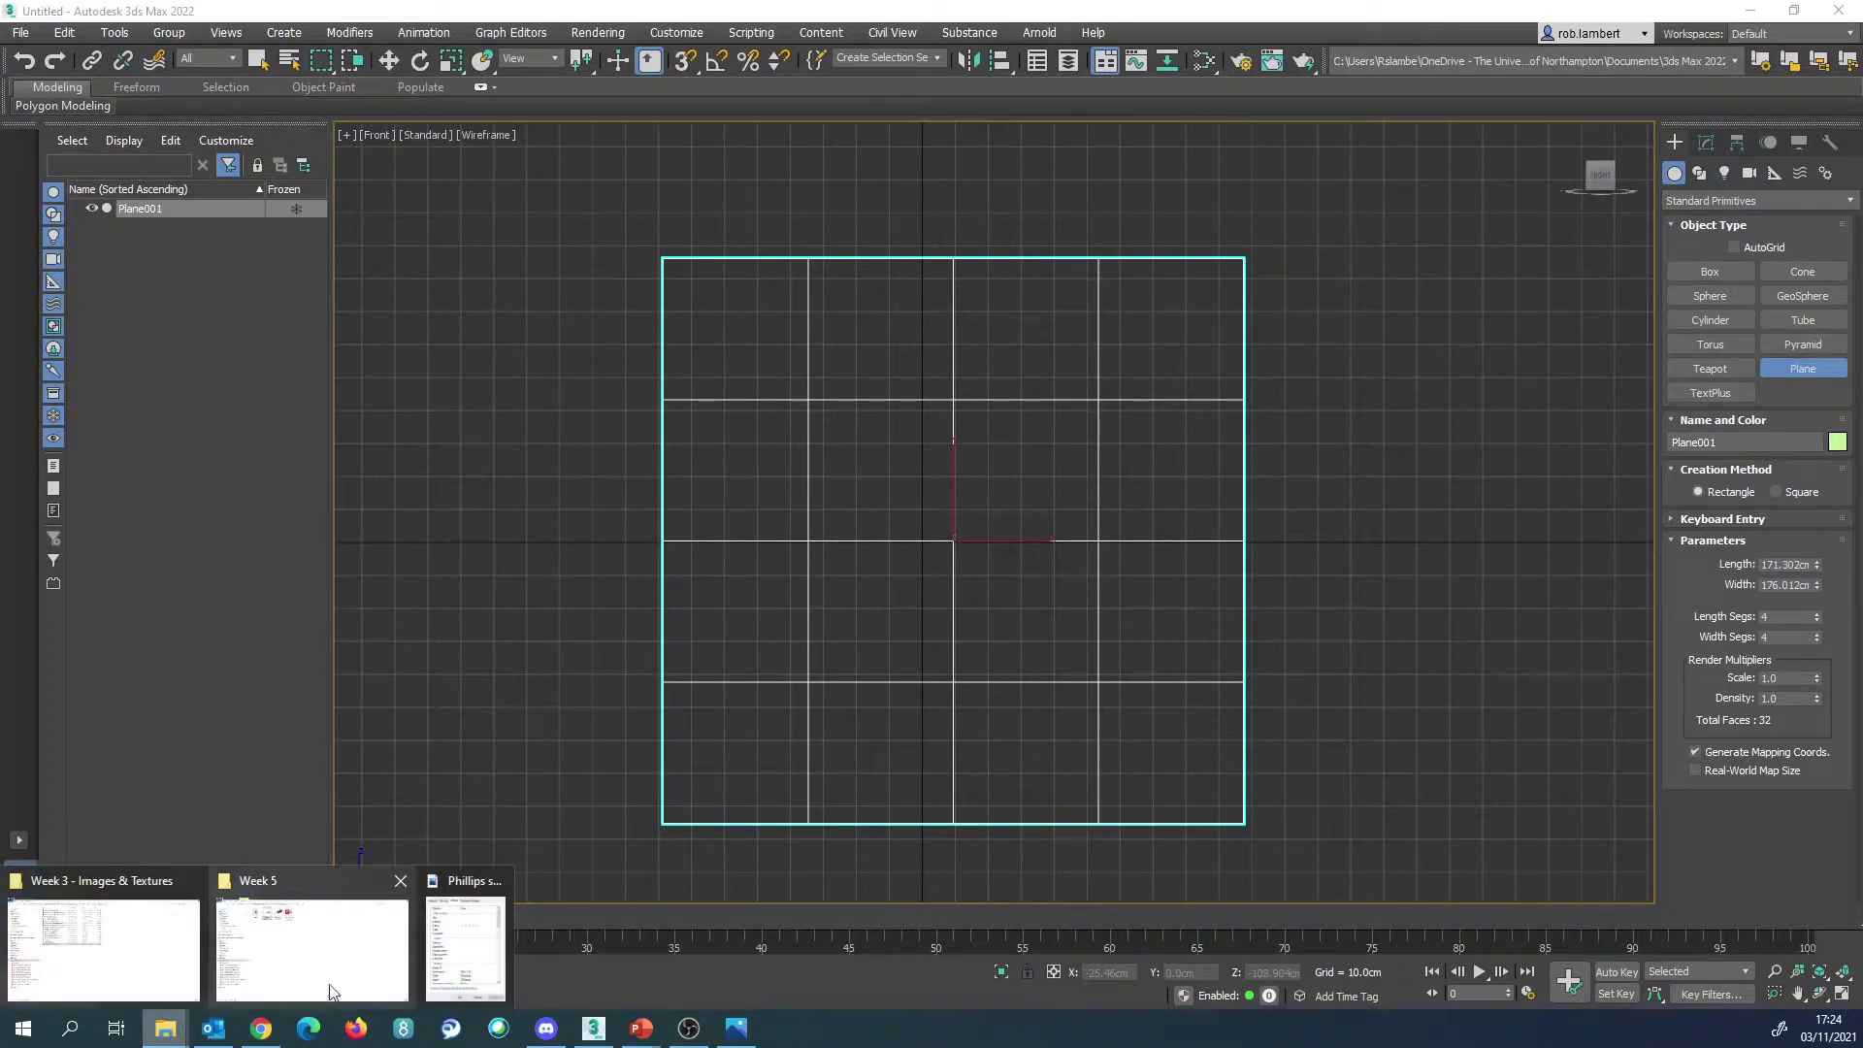
click(466, 951)
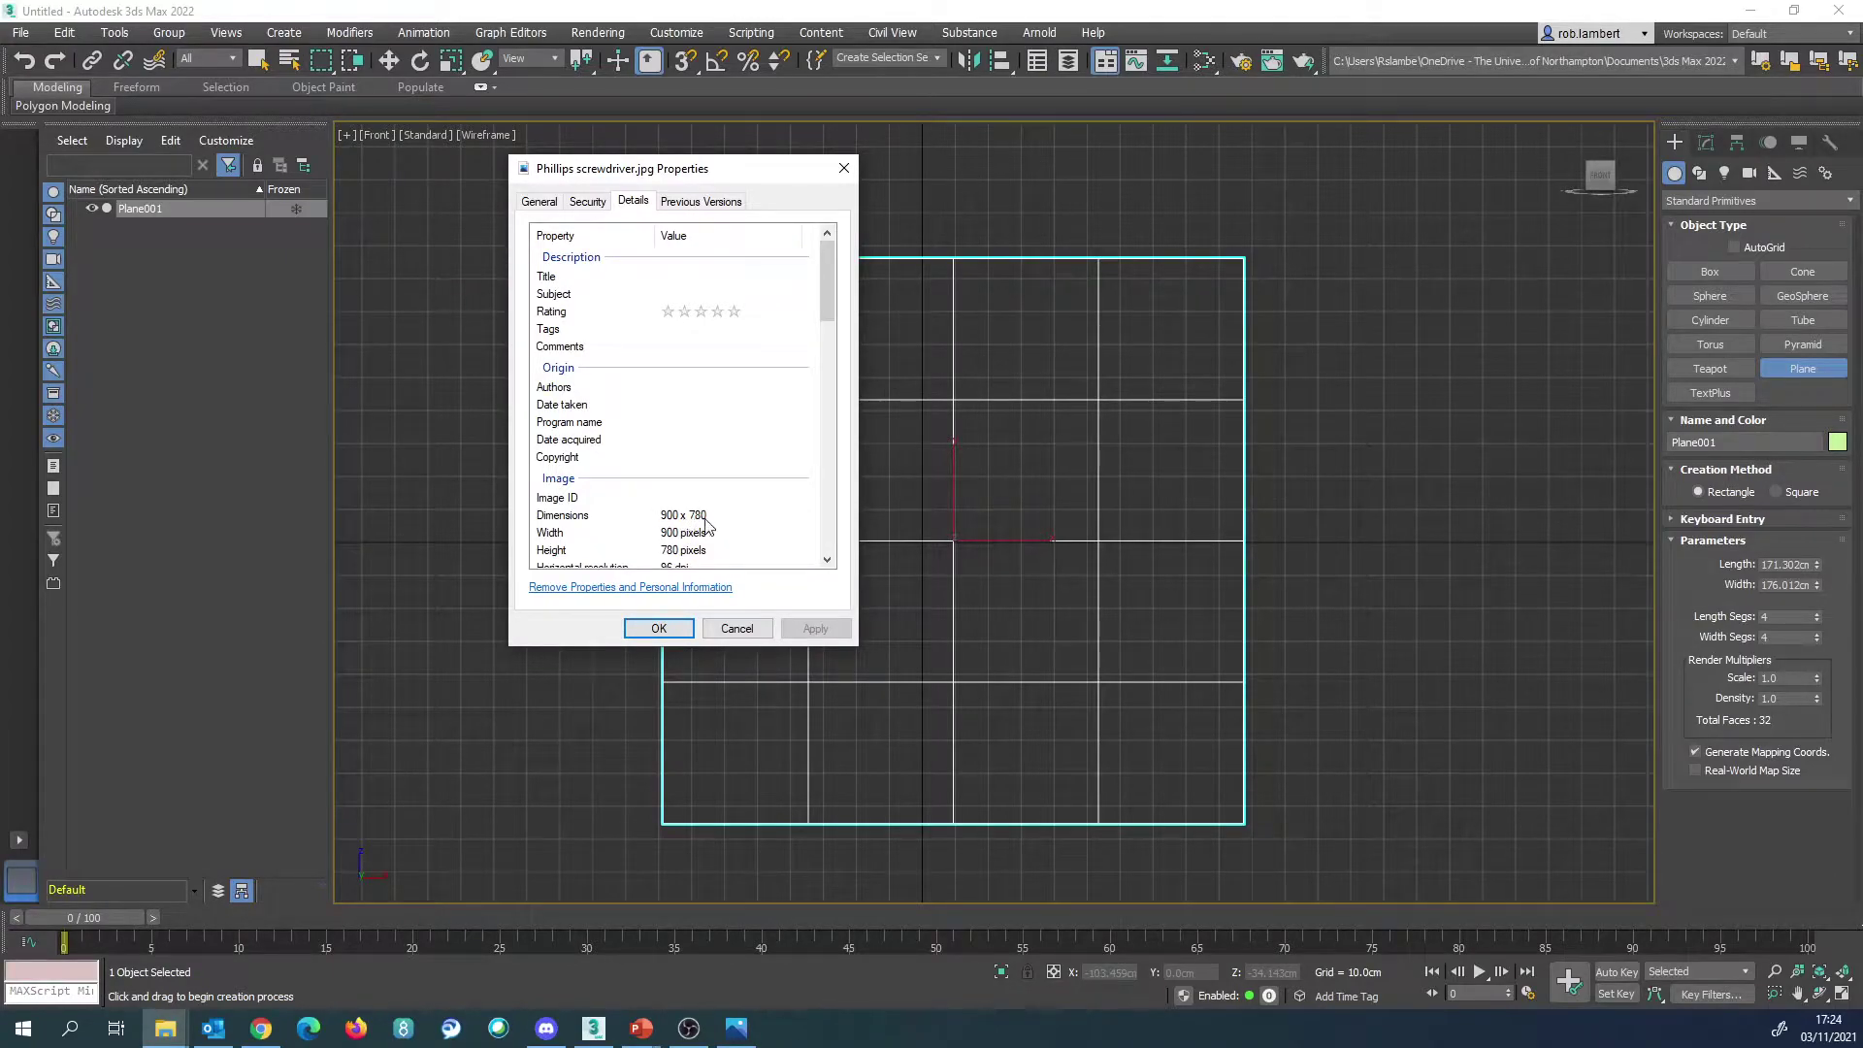
click(1774, 569)
drag(1763, 565, 1860, 576)
text(980)
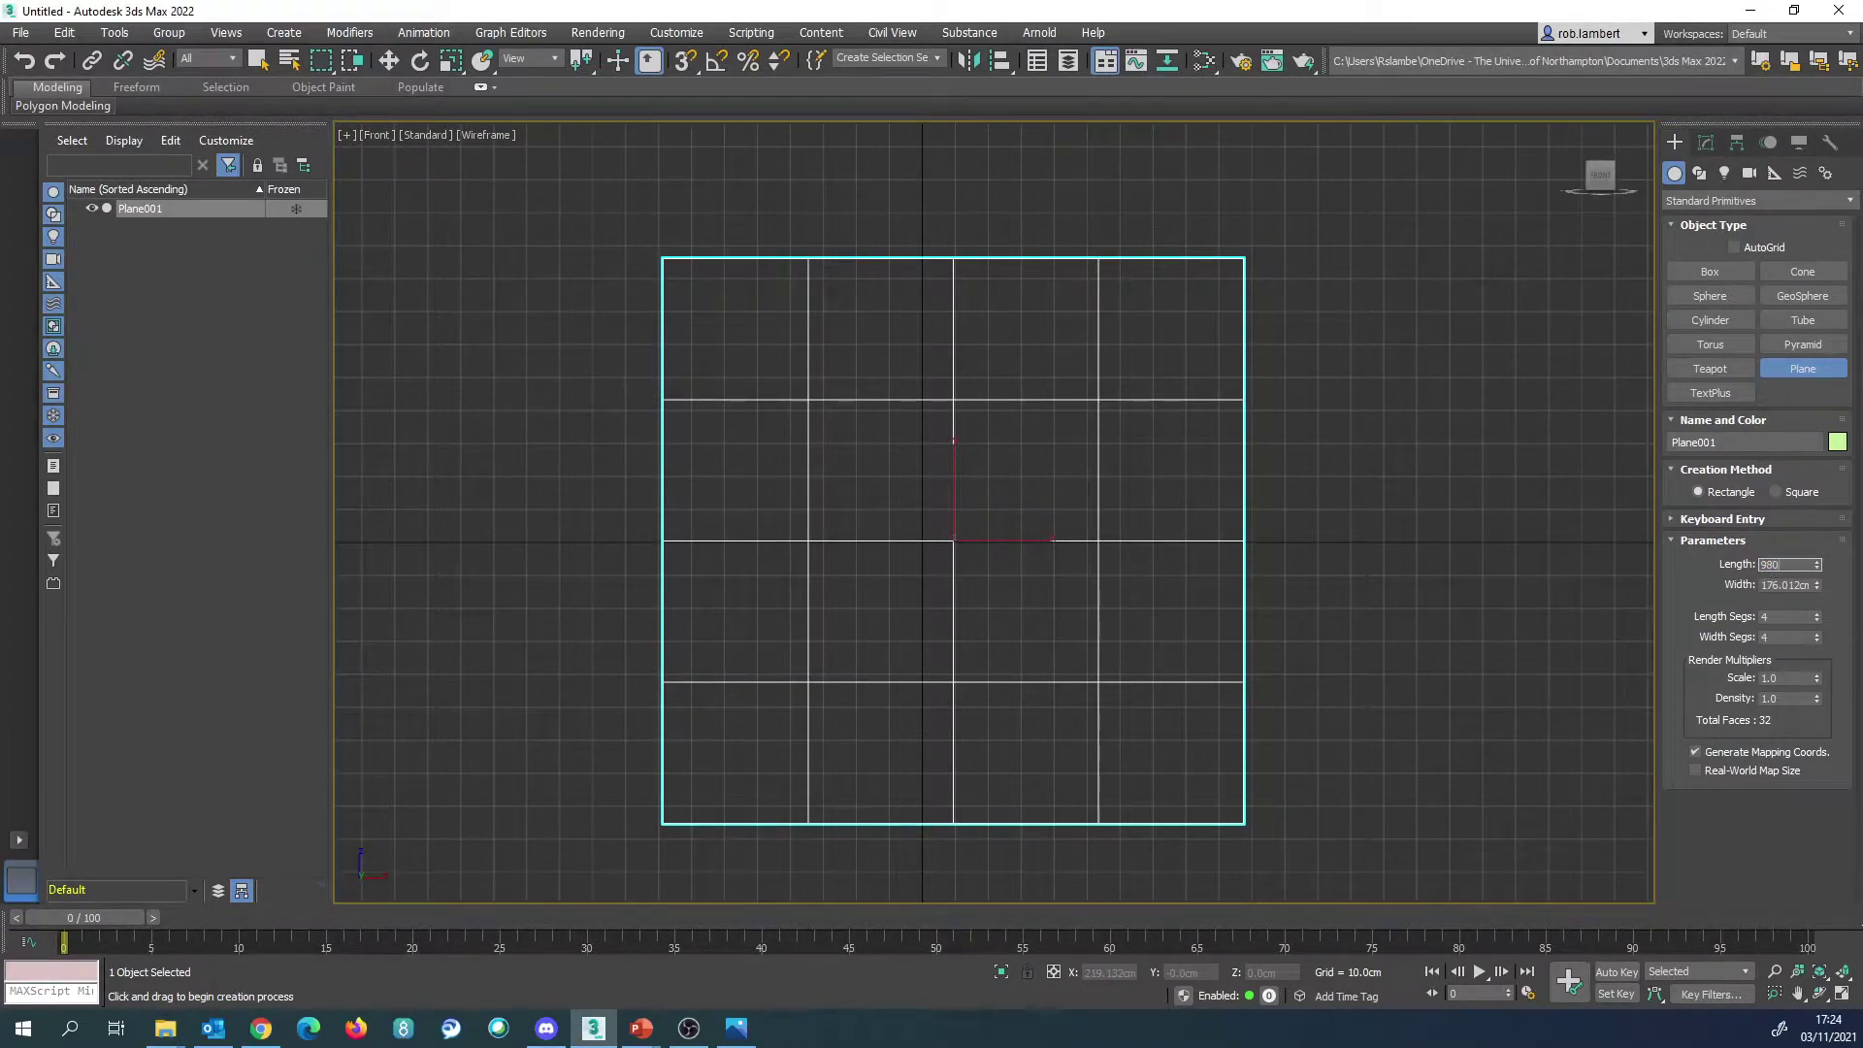
drag(1761, 587, 1835, 599)
text(780)
key(Return)
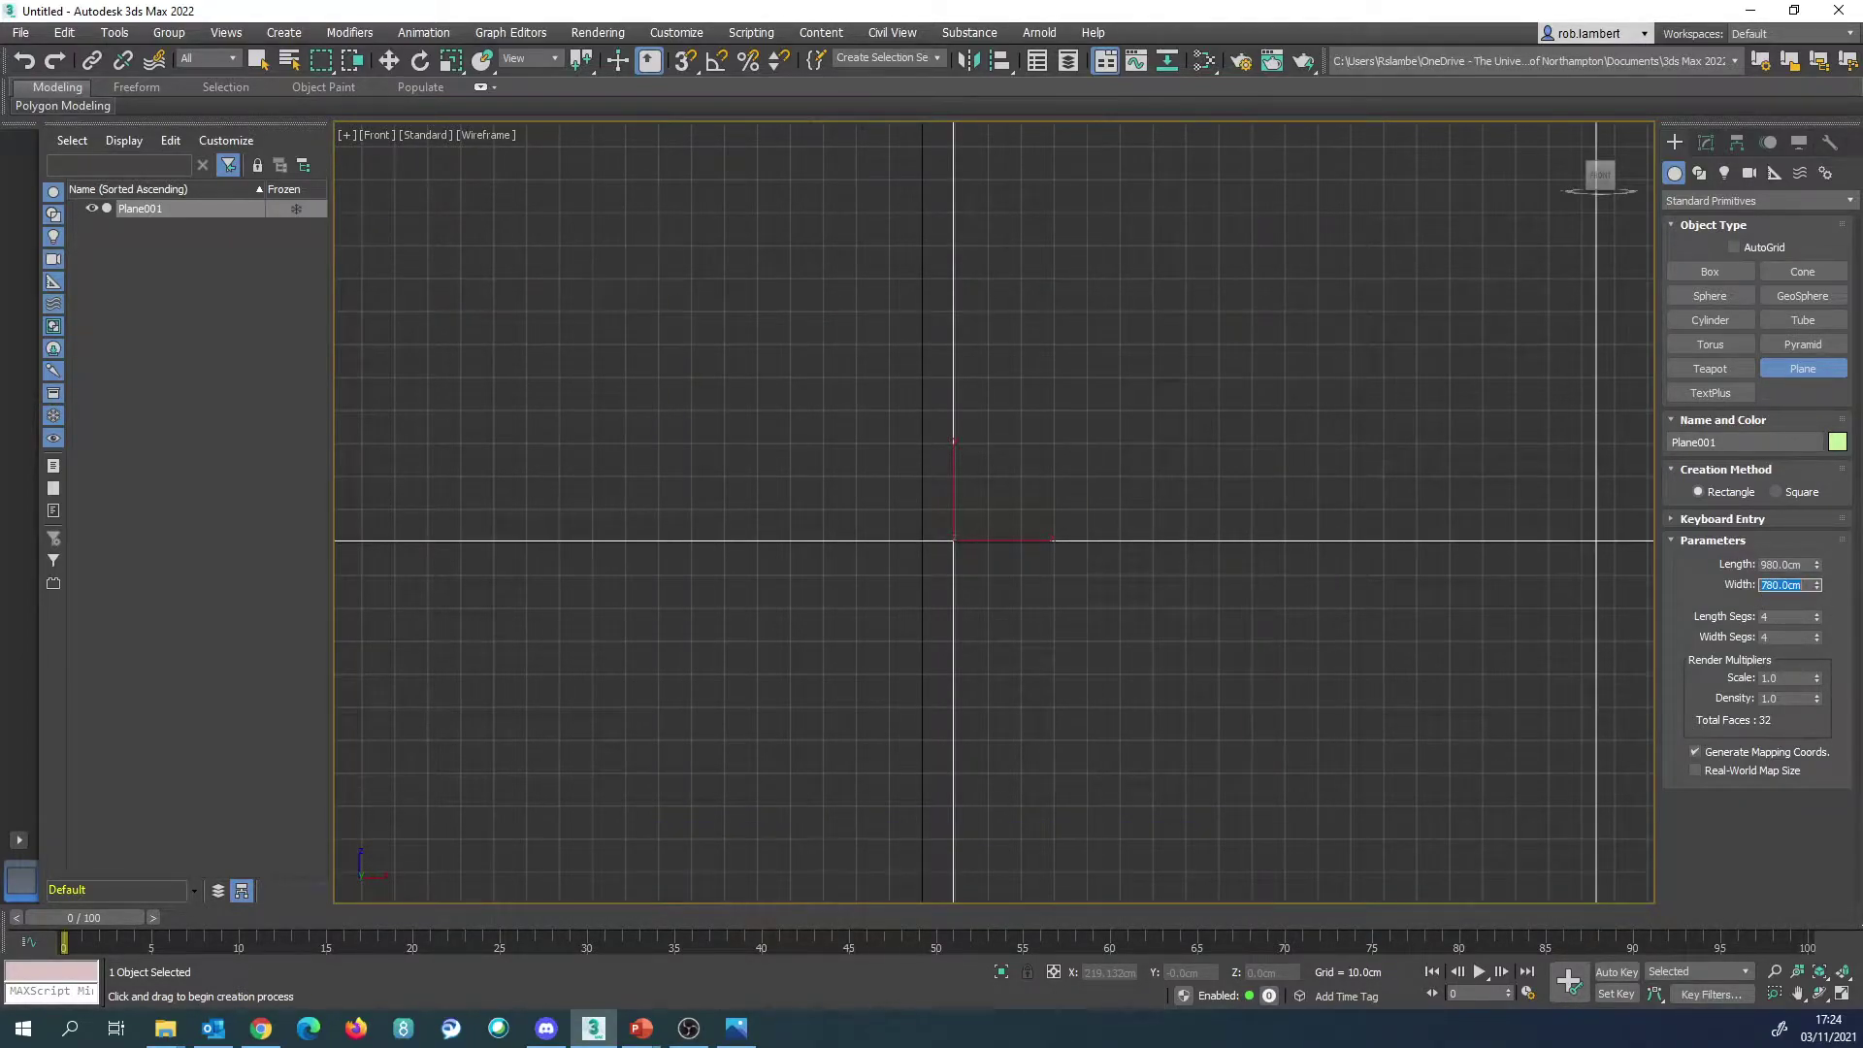
scroll(1268, 657, down, 10)
scroll(1199, 645, up, 3)
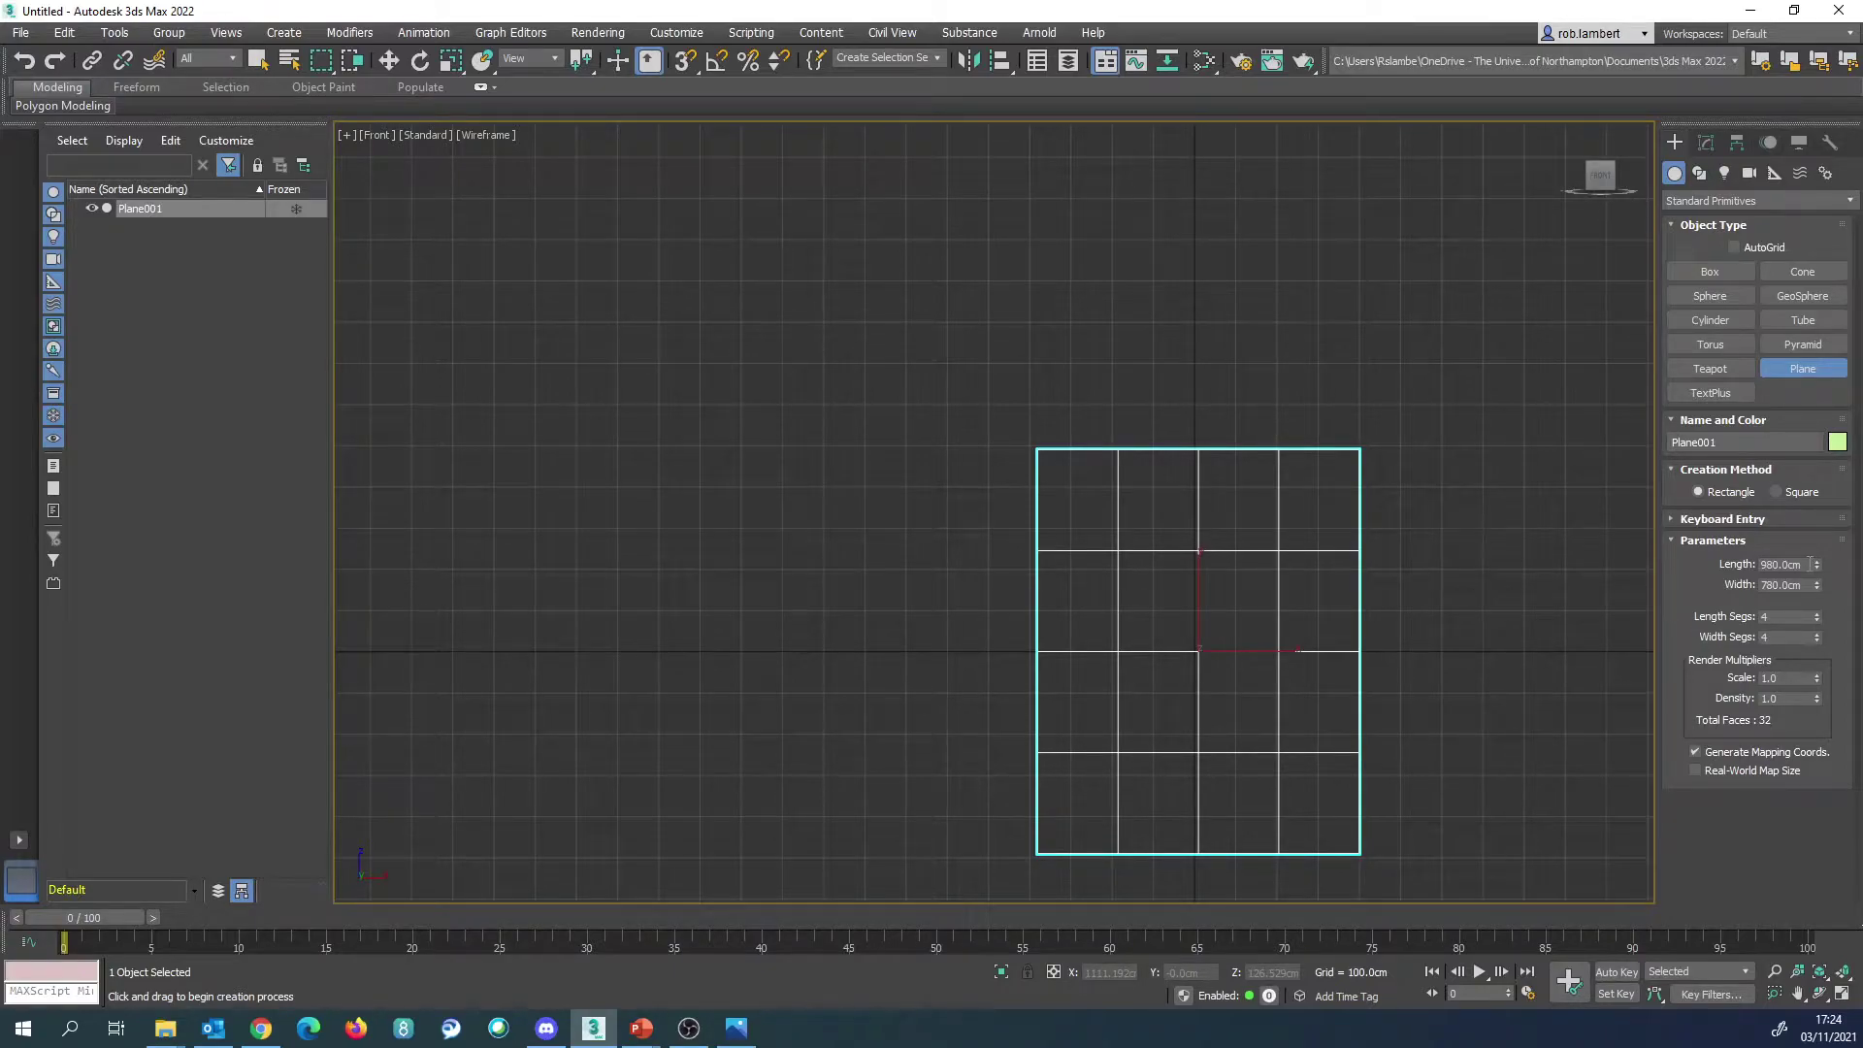
Step: Set the plane's length to 780 cm and its width to 900 cm
double_click(1805, 564)
text(780)
key(Return)
double_click(1807, 585)
text(900)
key(Return)
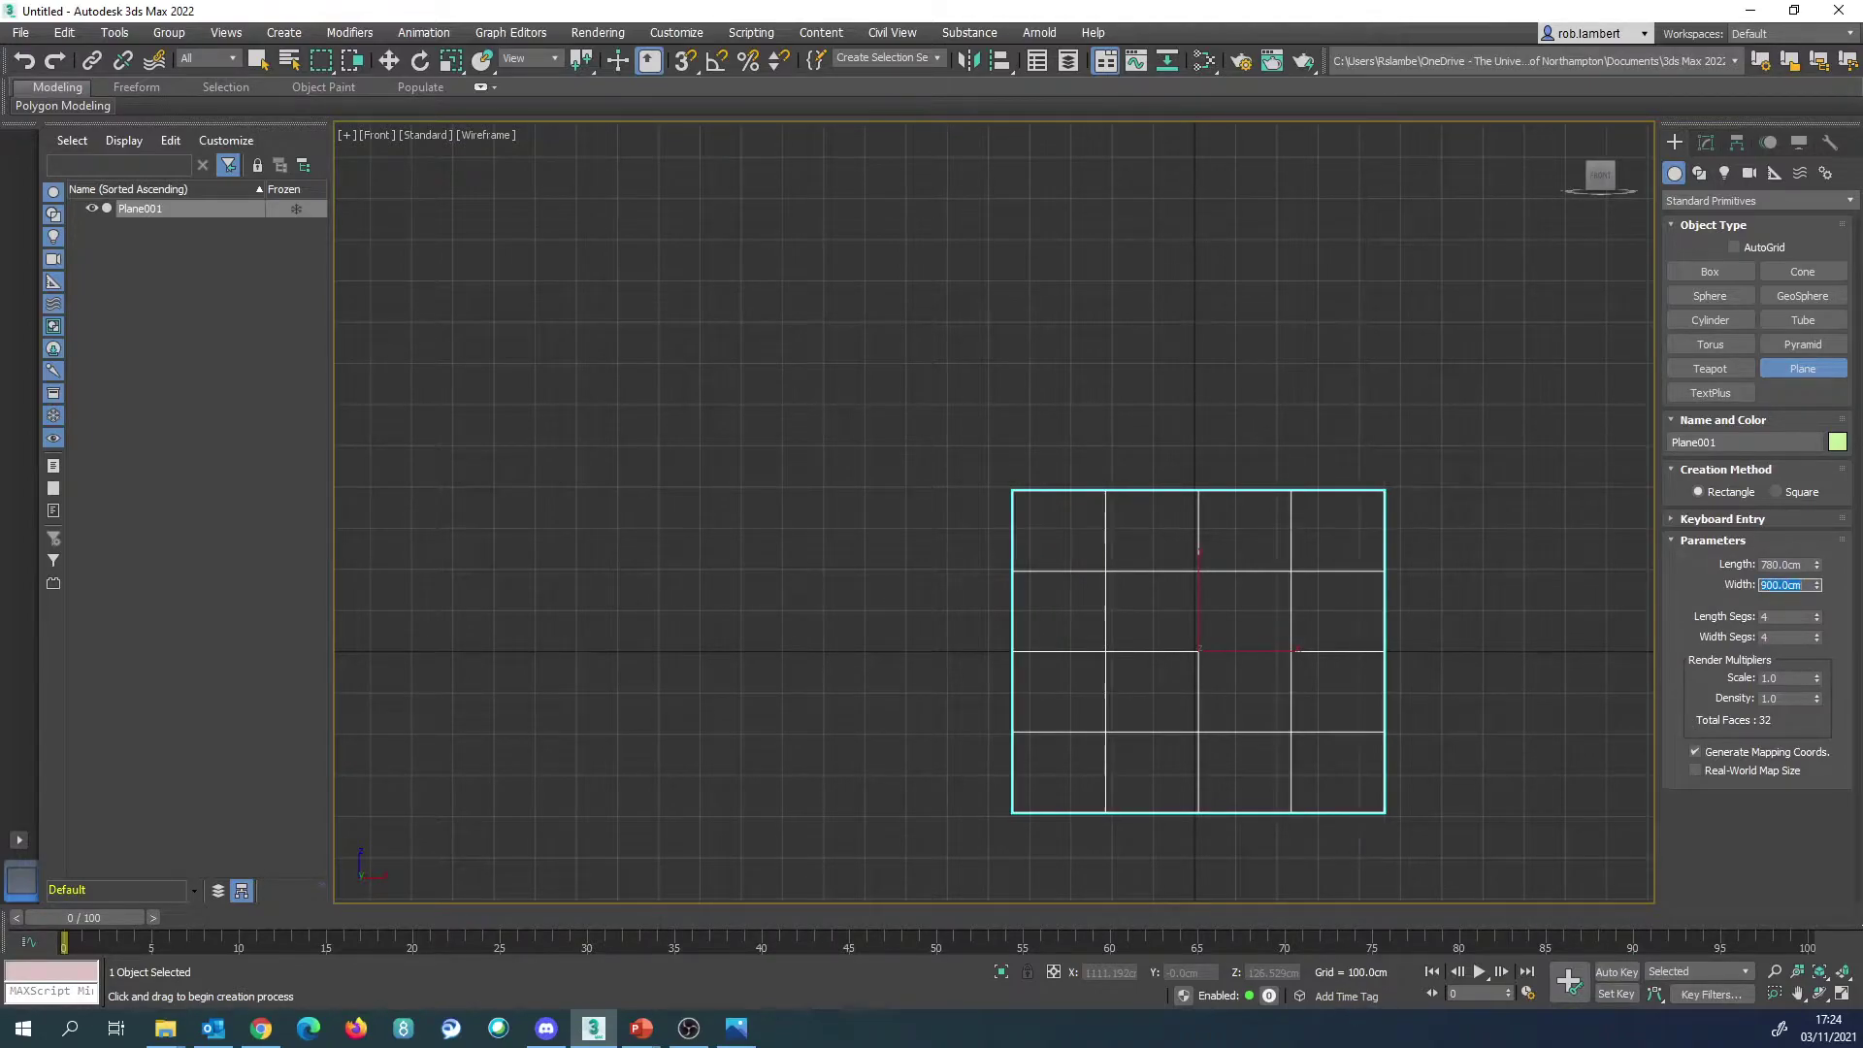
Step: Move the plane to the world origin by resetting its X and Z positions to 0
middle_drag(1284, 643, 1210, 620)
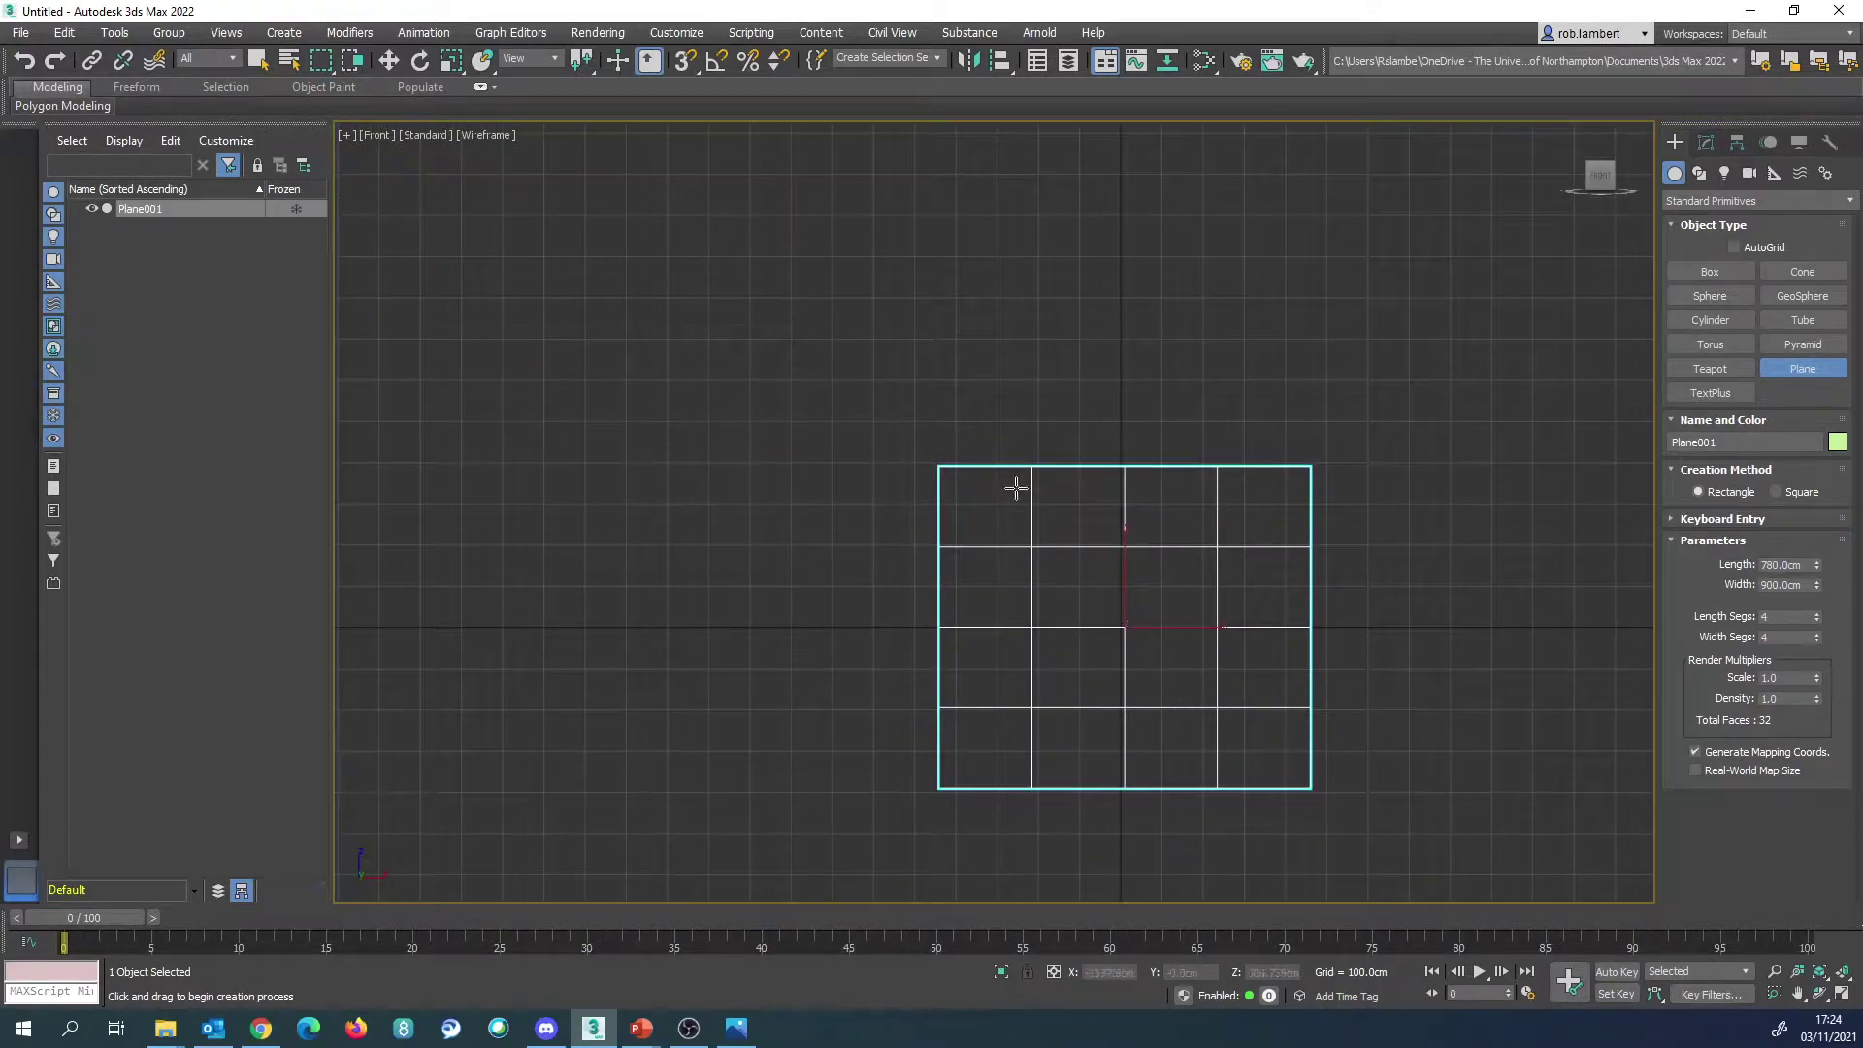
key(w)
right_click(1142, 973)
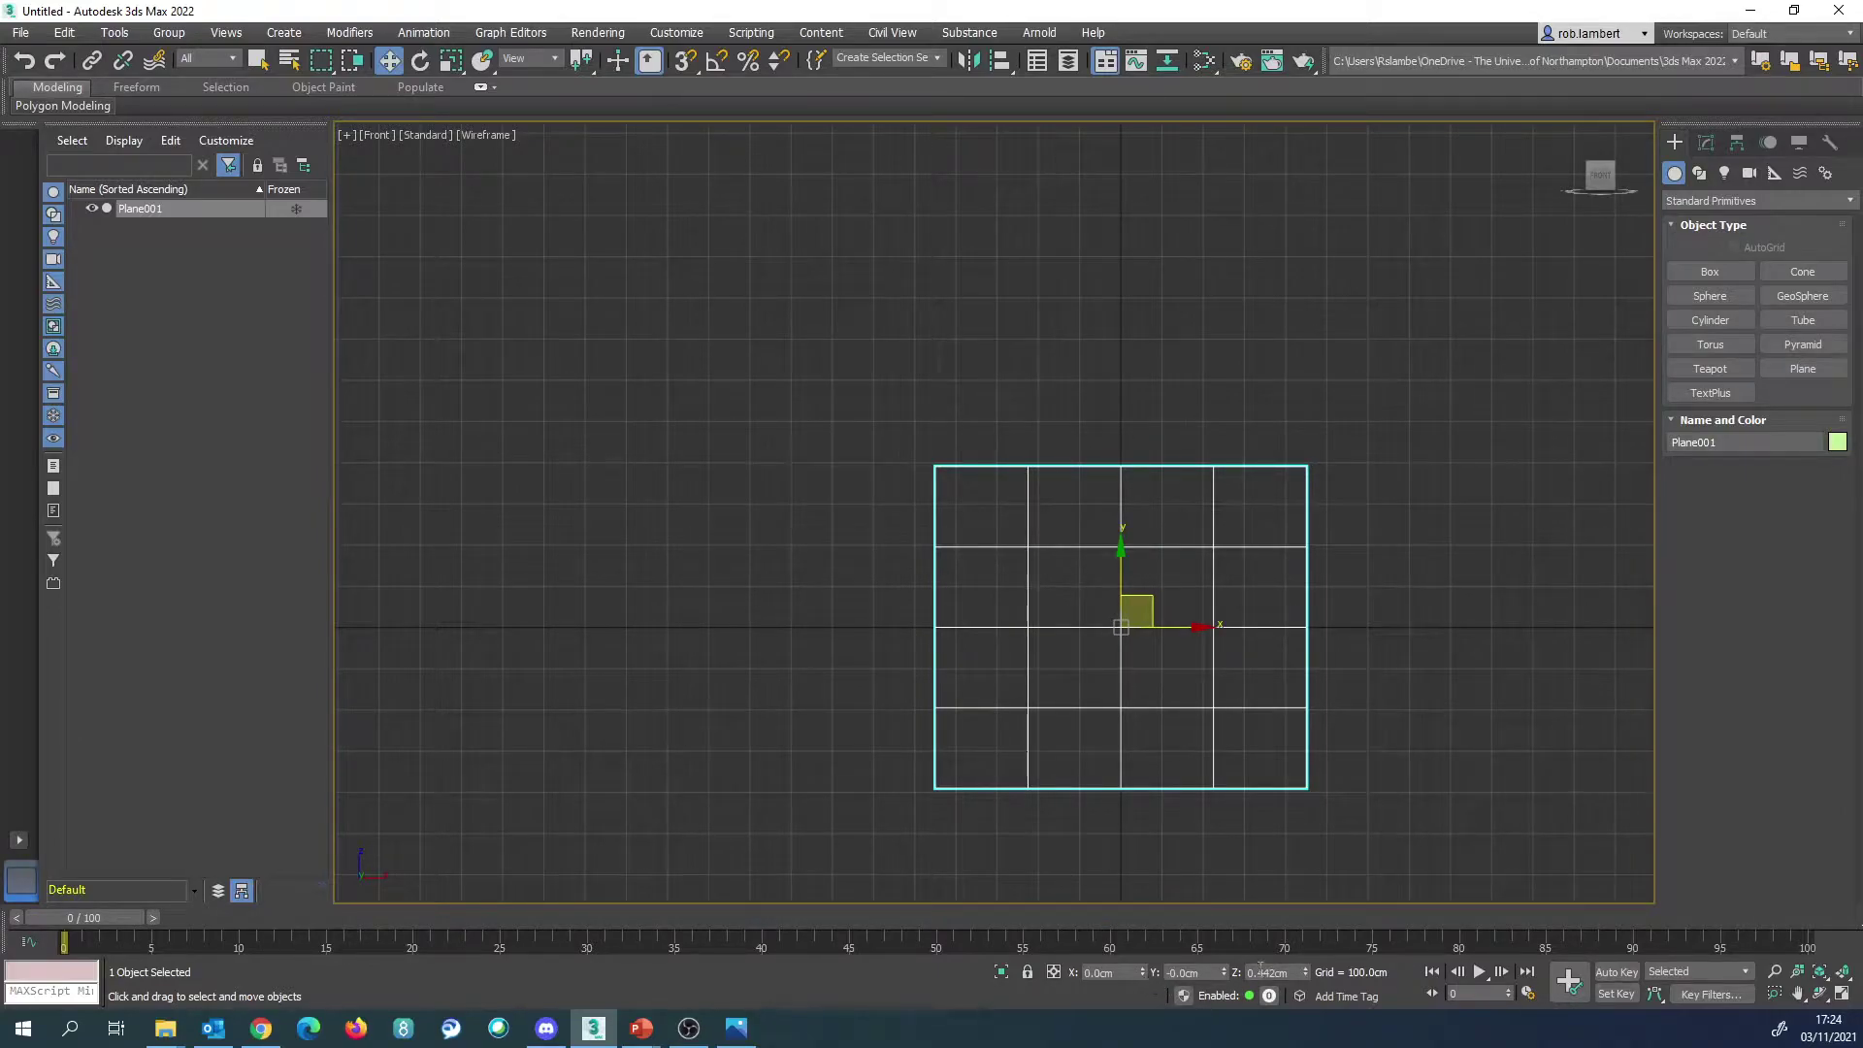
right_click(1306, 974)
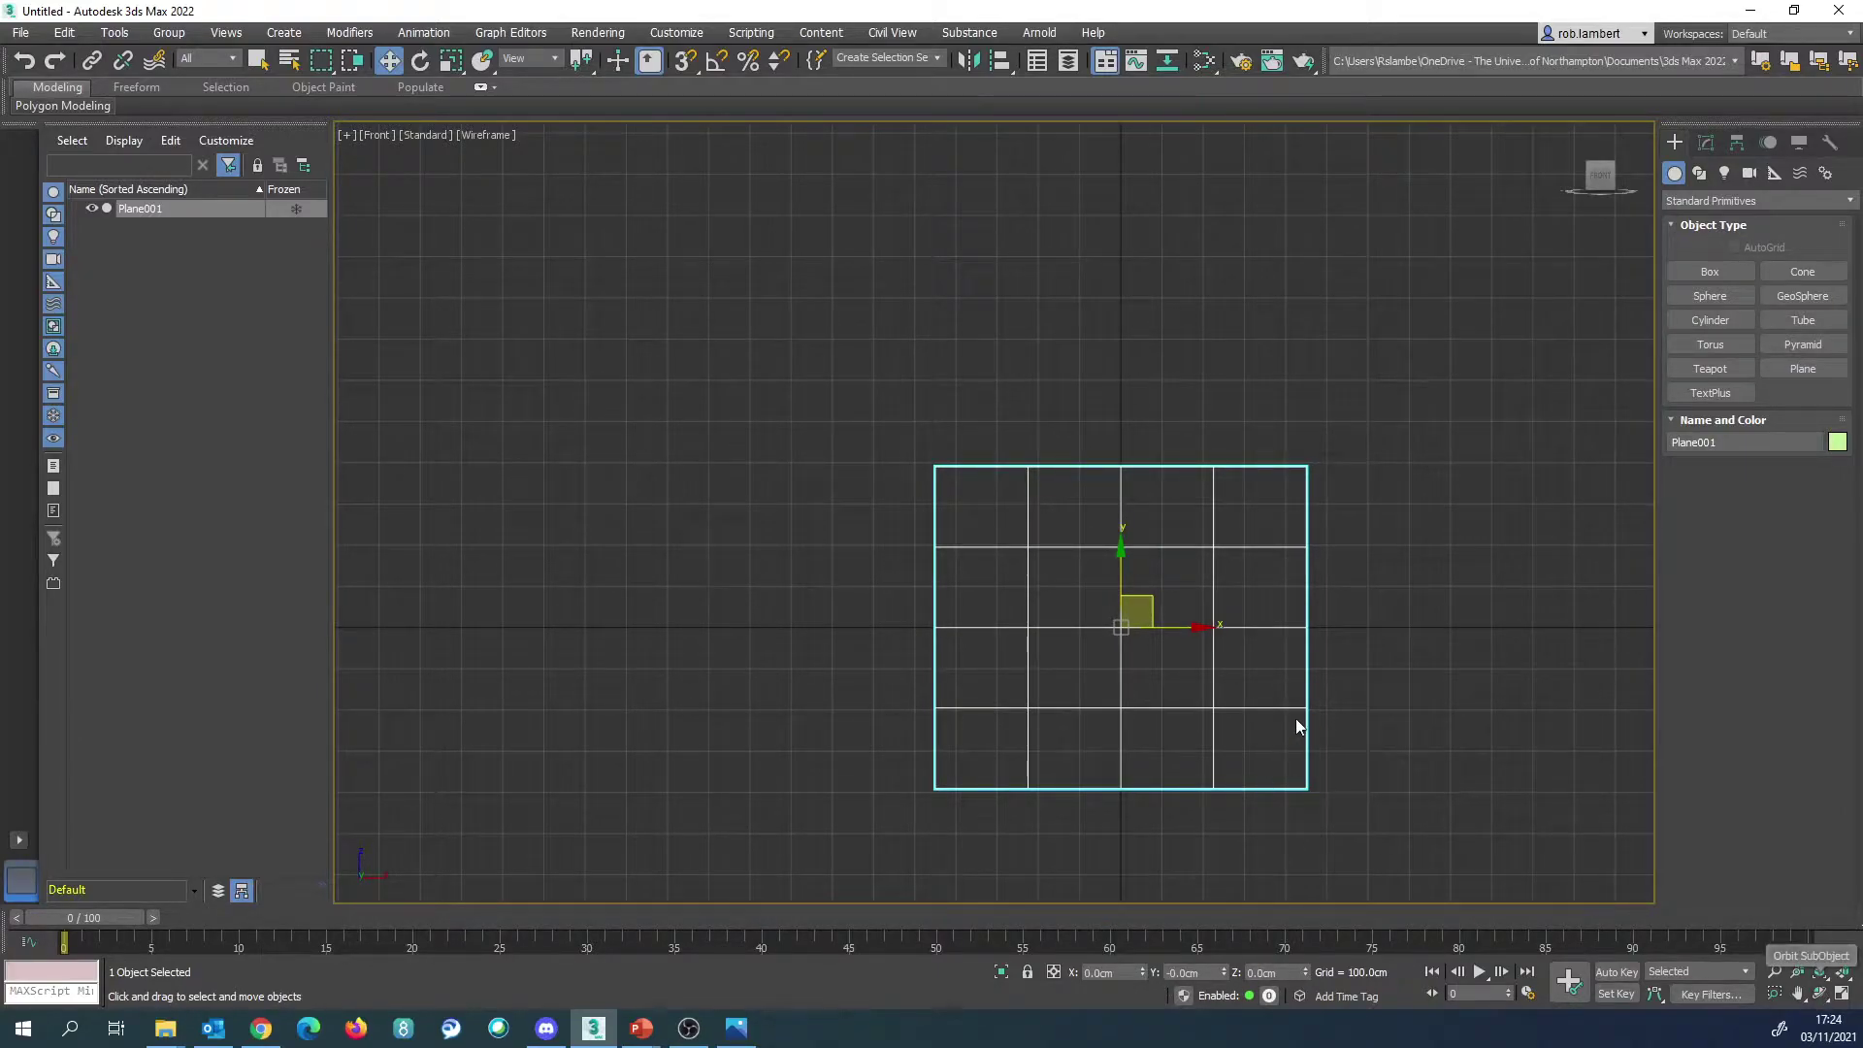
Step: Restore the four-viewport layout and add a Physical Material to the Slate Material Editor's node view
click(1842, 993)
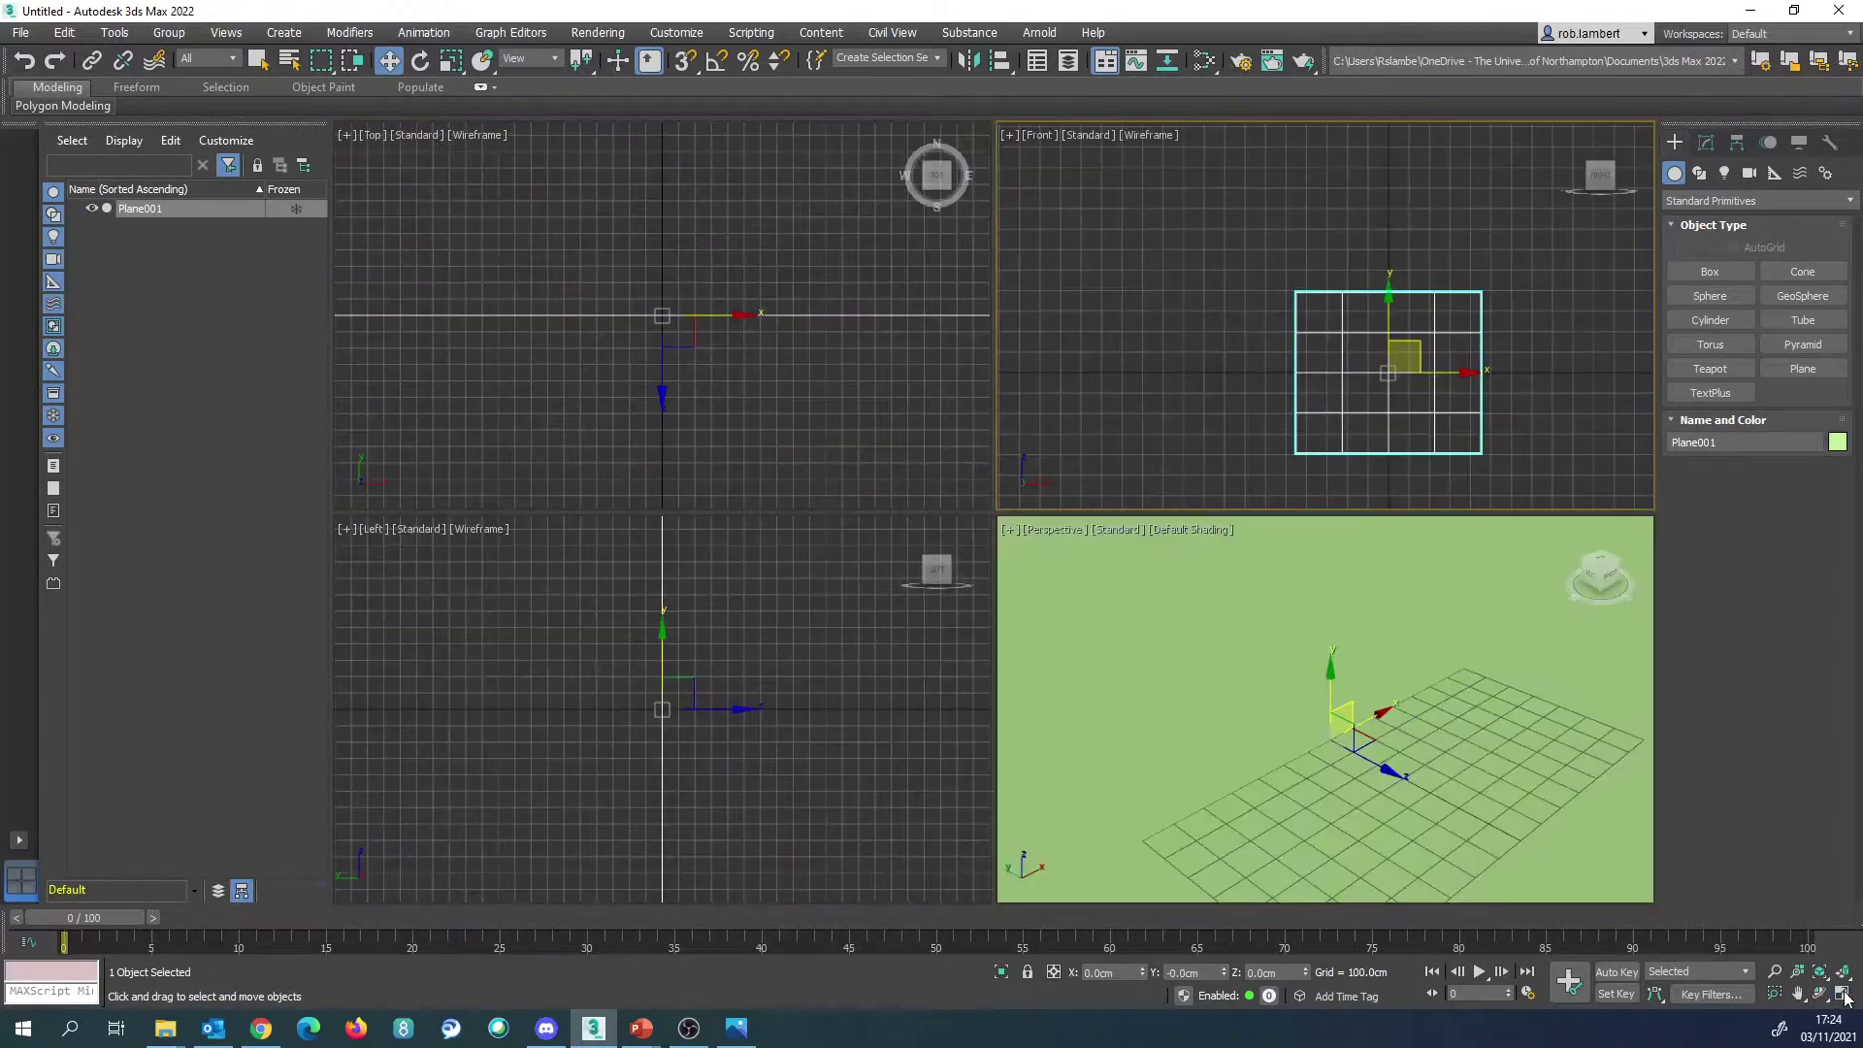
key(z)
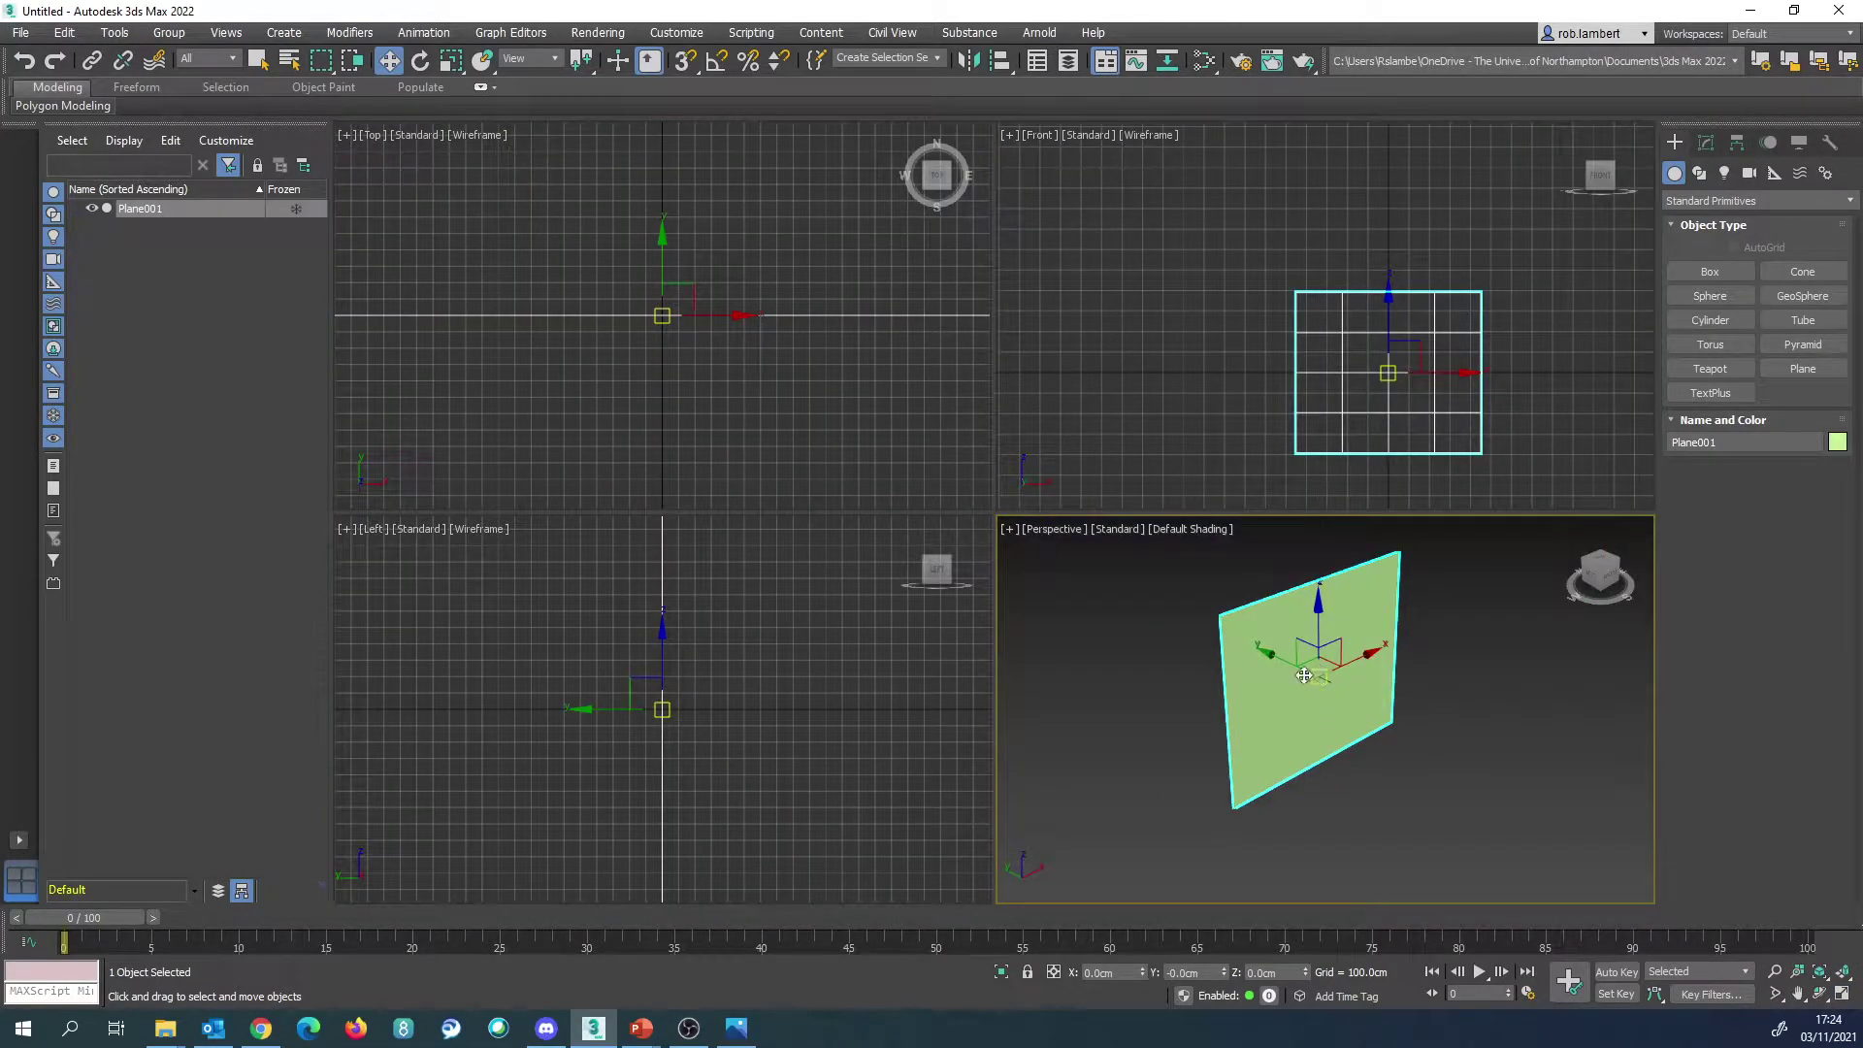
middle_drag(1318, 665, 1303, 686)
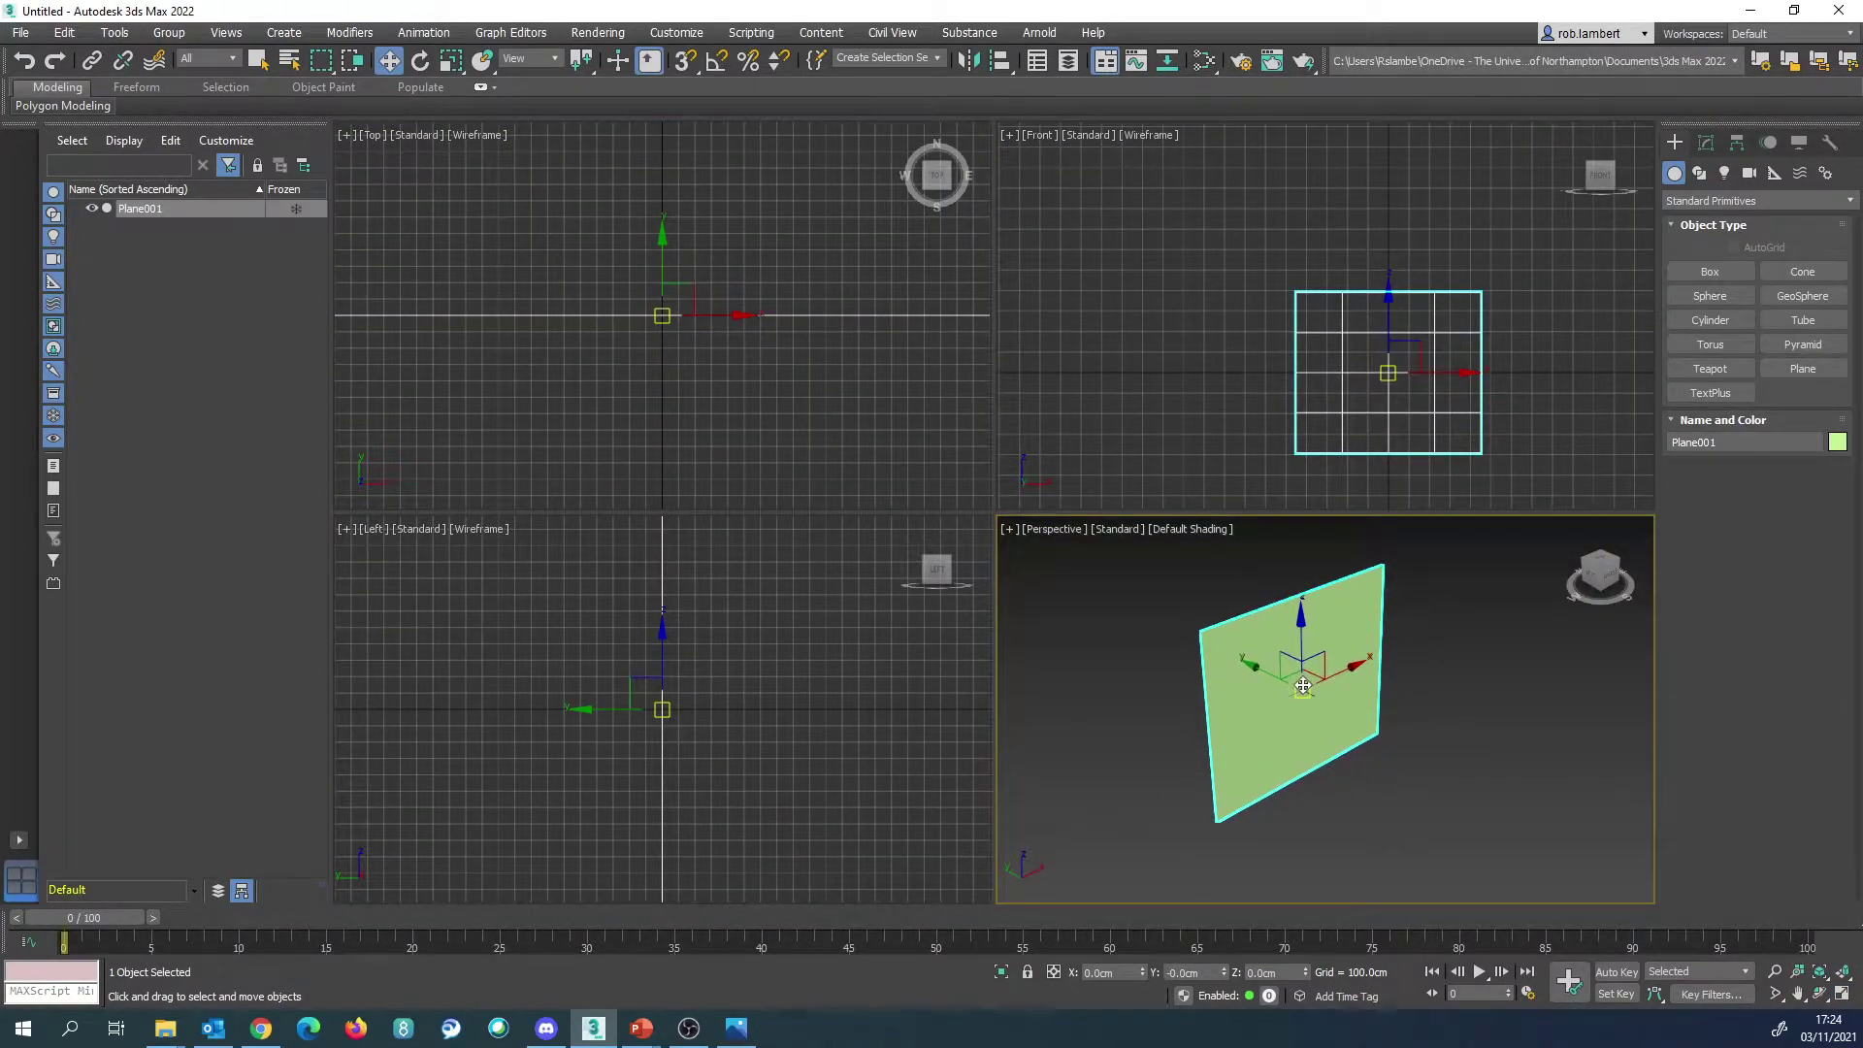
key(m)
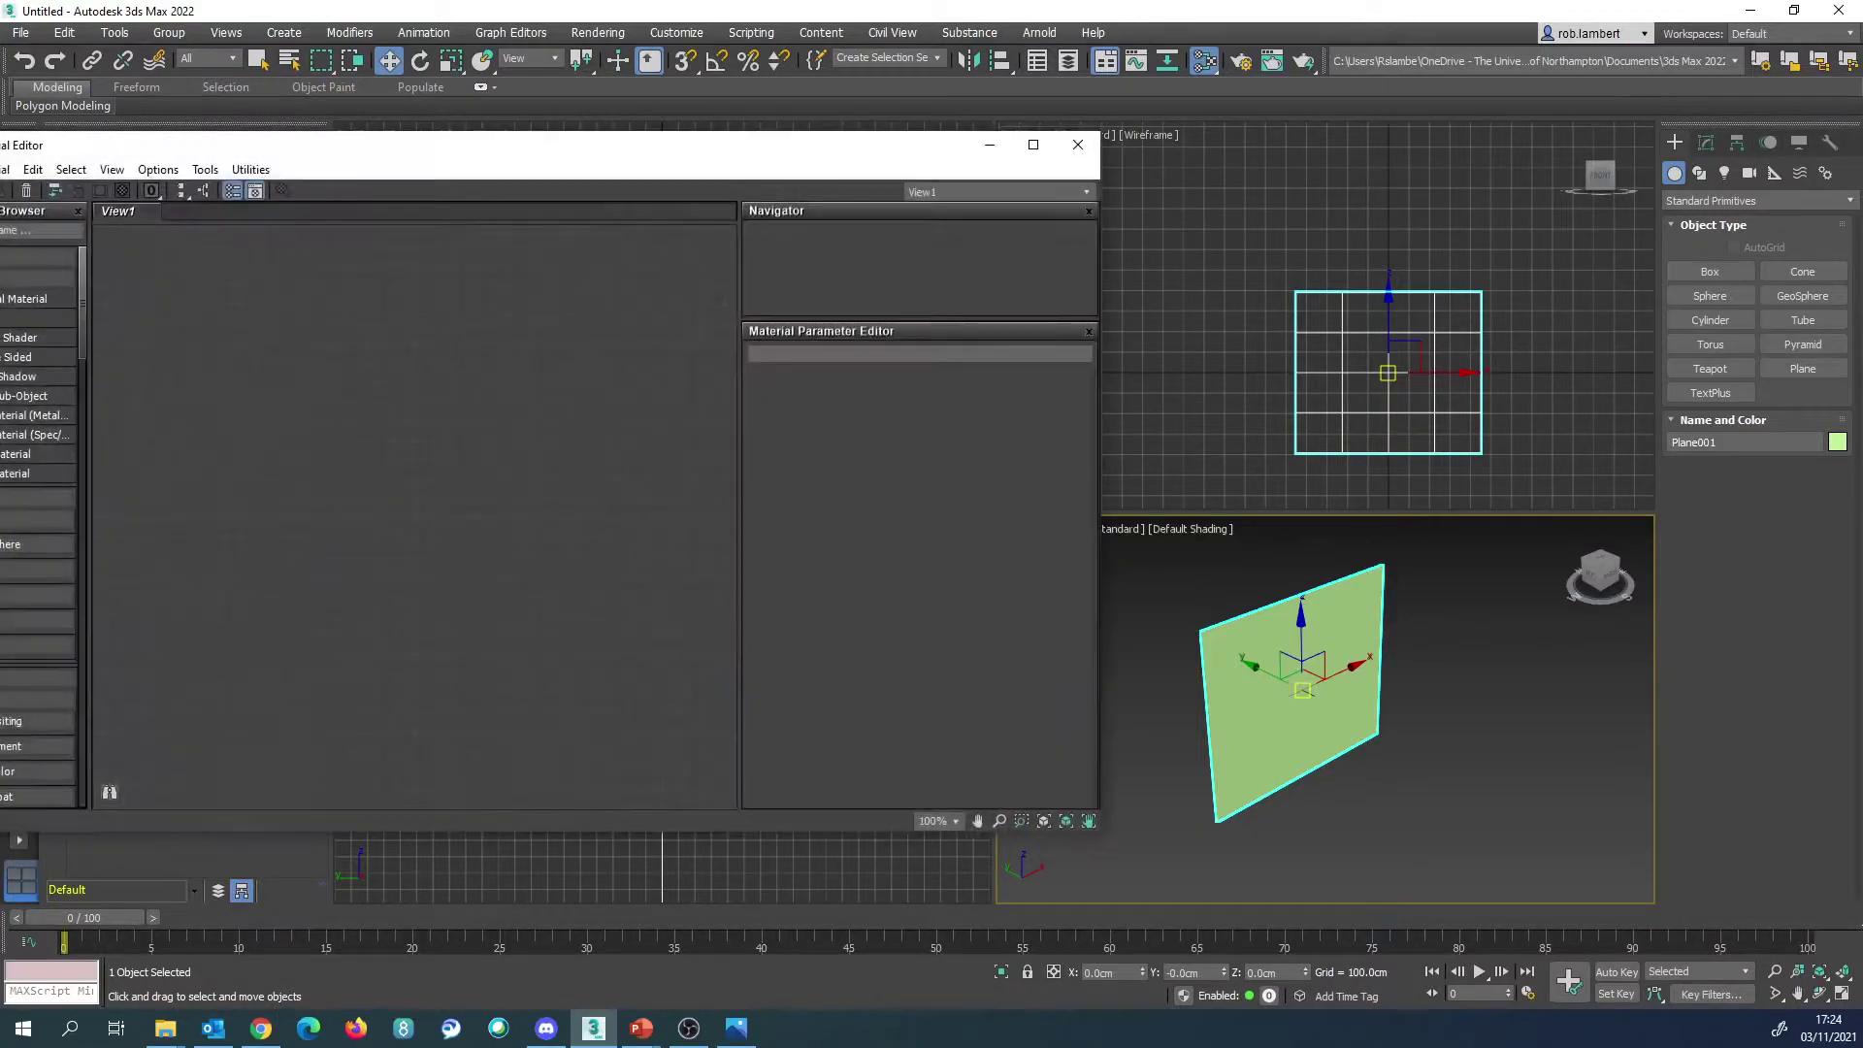
drag(439, 154, 802, 159)
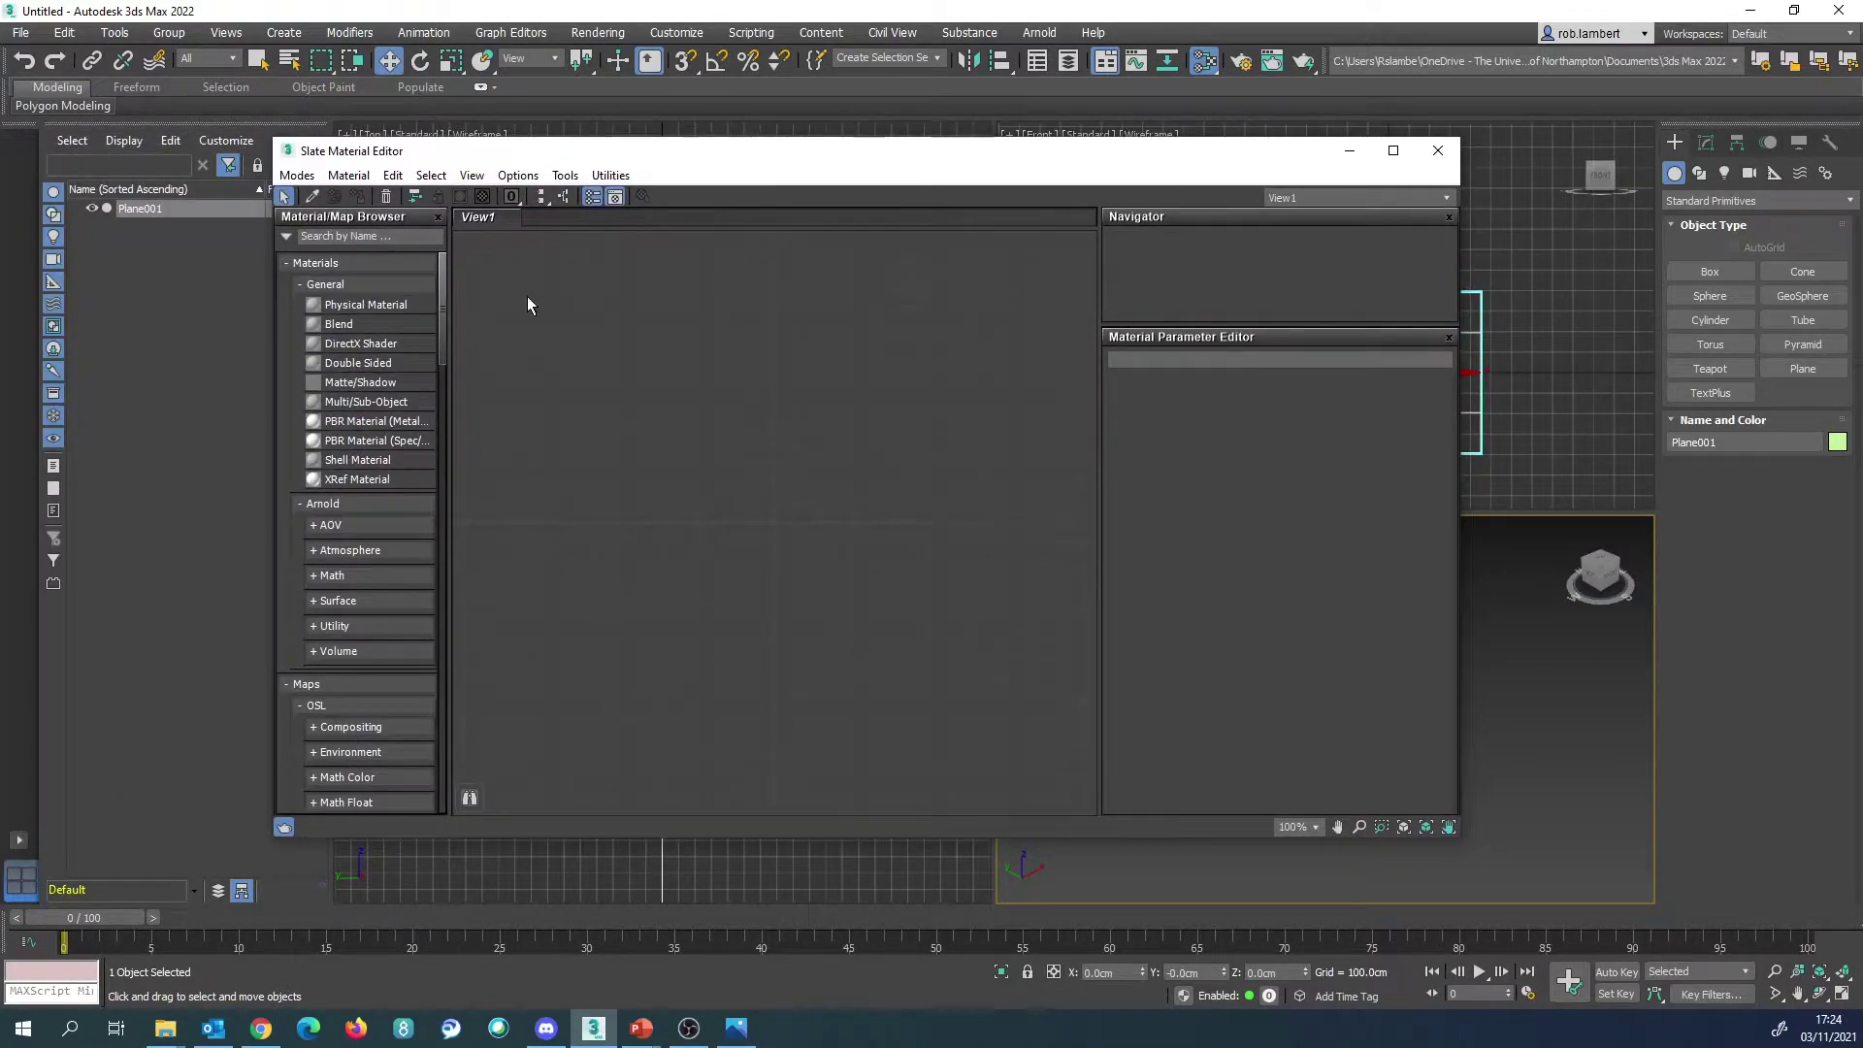
drag(389, 309, 903, 377)
Step: Attach a Bitmap map to the physical material's Base Color Map input
drag(836, 433, 697, 493)
mouse_move(740, 534)
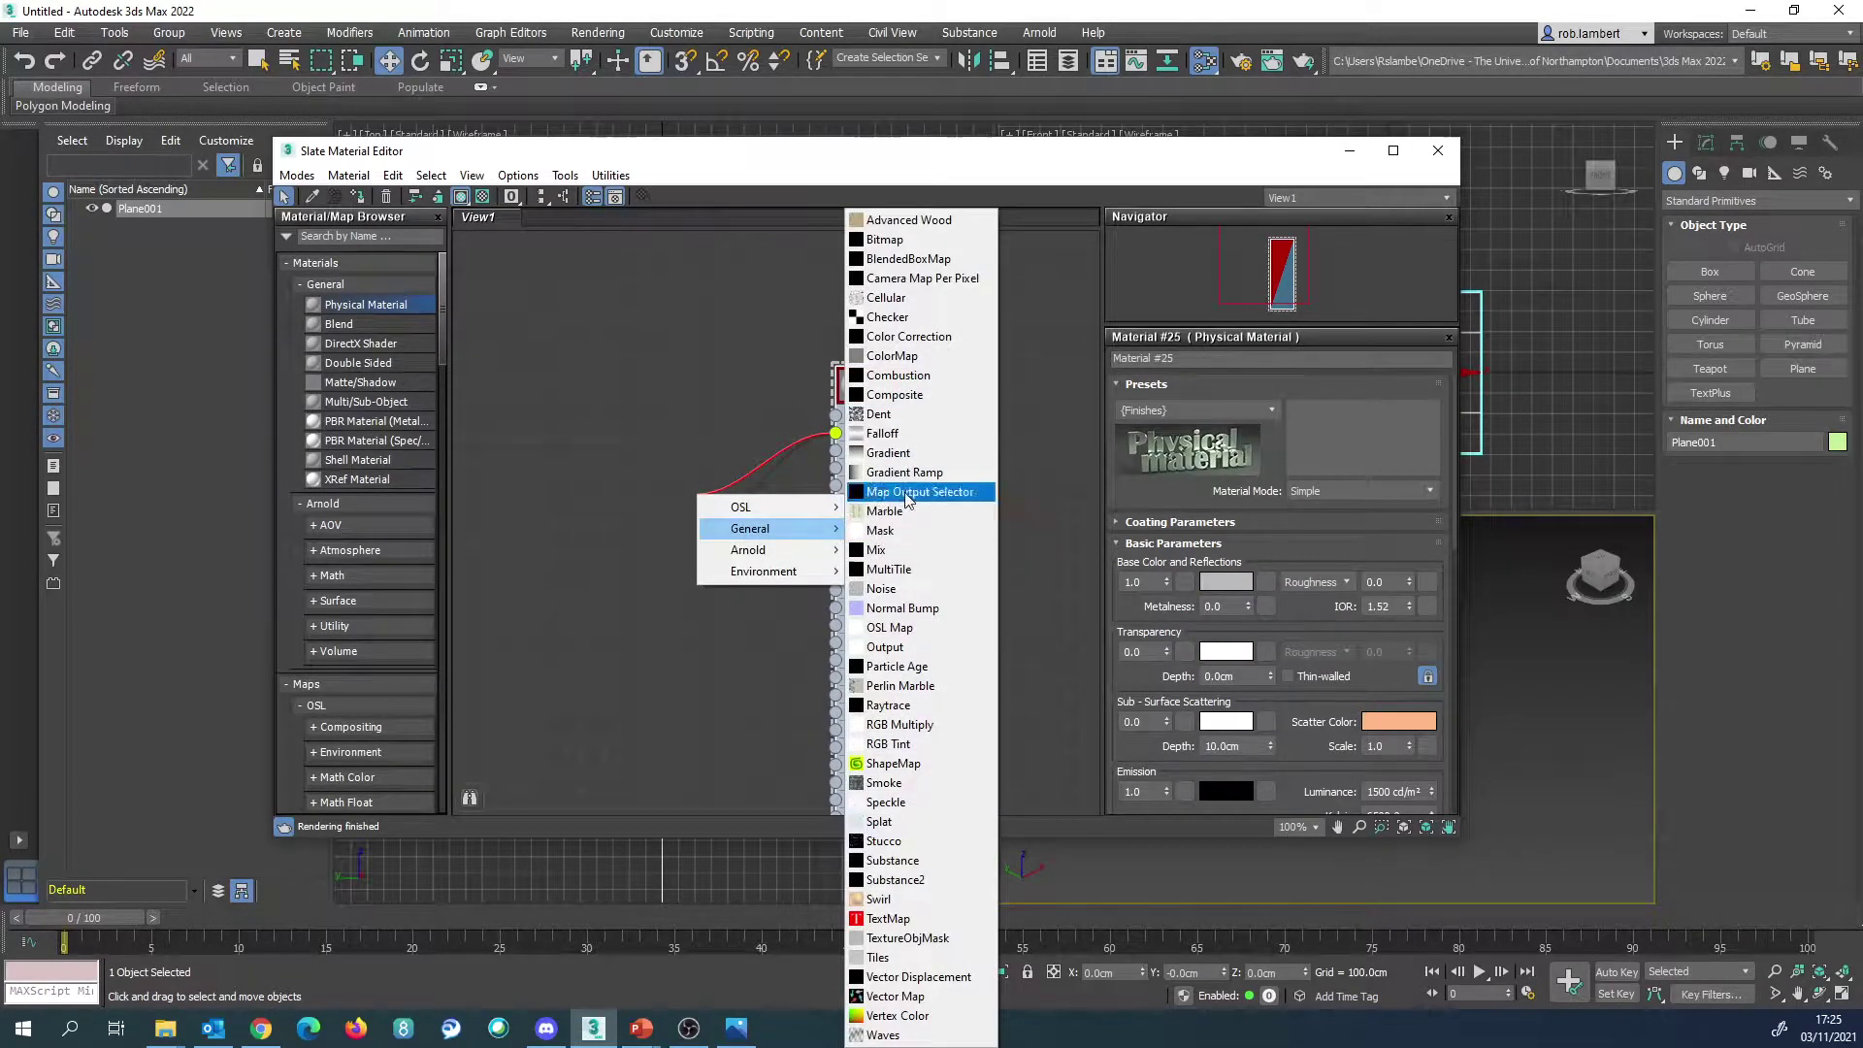
click(905, 241)
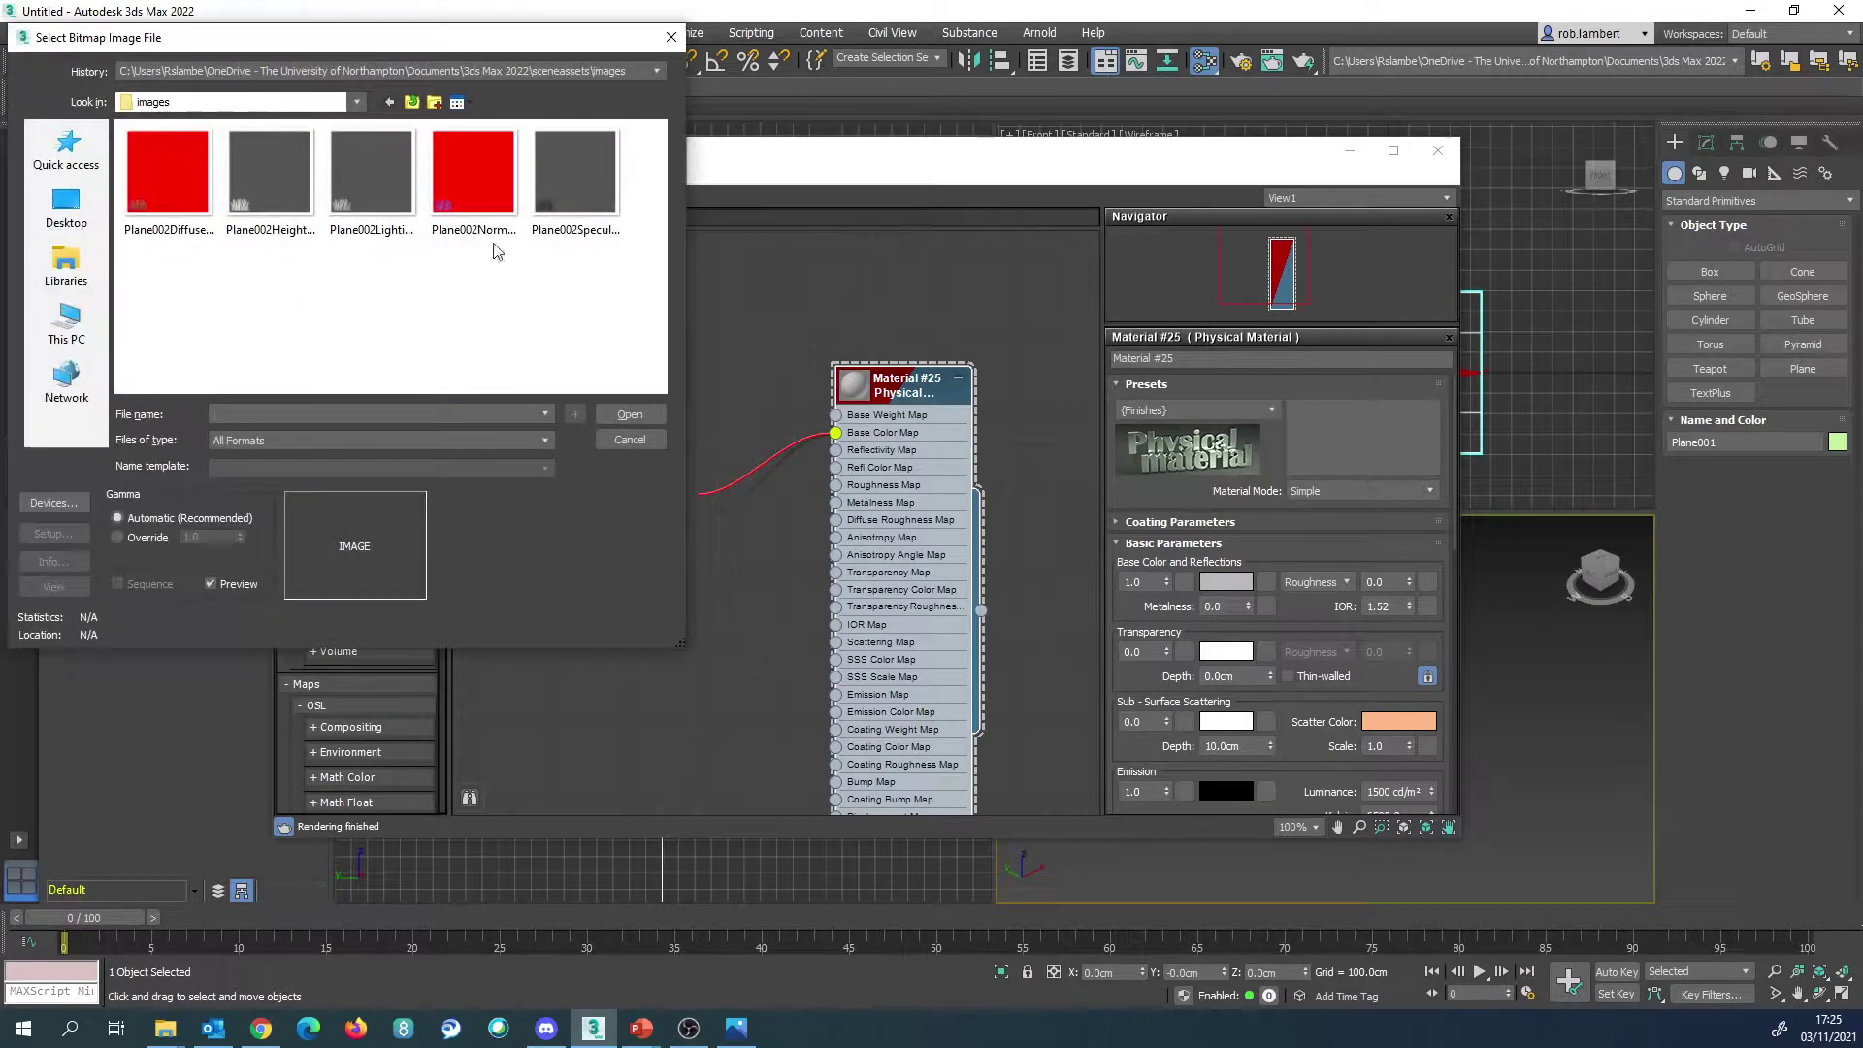
Step: Load Phillips screwdriver.jpg from the Week 5 course folder on drive C as the bitmap image
click(87, 330)
scroll(242, 262, down, 2)
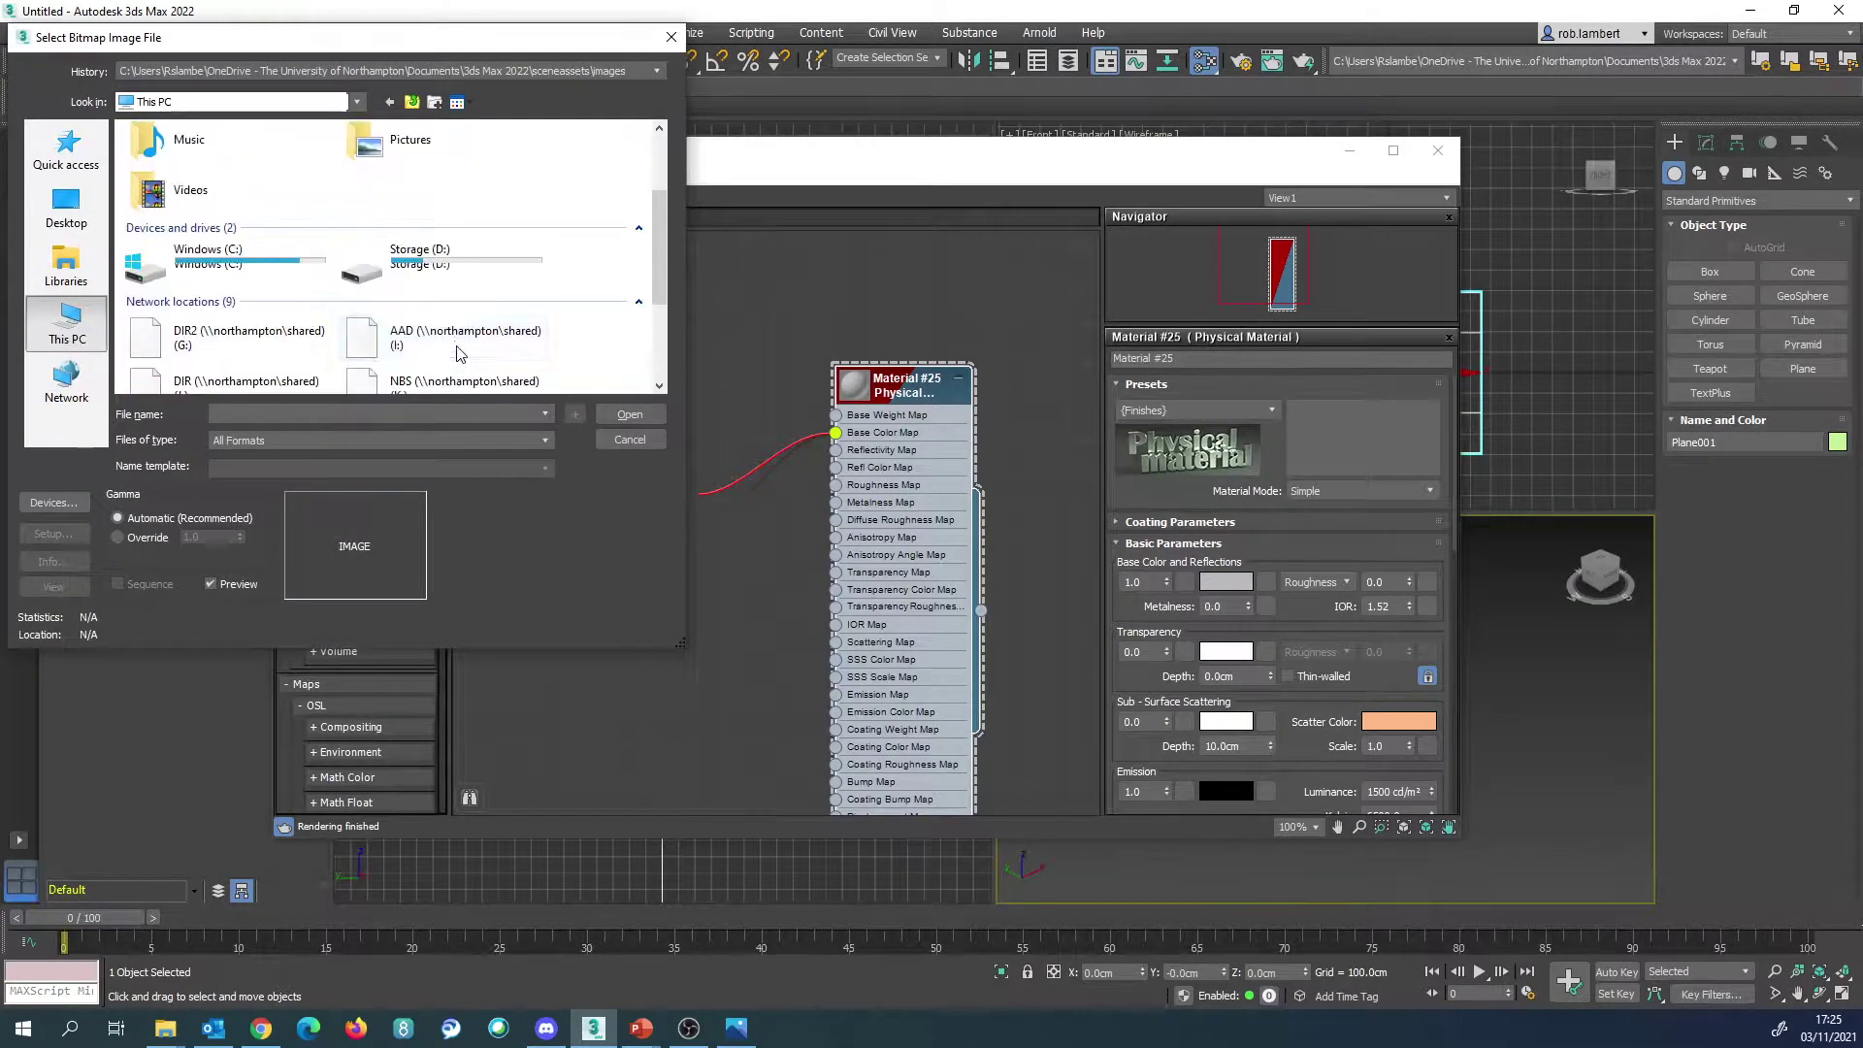
double_click(252, 247)
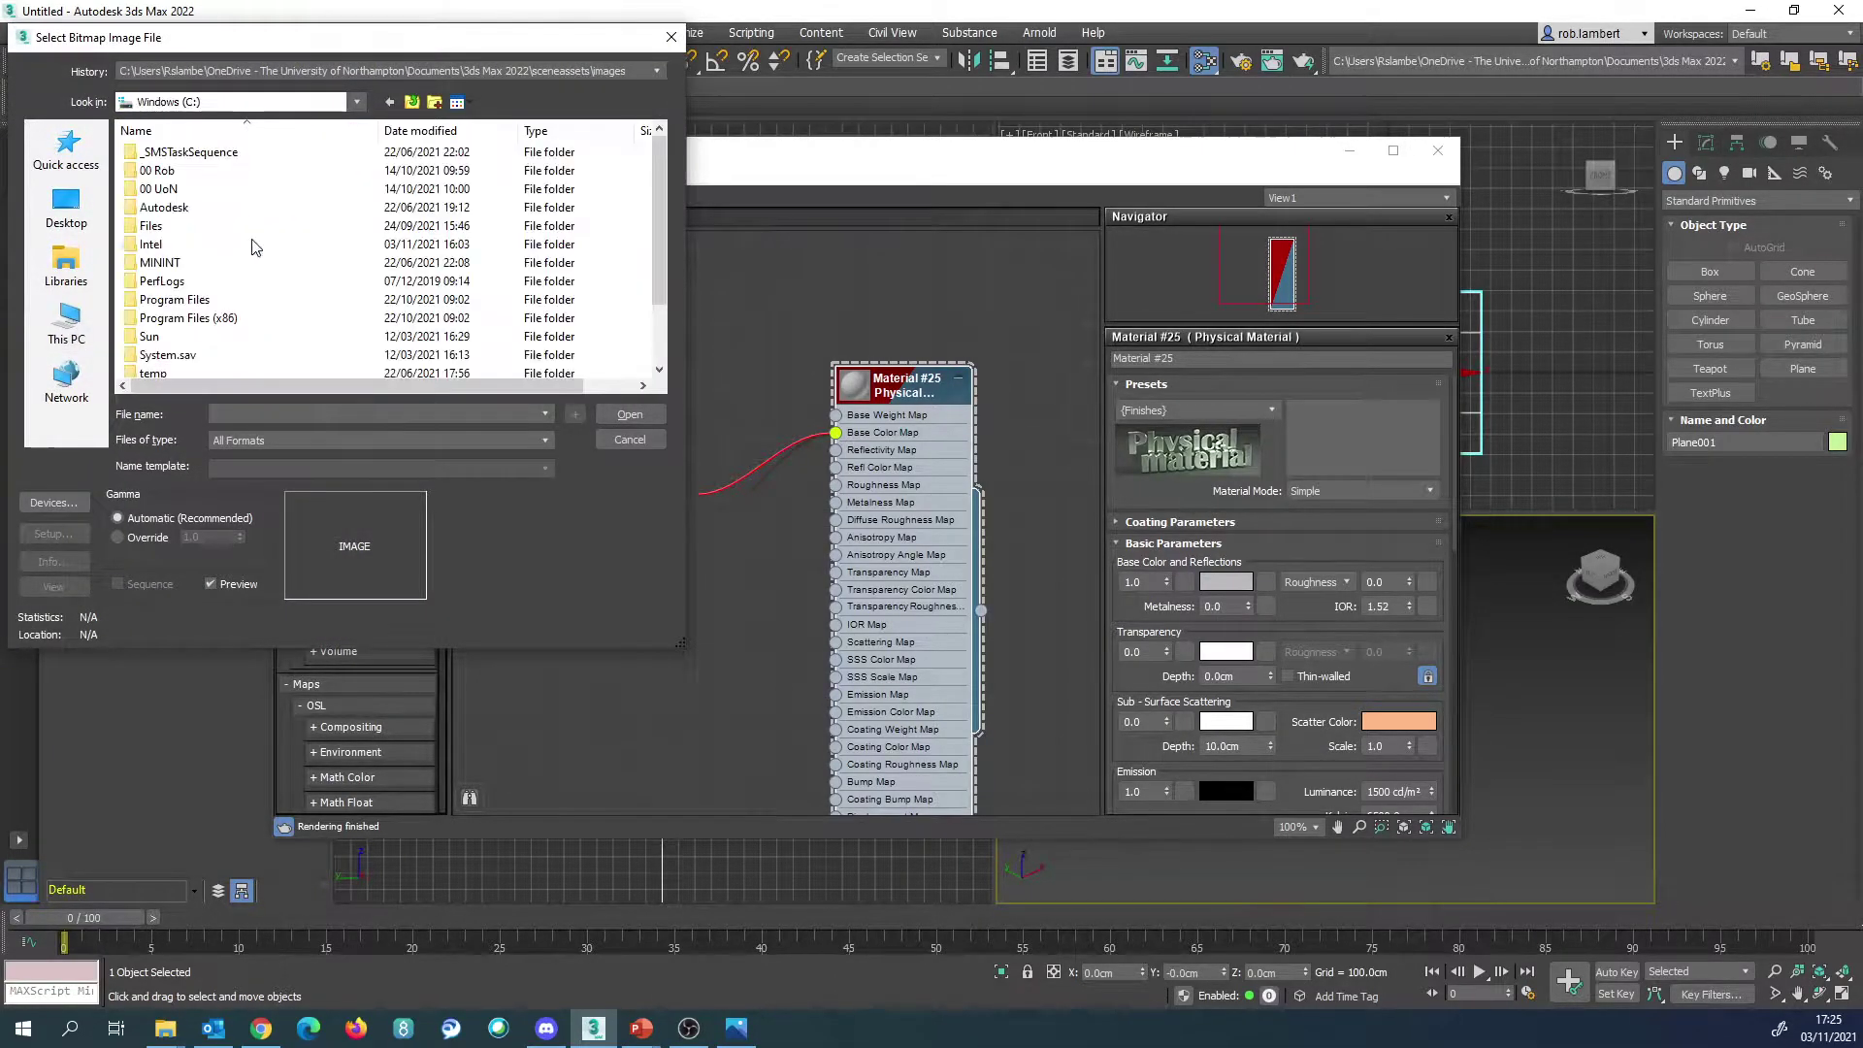
double_click(189, 188)
double_click(193, 155)
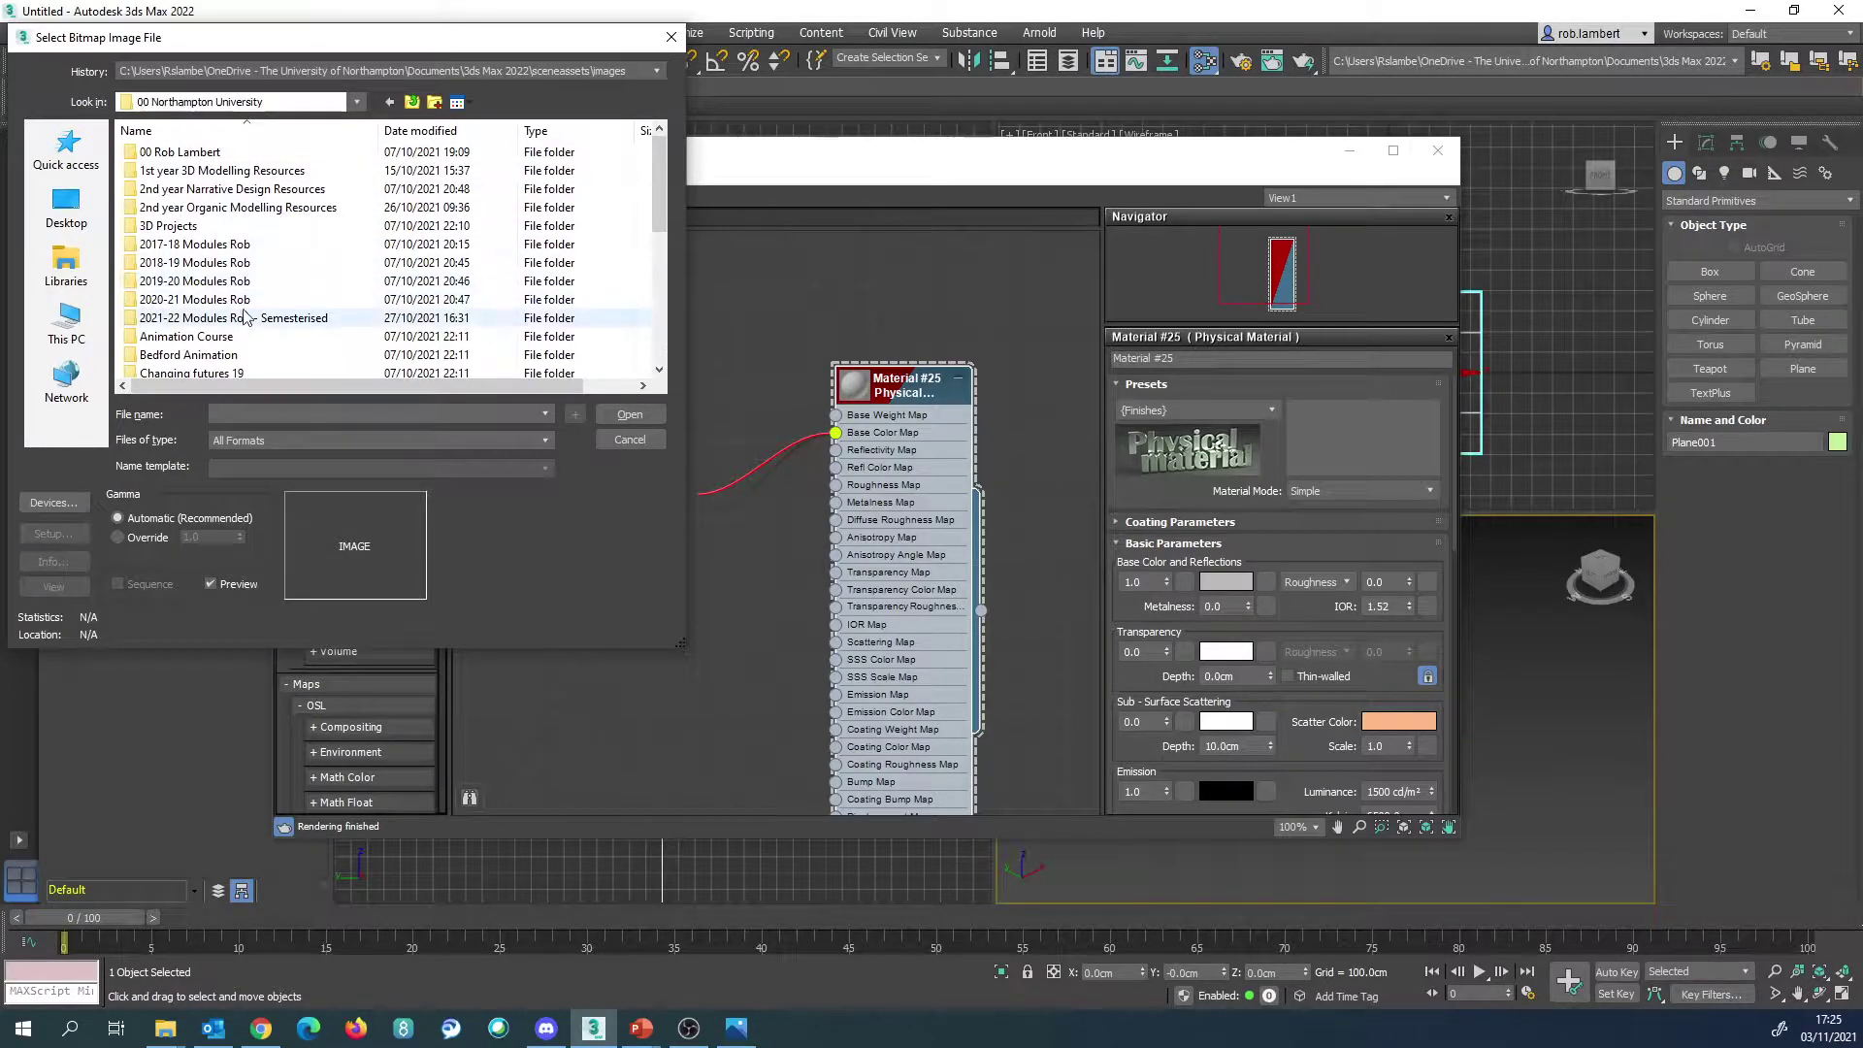
double_click(207, 189)
double_click(153, 152)
double_click(178, 189)
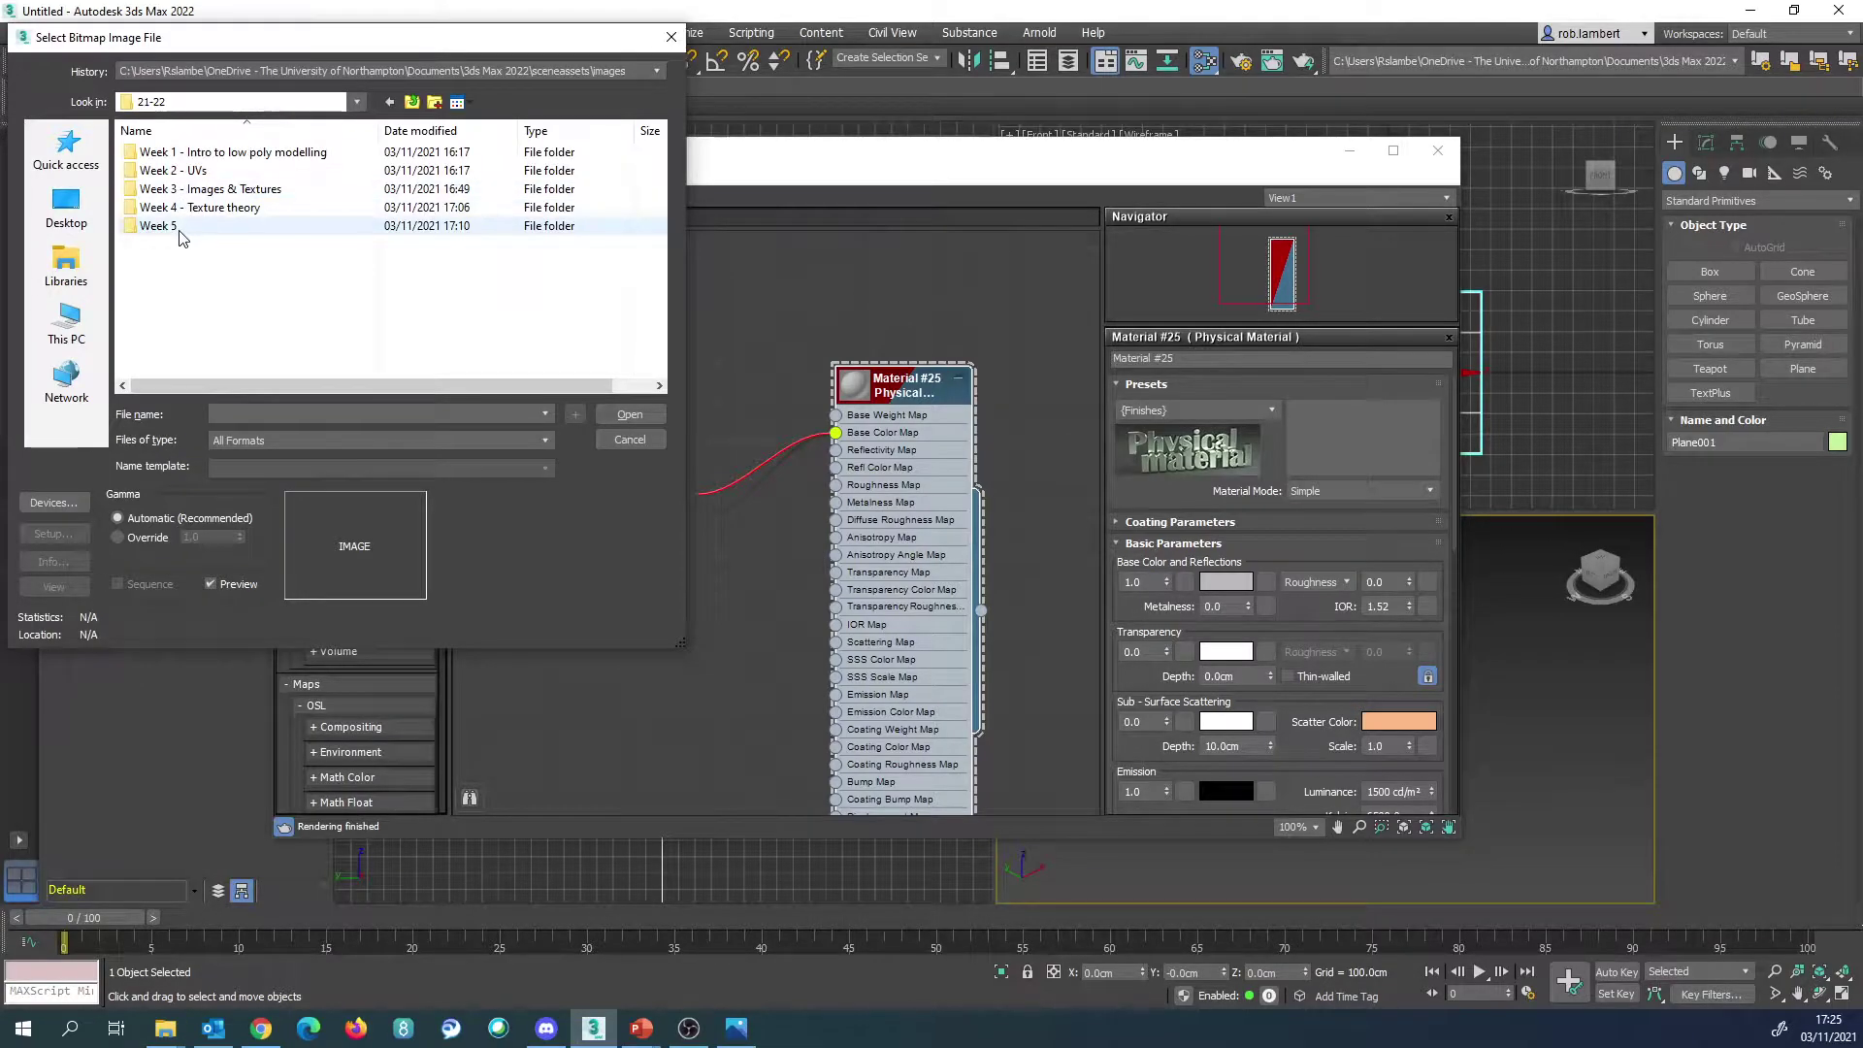
double_click(157, 225)
click(250, 205)
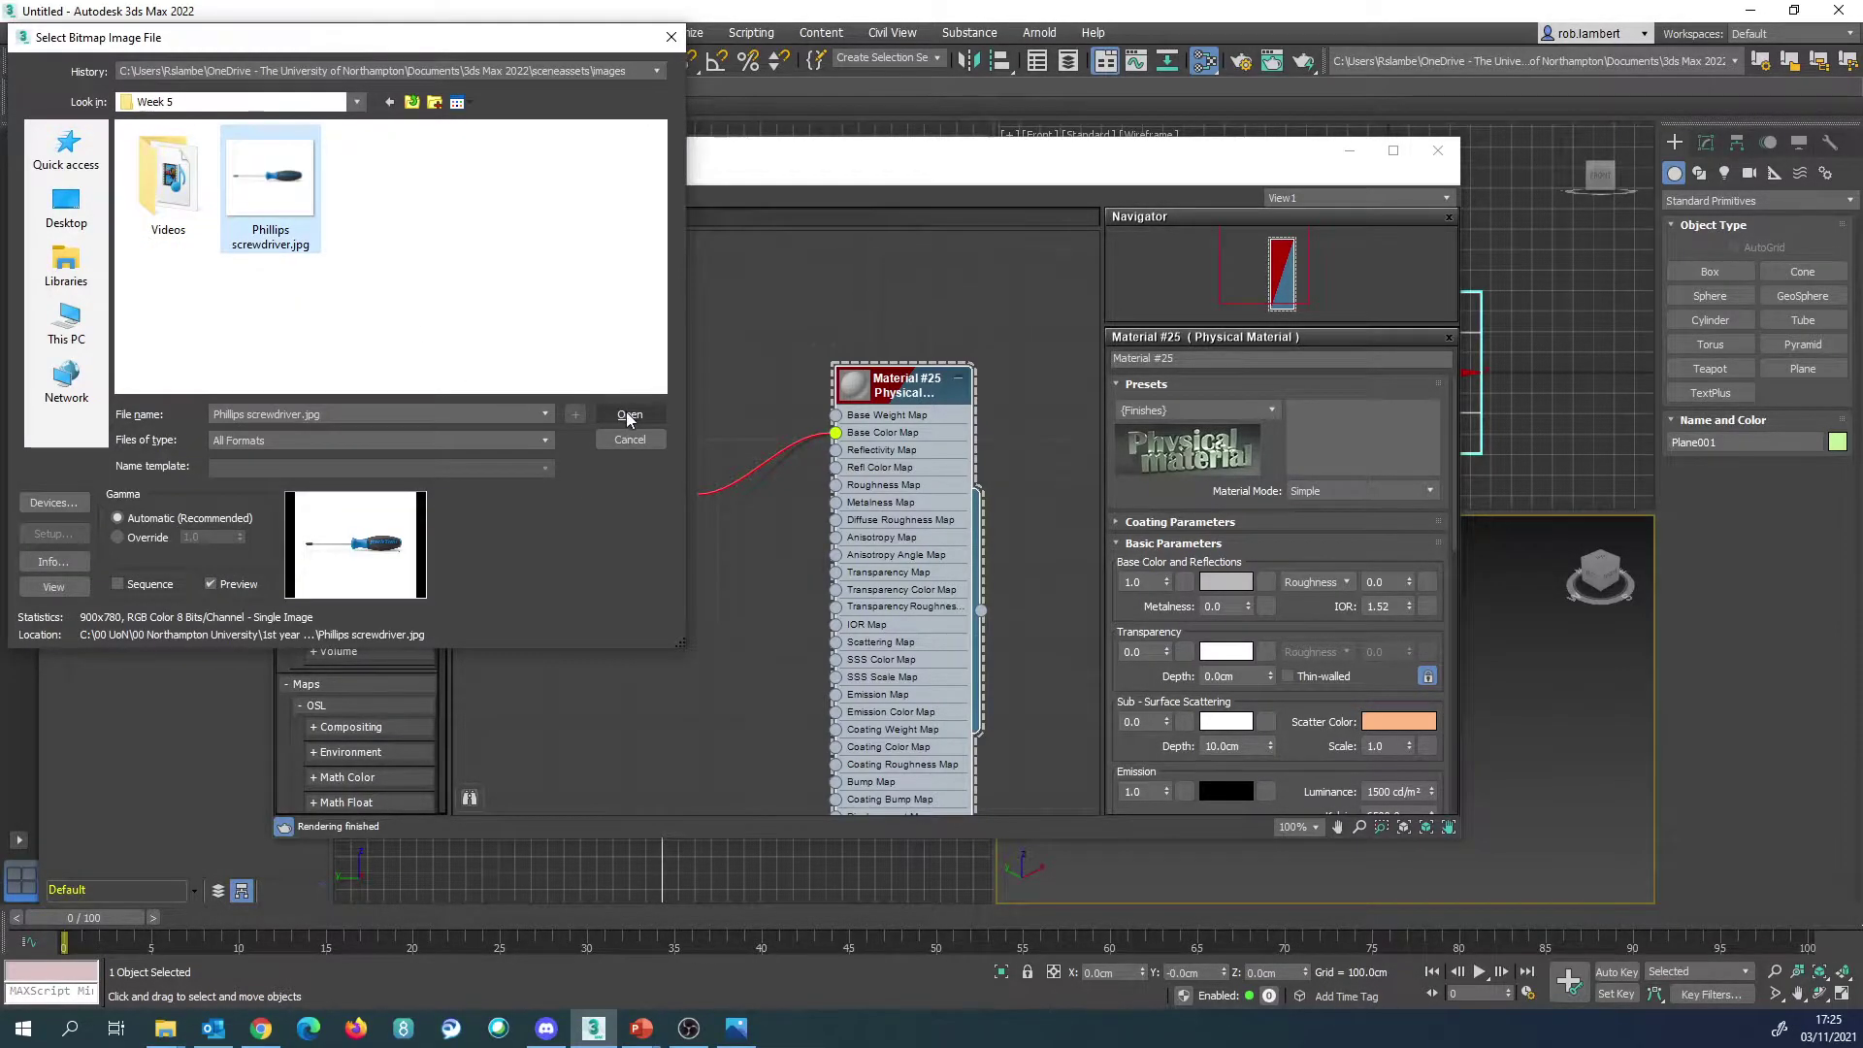
click(627, 413)
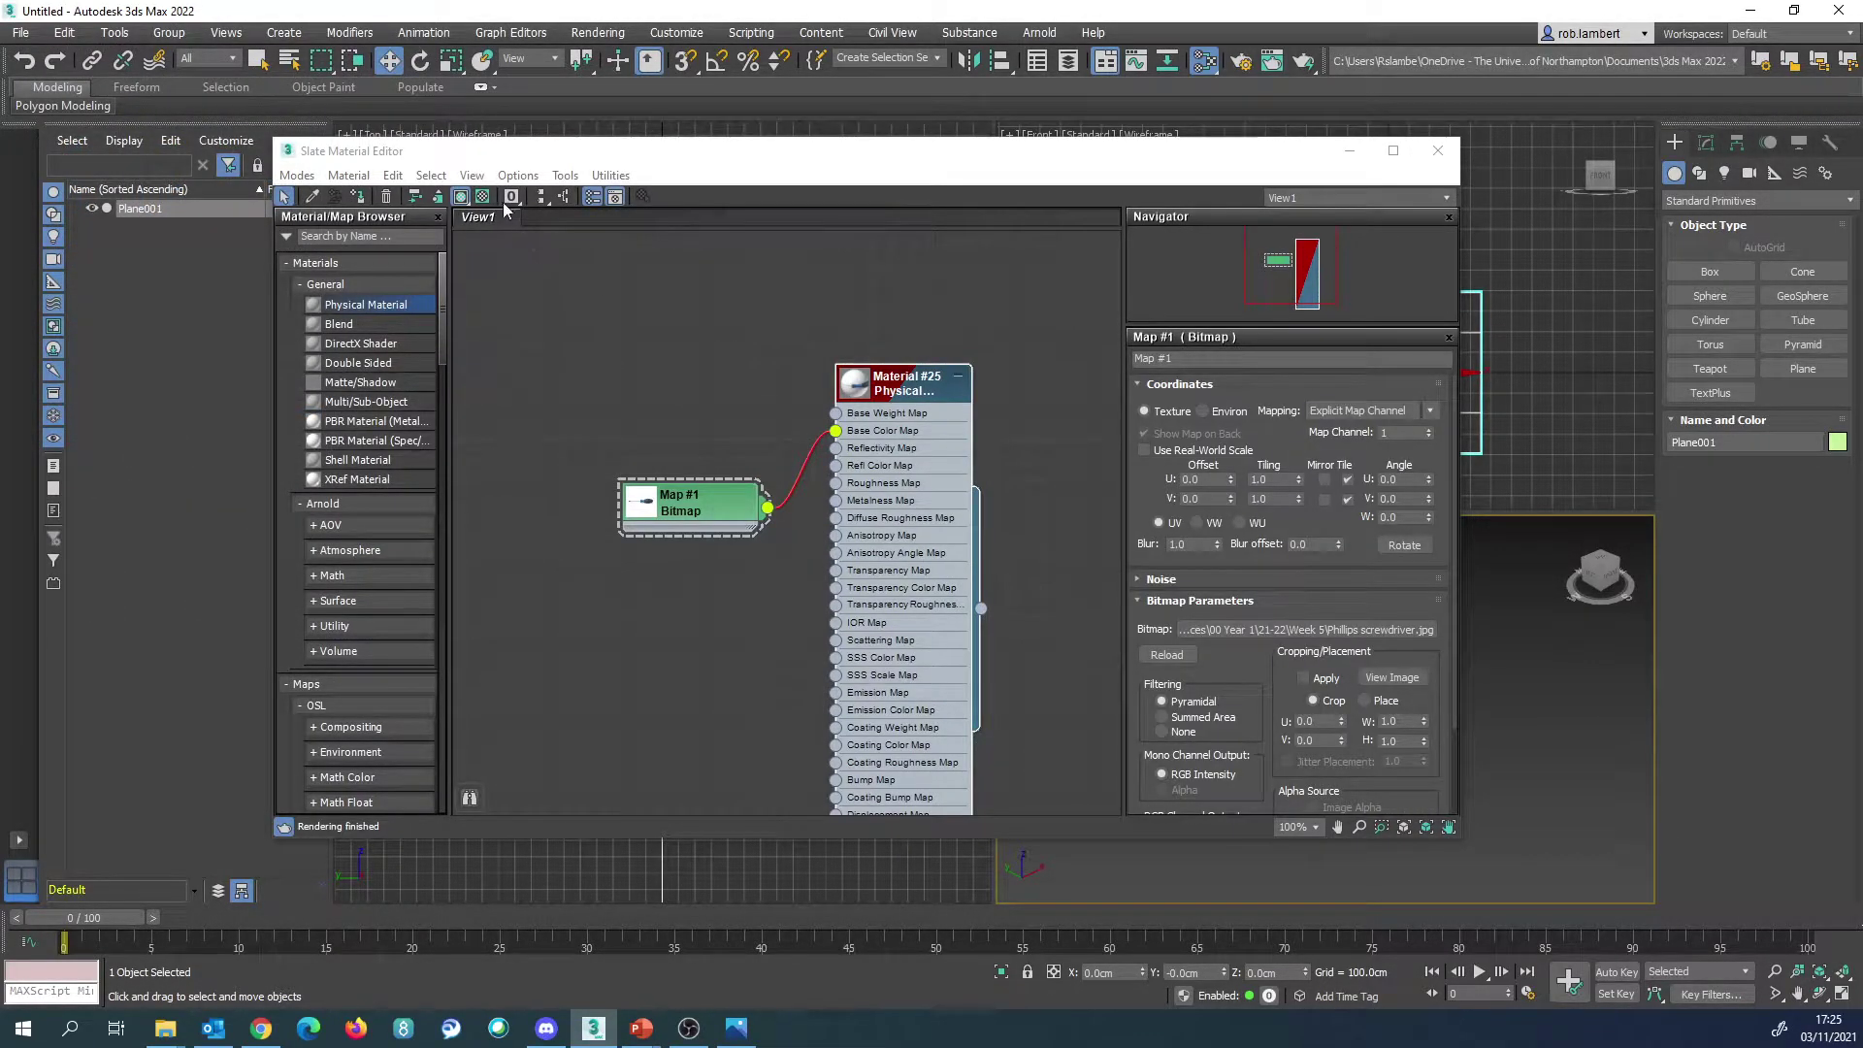
Step: Assign the screwdriver image material to the selected plane
middle_drag(1559, 715, 1692, 699)
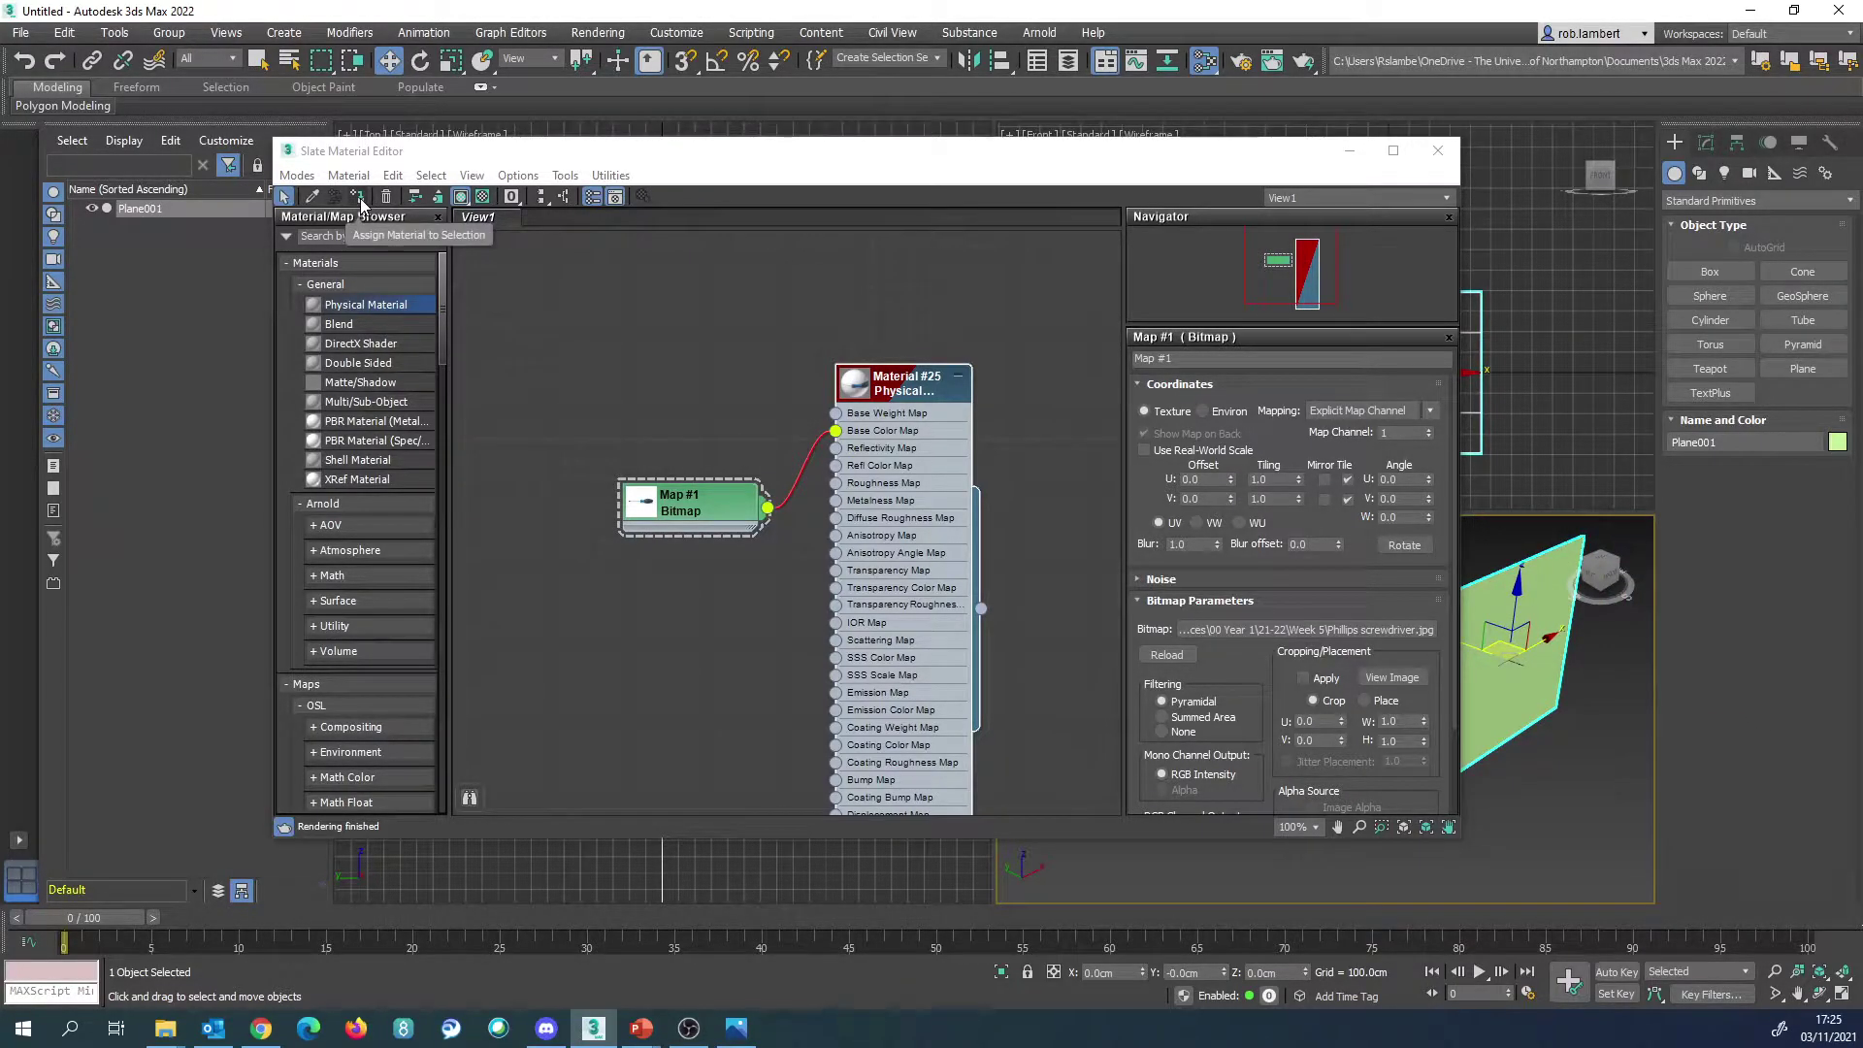
click(361, 198)
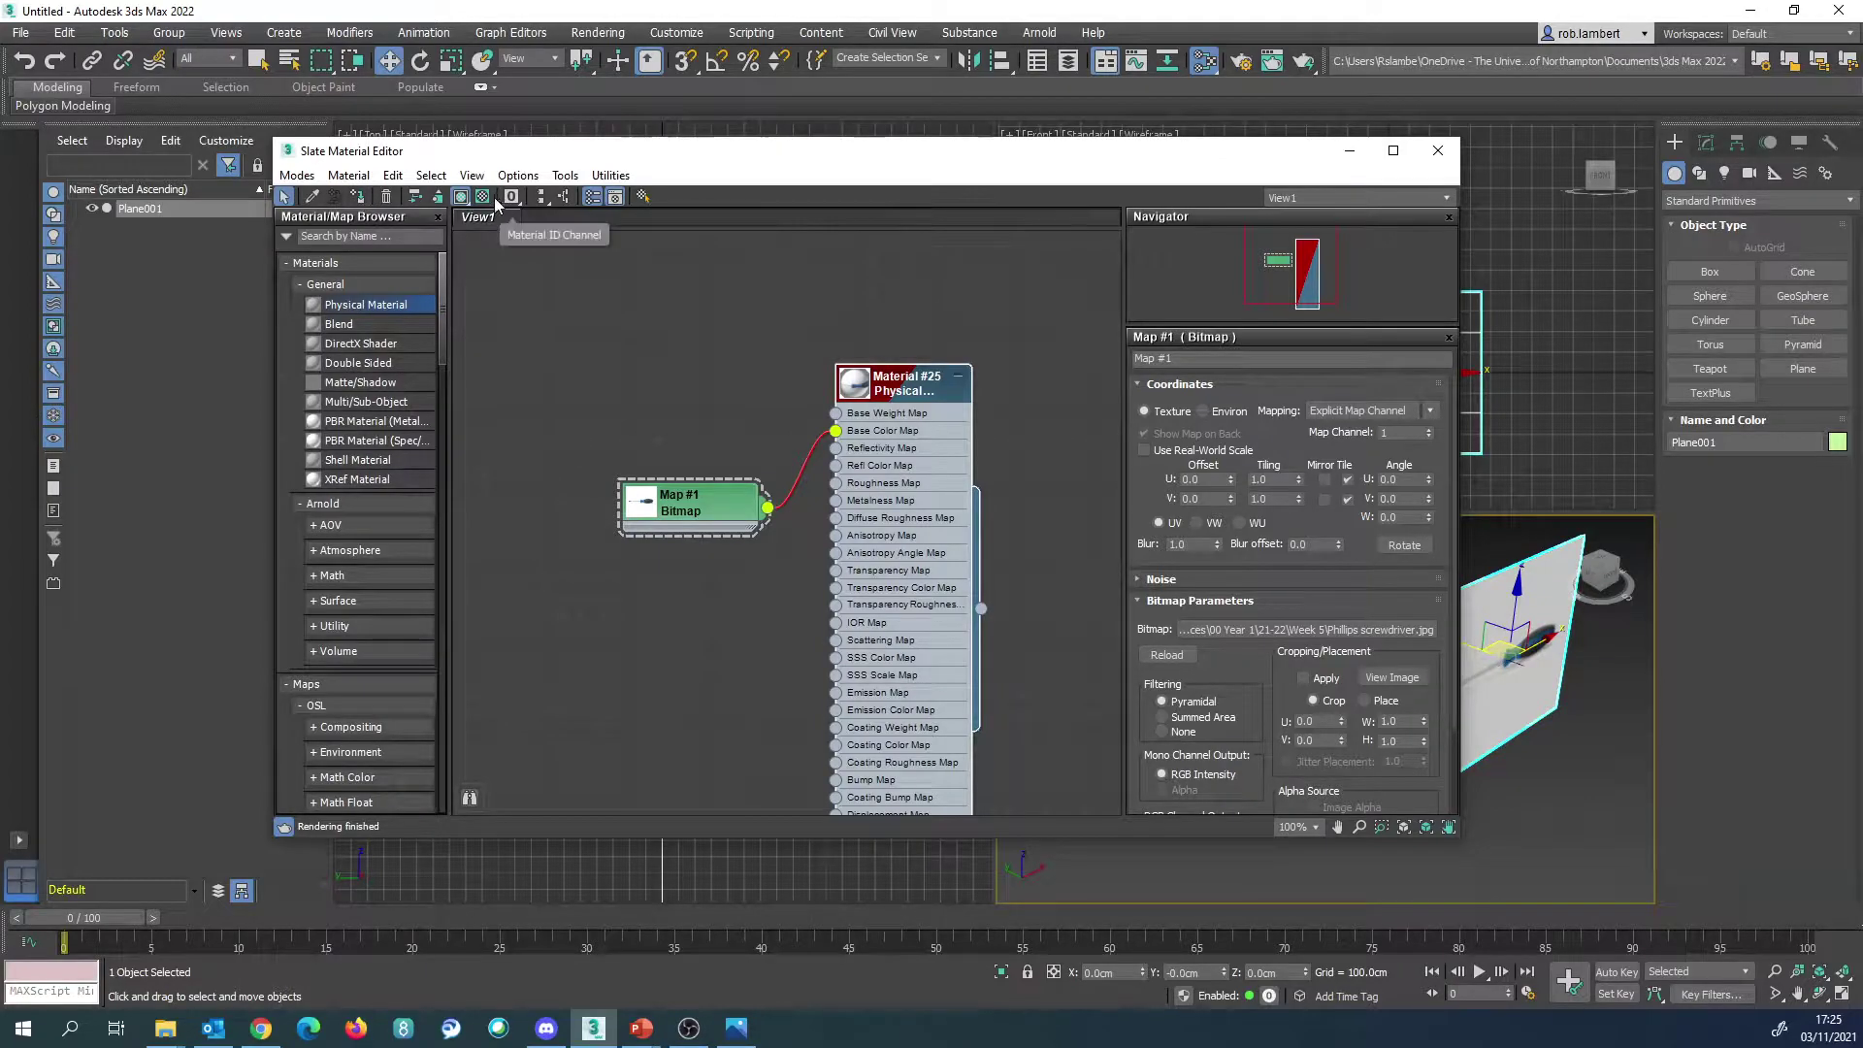
click(482, 198)
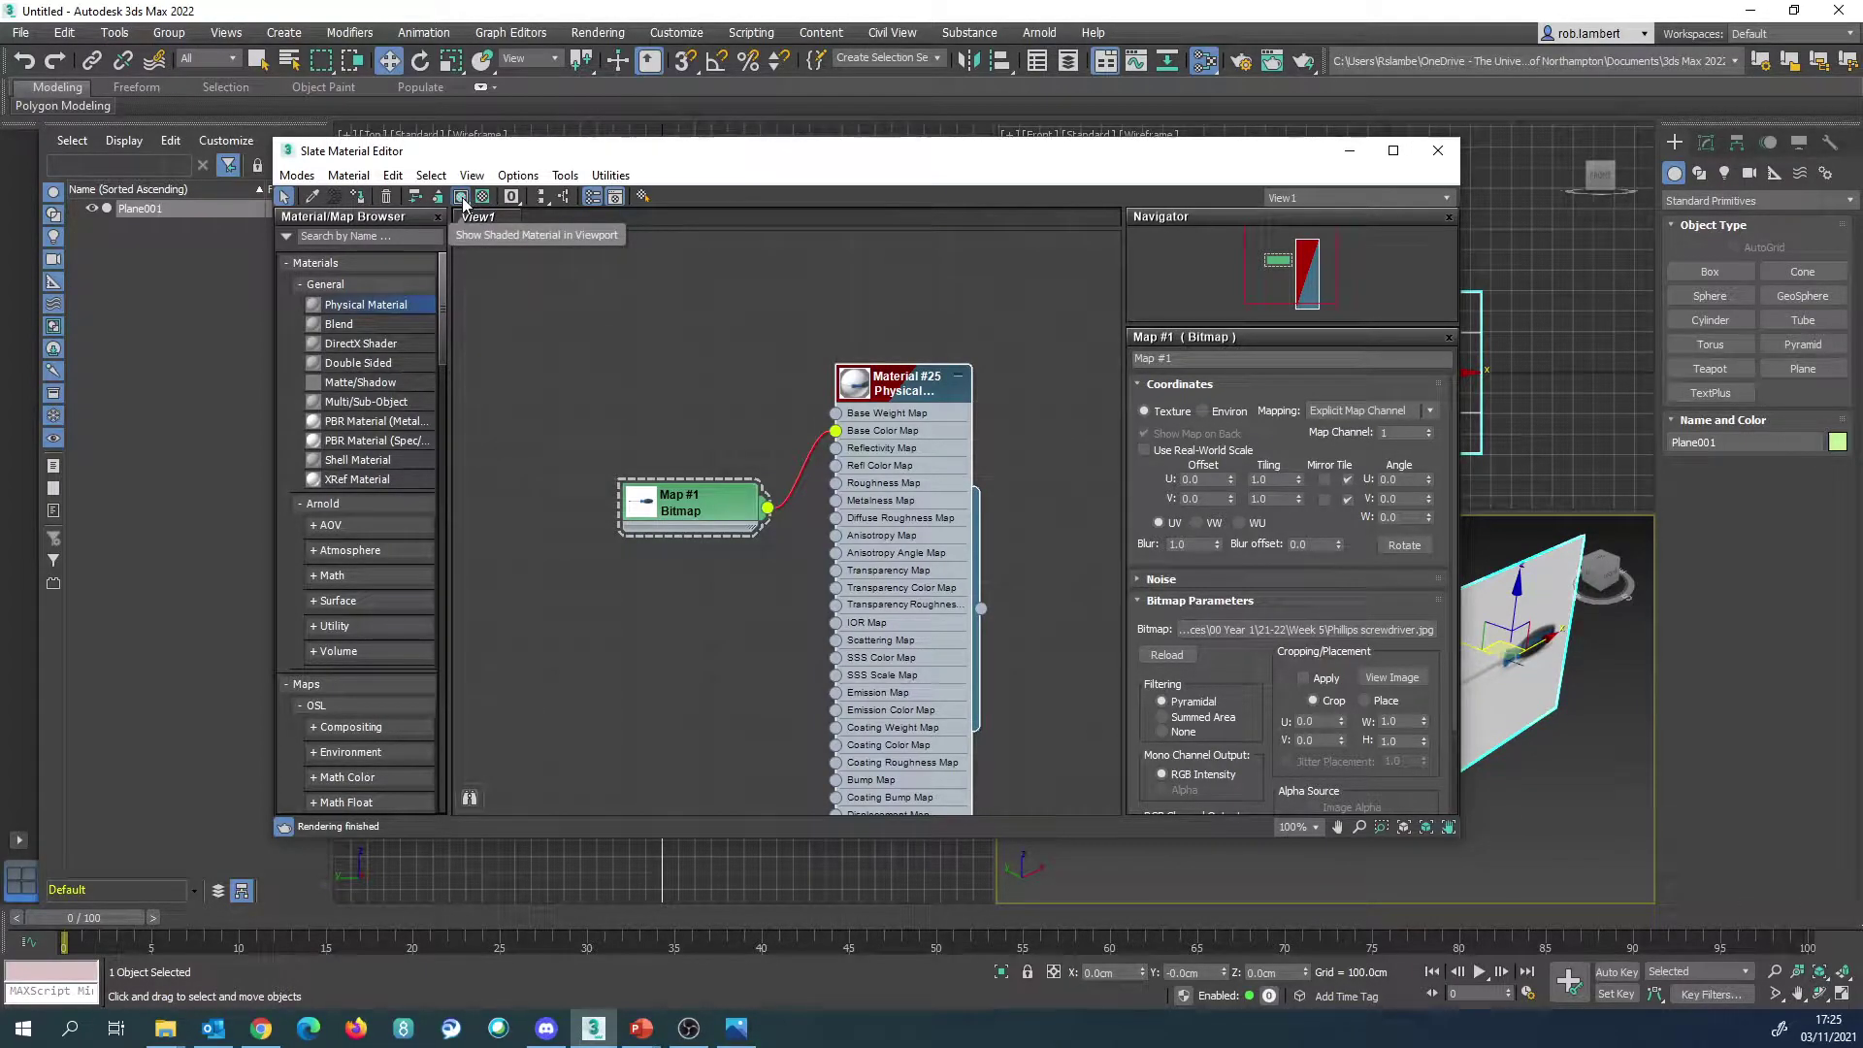
Step: Close the Slate Material Editor and maximize the Perspective viewport with the textured plane facing the view
click(1438, 151)
scroll(1537, 786, up, 2)
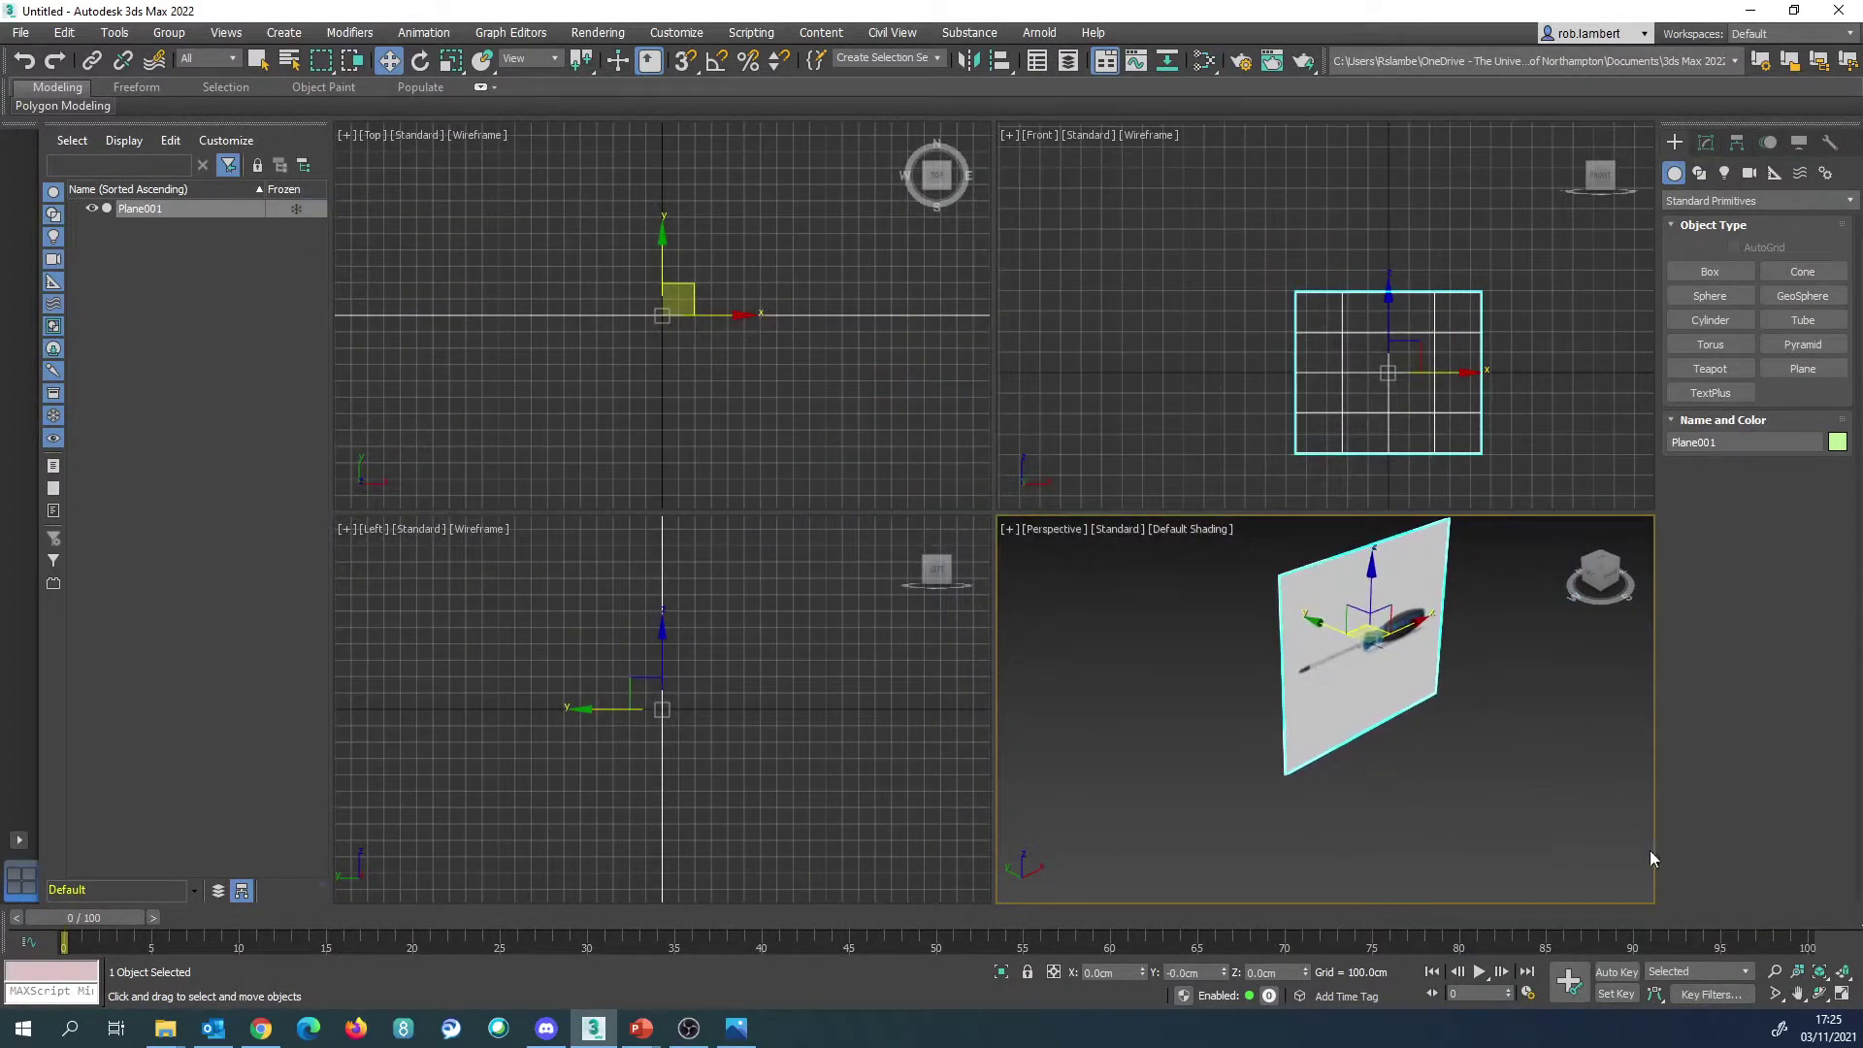
click(1846, 996)
middle_drag(1178, 414, 1103, 414)
scroll(1105, 414, up, 6)
scroll(1133, 417, up, 3)
scroll(1132, 416, down, 7)
scroll(1131, 417, up, 4)
scroll(1123, 412, down, 4)
alt+middle_drag(1070, 430, 1083, 516)
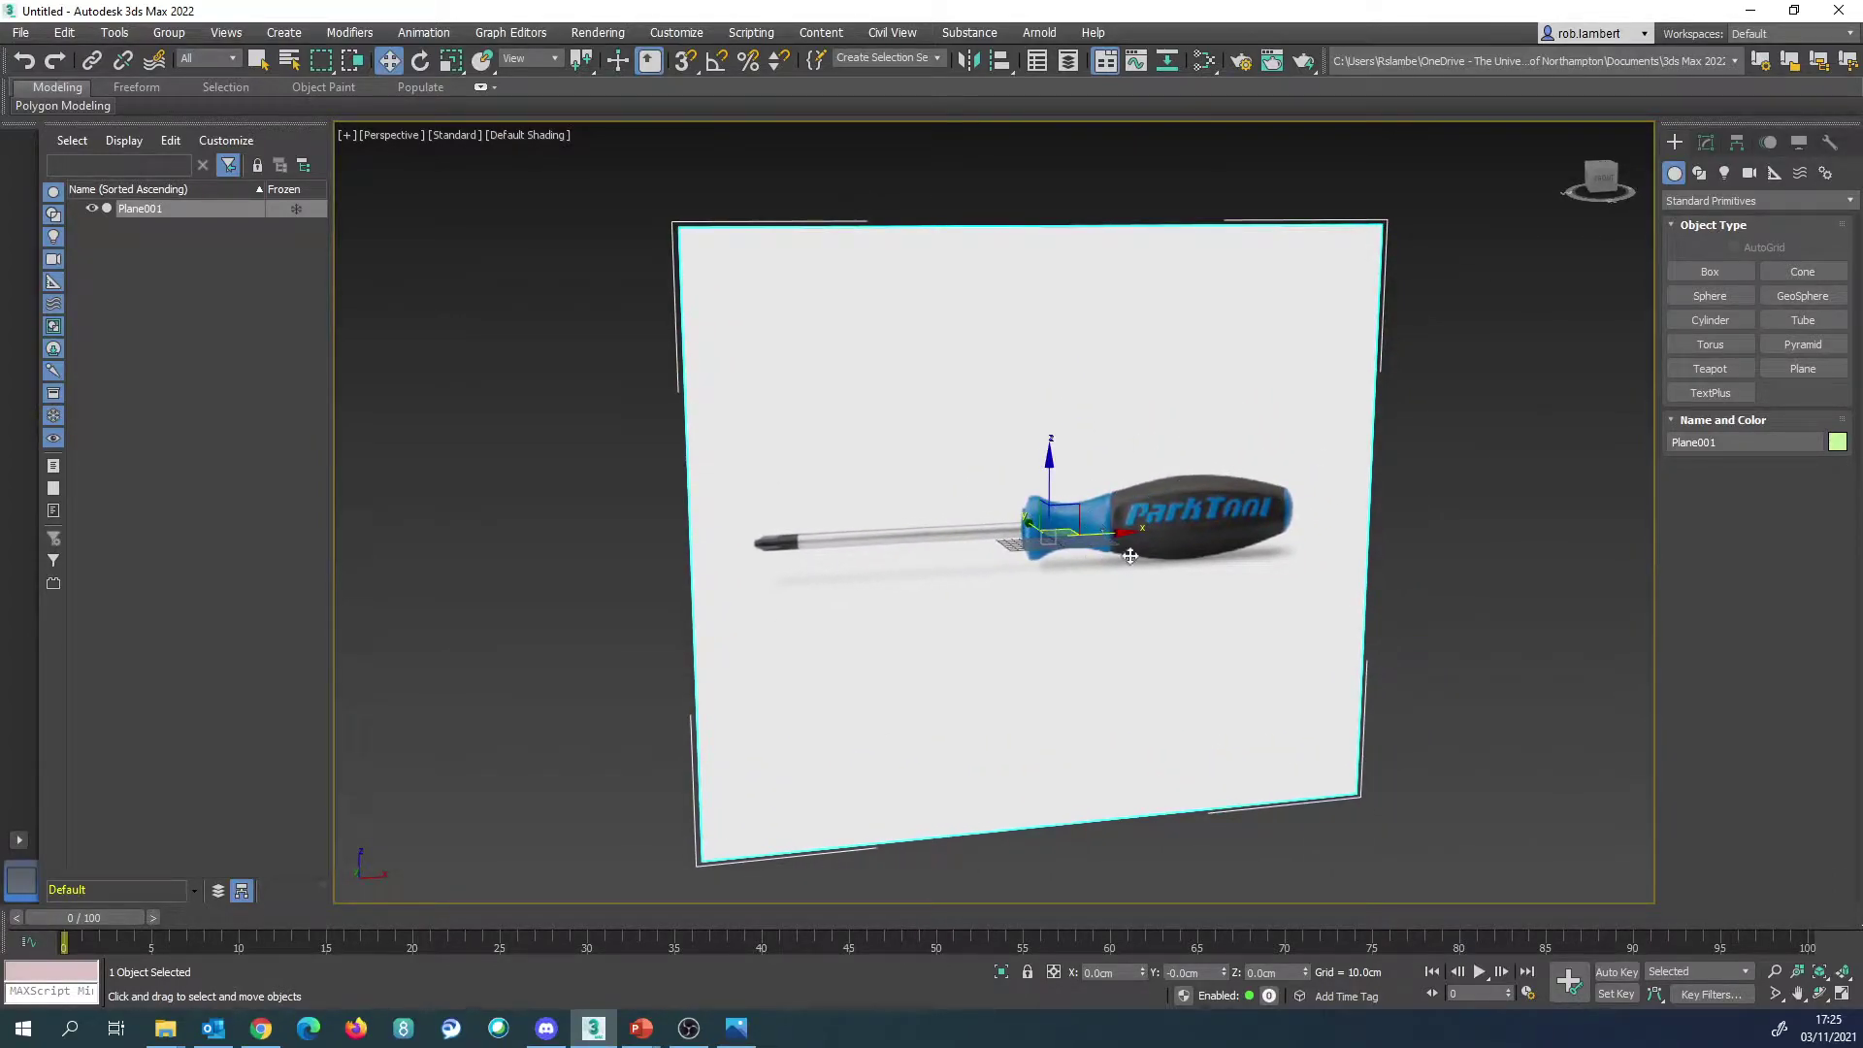
Step: Switch the Perspective viewport to High Quality and apply the display performance settings in Viewports Configuration
click(457, 139)
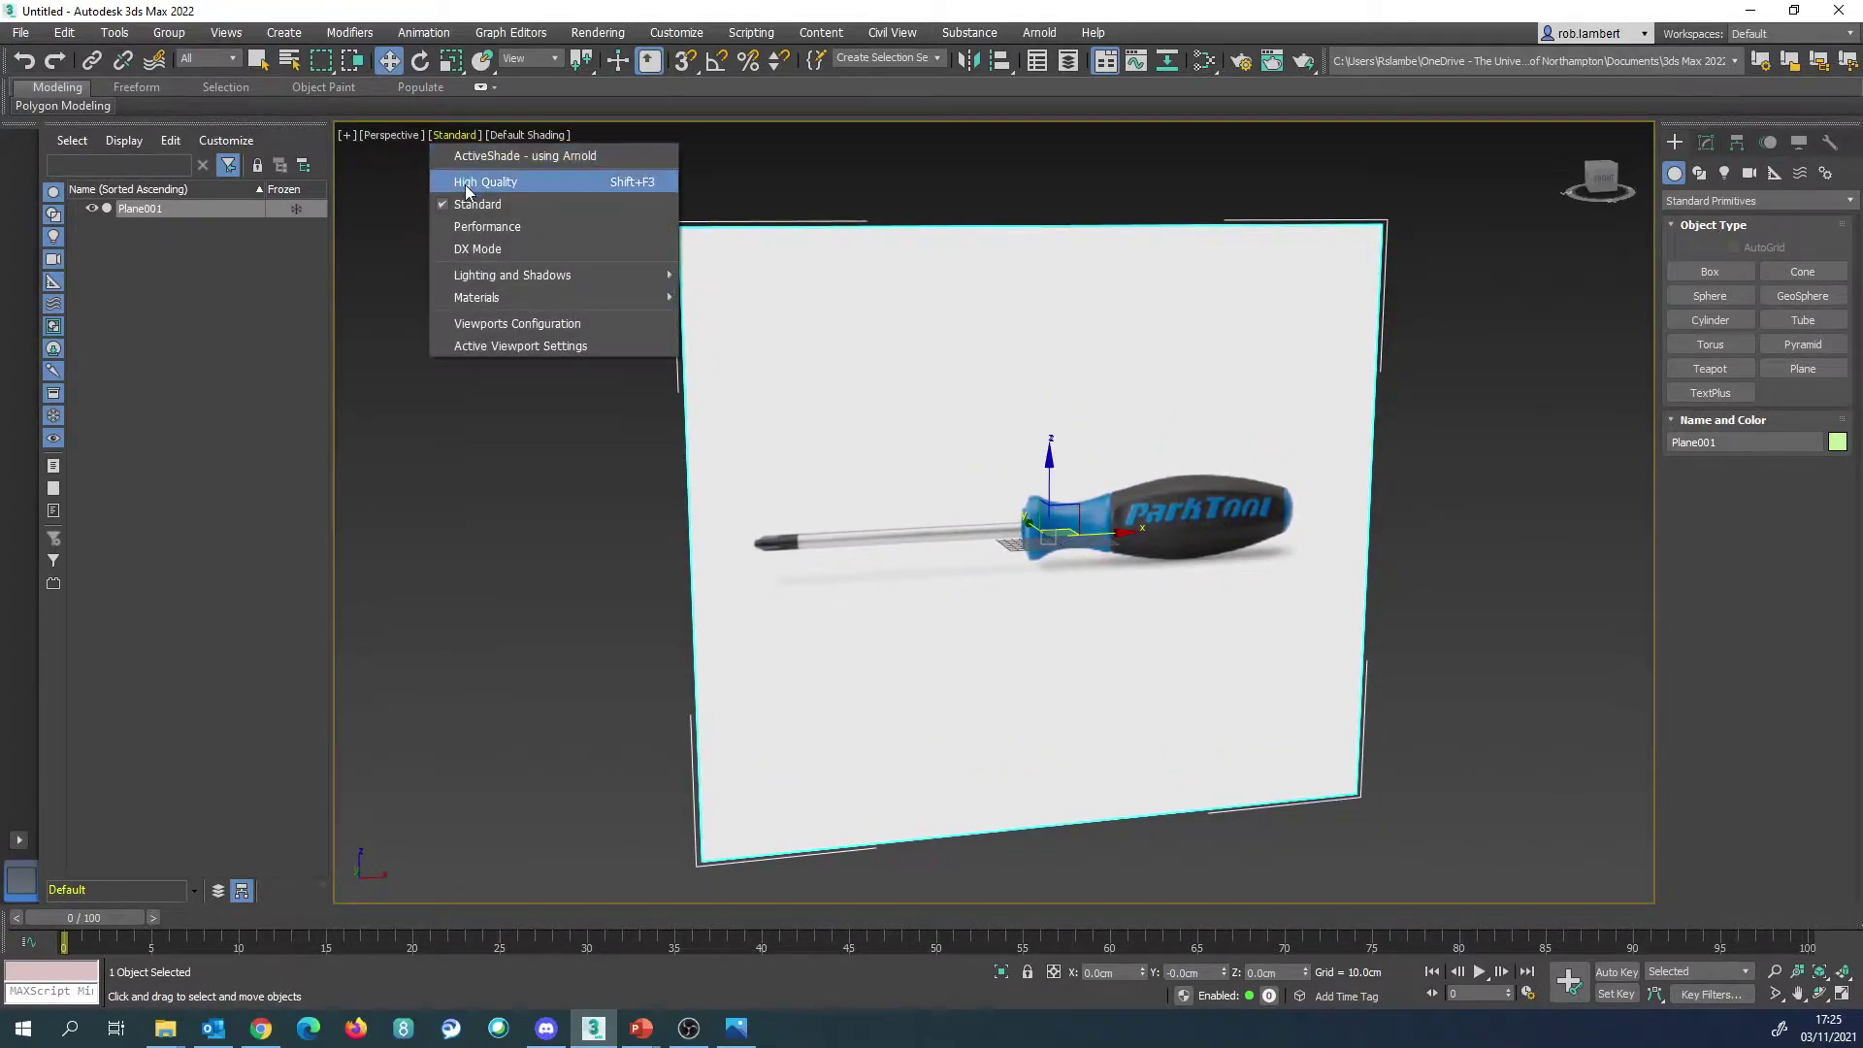
click(464, 184)
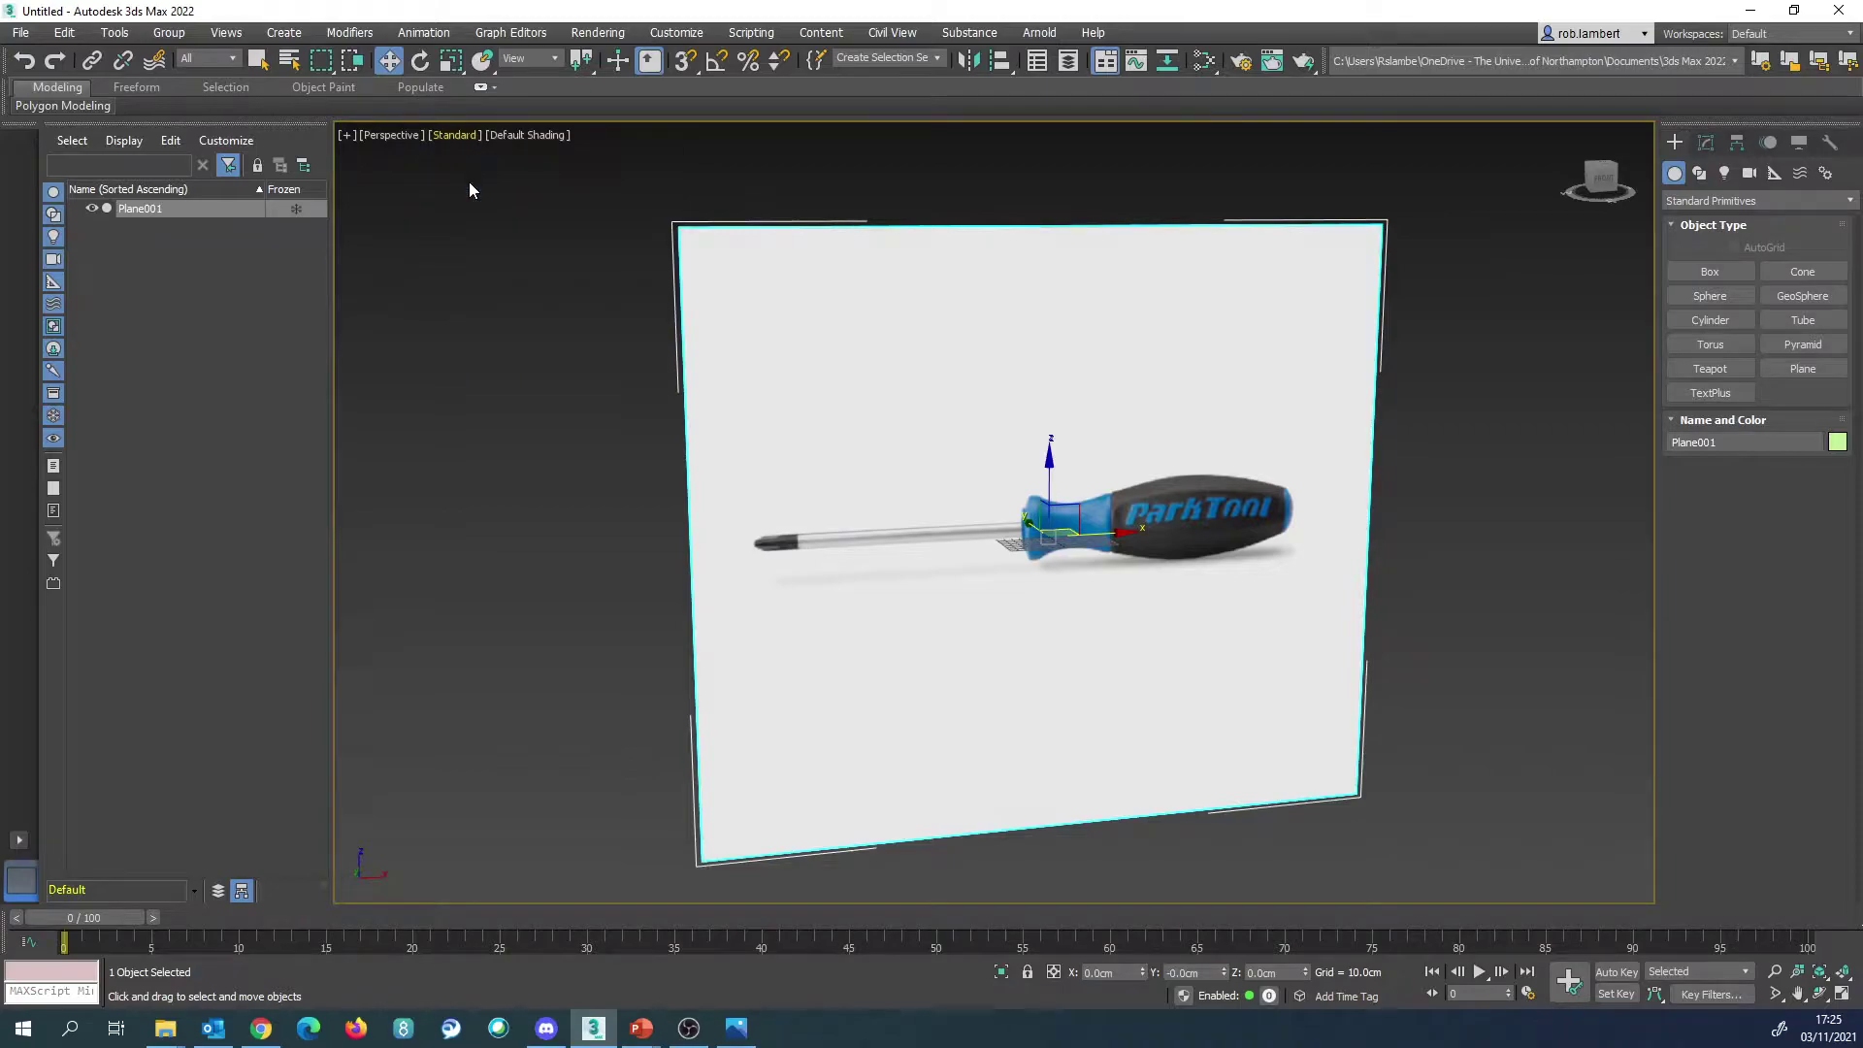
click(348, 136)
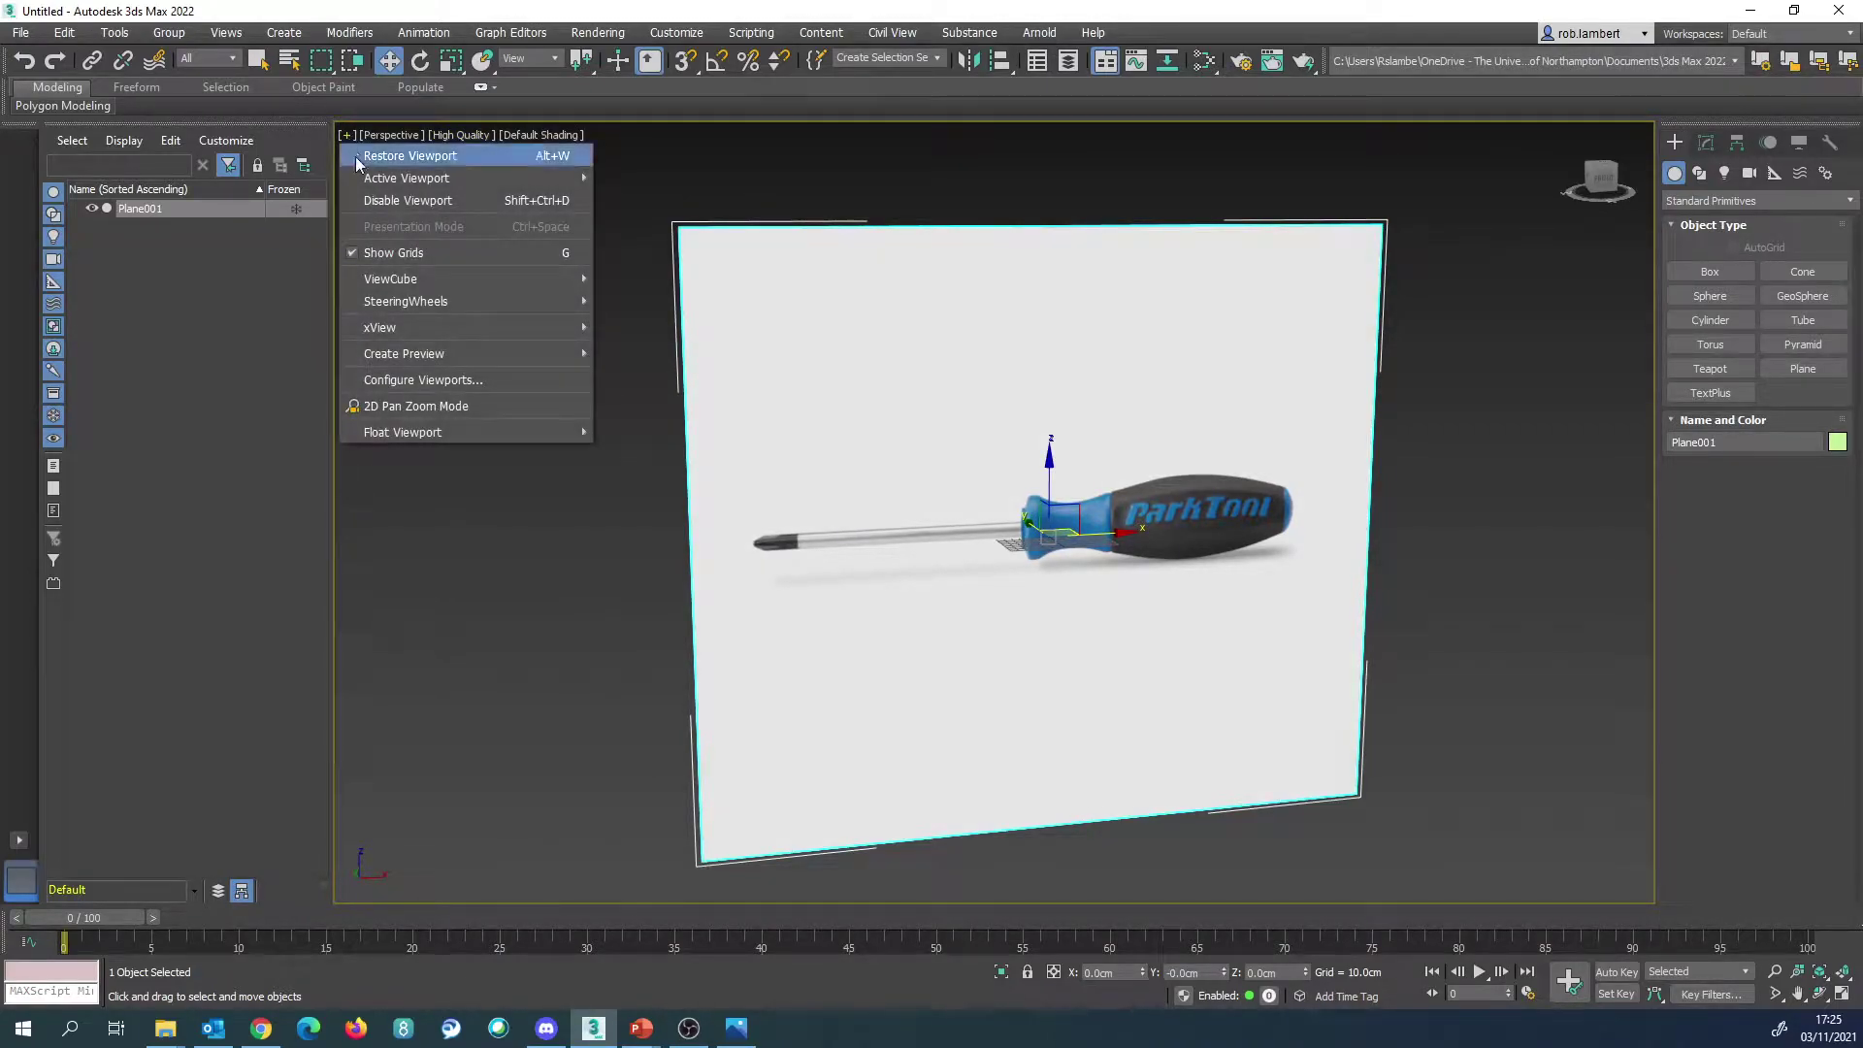
click(419, 382)
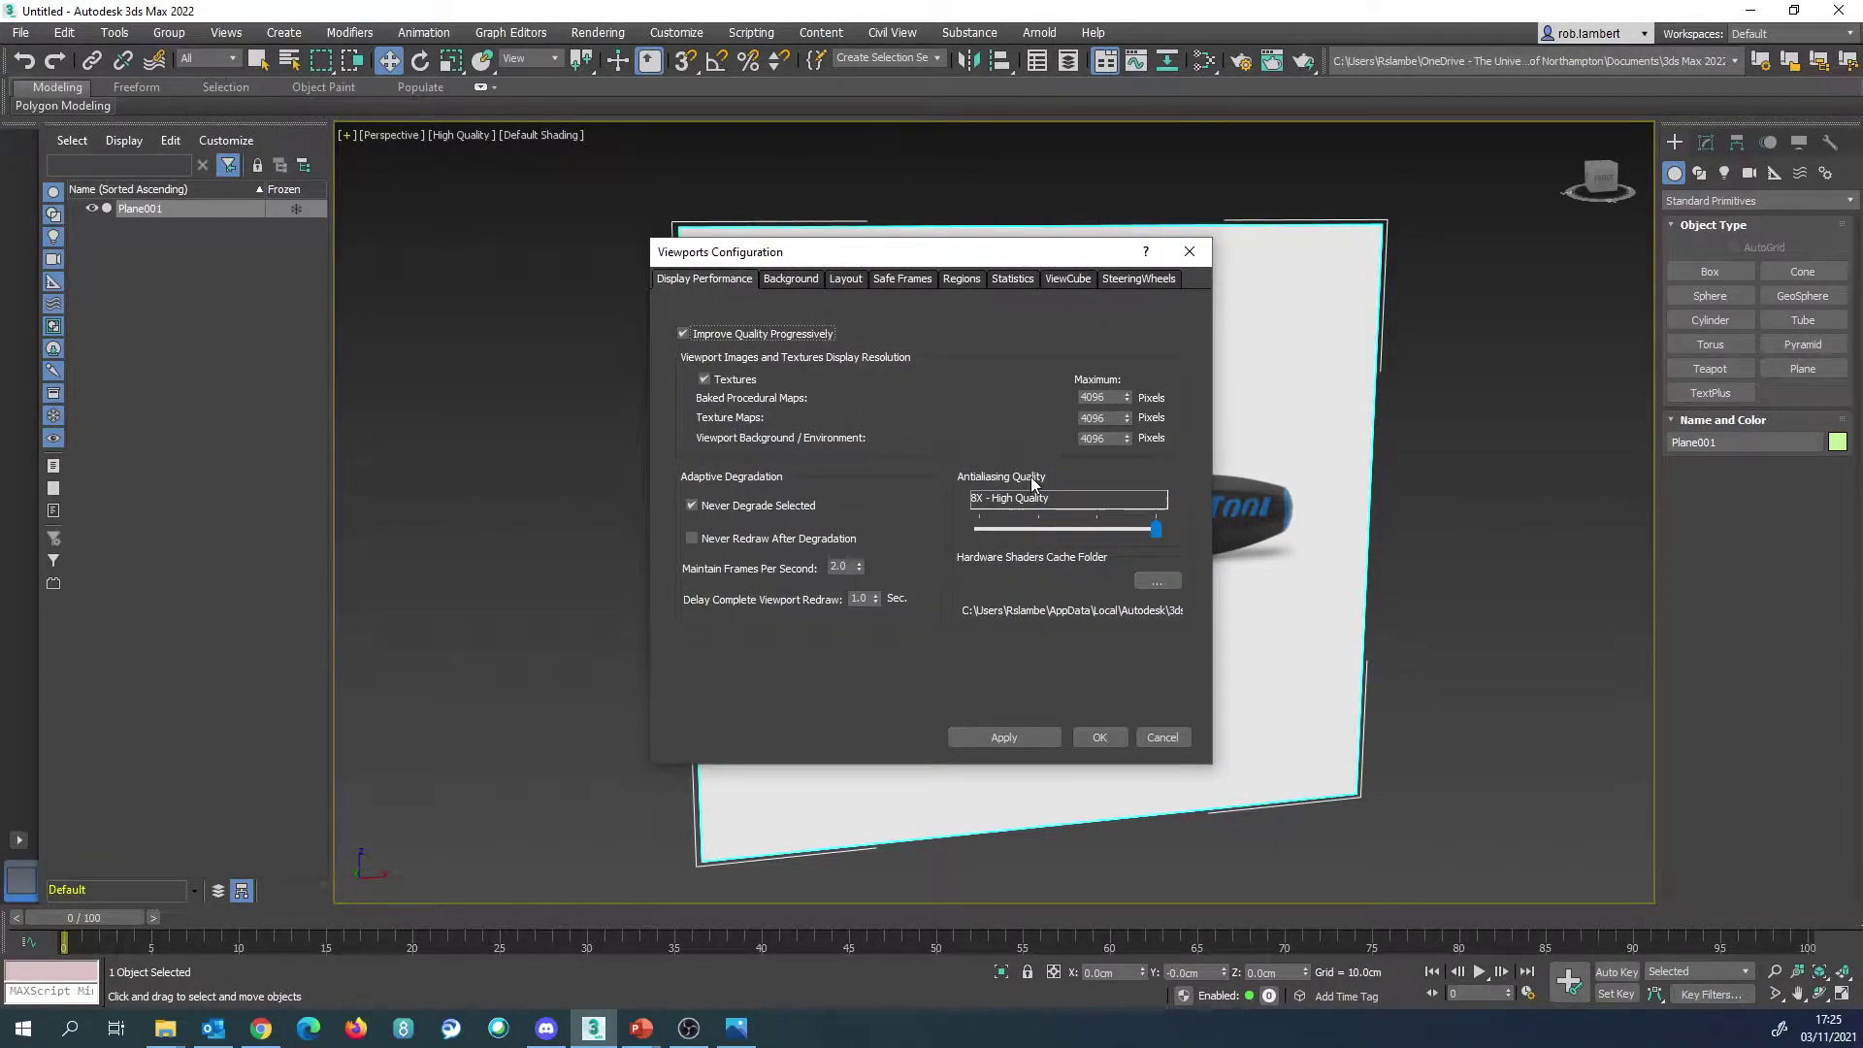
click(1031, 737)
click(1099, 738)
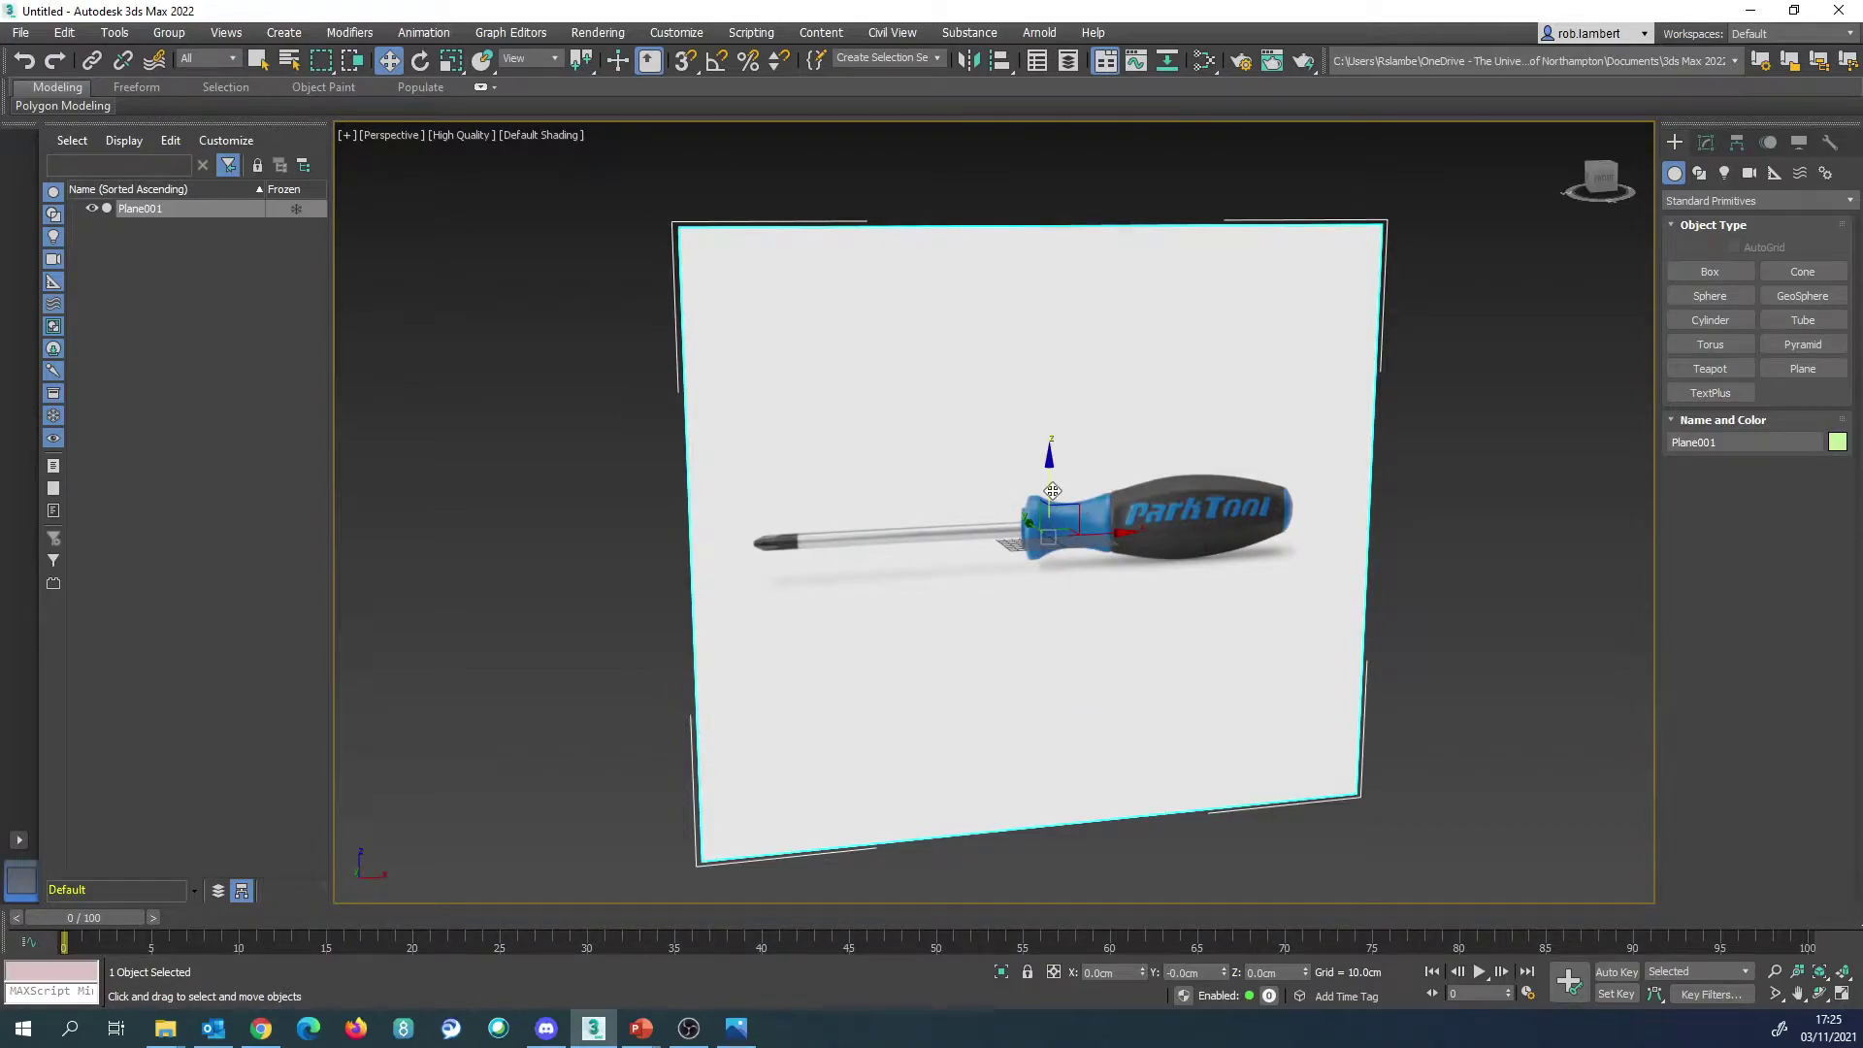
Step: Show viewport materials as Realistic Materials with Maps
click(225, 33)
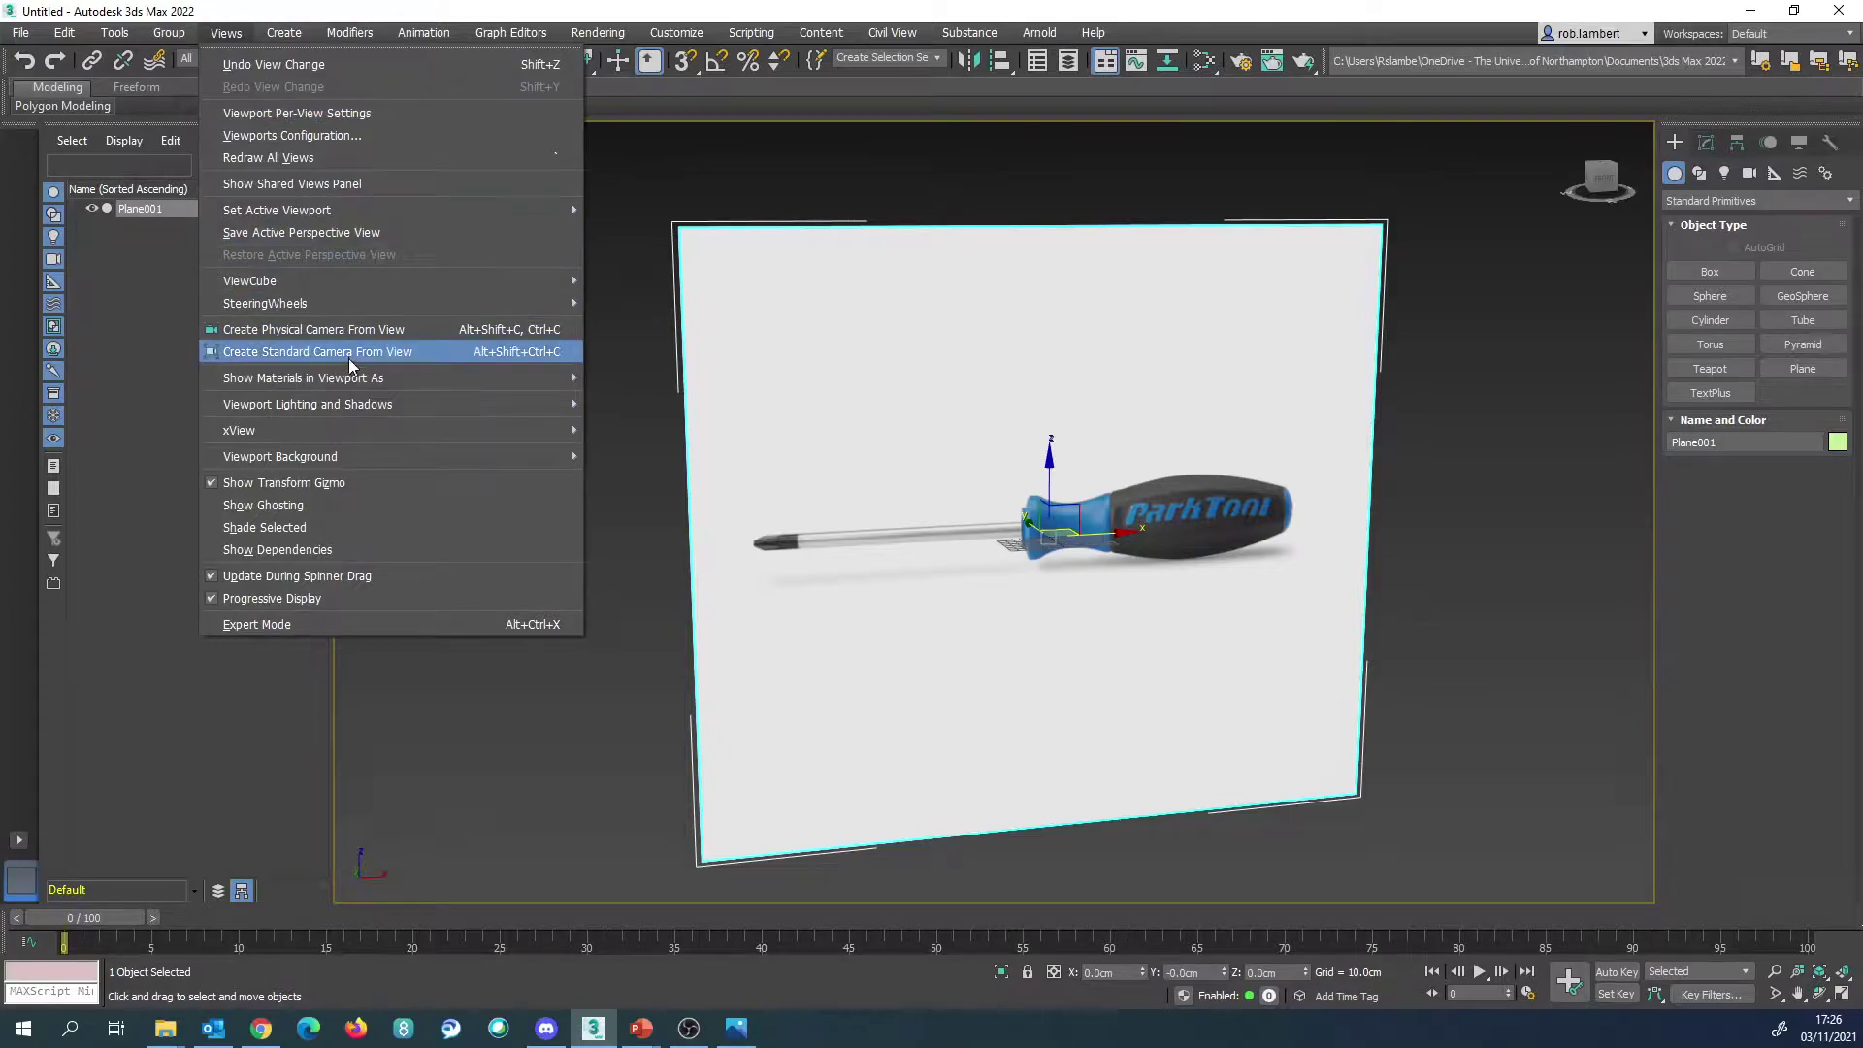
mouse_move(338, 381)
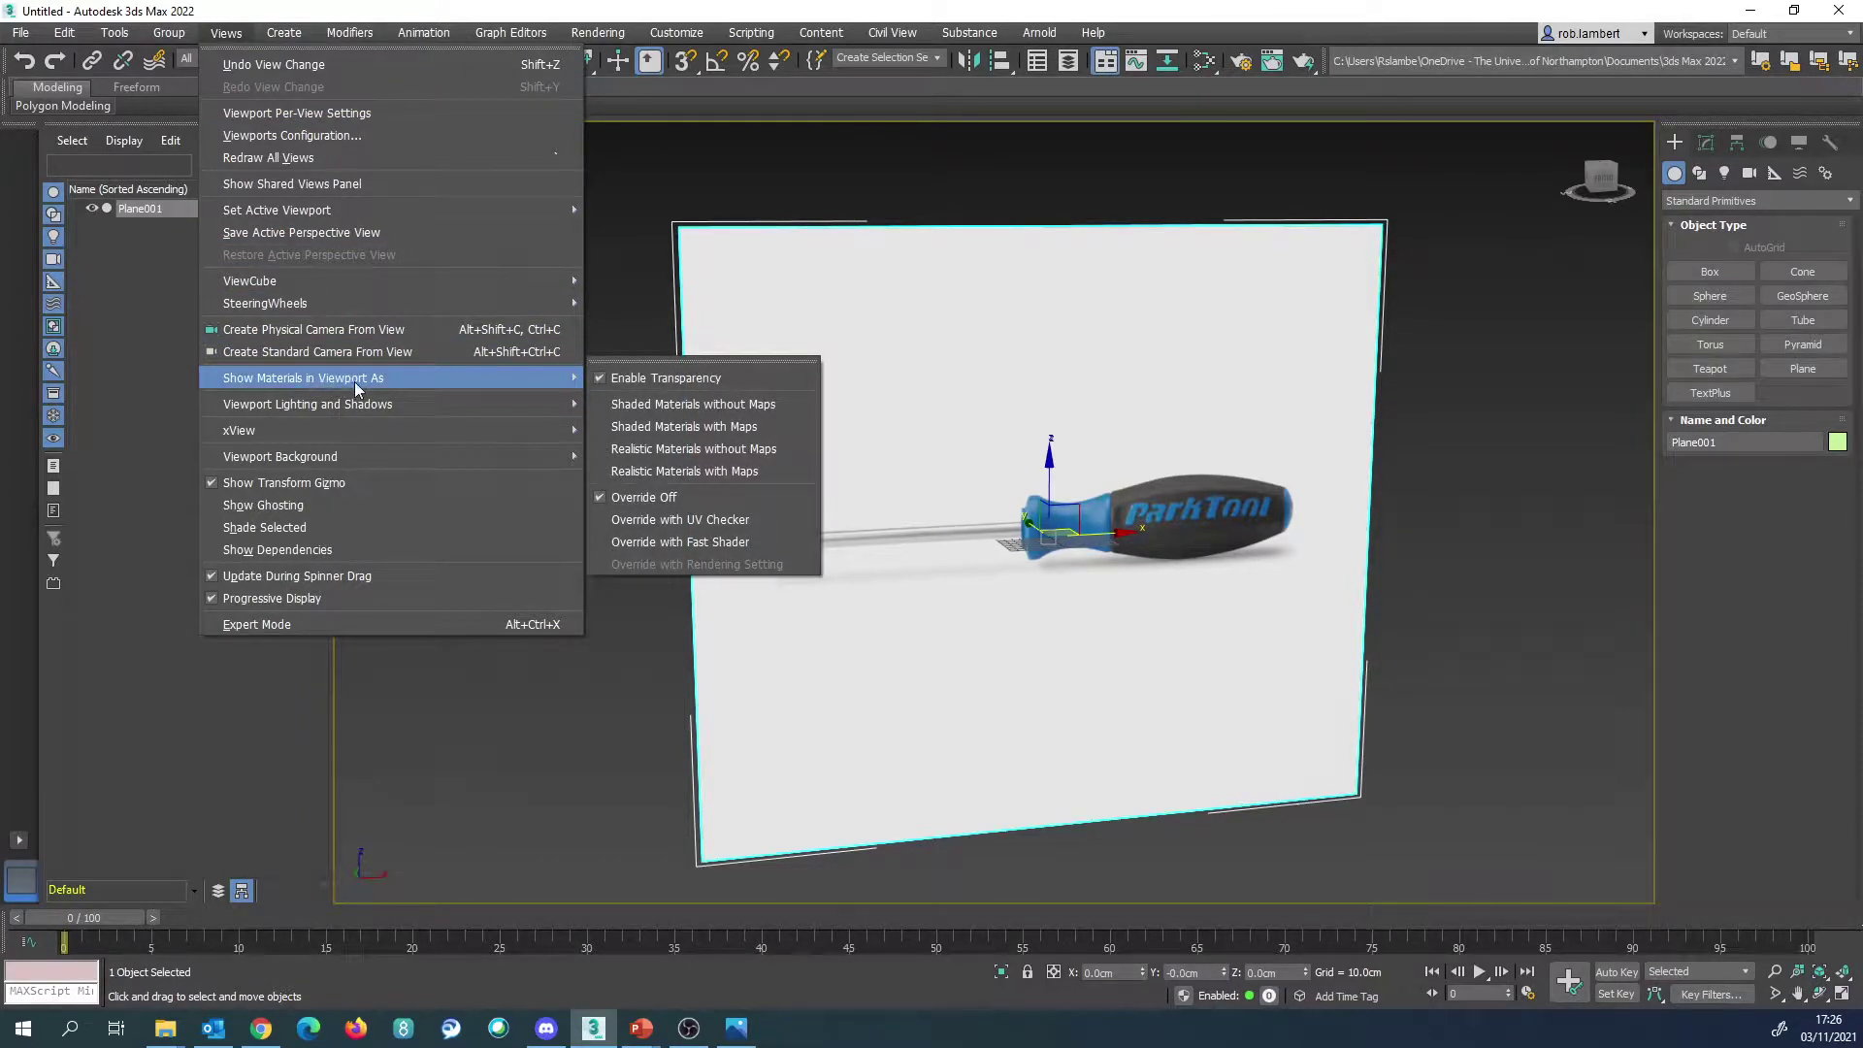
click(691, 473)
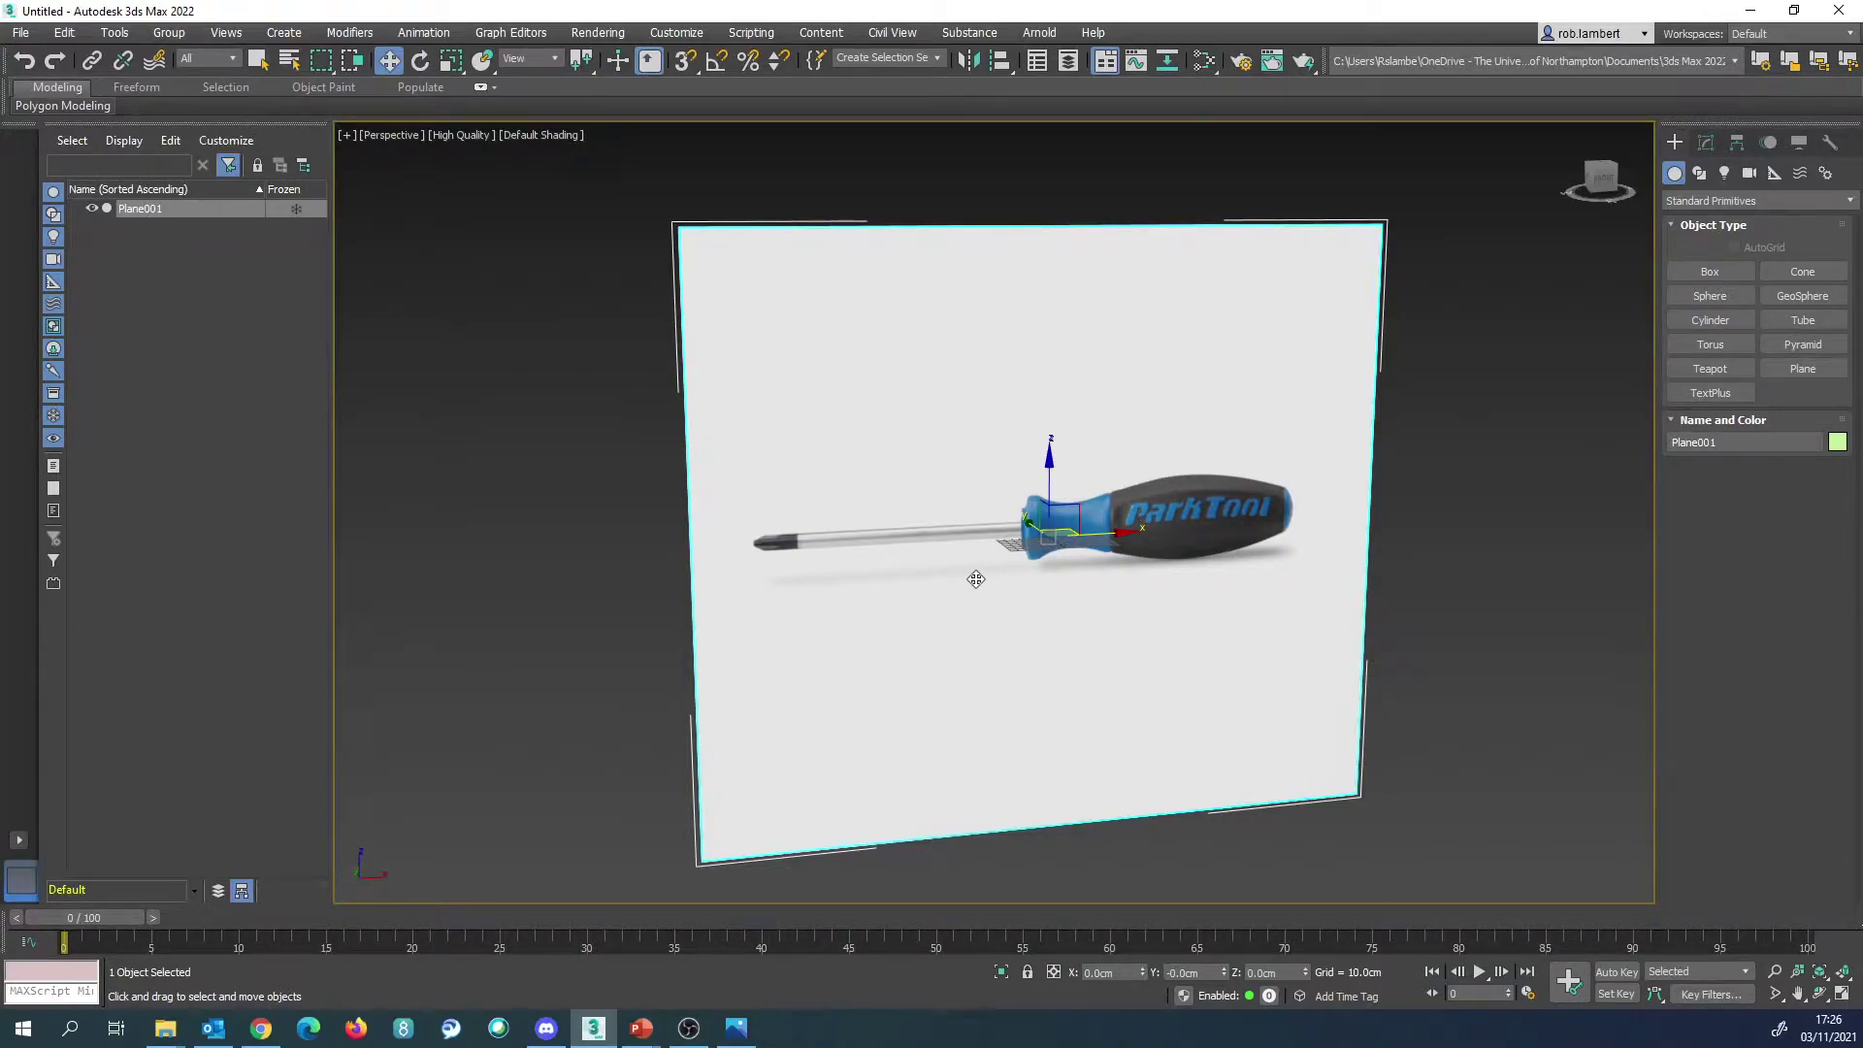
Step: Freeze the screwdriver reference plane through its object properties and turn off Show Frozen in Gray
right_click(994, 478)
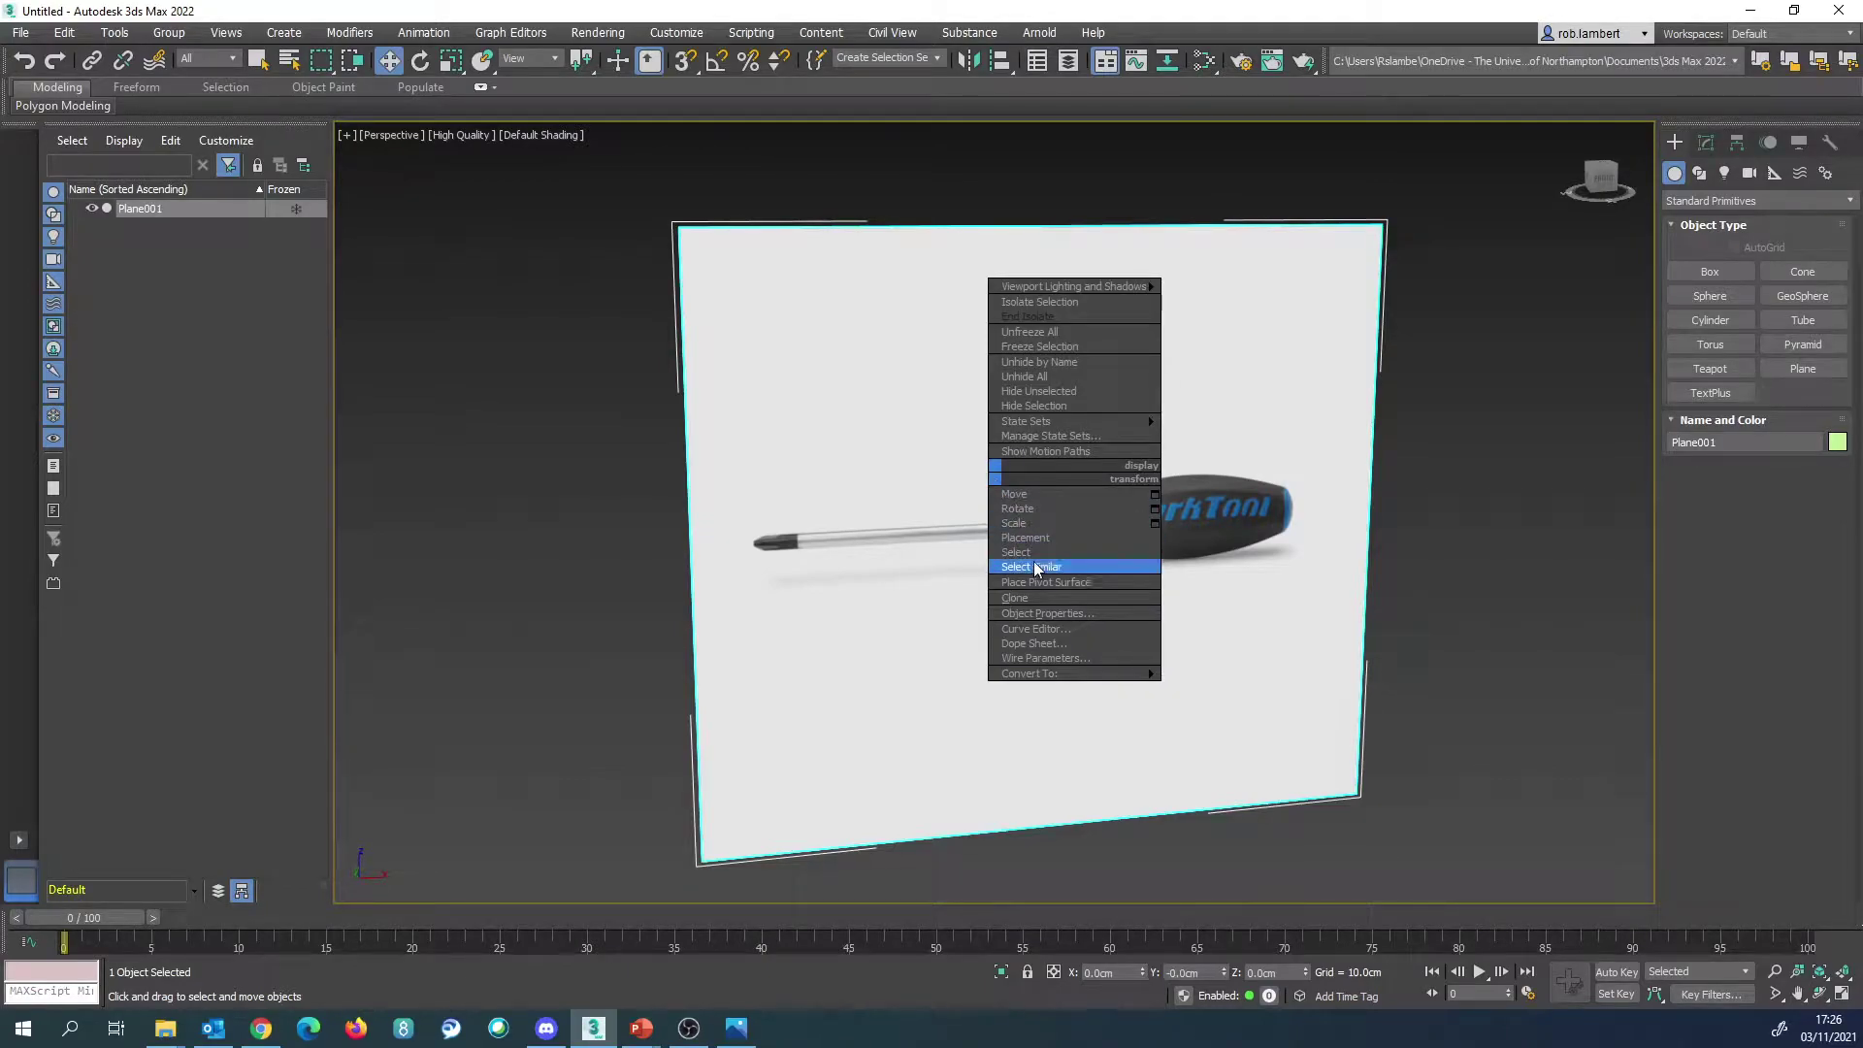
click(1046, 613)
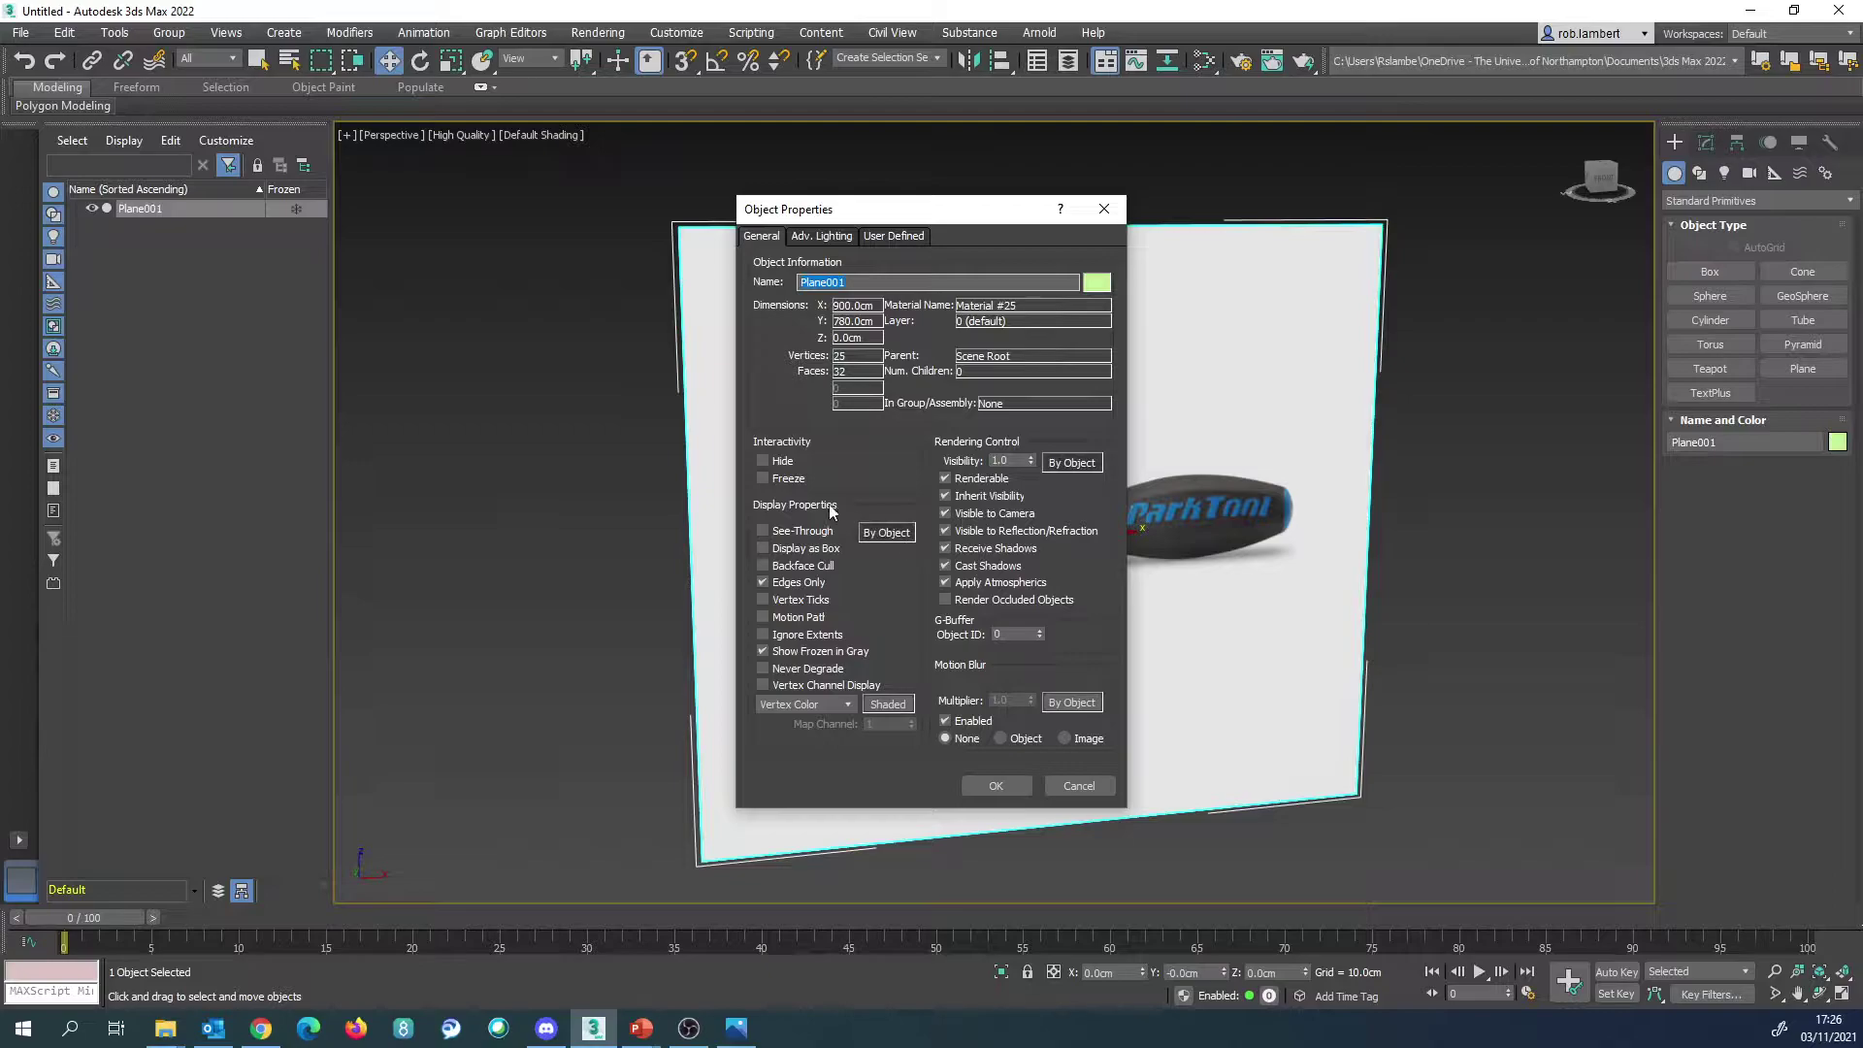
click(763, 479)
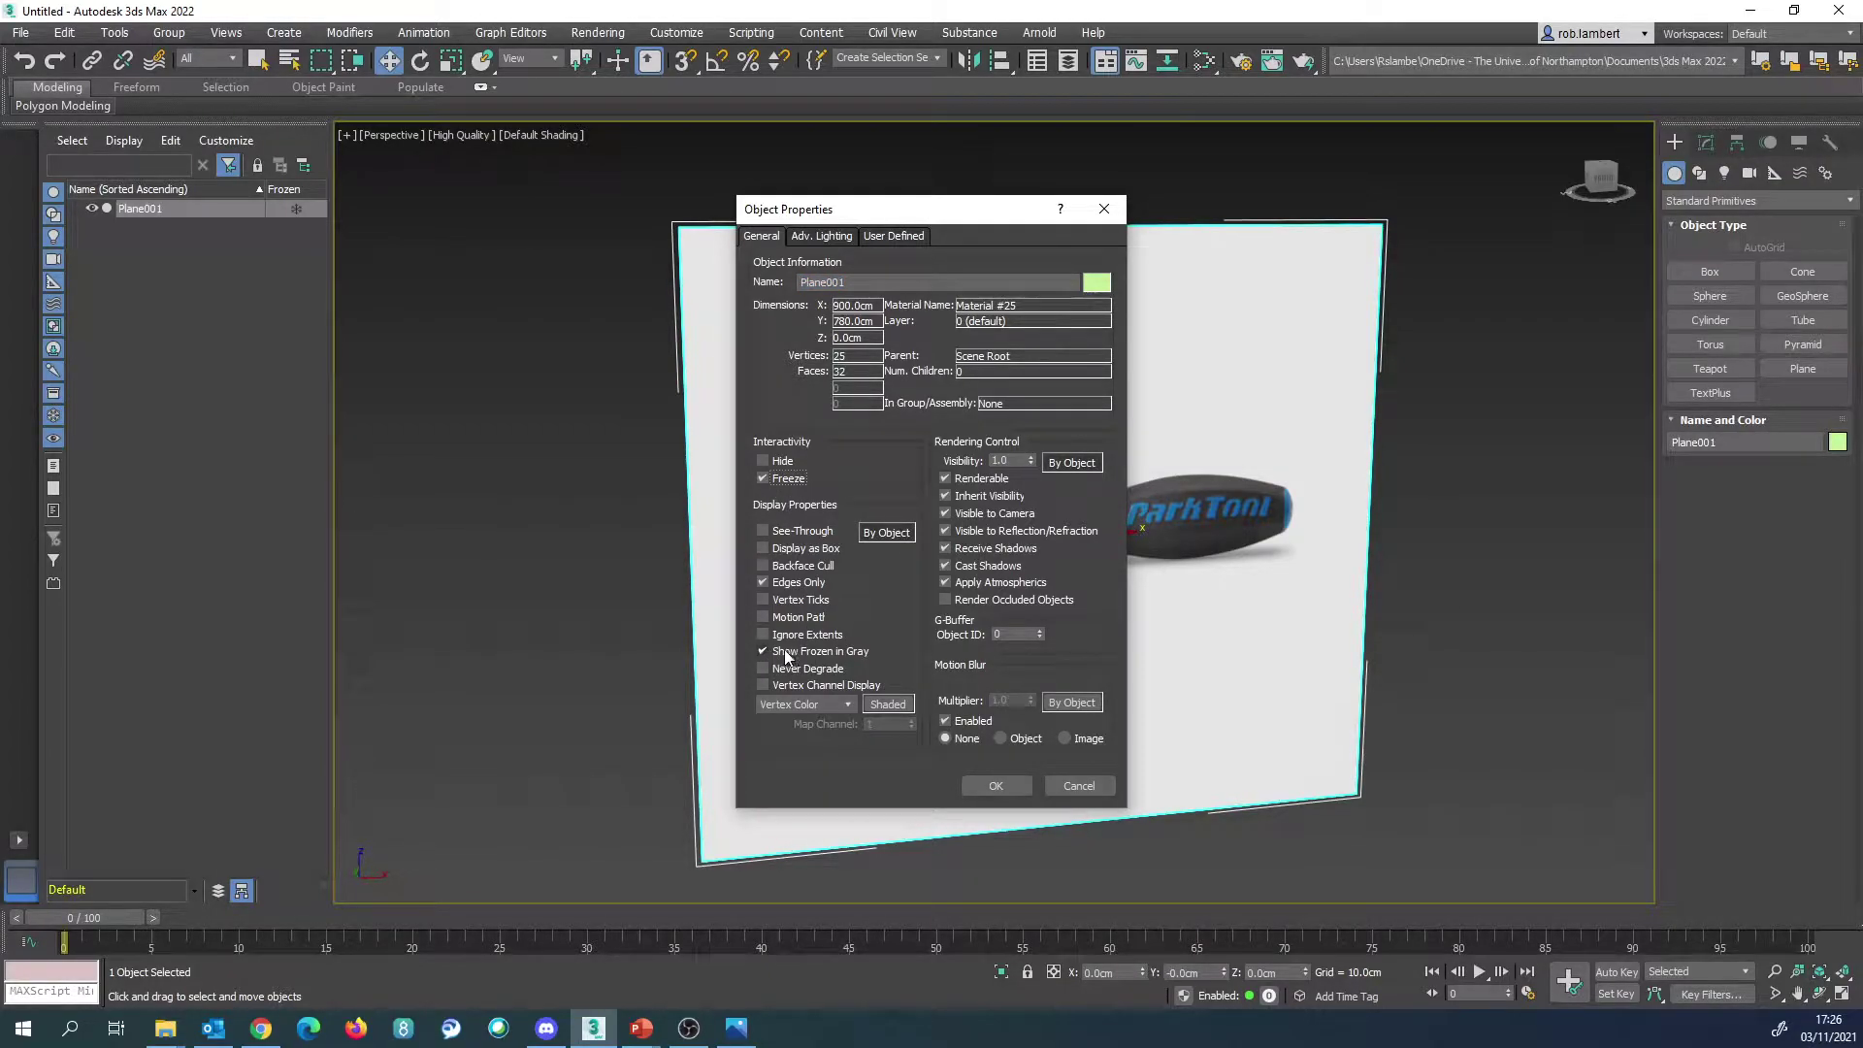
click(997, 786)
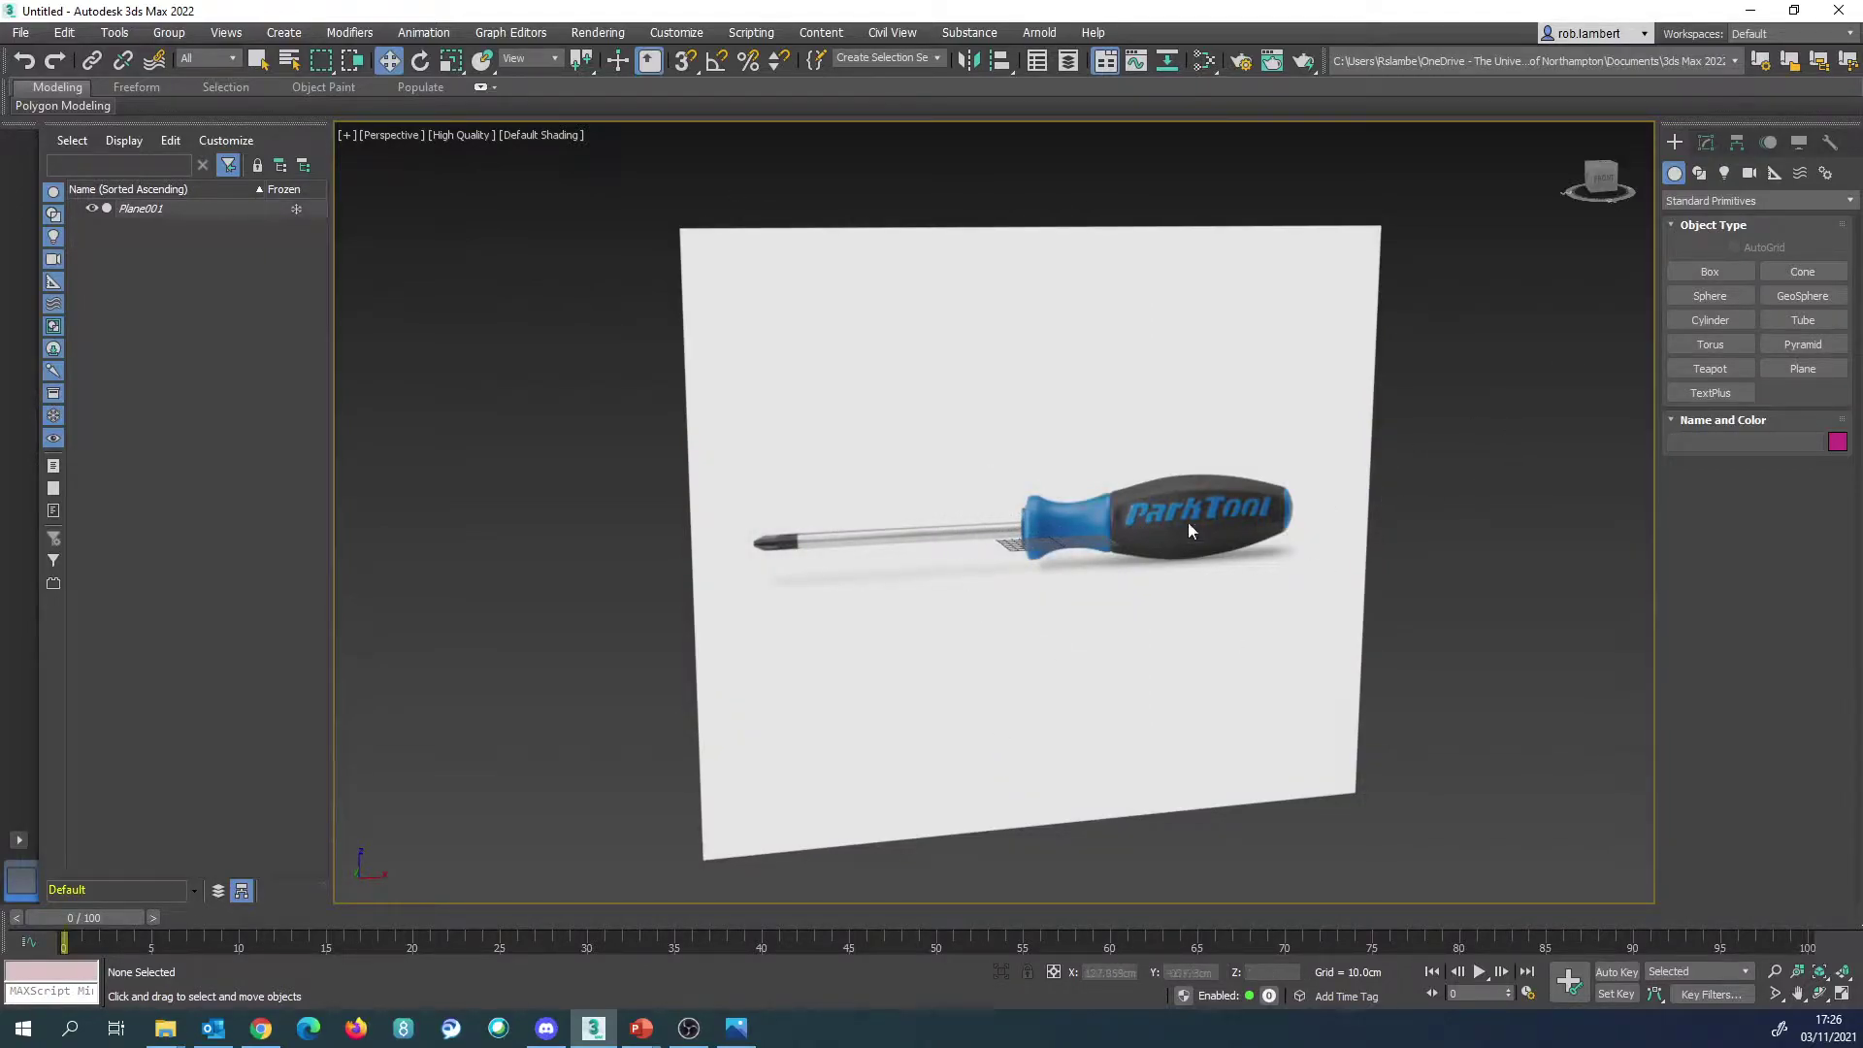
Step: Switch the maximized viewport to the Front view with Default Shading and fill it with the screwdriver image
drag(1383, 547, 830, 631)
middle_drag(1168, 539, 1124, 543)
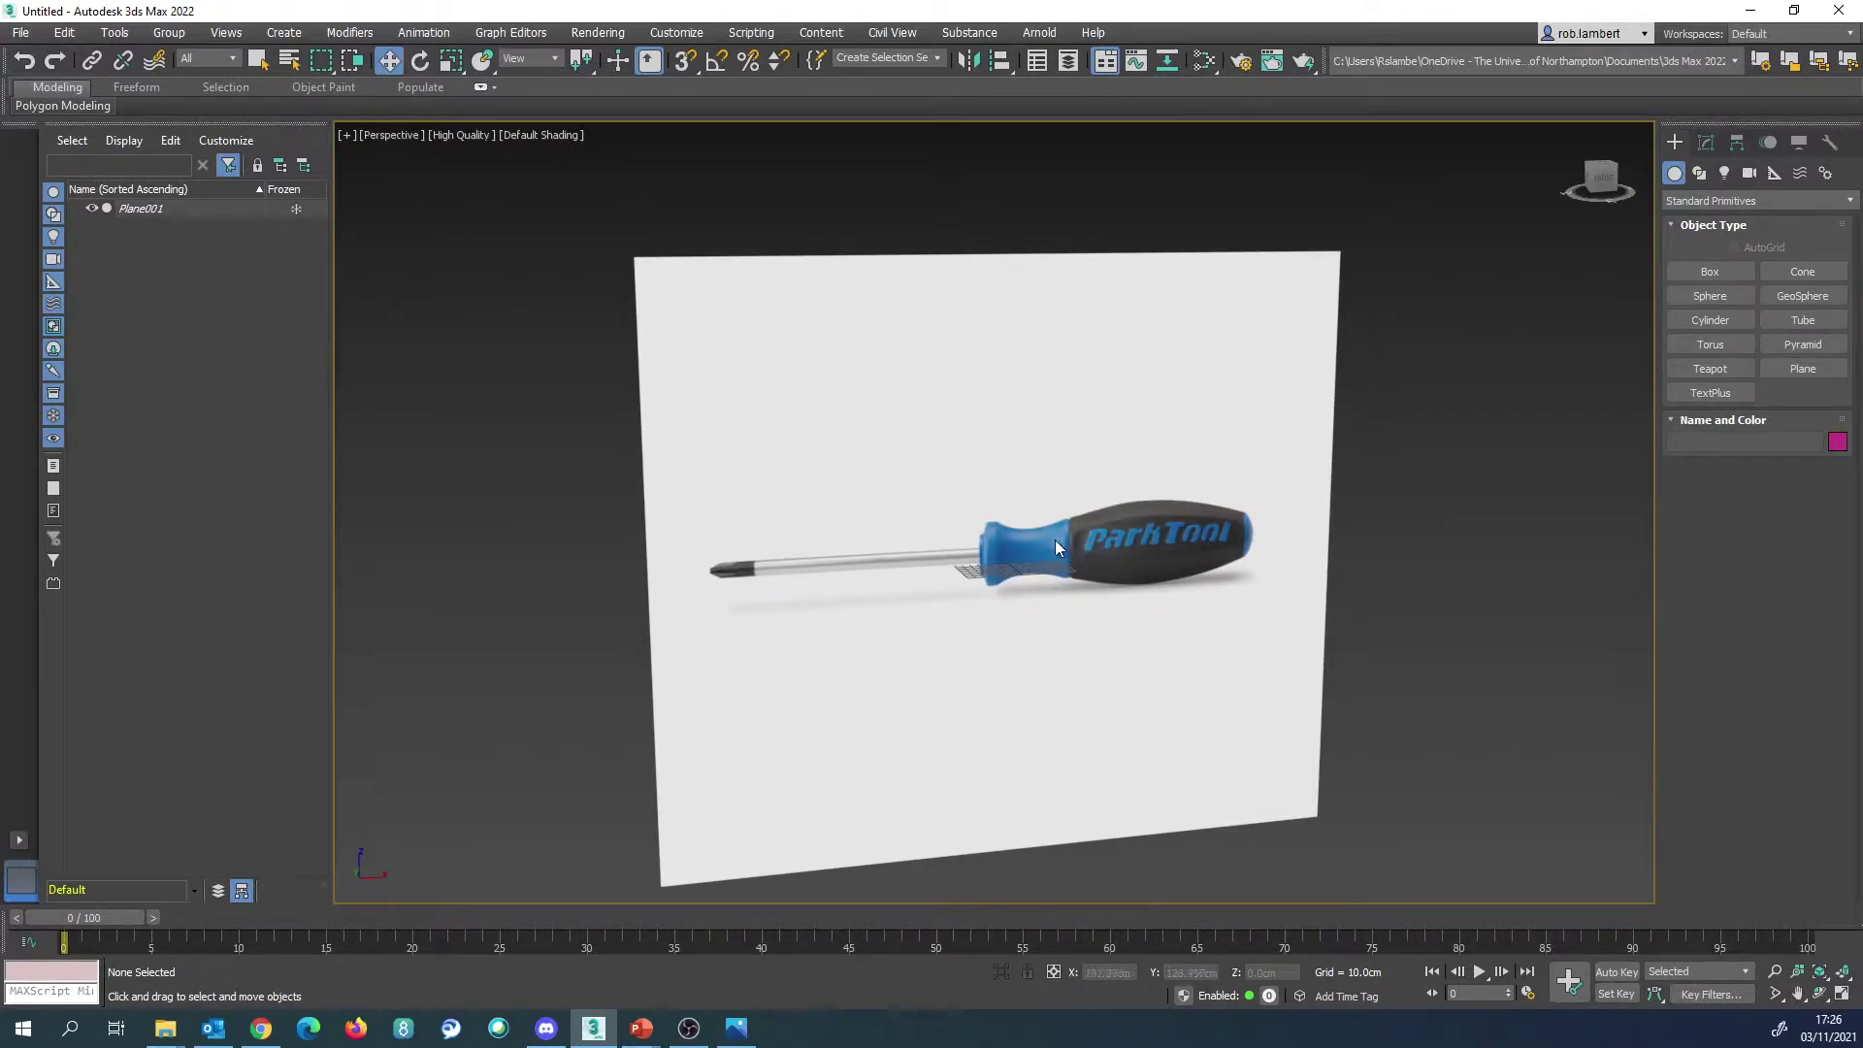
middle_drag(1040, 535, 1118, 474)
key(f)
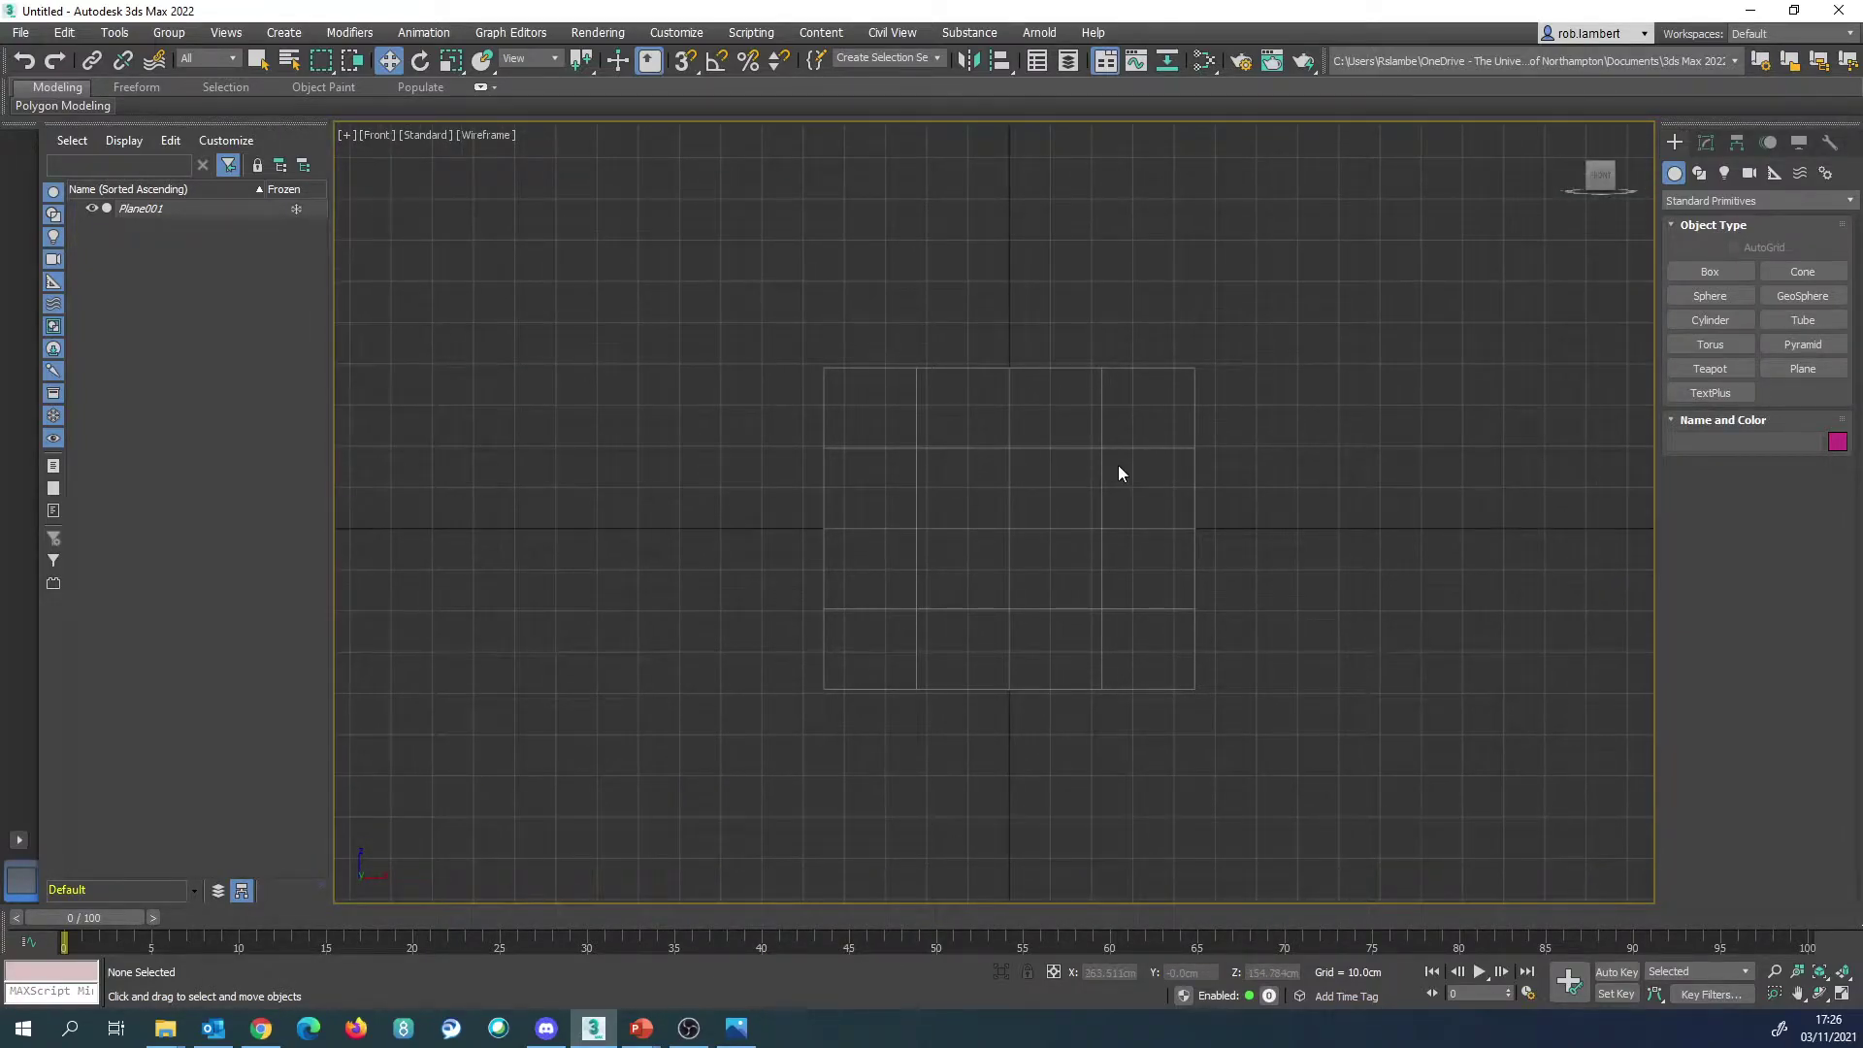
click(486, 134)
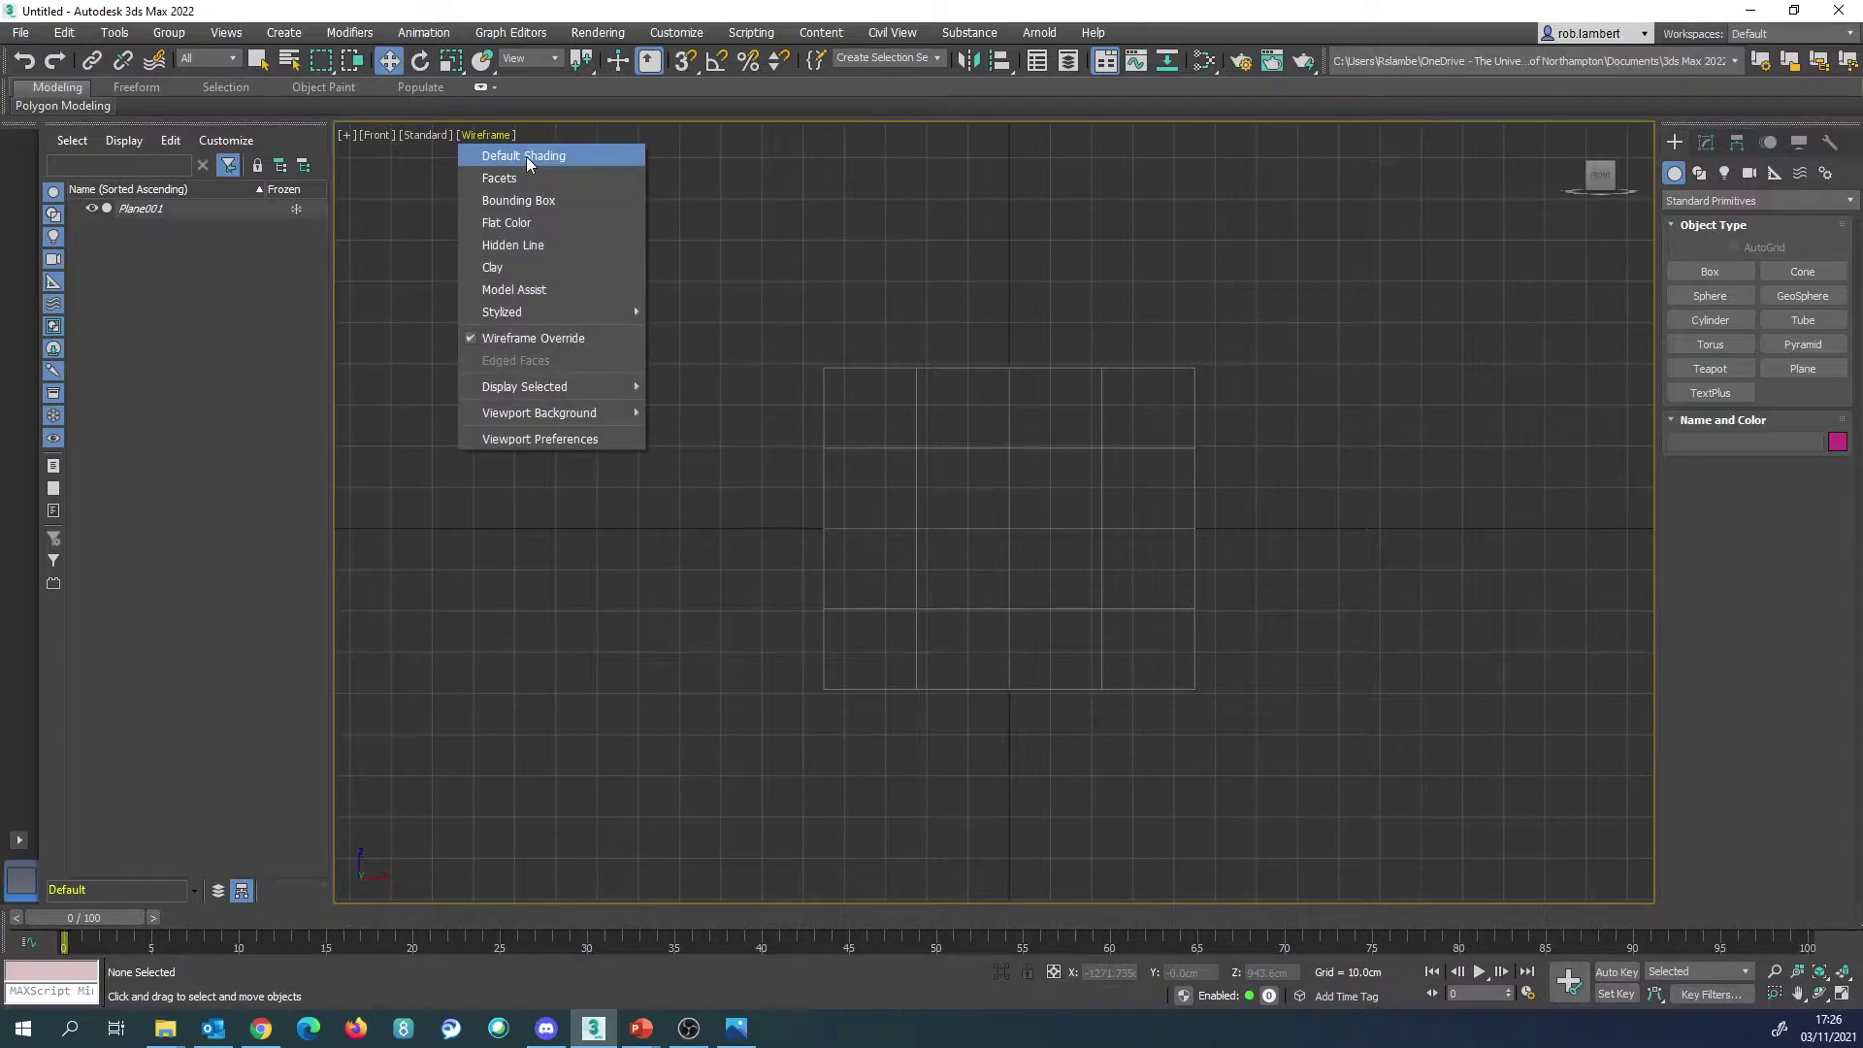
click(526, 156)
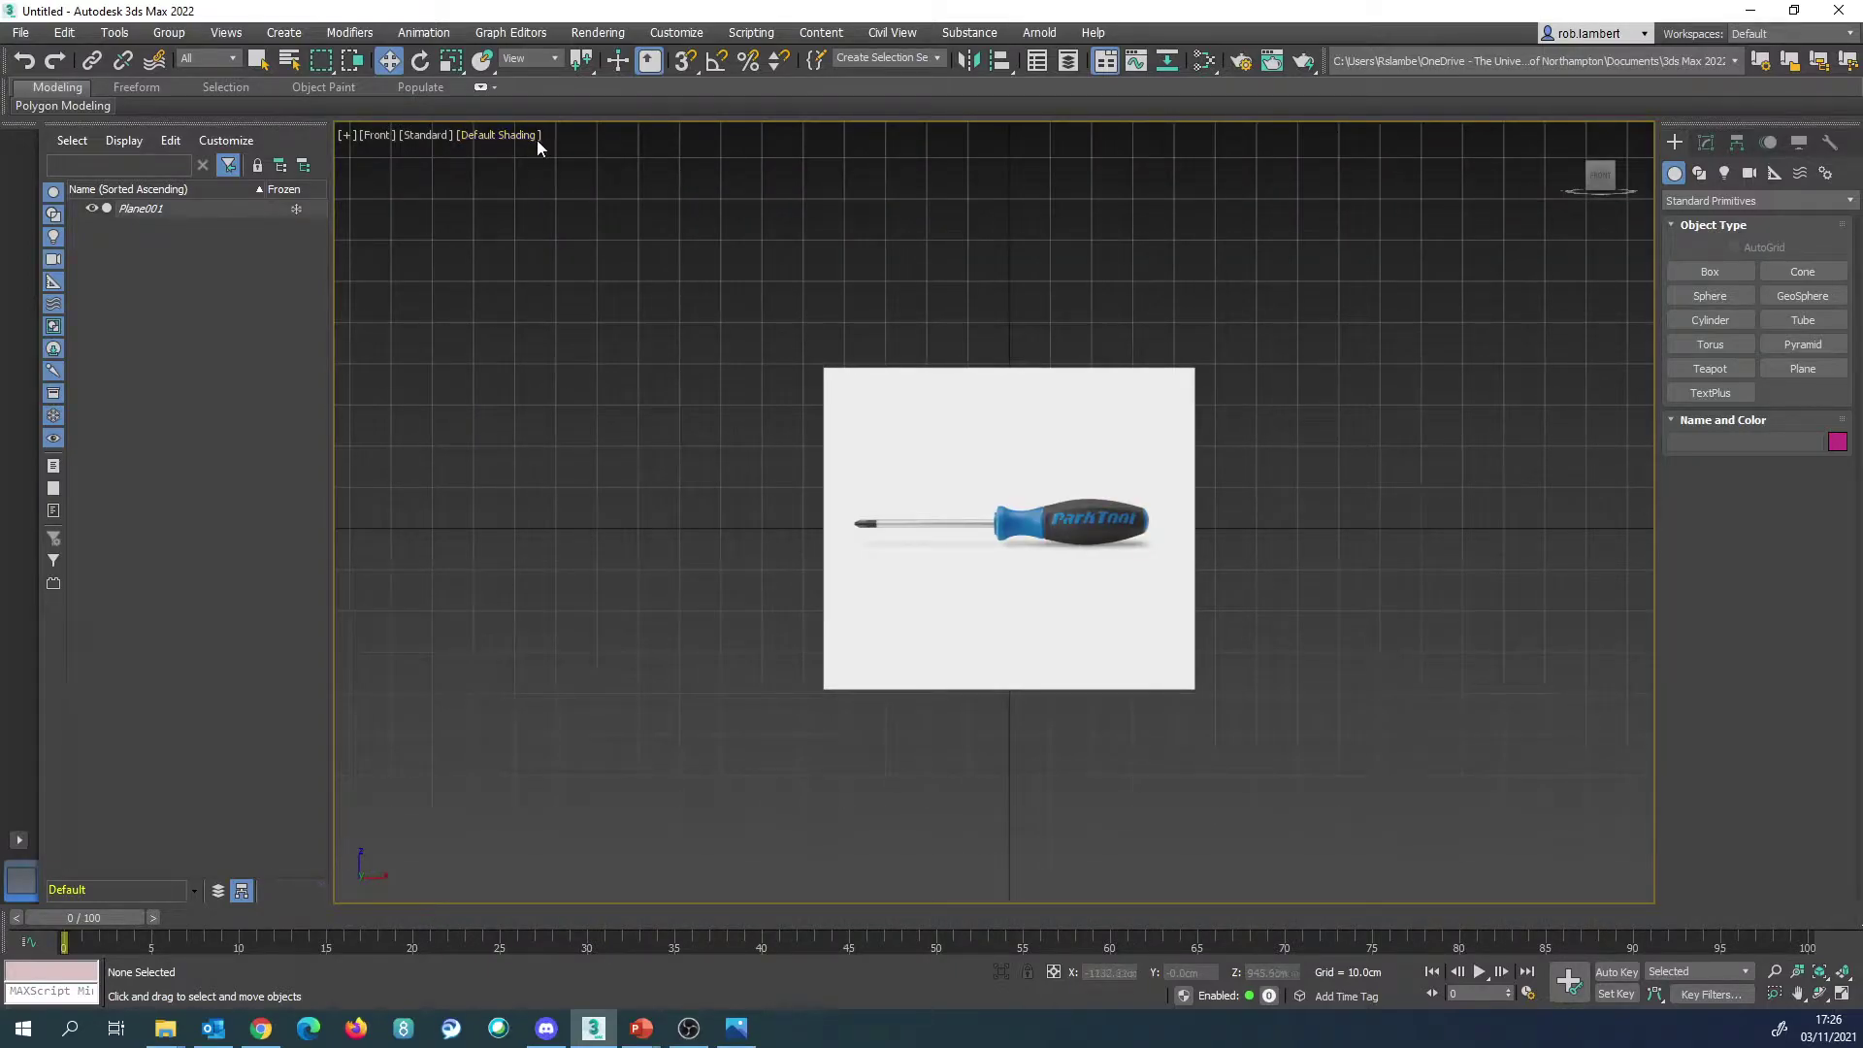
scroll(975, 517, up, 6)
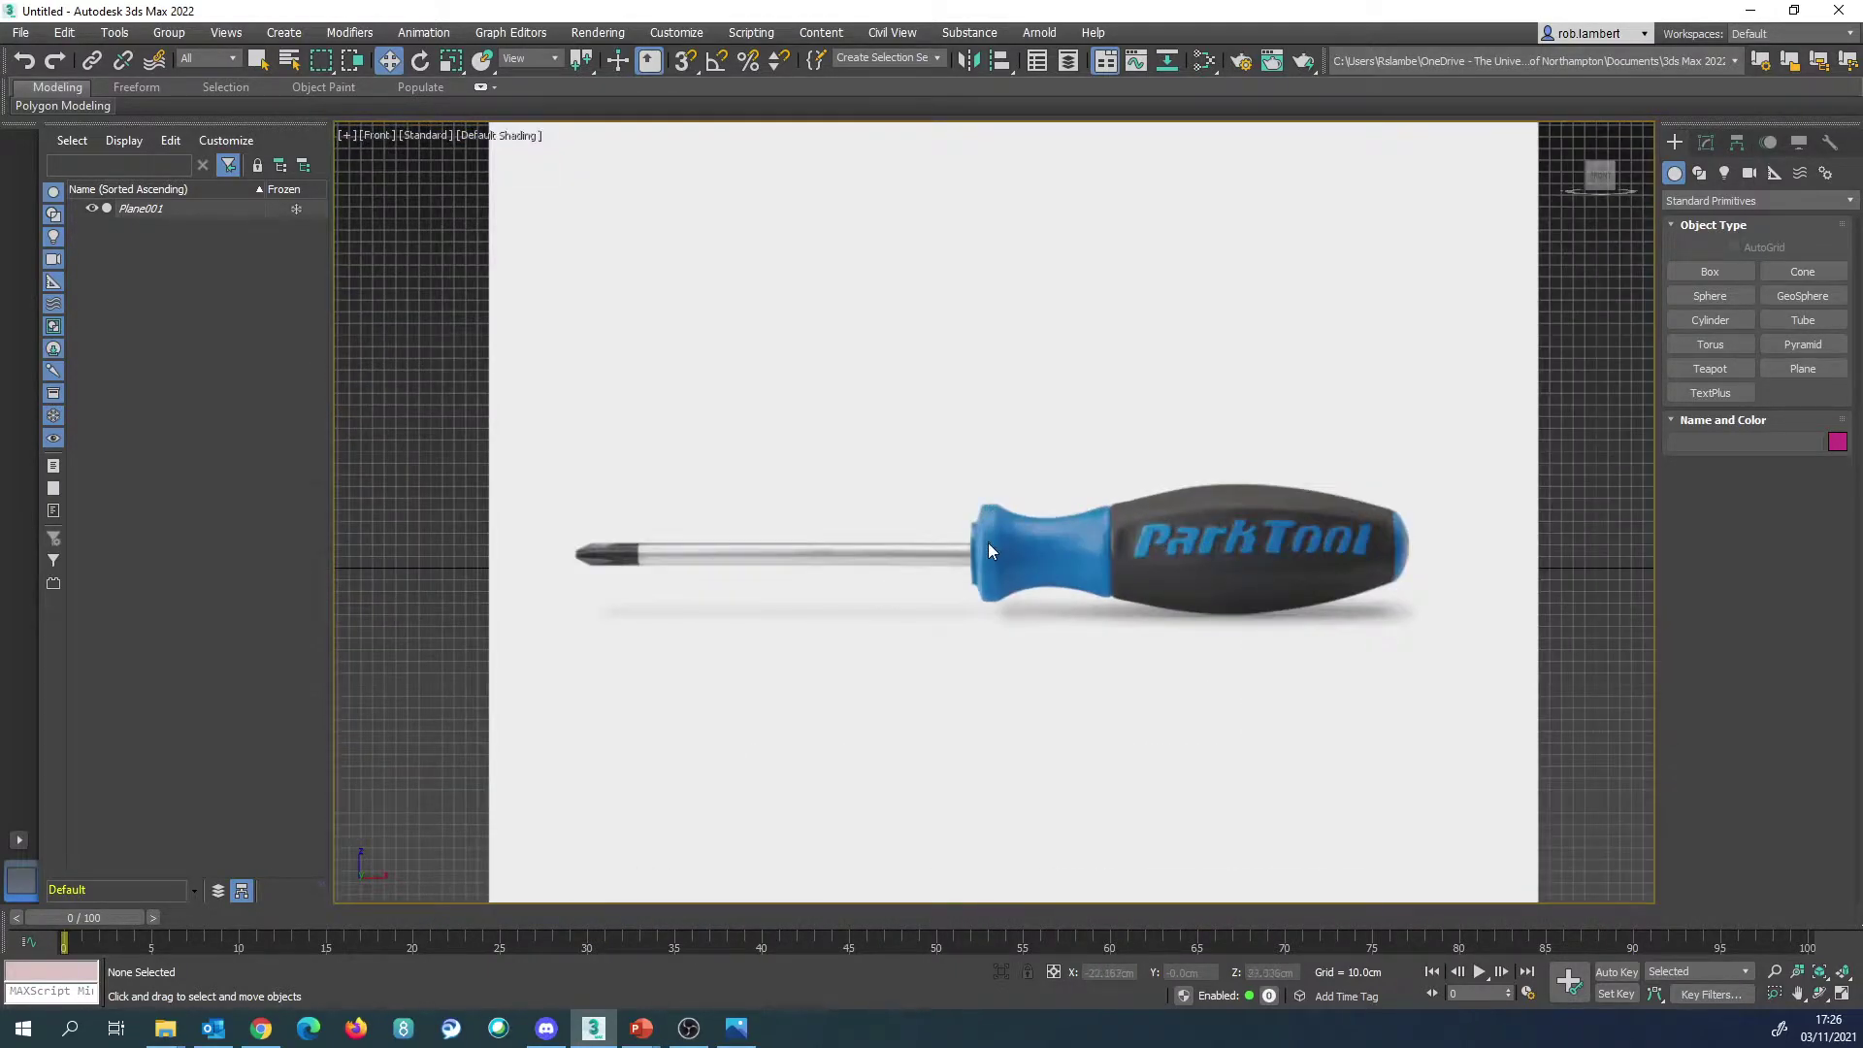
middle_drag(1029, 547, 1015, 540)
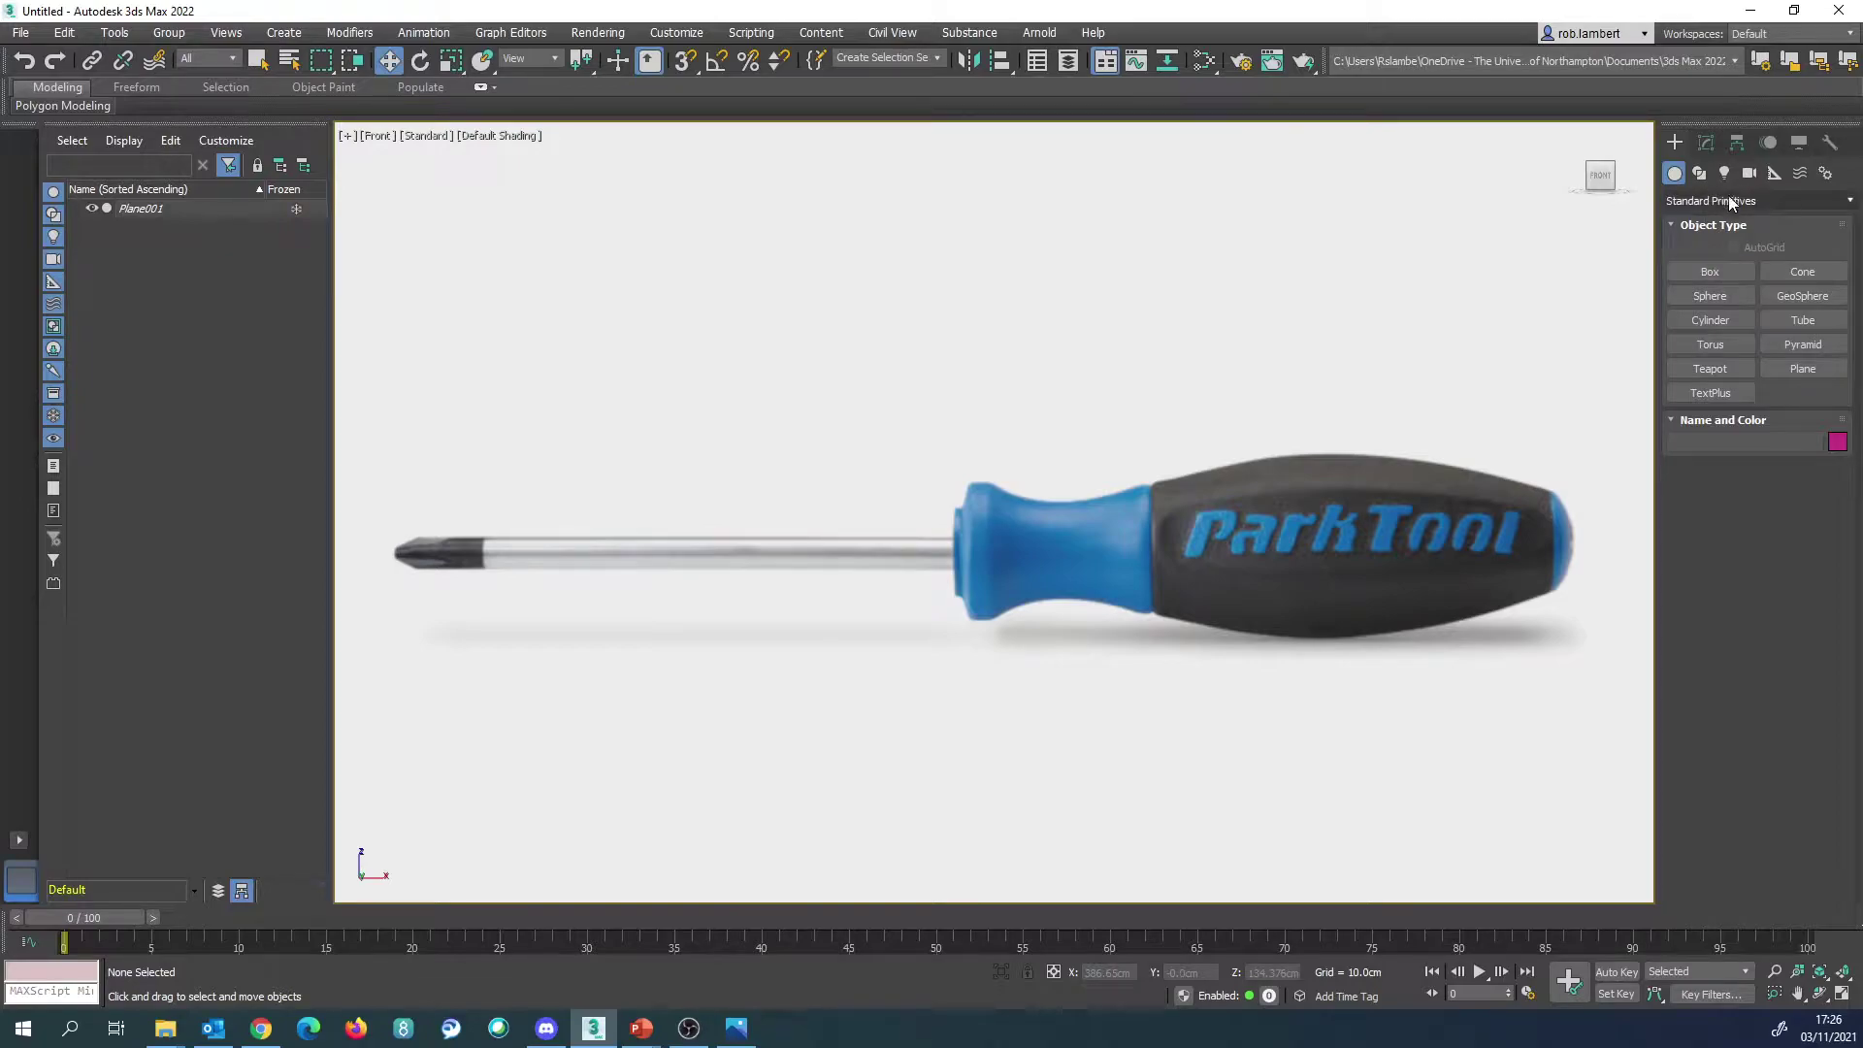
Step: Start a Line spline at the centre of the handle's butt end and trace the black grip's upper edge to the blue neck
click(1699, 175)
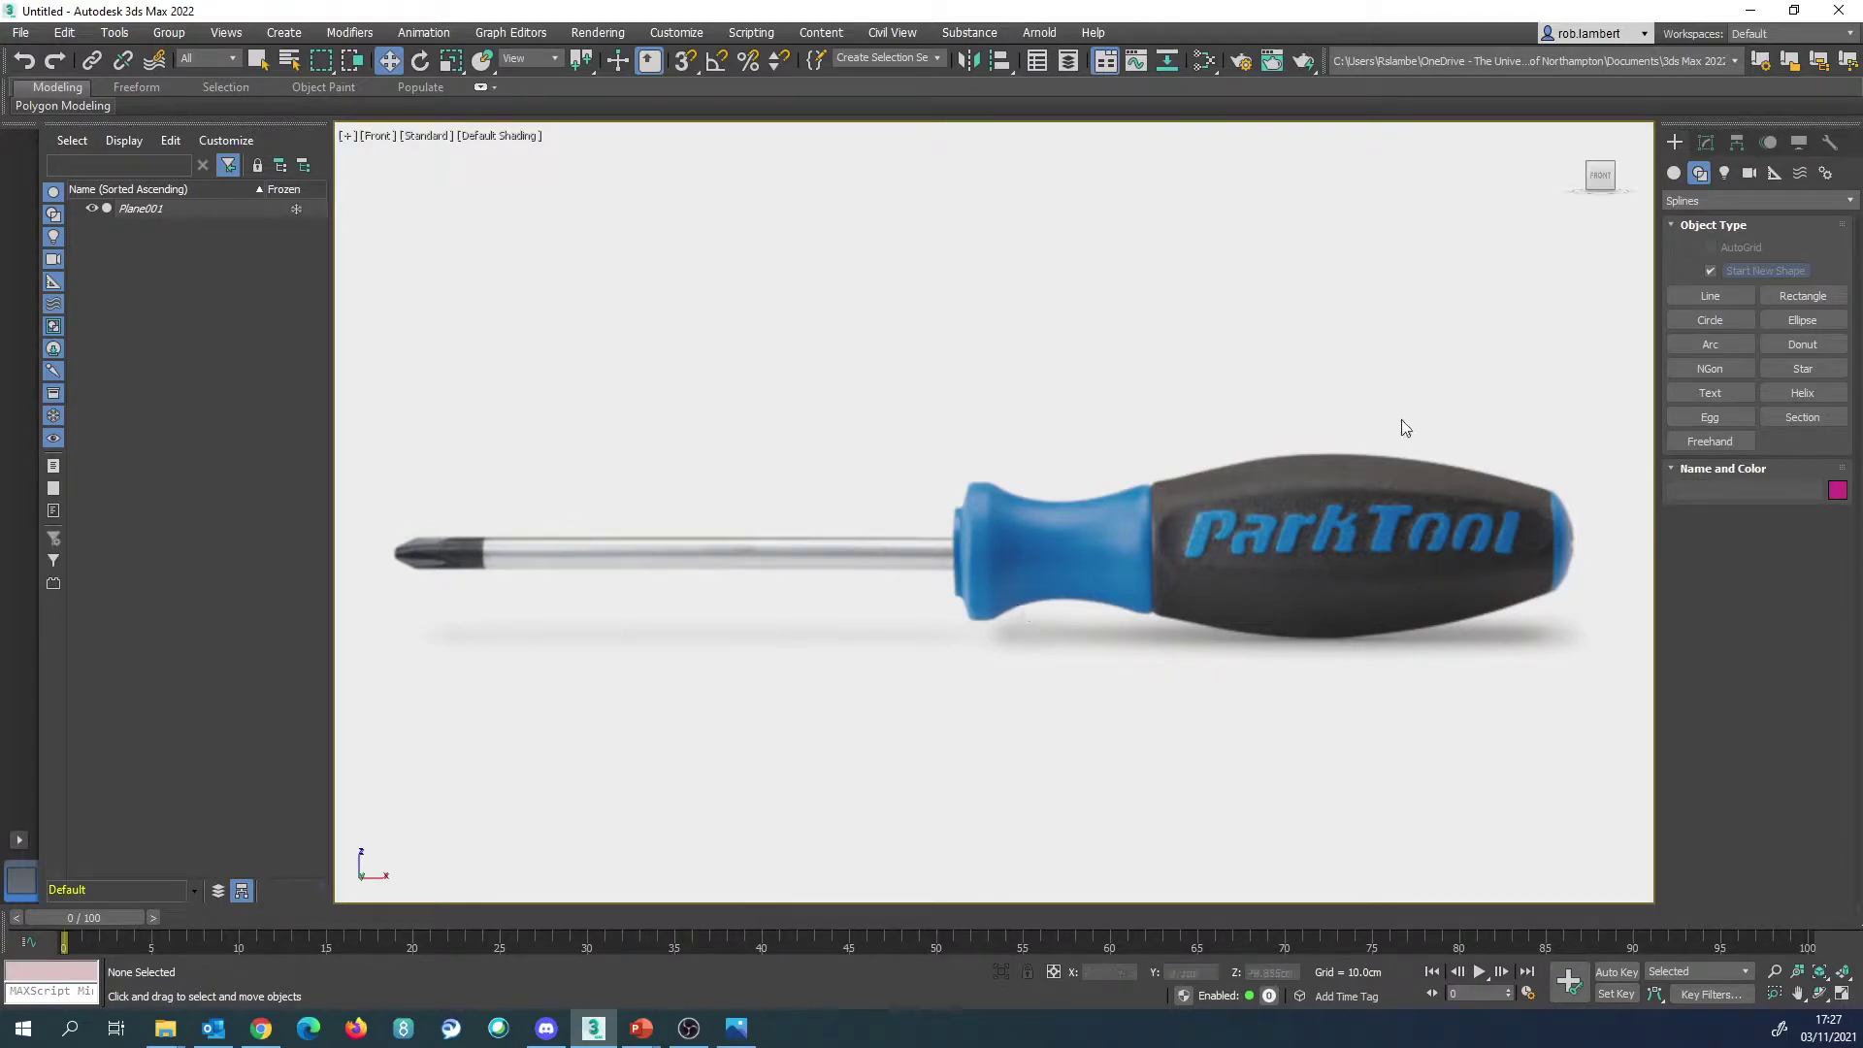
click(1714, 295)
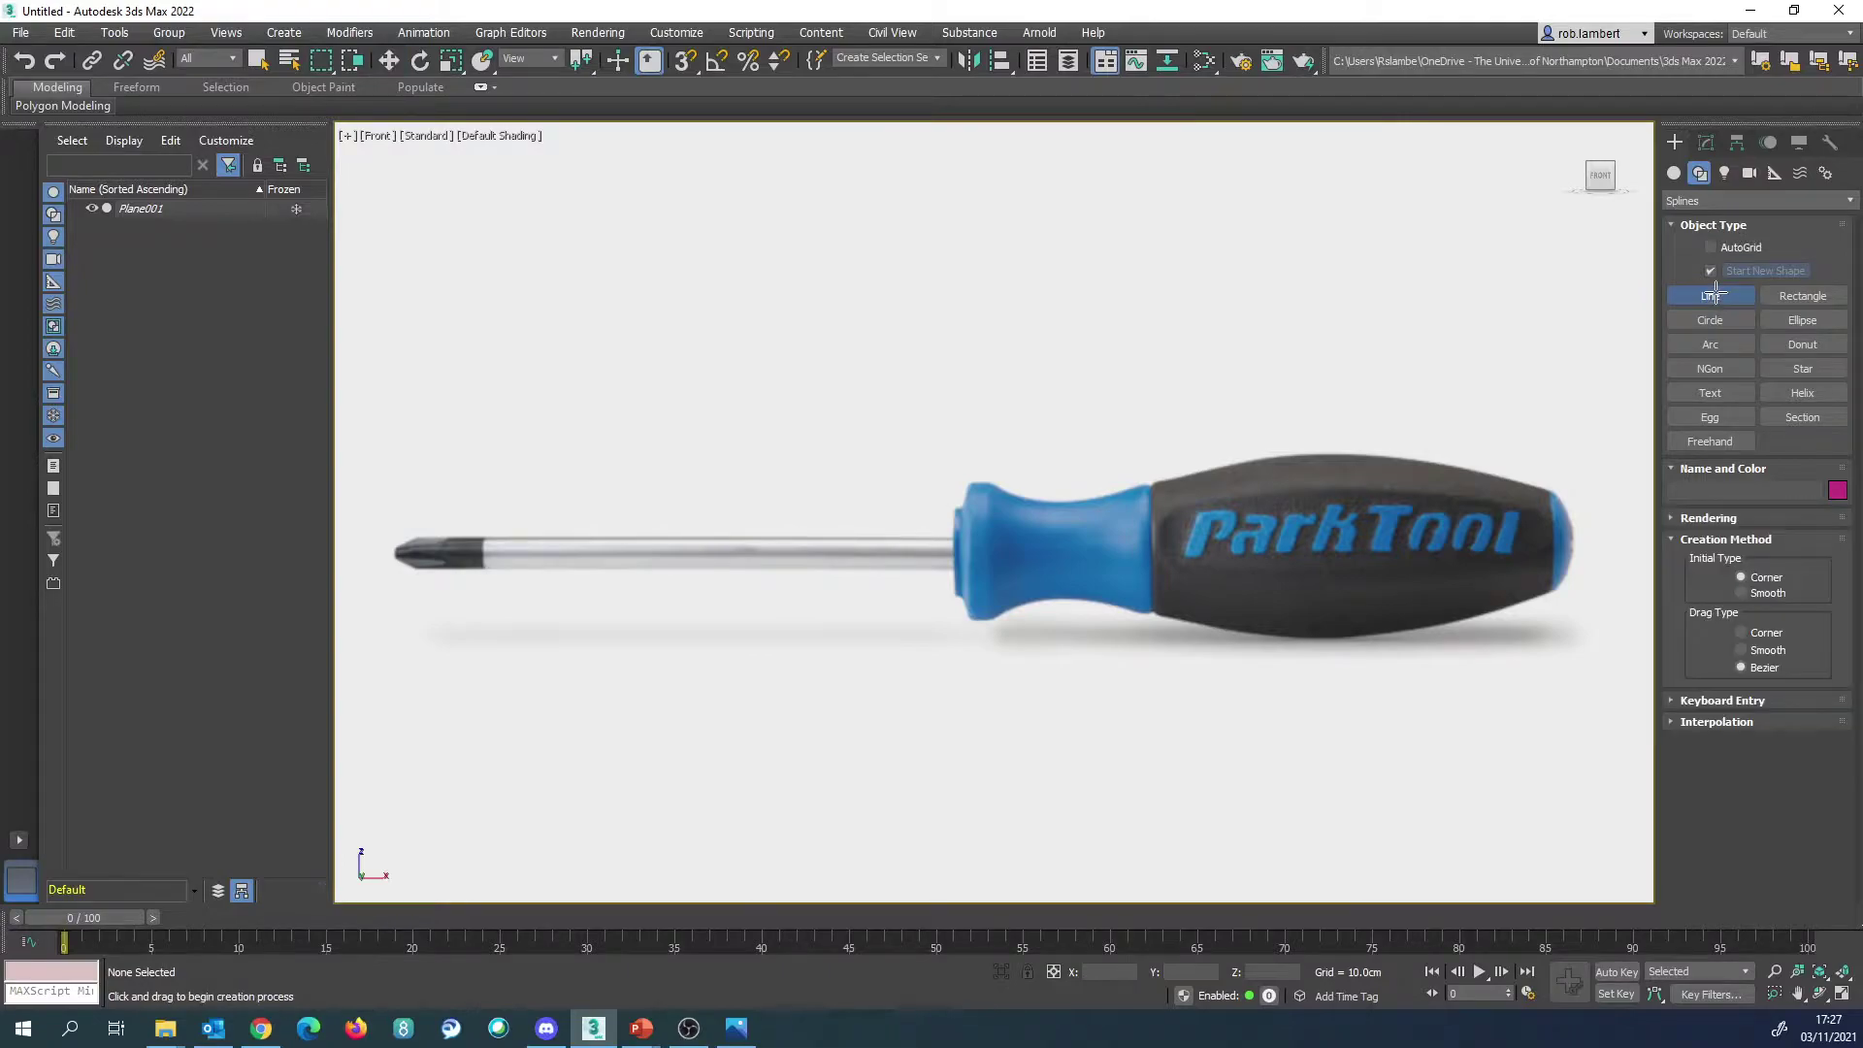
click(1572, 545)
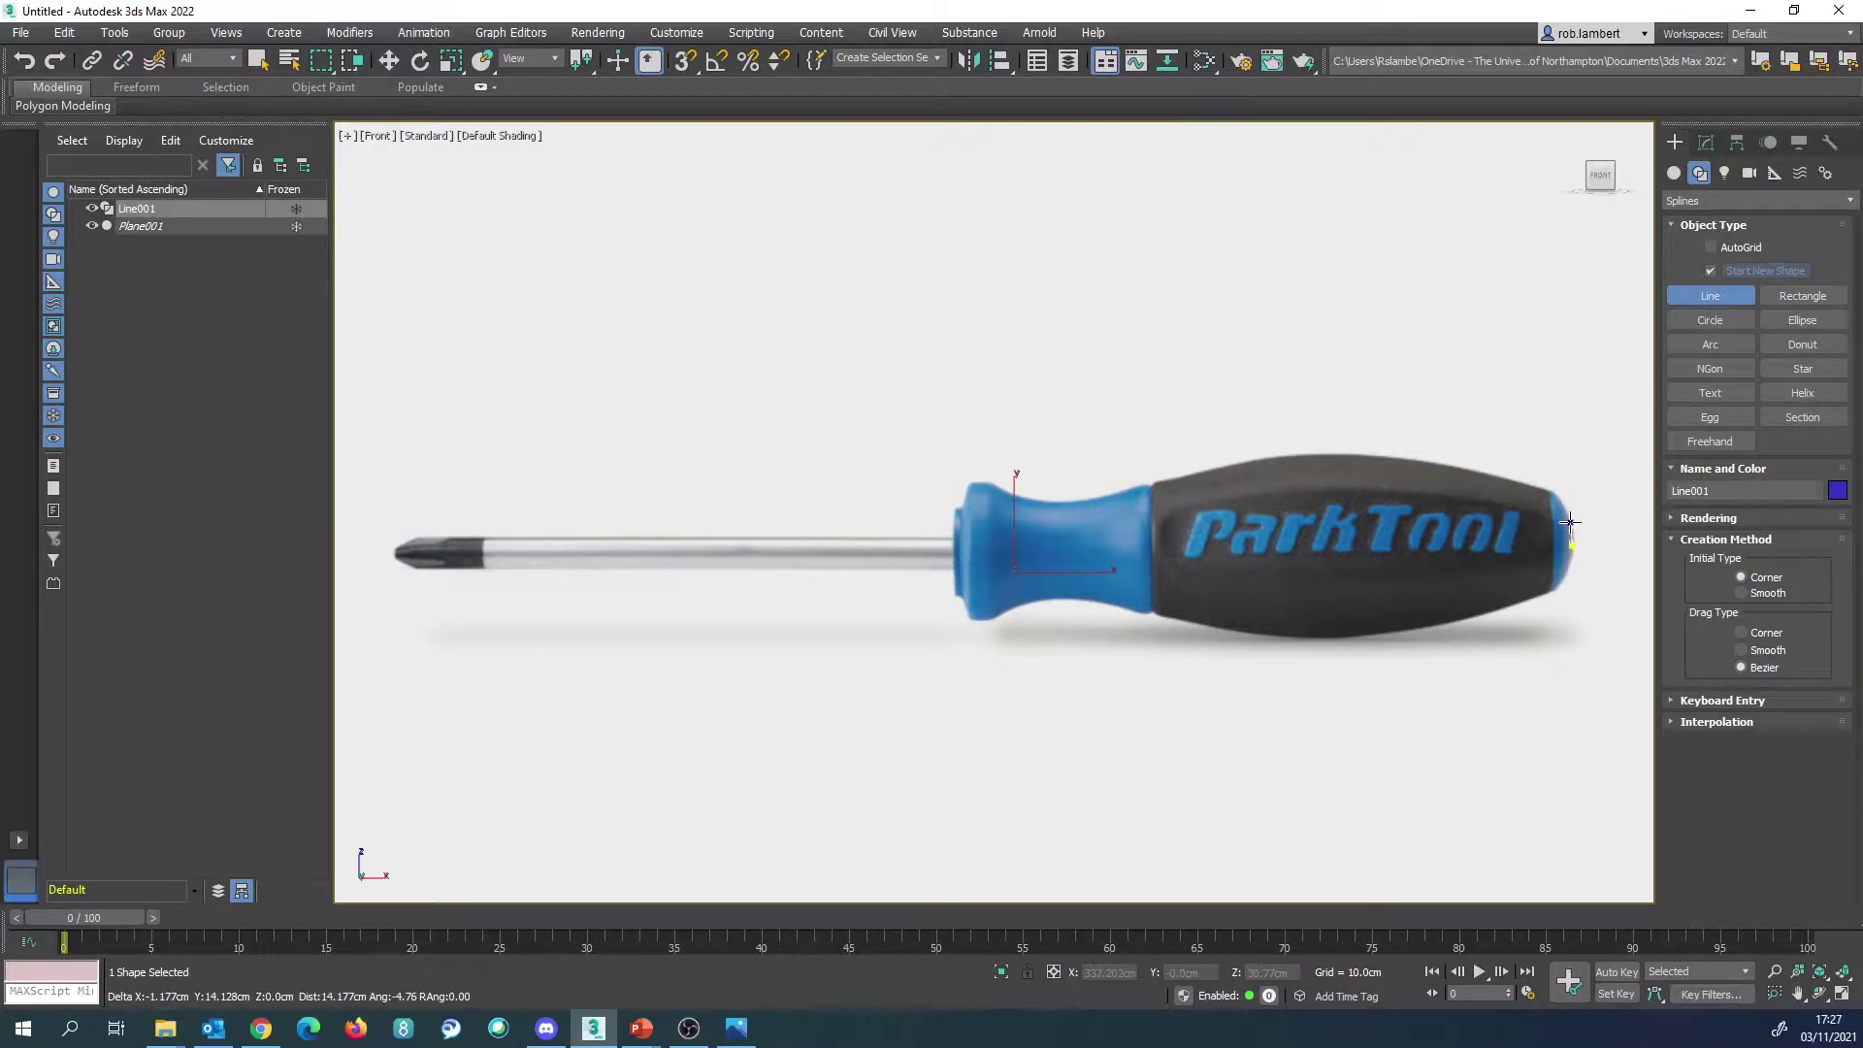
click(1558, 494)
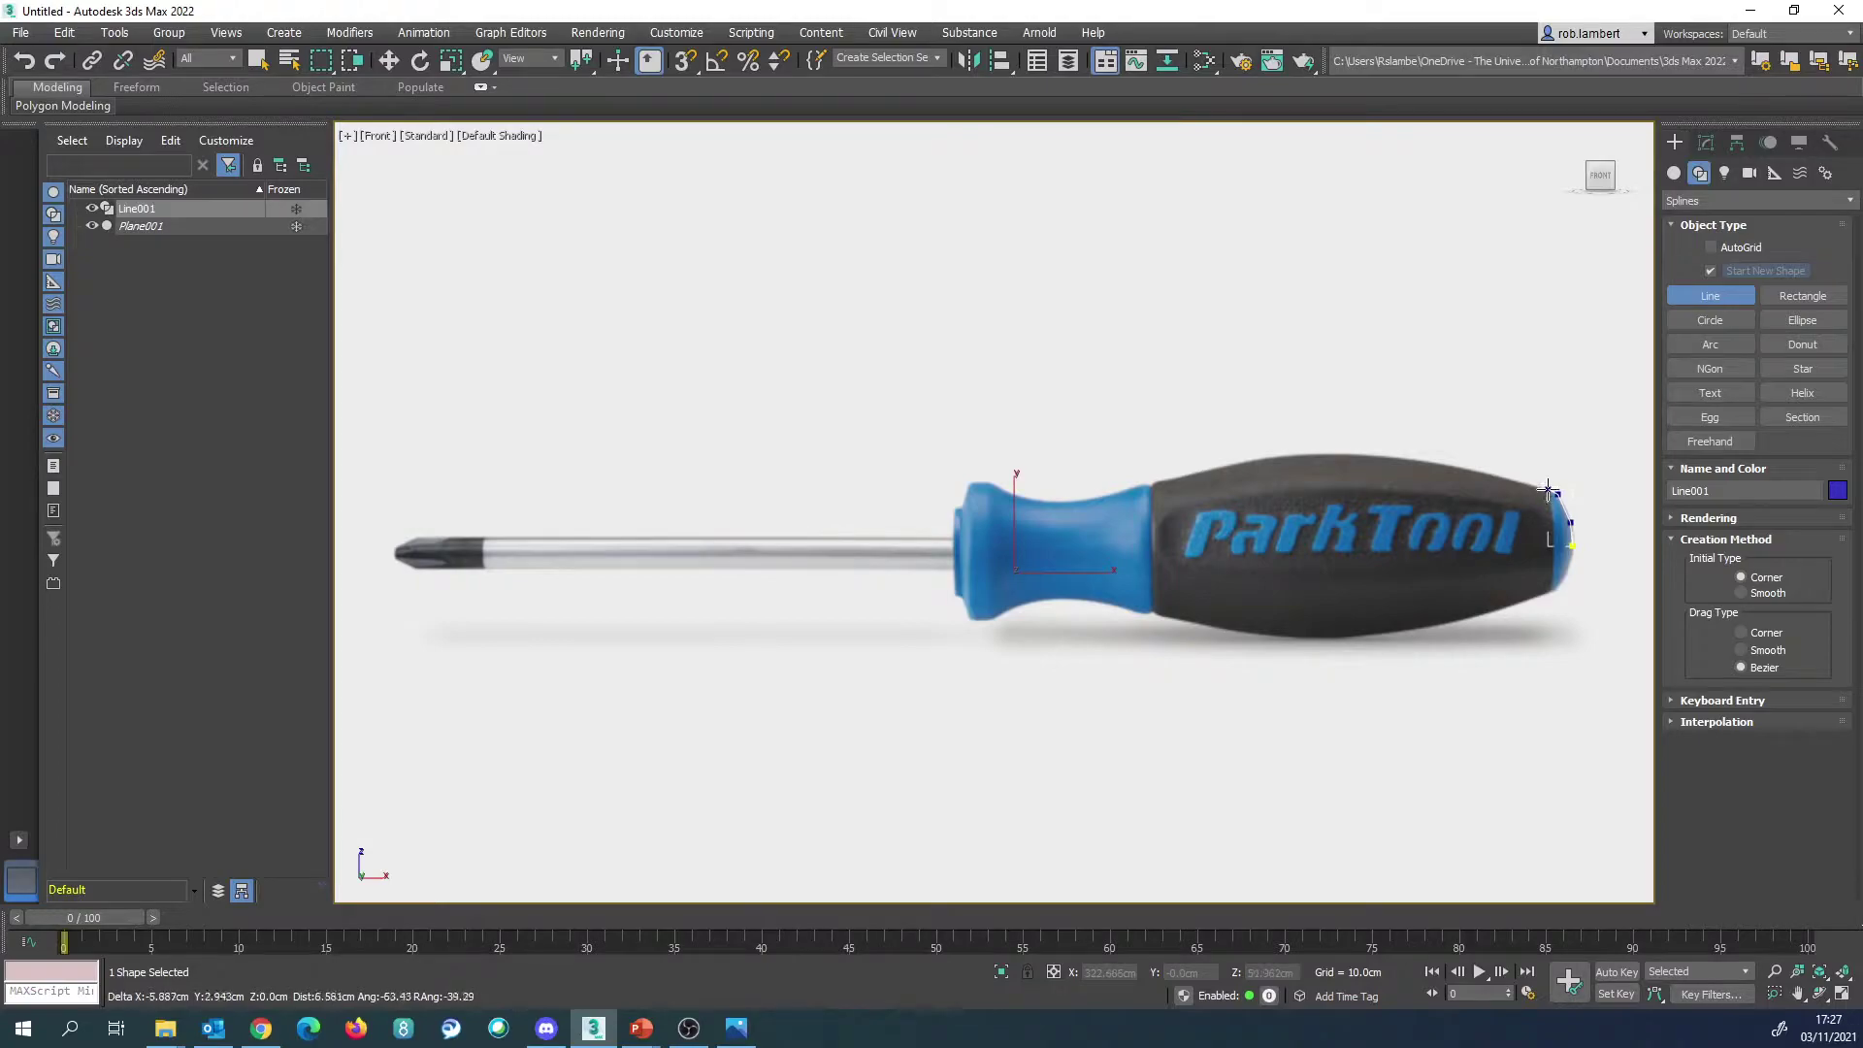
click(1457, 465)
click(1357, 453)
click(1269, 455)
click(1196, 473)
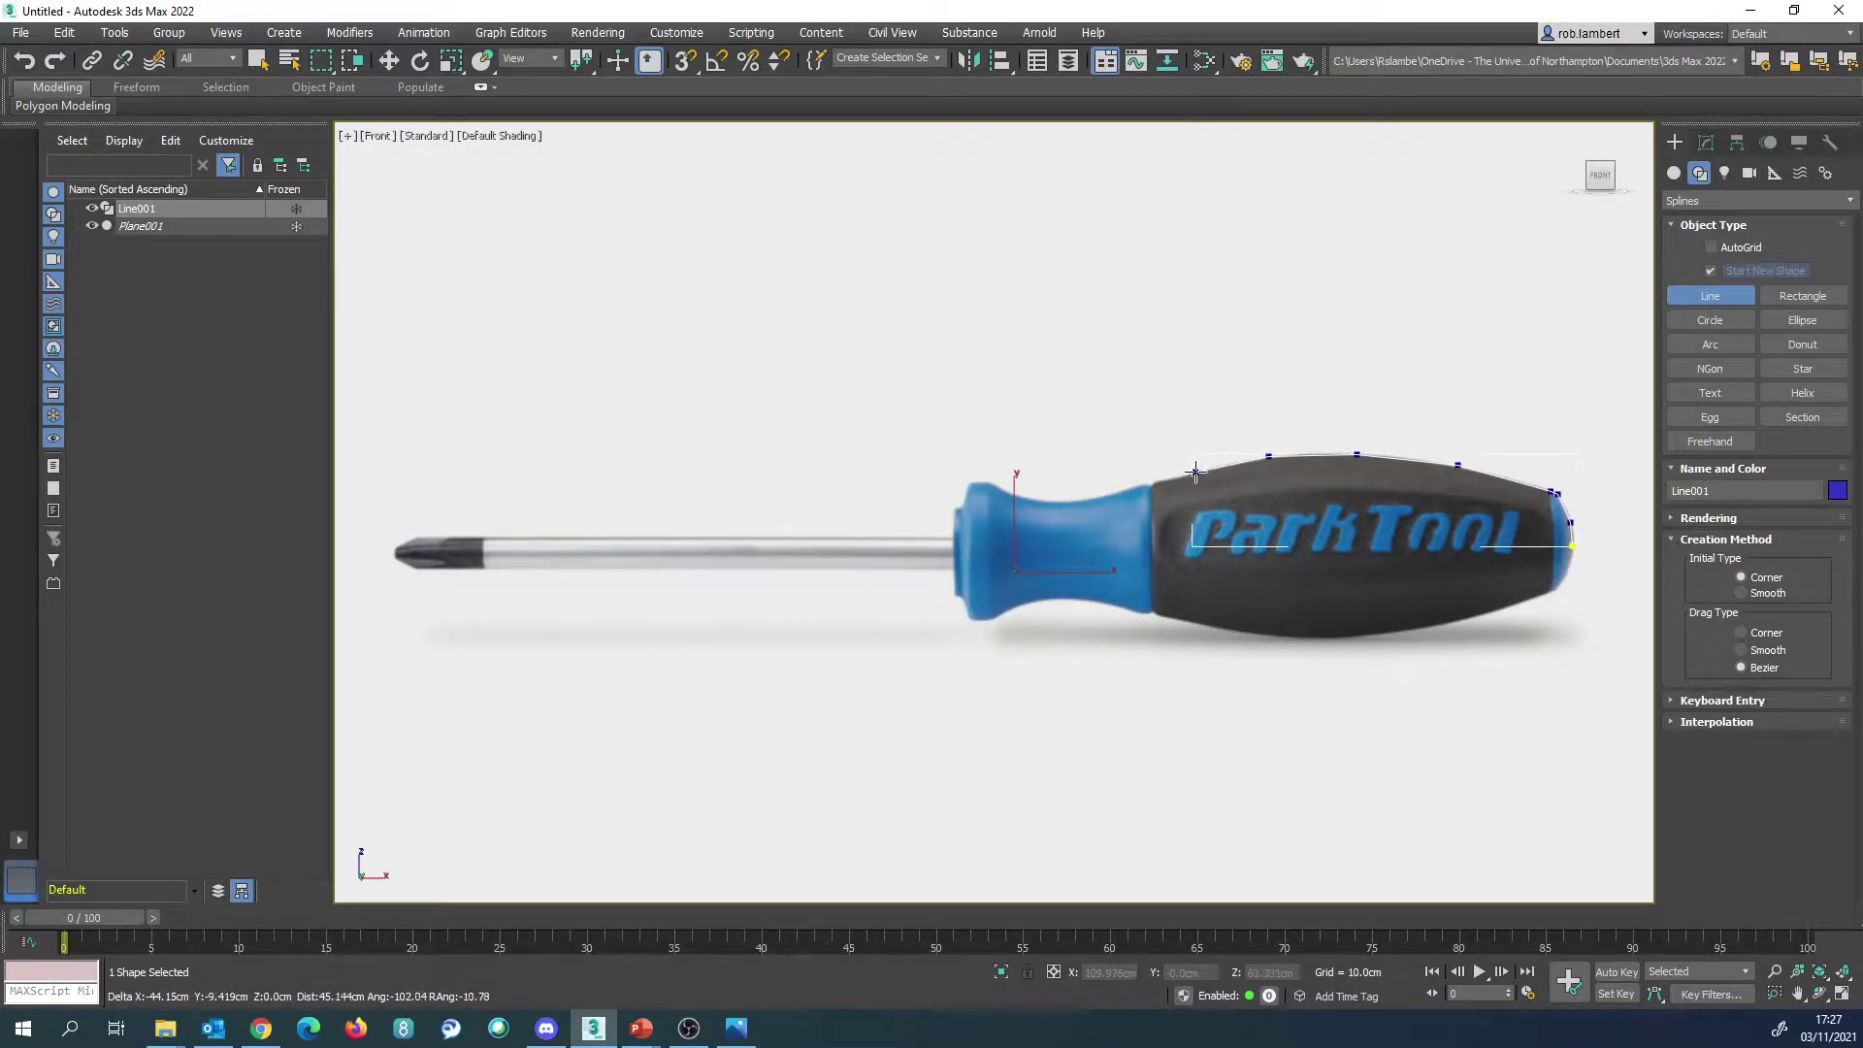
click(1152, 482)
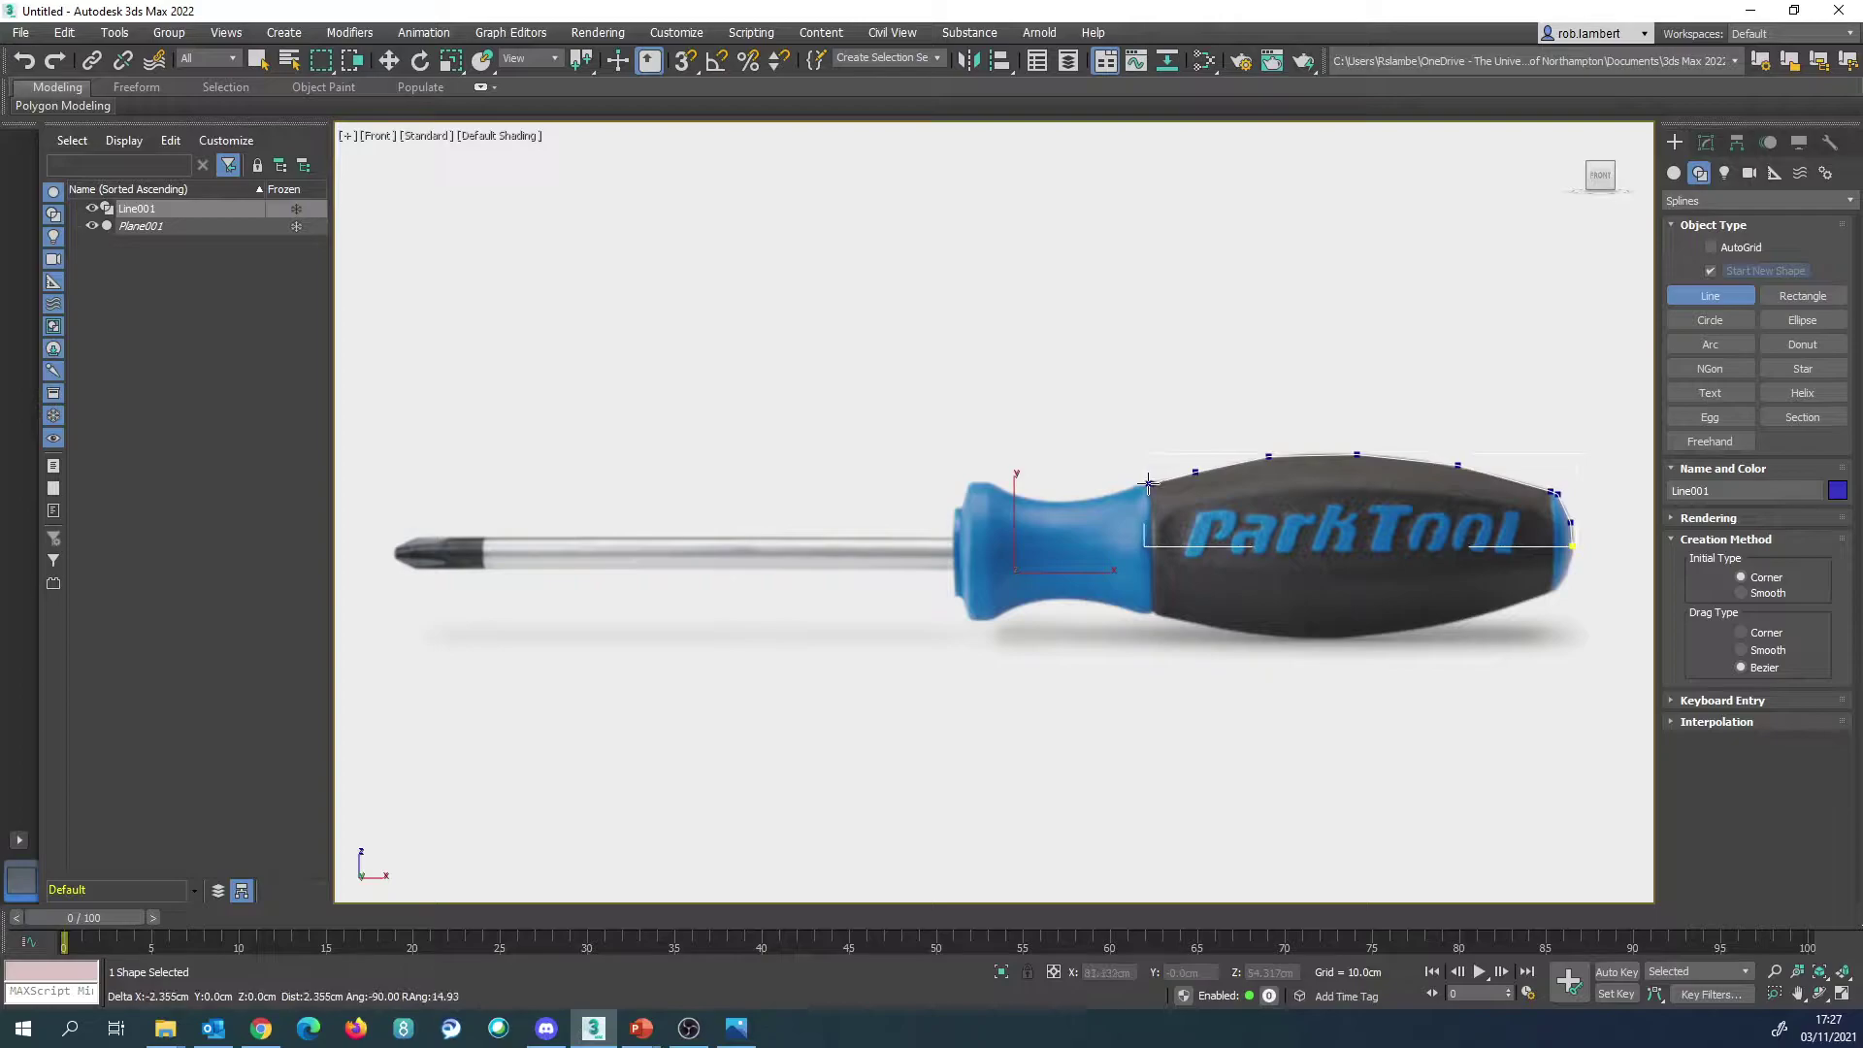
Step: Continue the line along the upper edge of the blue neck and around its collar down to the shaft's upper edge
click(1105, 494)
click(1065, 501)
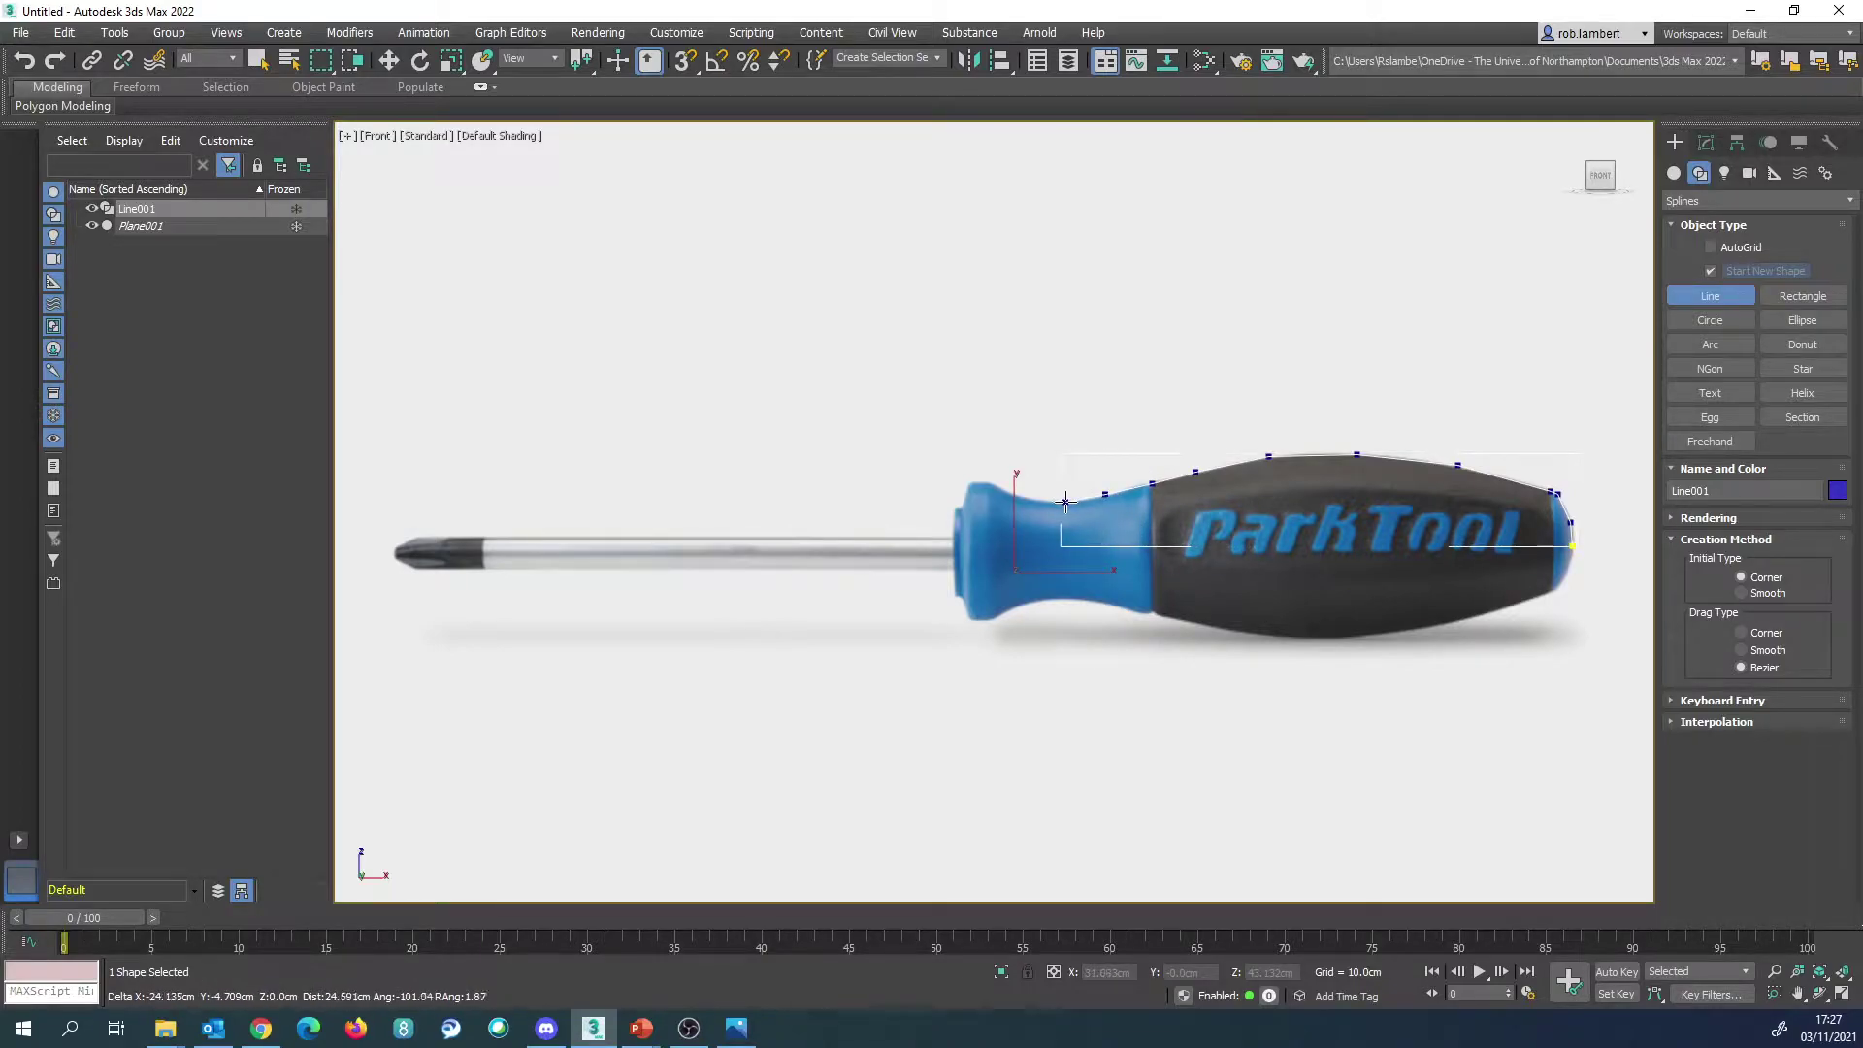
click(1029, 497)
click(991, 481)
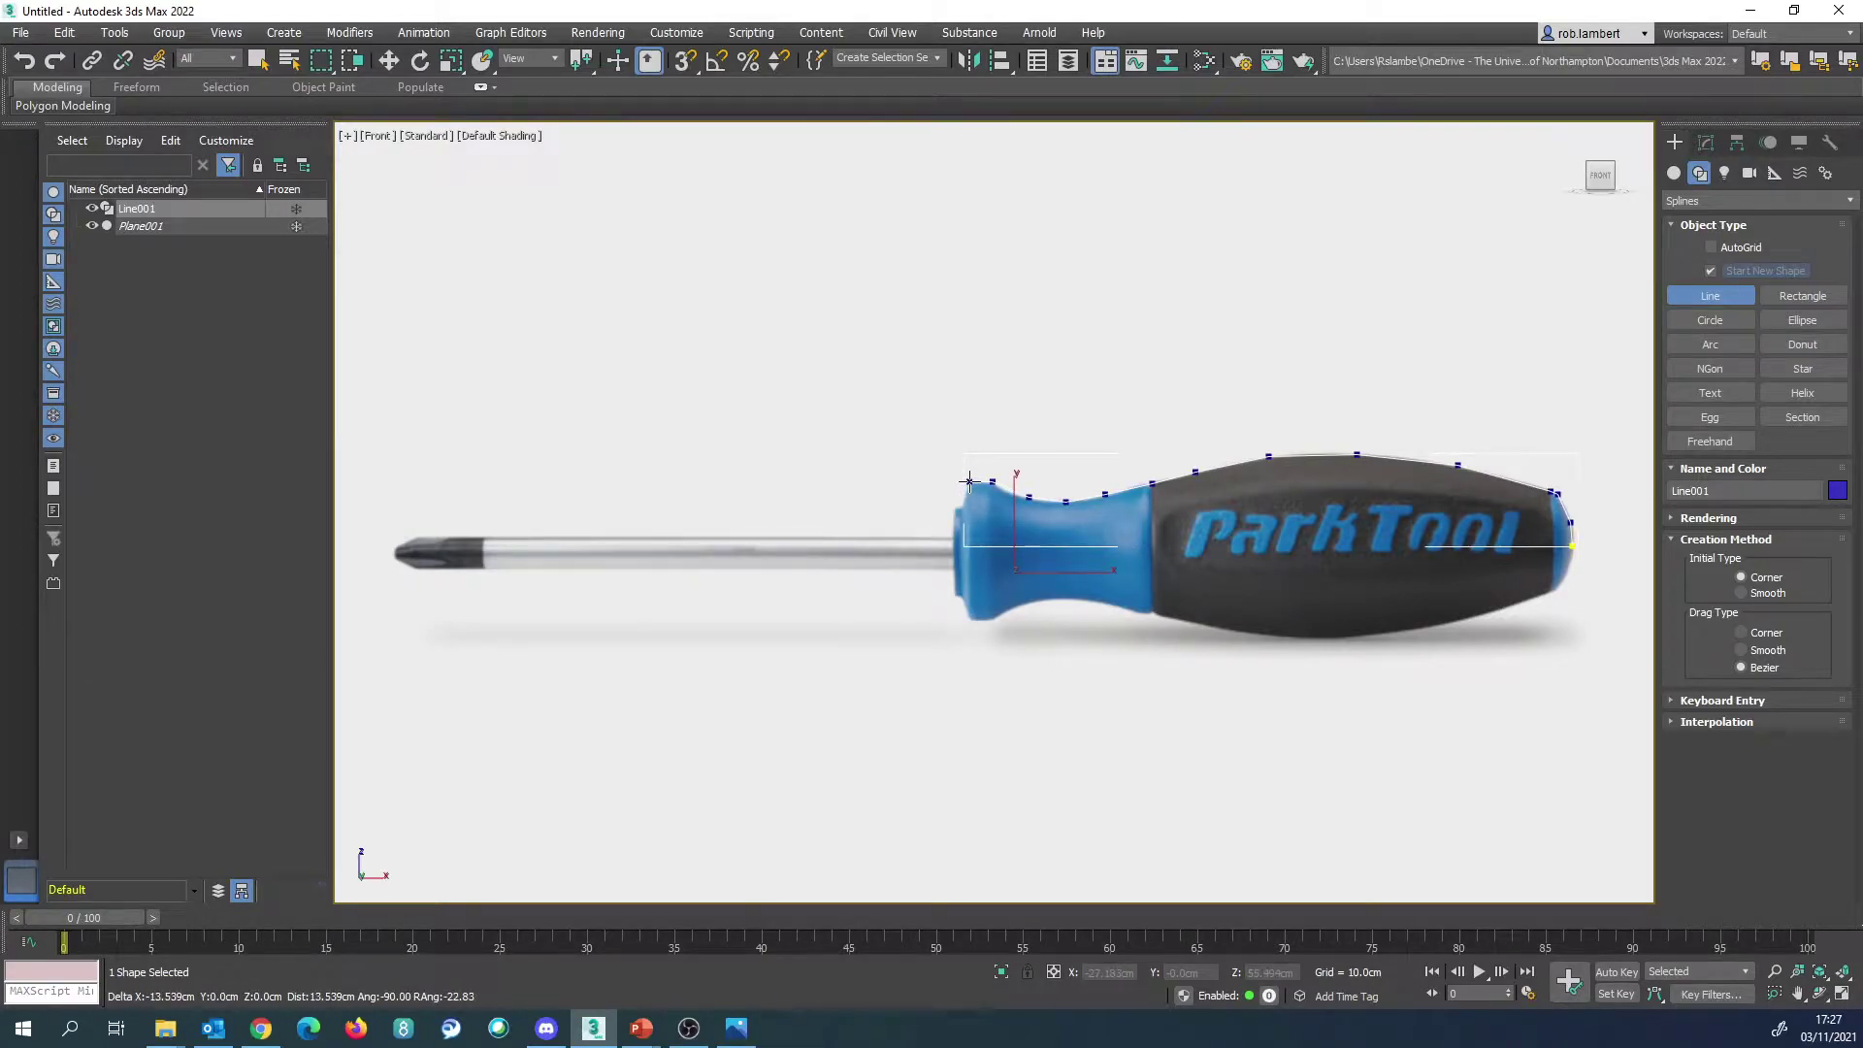
click(970, 481)
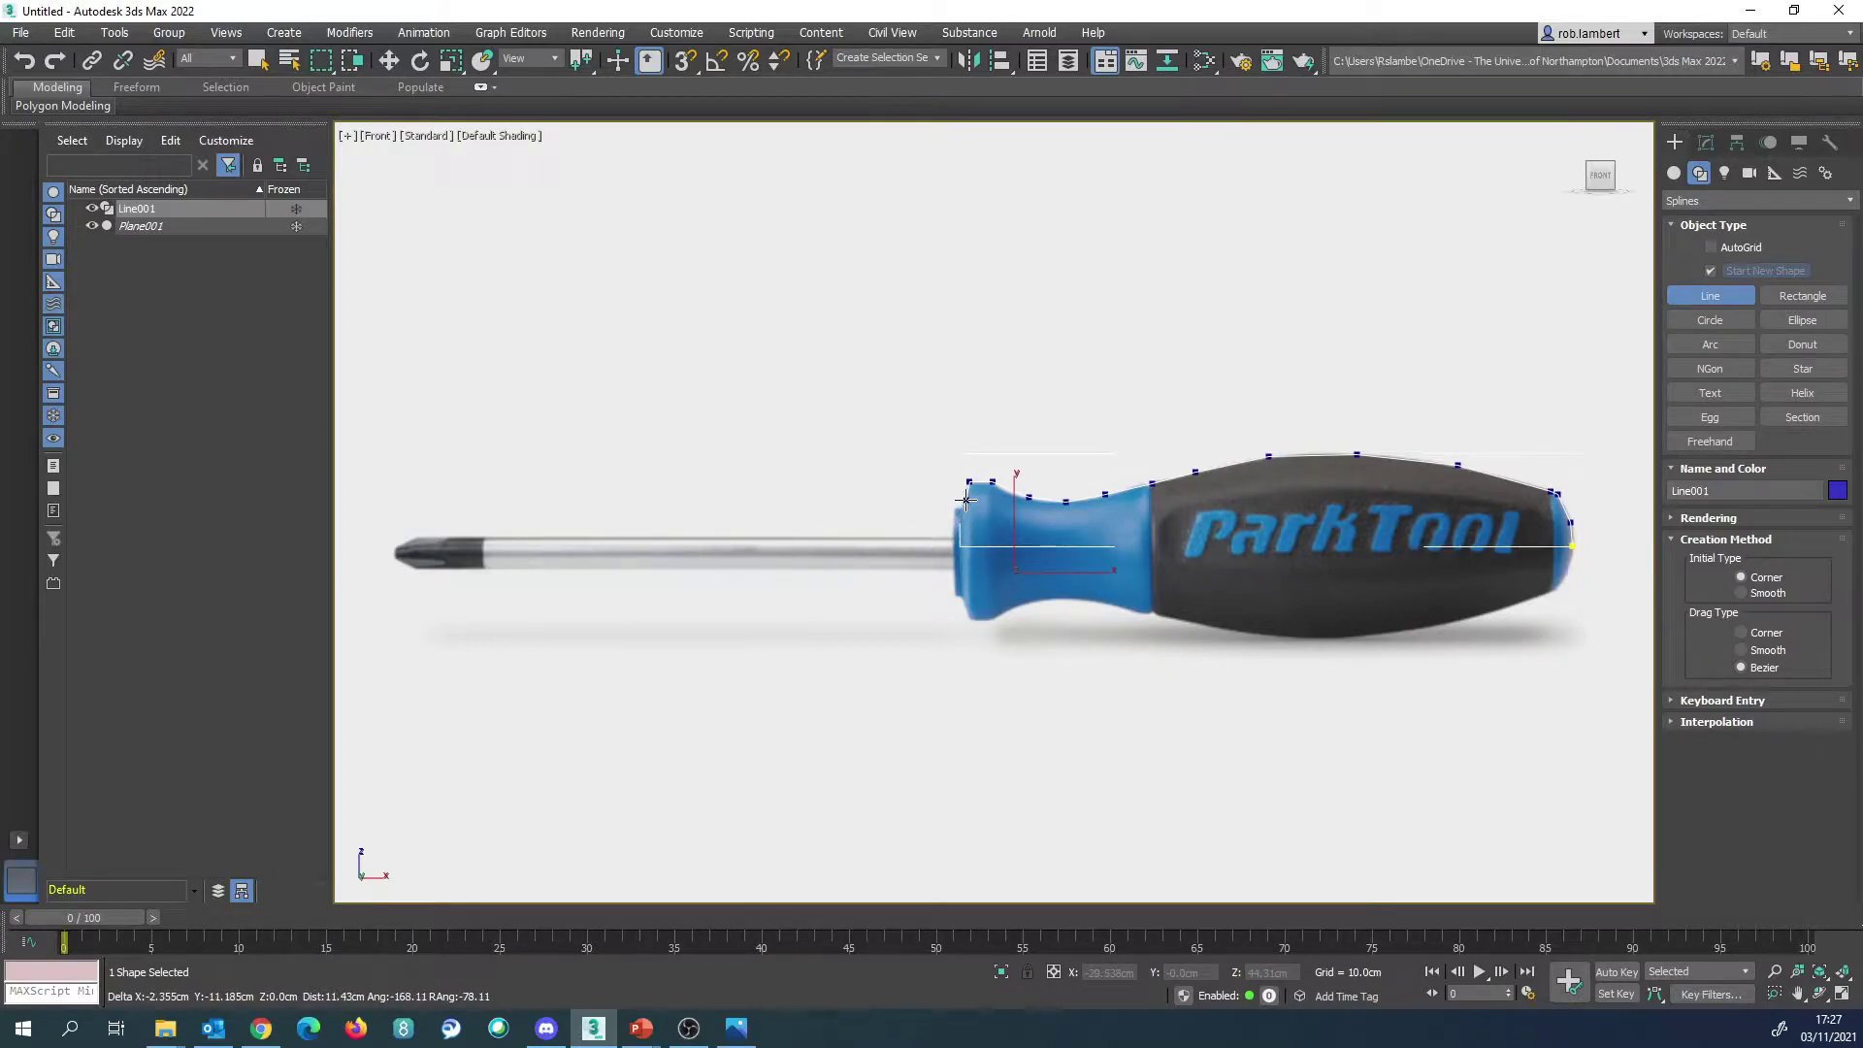
click(964, 507)
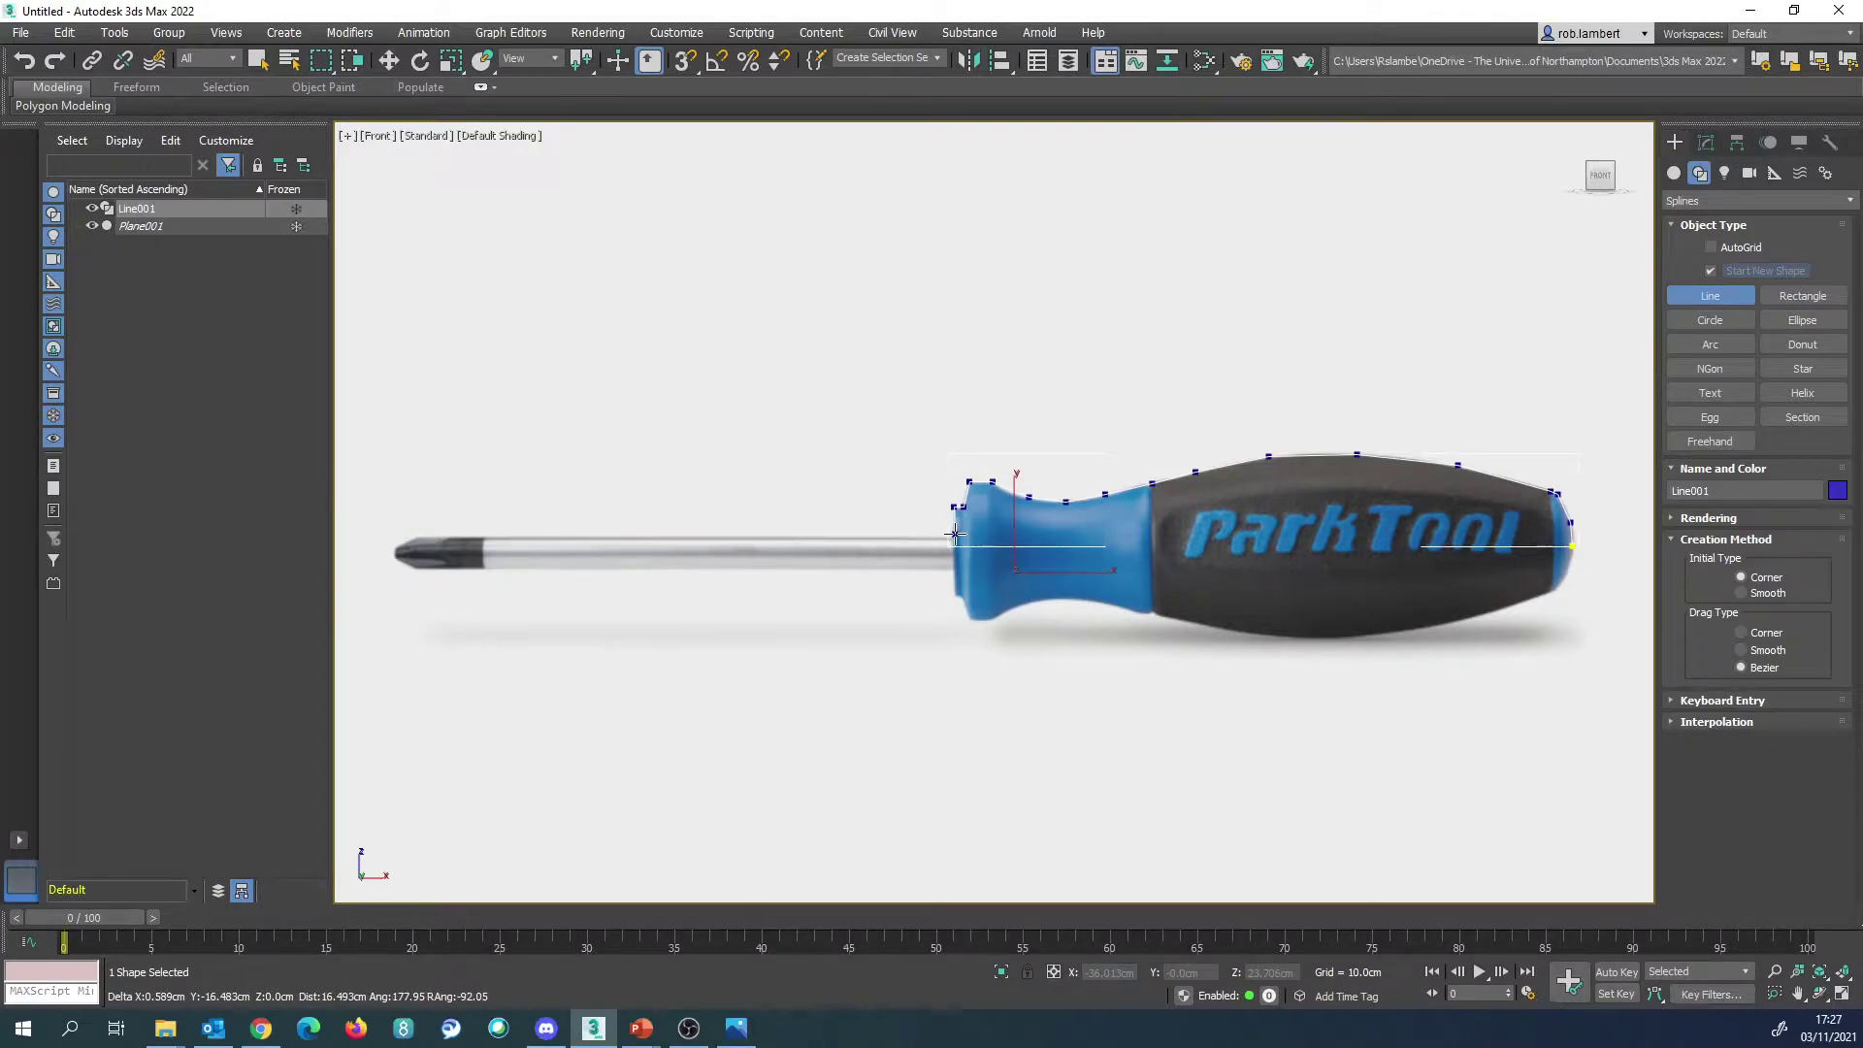
click(956, 537)
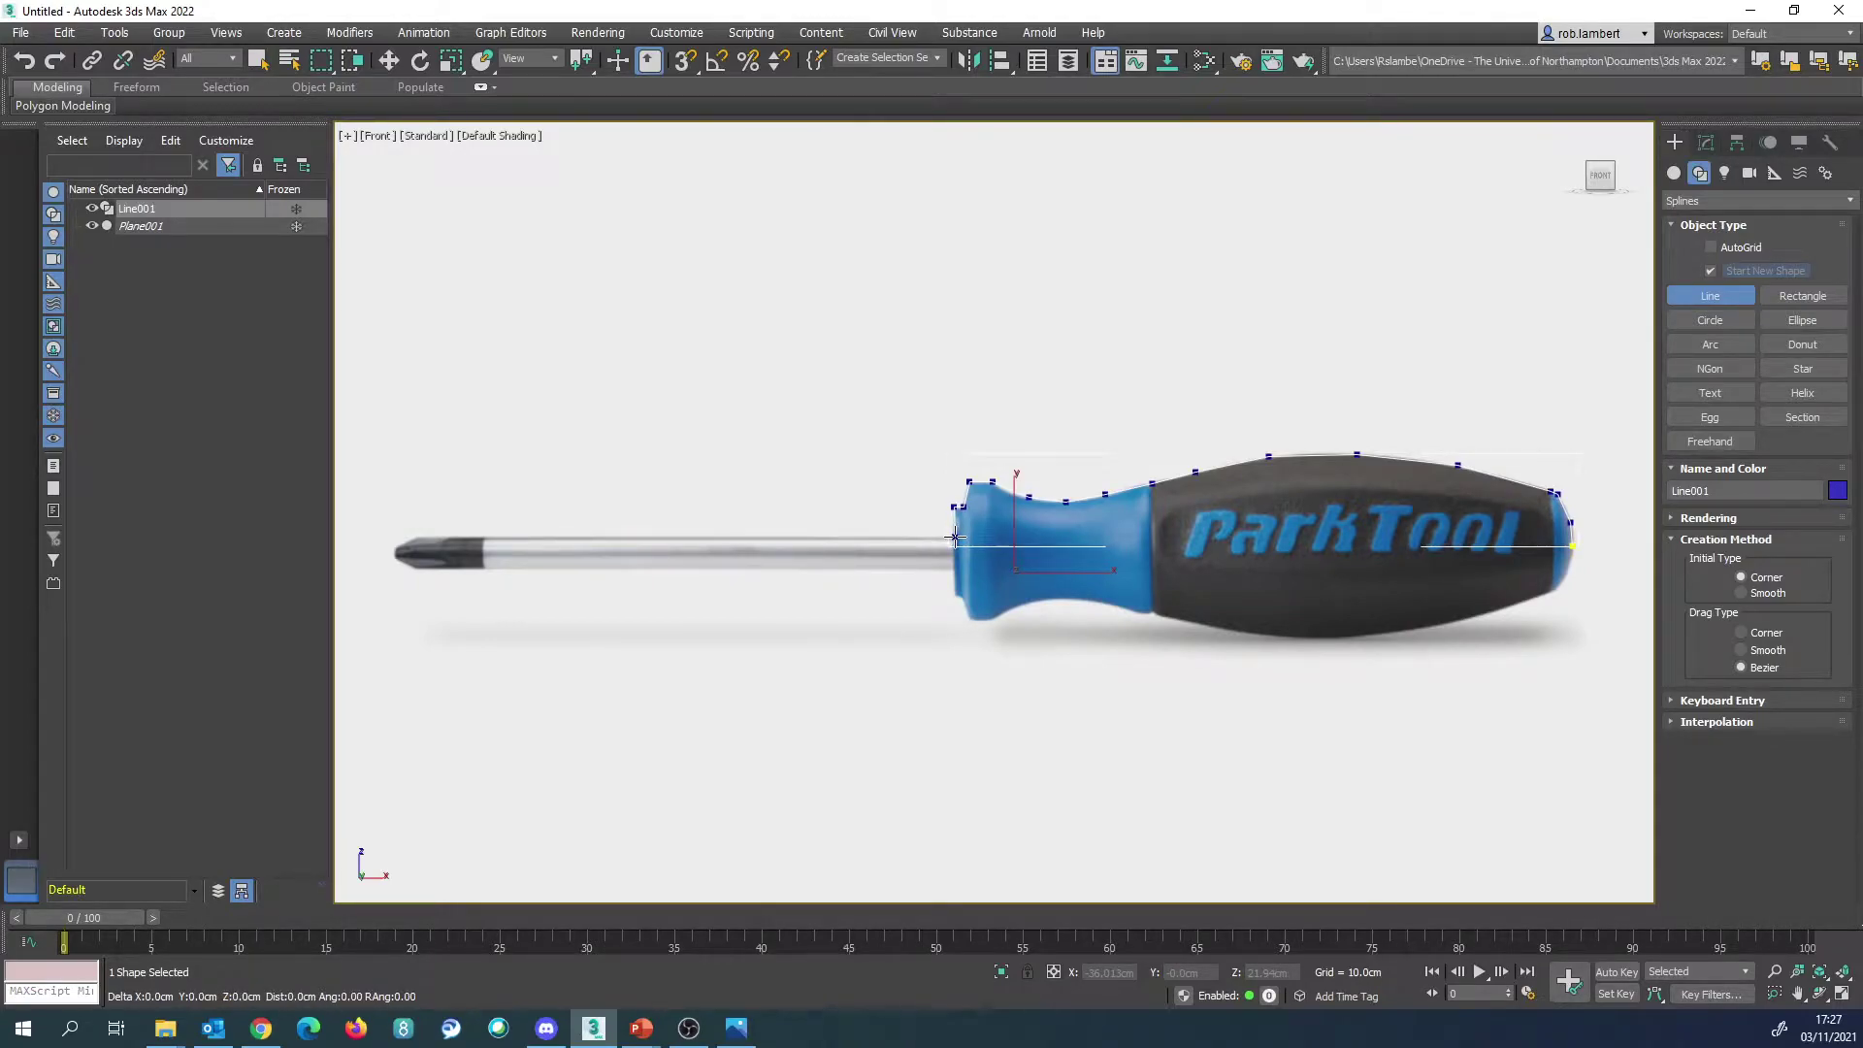
Step: Extend the line along the shaft's upper edge to the black tip and down to the centre axis, then end it as an open spline
click(485, 538)
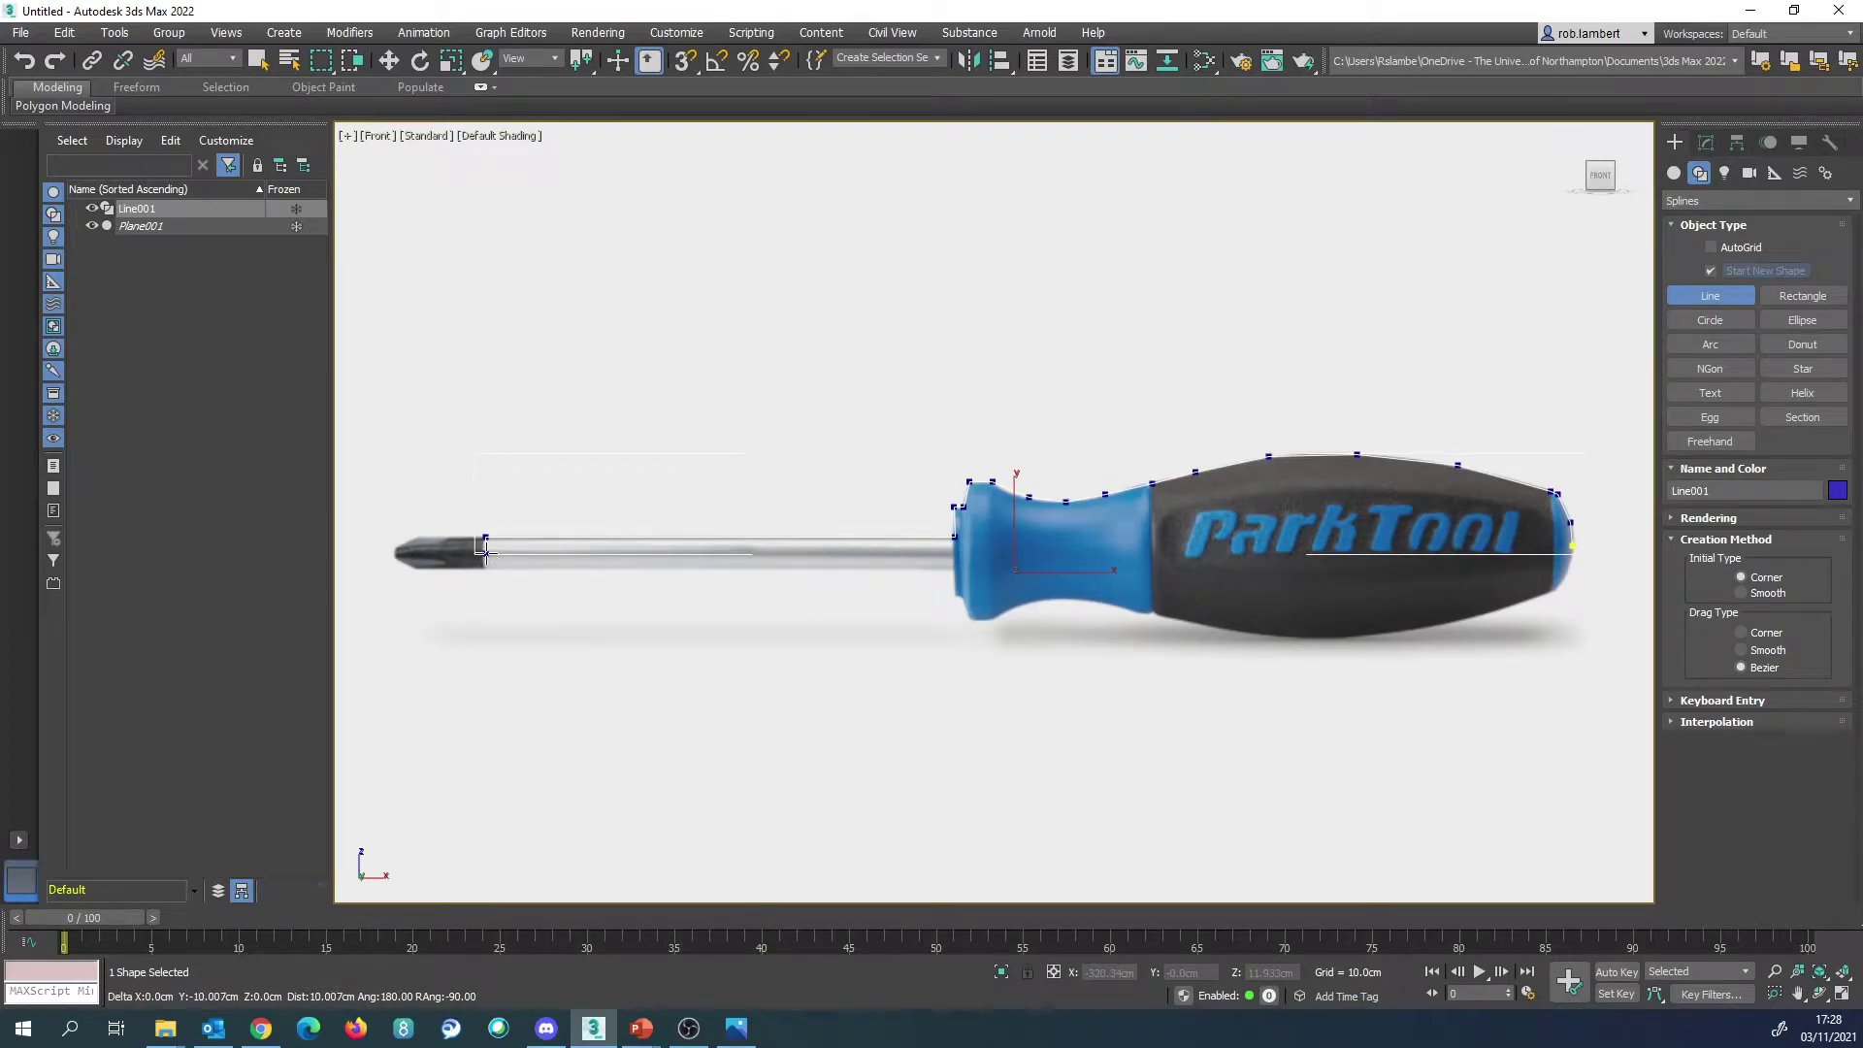
click(485, 549)
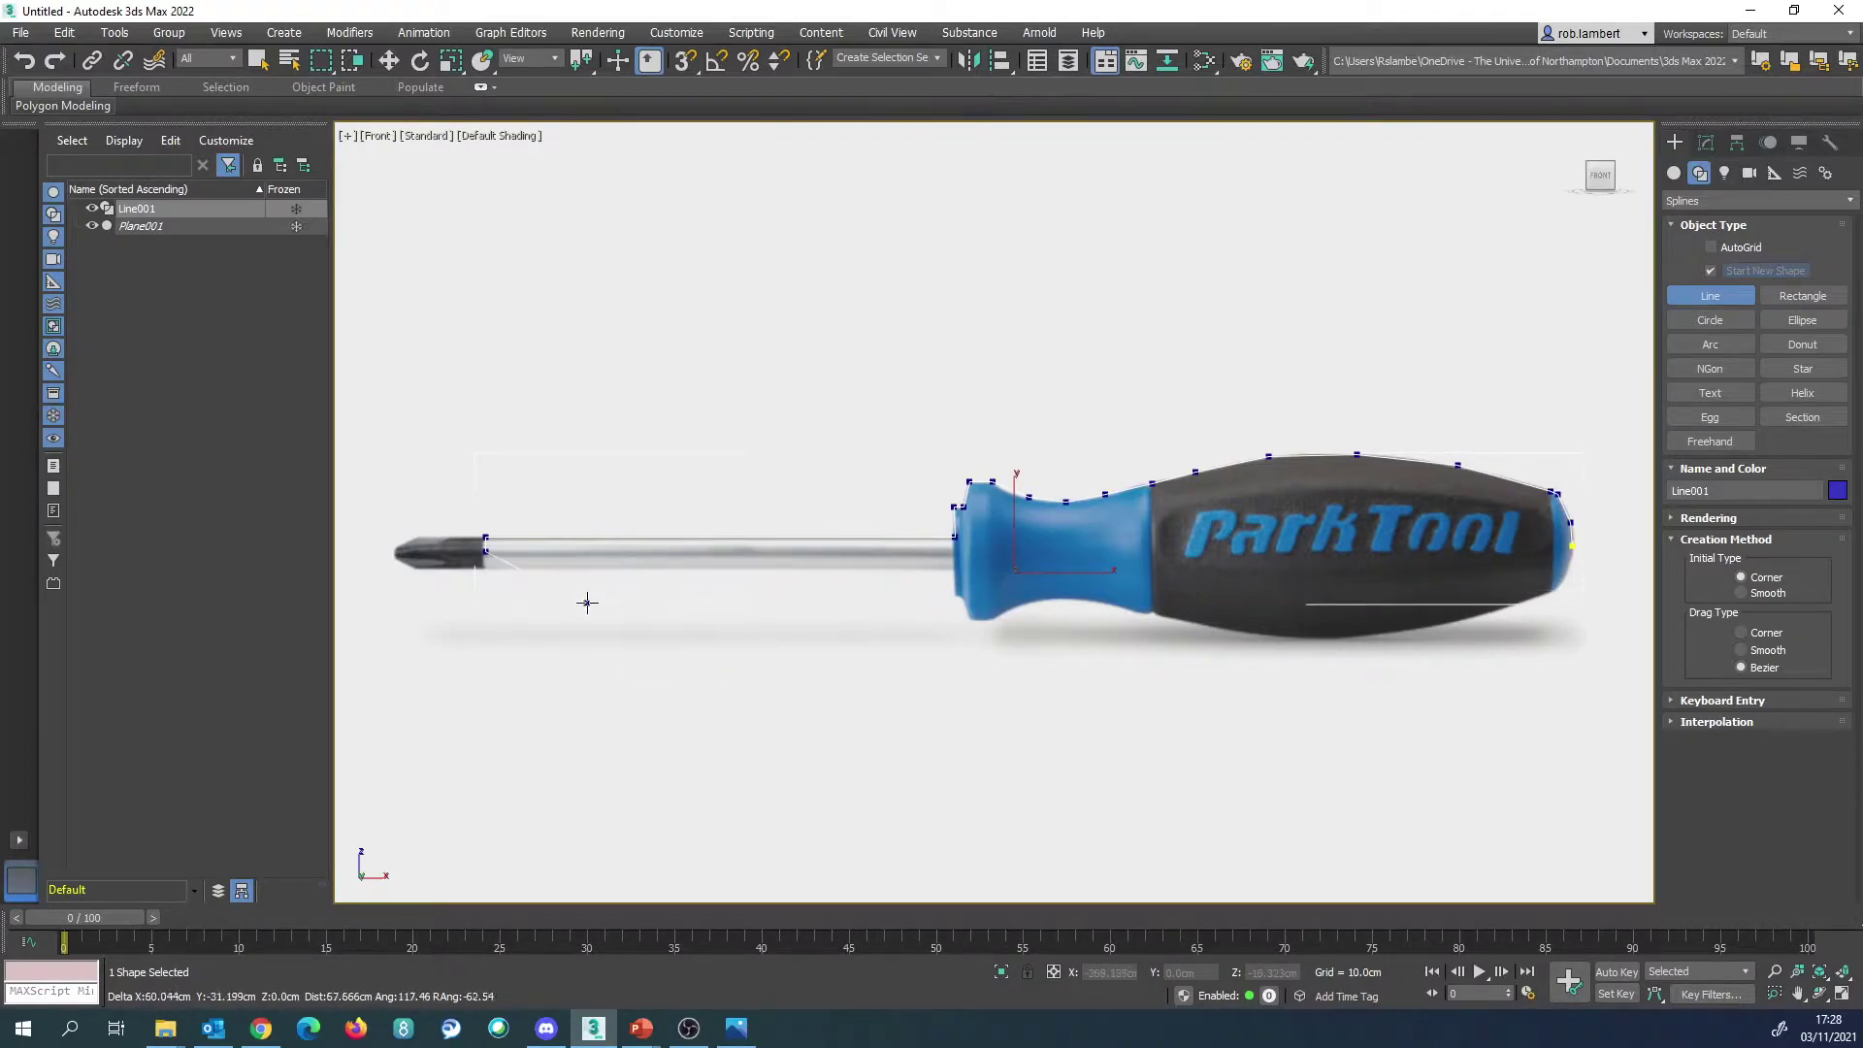
right_click(504, 608)
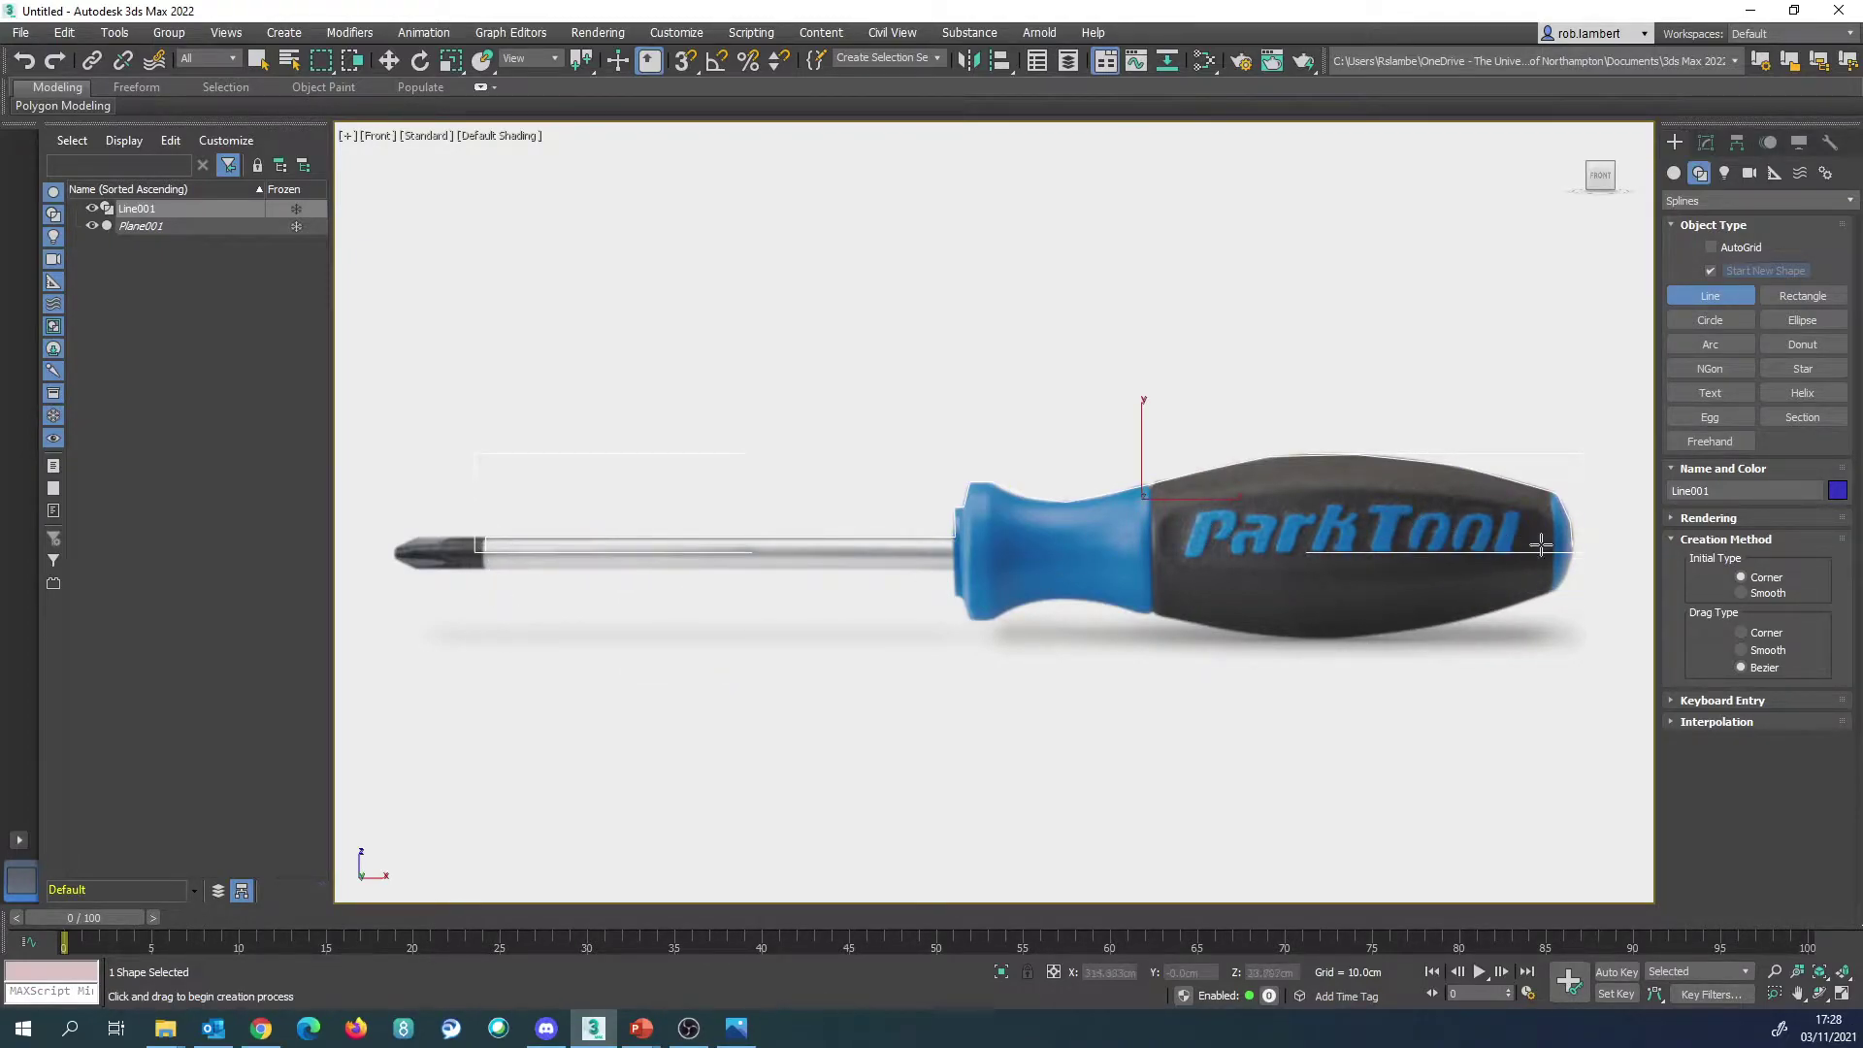
Step: Rename the traced line spline to Screwdriver_outline
click(151, 210)
click(150, 209)
text(Screwdriver_outline)
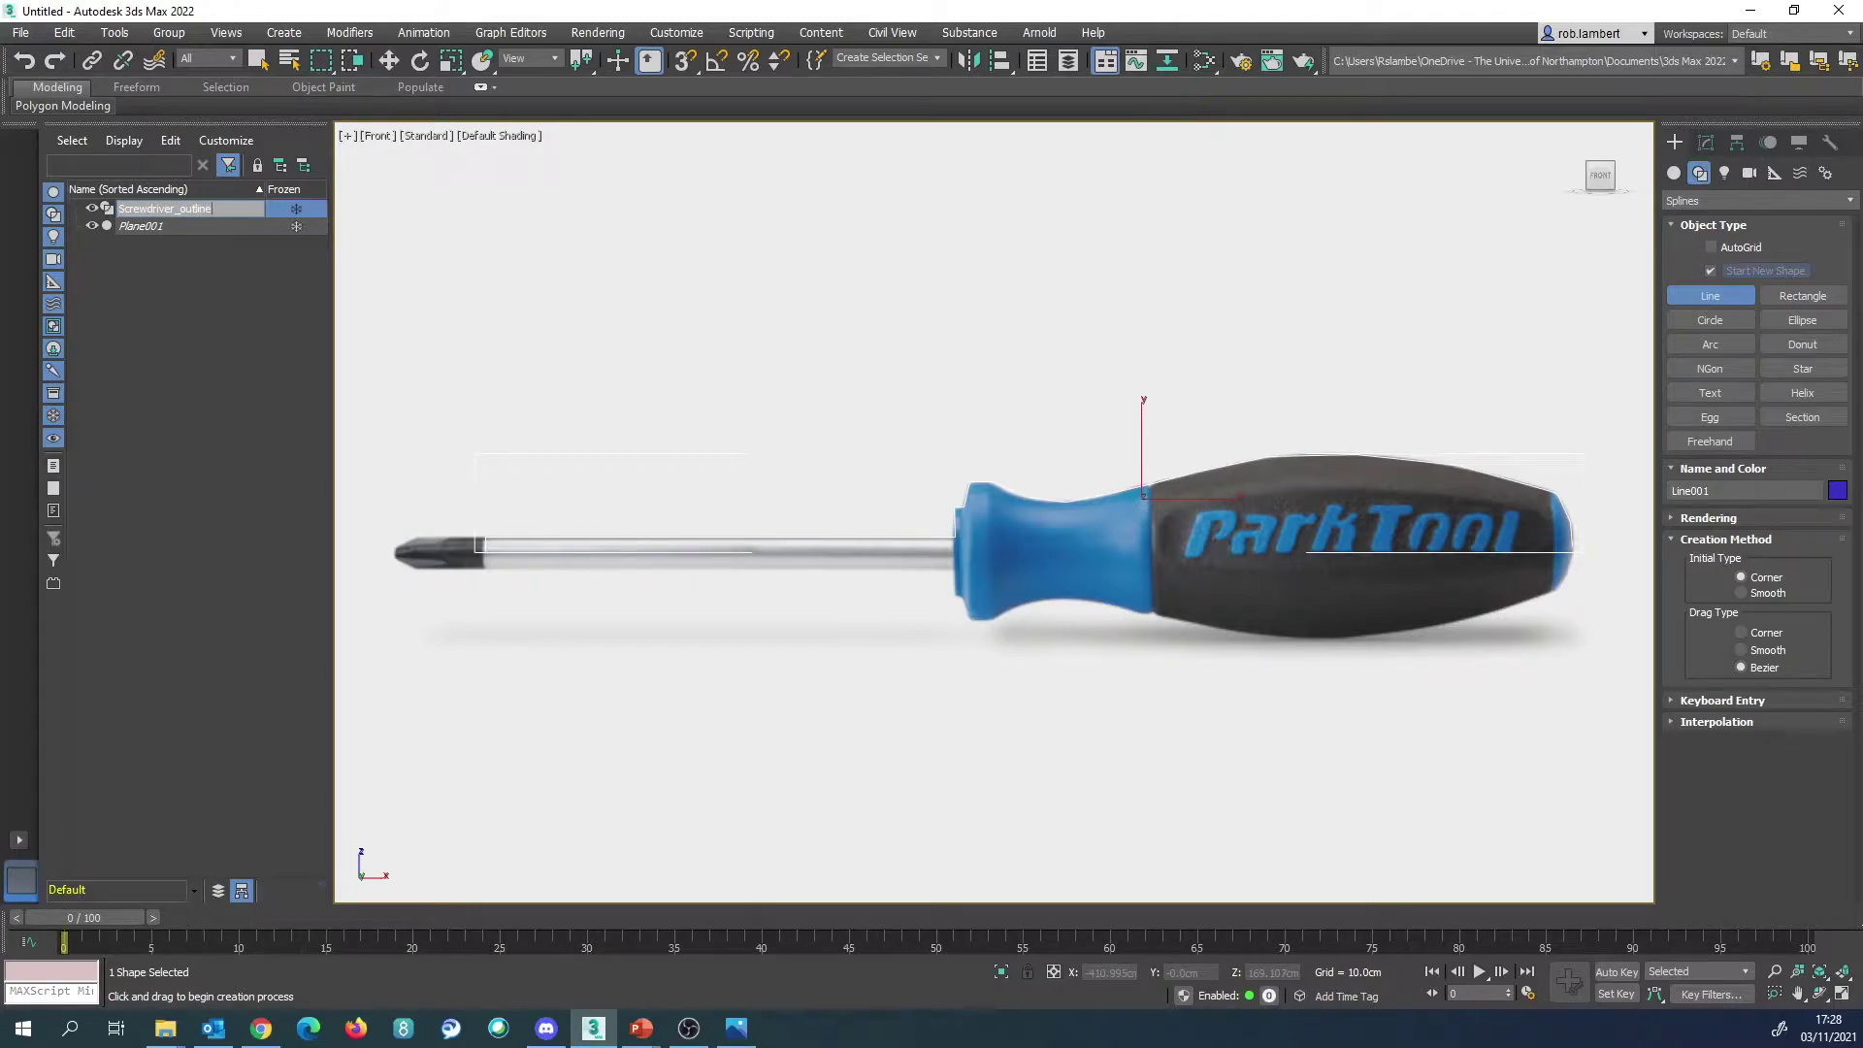
key(Return)
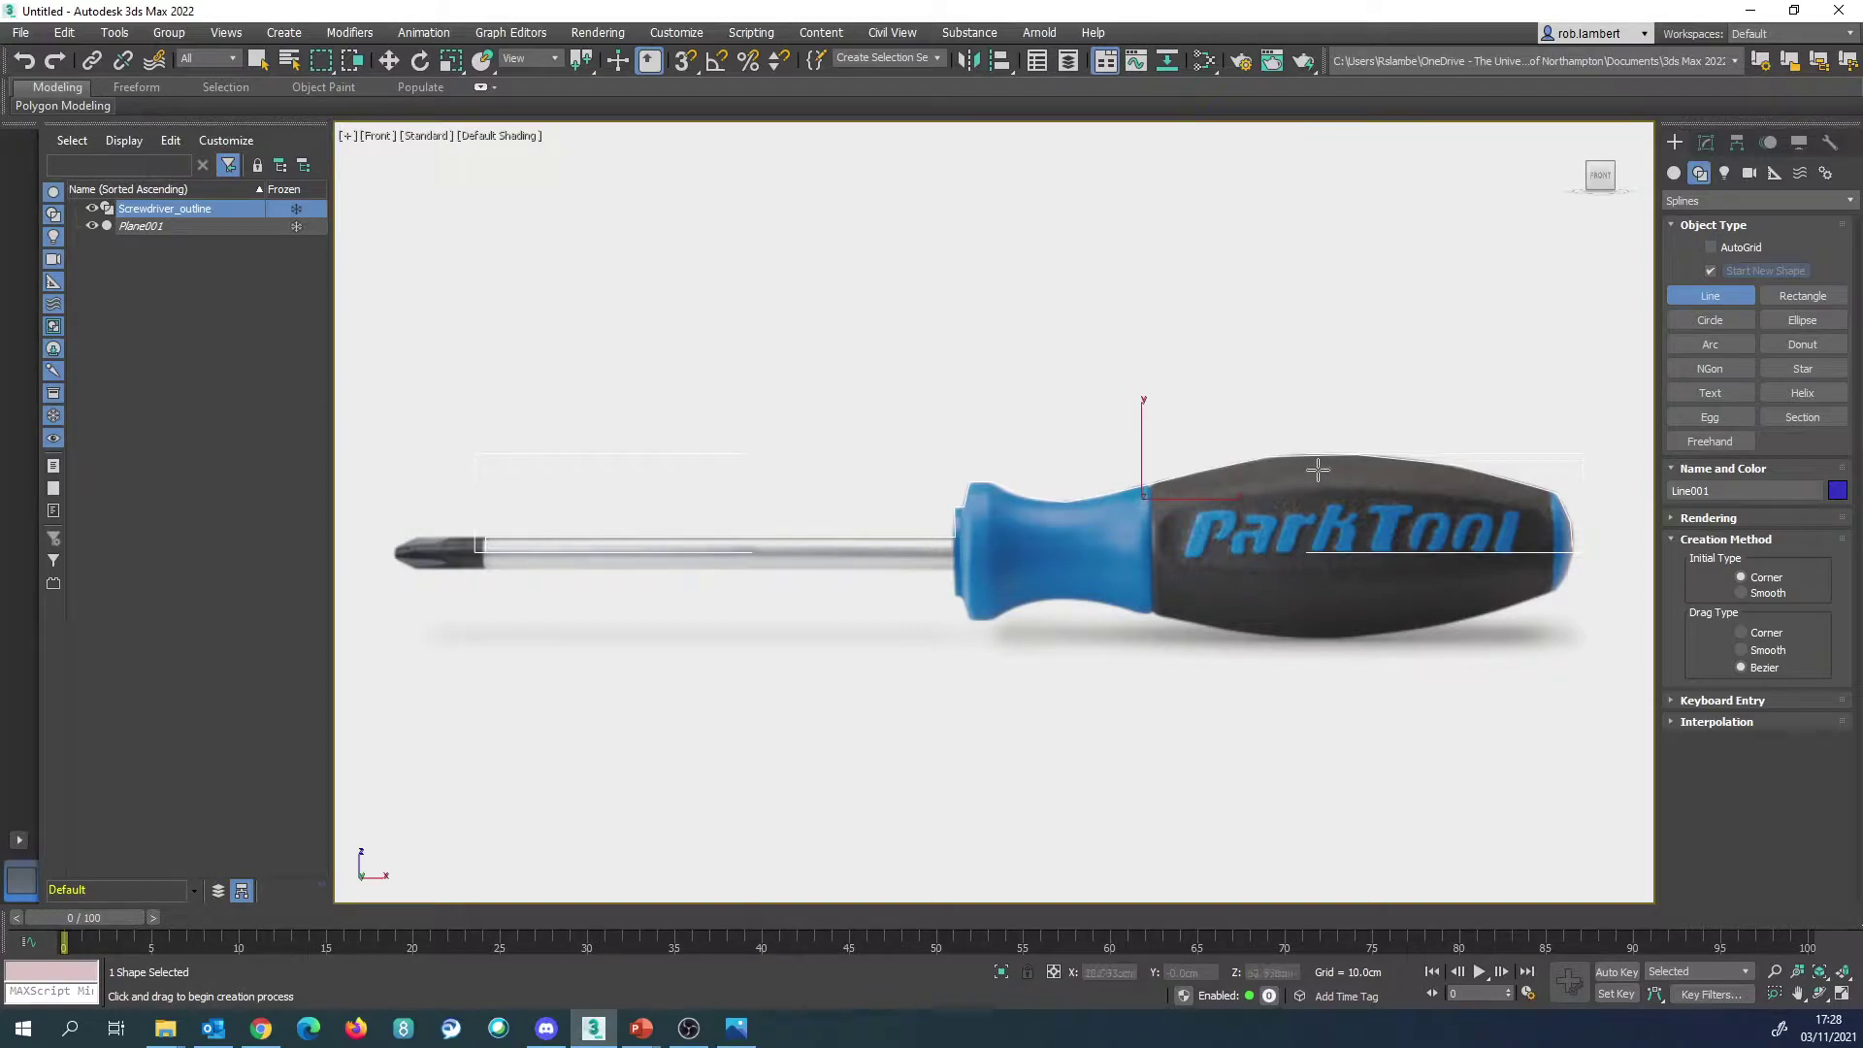
Step: Add a Lathe modifier to the Screwdriver_outline spline
click(1706, 143)
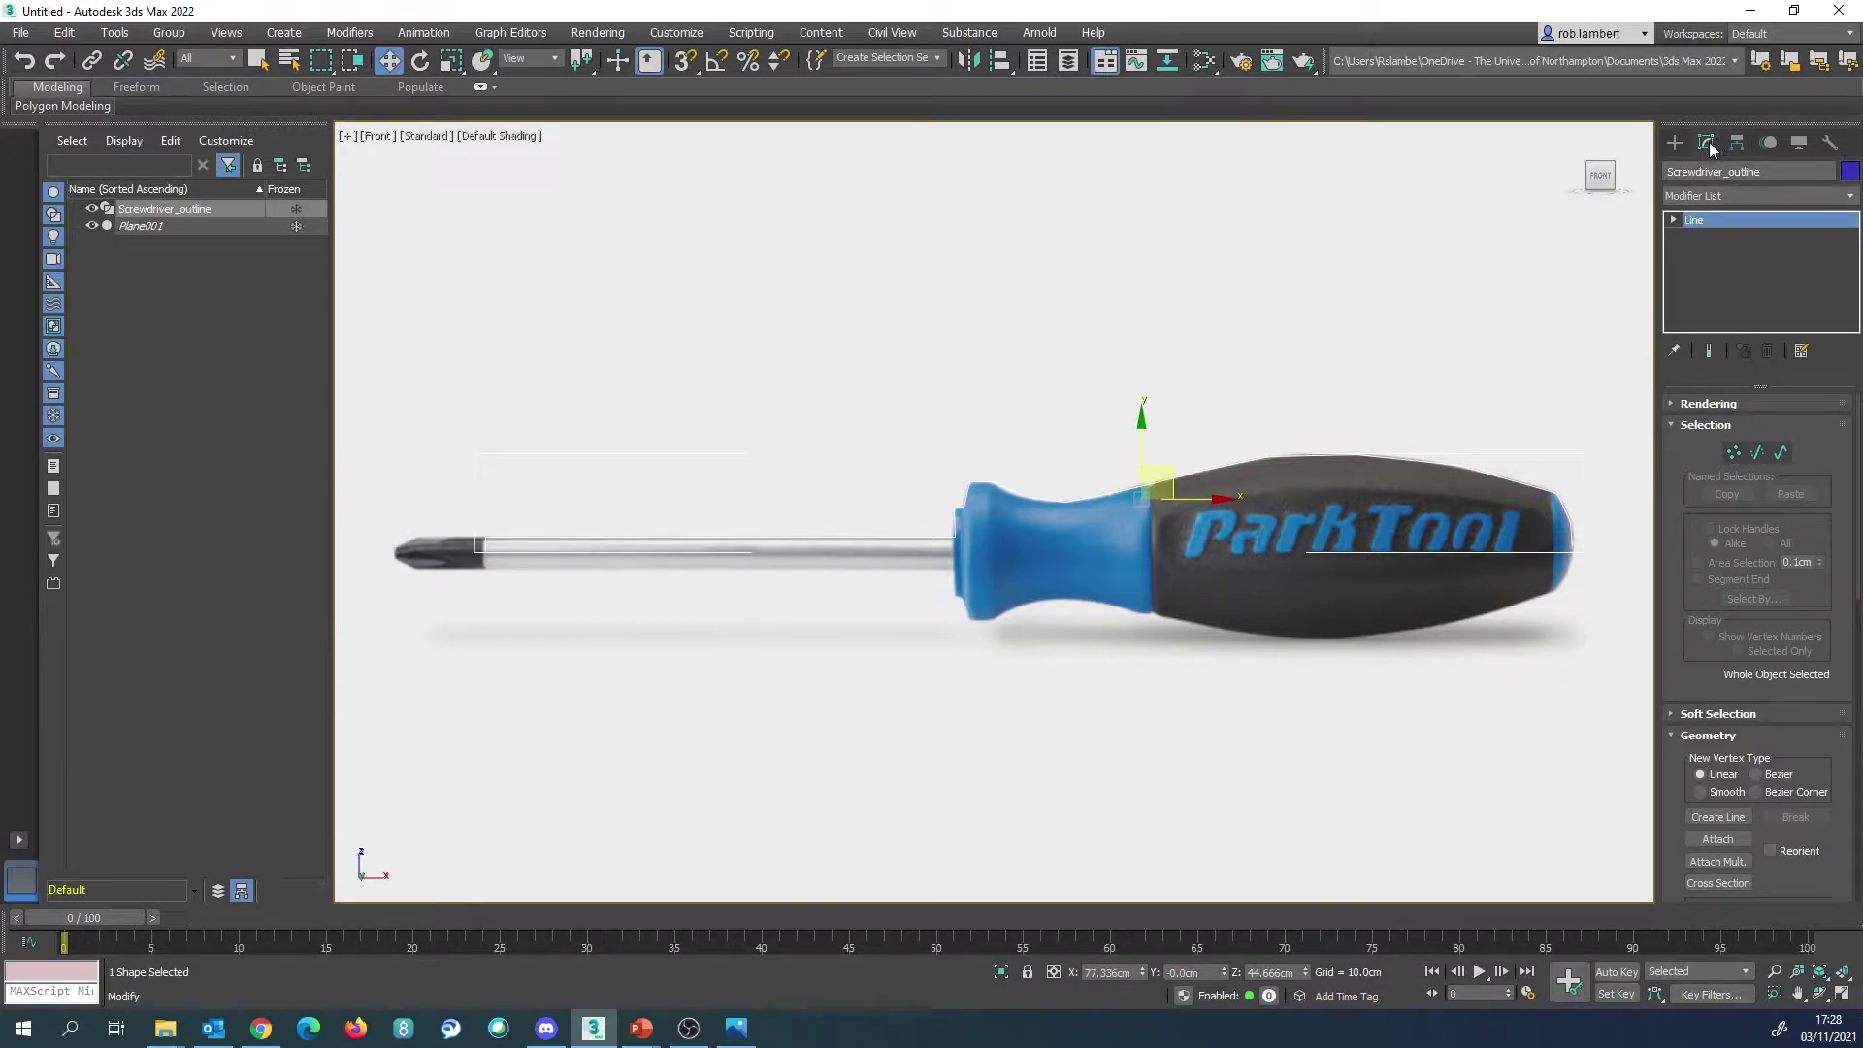
click(1850, 195)
scroll(1853, 301, down, 2)
scroll(1853, 301, down, 8)
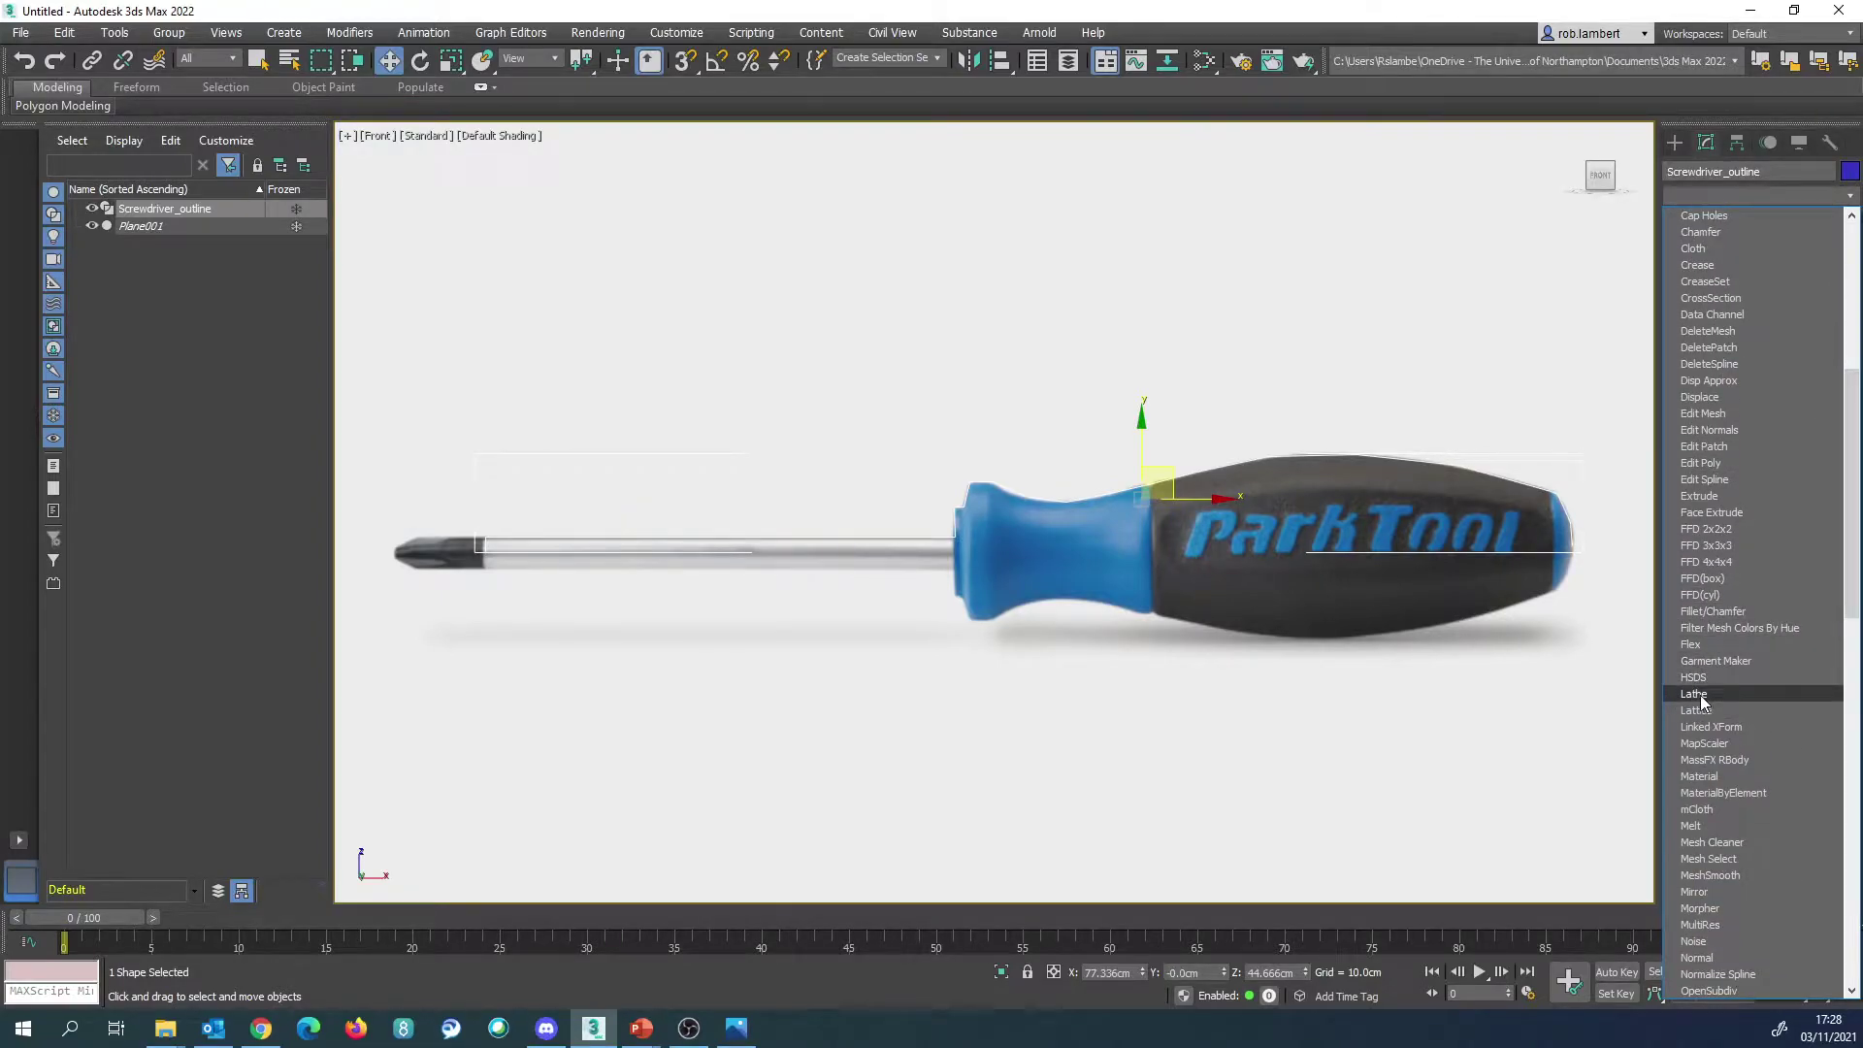
click(1699, 695)
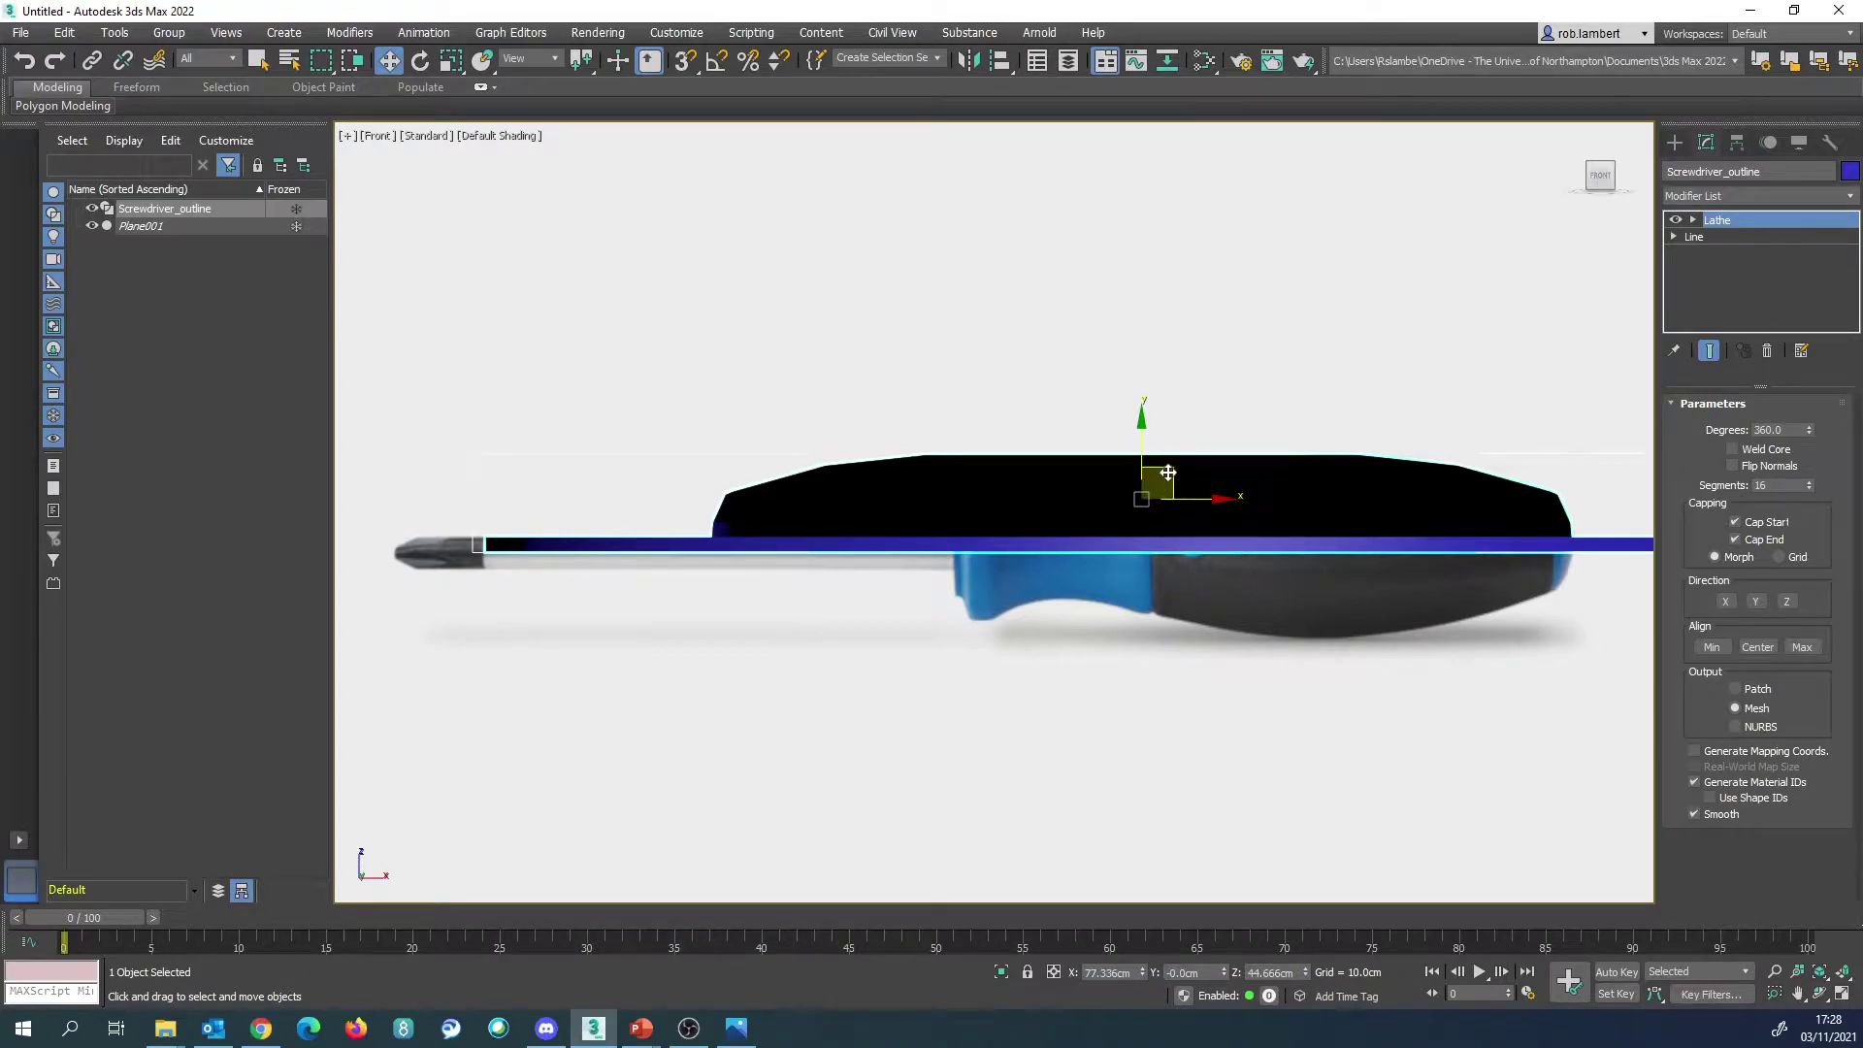
Step: Switch to the Perspective view and set the Lathe direction to X
key(p)
middle_drag(1153, 553, 1135, 550)
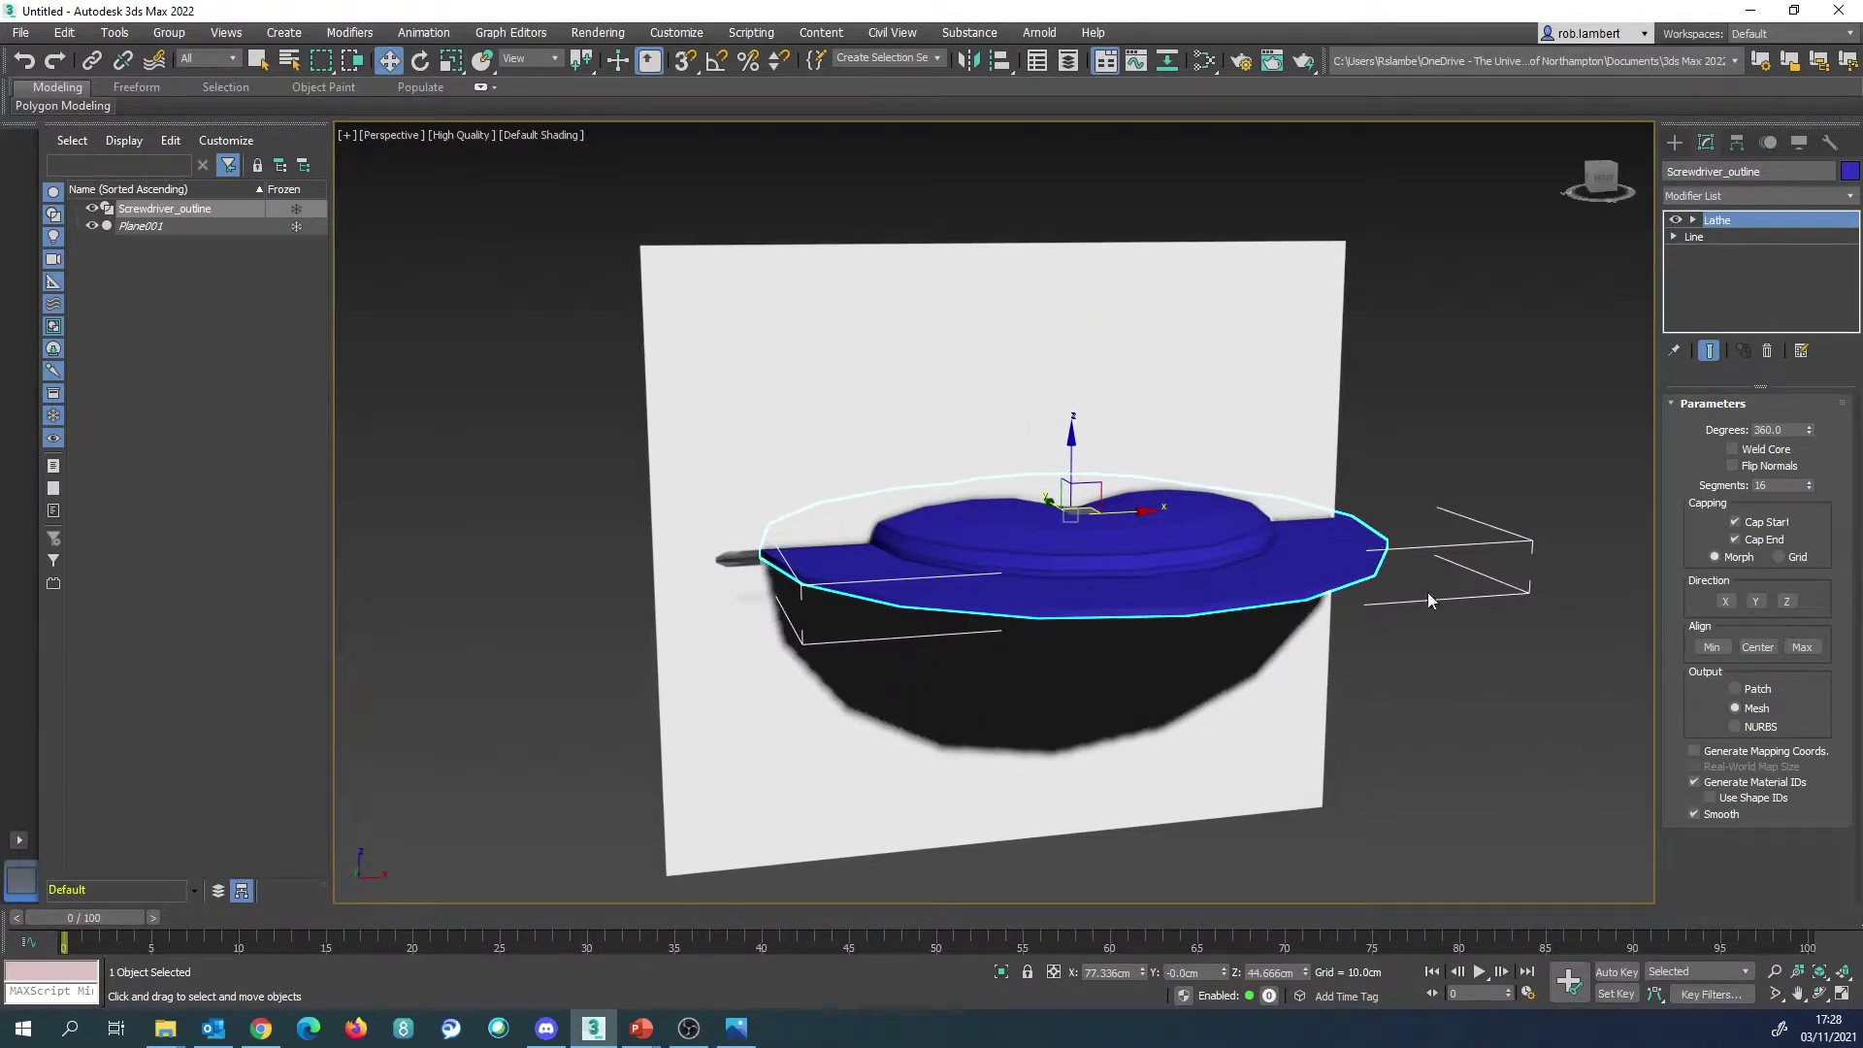
click(1726, 601)
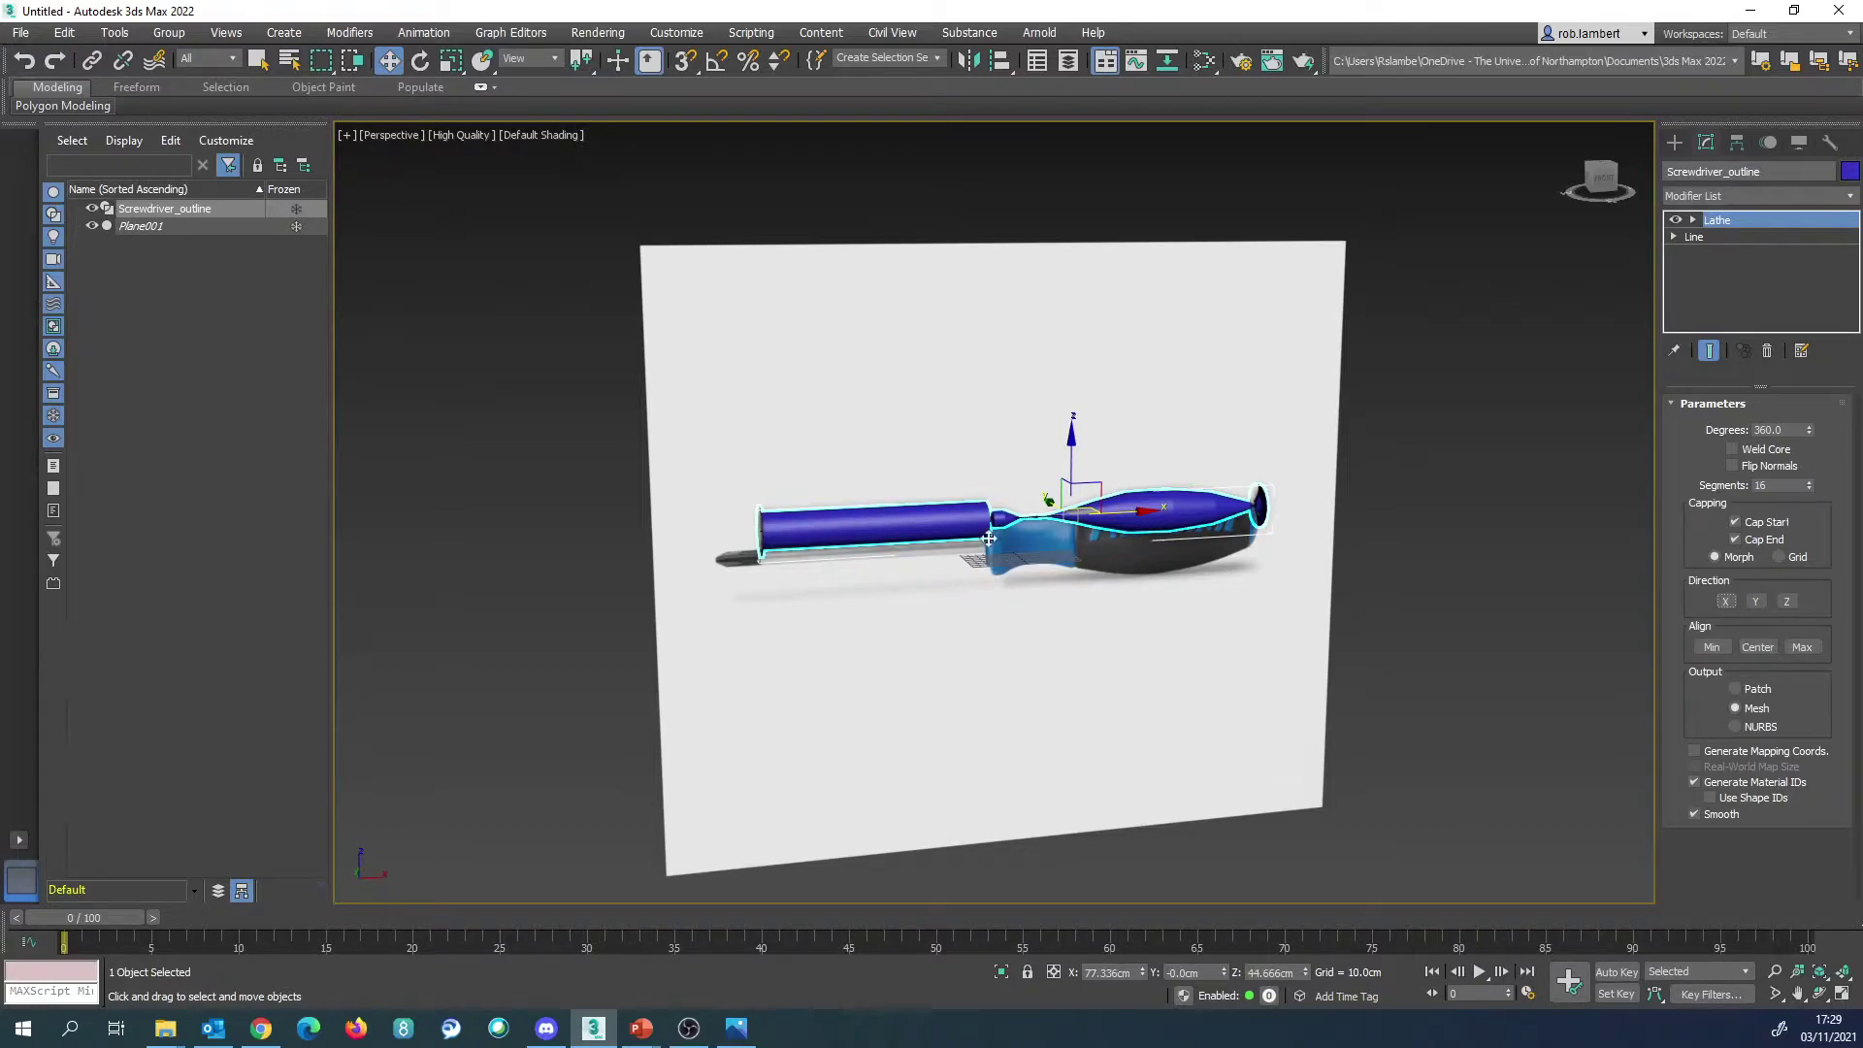
Step: Lower the Lathe axis to the screwdriver's centreline, at Z about 10.3 cm, and return to the Lathe level
click(1692, 219)
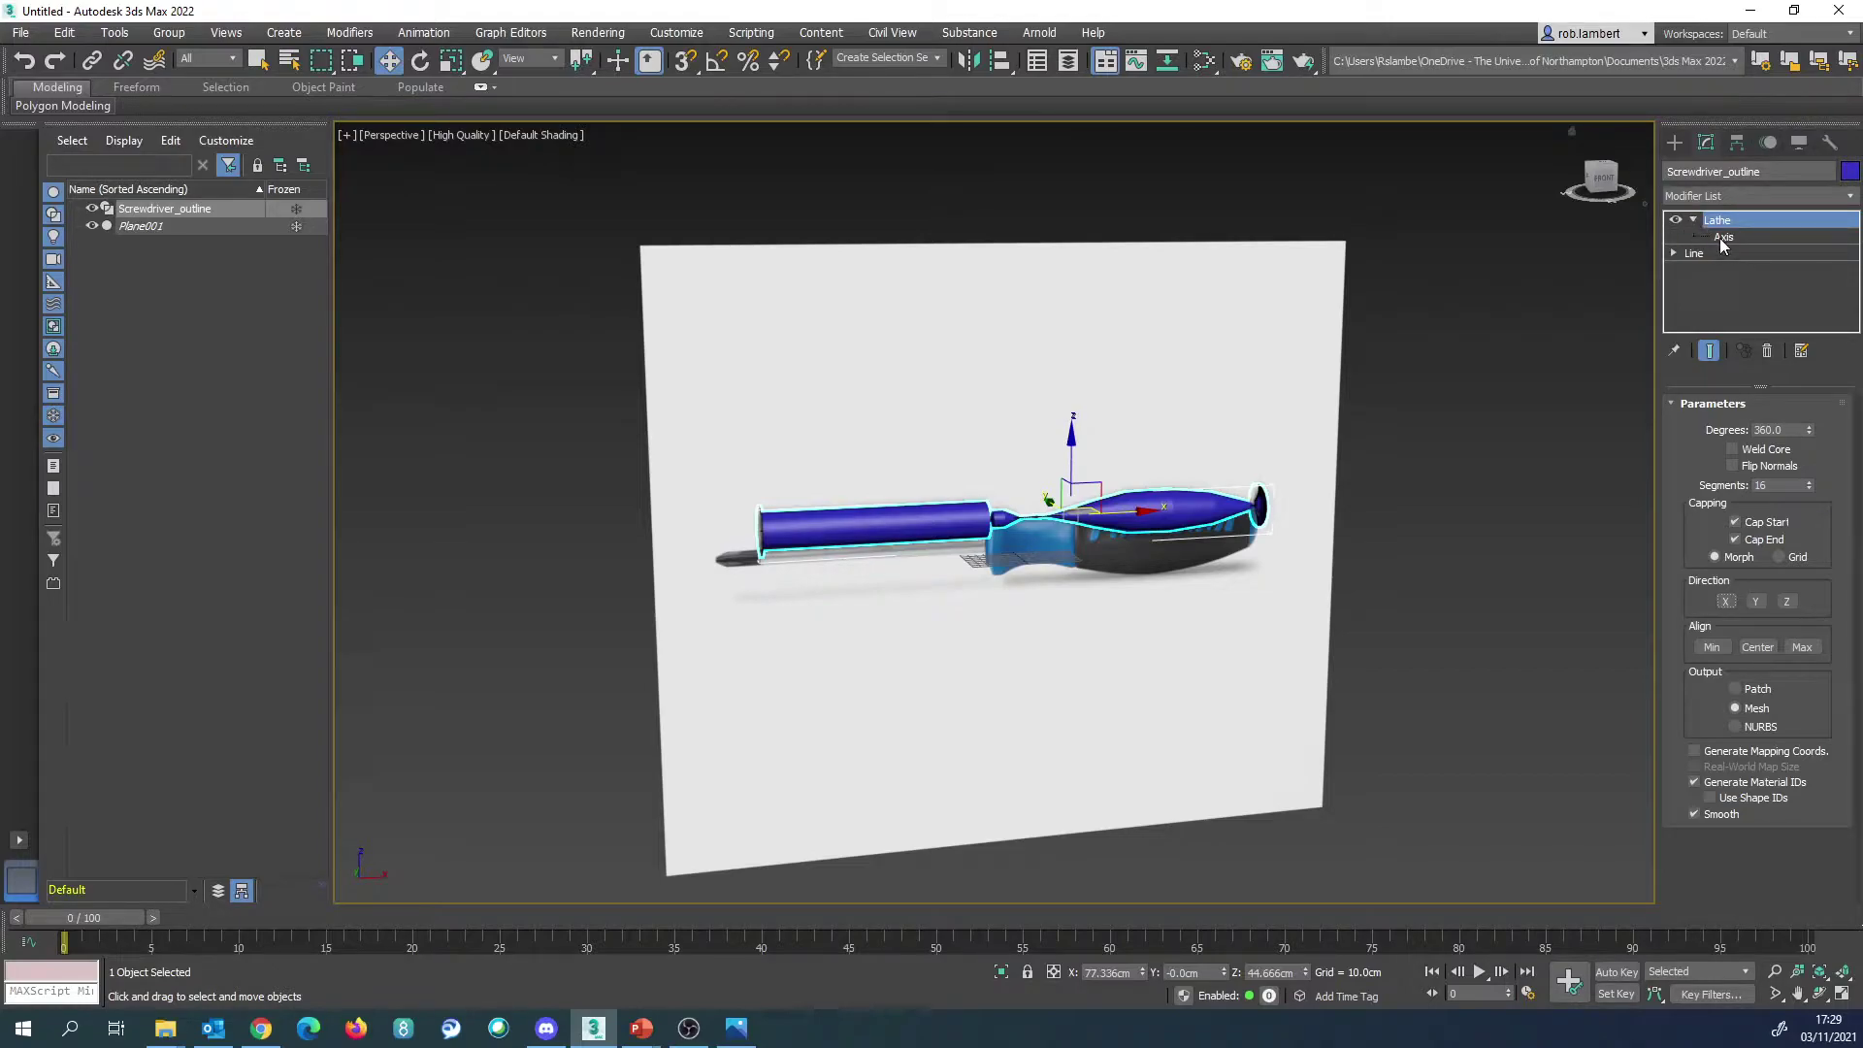
click(1722, 237)
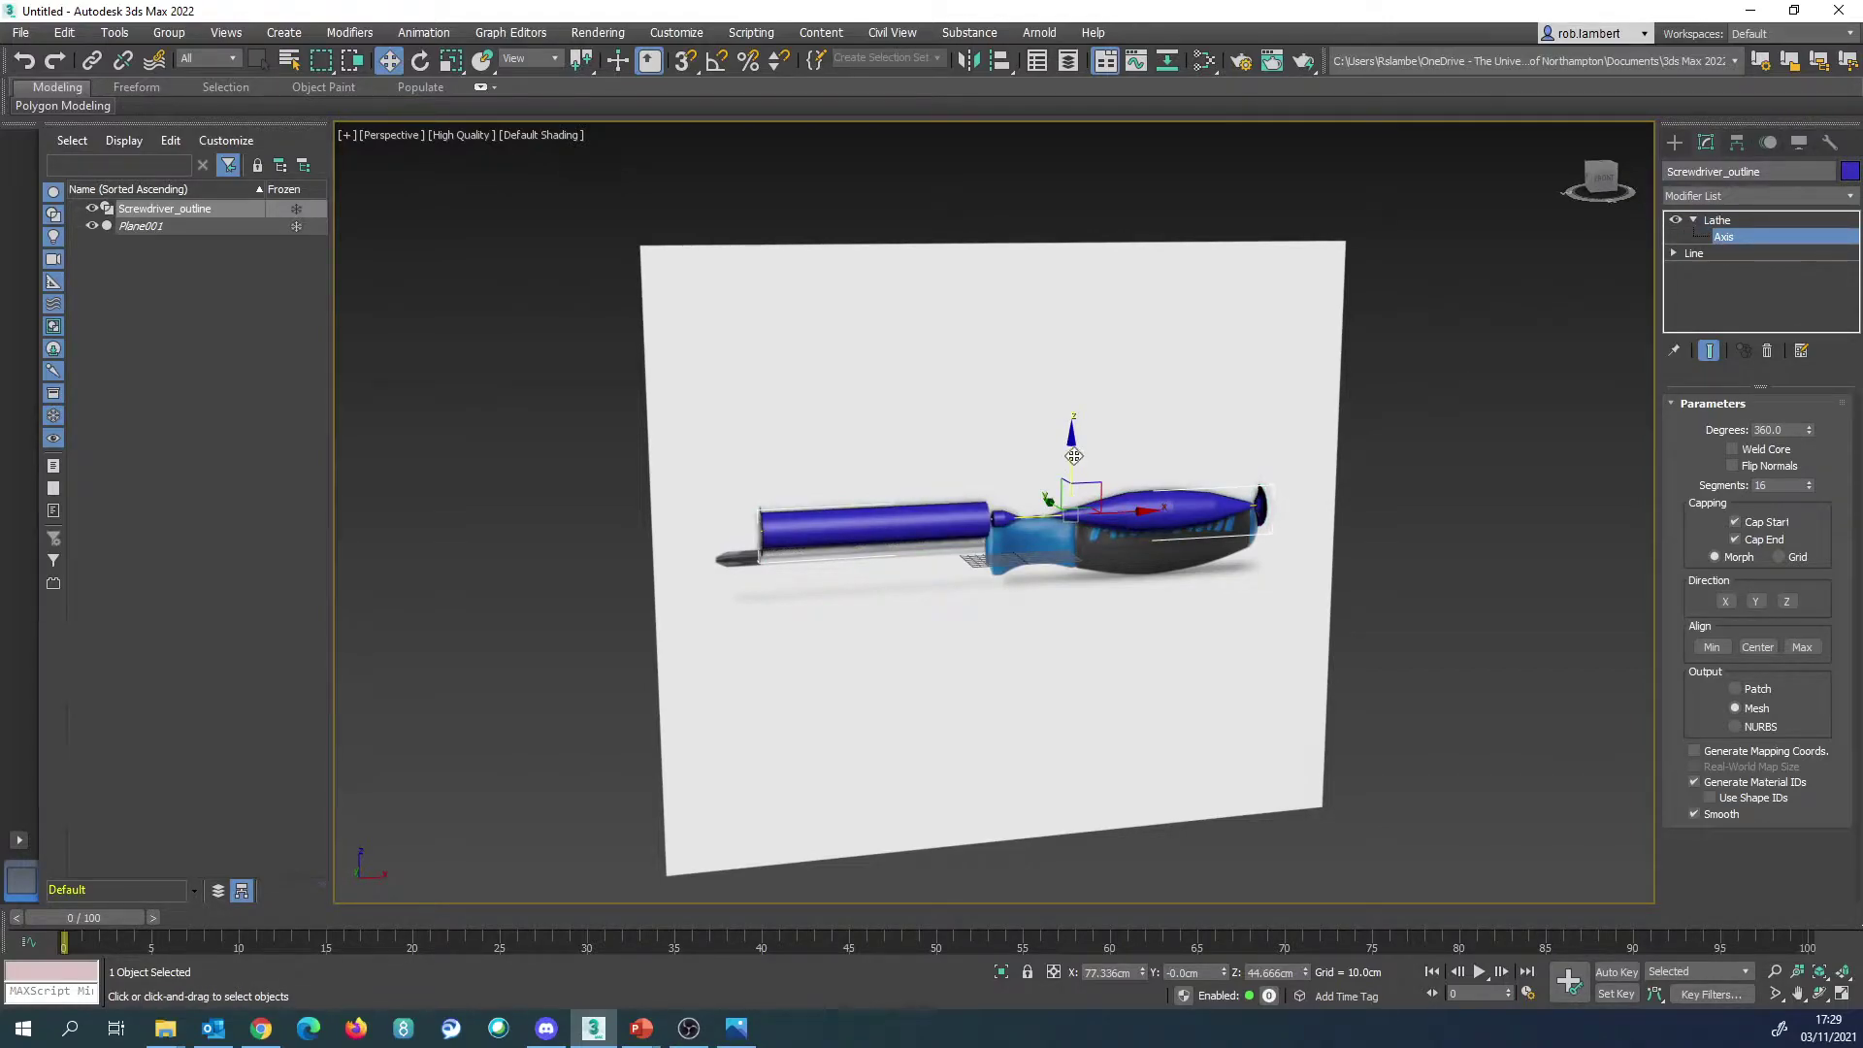
drag(1073, 450, 1073, 478)
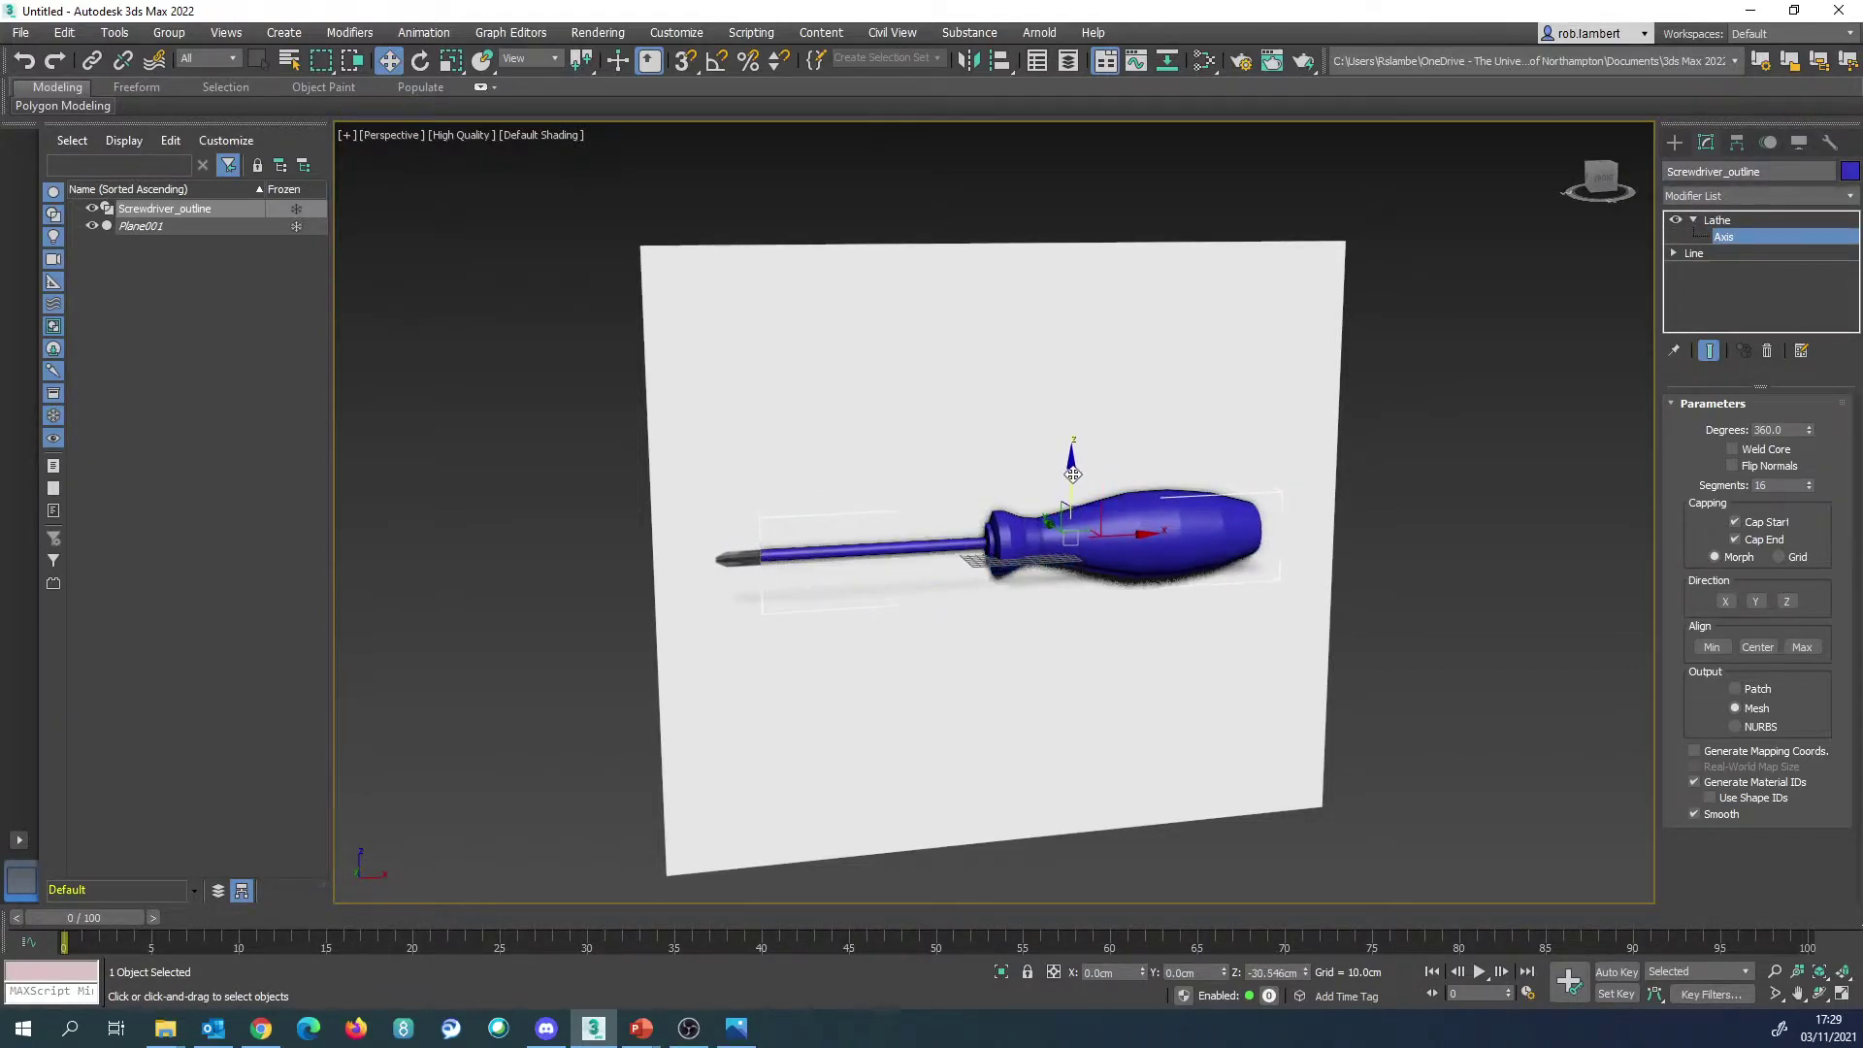
alt+middle_drag(941, 591, 1049, 628)
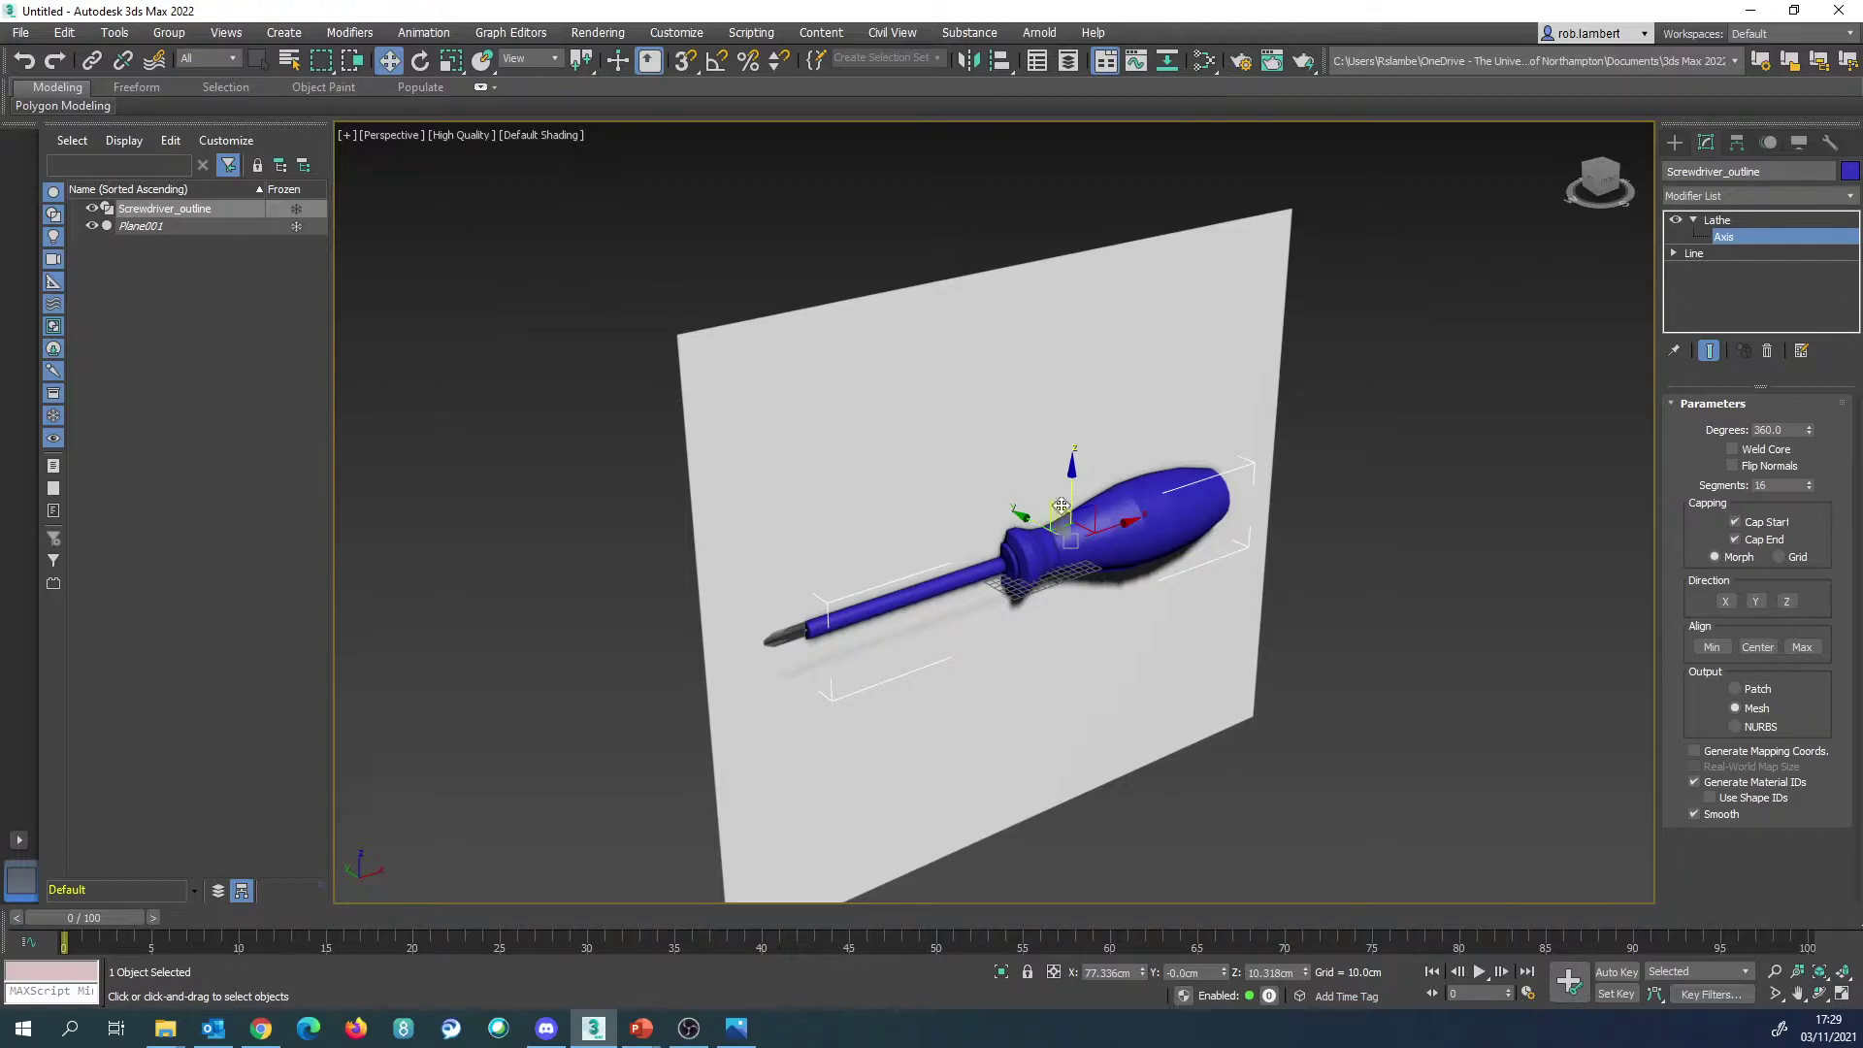
click(1717, 219)
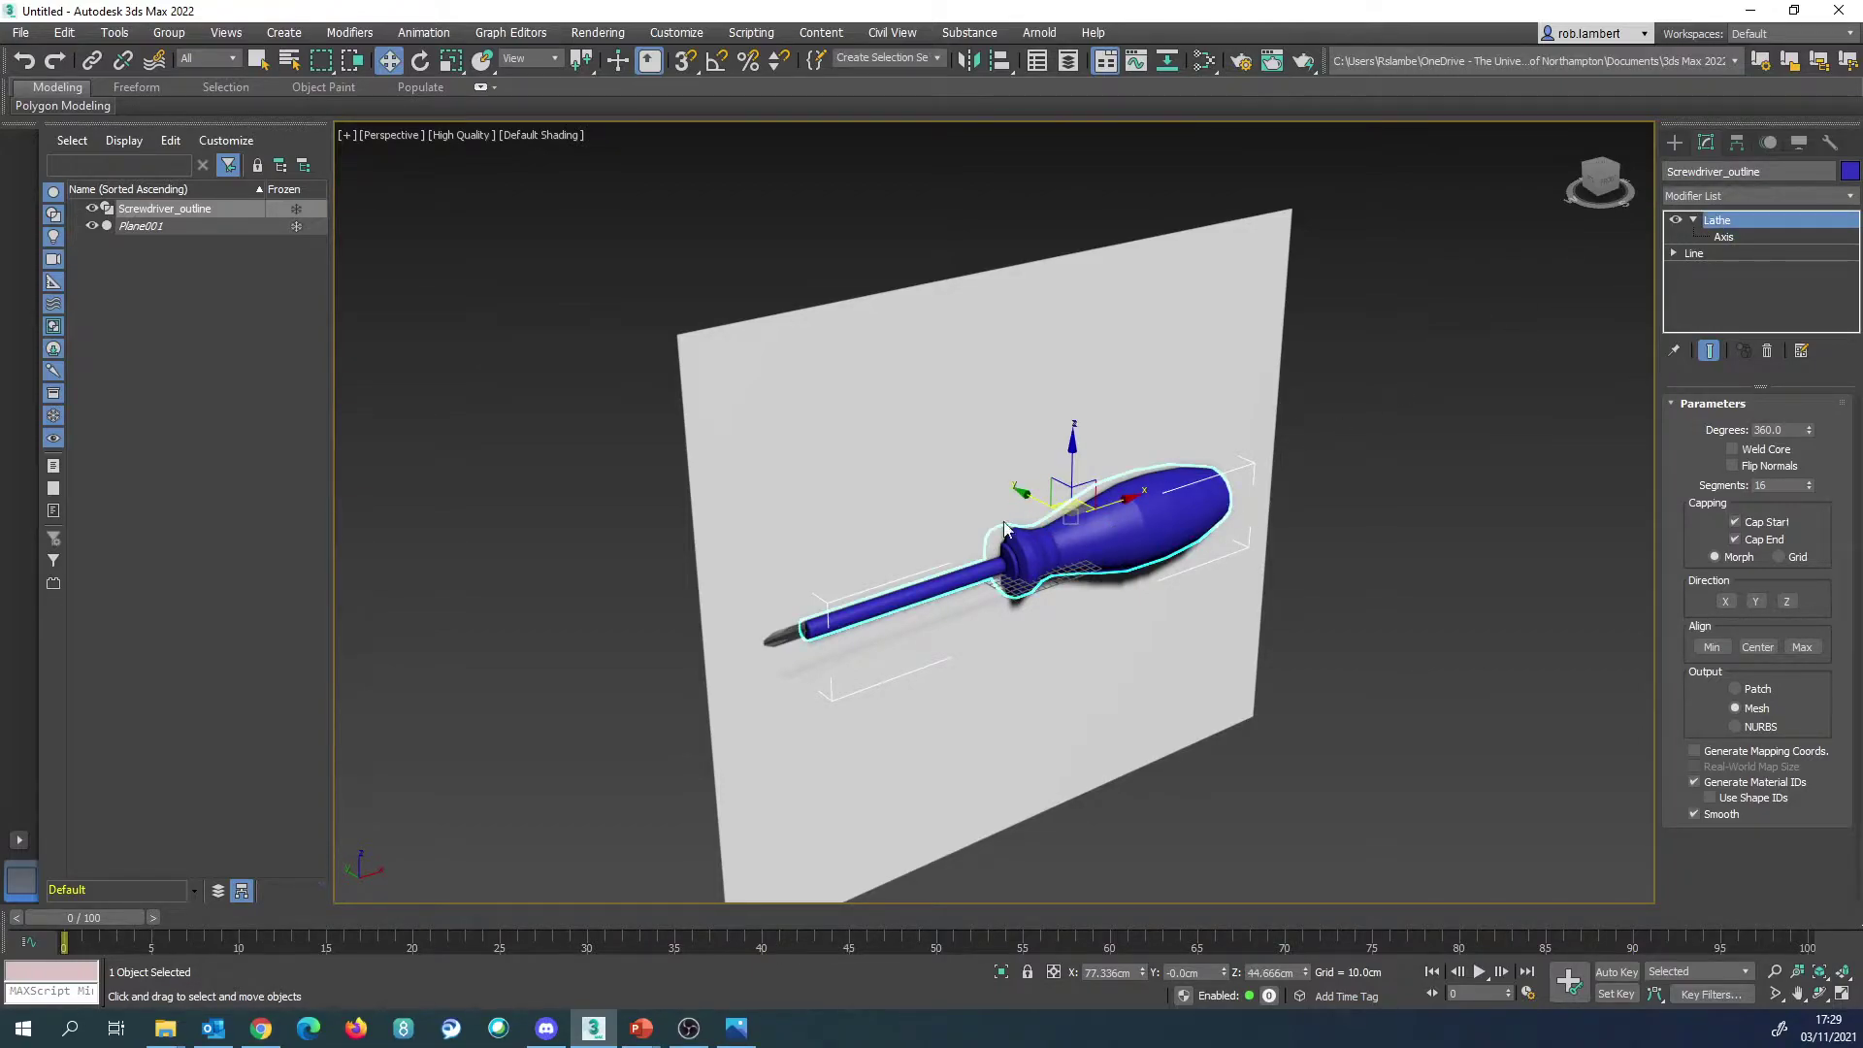
Step: Move the lathed screwdriver forward off the reference plane along Y, to about -233 cm
drag(1043, 506, 1169, 590)
alt+middle_drag(1344, 679, 1135, 613)
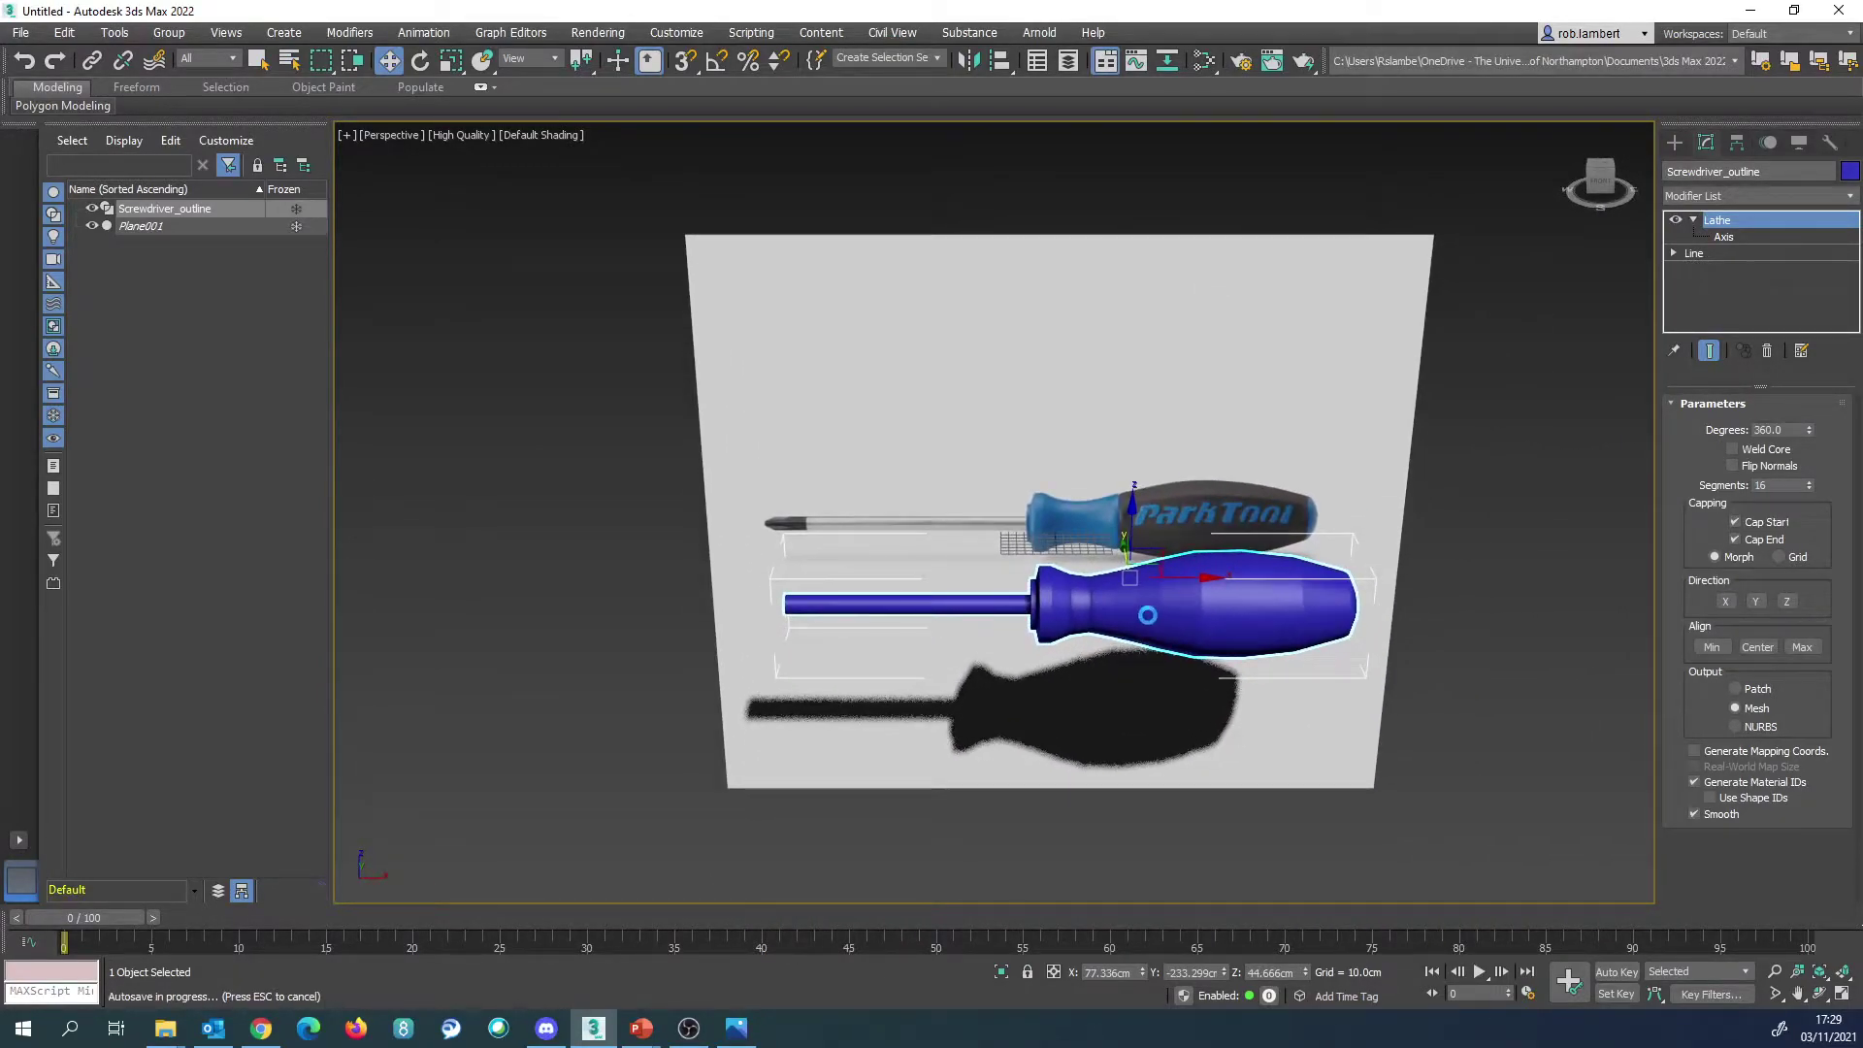
scroll(1135, 614, up, 3)
alt+middle_drag(1074, 592, 1109, 614)
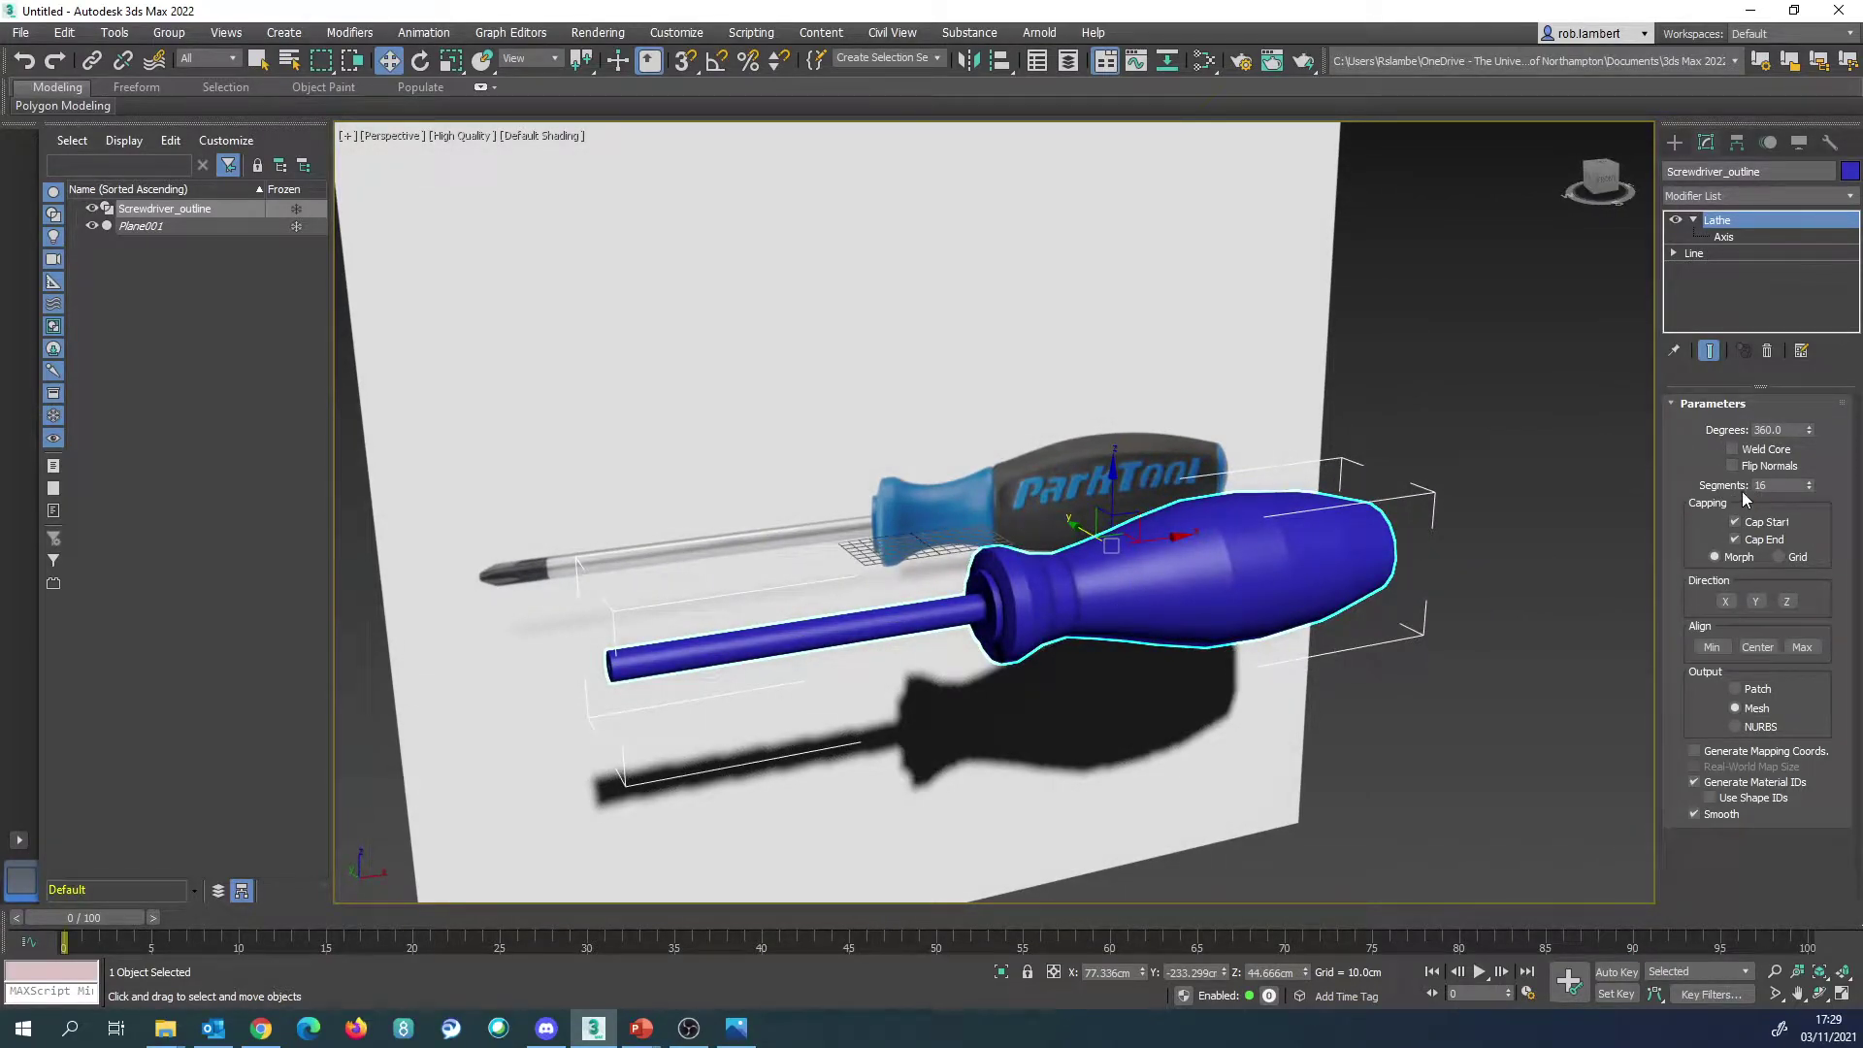
Step: Display edged faces on the model and set the Lathe segments to 12
mouse_move(1141, 493)
middle_down()
mouse_move(1248, 463)
mouse_move(1314, 482)
mouse_move(1294, 533)
mouse_move(1165, 527)
middle_up()
key(F4)
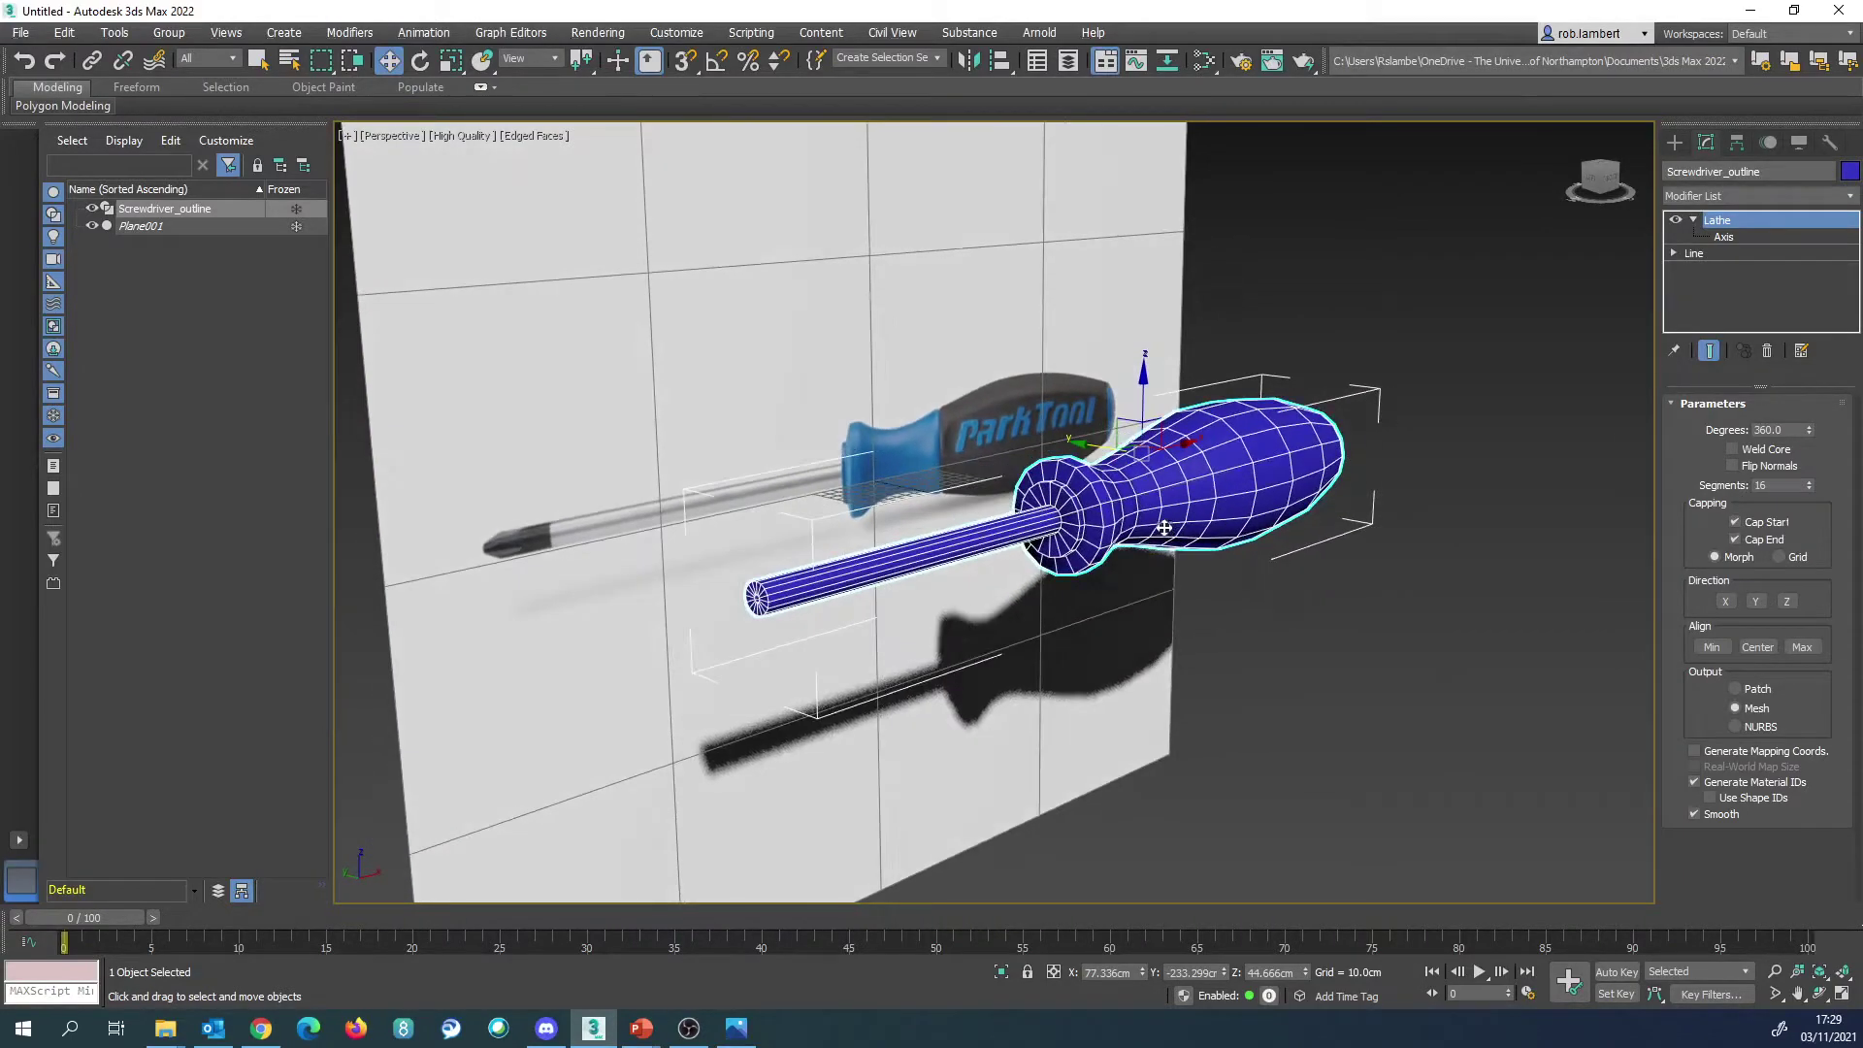
click(1809, 488)
click(1809, 488)
click(1809, 488)
click(1809, 488)
alt+middle_drag(1192, 509, 1148, 487)
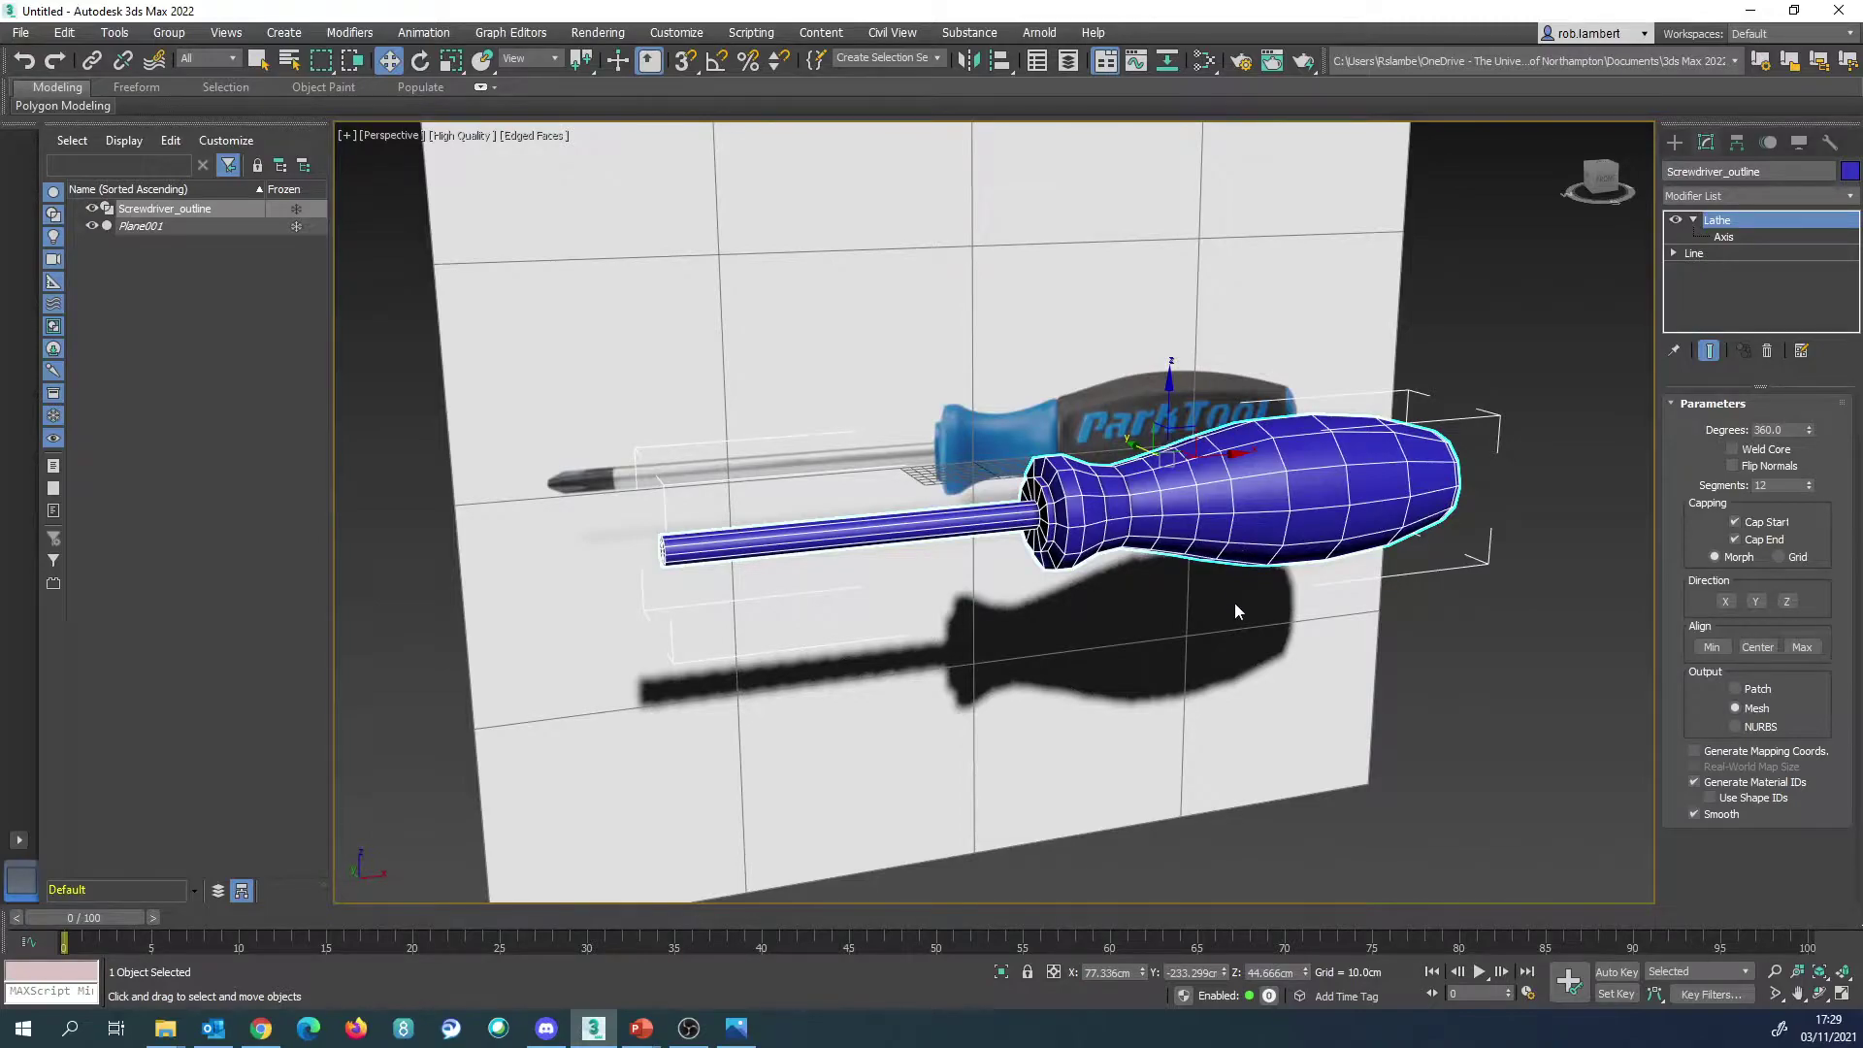
Step: Examine the handle's butt end and the shaft's end cap of the lathed screwdriver for gaps at the centre
mouse_move(1073, 546)
alt+middle_down()
mouse_move(1245, 483)
mouse_move(1070, 517)
alt+middle_up()
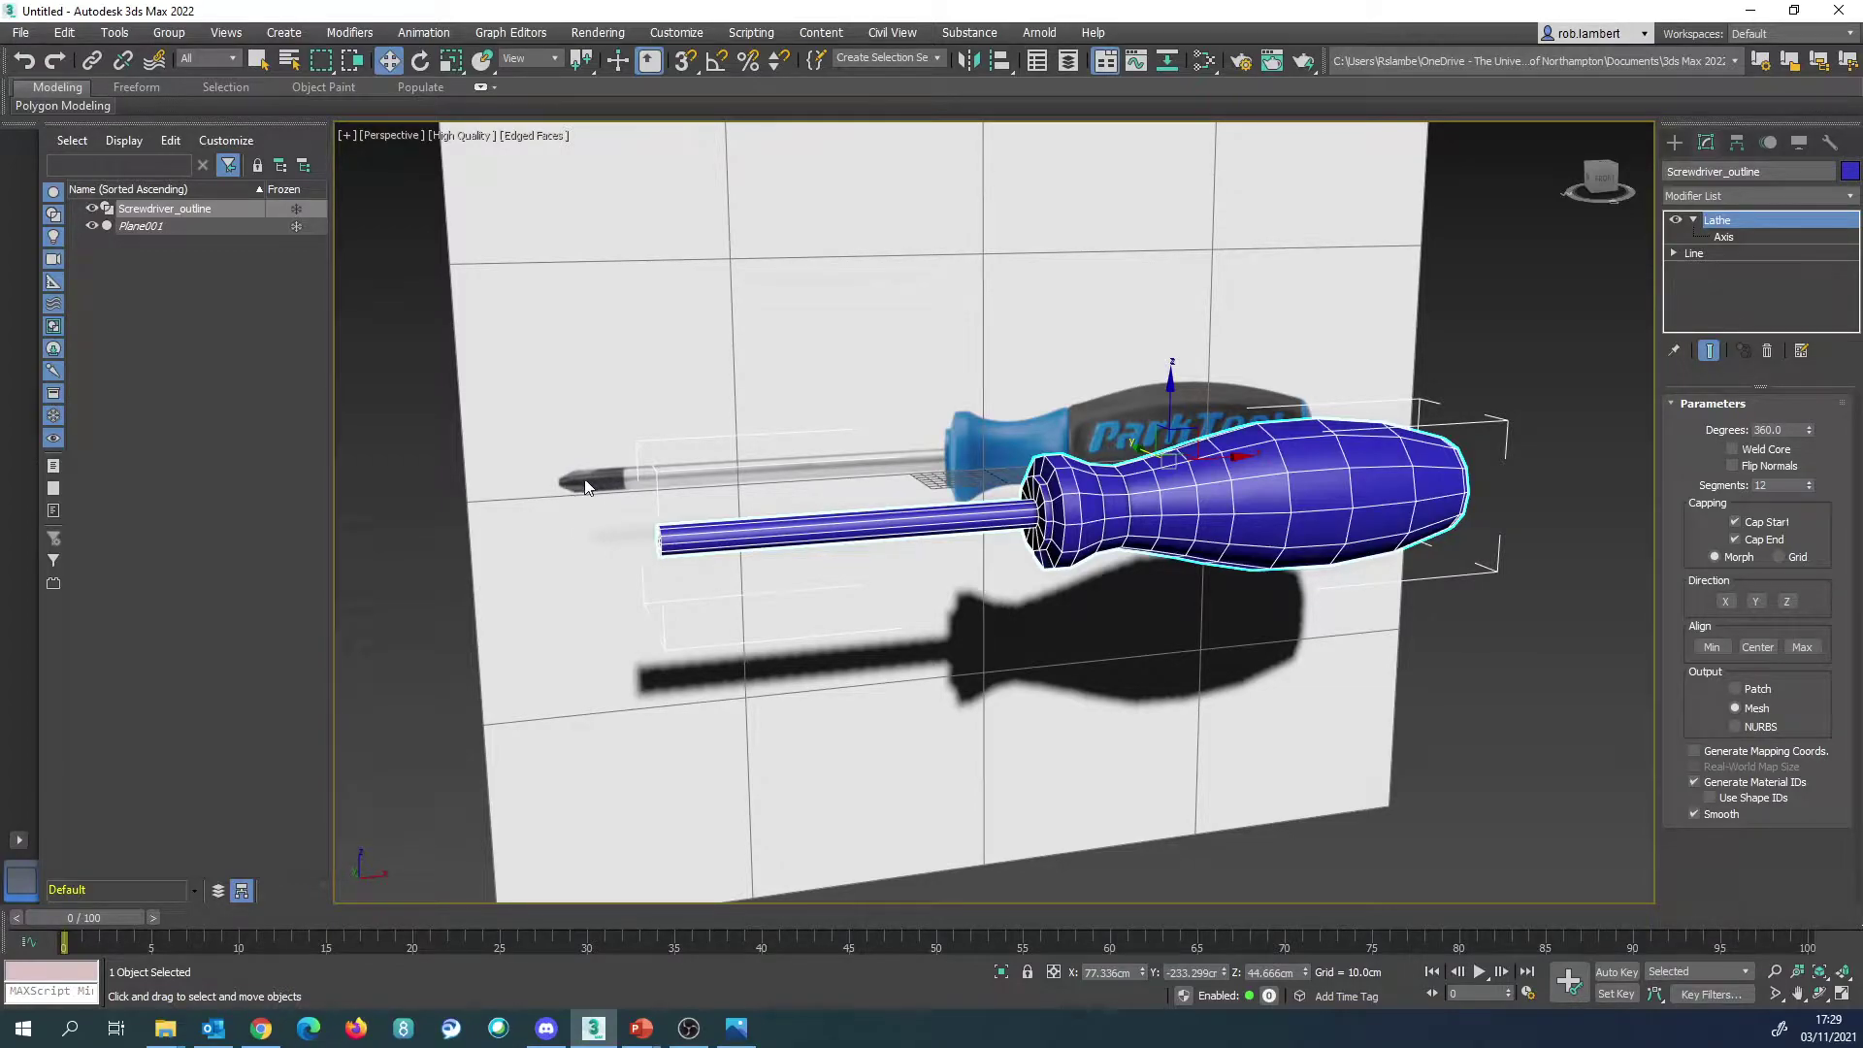
alt+middle_drag(1129, 540, 1111, 578)
scroll(1112, 578, up, 5)
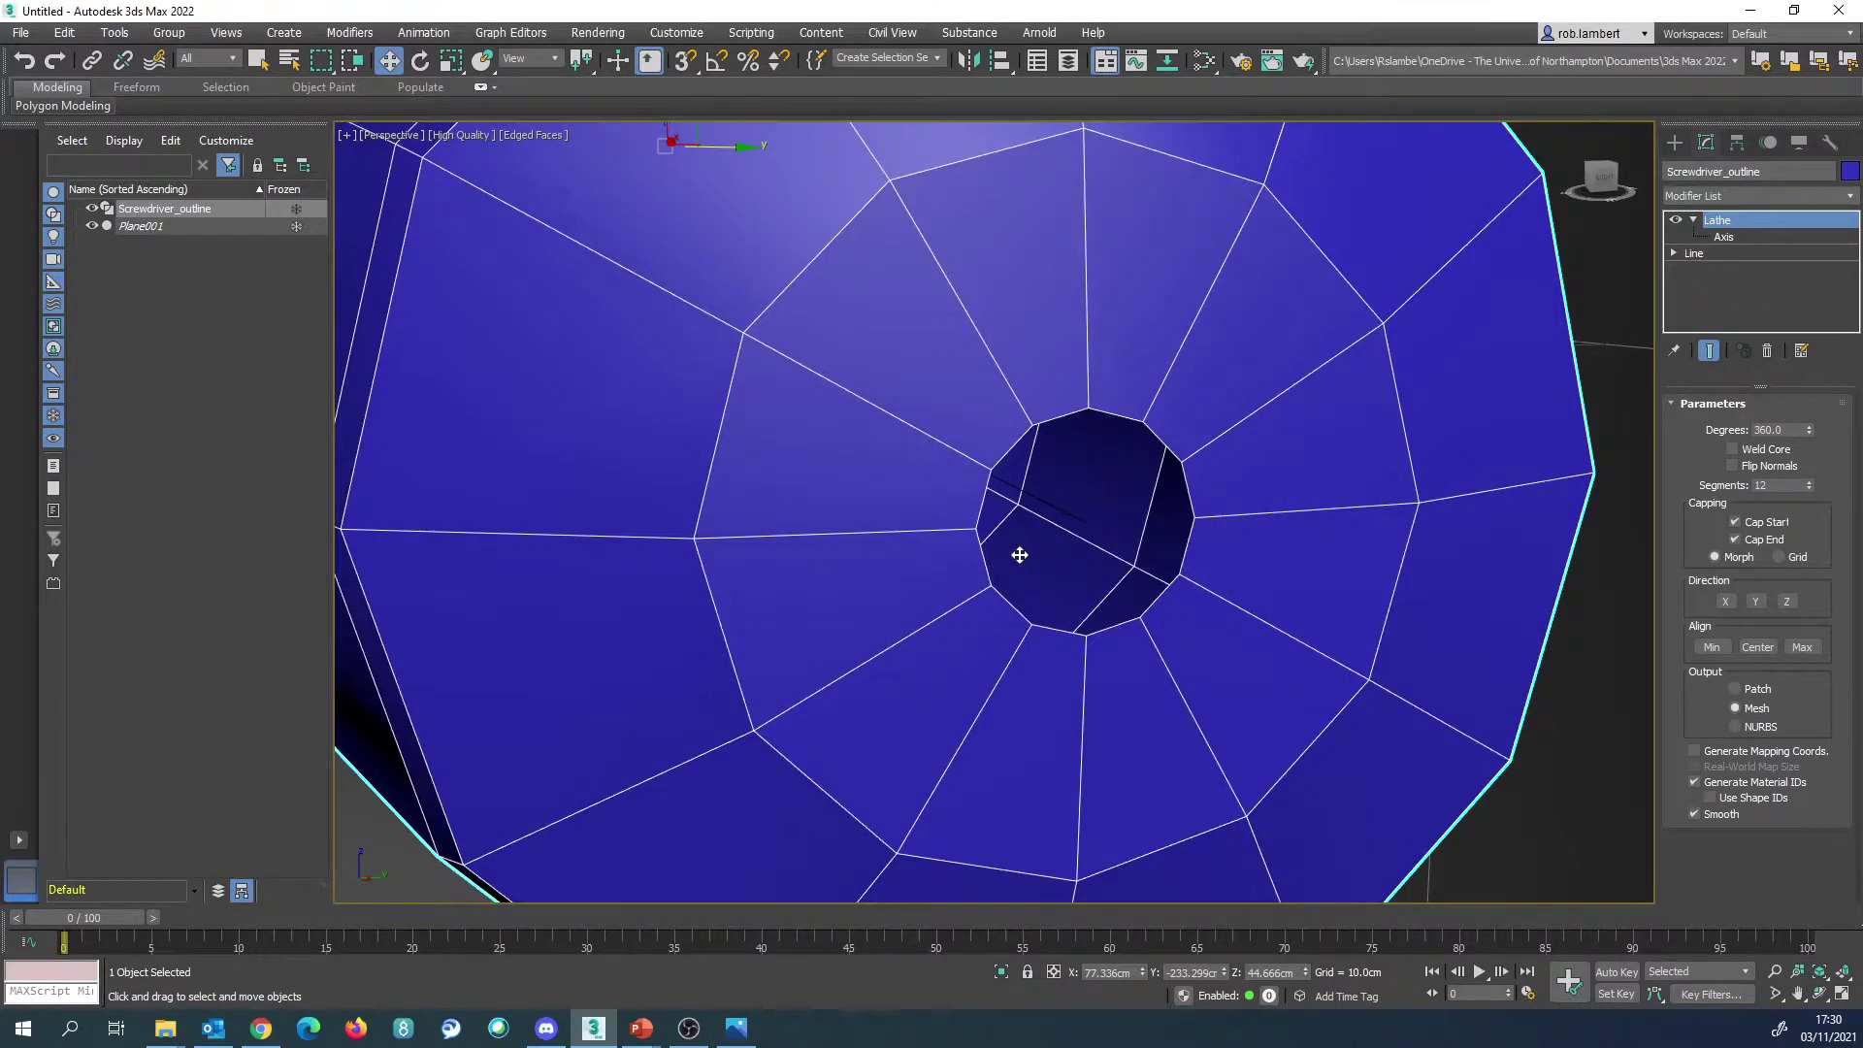
scroll(1019, 550, down, 3)
alt+middle_drag(868, 516, 1010, 524)
scroll(846, 526, down, 4)
alt+middle_drag(708, 516, 804, 505)
scroll(804, 506, up, 5)
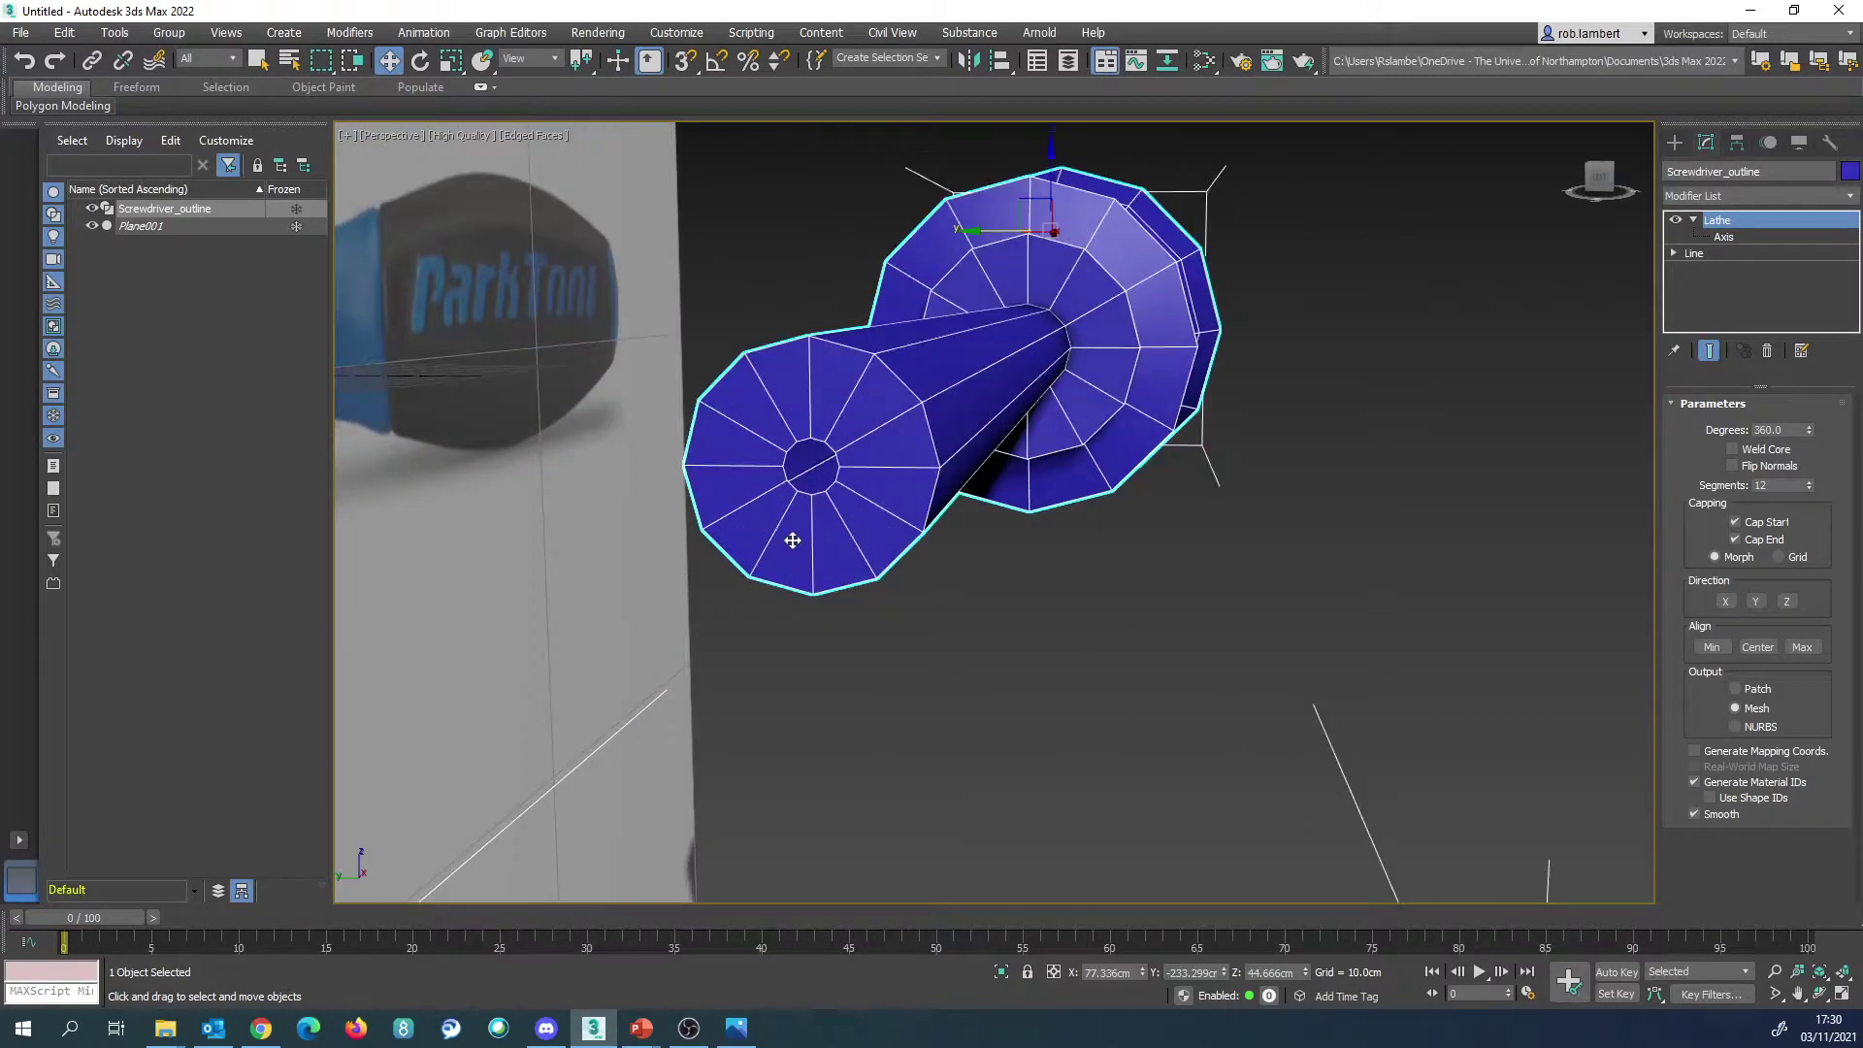
scroll(903, 450, down, 3)
alt+middle_drag(949, 448, 1182, 464)
alt+middle_drag(1268, 510, 1257, 456)
Step: Try the Lathe with only 6 segments and compare the faceted shape with the reference image
mouse_move(1813, 486)
mouse_down()
mouse_move(1811, 437)
mouse_move(1813, 500)
mouse_move(1813, 482)
mouse_up()
alt+middle_drag(1262, 466, 1100, 518)
click(1811, 489)
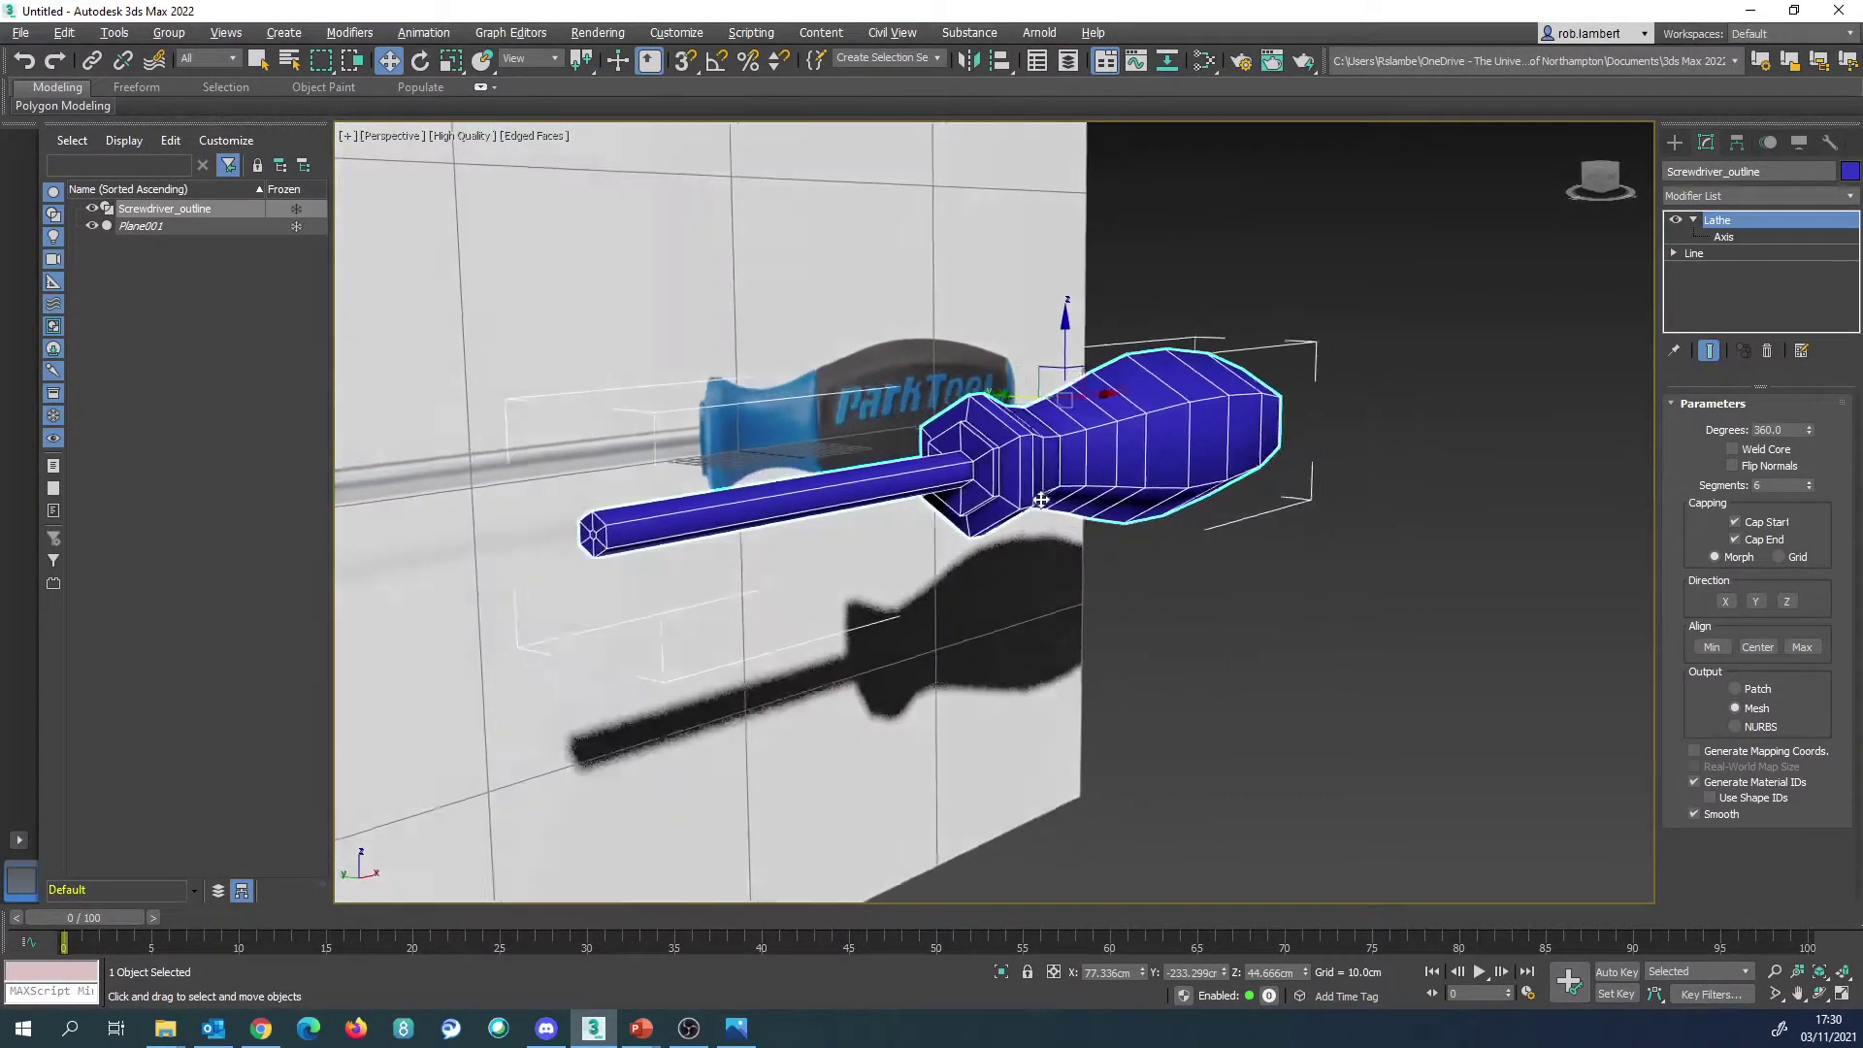
scroll(1100, 517, down, 5)
scroll(982, 502, up, 6)
alt+middle_drag(982, 503, 960, 502)
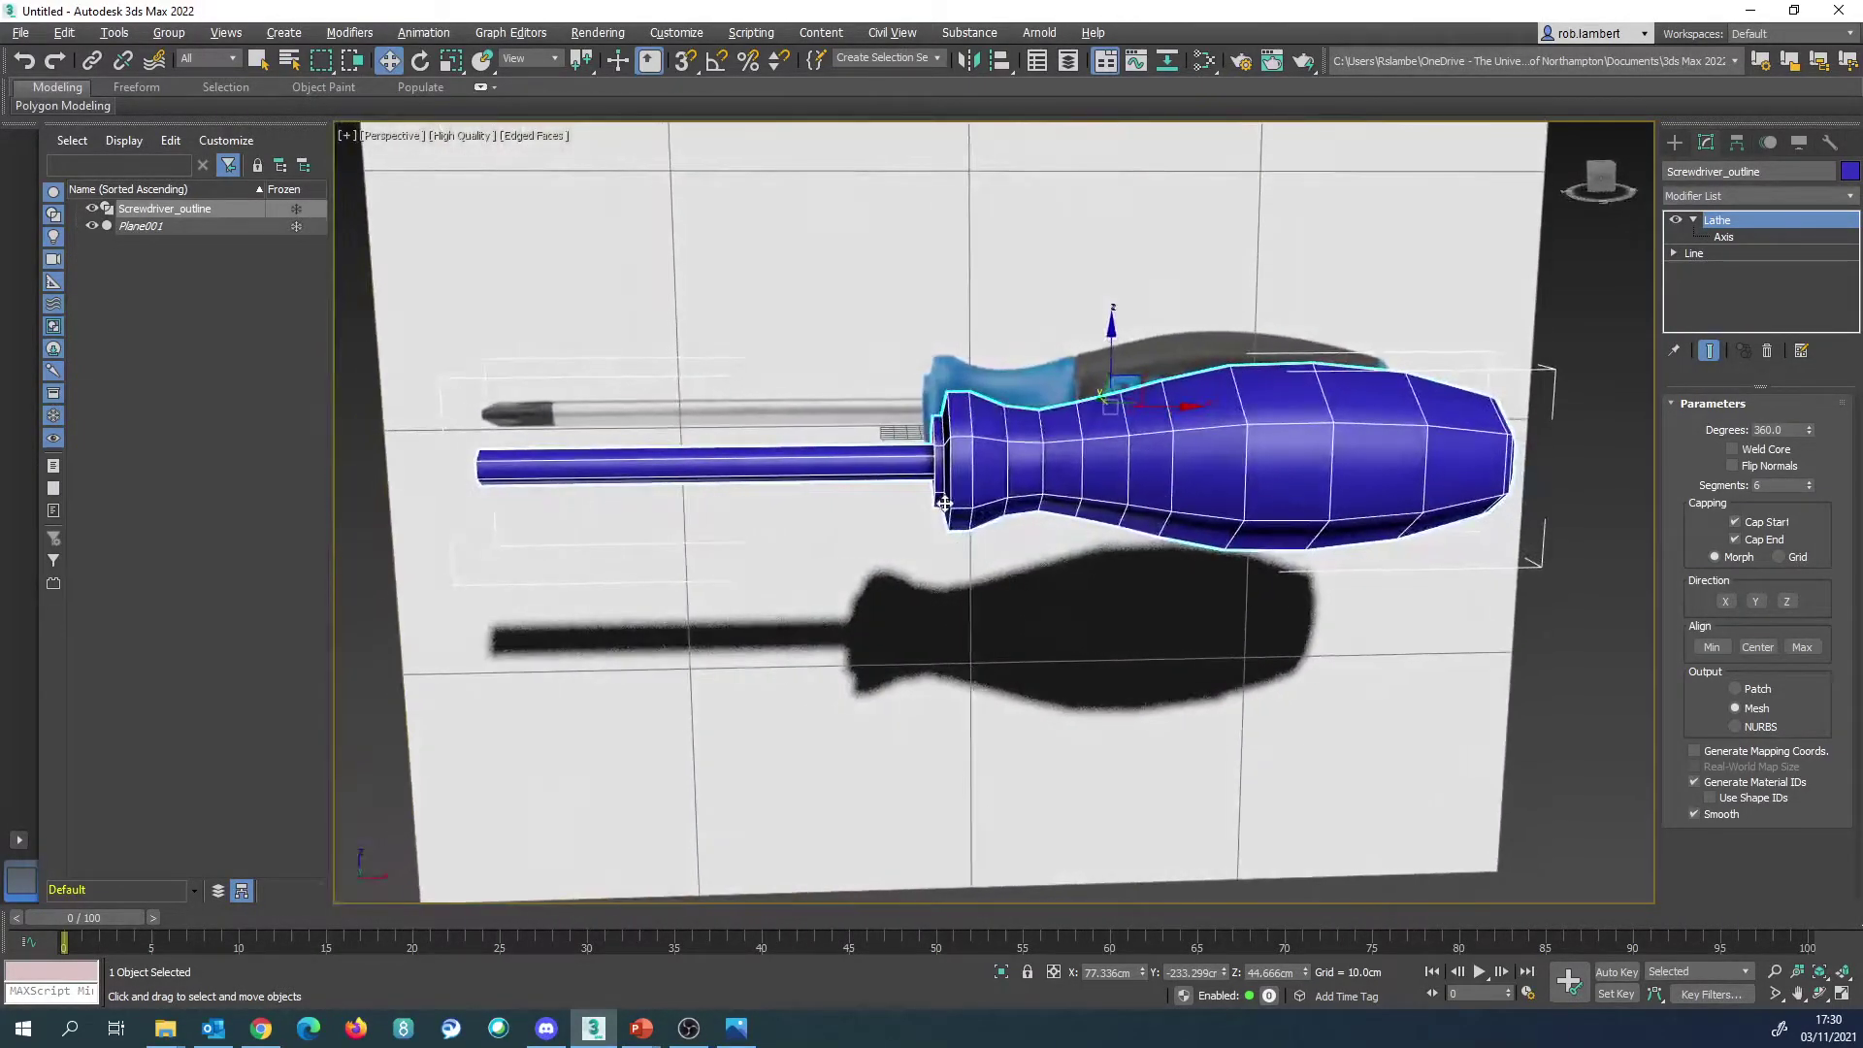
Step: Set the Lathe segments back to 12
click(1809, 481)
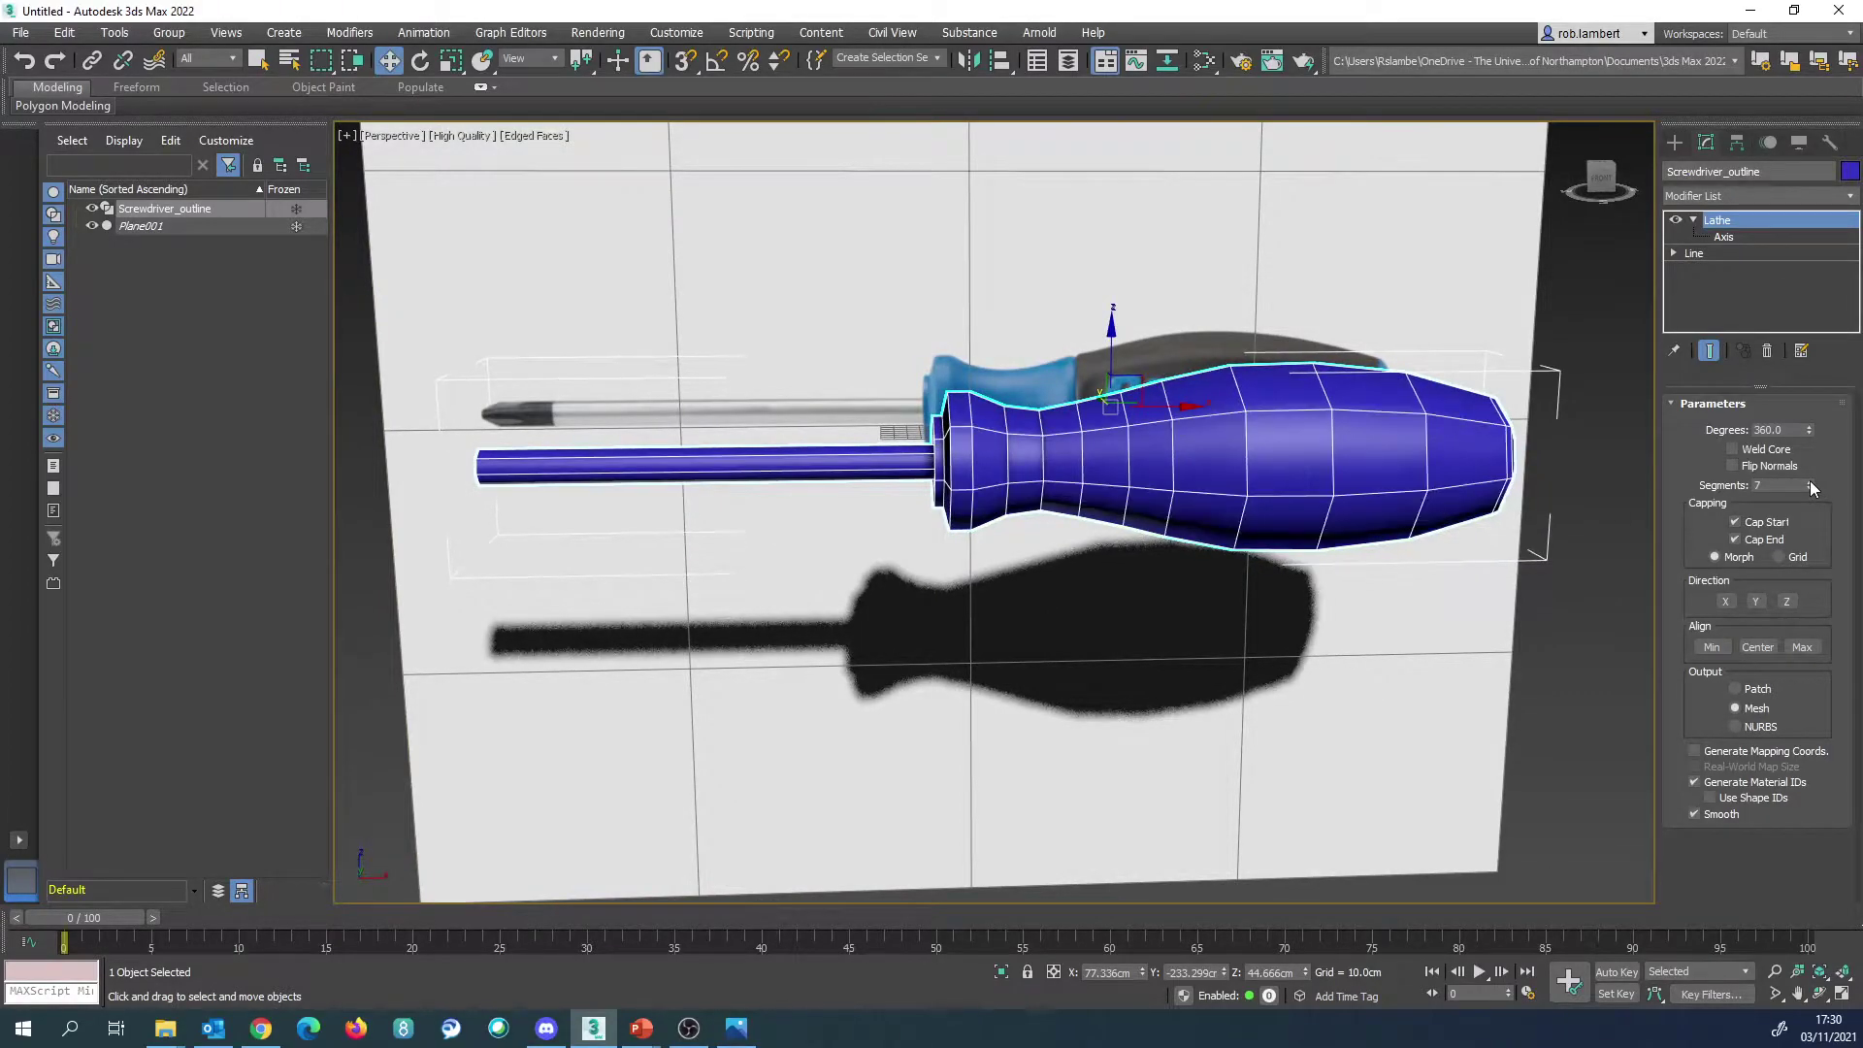
click(1809, 481)
click(1809, 482)
click(1809, 482)
click(1809, 482)
click(1809, 482)
Step: Switch to the Front view and frame the shaft's end beside the black tip in the reference image
middle_drag(418, 469, 648, 436)
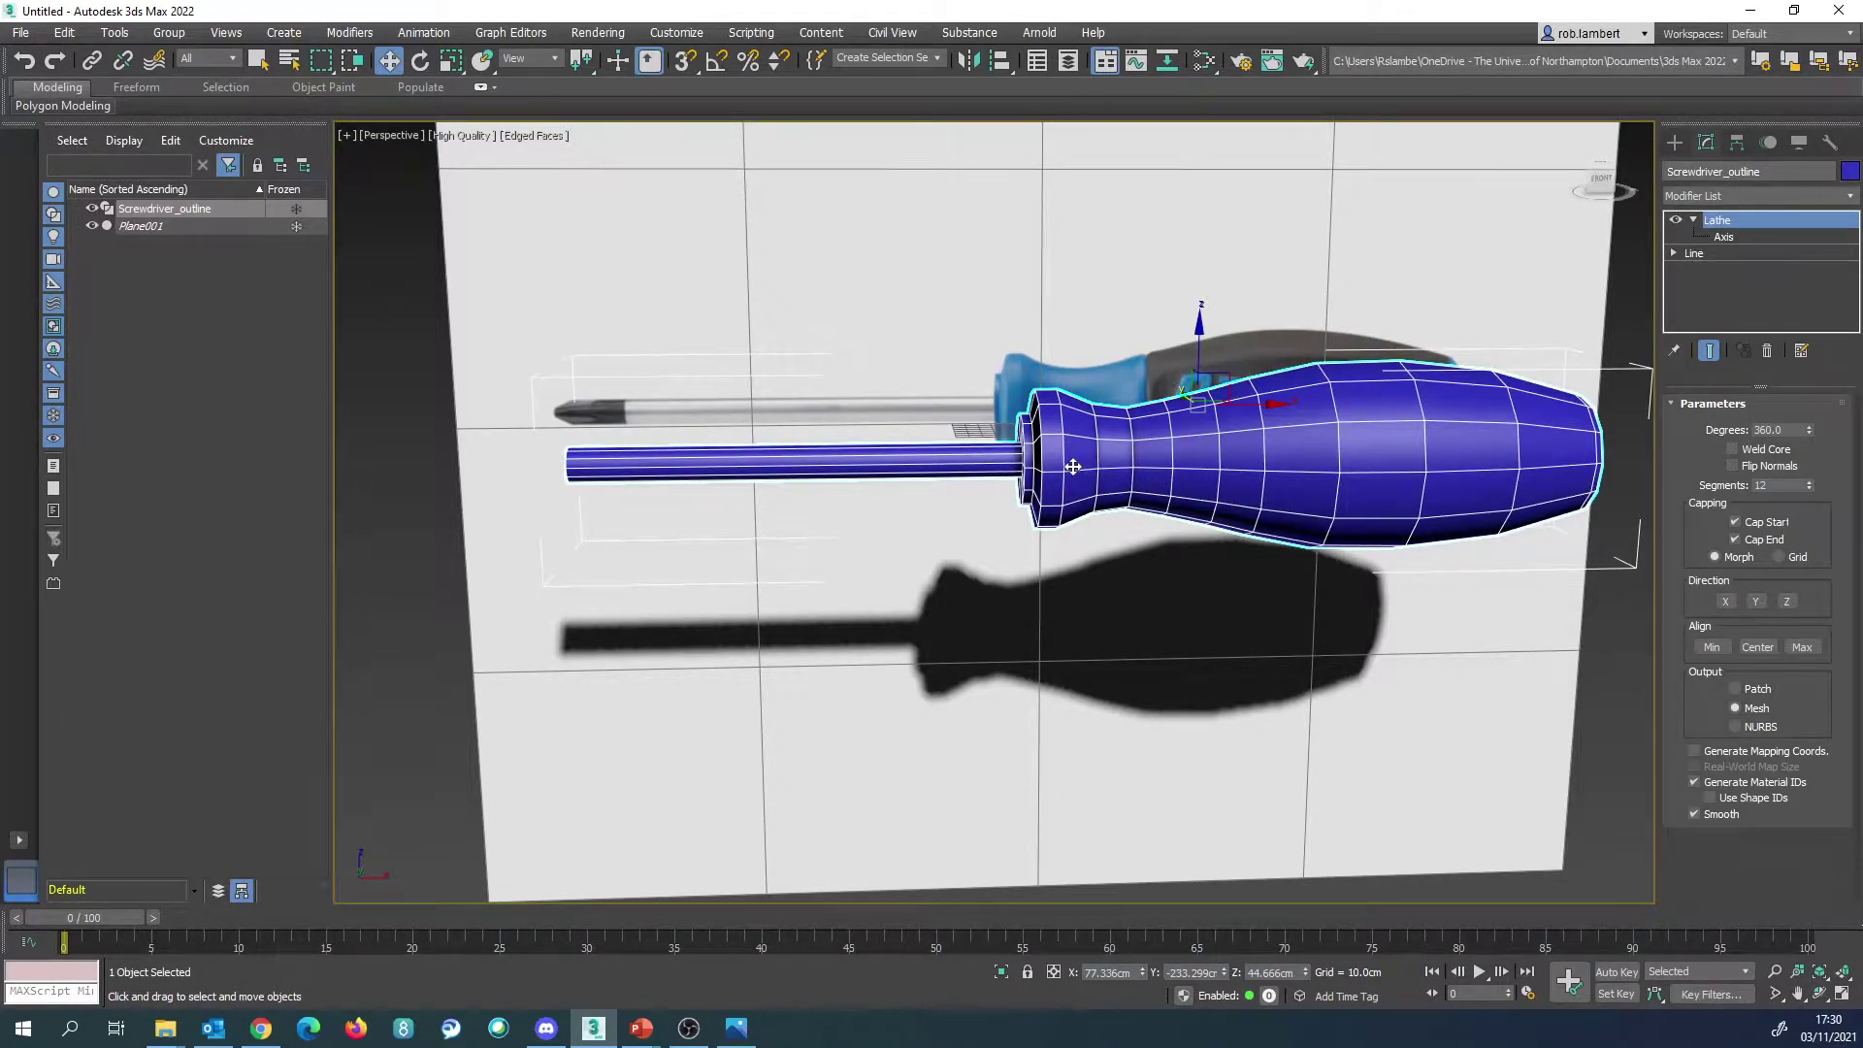
key(f)
scroll(1019, 490, up, 5)
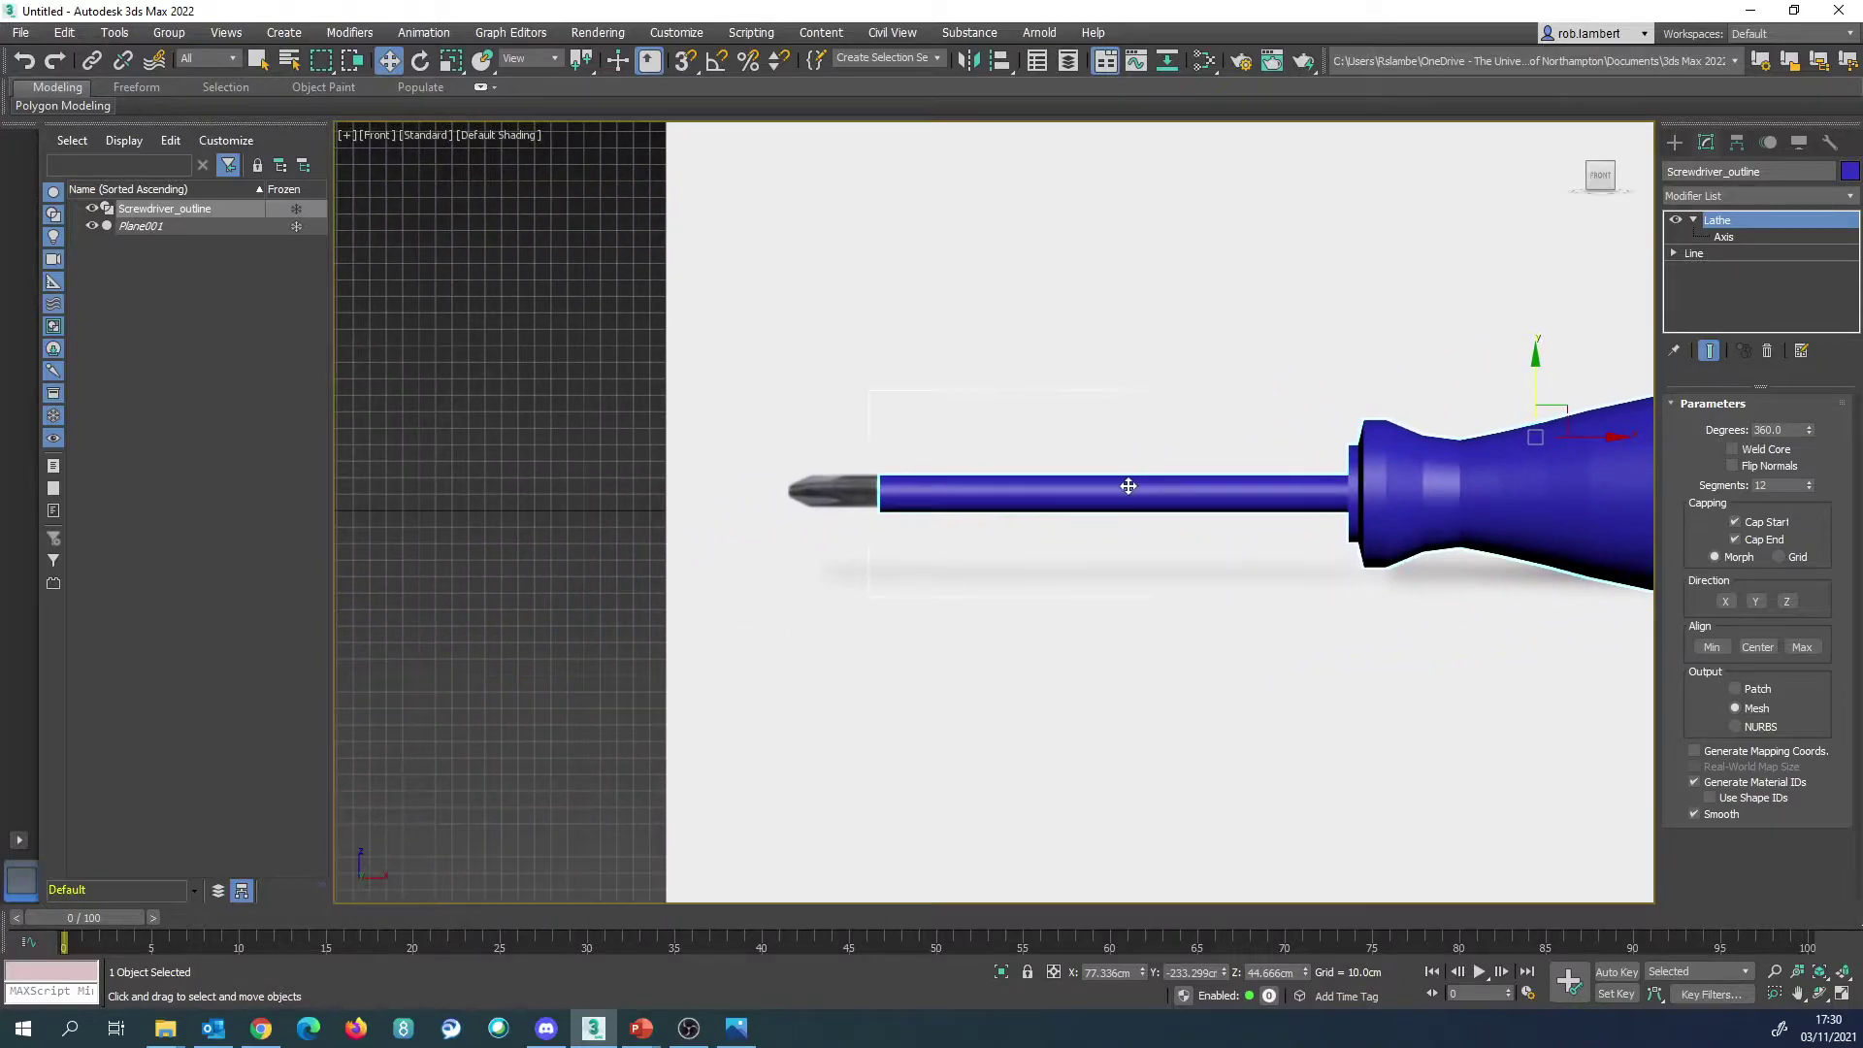
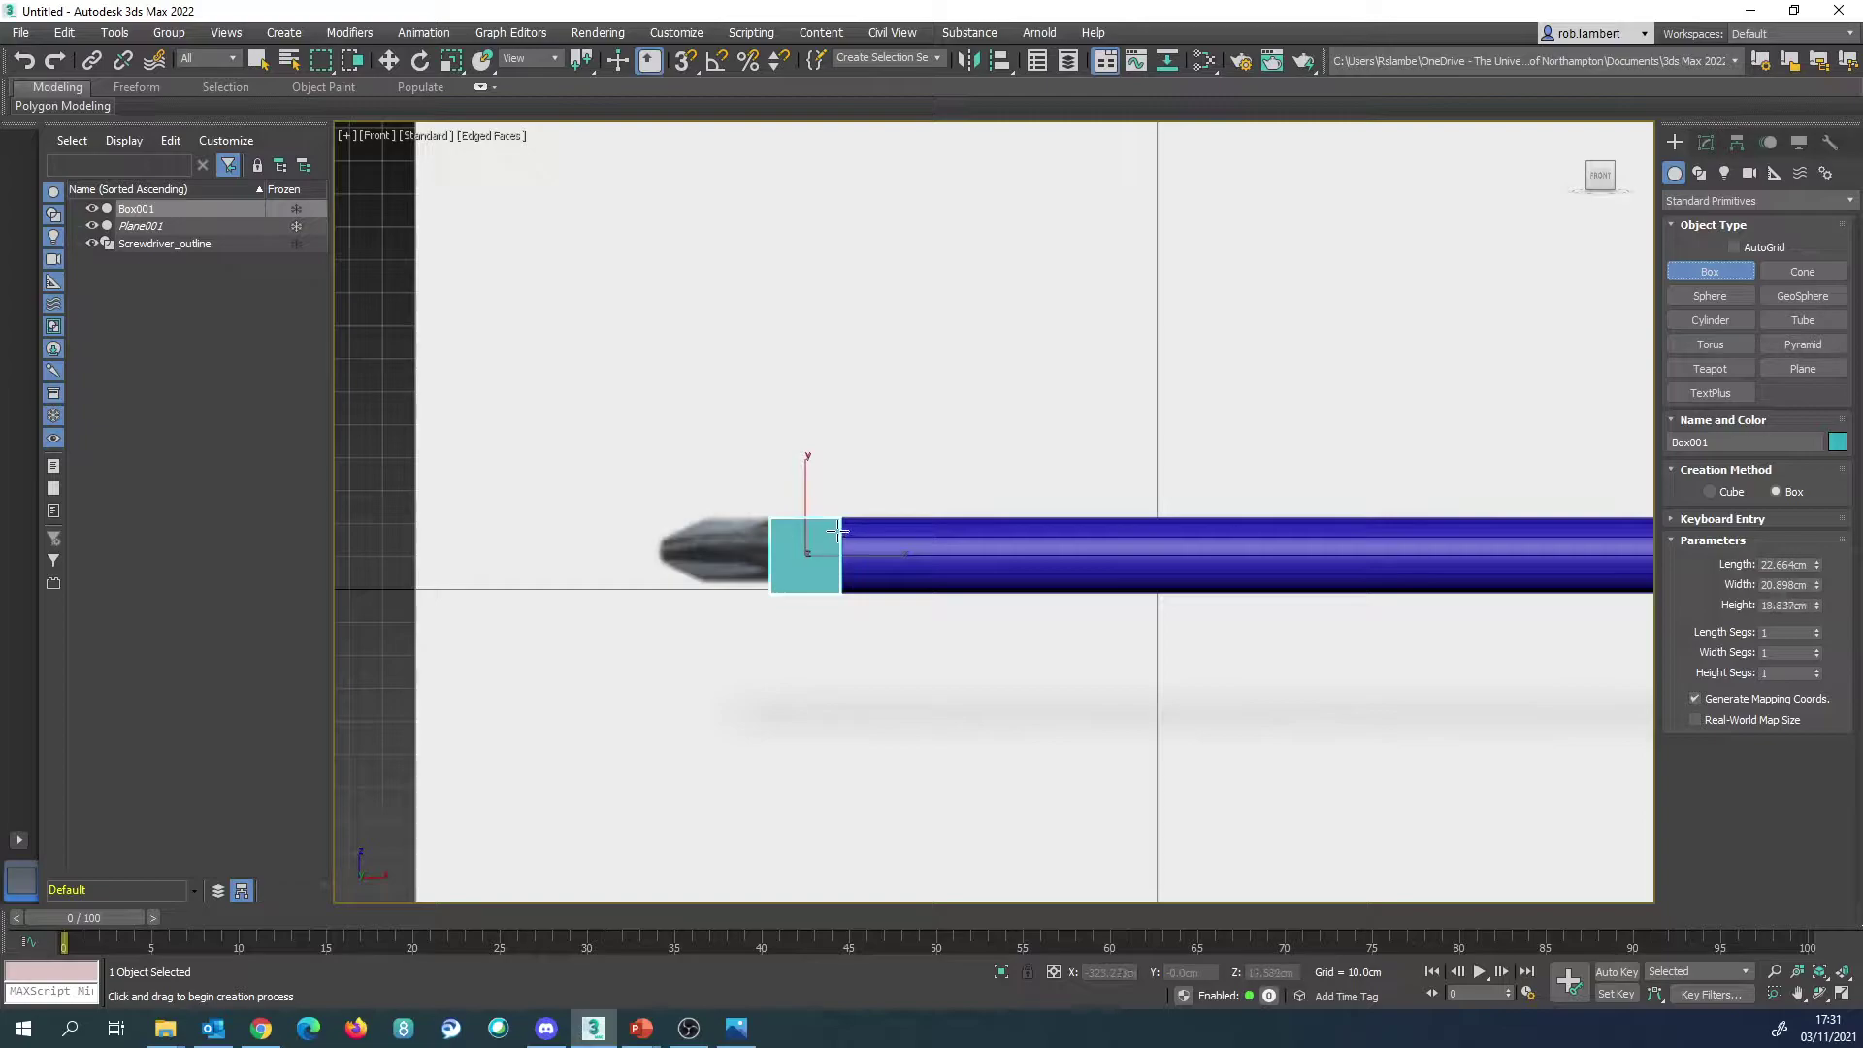
Step: Move the box along the Y axis away from the reference plane, in line with the end of the shaft
key(p)
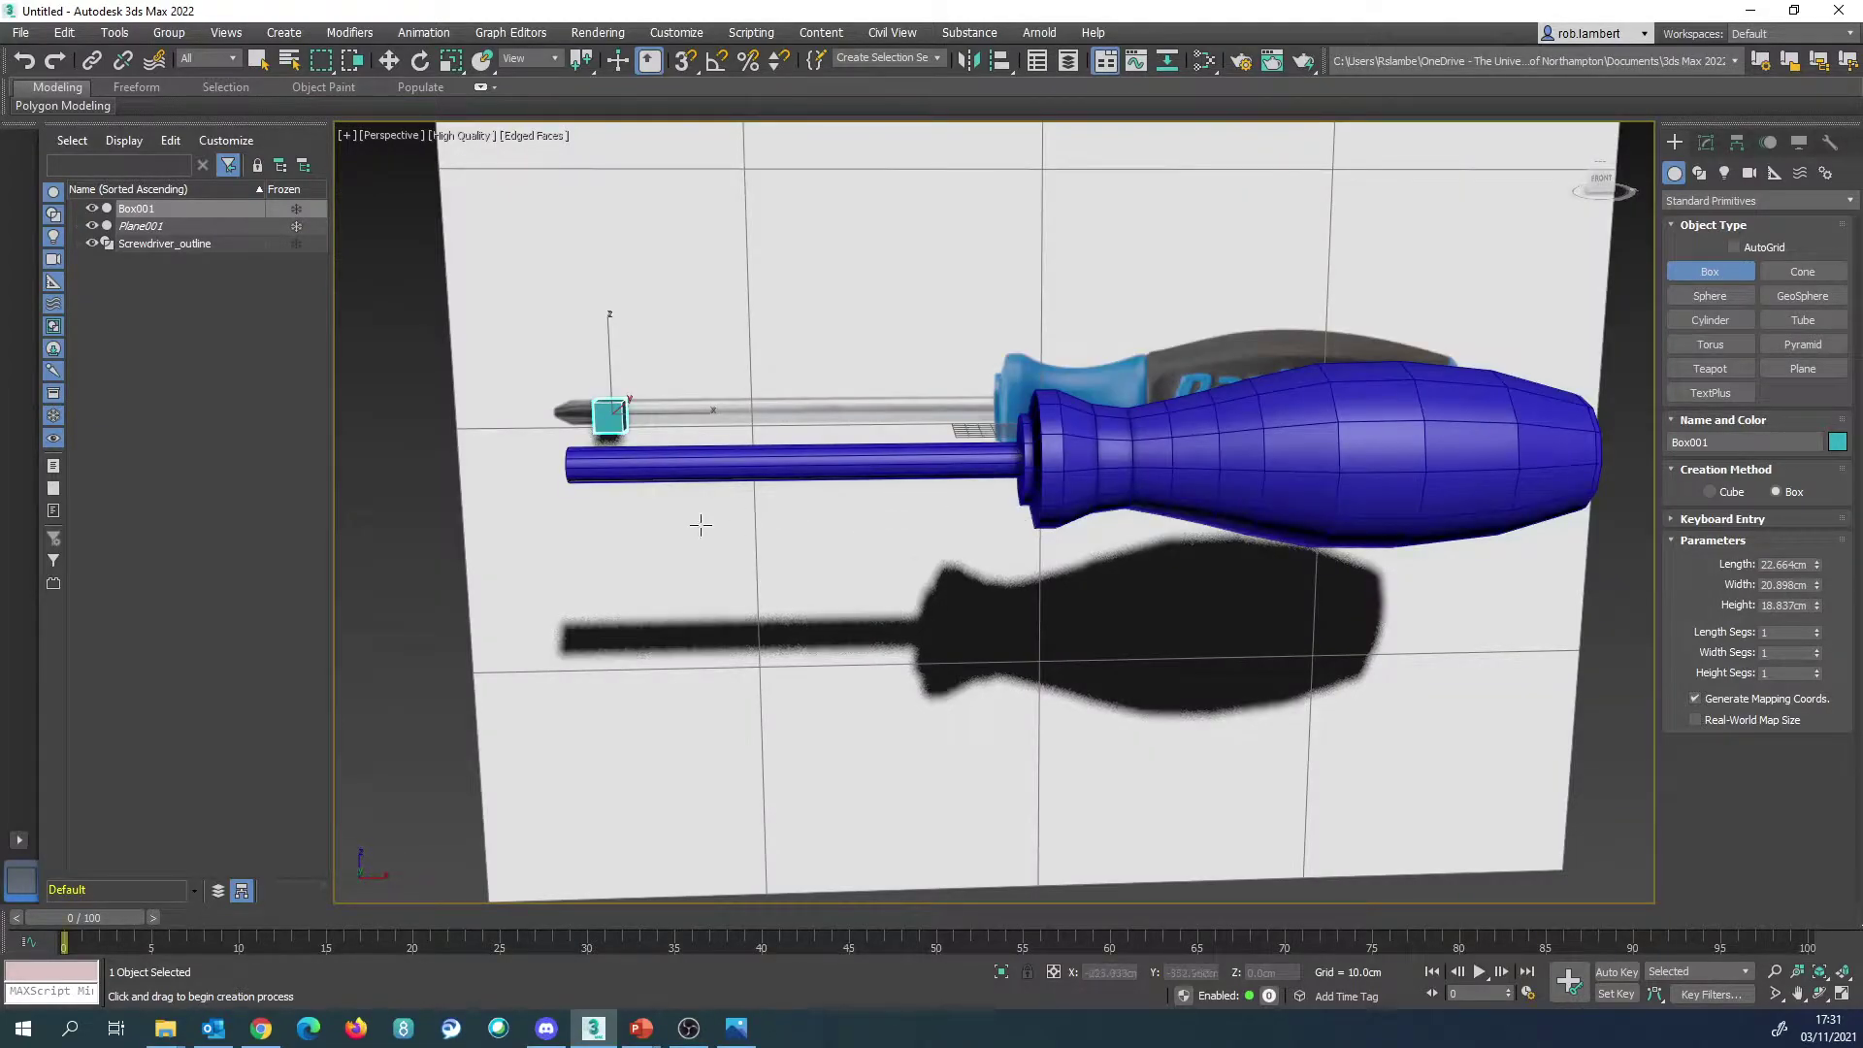
alt+middle_drag(699, 524, 877, 553)
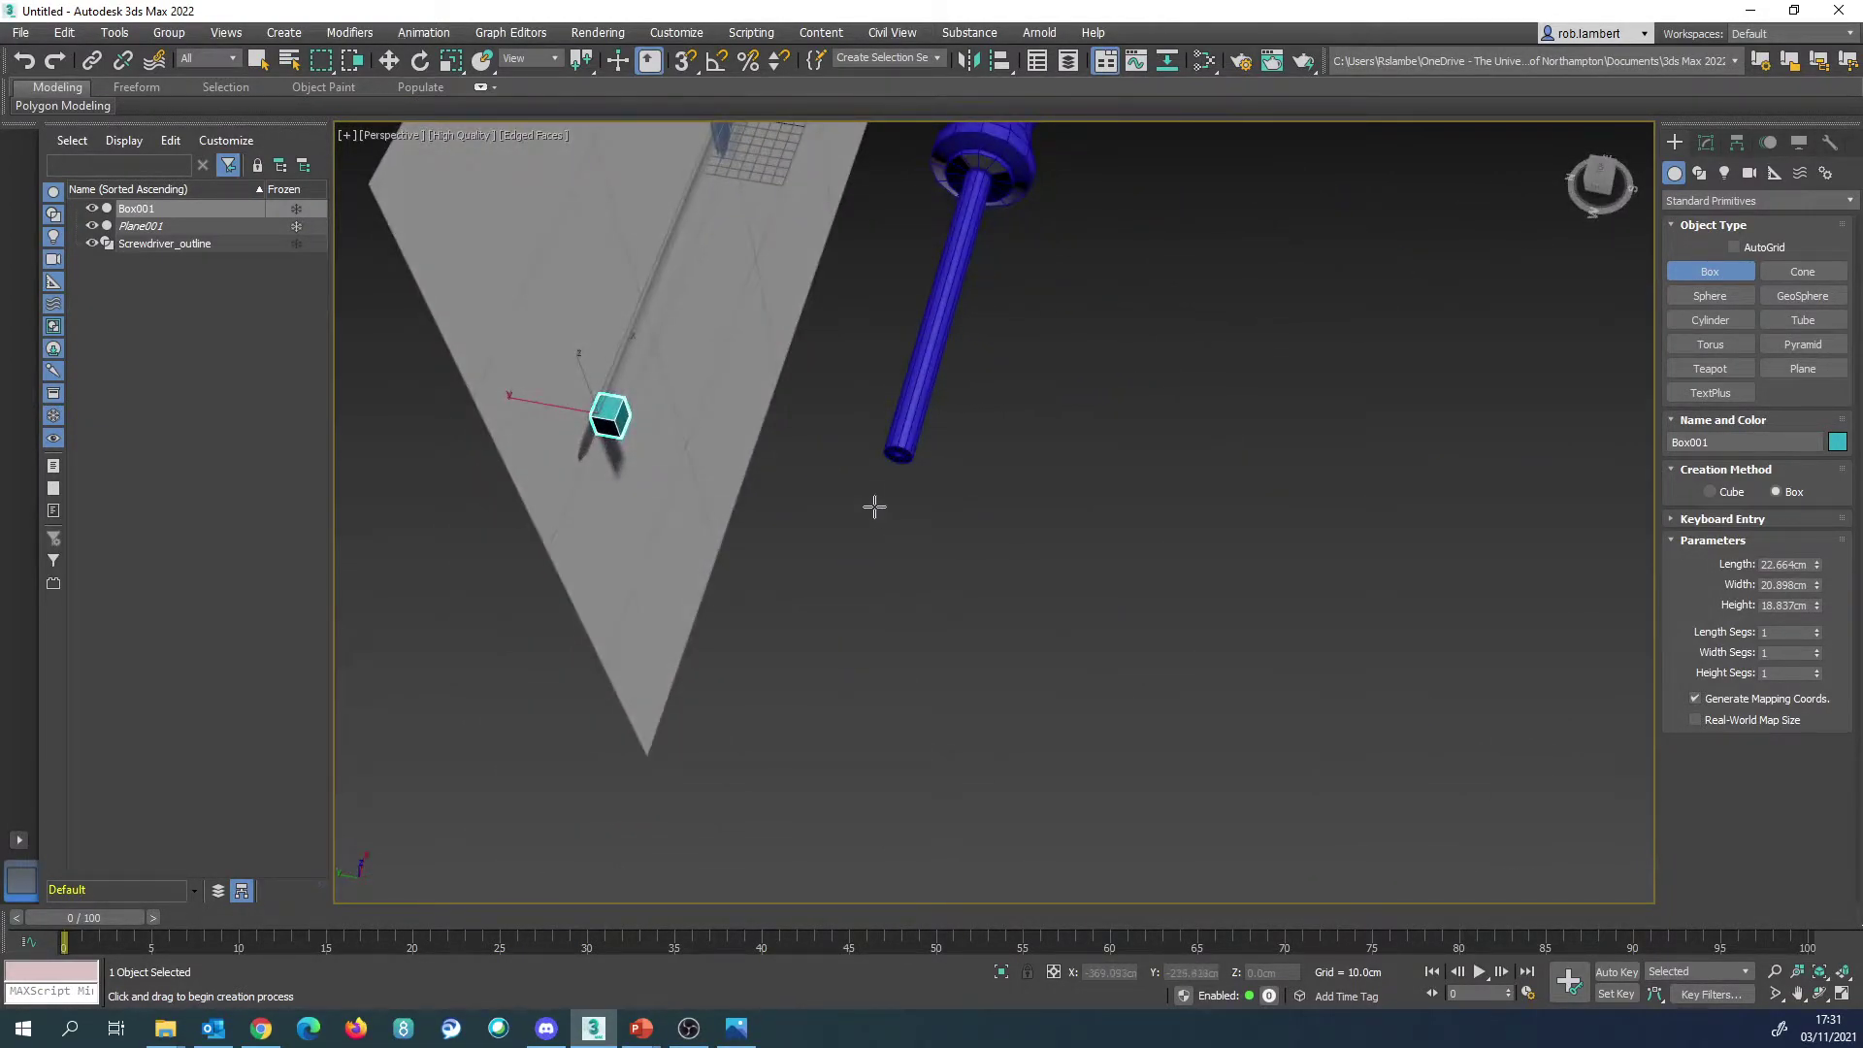
key(w)
drag(544, 403, 820, 471)
Step: Match the box to the shaft's outline in the Top view, setting its width to 21.525 cm and height to 22.372 cm and shifting it slightly along Y
key(t)
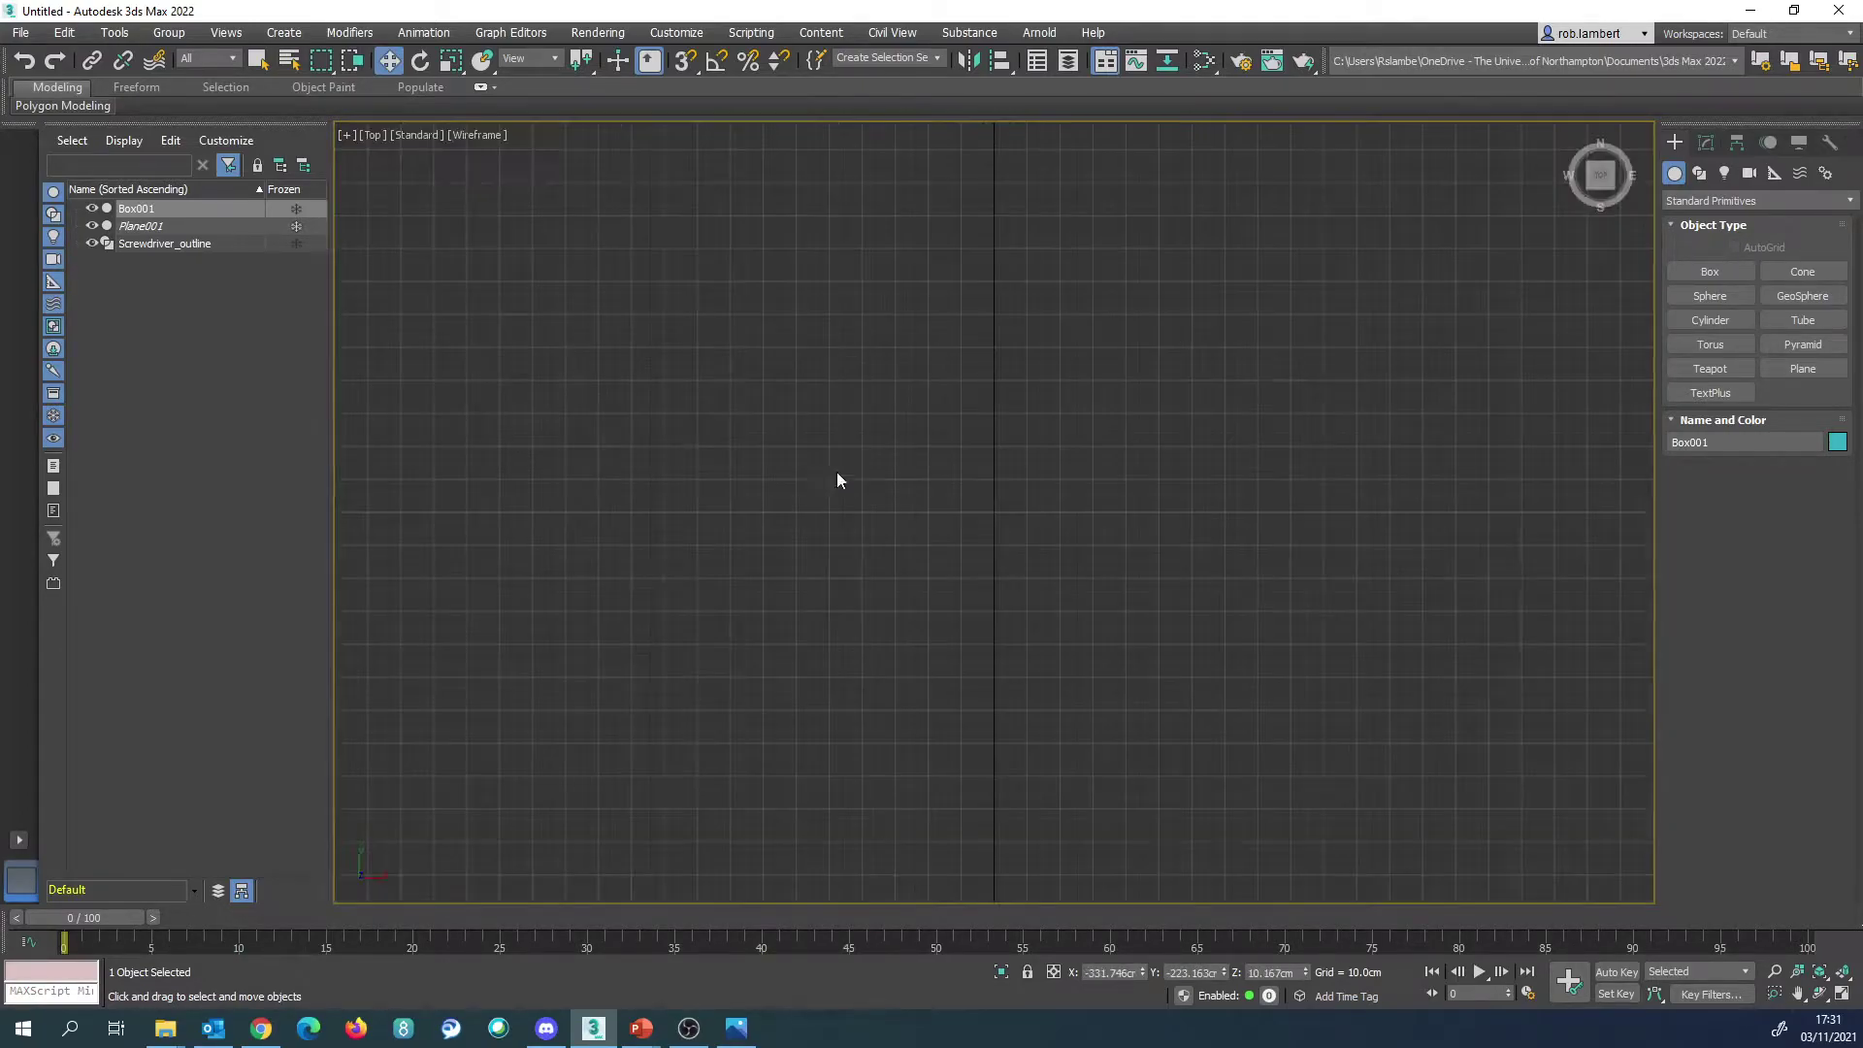
key(z)
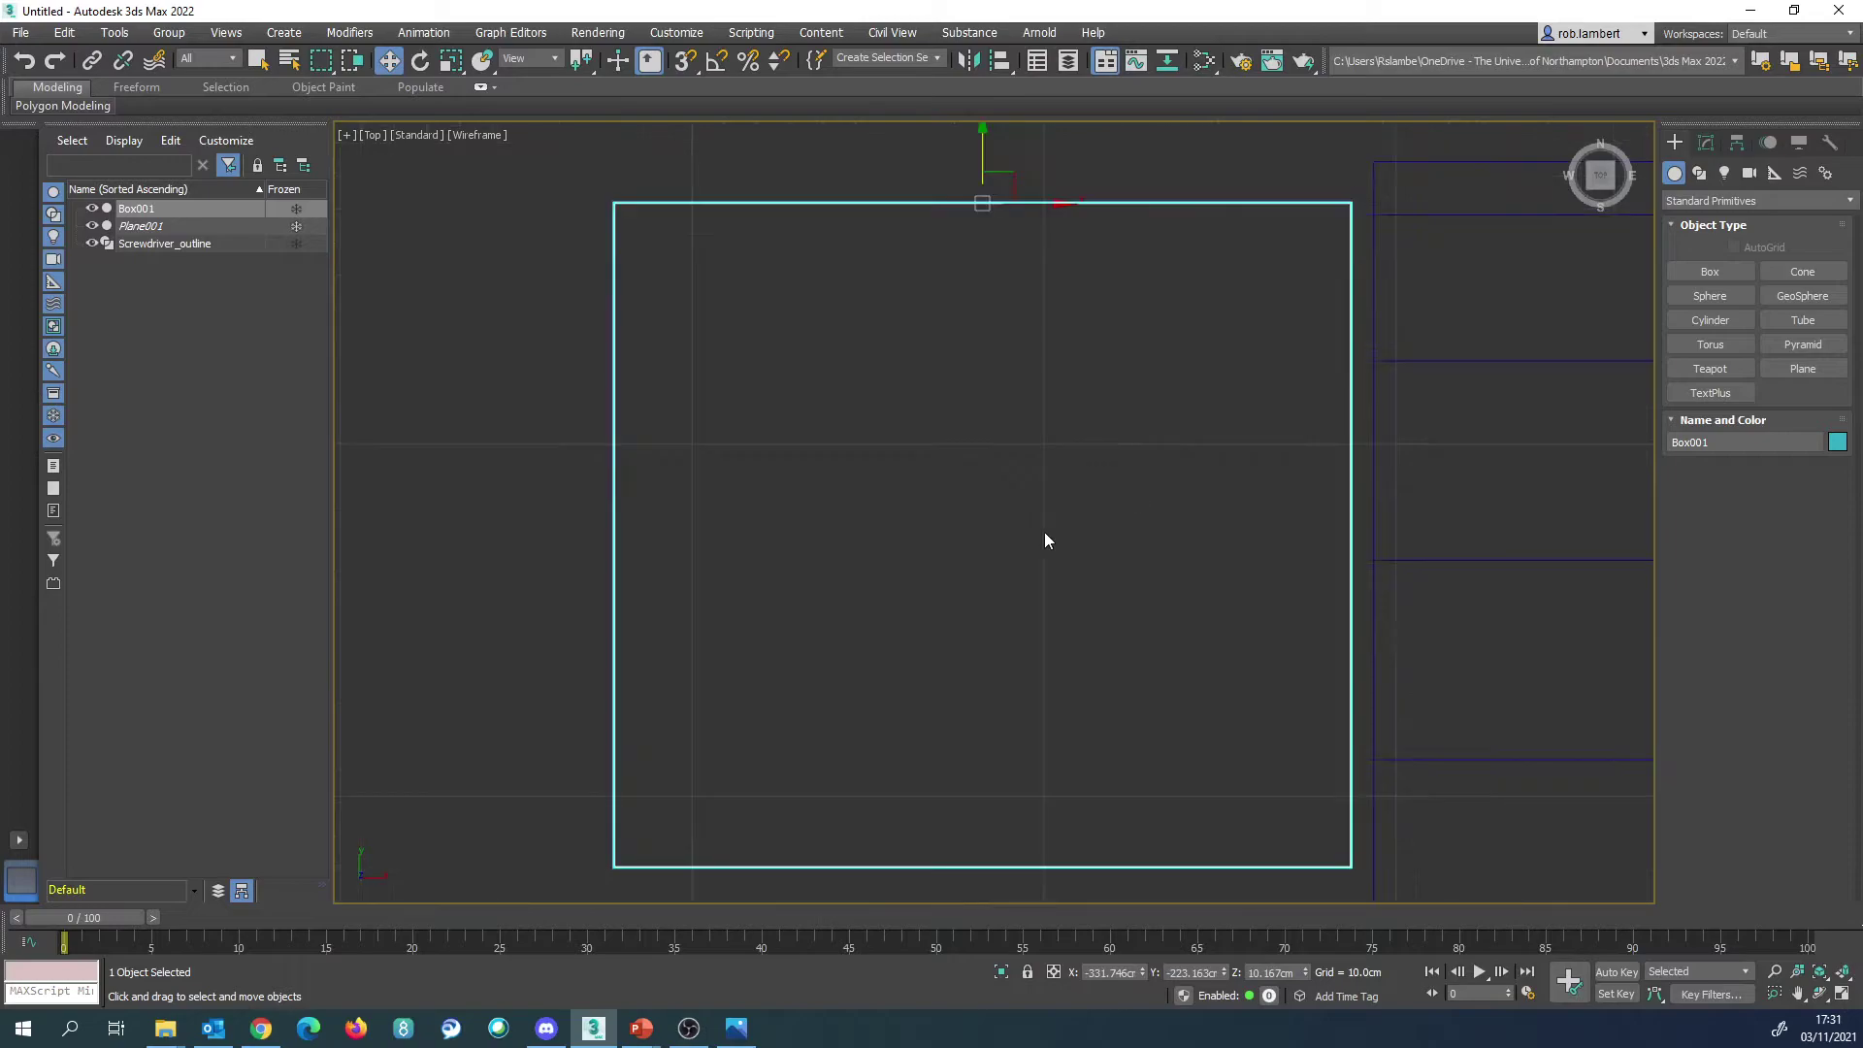
scroll(938, 585, down, 6)
scroll(949, 584, up, 3)
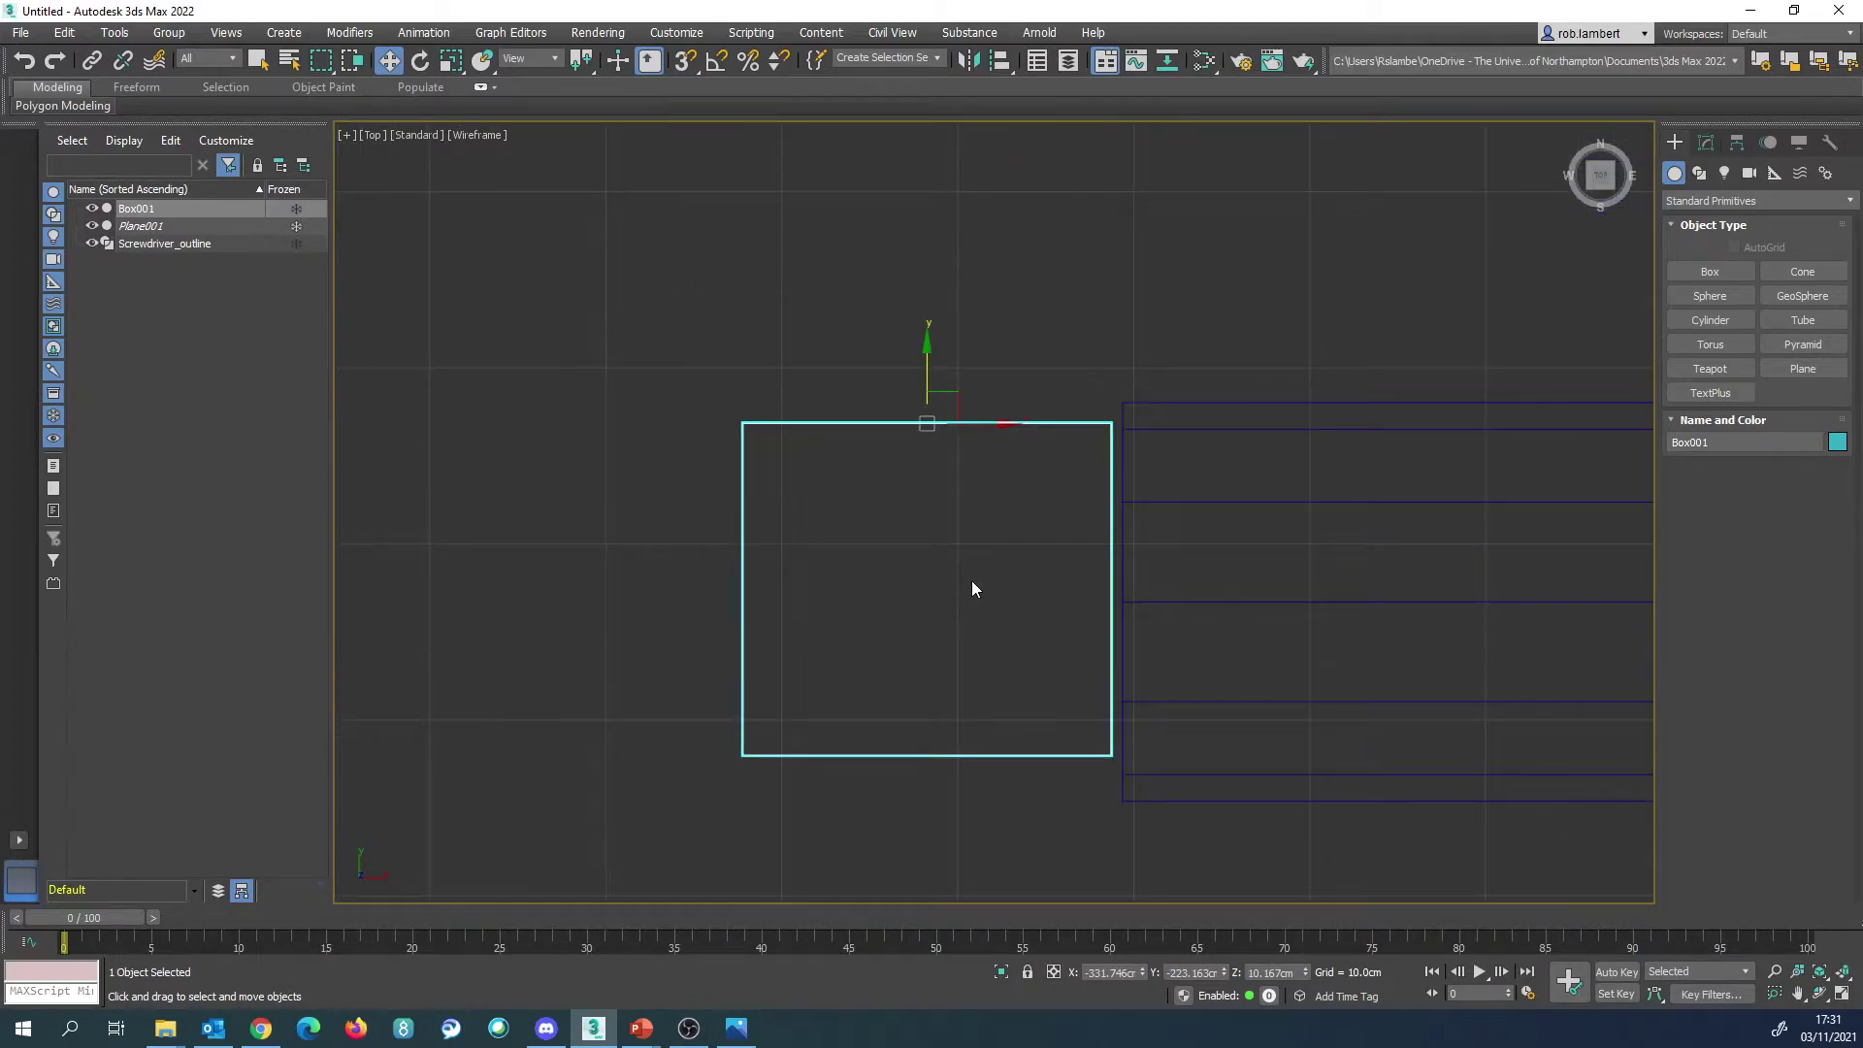
click(1706, 143)
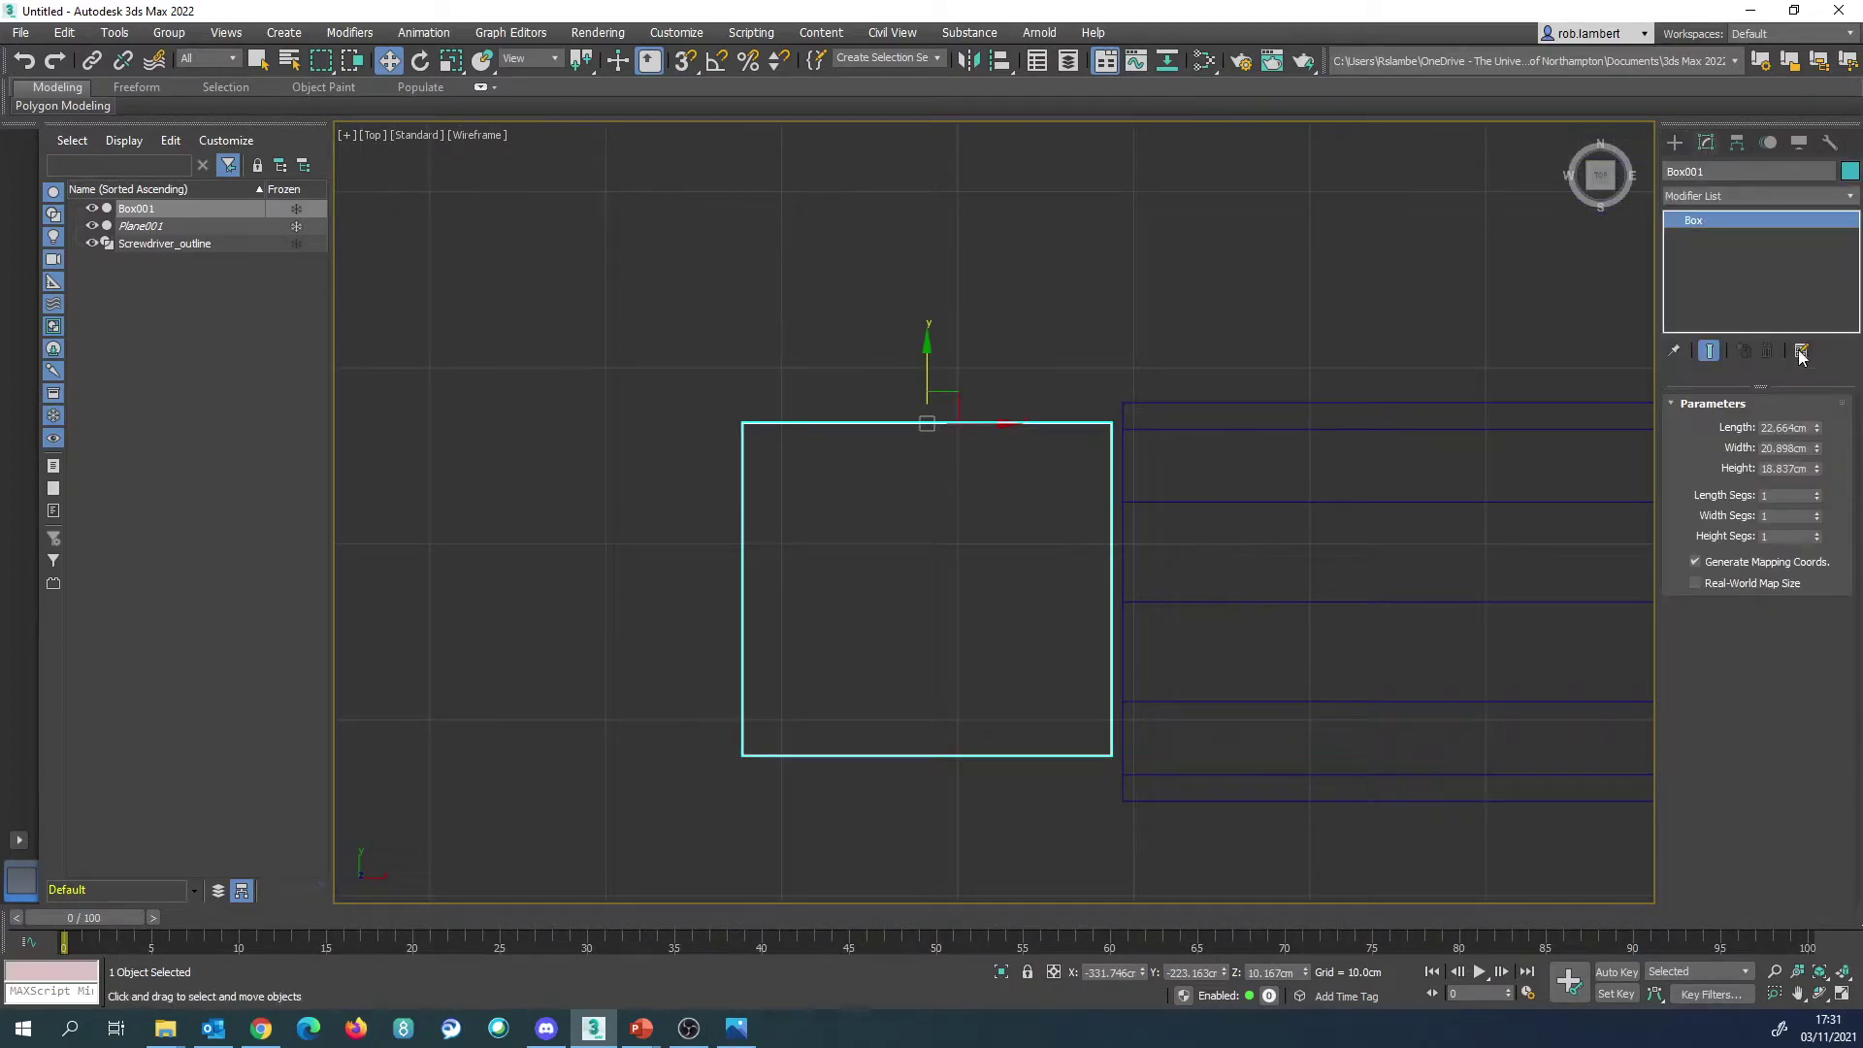
drag(1815, 449, 1817, 453)
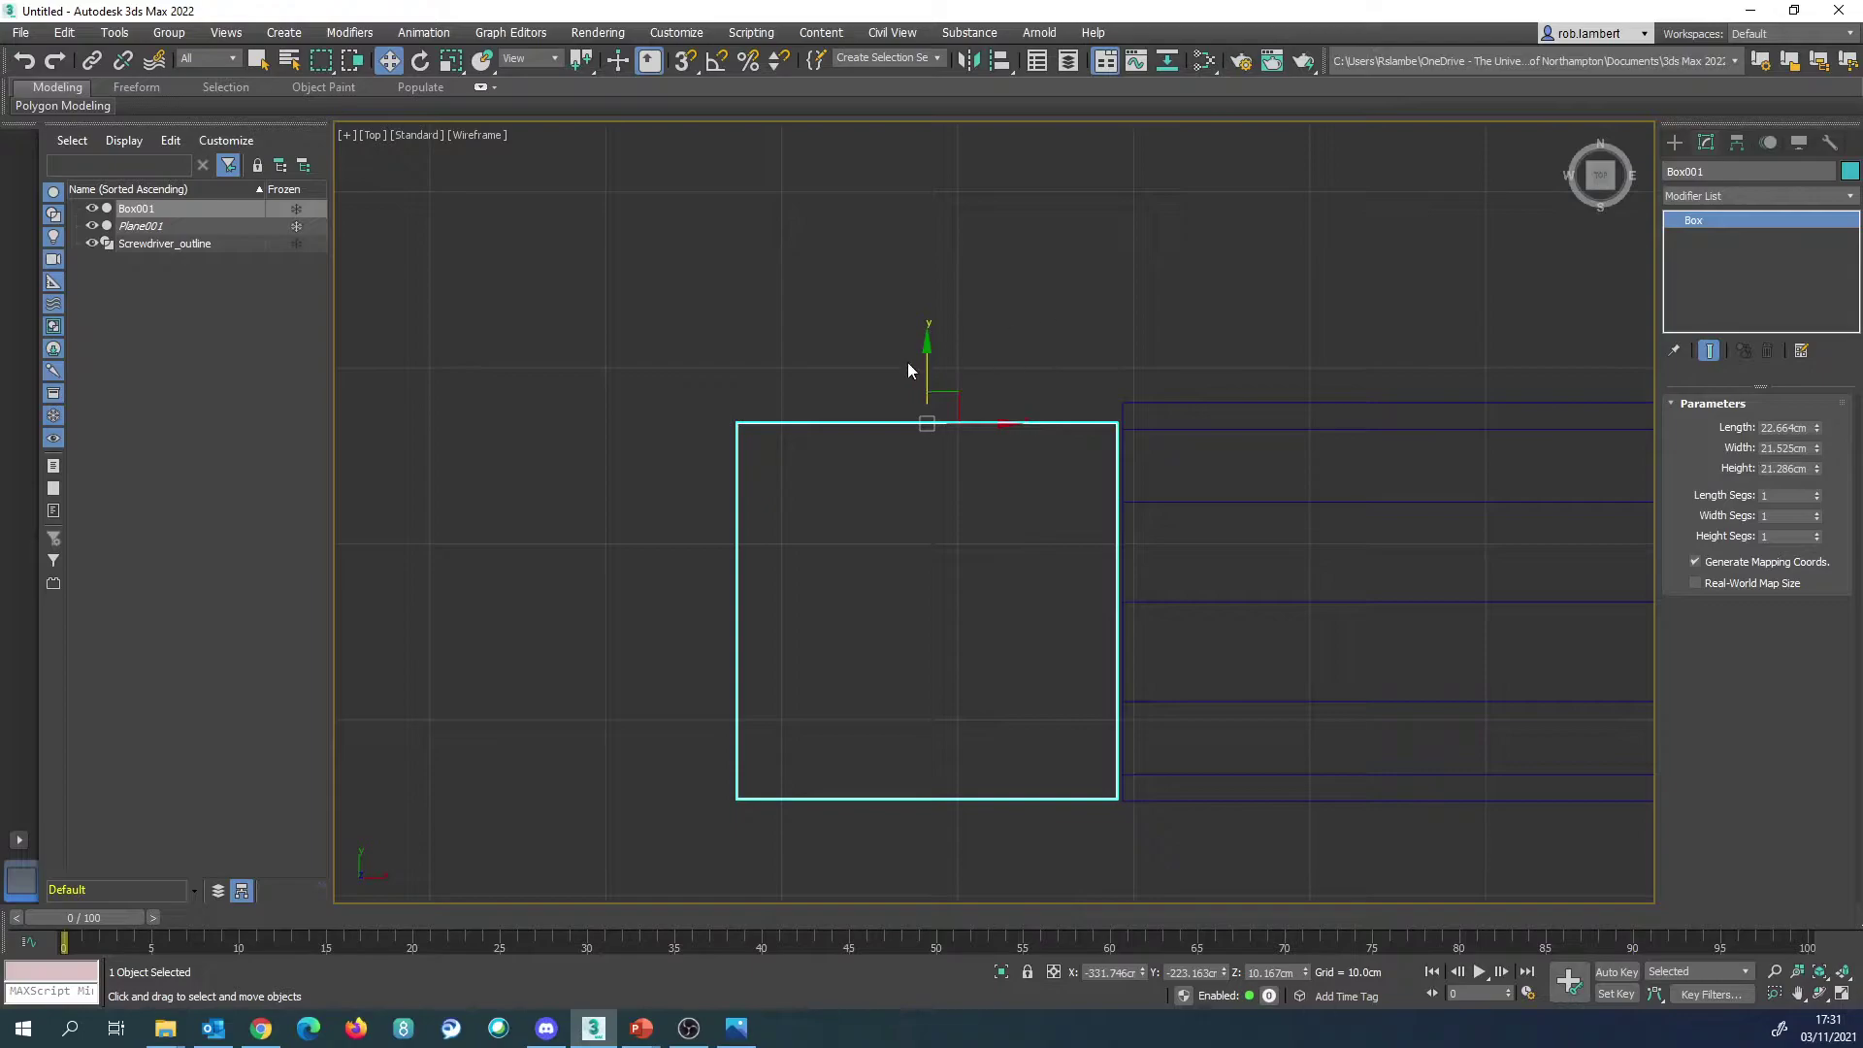
drag(928, 366, 932, 350)
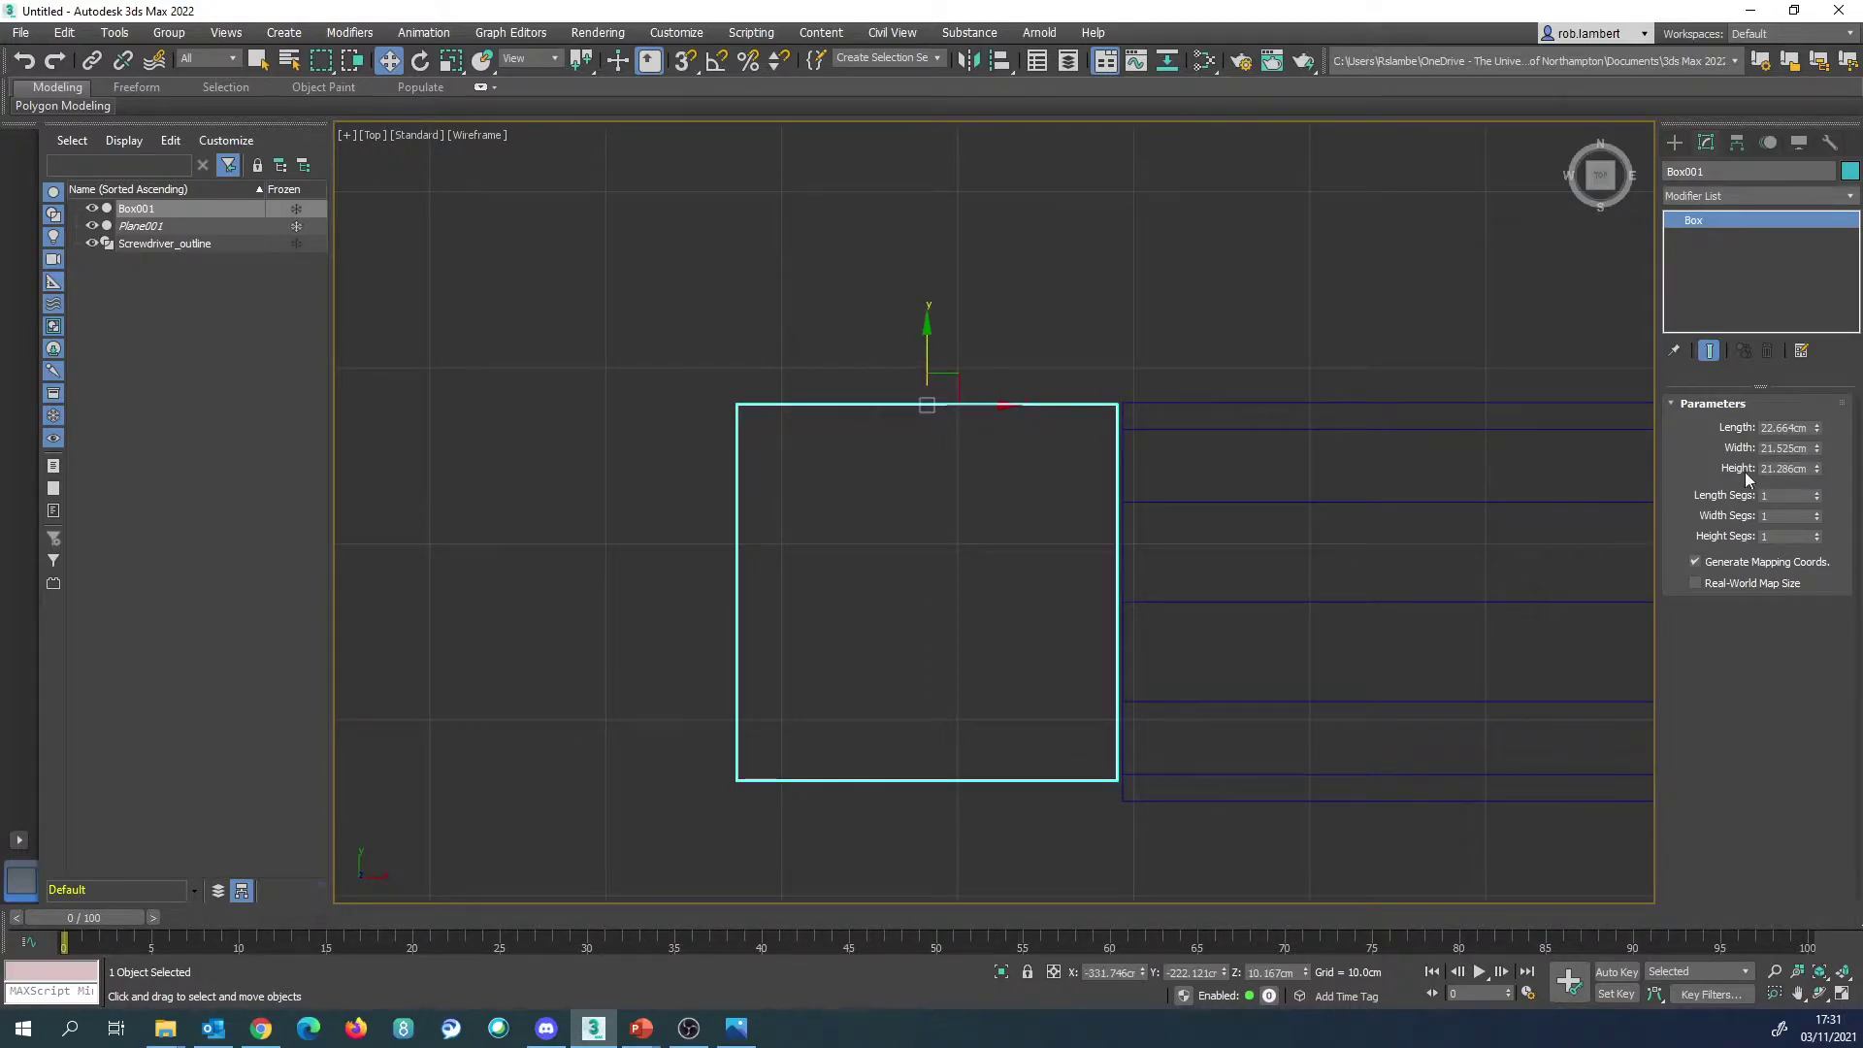
drag(1819, 470, 1821, 472)
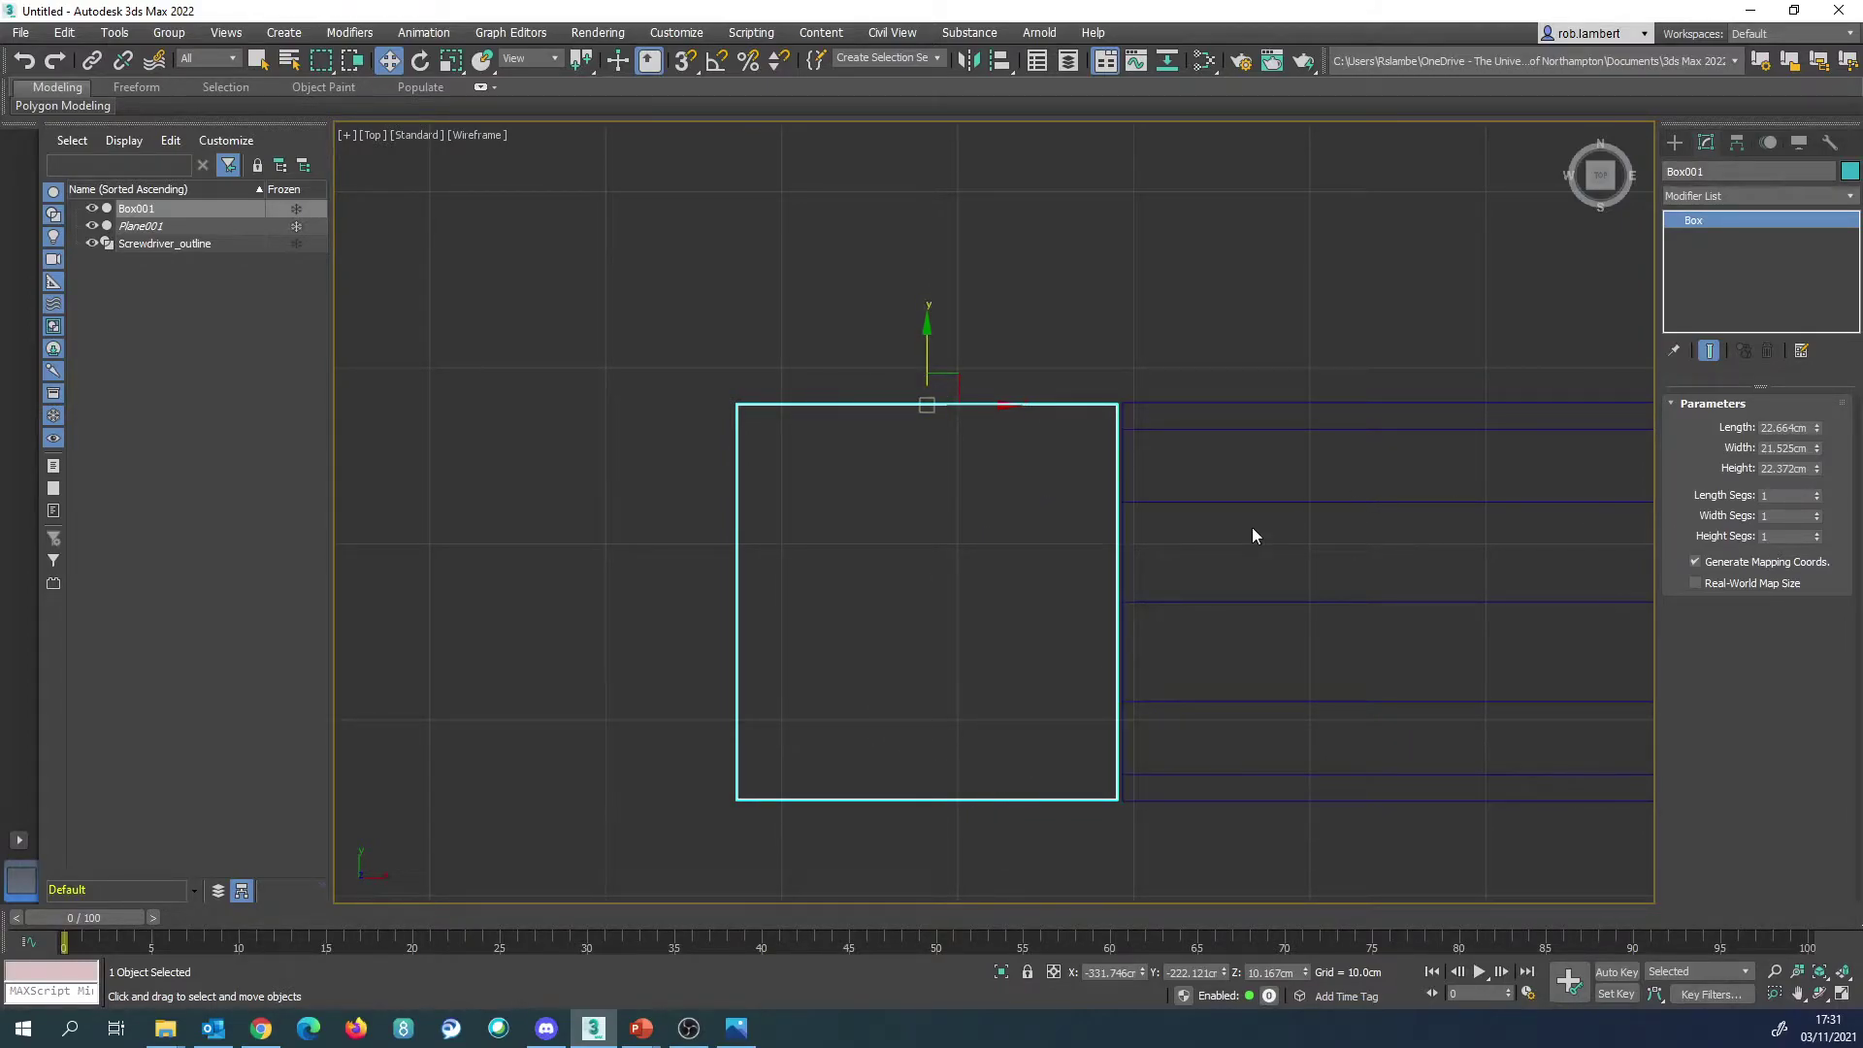
Step: Divide the box into 3 length segments and 3 height segments, keeping 1 width segment
key(f)
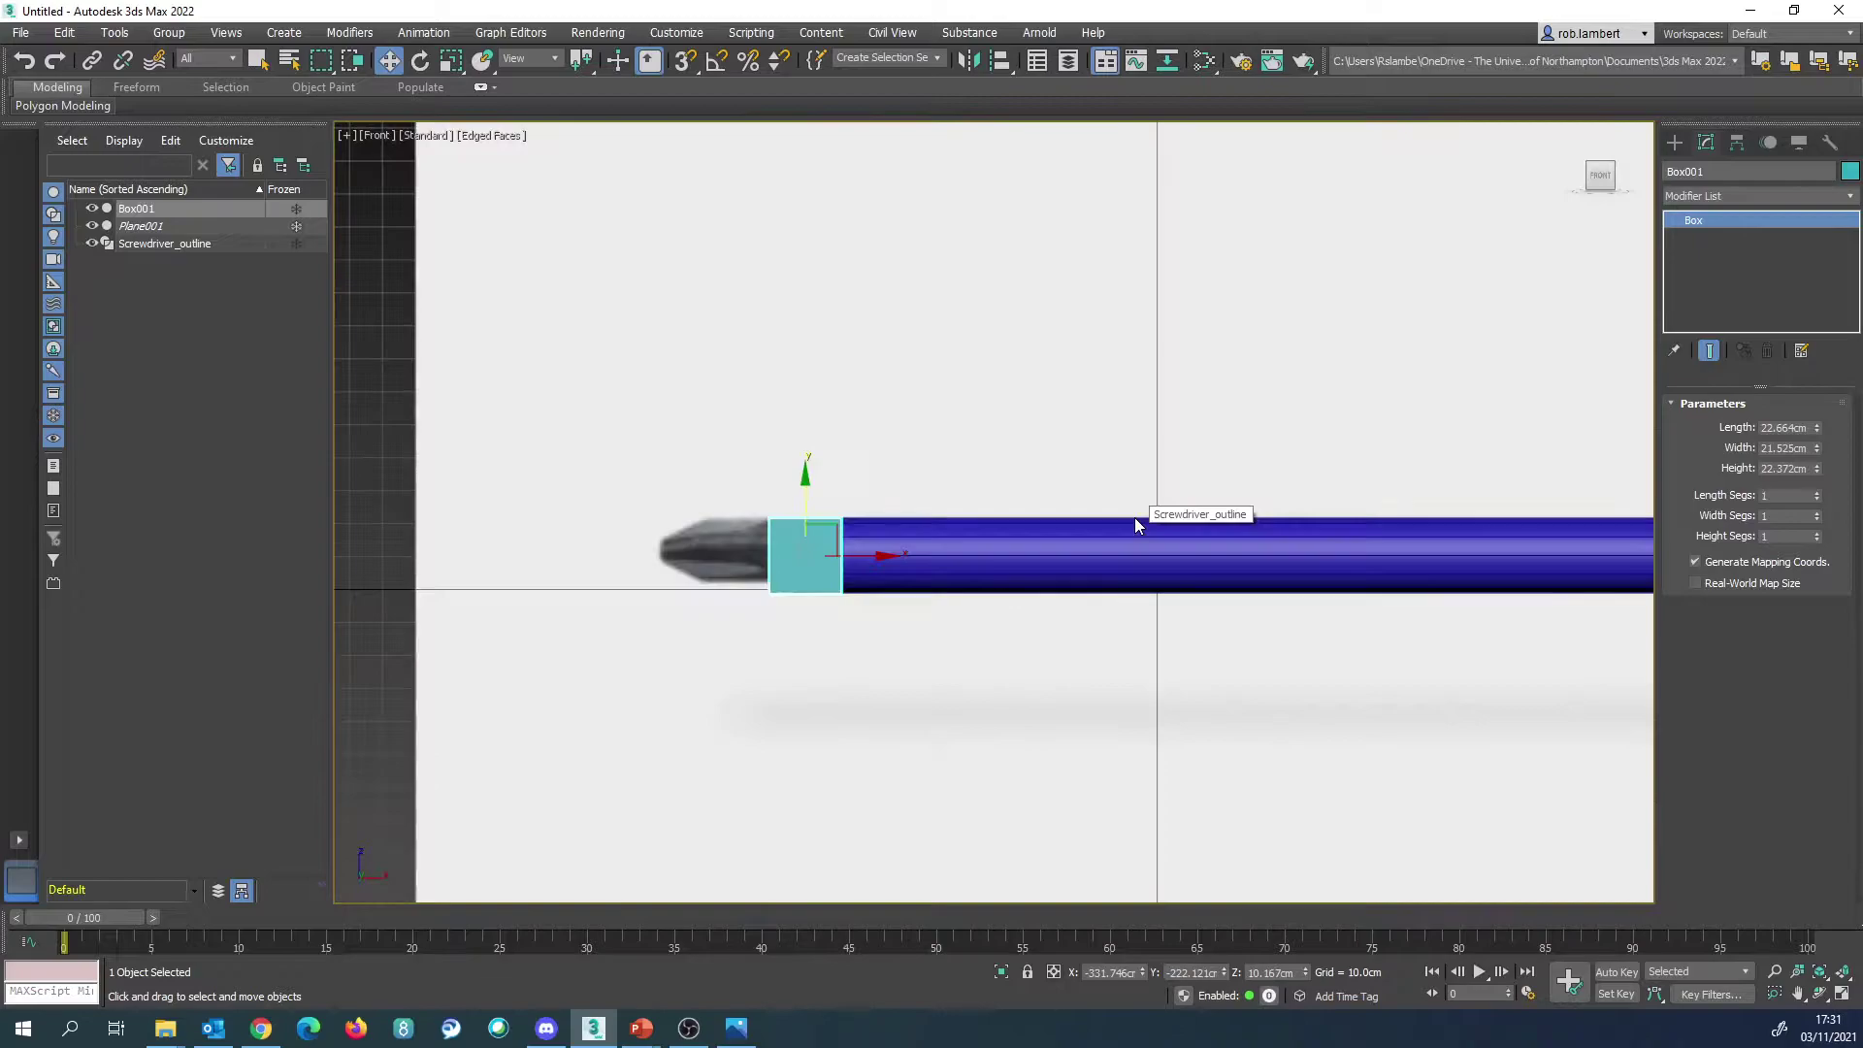
middle_drag(857, 524, 1061, 524)
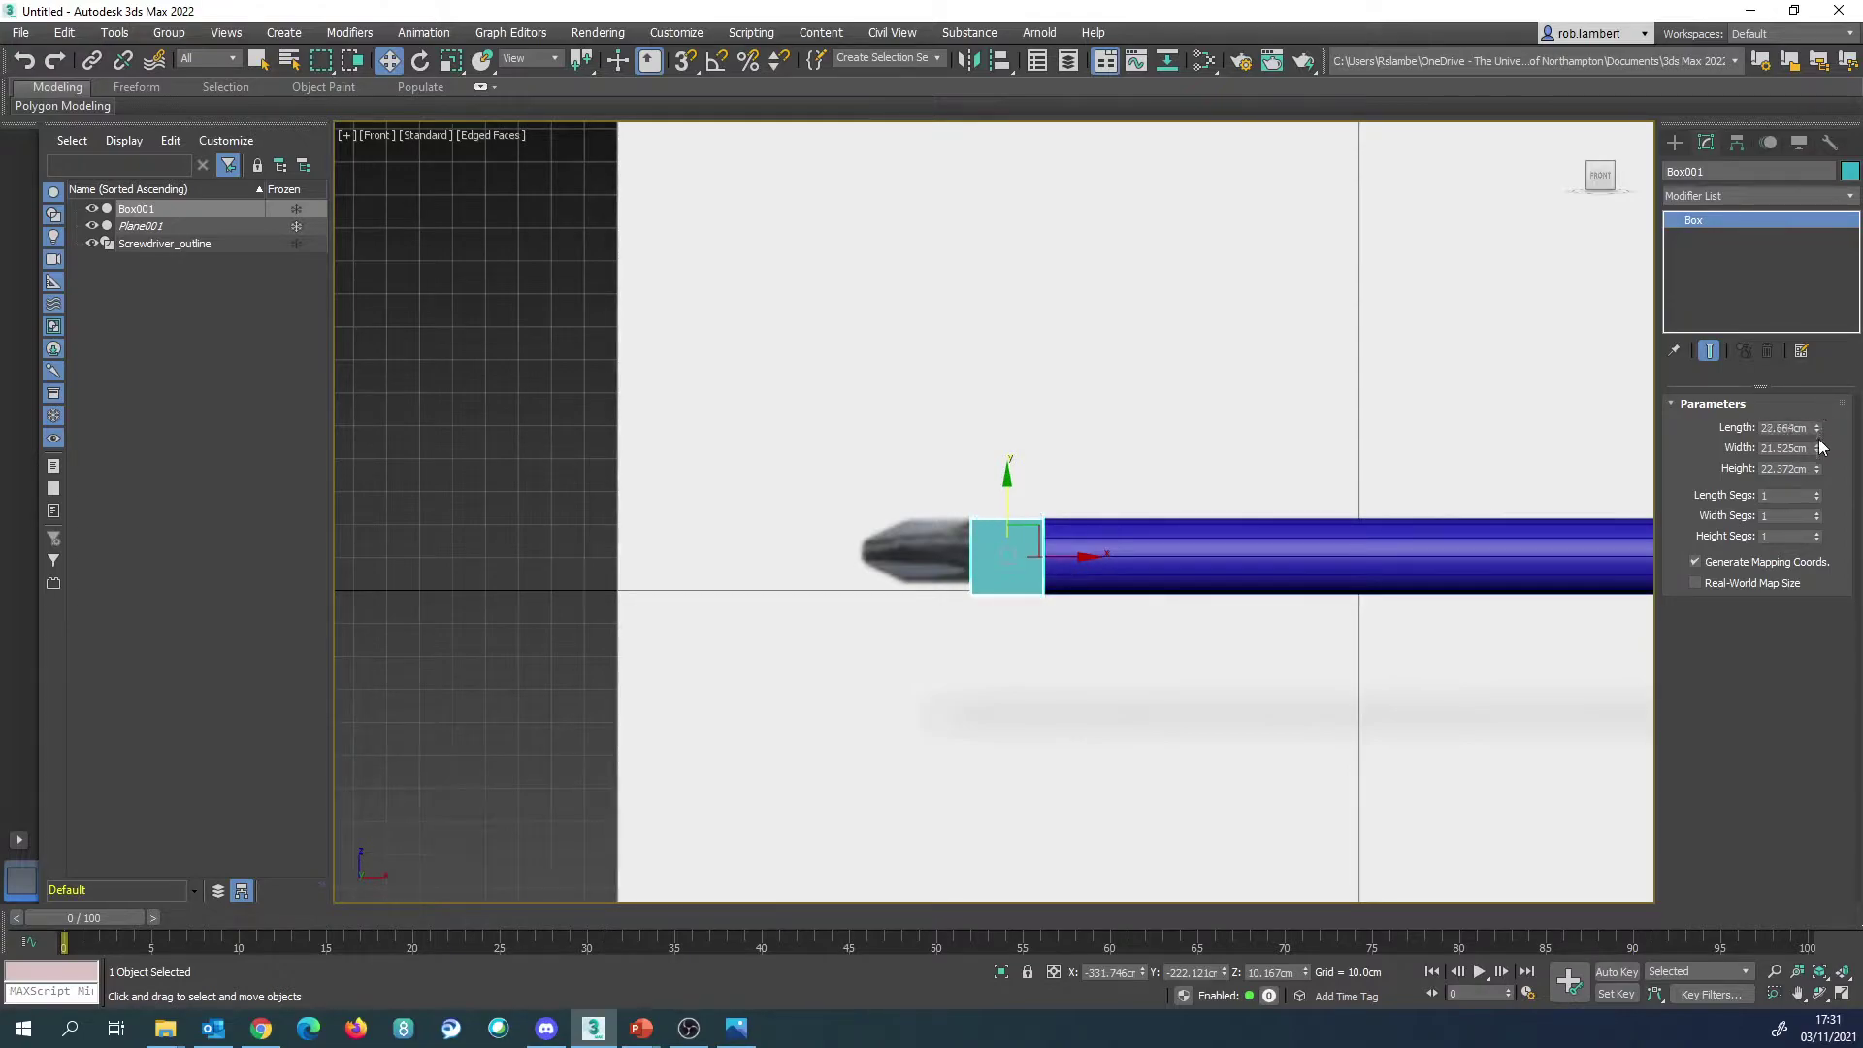
mouse_move(1817, 450)
mouse_down()
mouse_move(1820, 421)
mouse_move(1844, 448)
mouse_up()
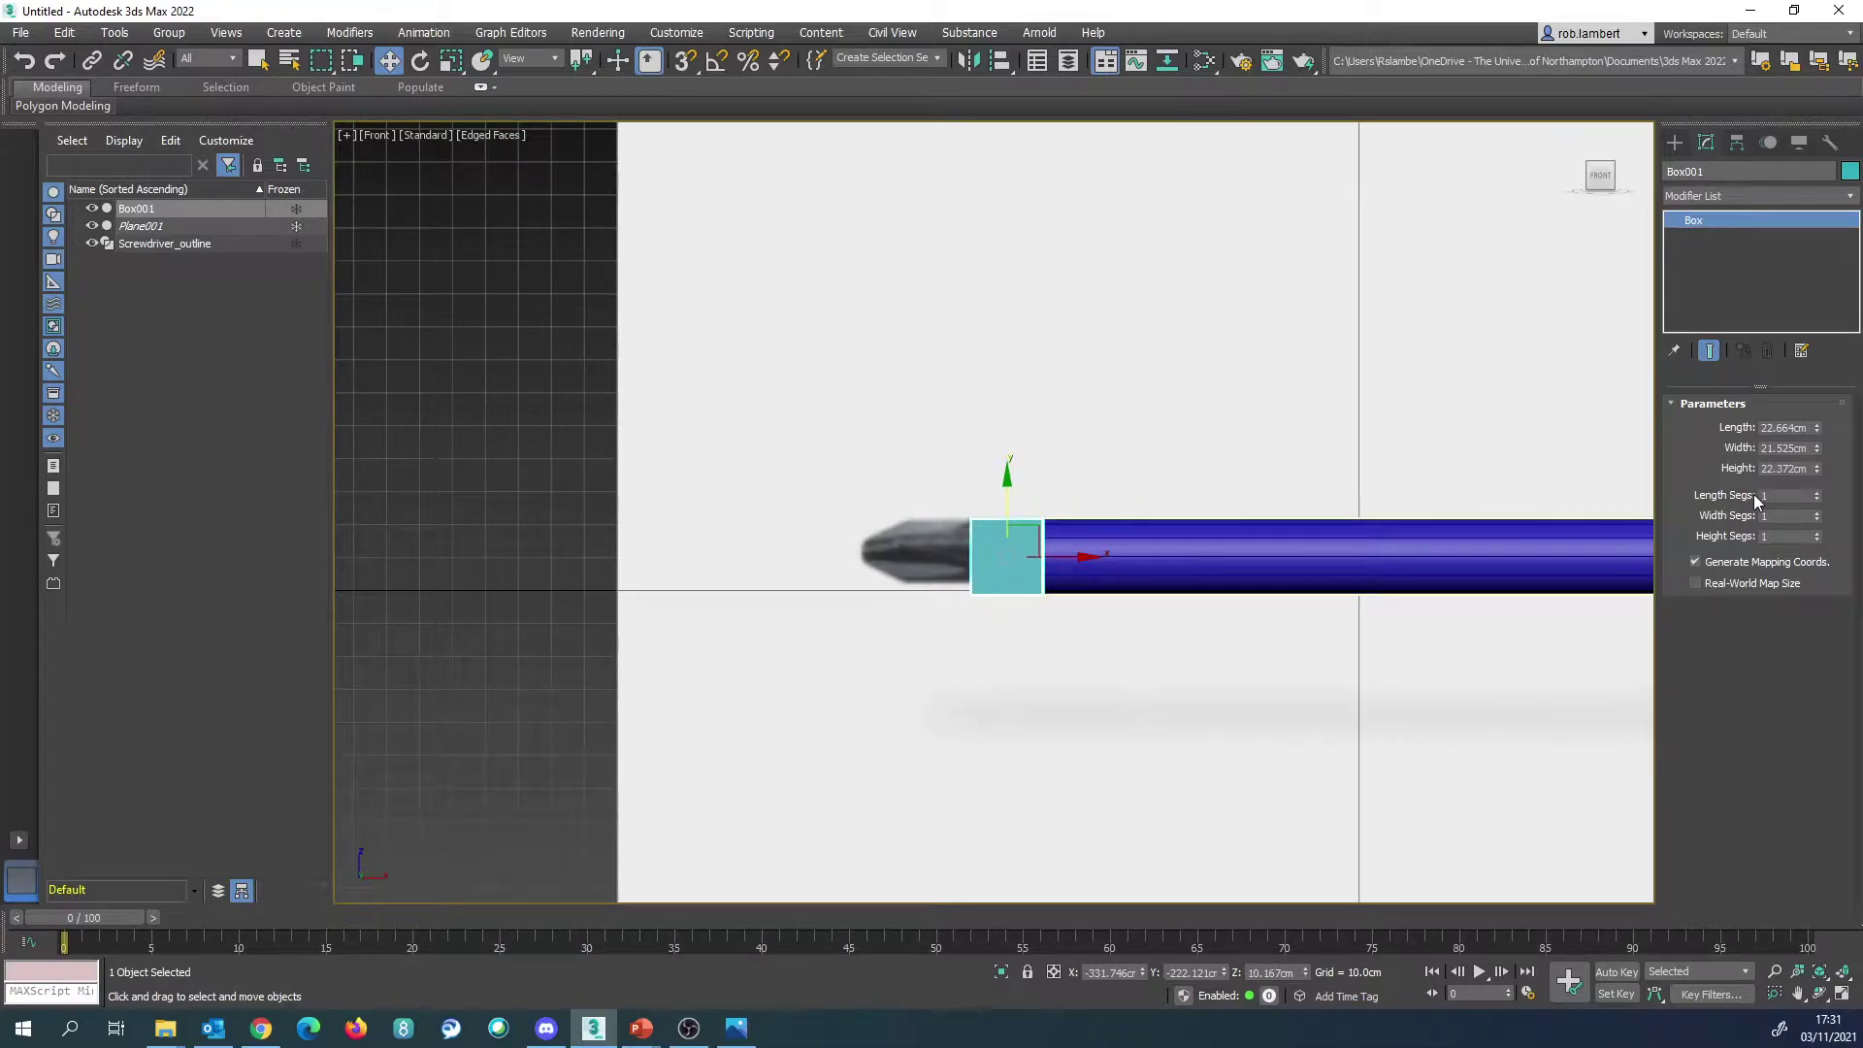
click(1818, 493)
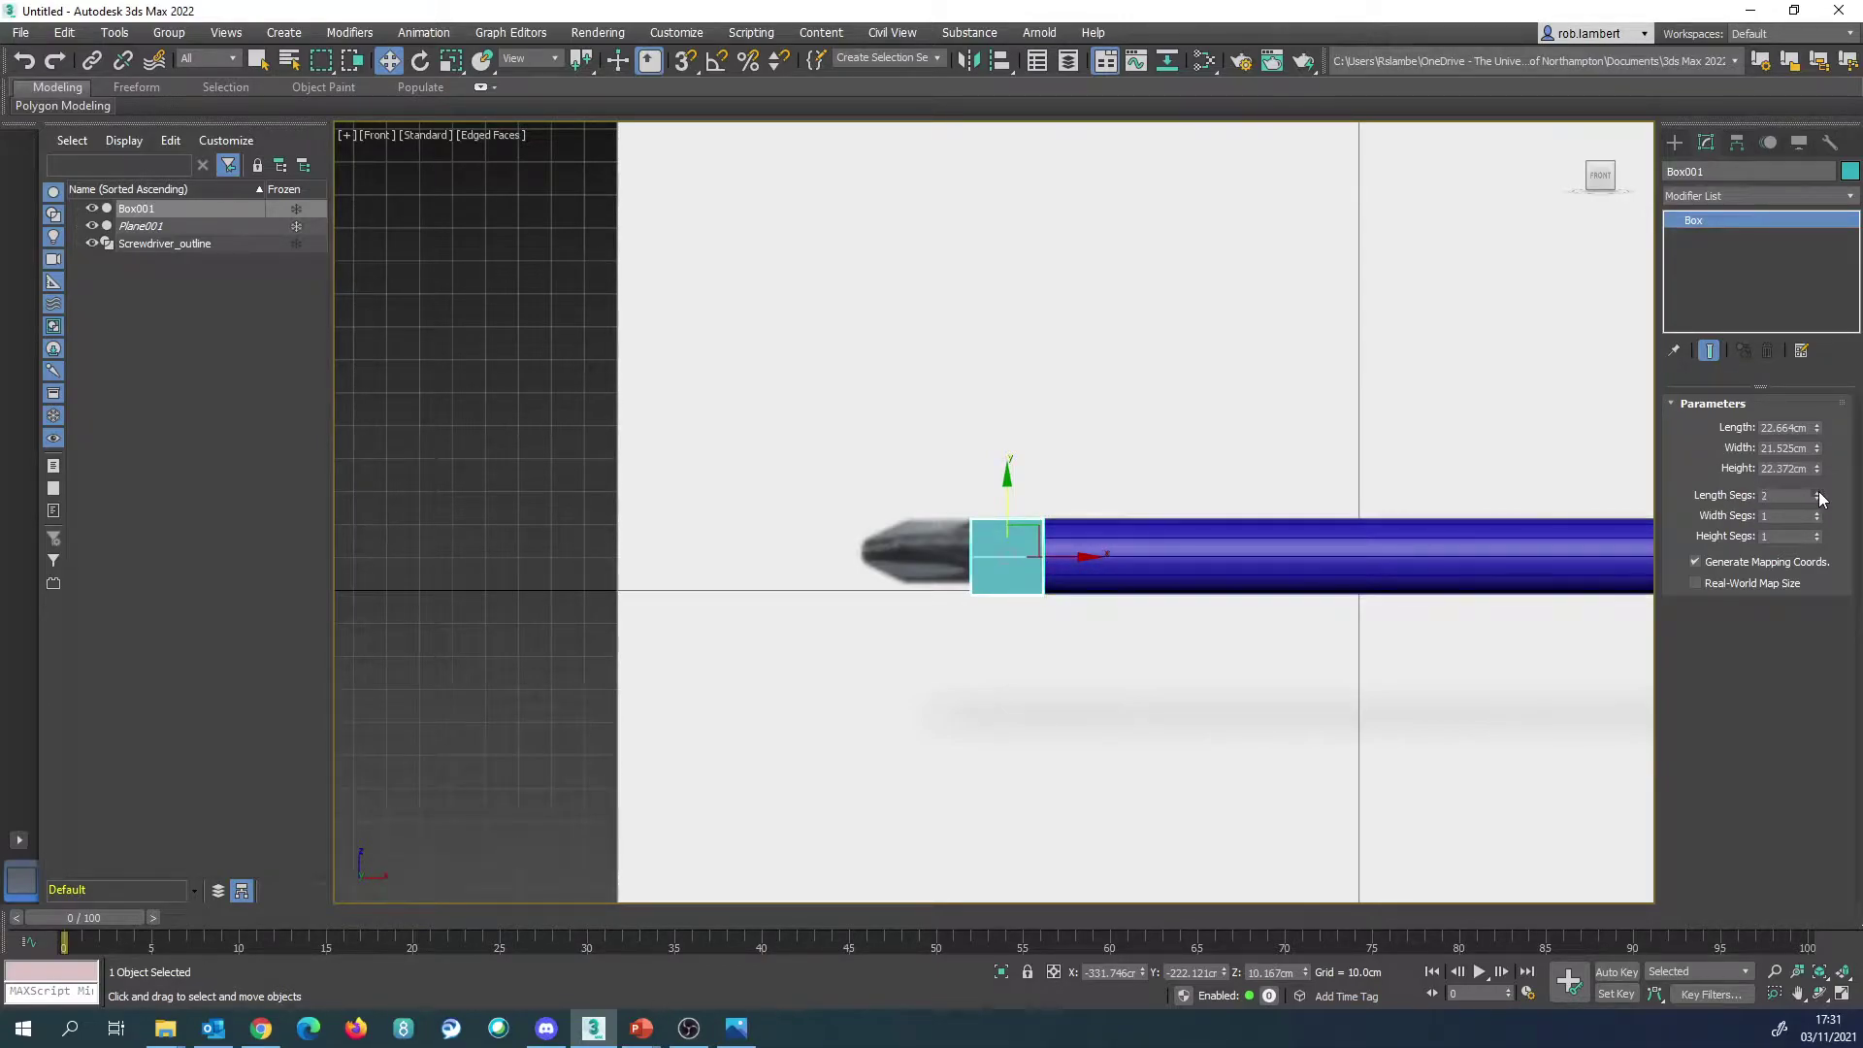
click(1818, 493)
click(1818, 520)
Step: Convert the segmented box at the shaft's end to an Editable Poly in the Perspective view
middle_drag(1112, 557, 1113, 594)
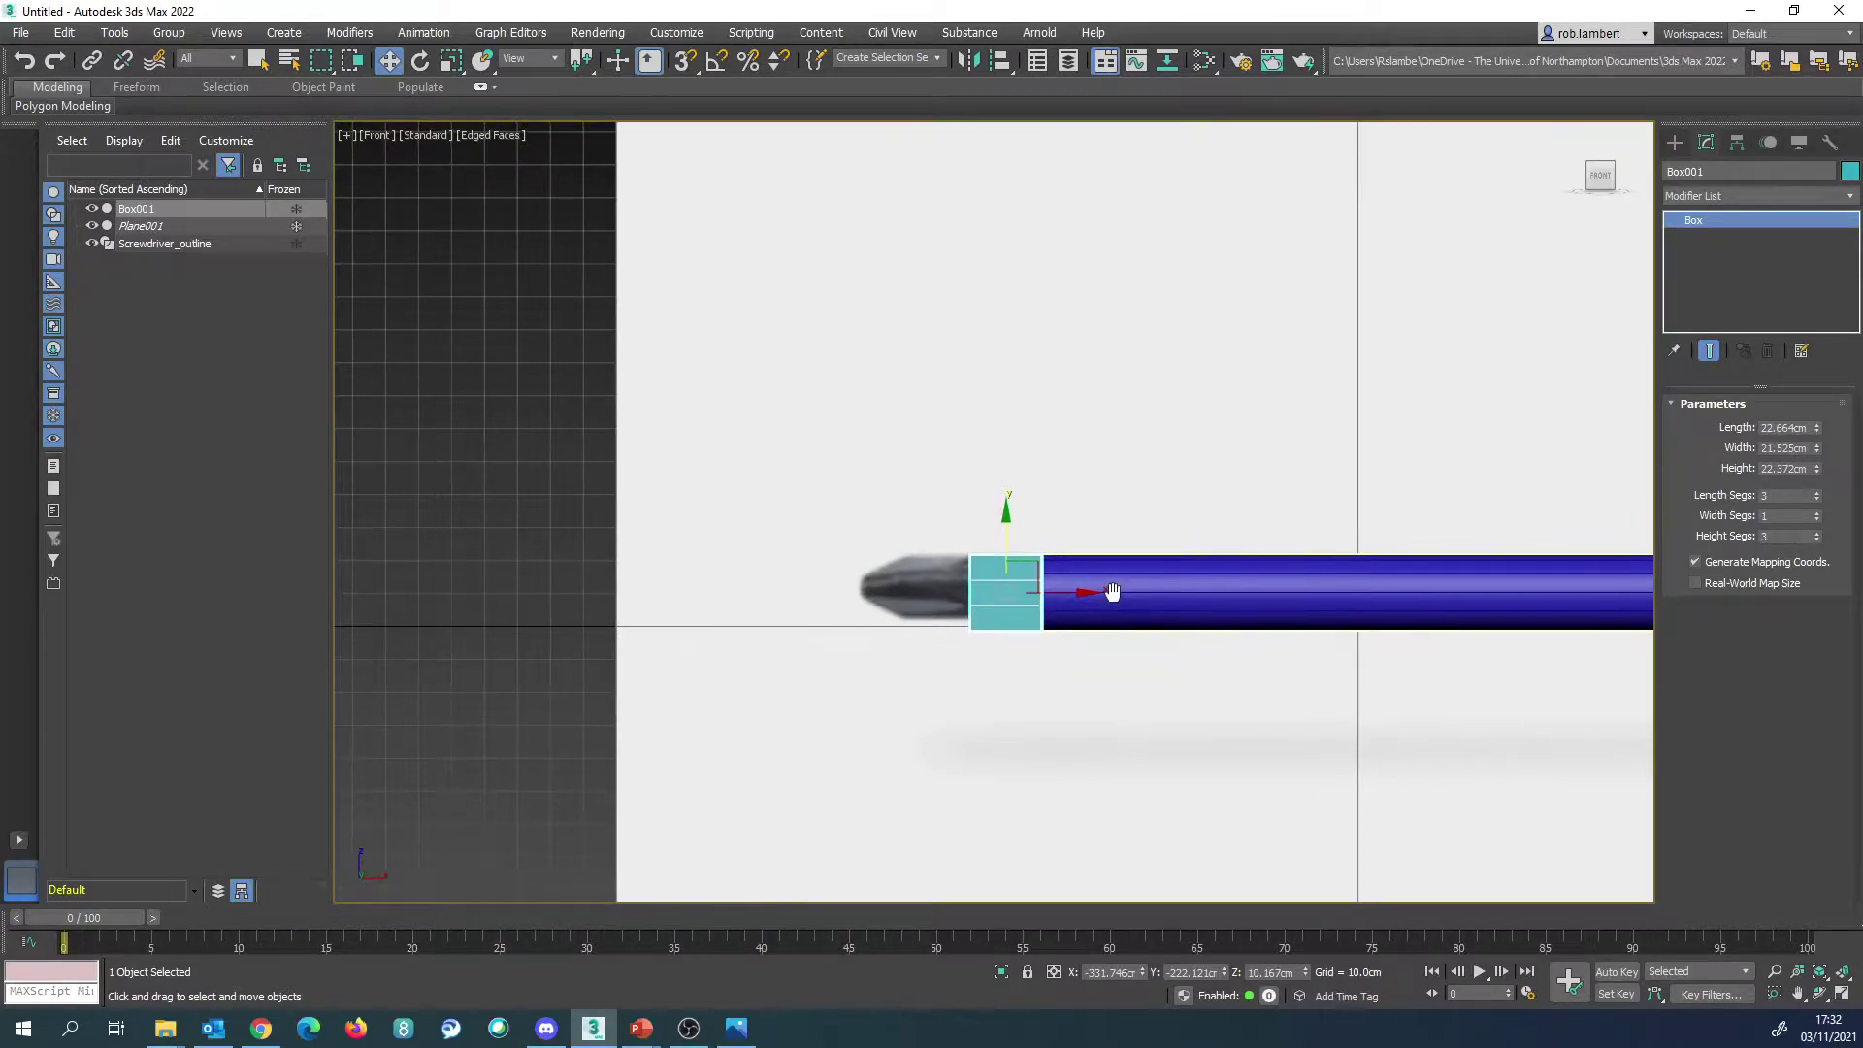
key(p)
middle_drag(975, 497, 967, 563)
scroll(1024, 500, up, 2)
scroll(903, 420, up, 4)
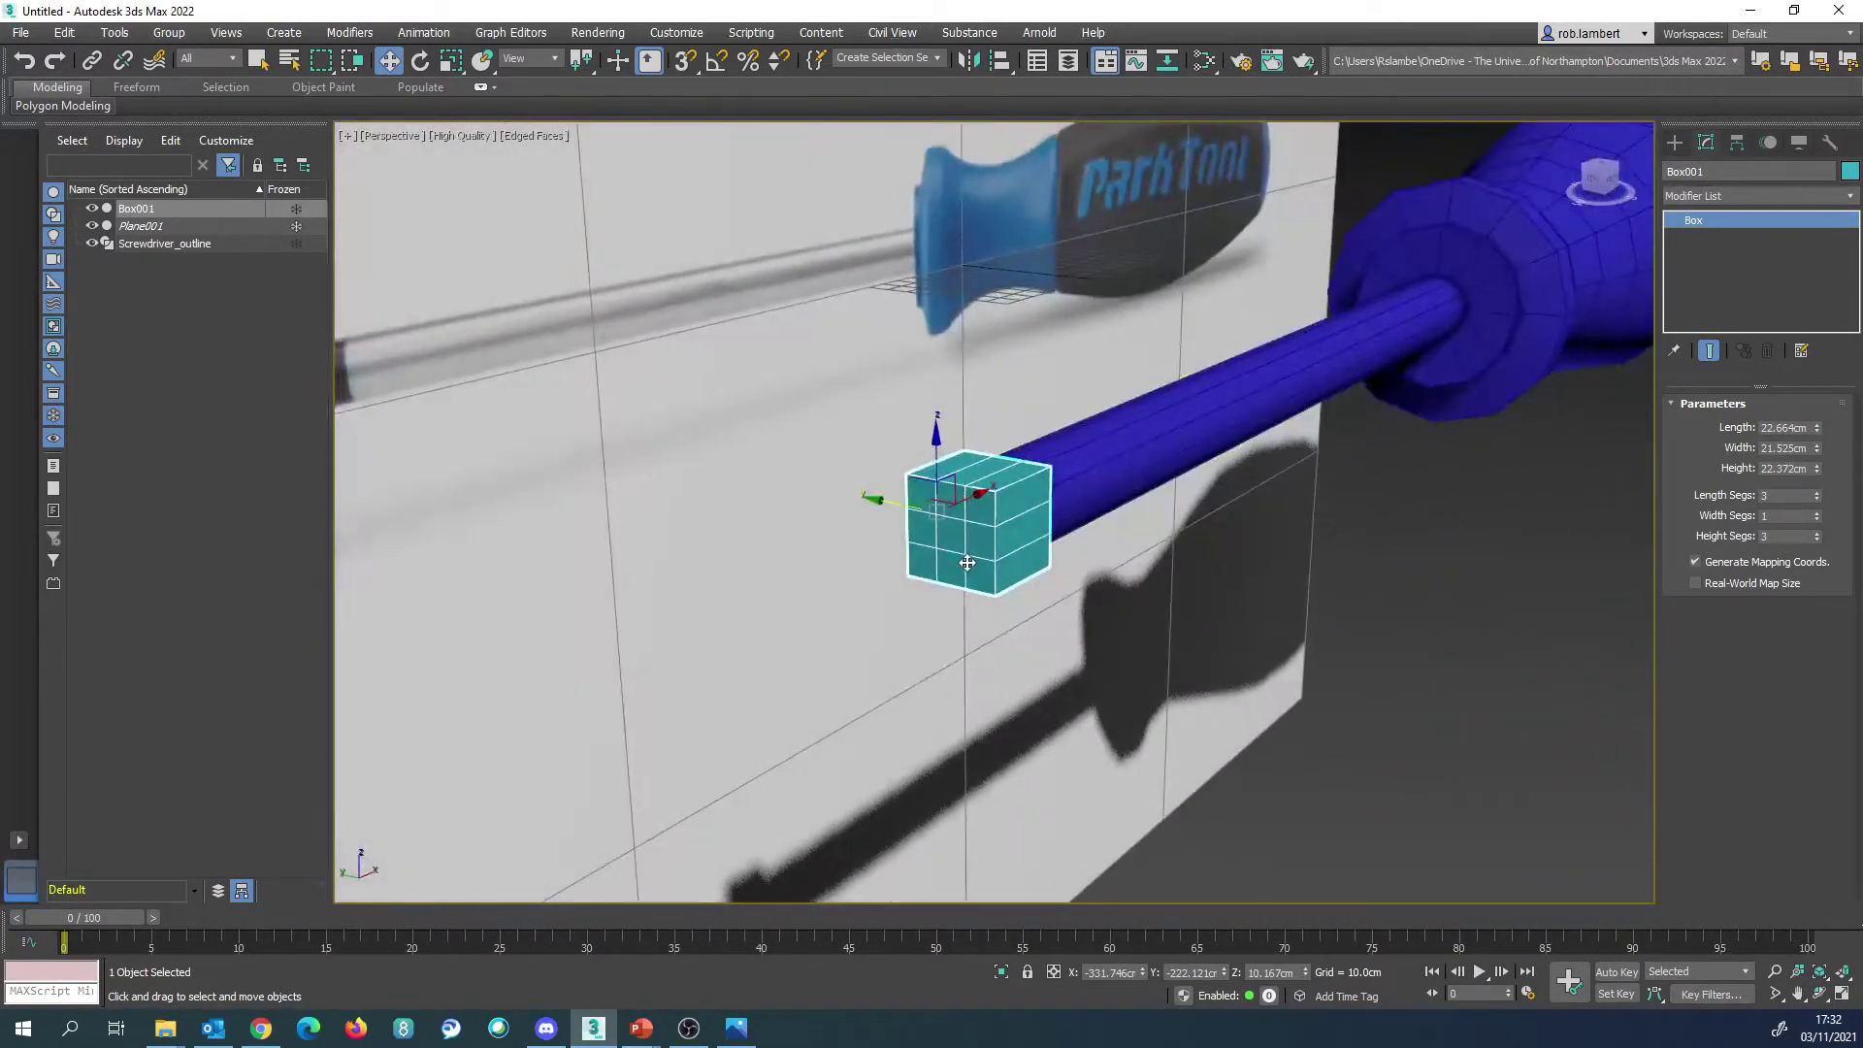
right_click(994, 534)
mouse_move(1064, 734)
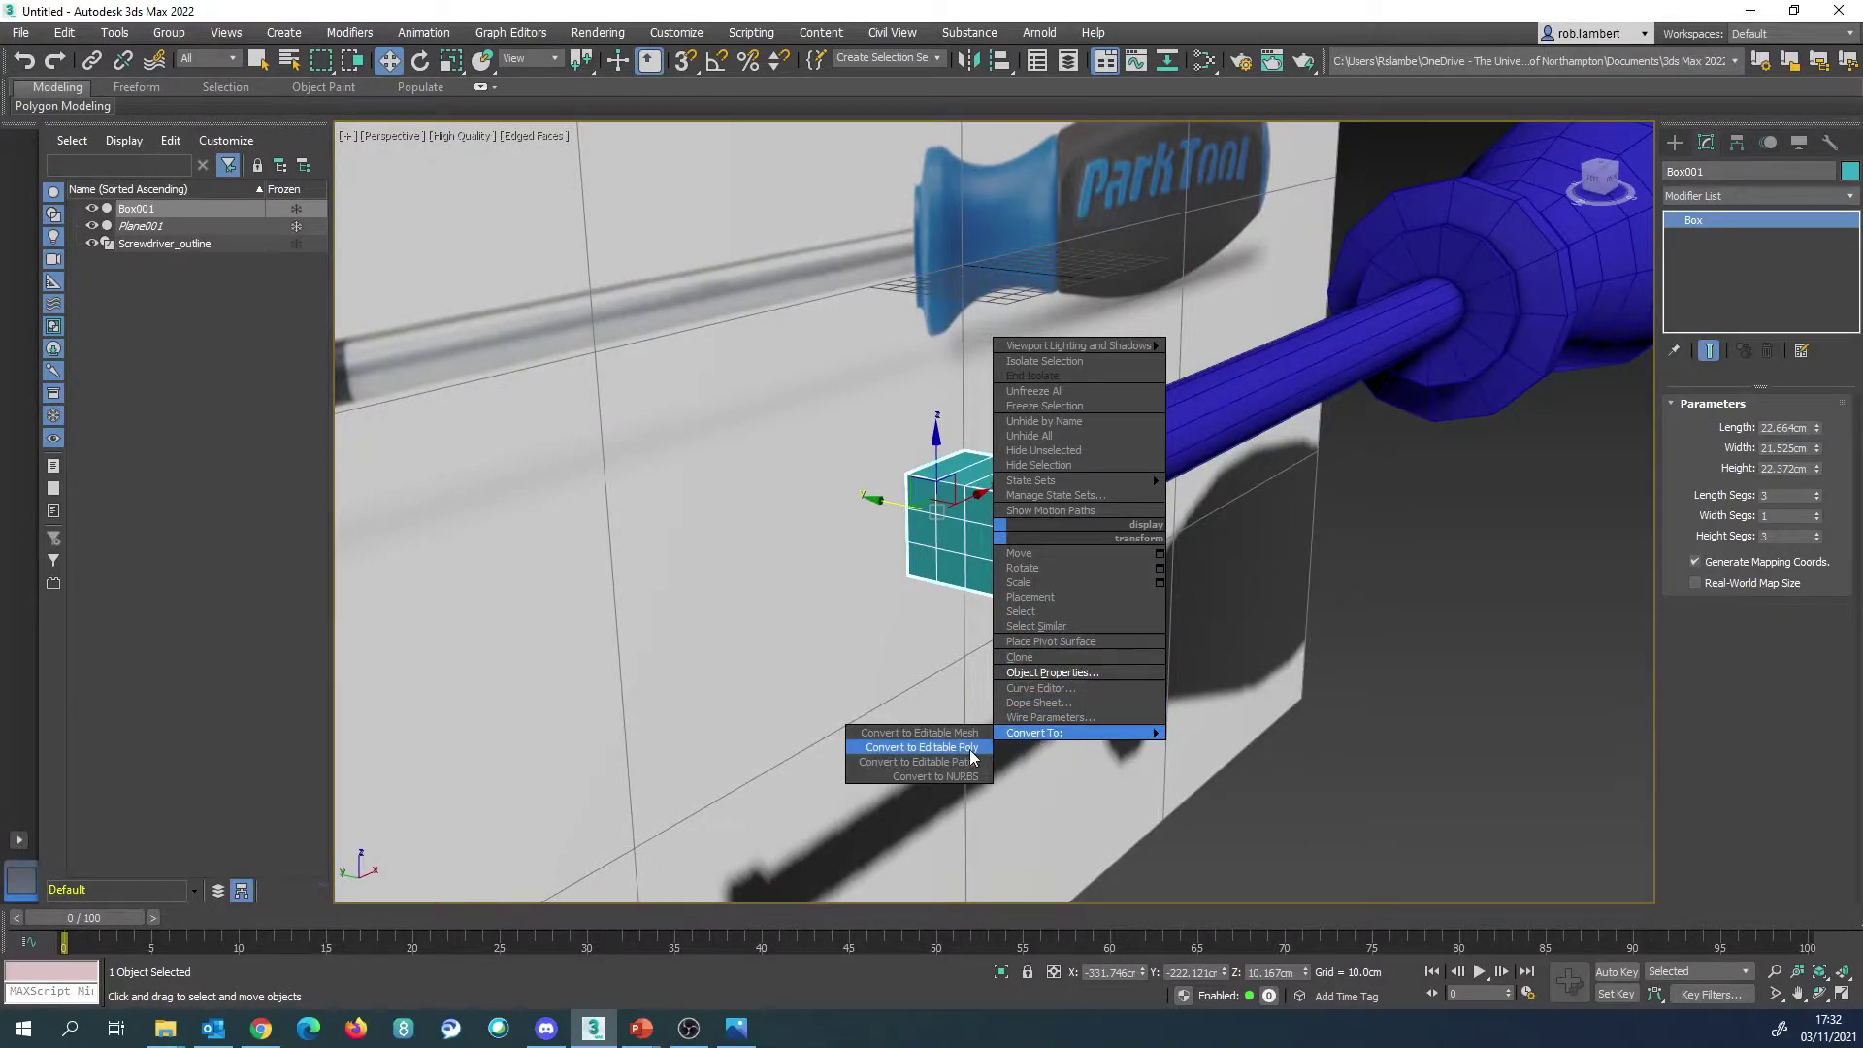
click(893, 748)
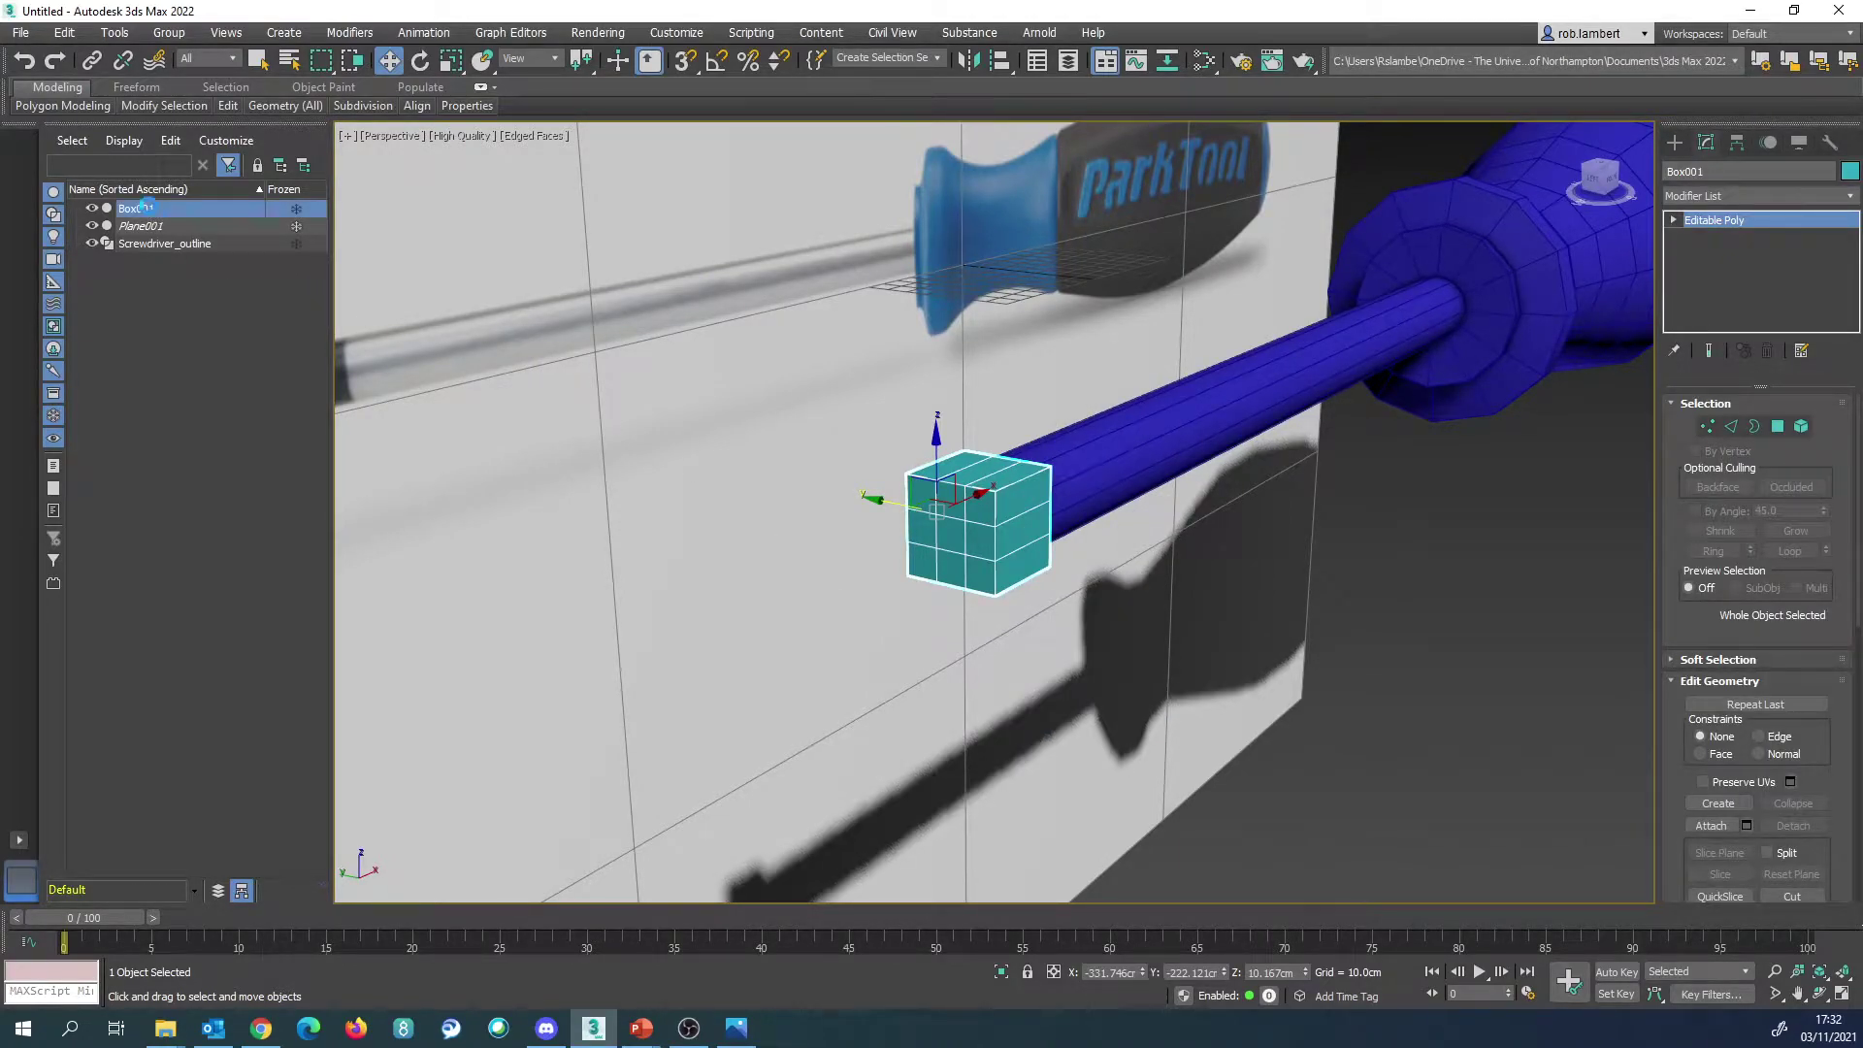
Step: Rename the box as Screwdriver_Head in the scene list
click(146, 208)
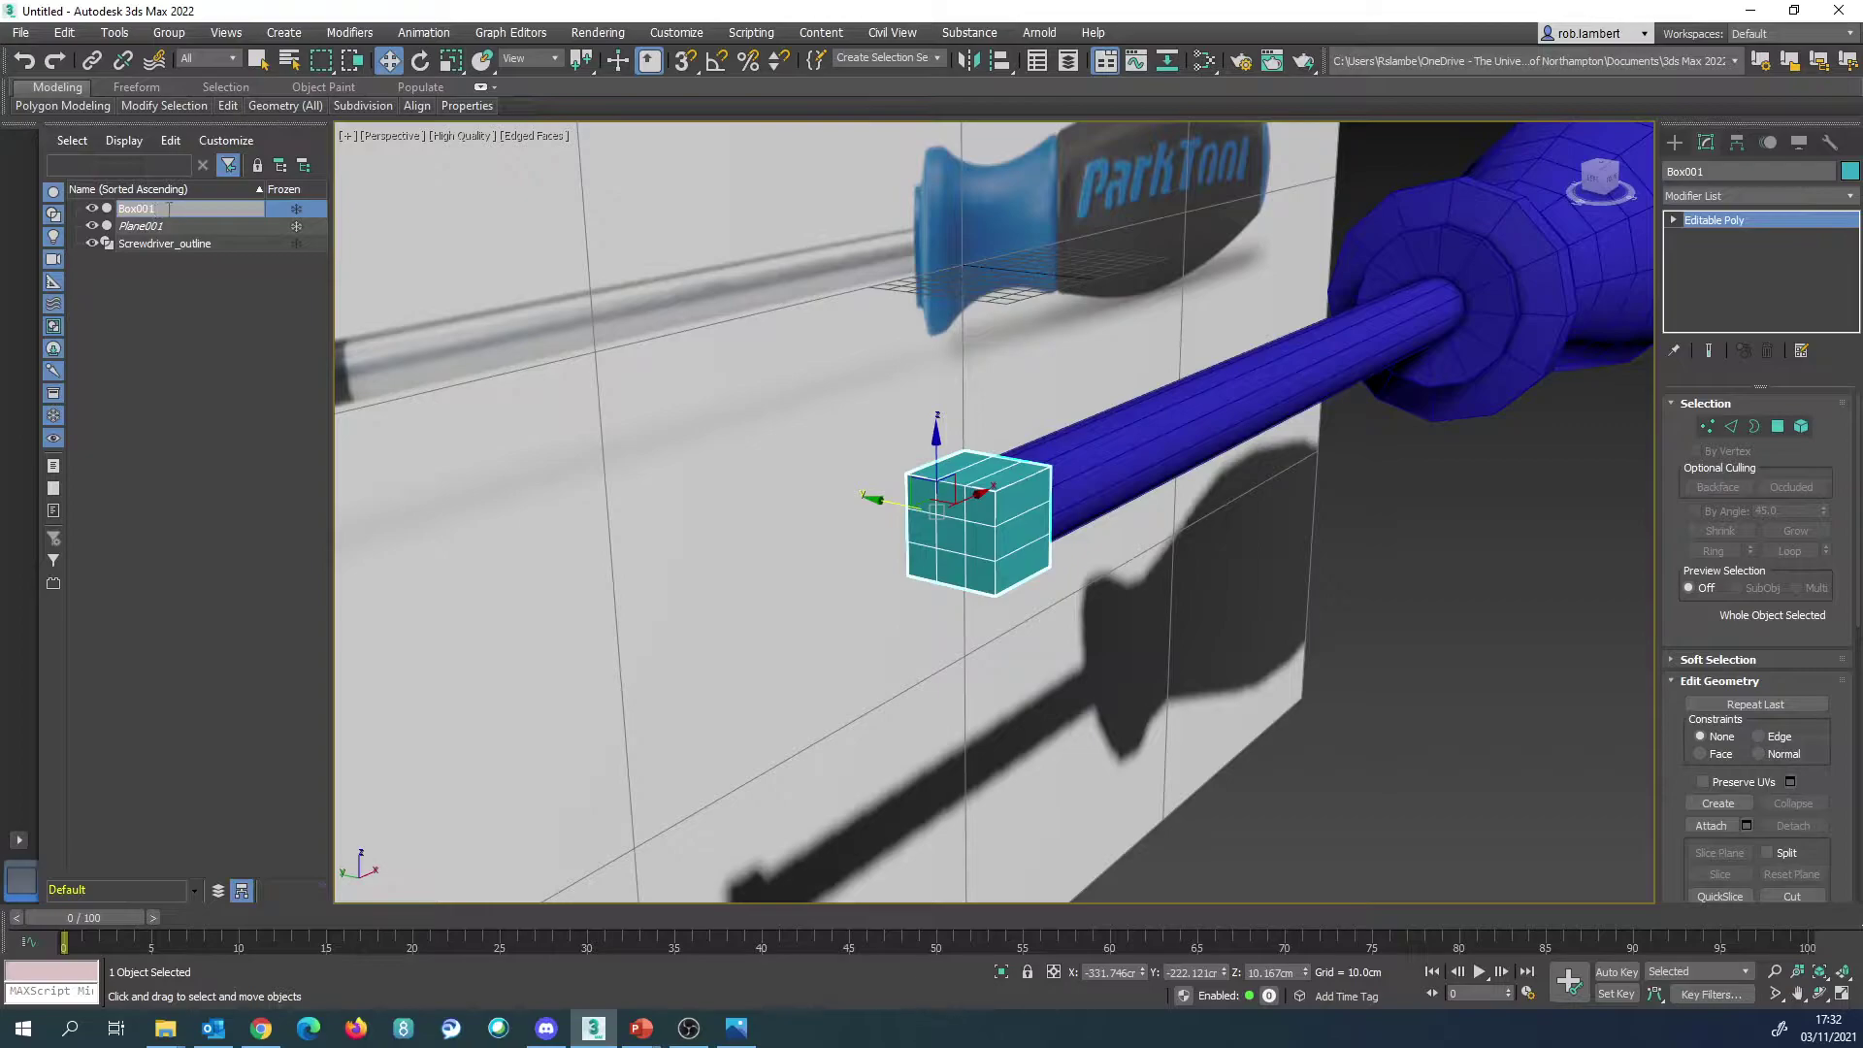
text(Screwdriver_Head)
key(Return)
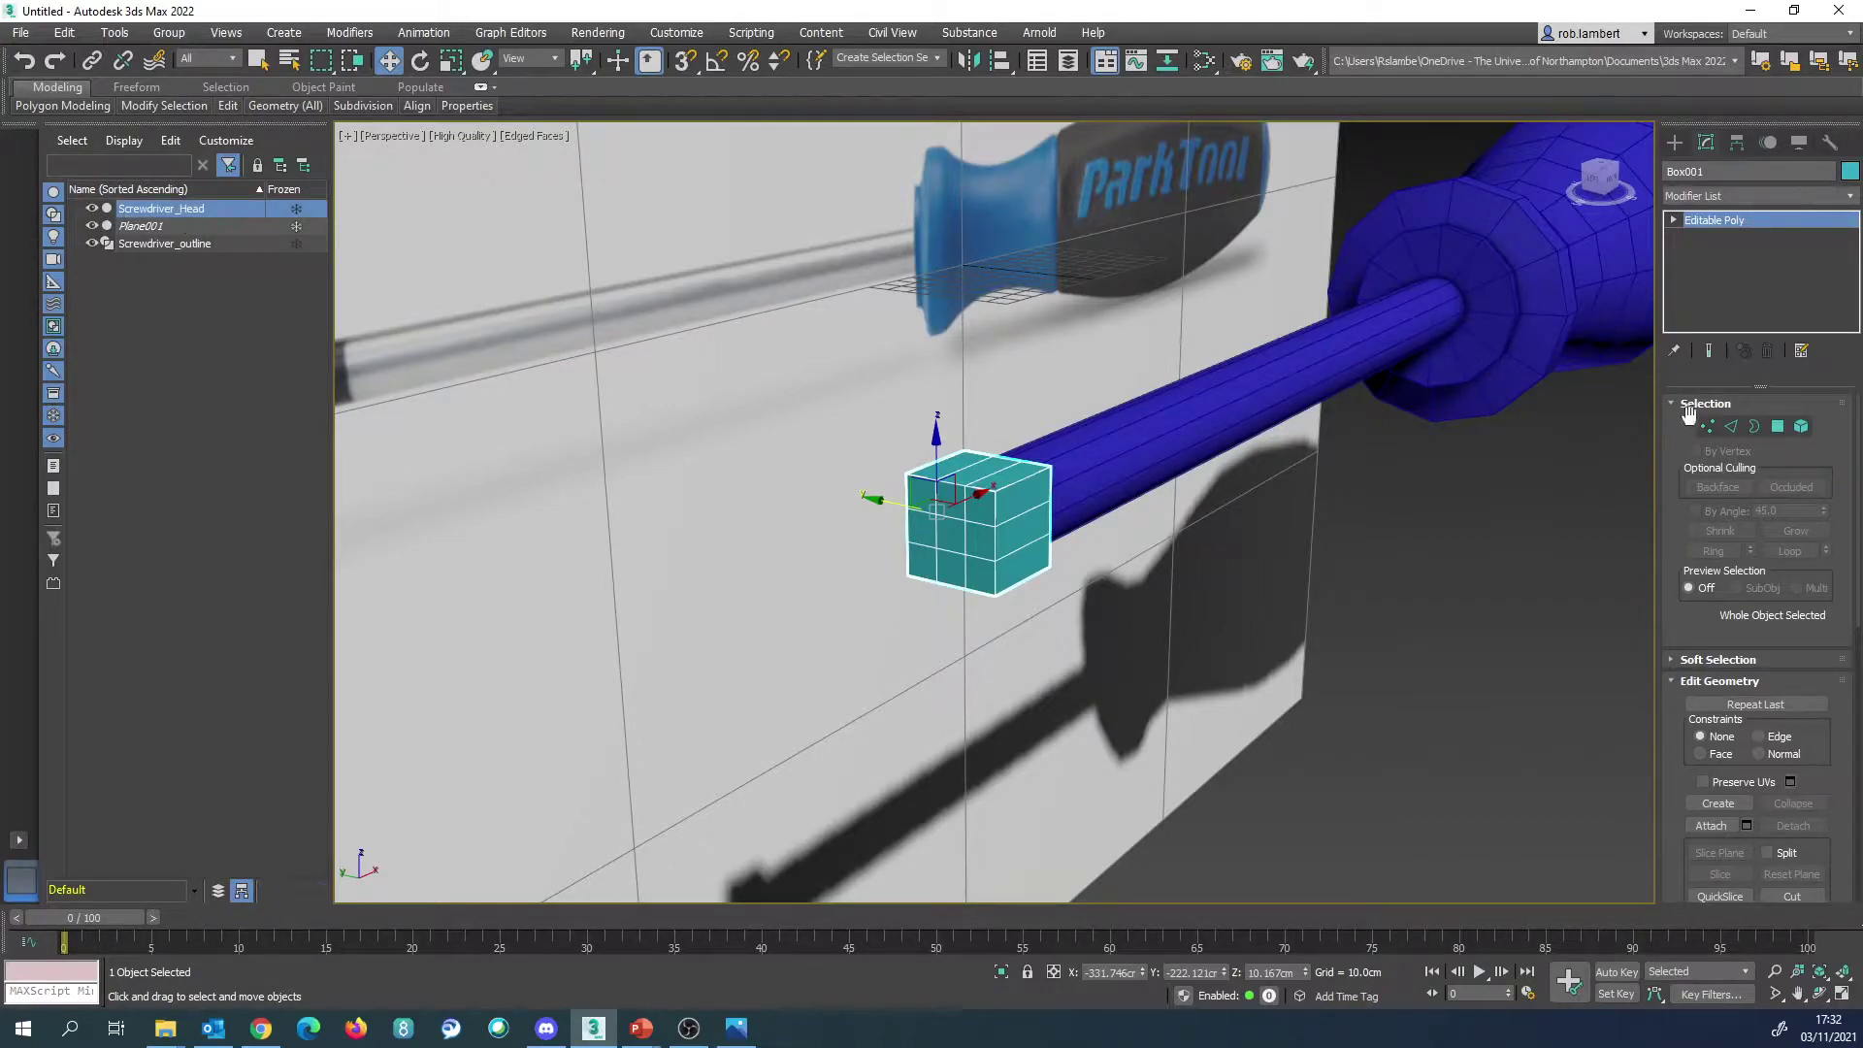
Step: Bevel the five polygons forming a cross on the head's free end three times, each with height 10 cm and outline -1 cm
click(258, 60)
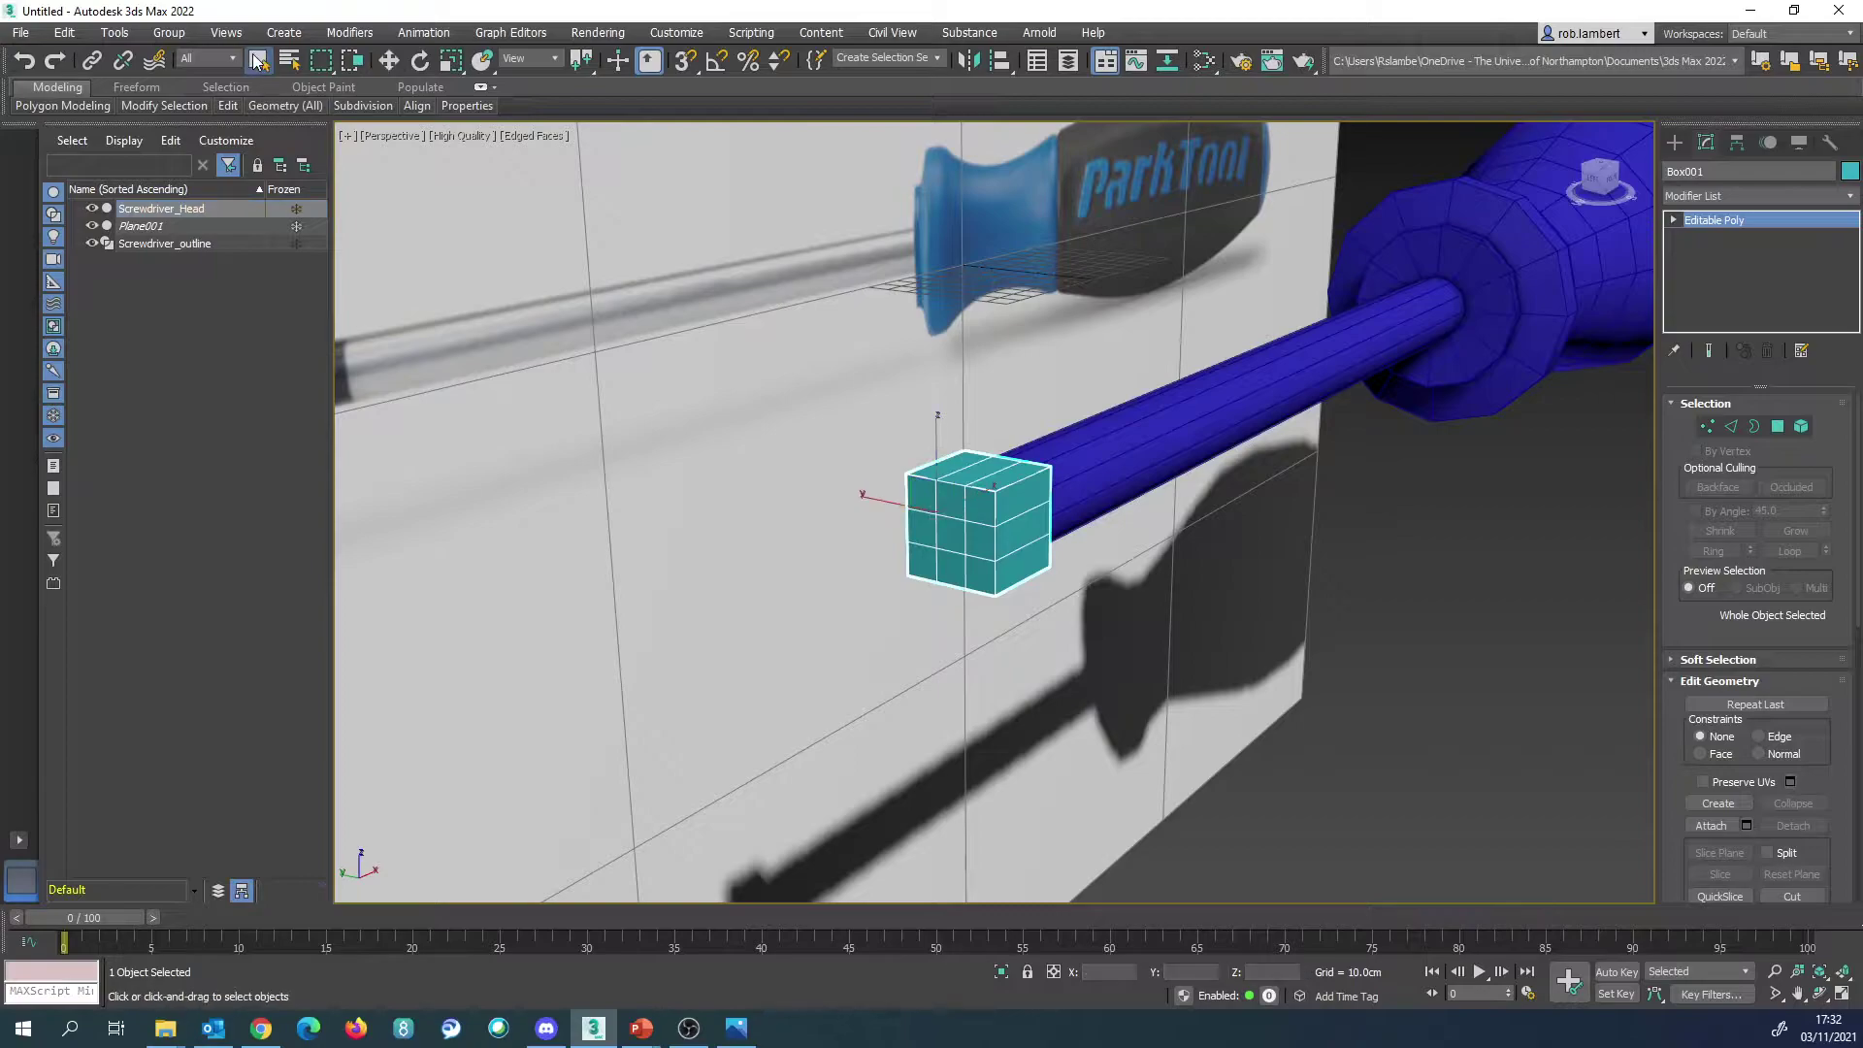
click(1780, 427)
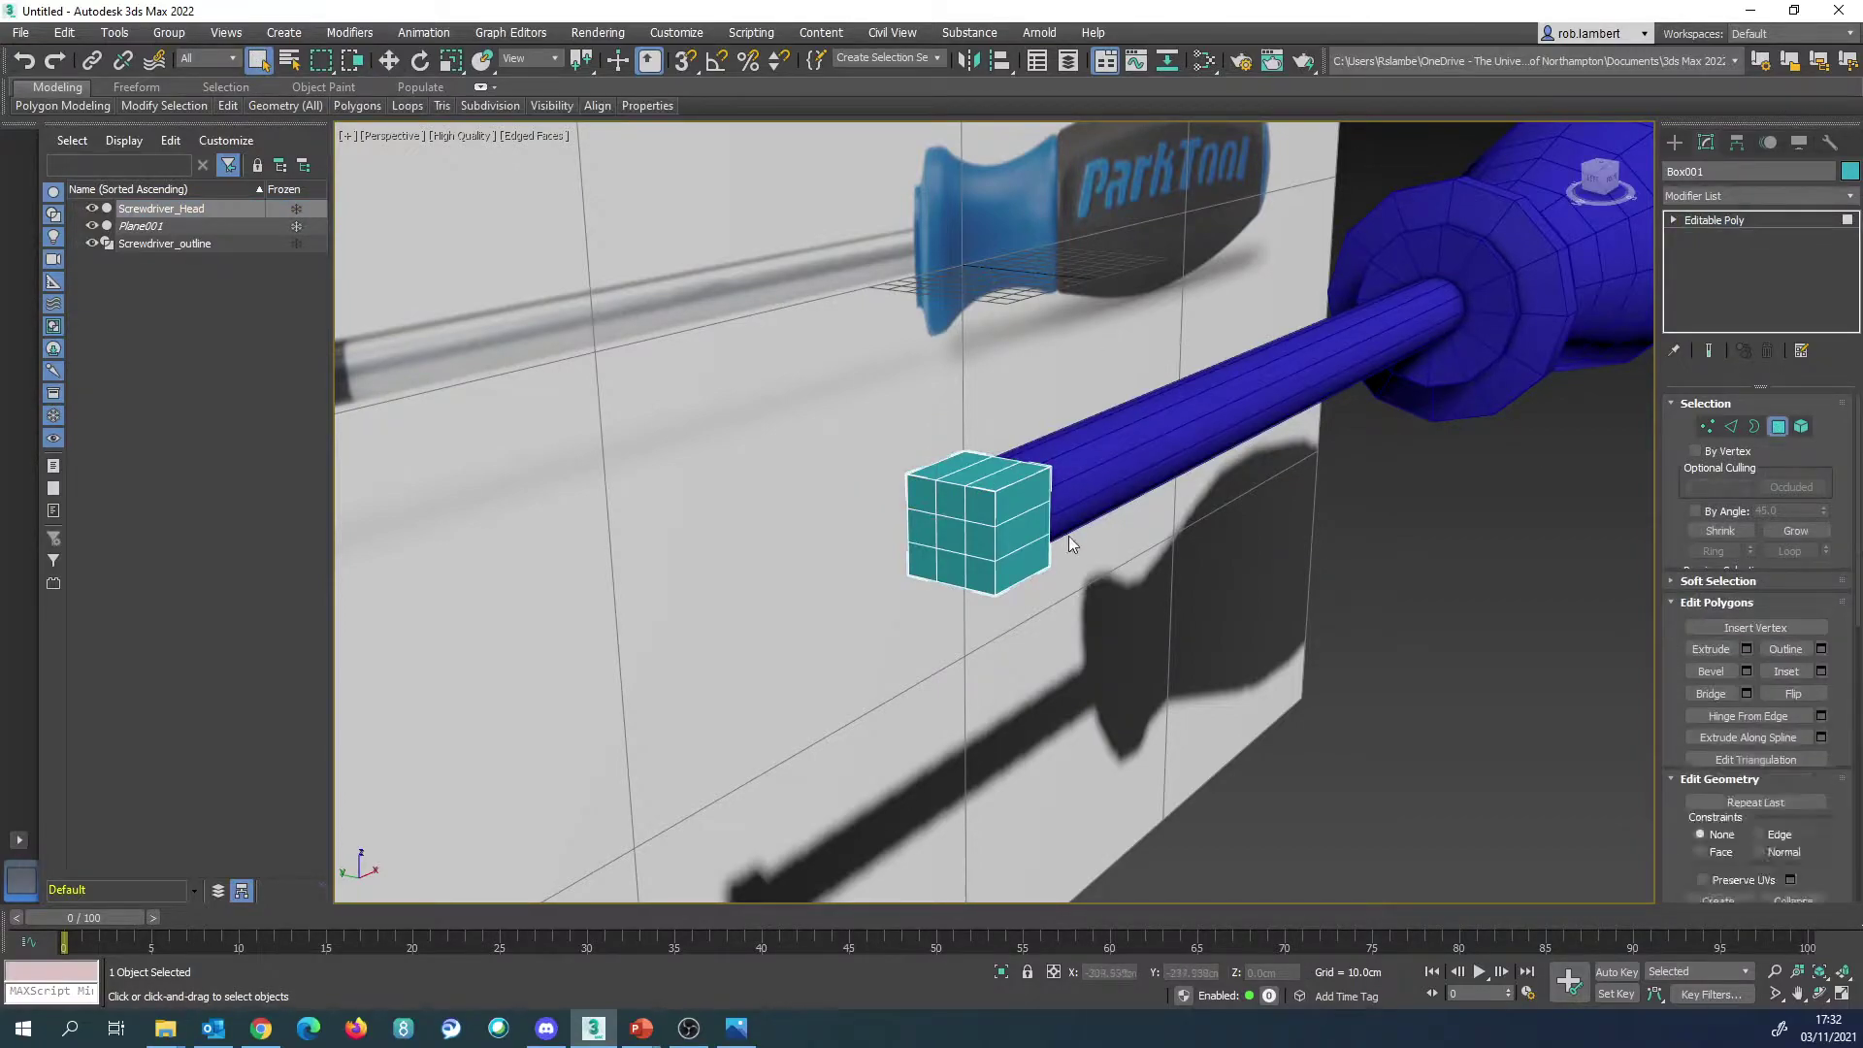
click(950, 499)
ctrl+click(951, 536)
ctrl+click(928, 530)
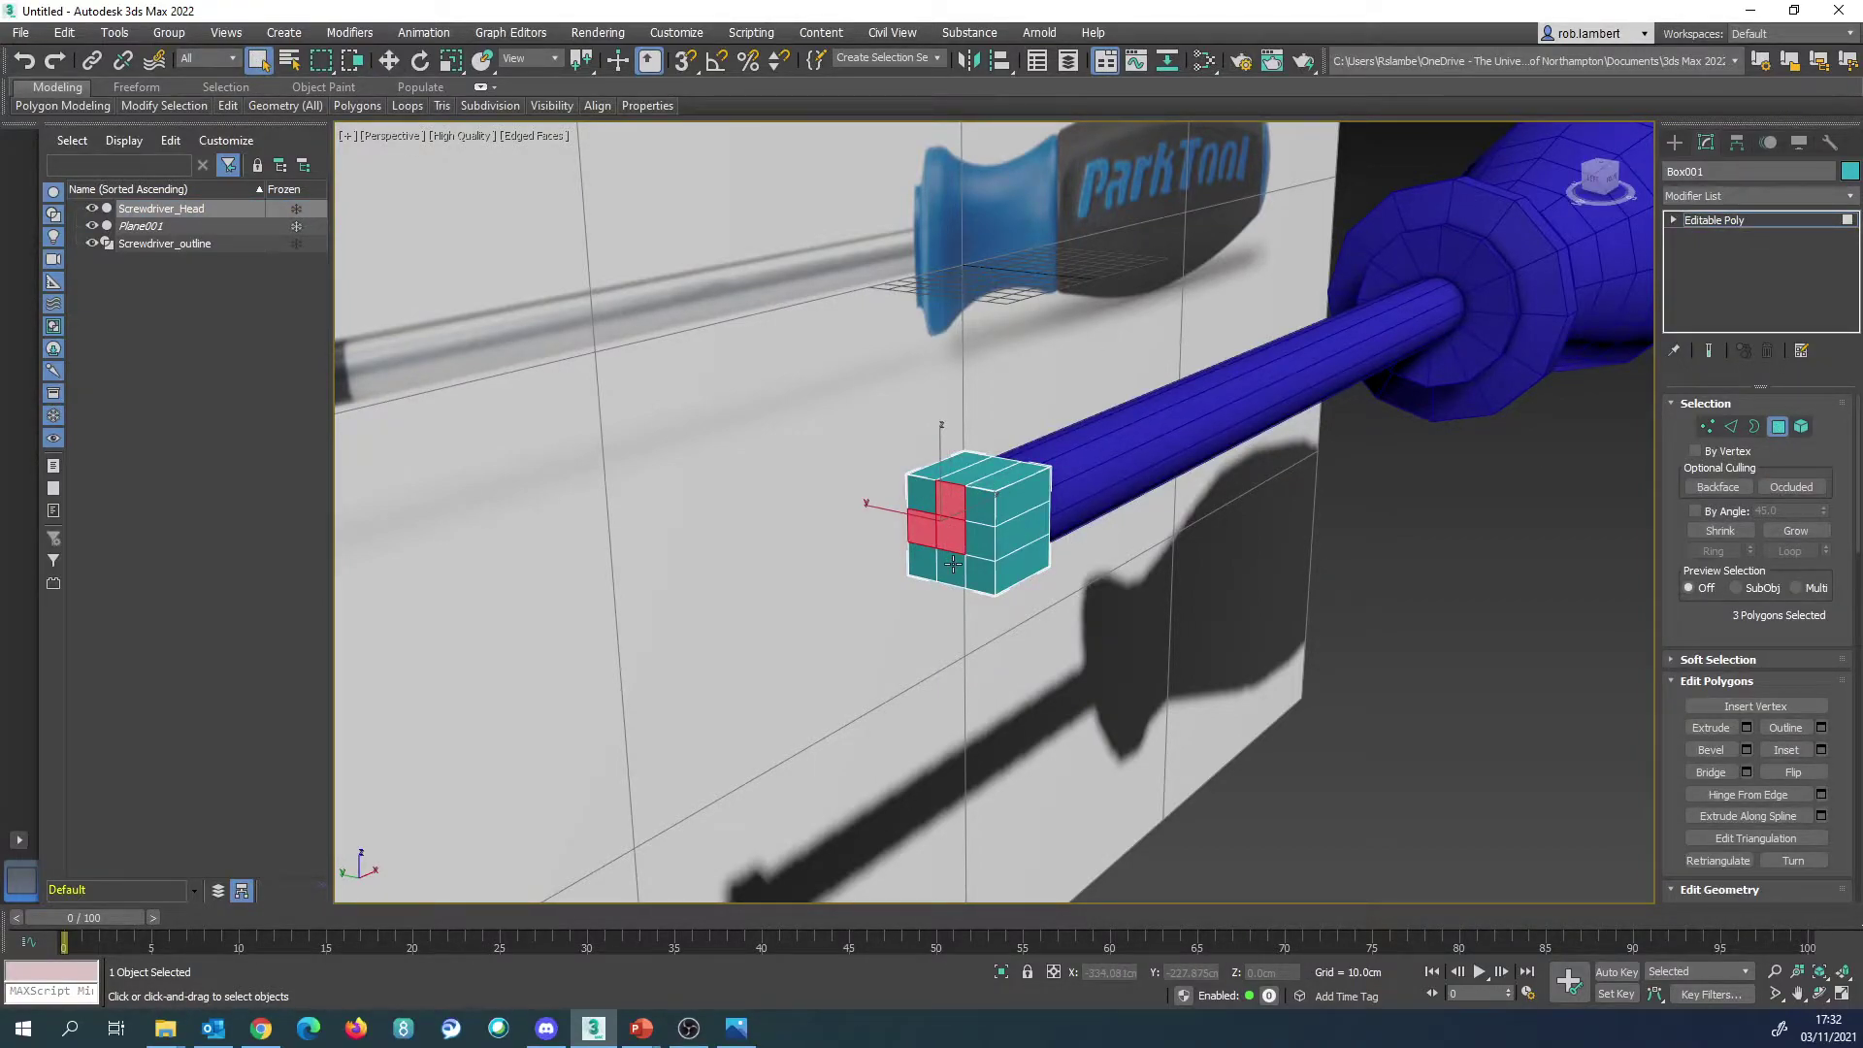
ctrl+click(953, 564)
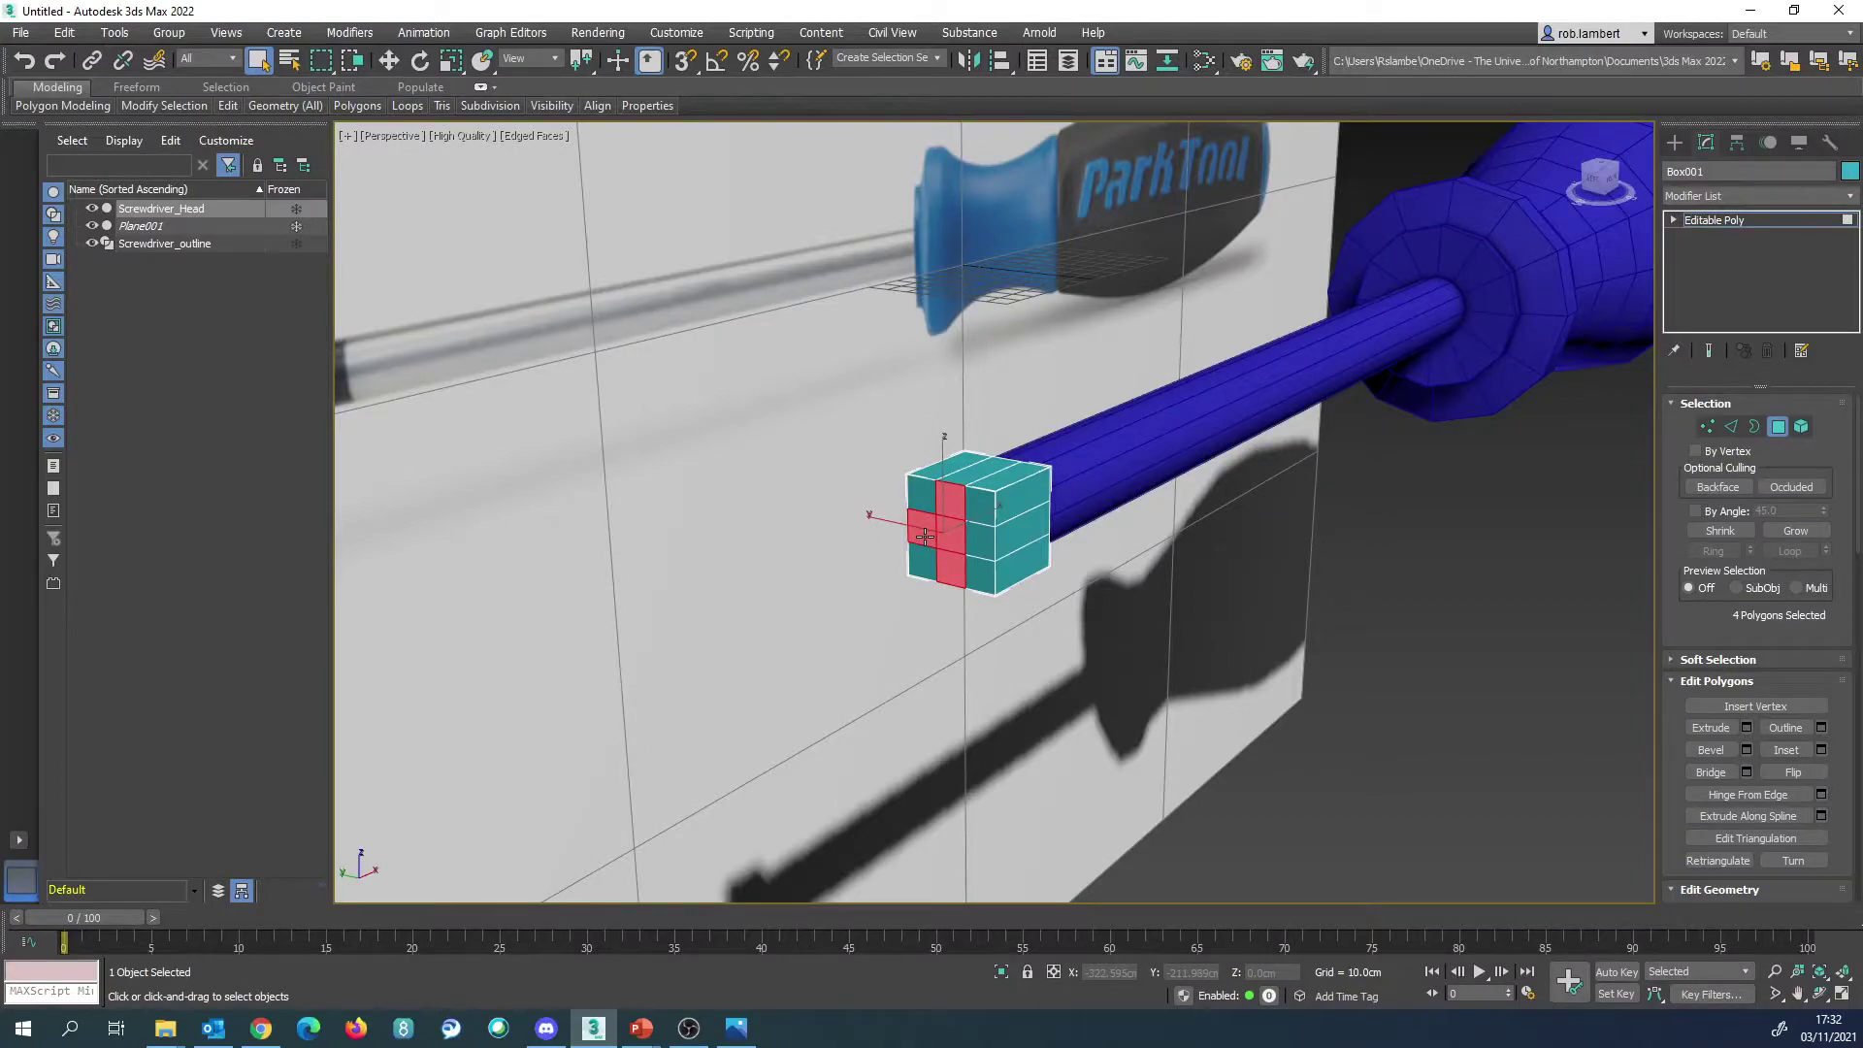
ctrl+click(984, 540)
alt+middle_drag(1052, 511, 1009, 552)
alt+middle_drag(1085, 474, 1039, 503)
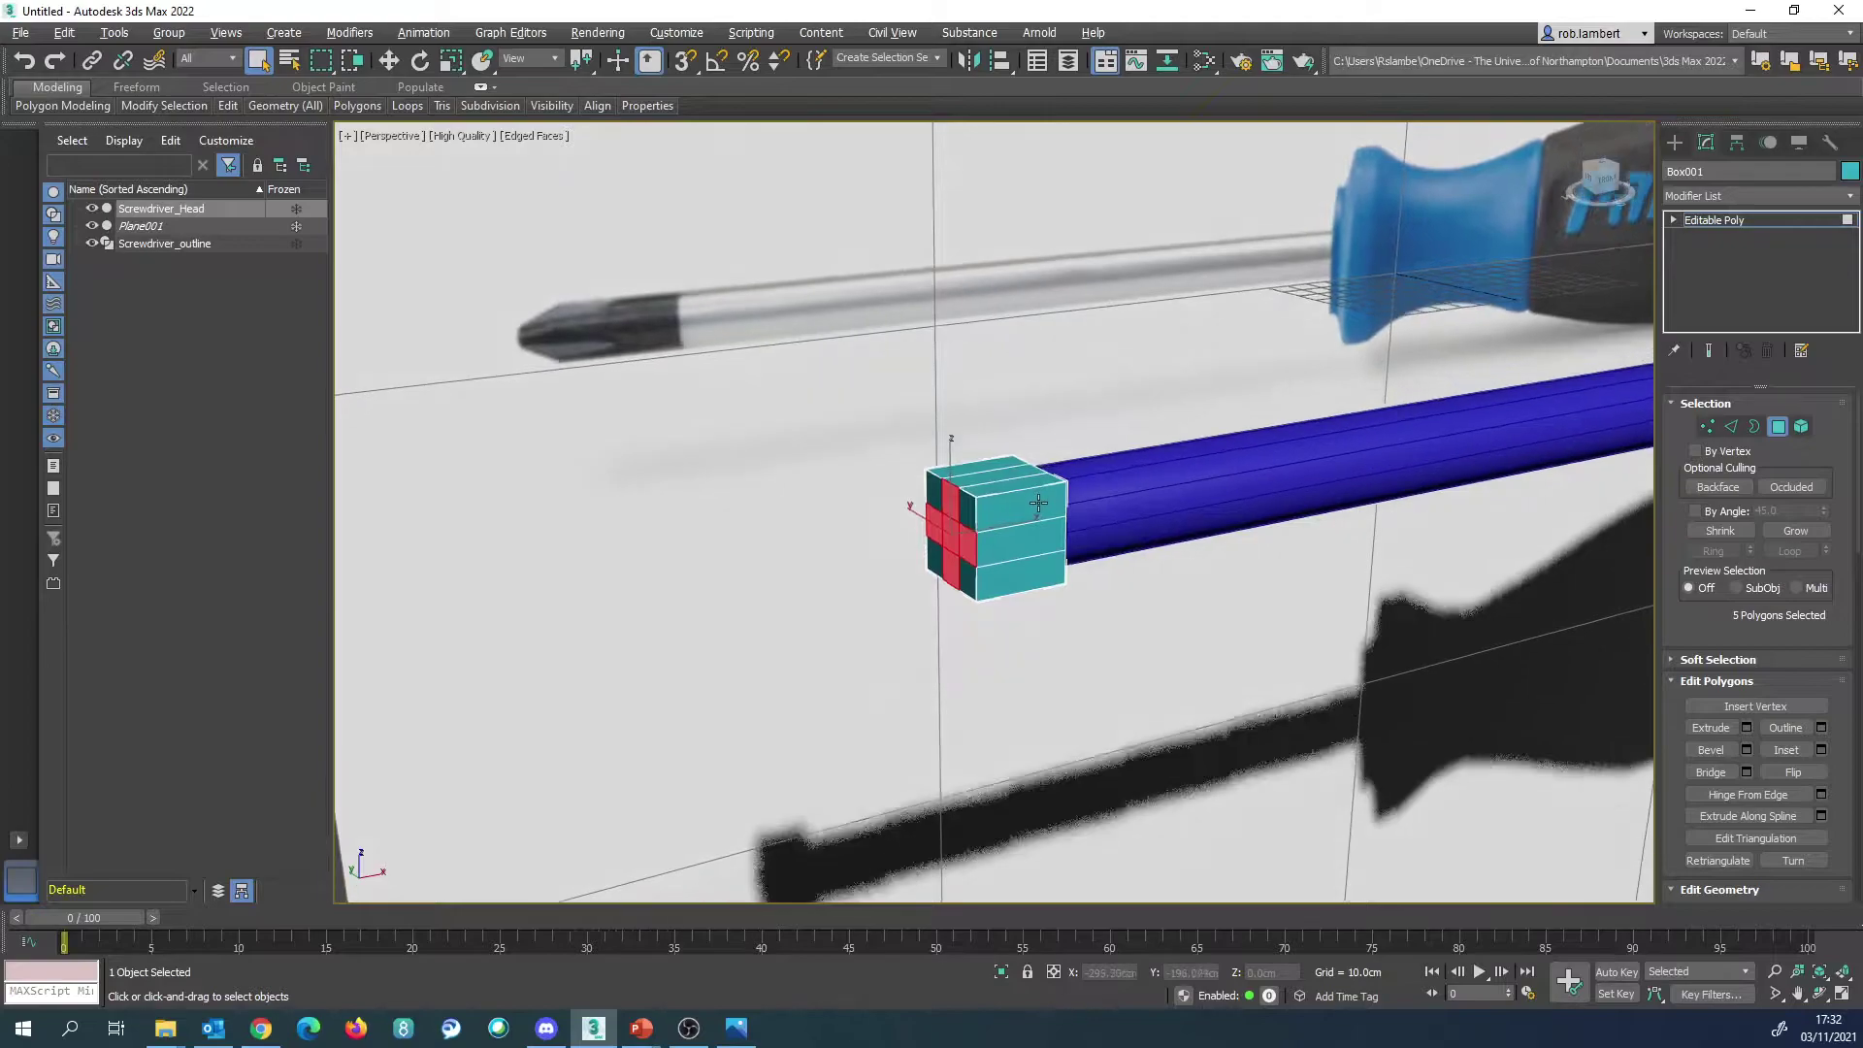
click(1747, 750)
alt+middle_drag(1255, 638, 1209, 585)
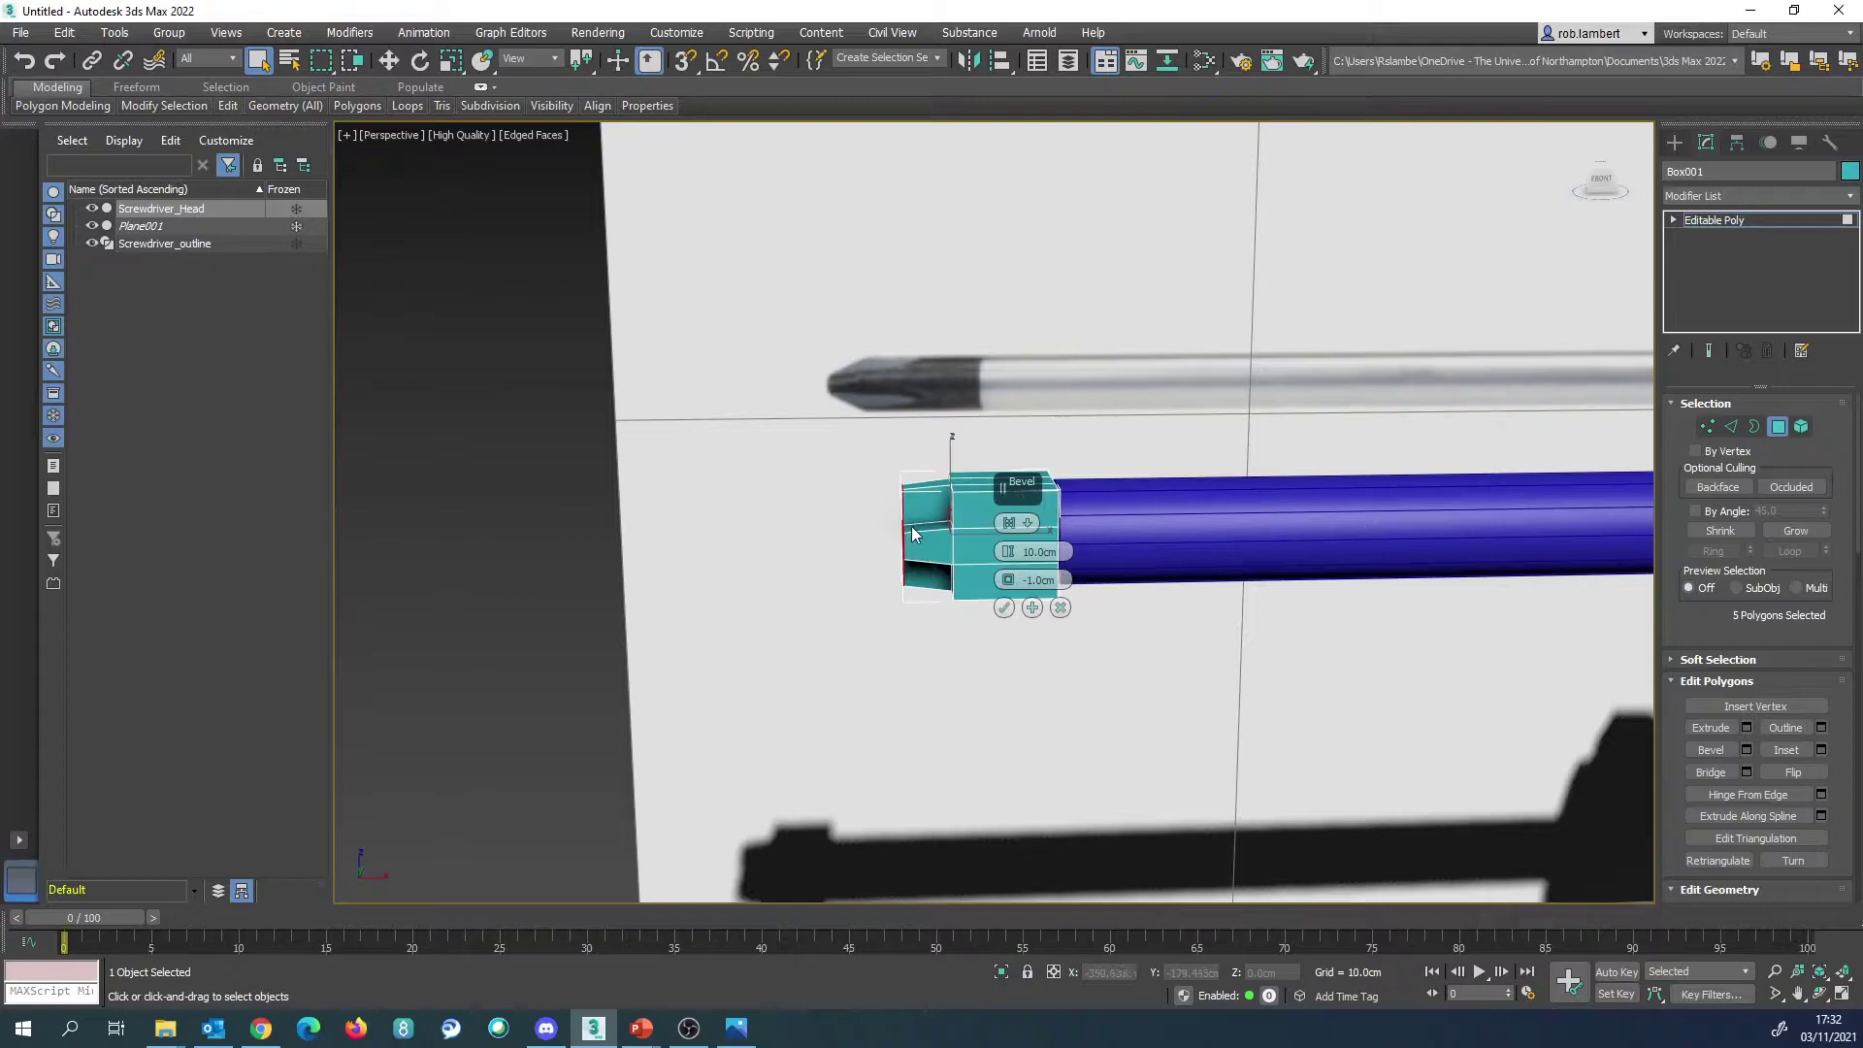
click(1032, 609)
click(1032, 608)
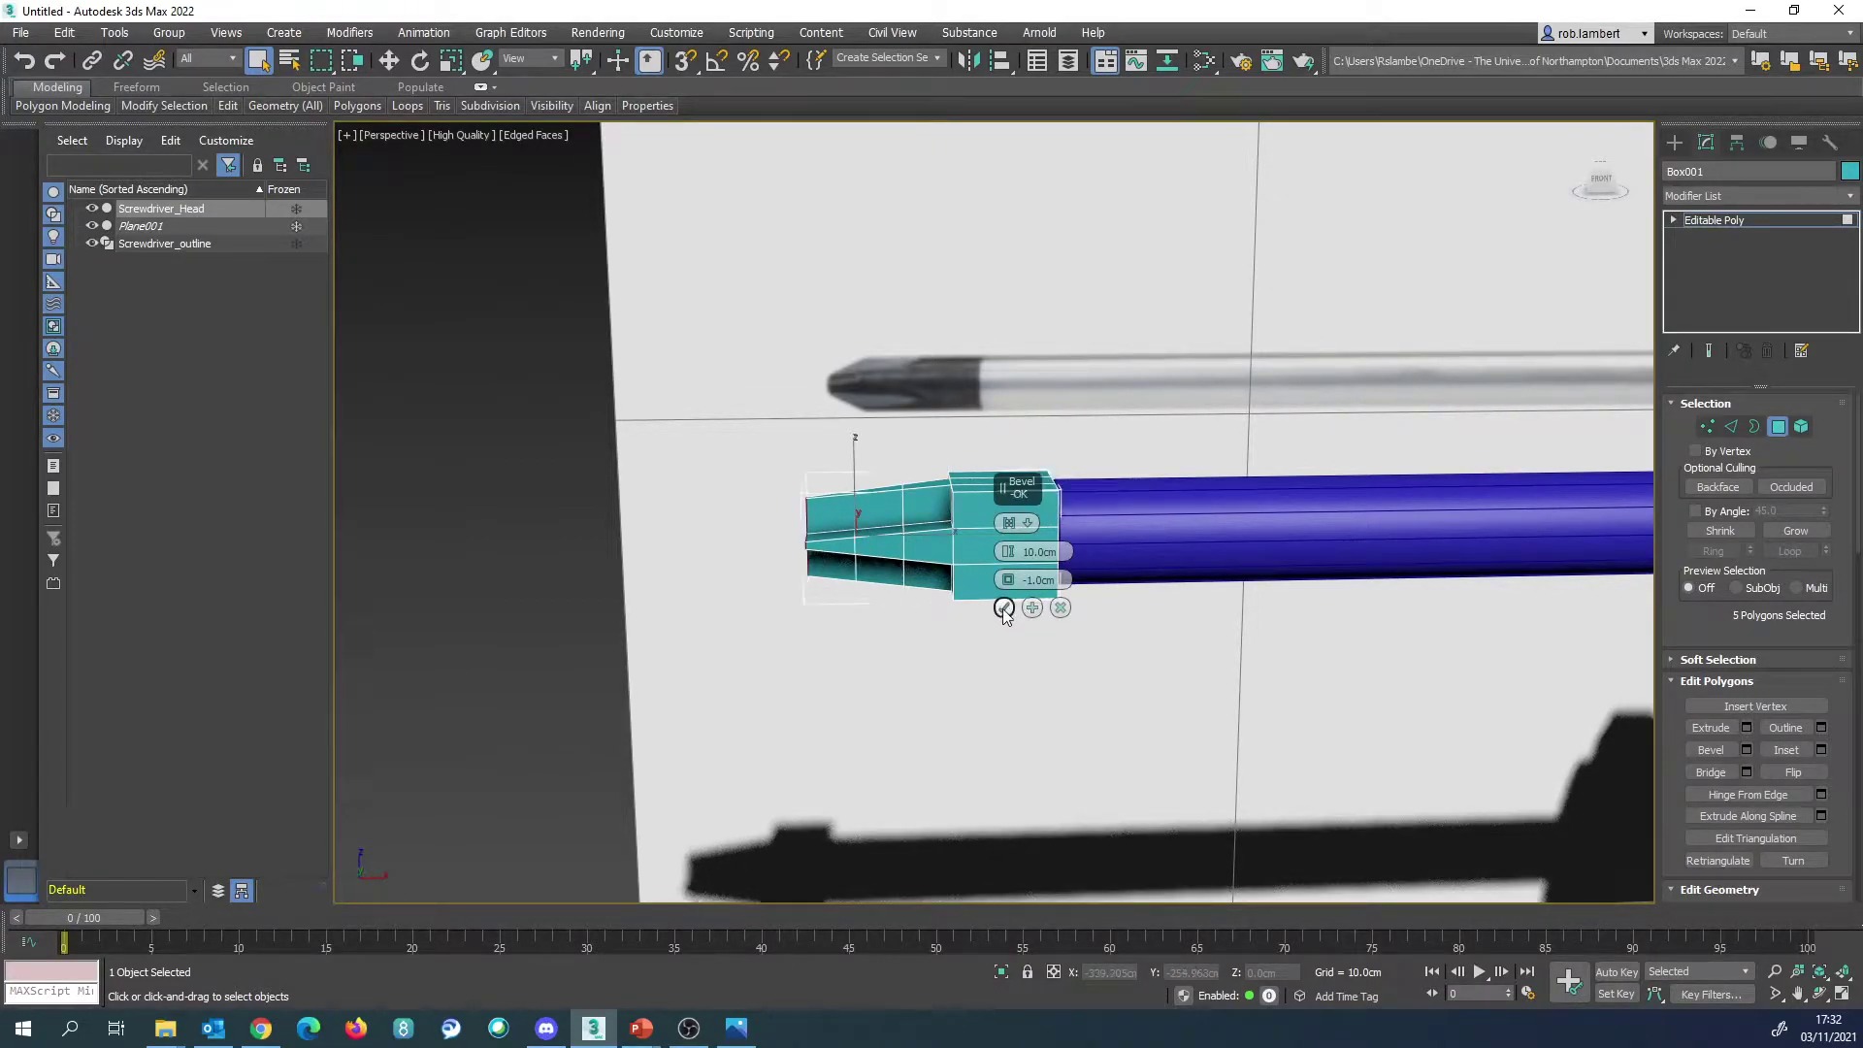
click(1003, 610)
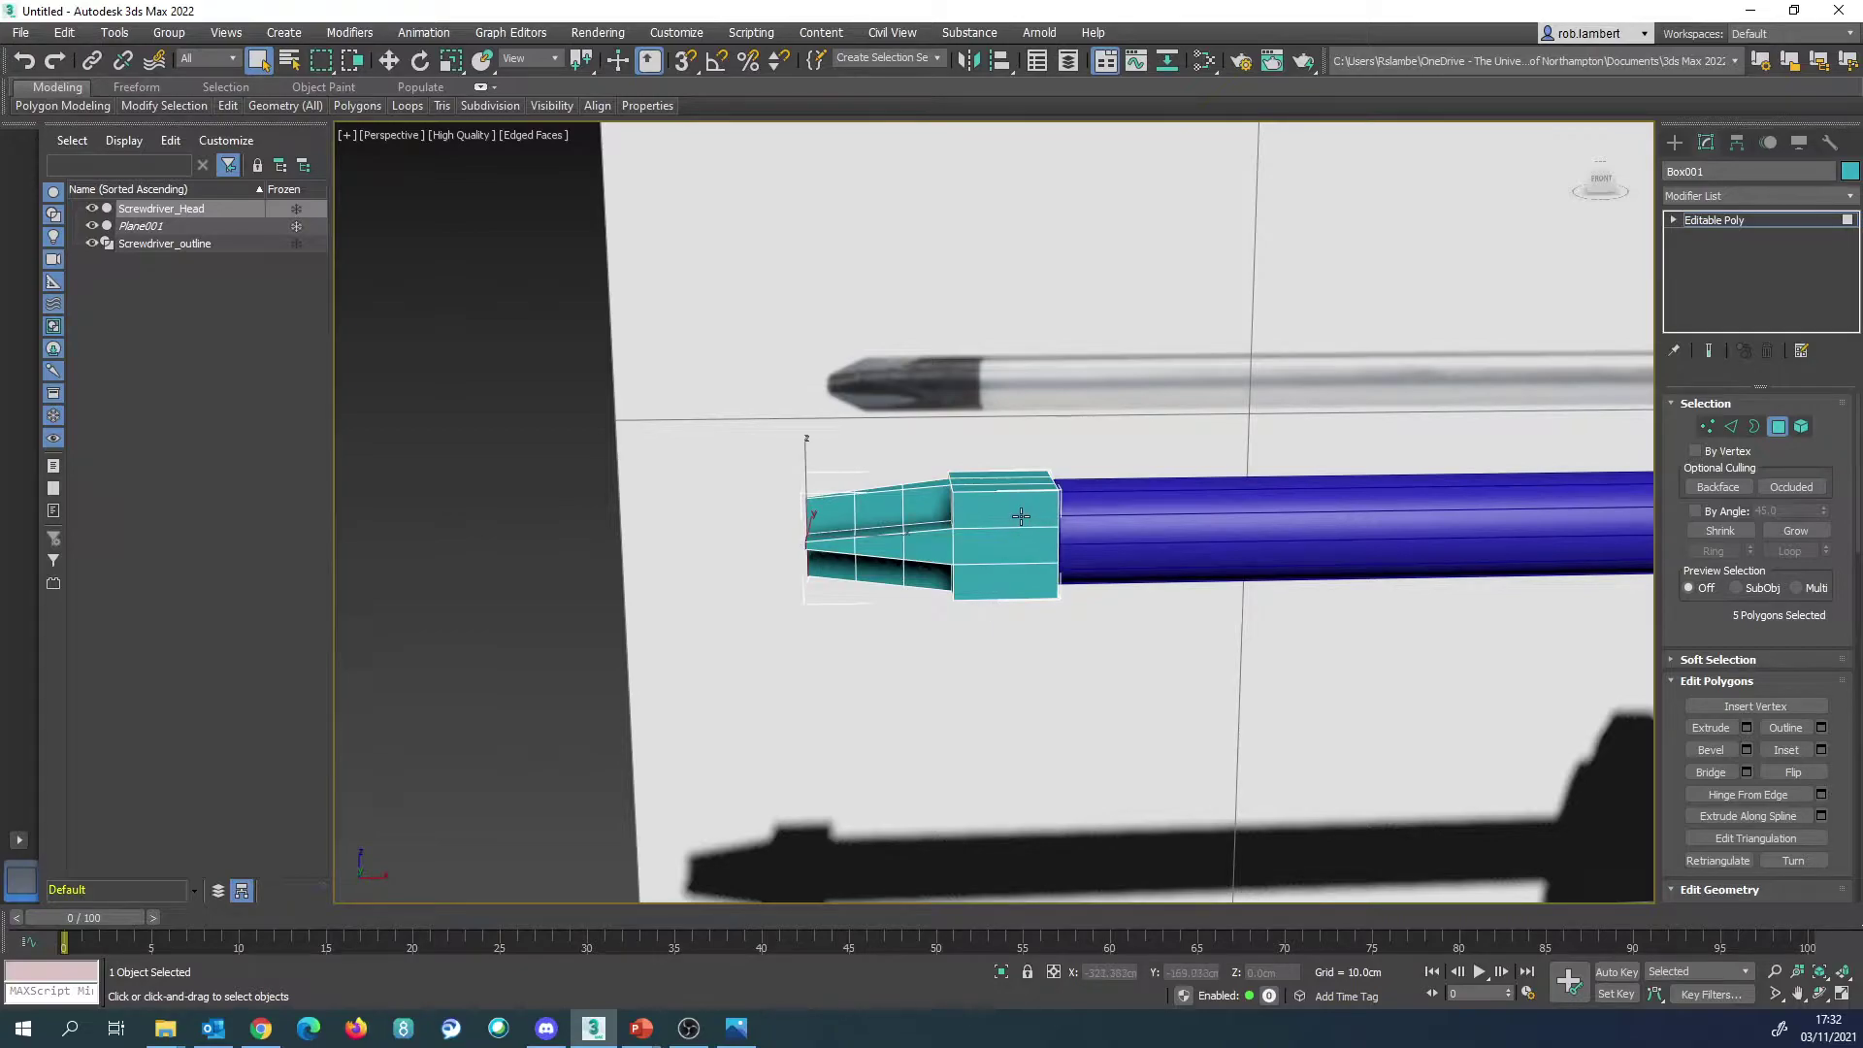
Step: Compare the bevelled head with the reference tip in the Front view
key(f)
middle_drag(1069, 567, 935, 583)
key(p)
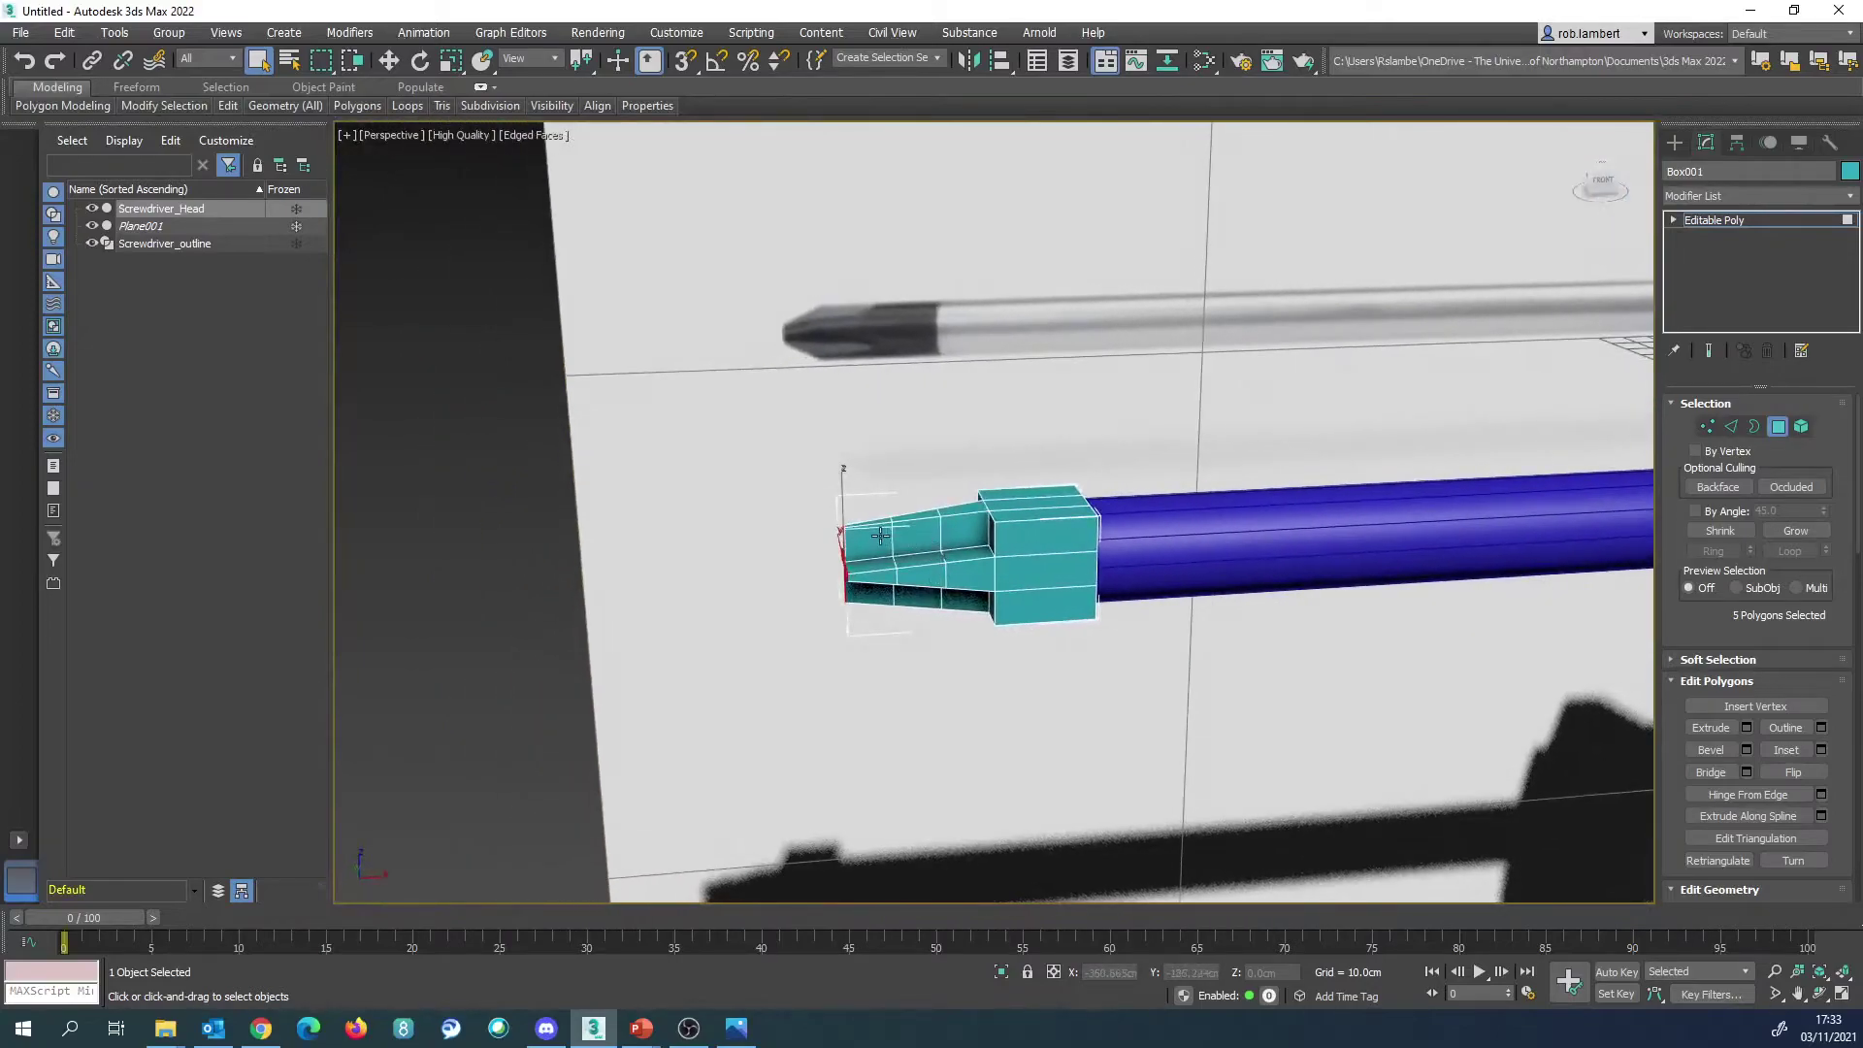
Step: Scale down the eight outermost vertices at the ends of the cross's four arms to bring the tip to a point
click(1708, 429)
alt+middle_drag(820, 609, 871, 575)
scroll(868, 563, up, 5)
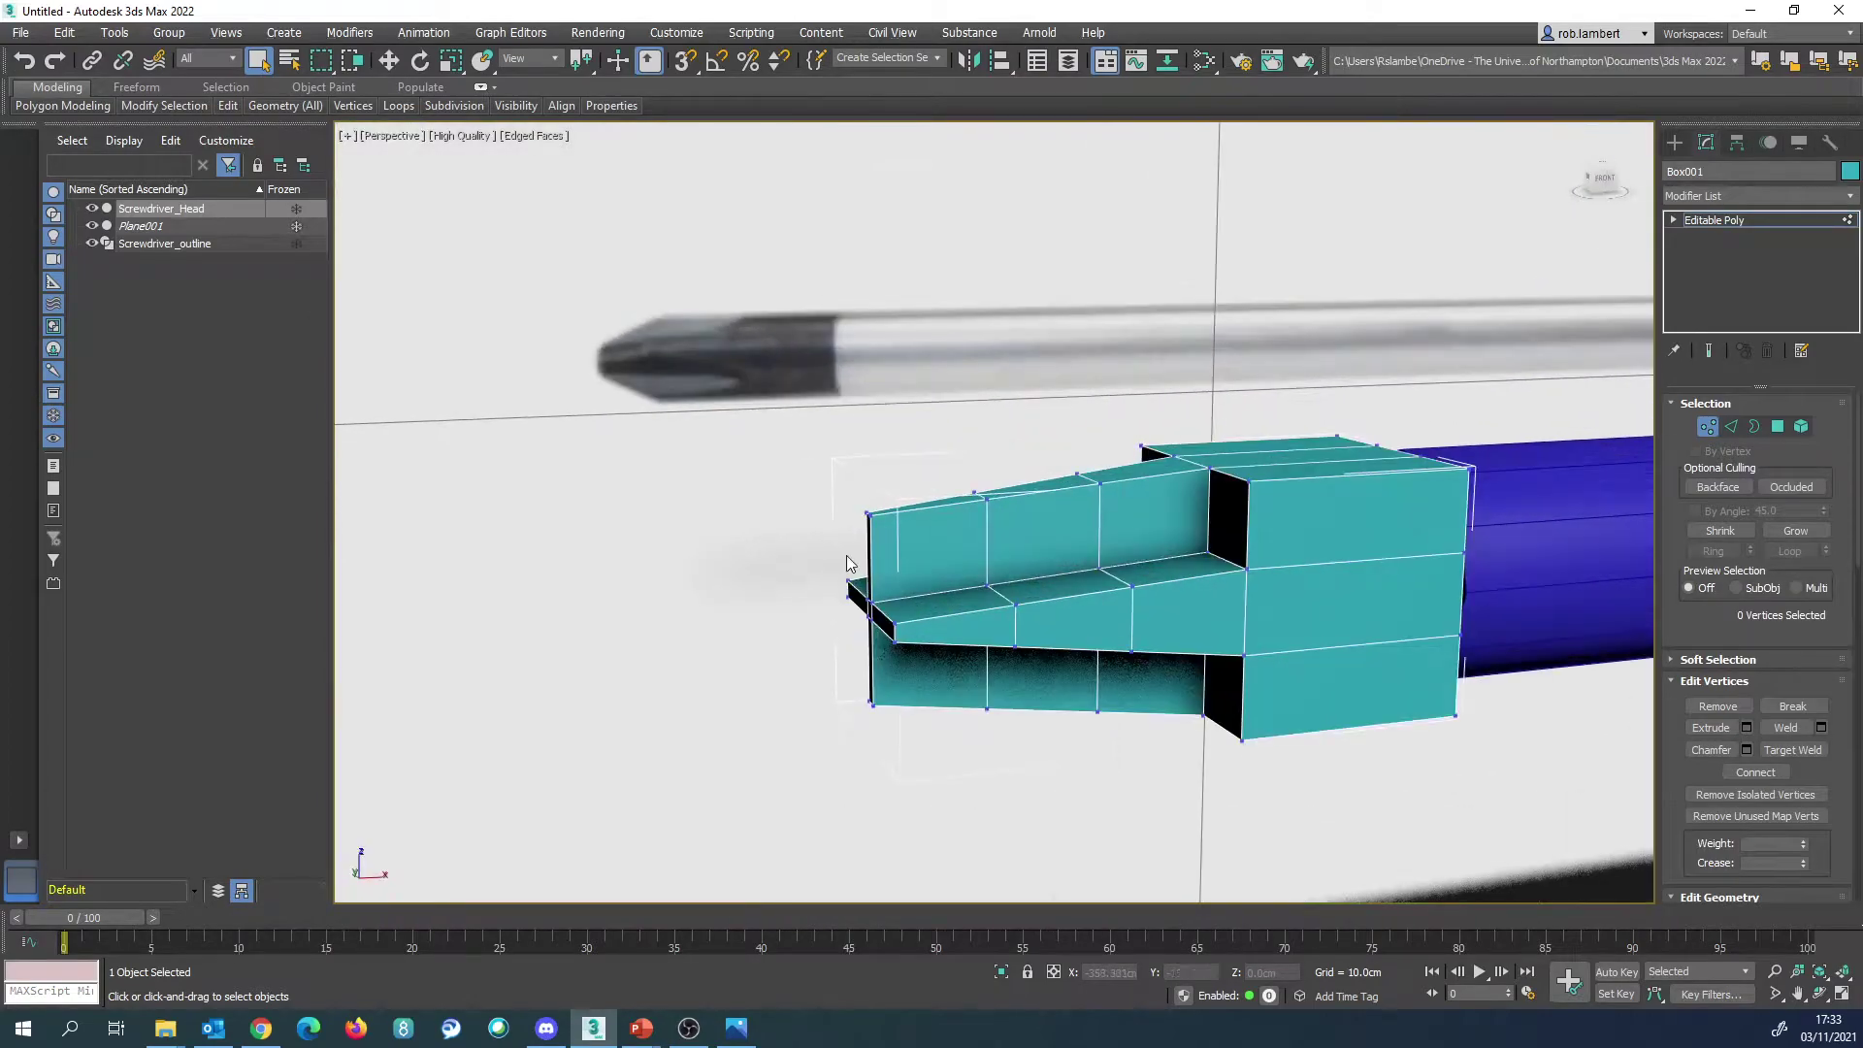
drag(857, 476, 888, 551)
mouse_move(885, 555)
alt+middle_down()
mouse_move(1010, 553)
mouse_move(882, 556)
alt+middle_up()
ctrl+drag(817, 560, 859, 620)
alt+middle_drag(859, 621, 1024, 645)
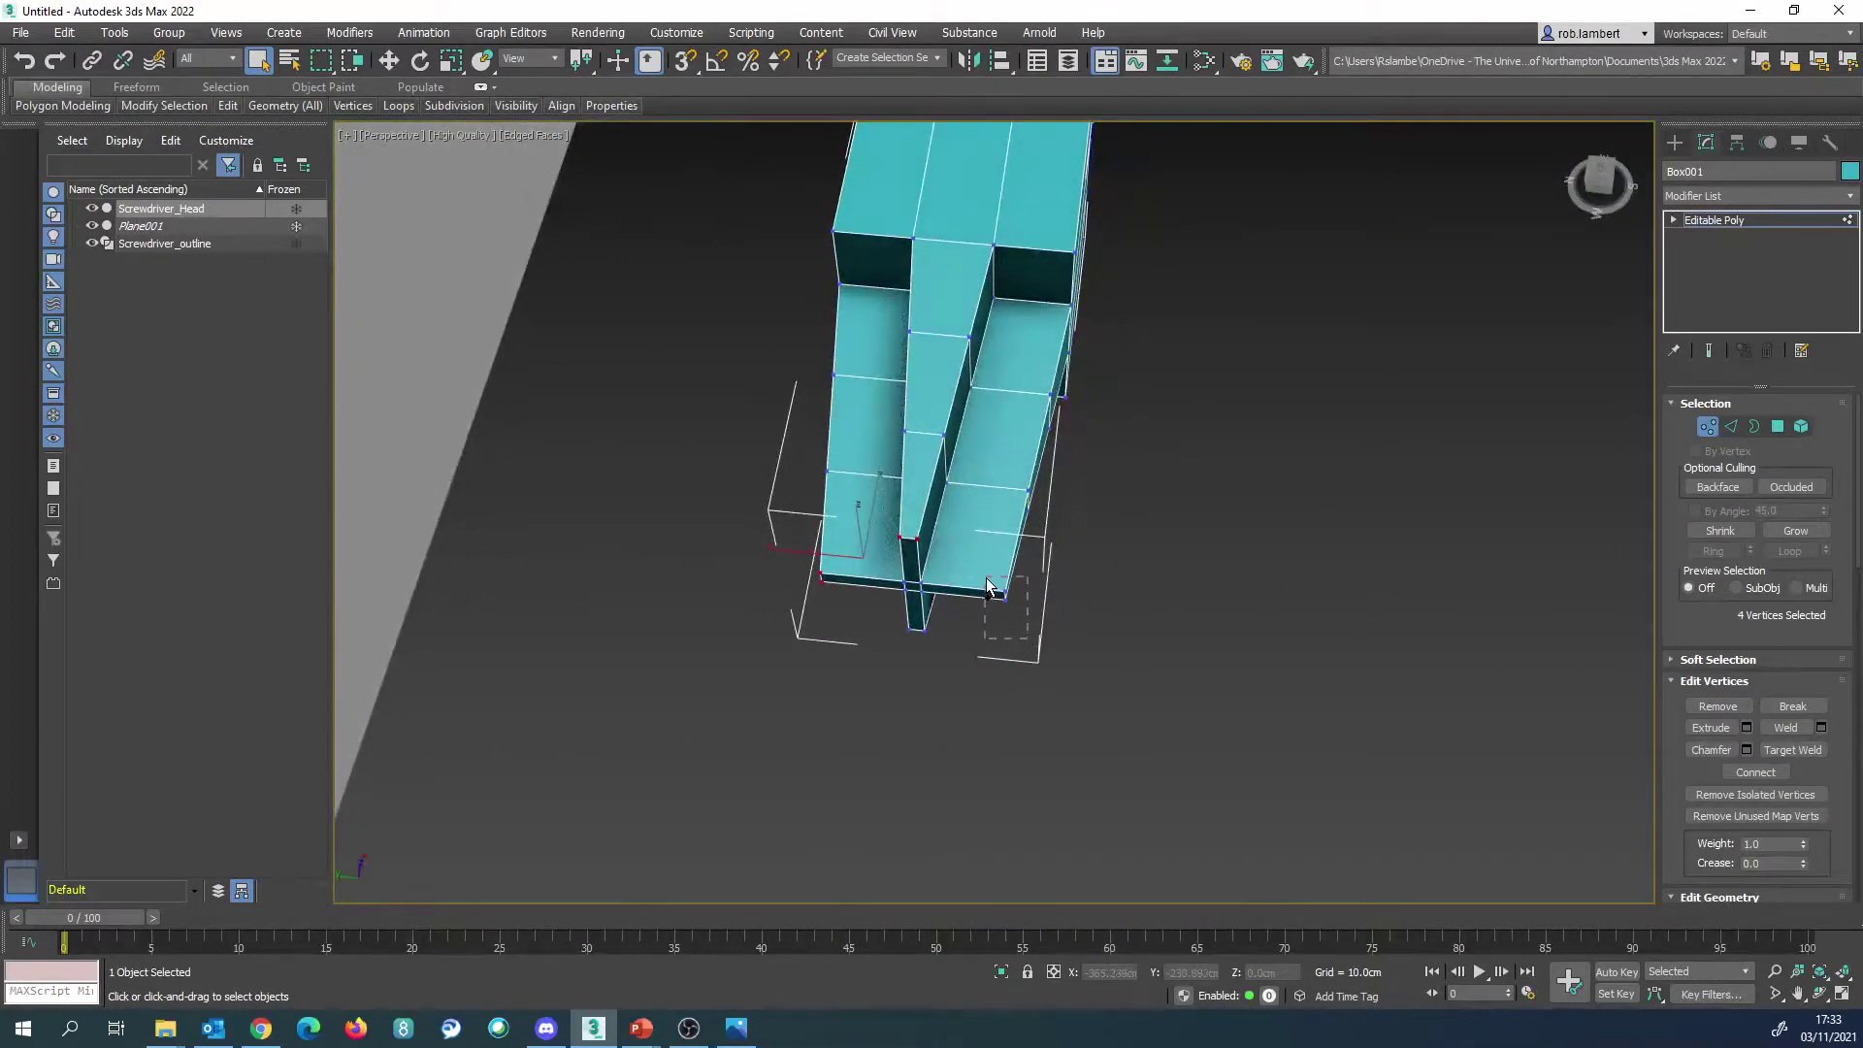
ctrl+drag(1027, 638, 986, 579)
alt+middle_drag(986, 578, 953, 684)
ctrl+drag(887, 644, 887, 641)
alt+middle_drag(888, 640, 990, 551)
key(r)
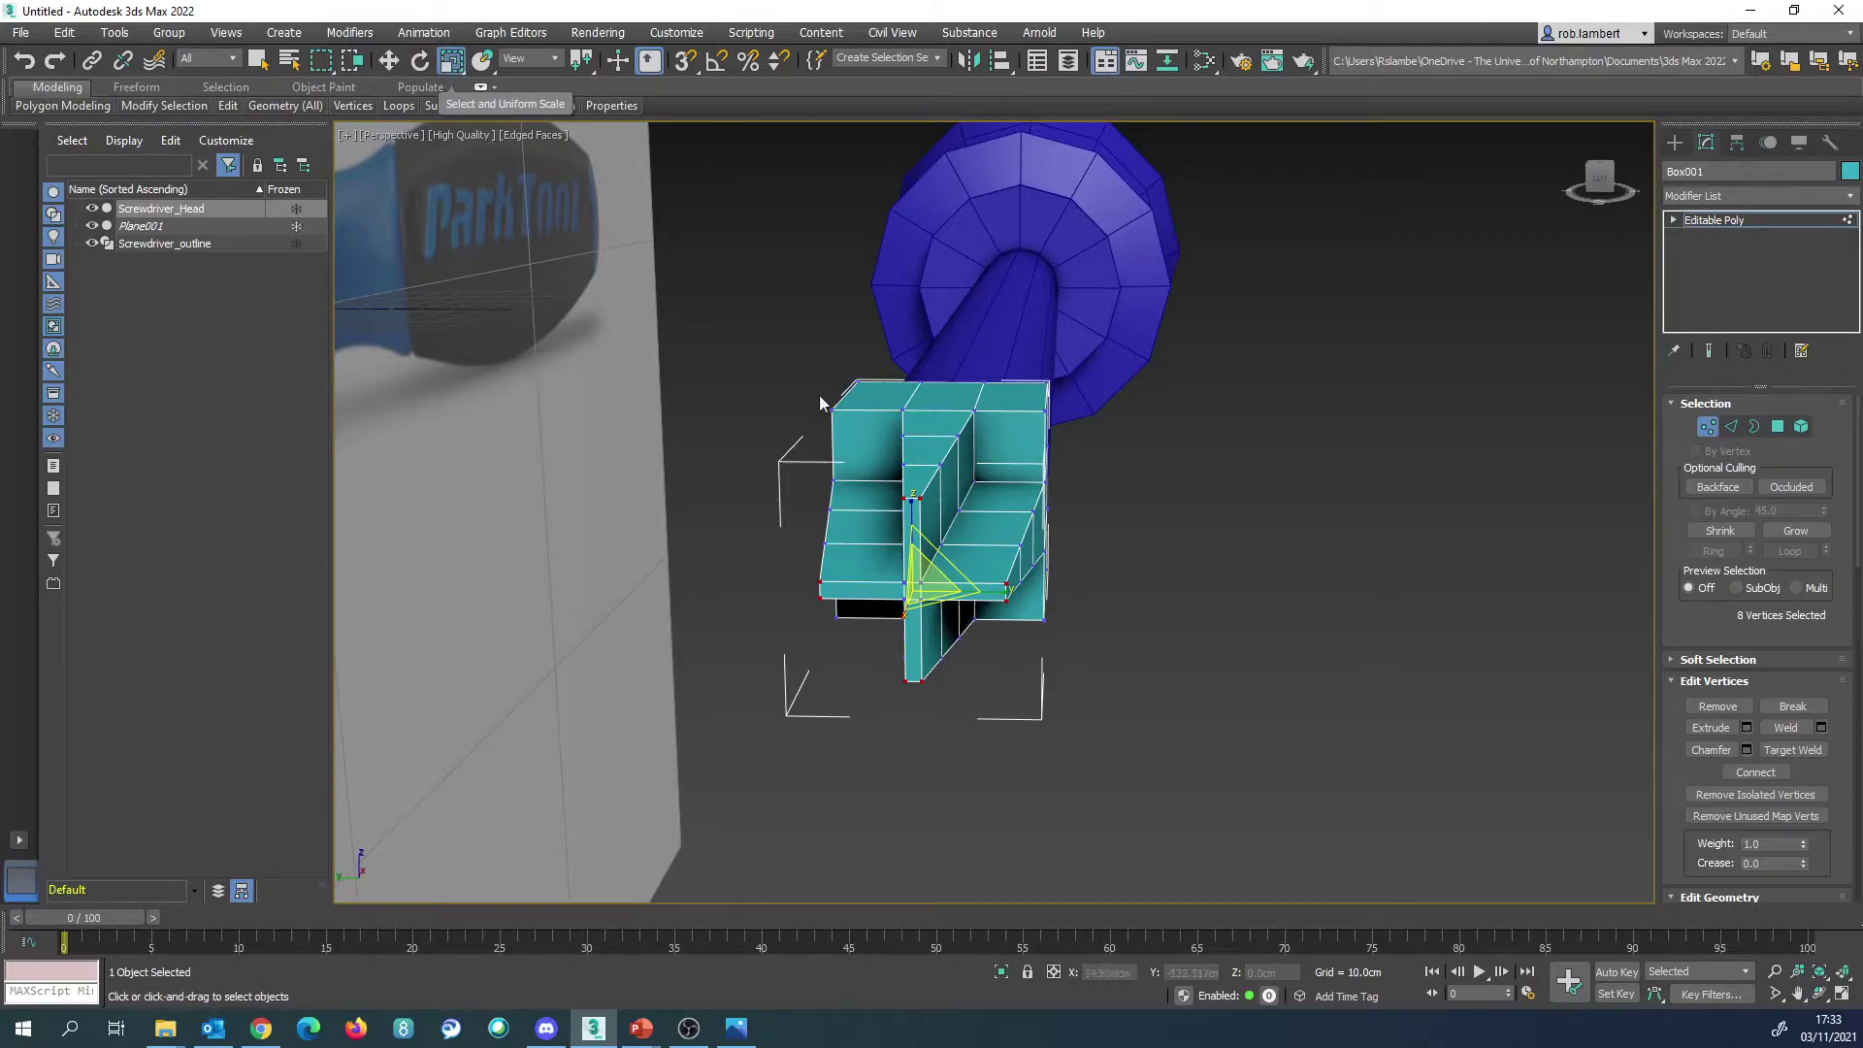
alt+middle_drag(1015, 592, 920, 582)
drag(885, 561, 972, 681)
alt+middle_drag(976, 579, 963, 502)
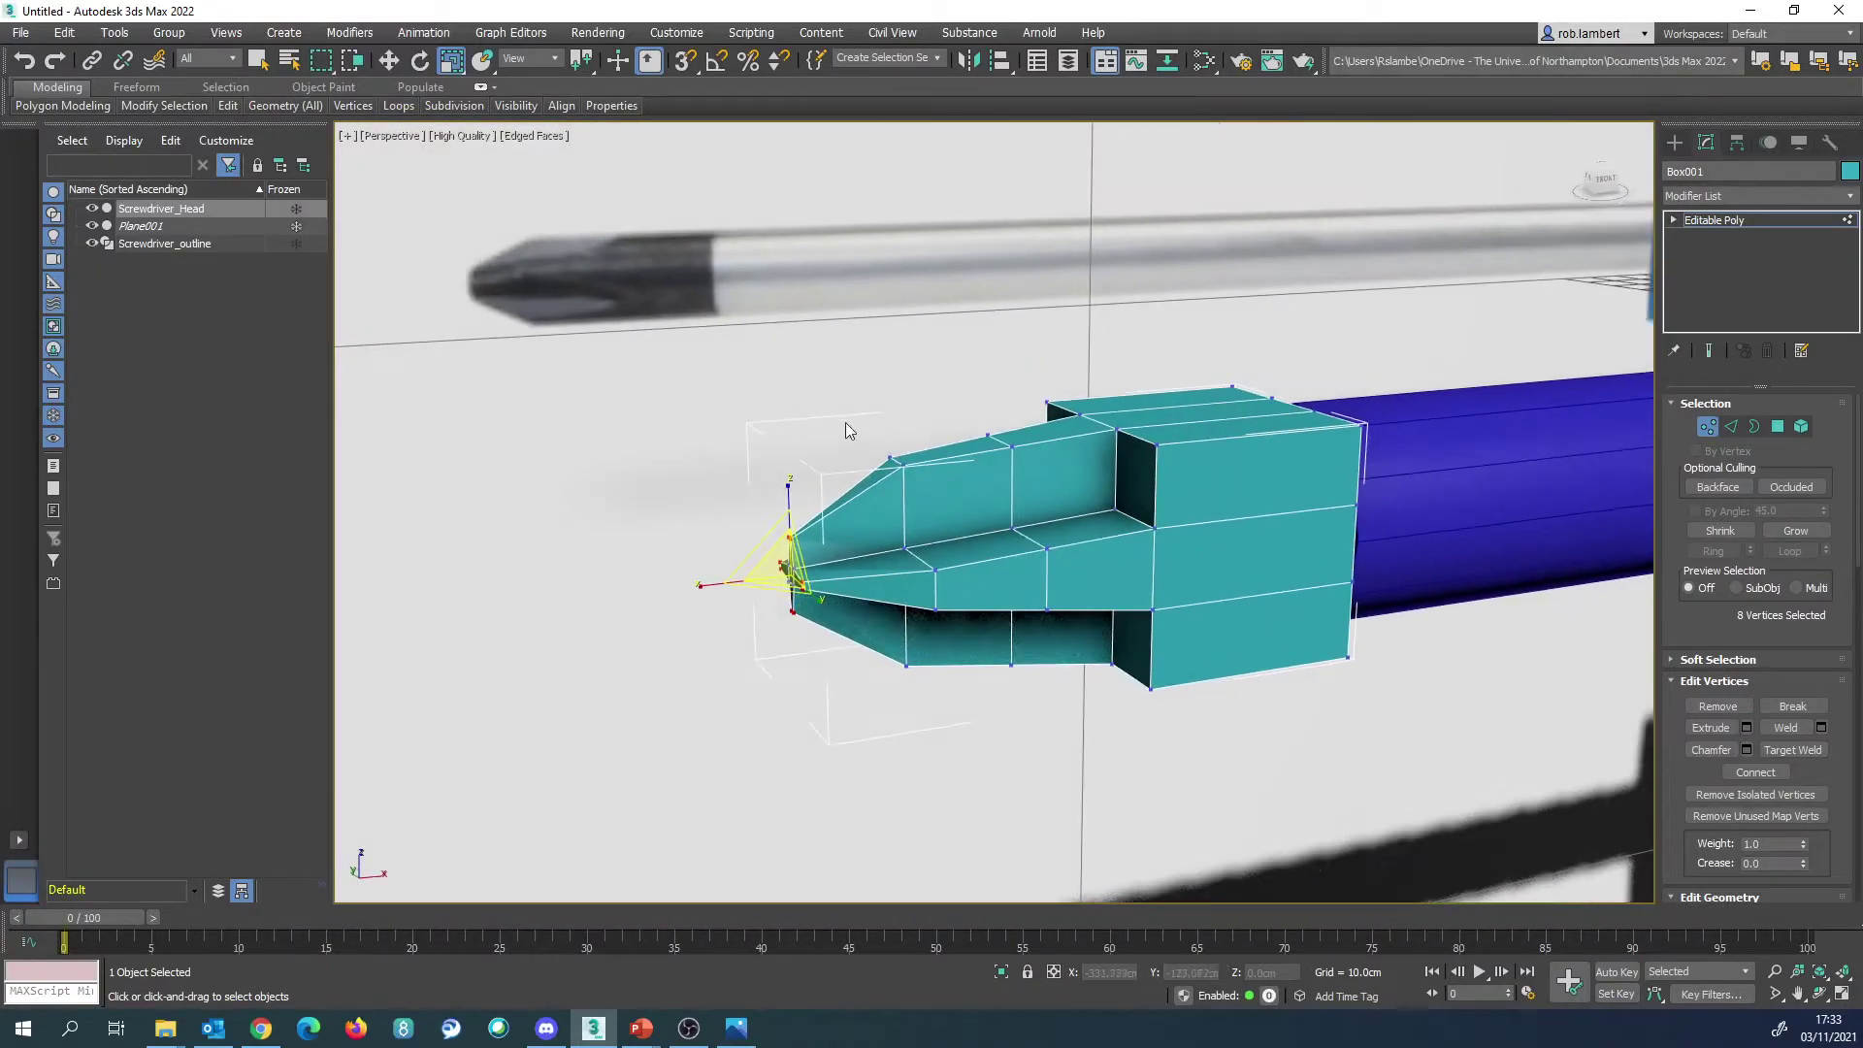
Step: Scale the eight outer vertices of the next edge ring behind the tip inward to smooth the taper
drag(906, 483, 909, 485)
alt+middle_drag(909, 486, 1025, 577)
ctrl+drag(981, 491, 1015, 539)
ctrl+drag(782, 520, 815, 565)
alt+middle_drag(909, 595, 753, 483)
ctrl+drag(924, 675, 870, 626)
alt+middle_drag(871, 626, 956, 640)
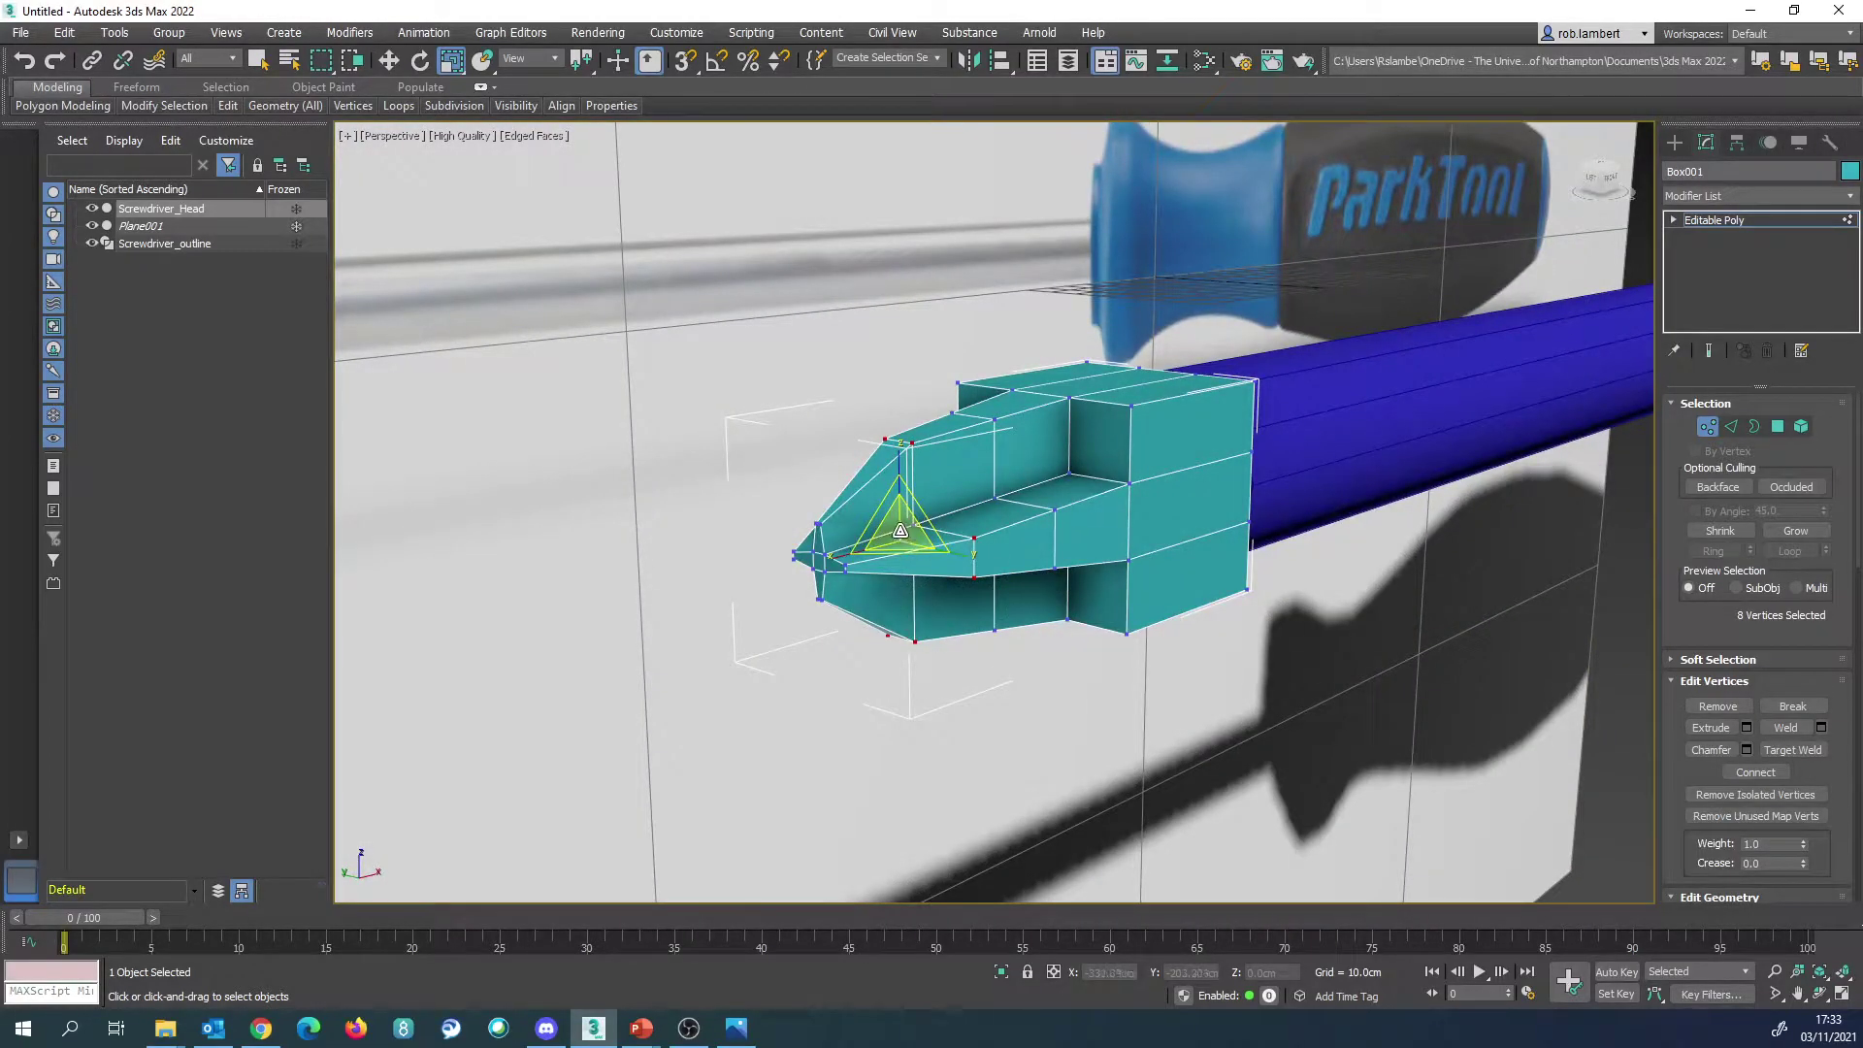
drag(901, 529, 905, 554)
Step: Examine the tapered cross head from the side and front, alongside the shaft and the reference image
alt+middle_drag(906, 553, 804, 540)
scroll(941, 532, up, 5)
middle_drag(1120, 471, 970, 534)
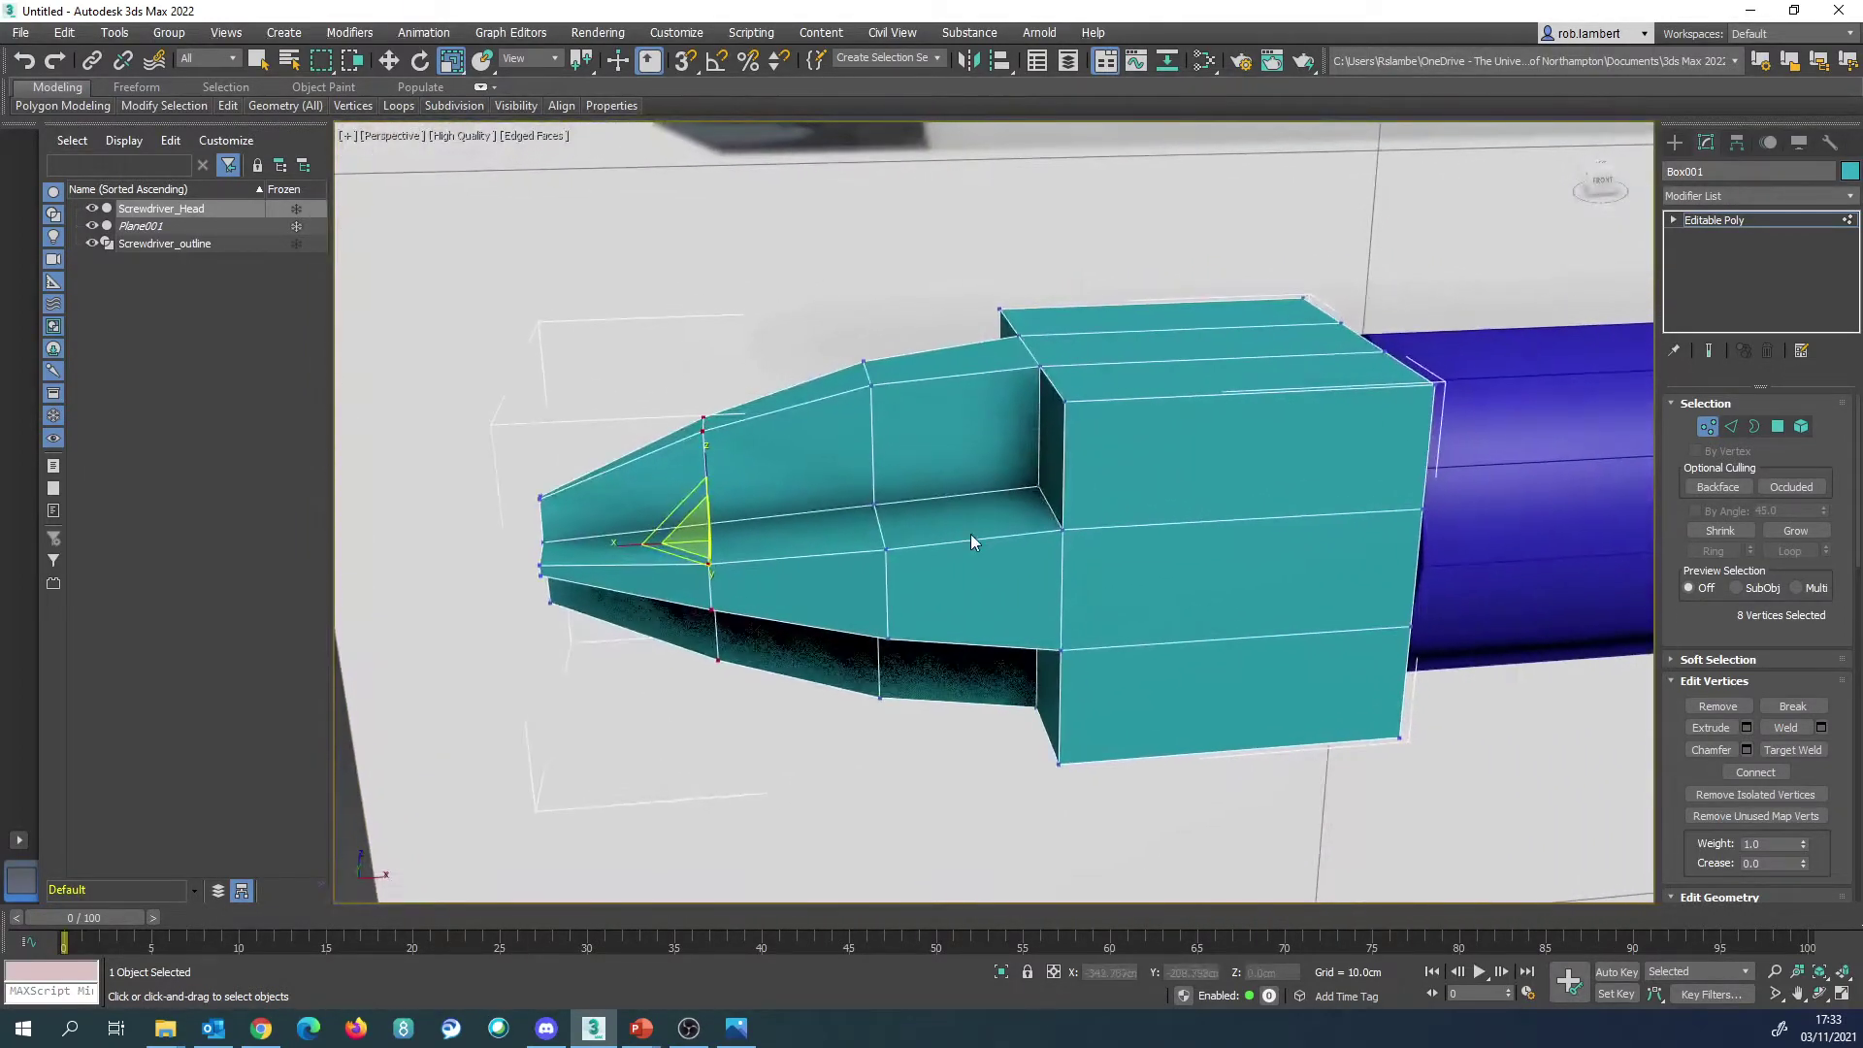
scroll(970, 539, down, 5)
scroll(995, 520, up, 1)
mouse_move(1122, 538)
middle_down()
mouse_move(1122, 559)
mouse_move(1137, 527)
middle_up()
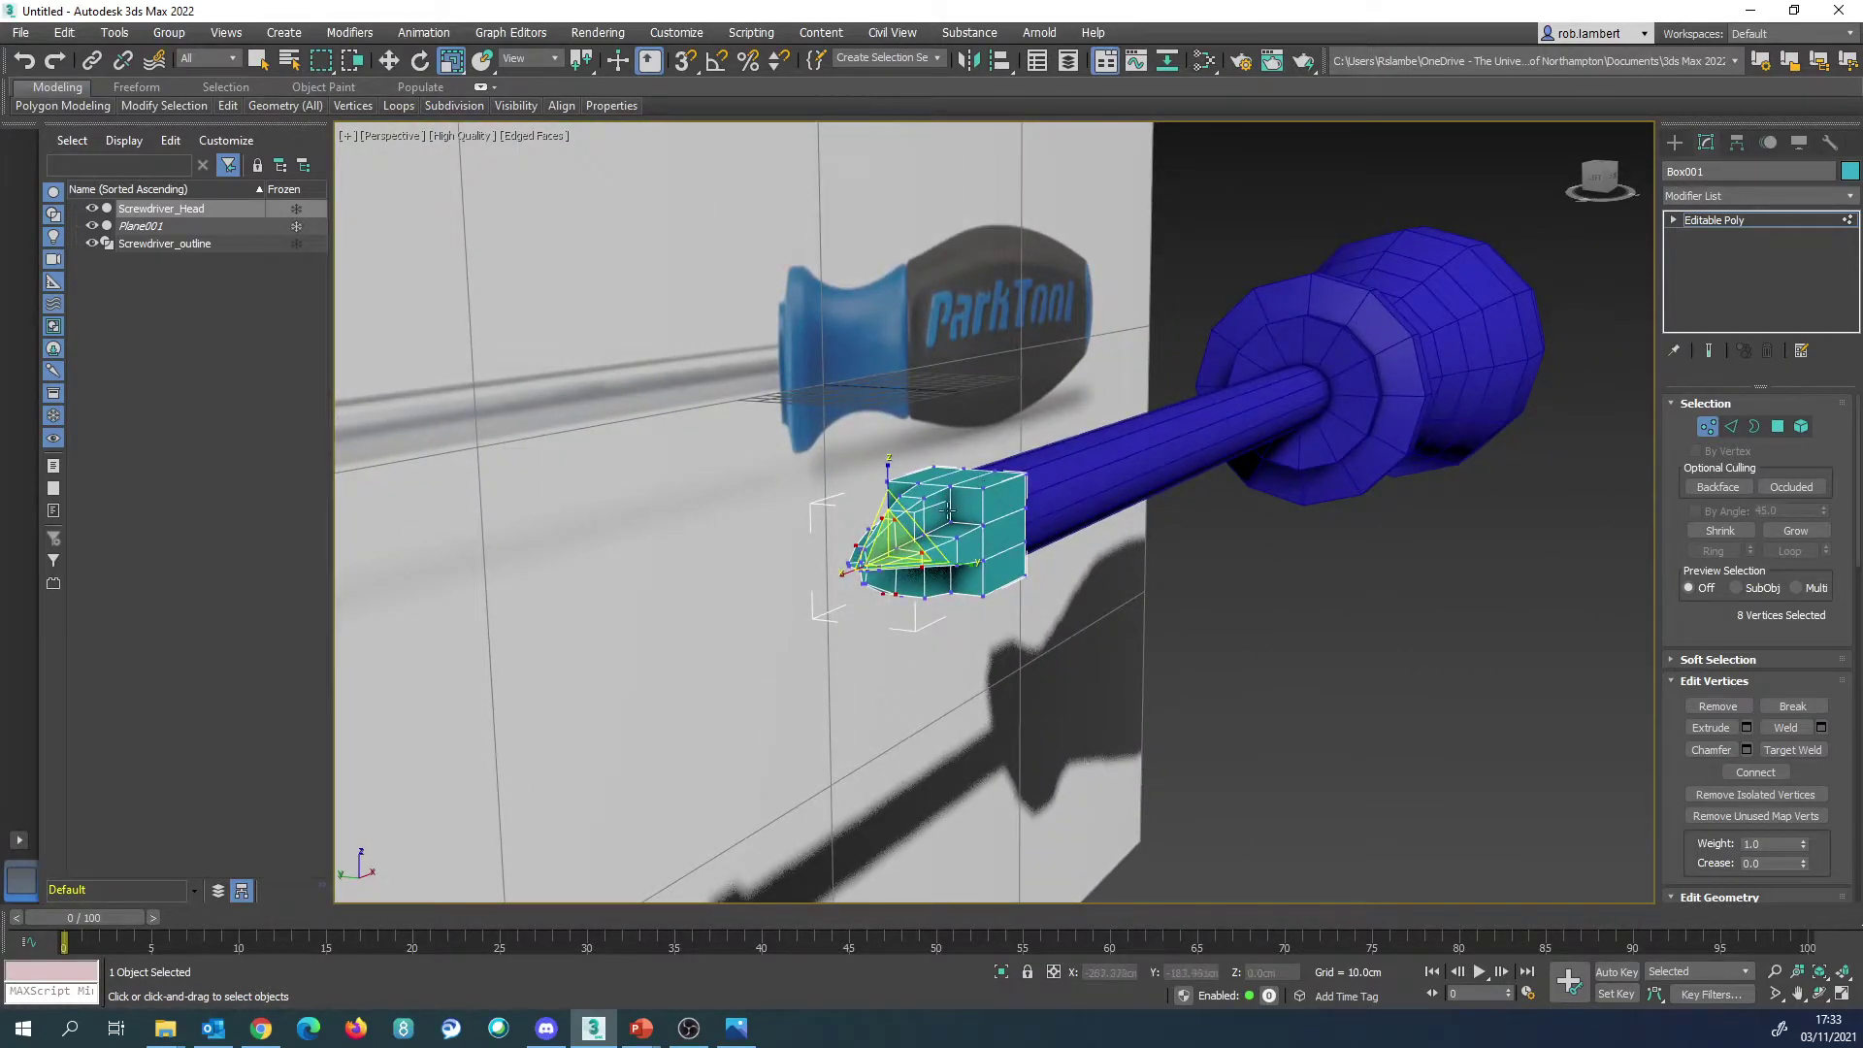
Step: Scale the eight outer corner vertices of the head's rear block inward to about 78% in Y and Z to round its square section
alt+middle_drag(1019, 514, 858, 485)
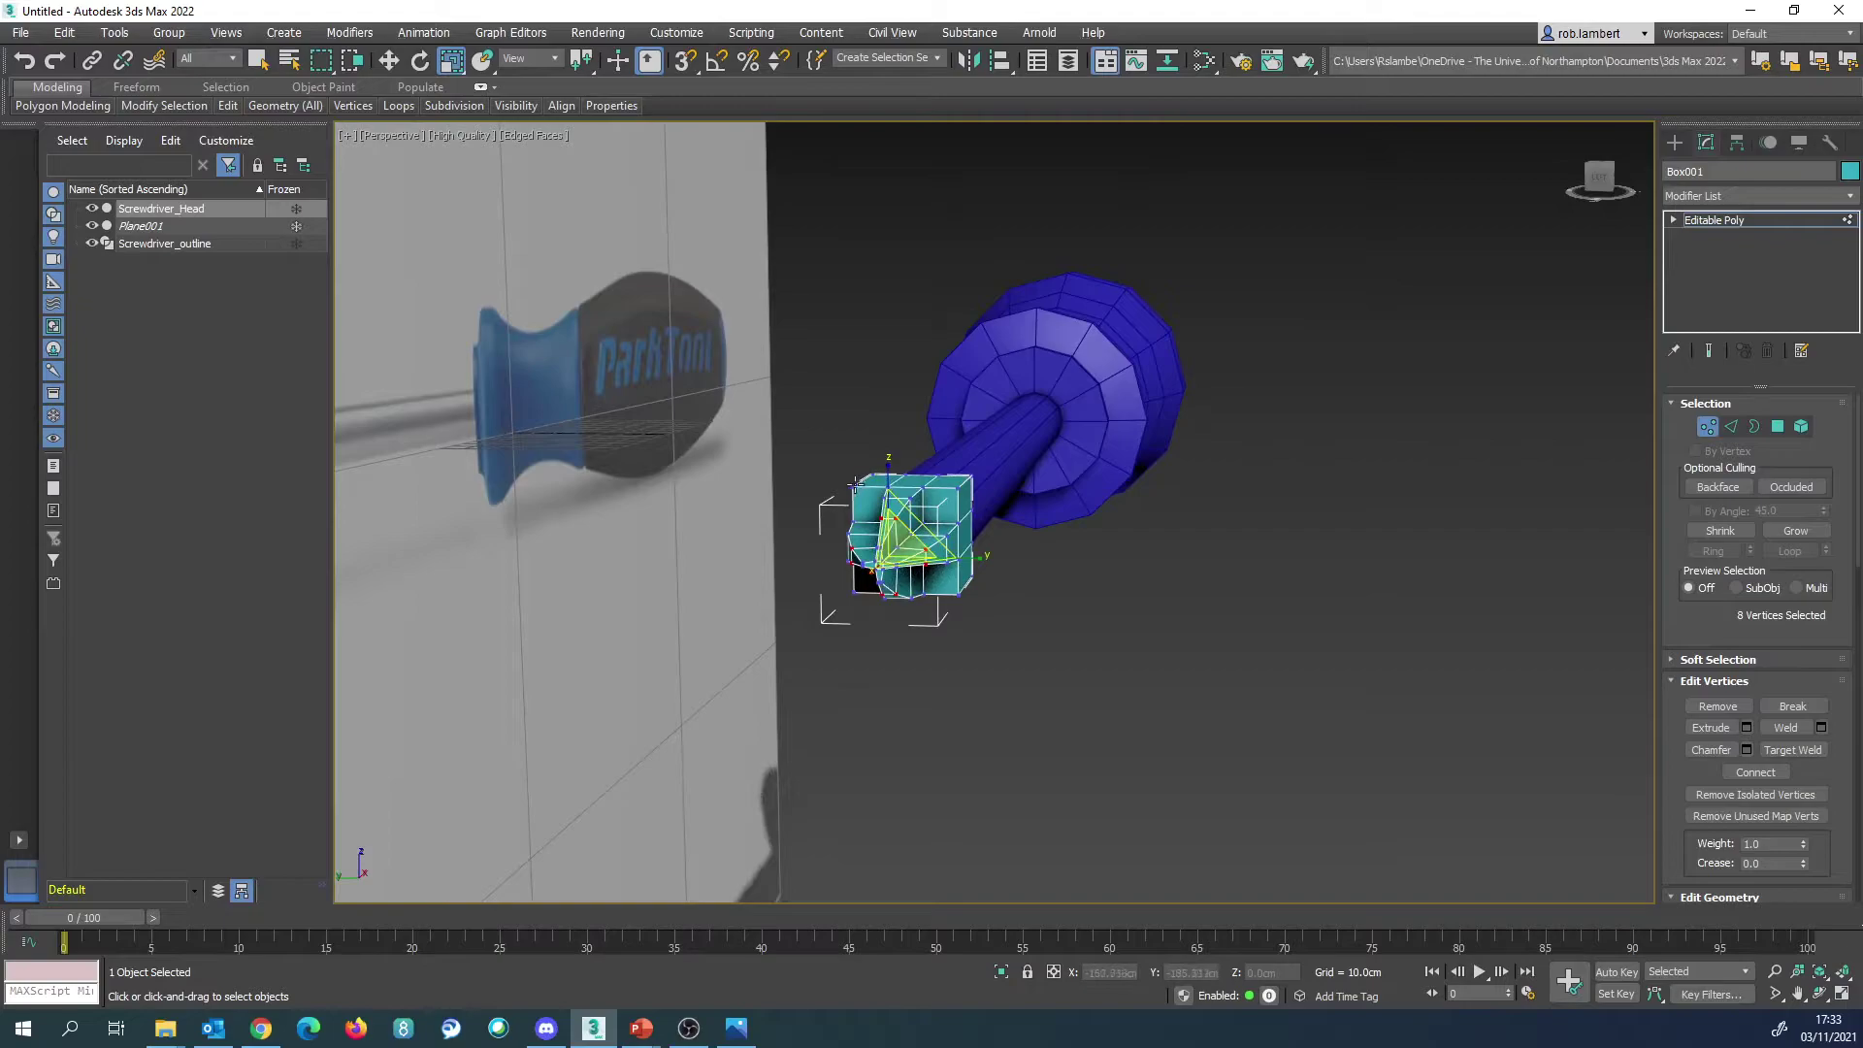
click(959, 488)
ctrl+click(970, 477)
ctrl+click(870, 477)
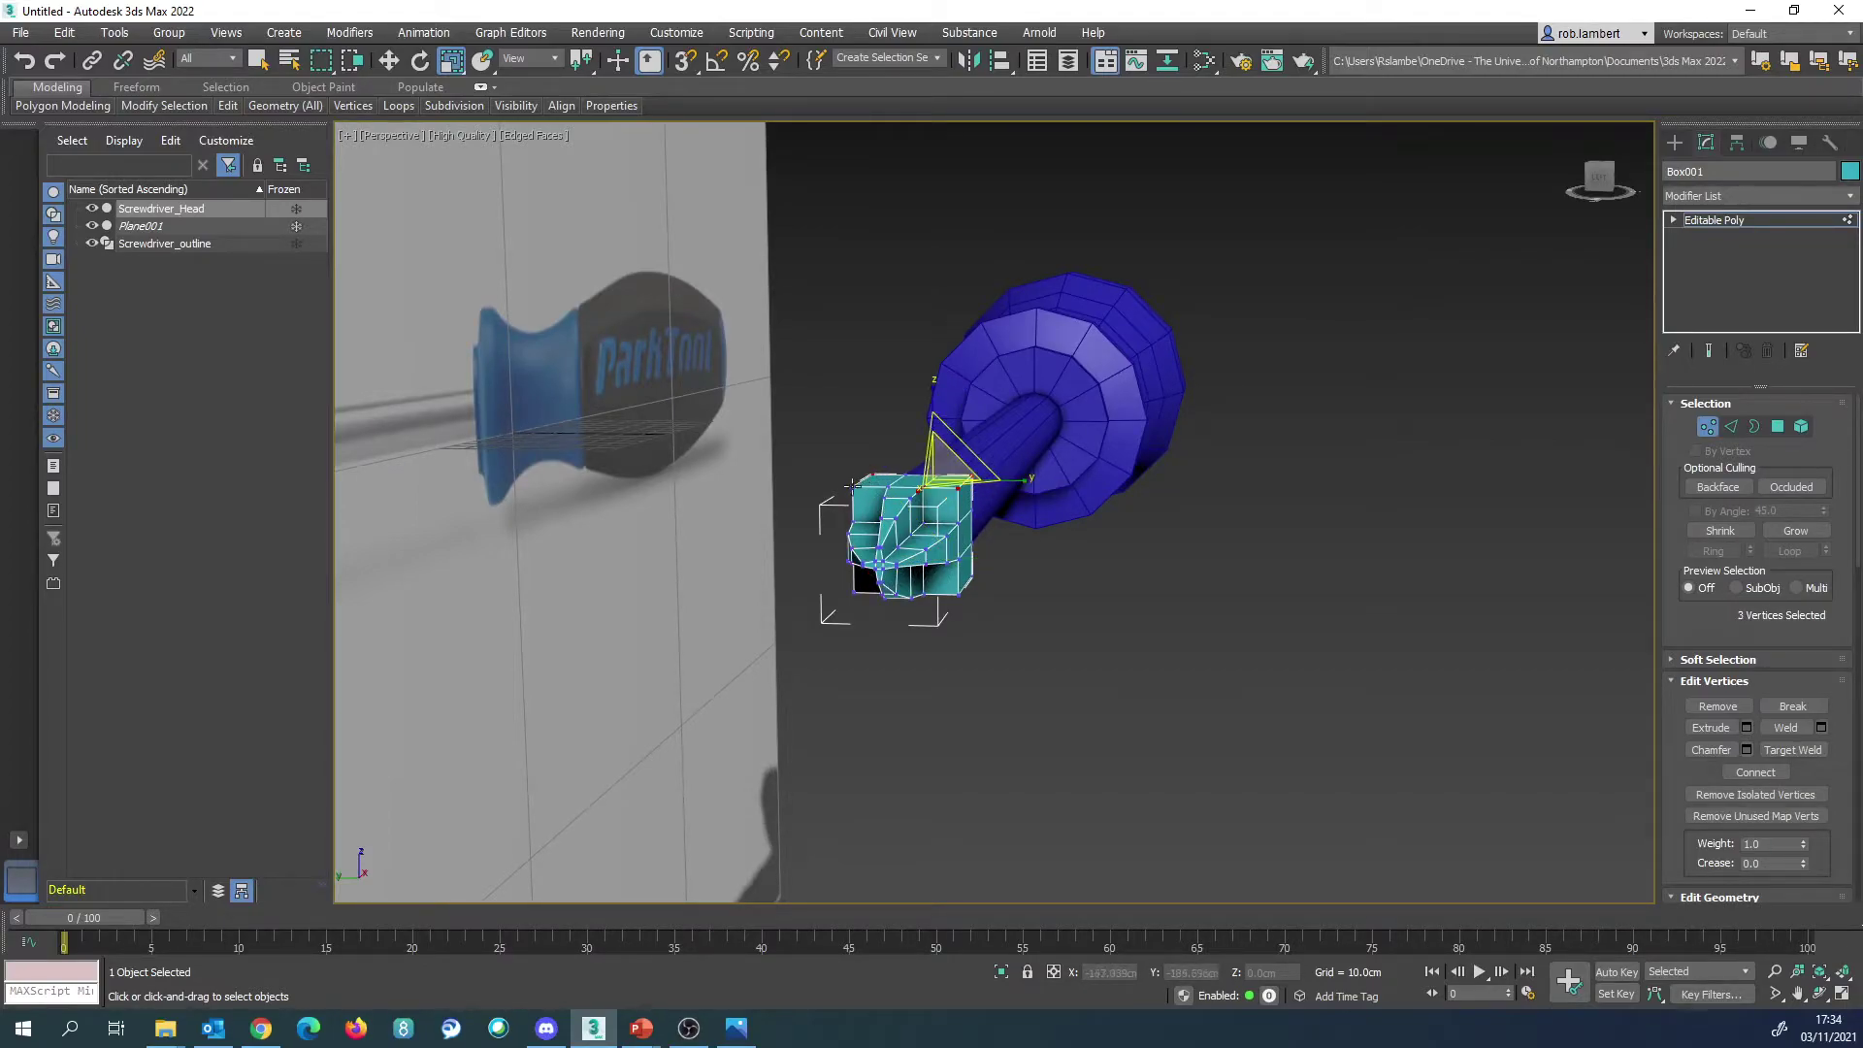
ctrl+click(853, 487)
alt+middle_drag(863, 485, 882, 572)
ctrl+click(865, 593)
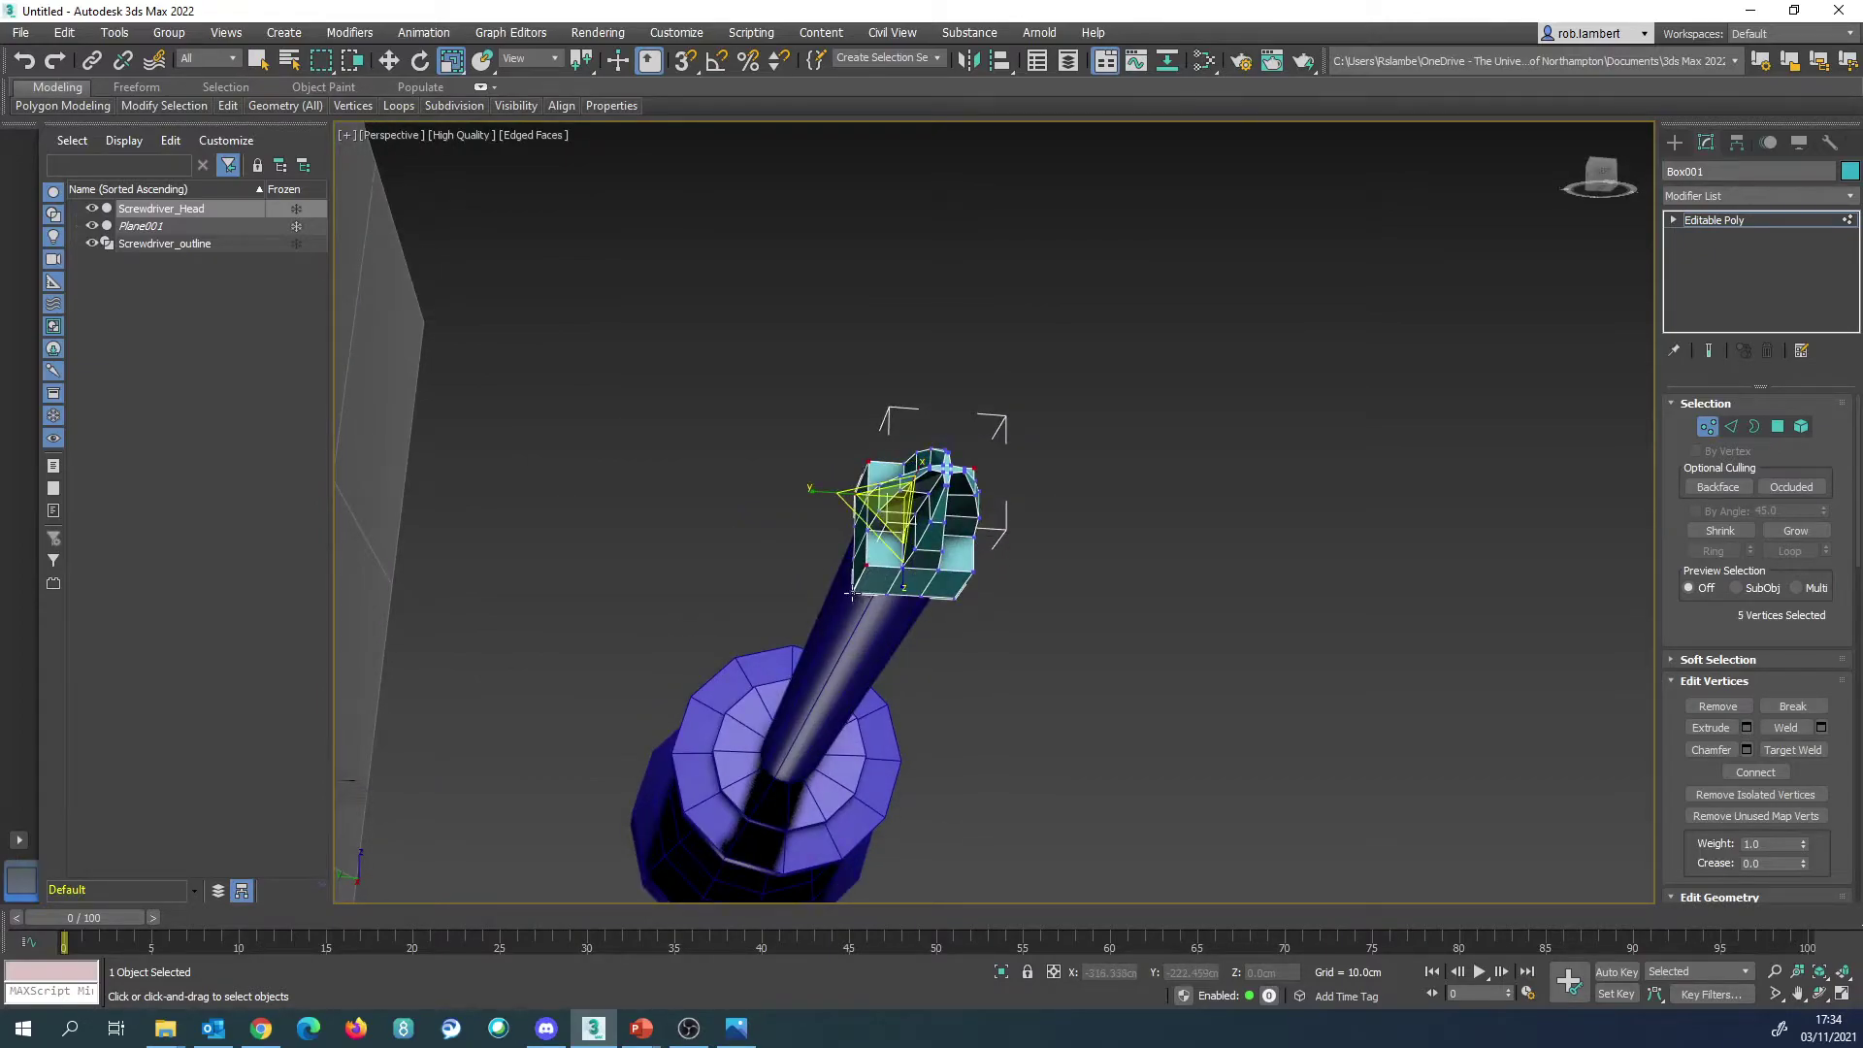
ctrl+click(852, 593)
ctrl+click(955, 598)
ctrl+click(973, 572)
alt+middle_drag(970, 534, 922, 534)
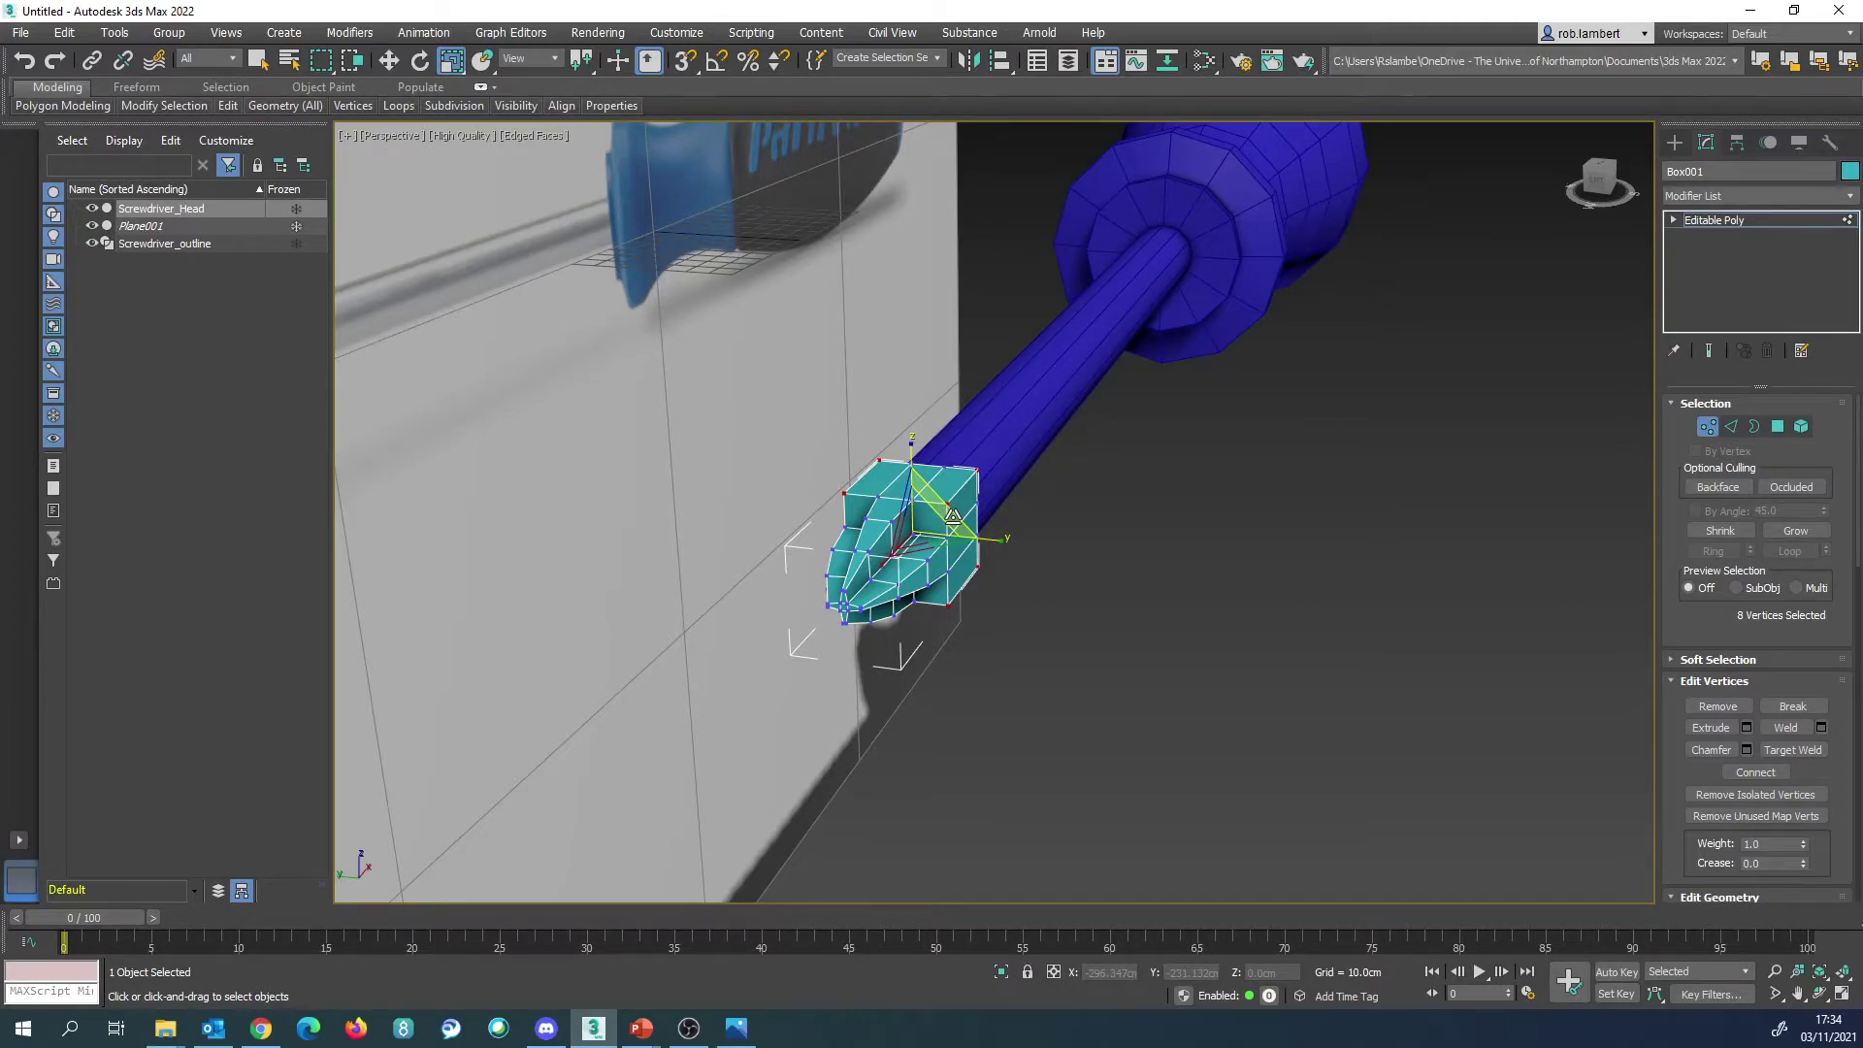
drag(954, 517, 939, 531)
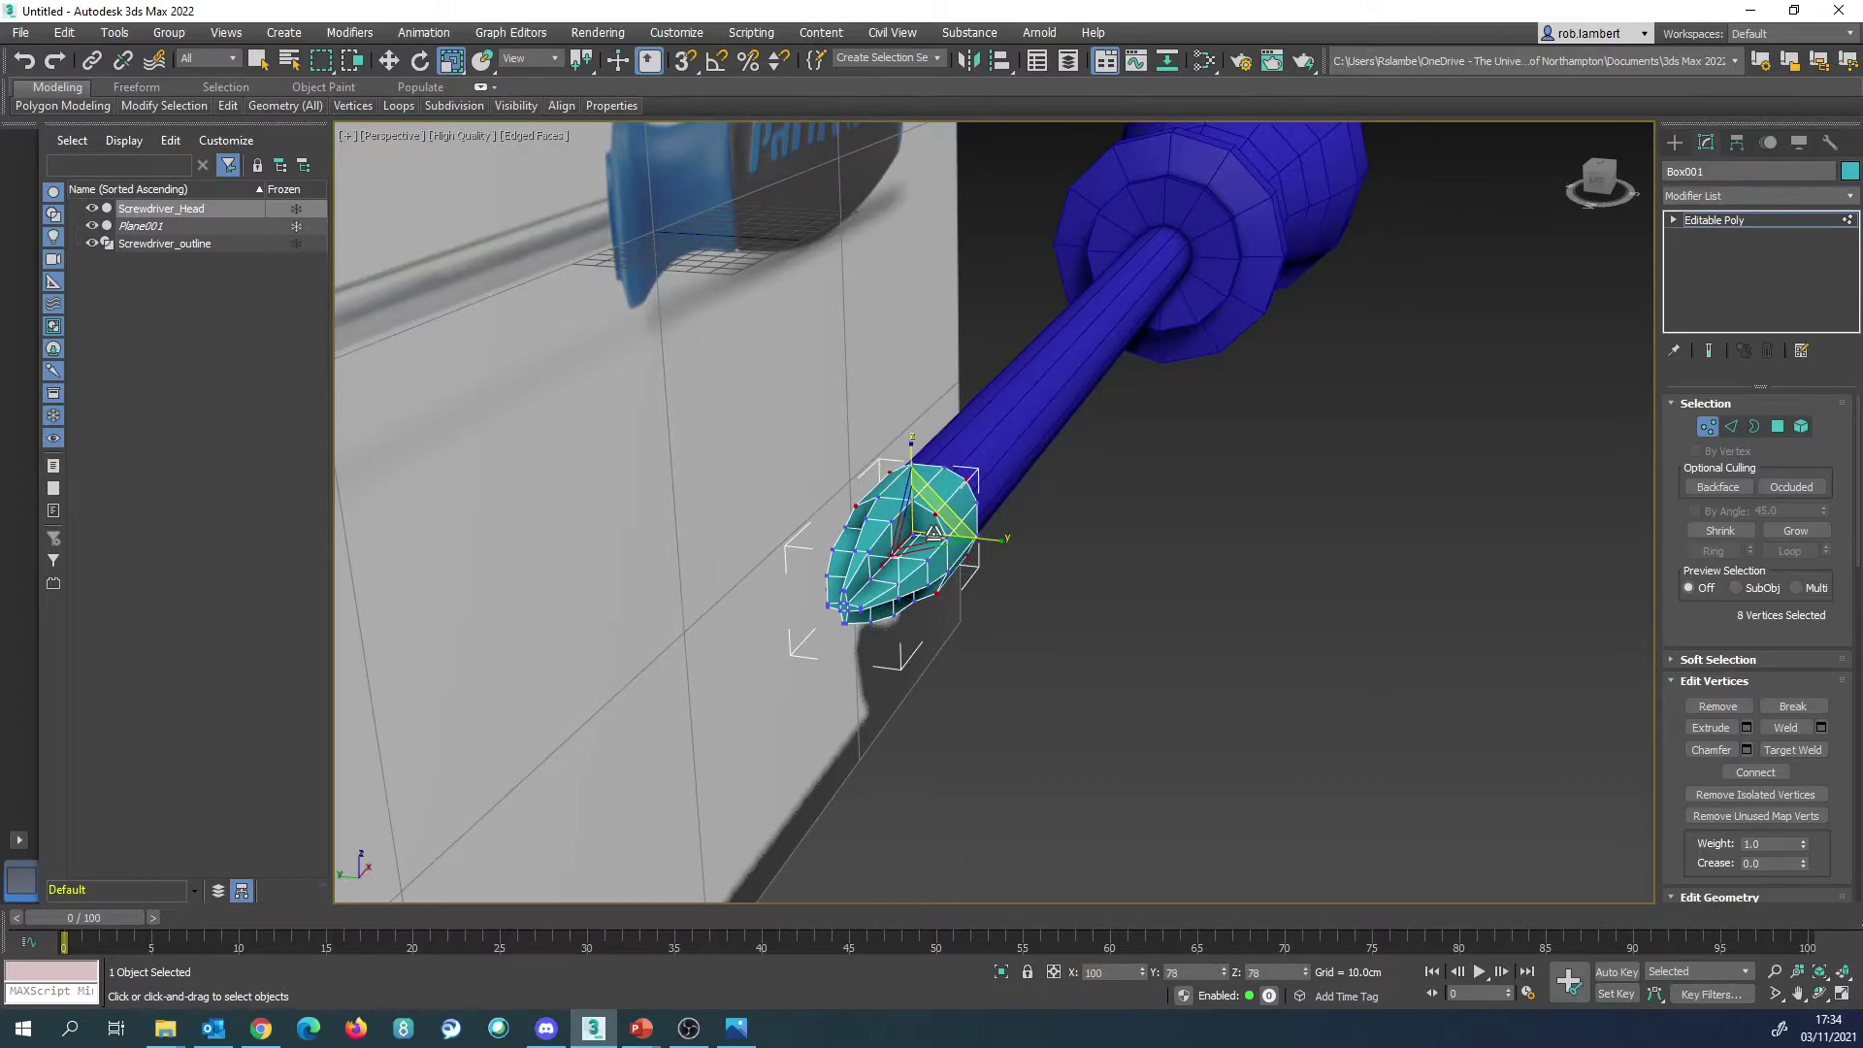
Step: Scale the same eight corner vertices by a further 96% or so in Y and Z, and finish vertex editing on the head
alt+middle_drag(933, 533, 977, 472)
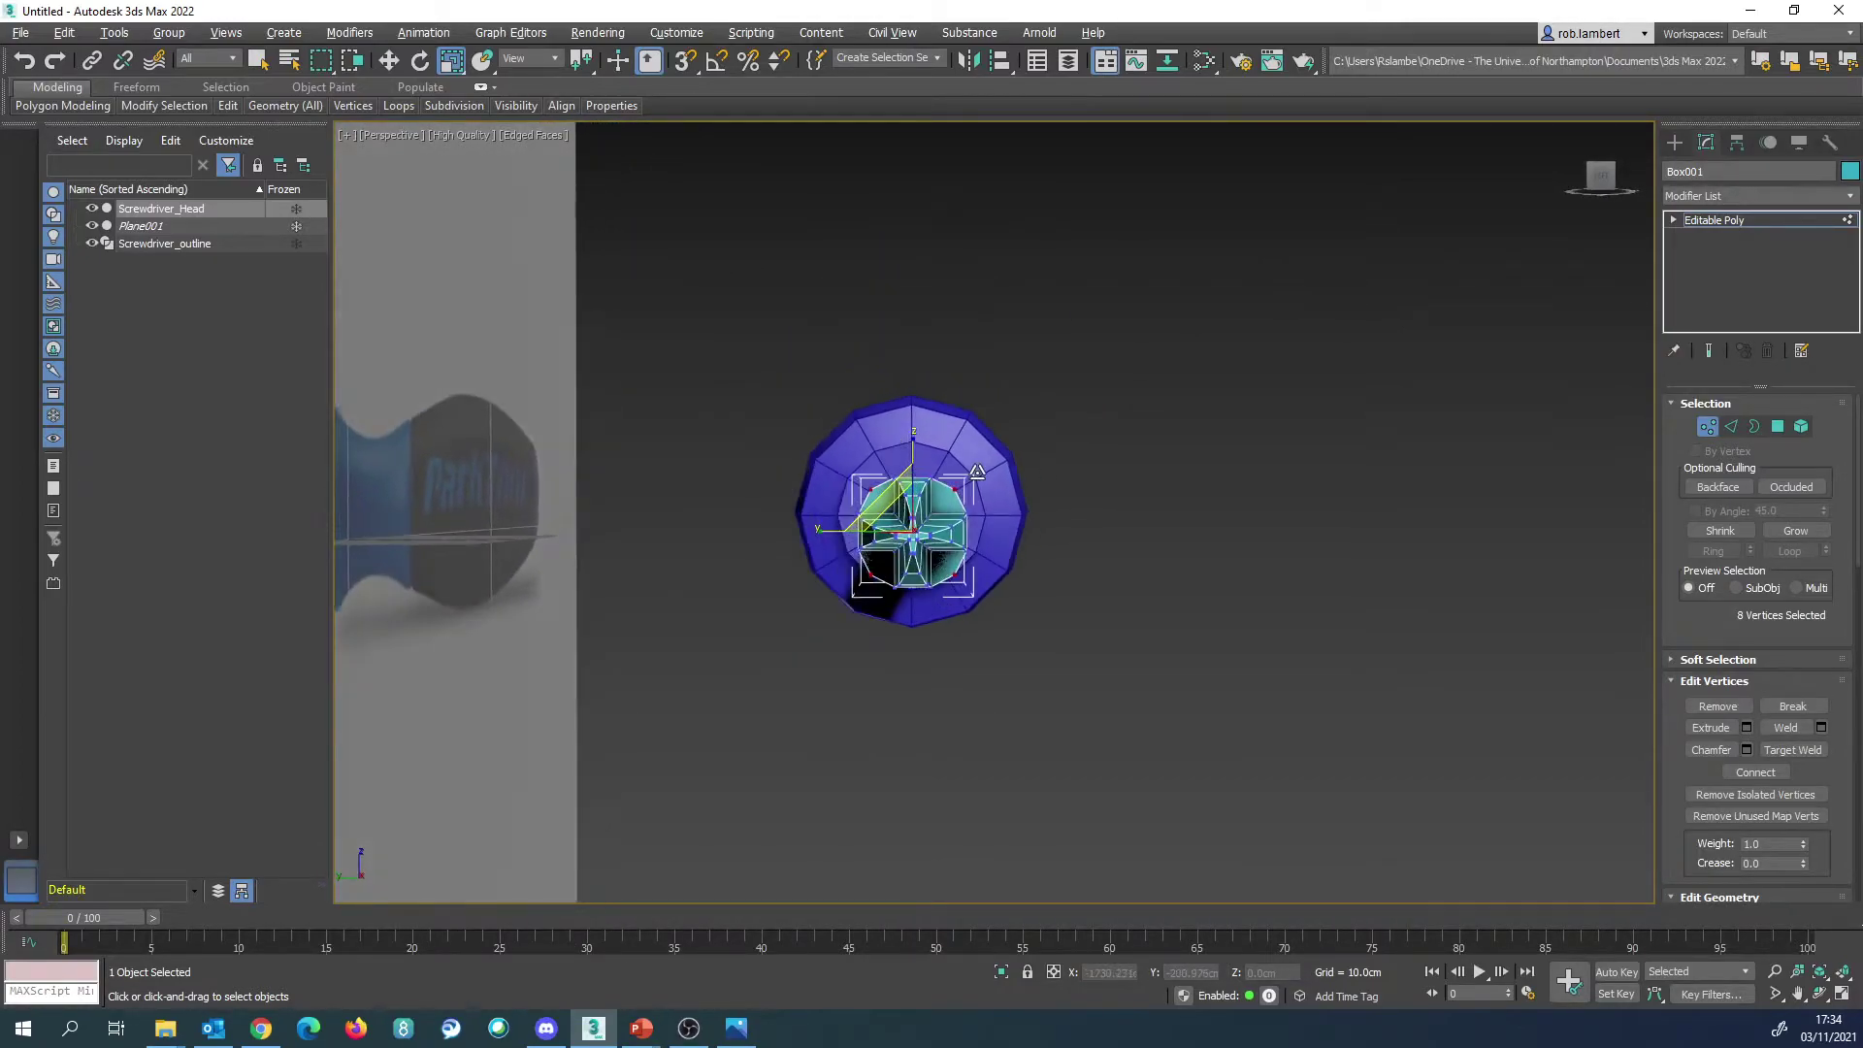
drag(882, 495, 883, 502)
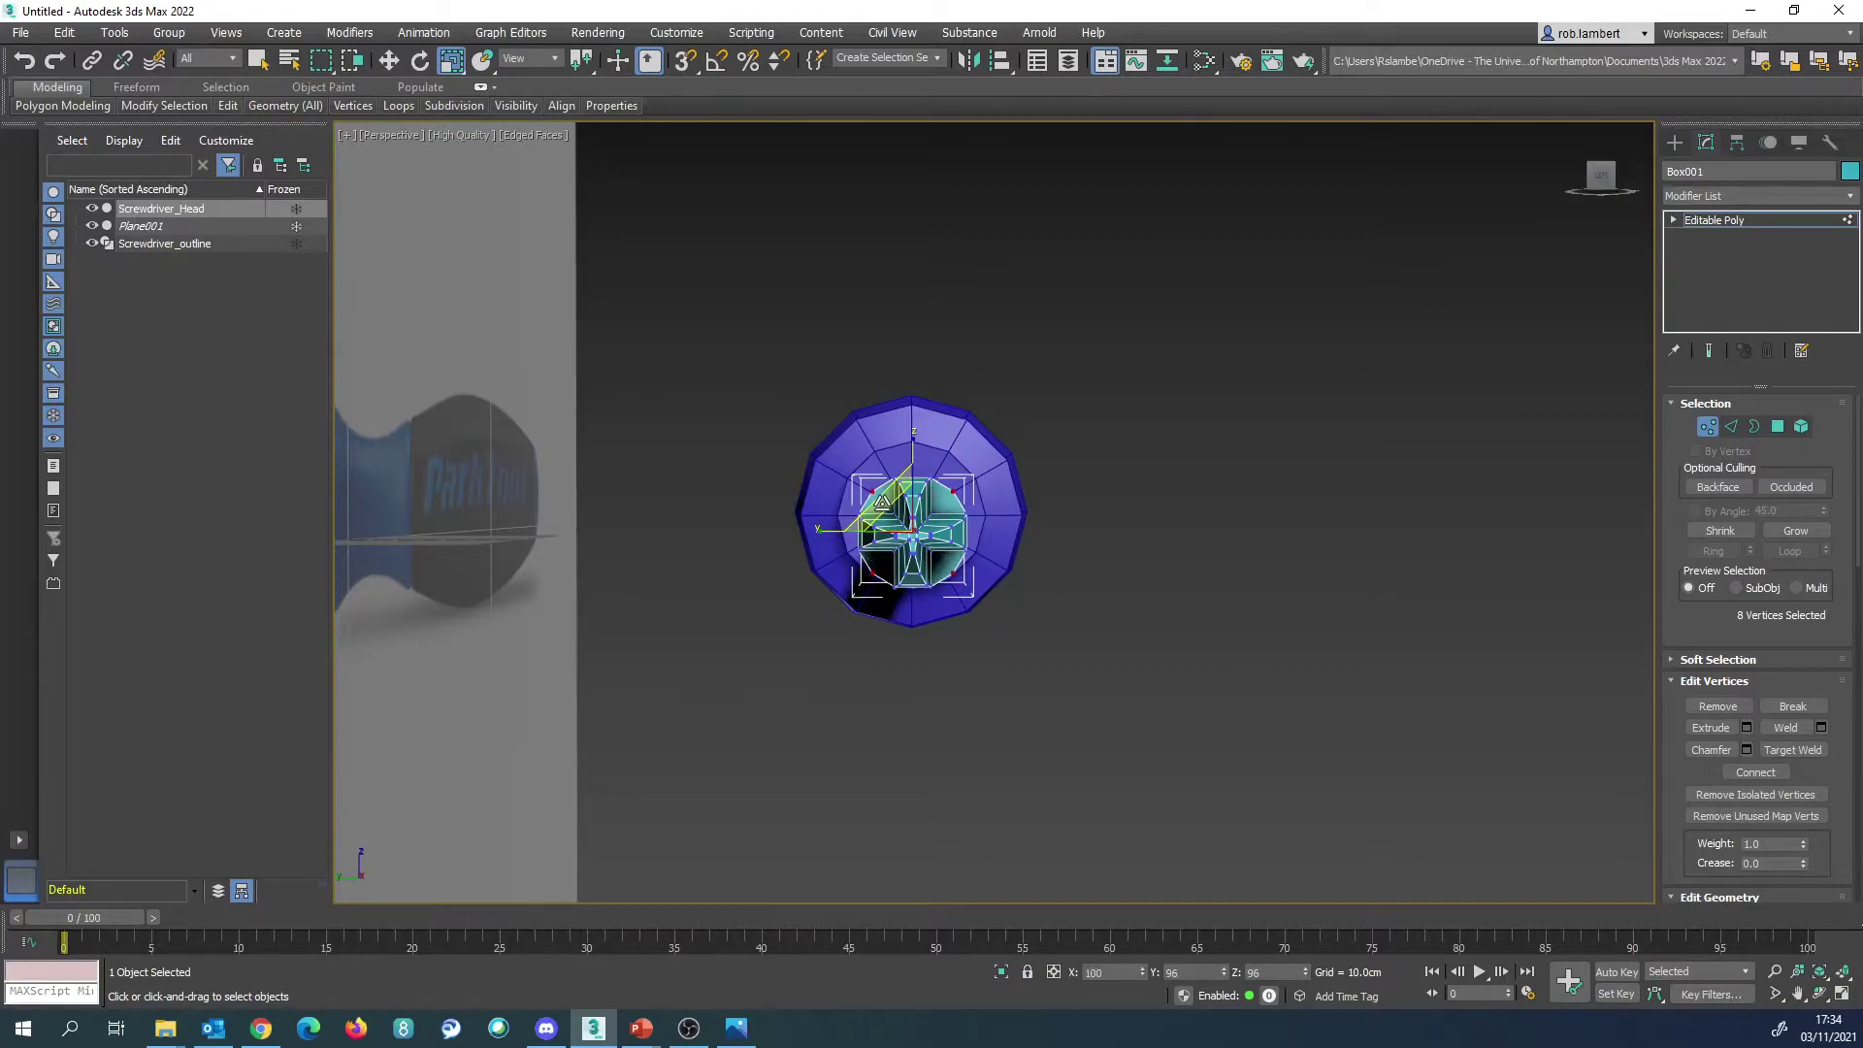
mouse_move(883, 502)
alt+middle_down()
mouse_move(798, 599)
mouse_move(1018, 496)
mouse_move(888, 461)
mouse_move(889, 485)
alt+middle_up()
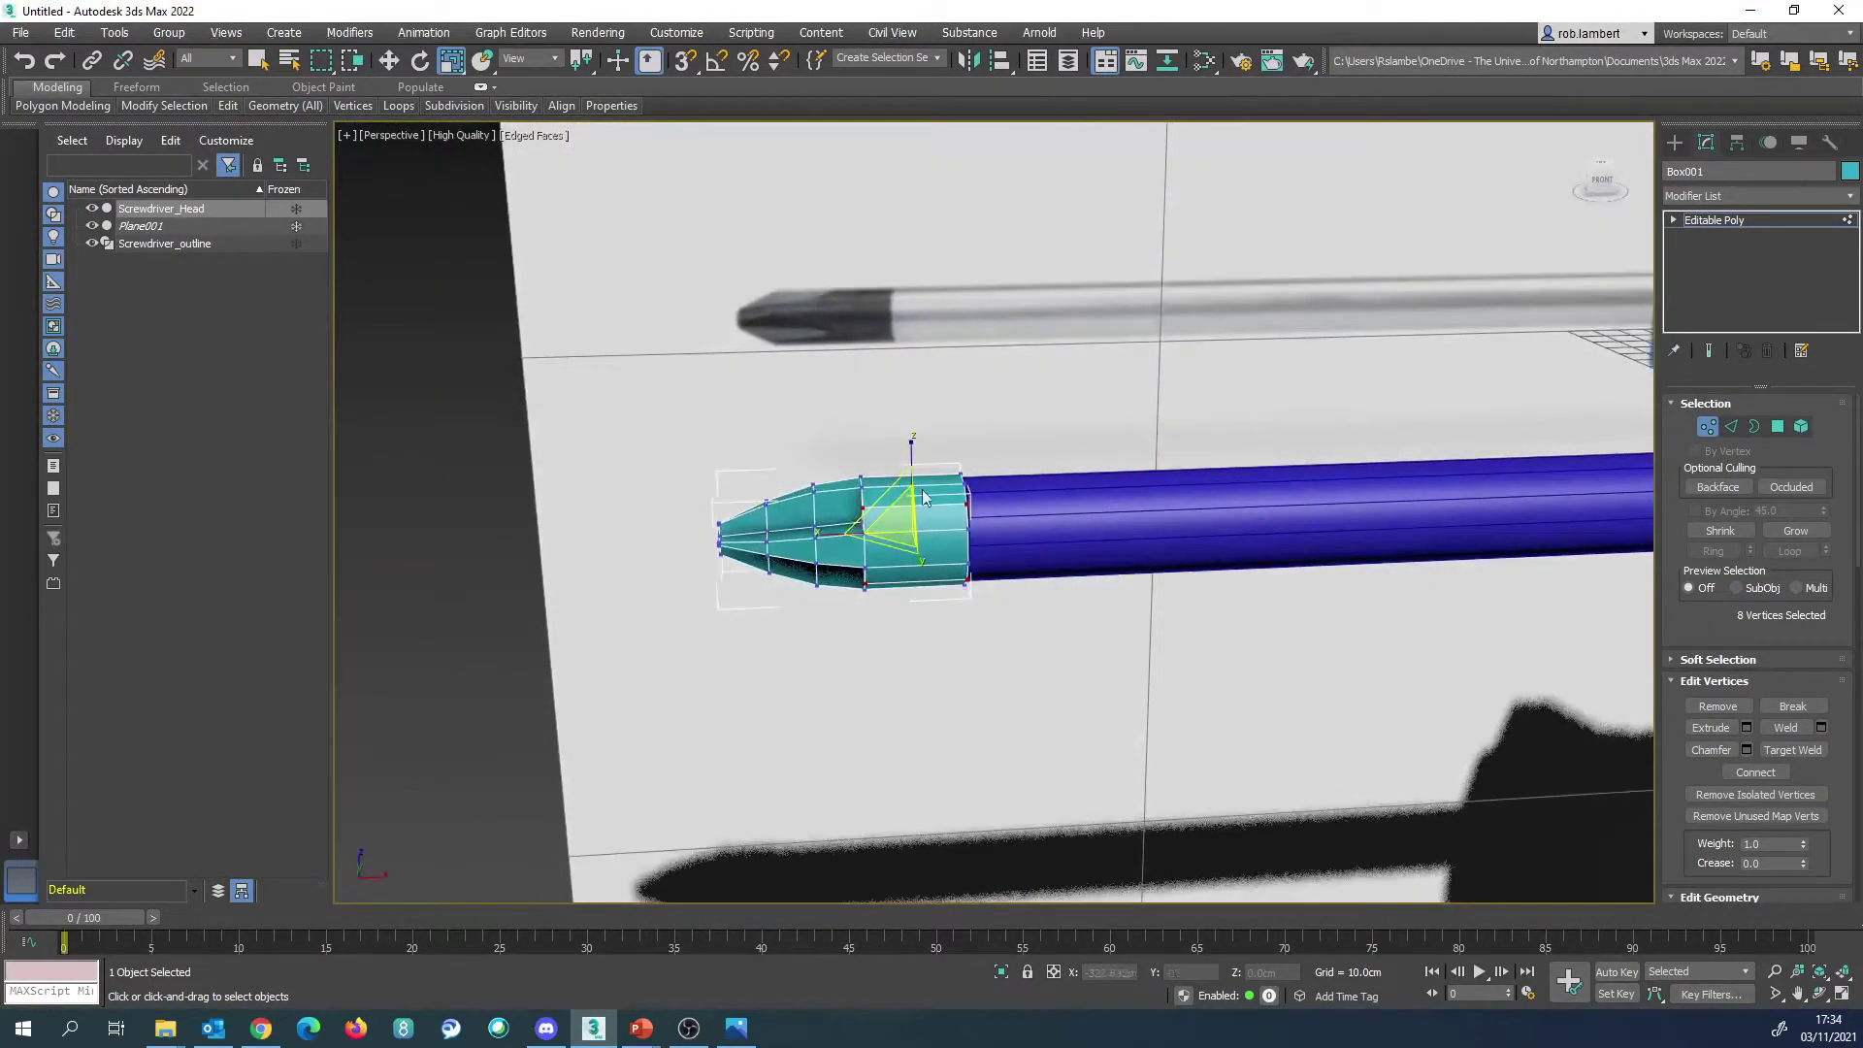
click(1708, 427)
scroll(1081, 624, down, 5)
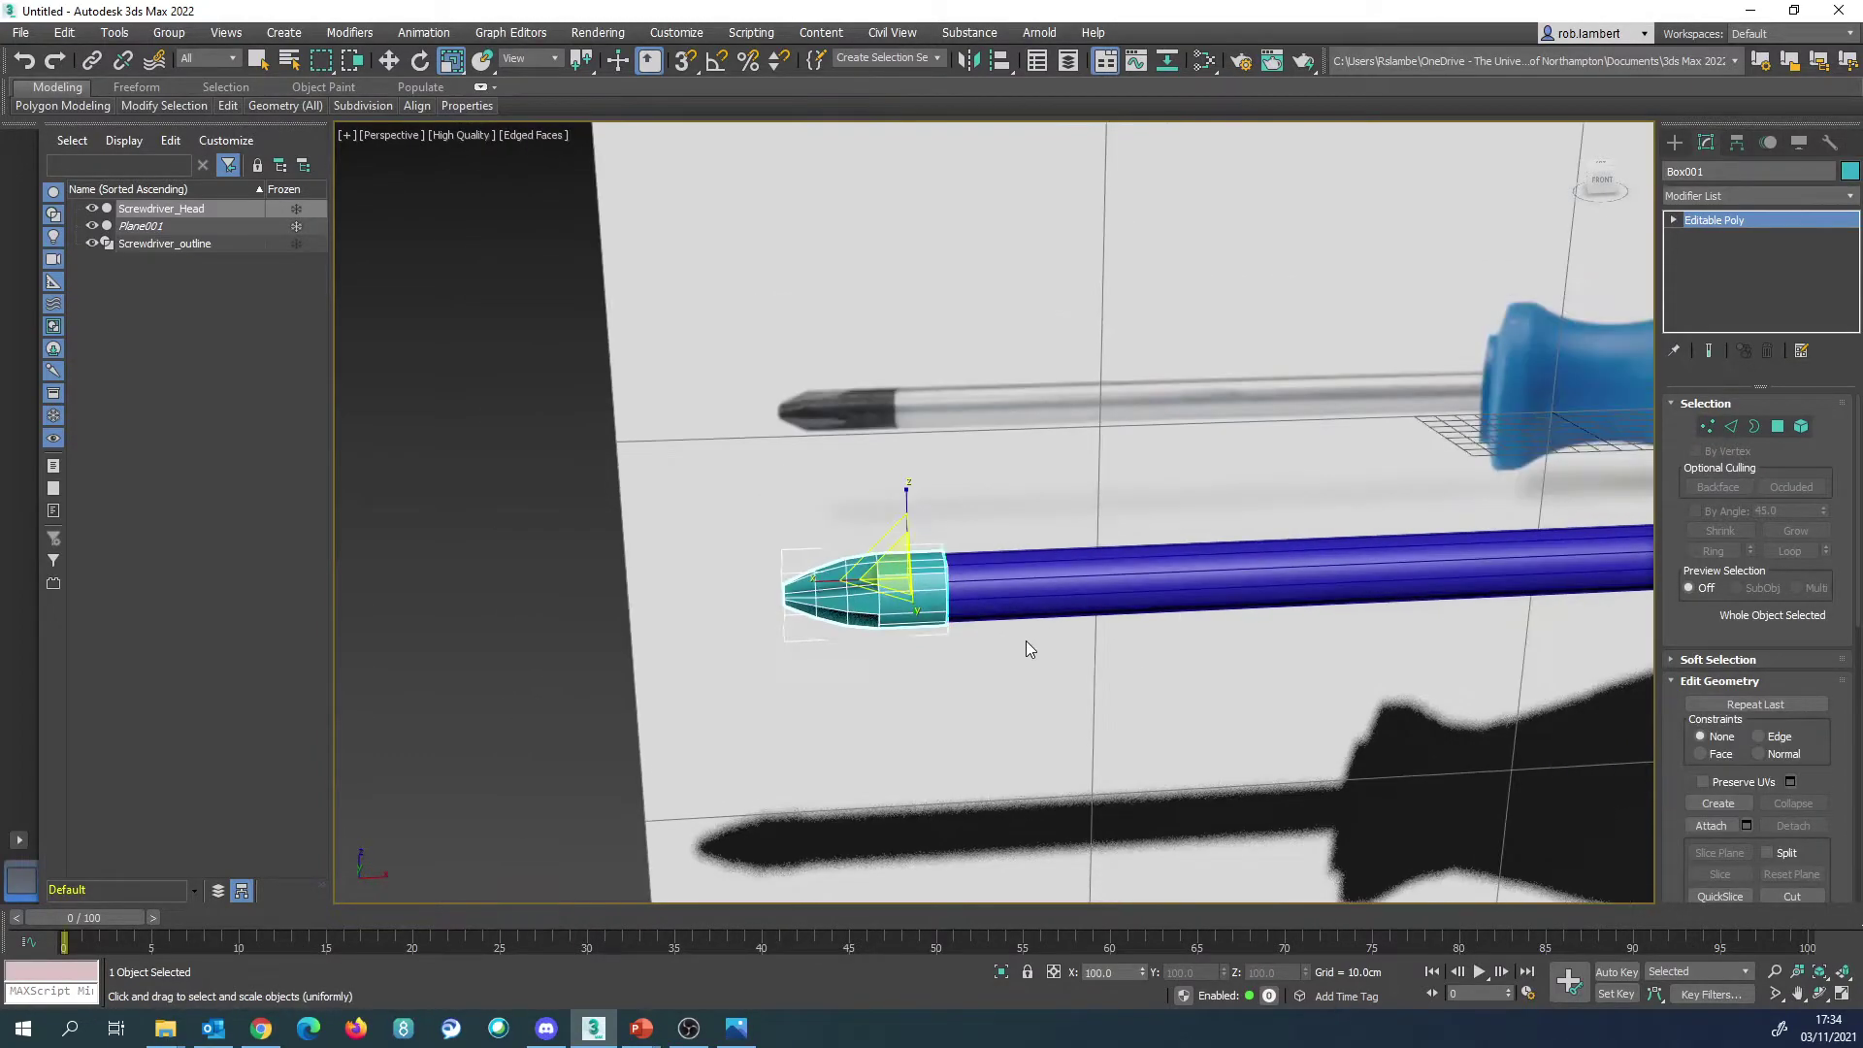
Step: Check the joint between shaft and head, and move the head along X away from the shaft to leave a gap
scroll(1217, 572, up, 2)
click(1141, 571)
middle_drag(1325, 609, 917, 587)
scroll(1157, 633, down, 3)
scroll(1216, 623, up, 2)
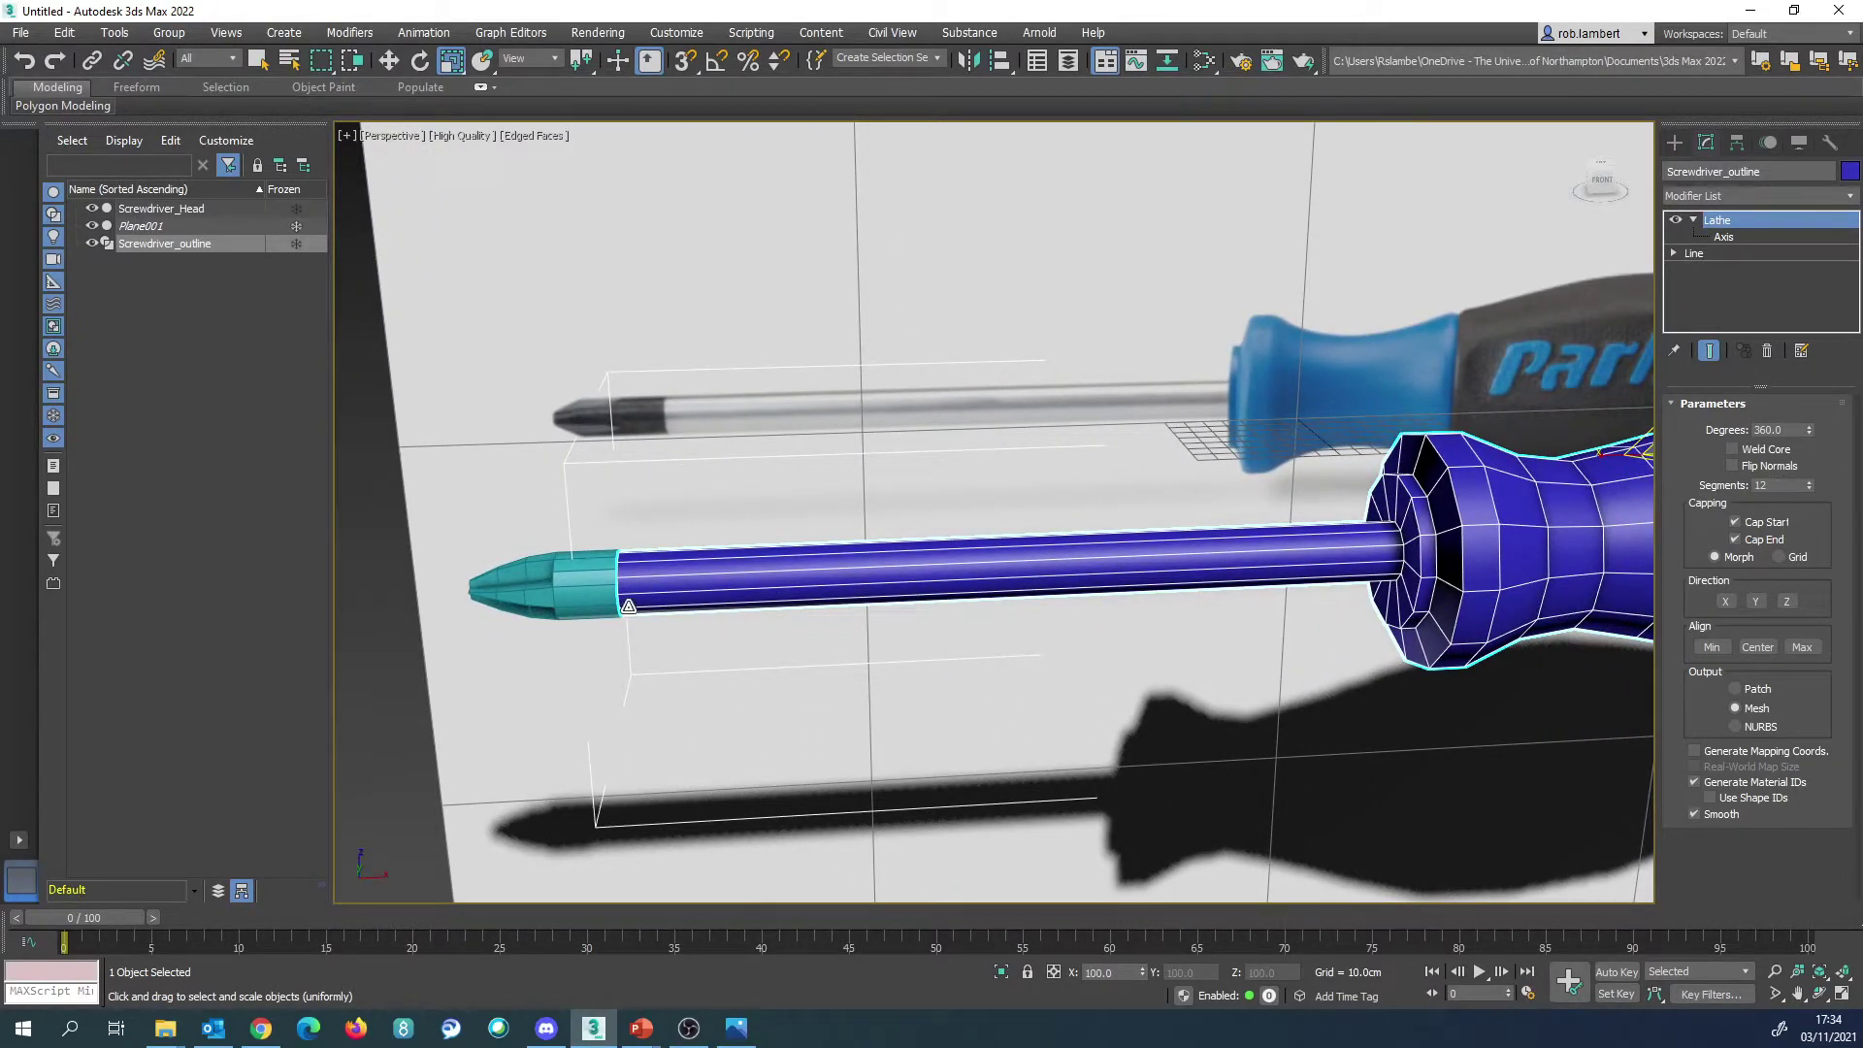
scroll(636, 588, up, 4)
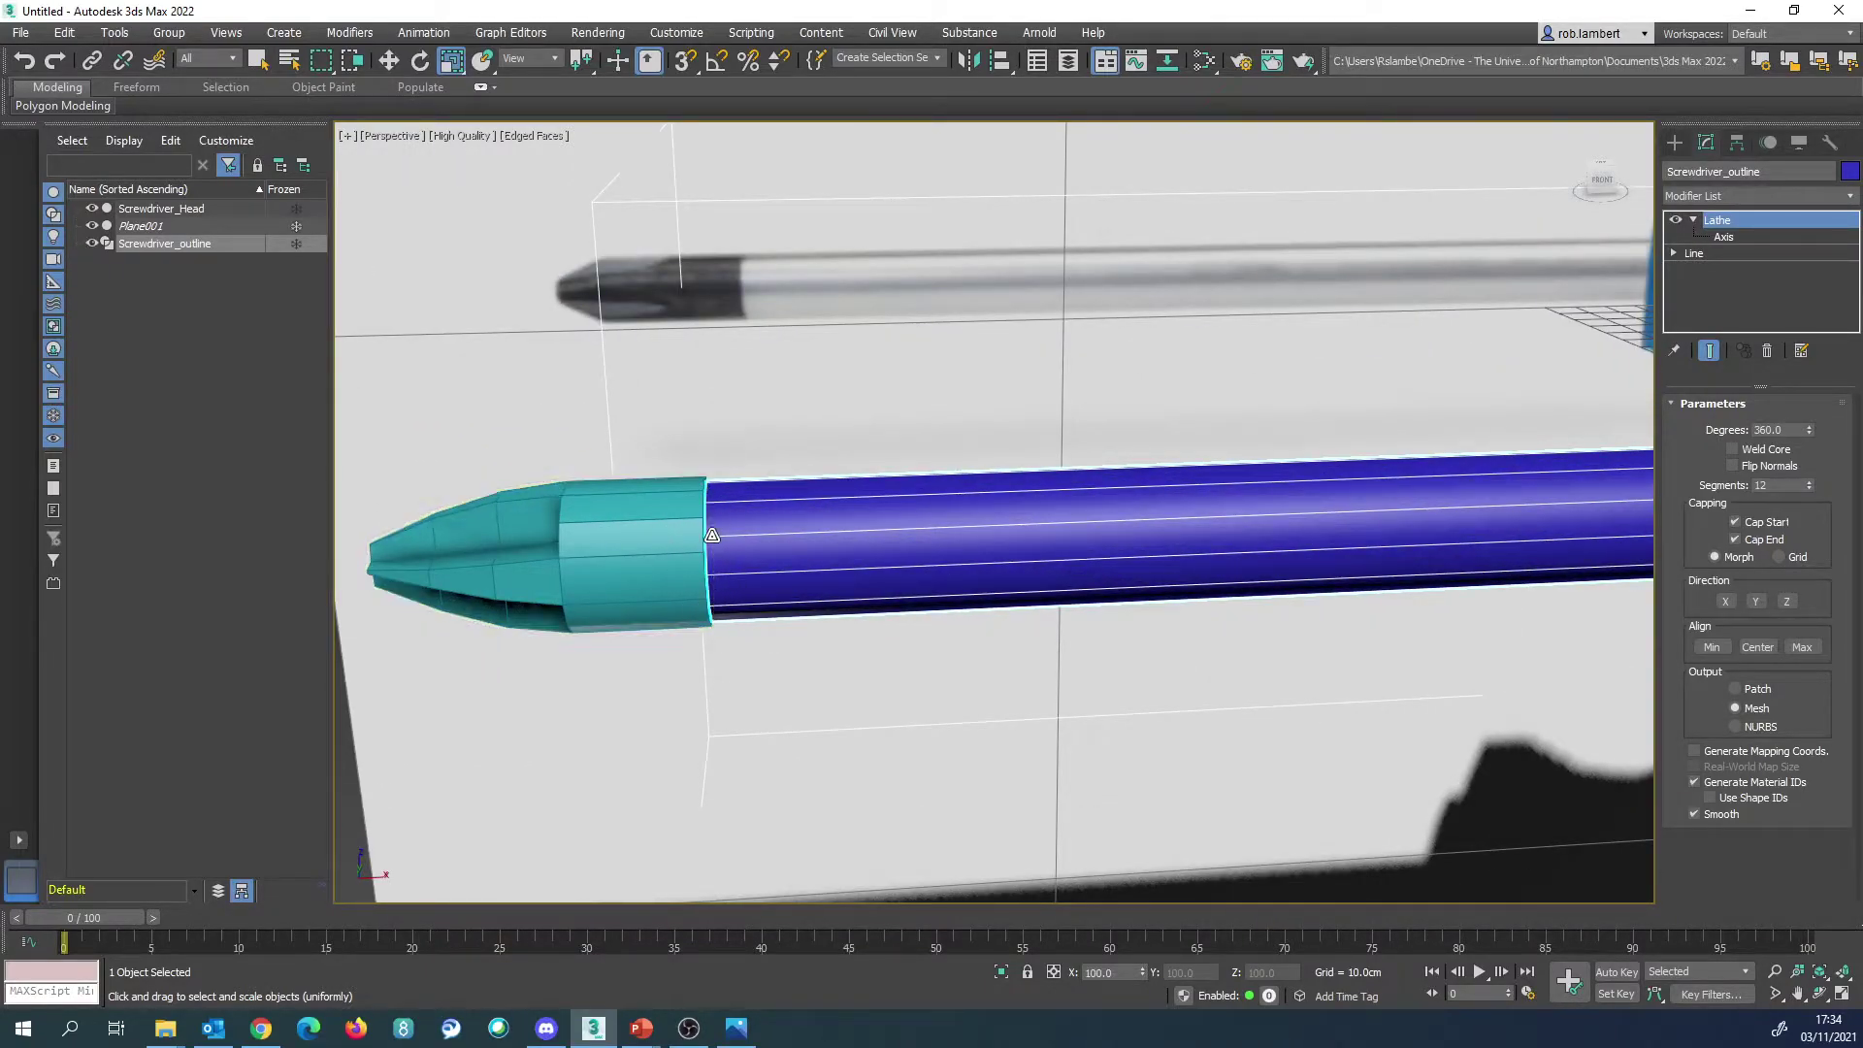
click(642, 546)
middle_drag(643, 543, 846, 509)
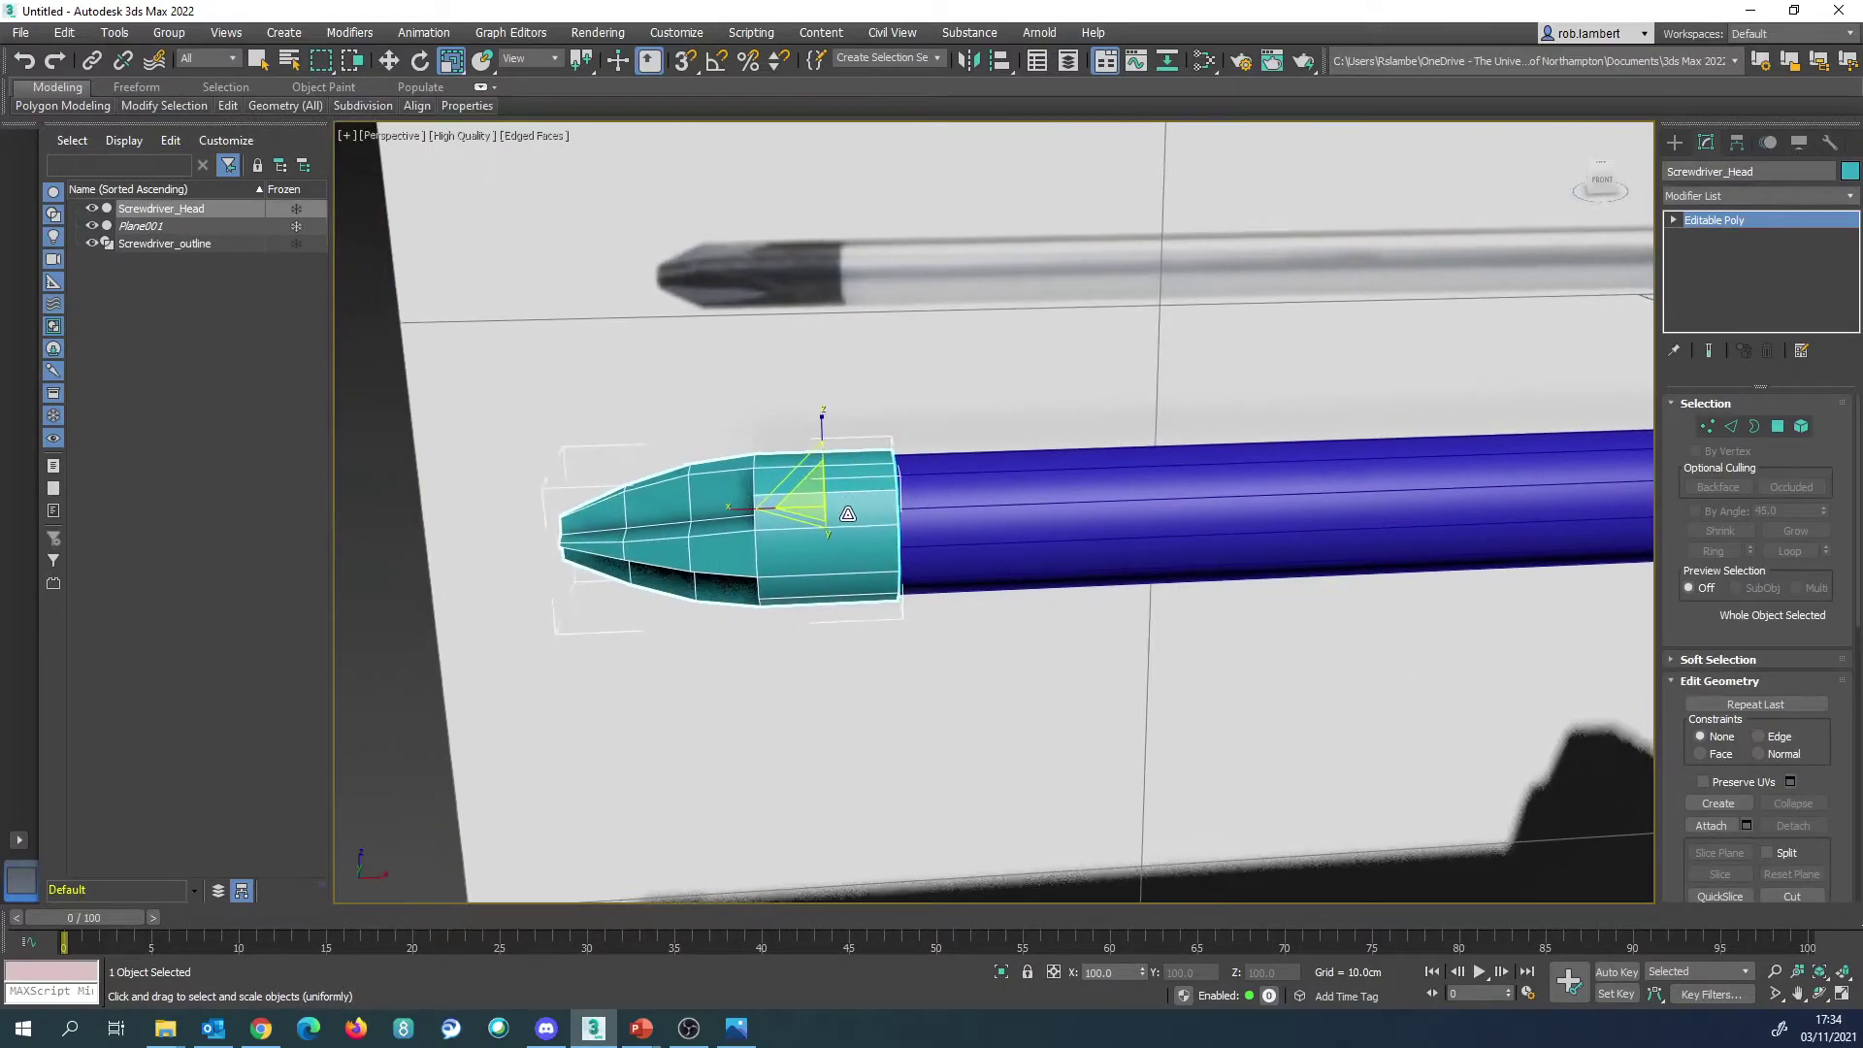
key(w)
drag(906, 502, 824, 506)
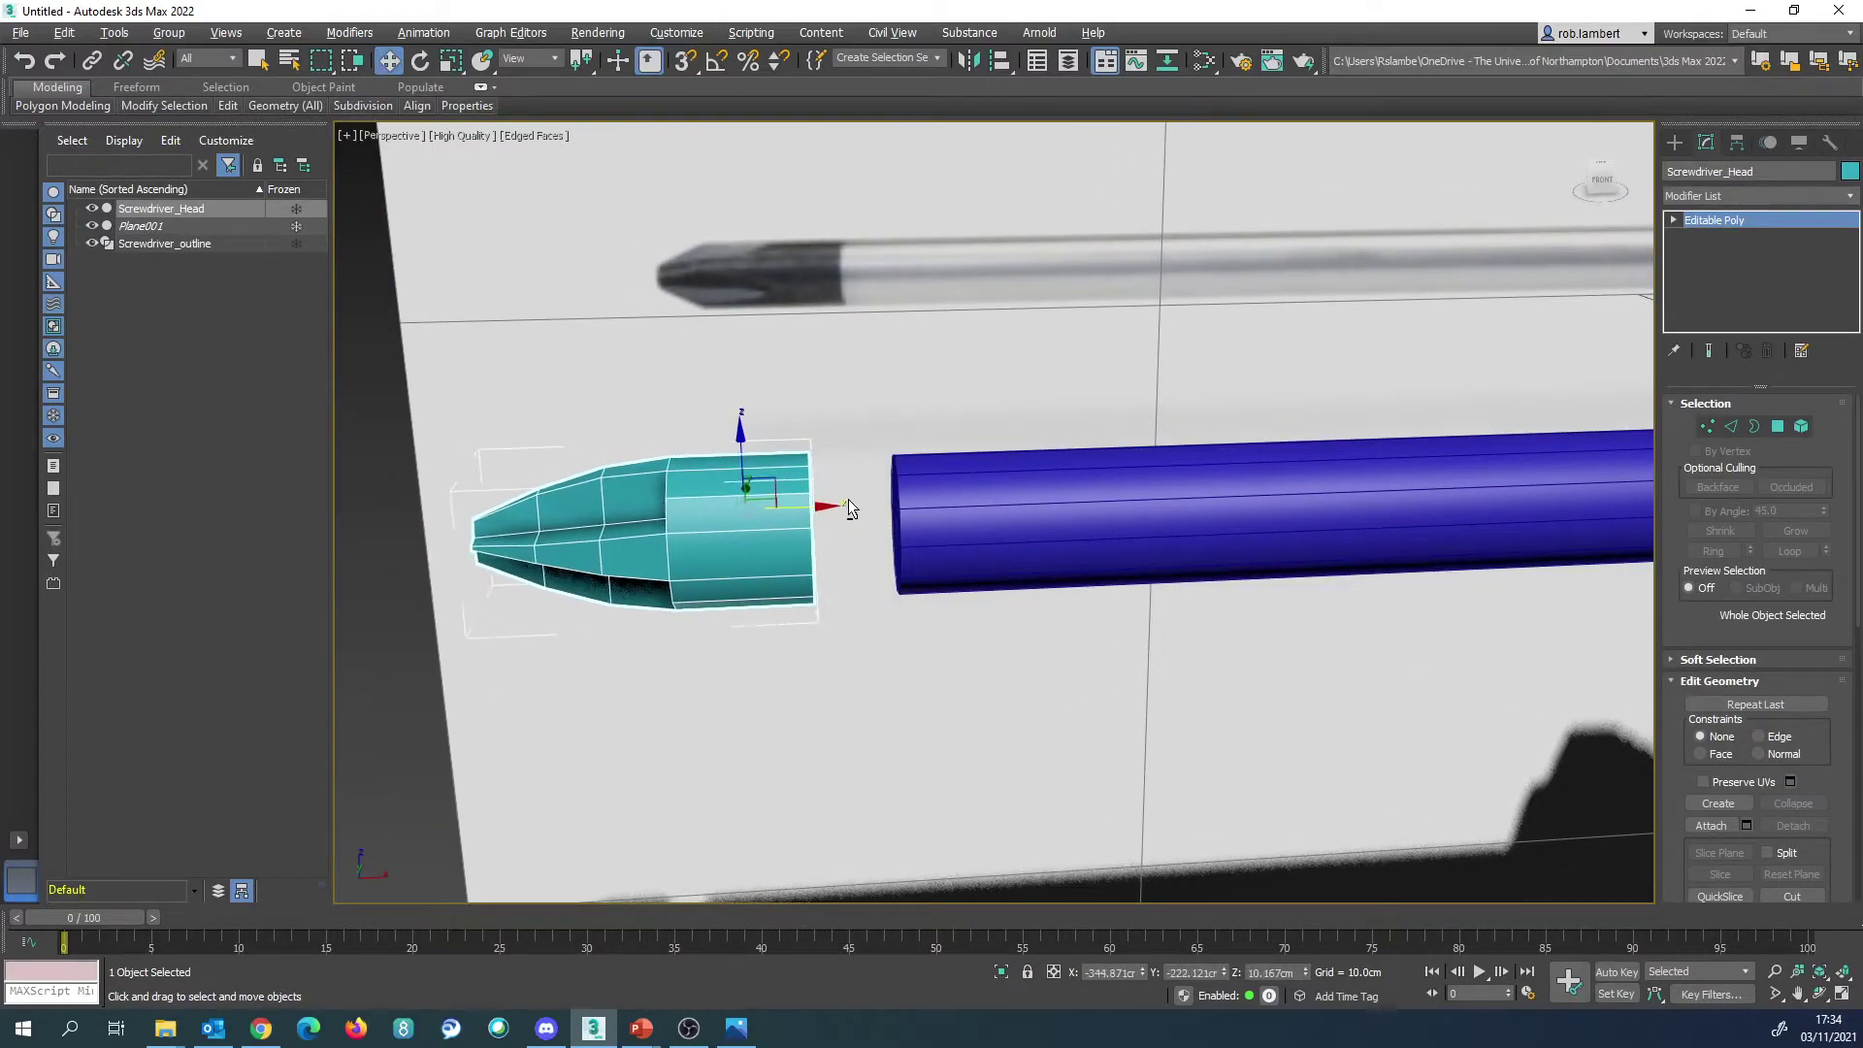
Step: Delete the nine polygons closing the rear end of the head, facing the shaft
alt+middle_drag(828, 508, 811, 512)
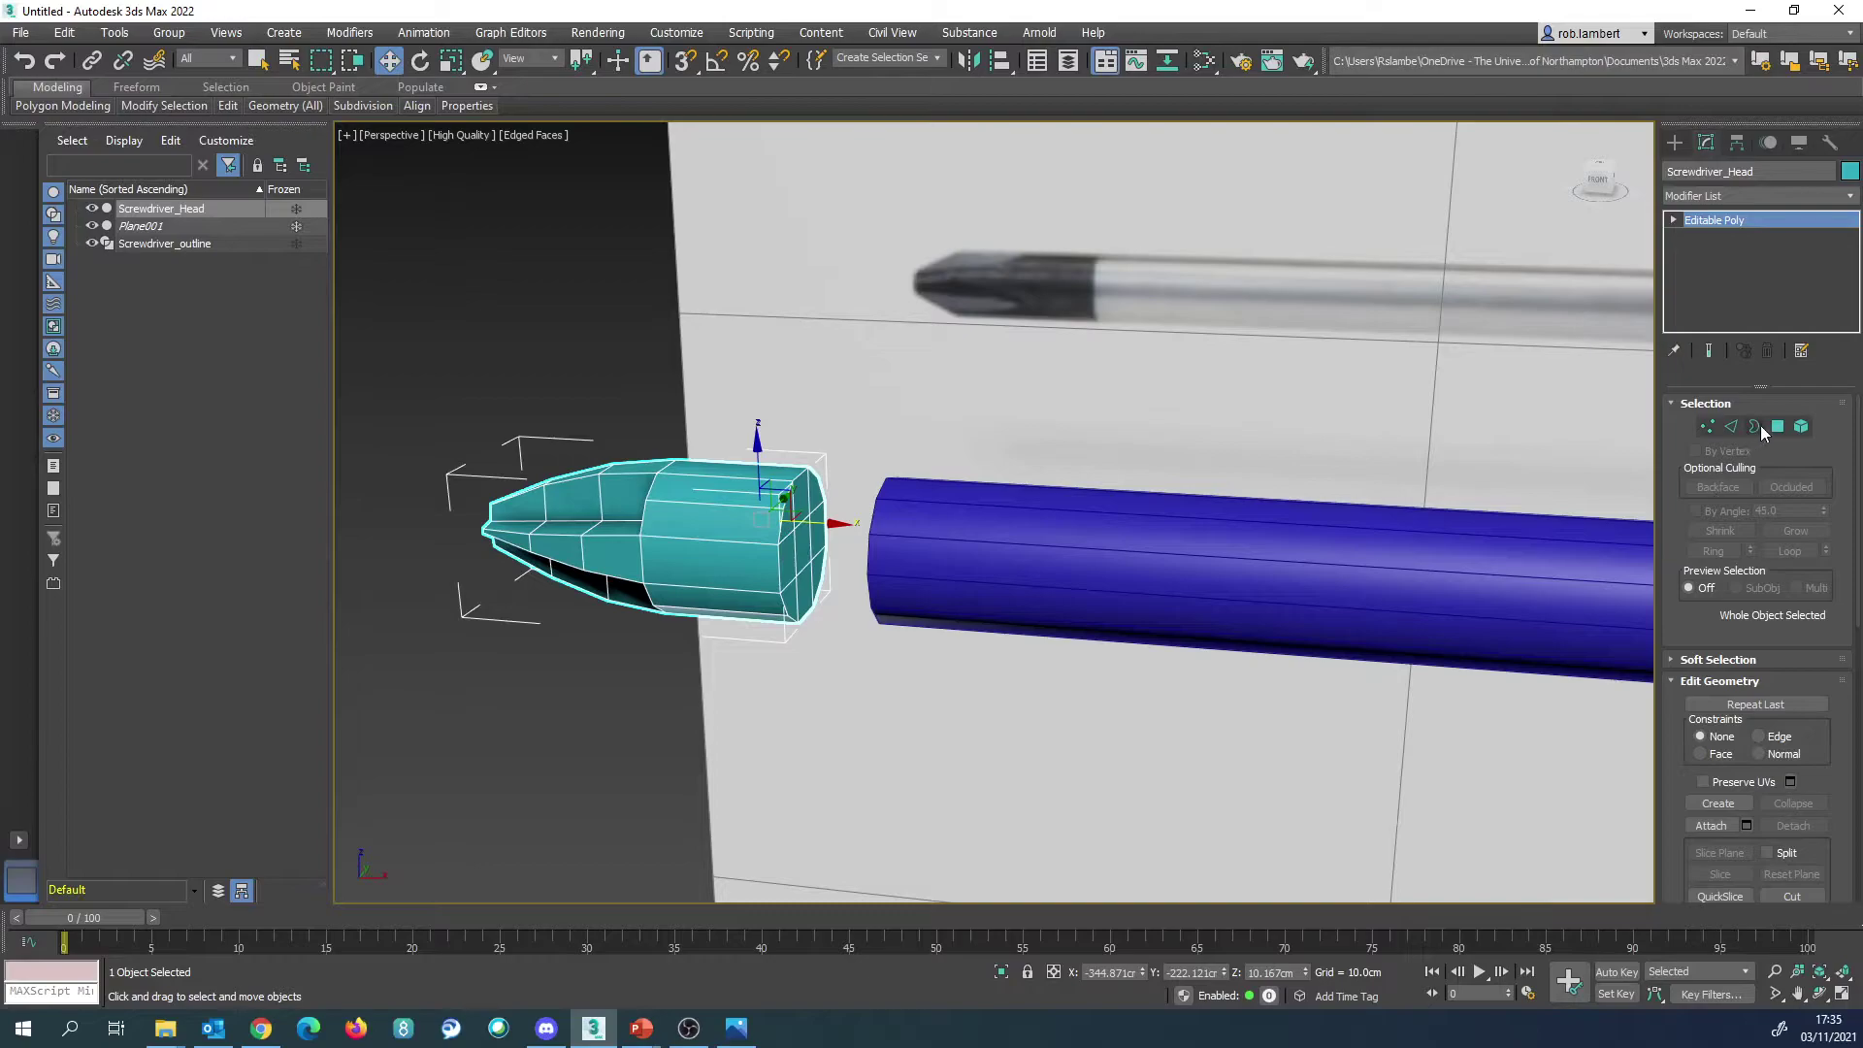
key(4)
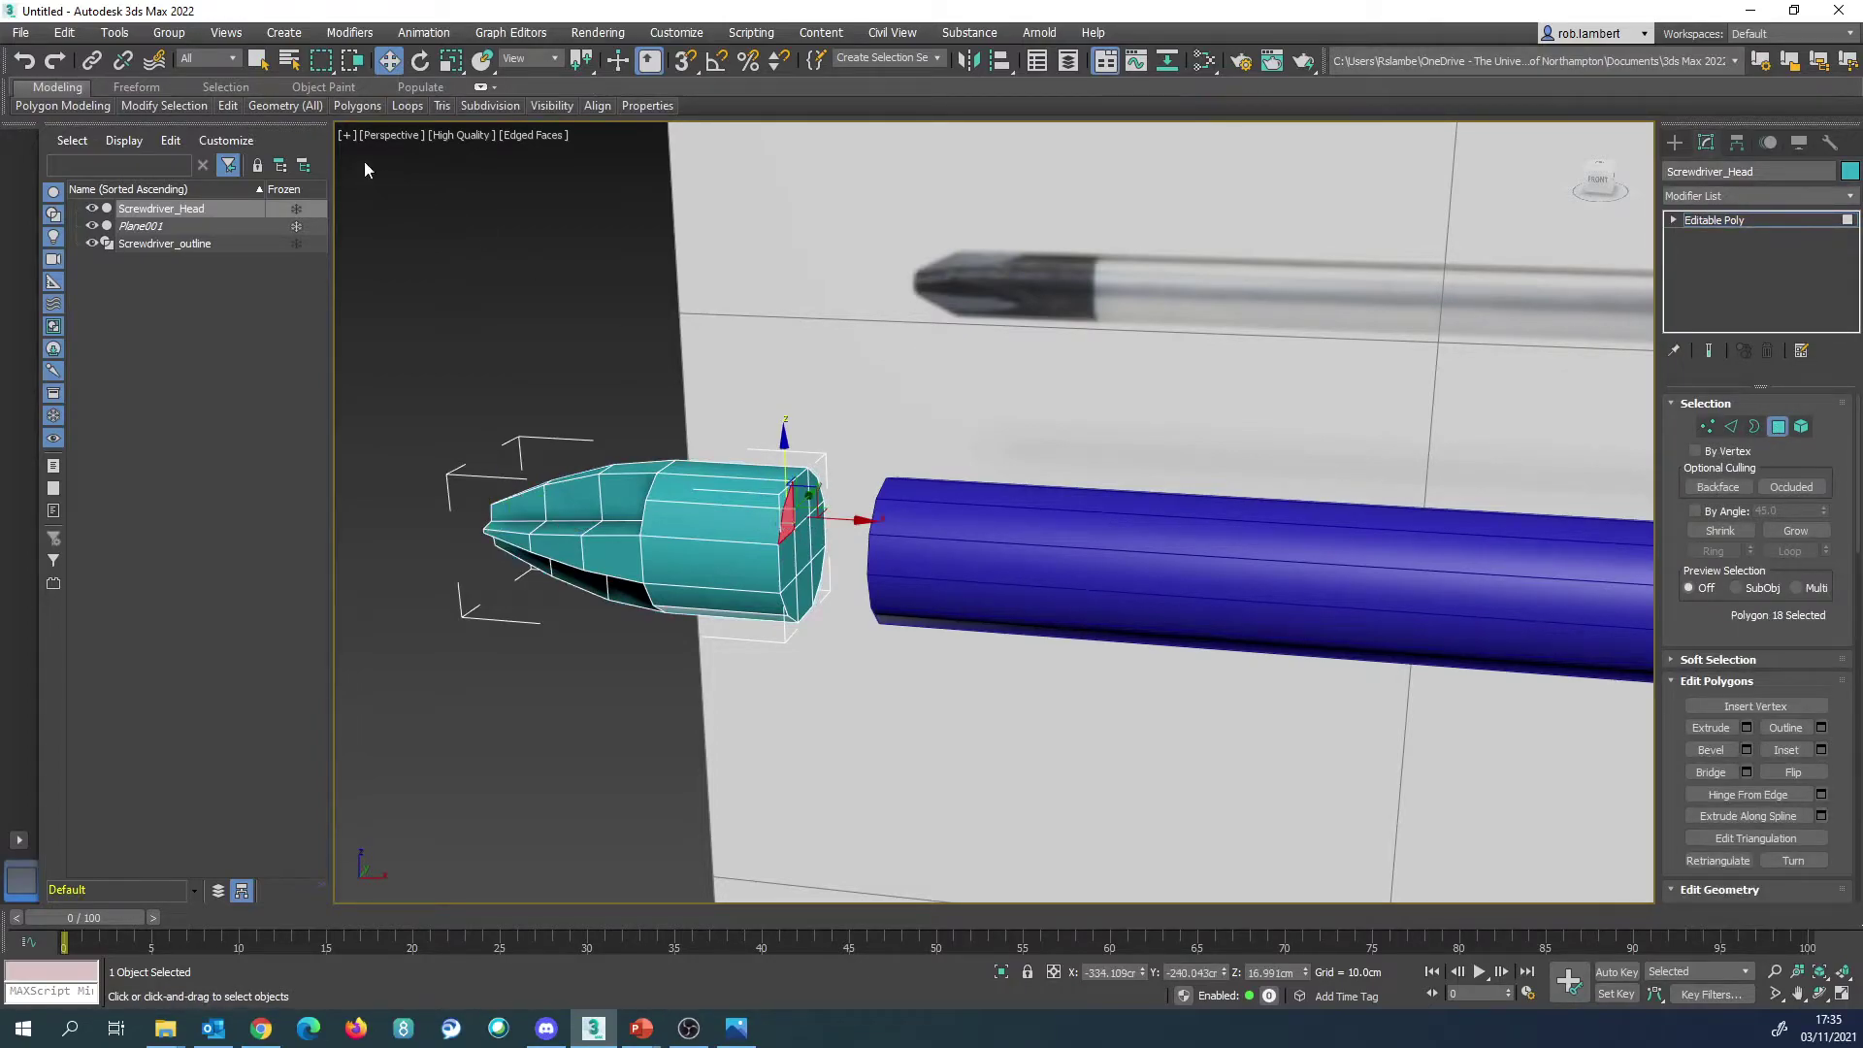
key(q)
click(785, 519)
ctrl+click(794, 583)
ctrl+click(792, 590)
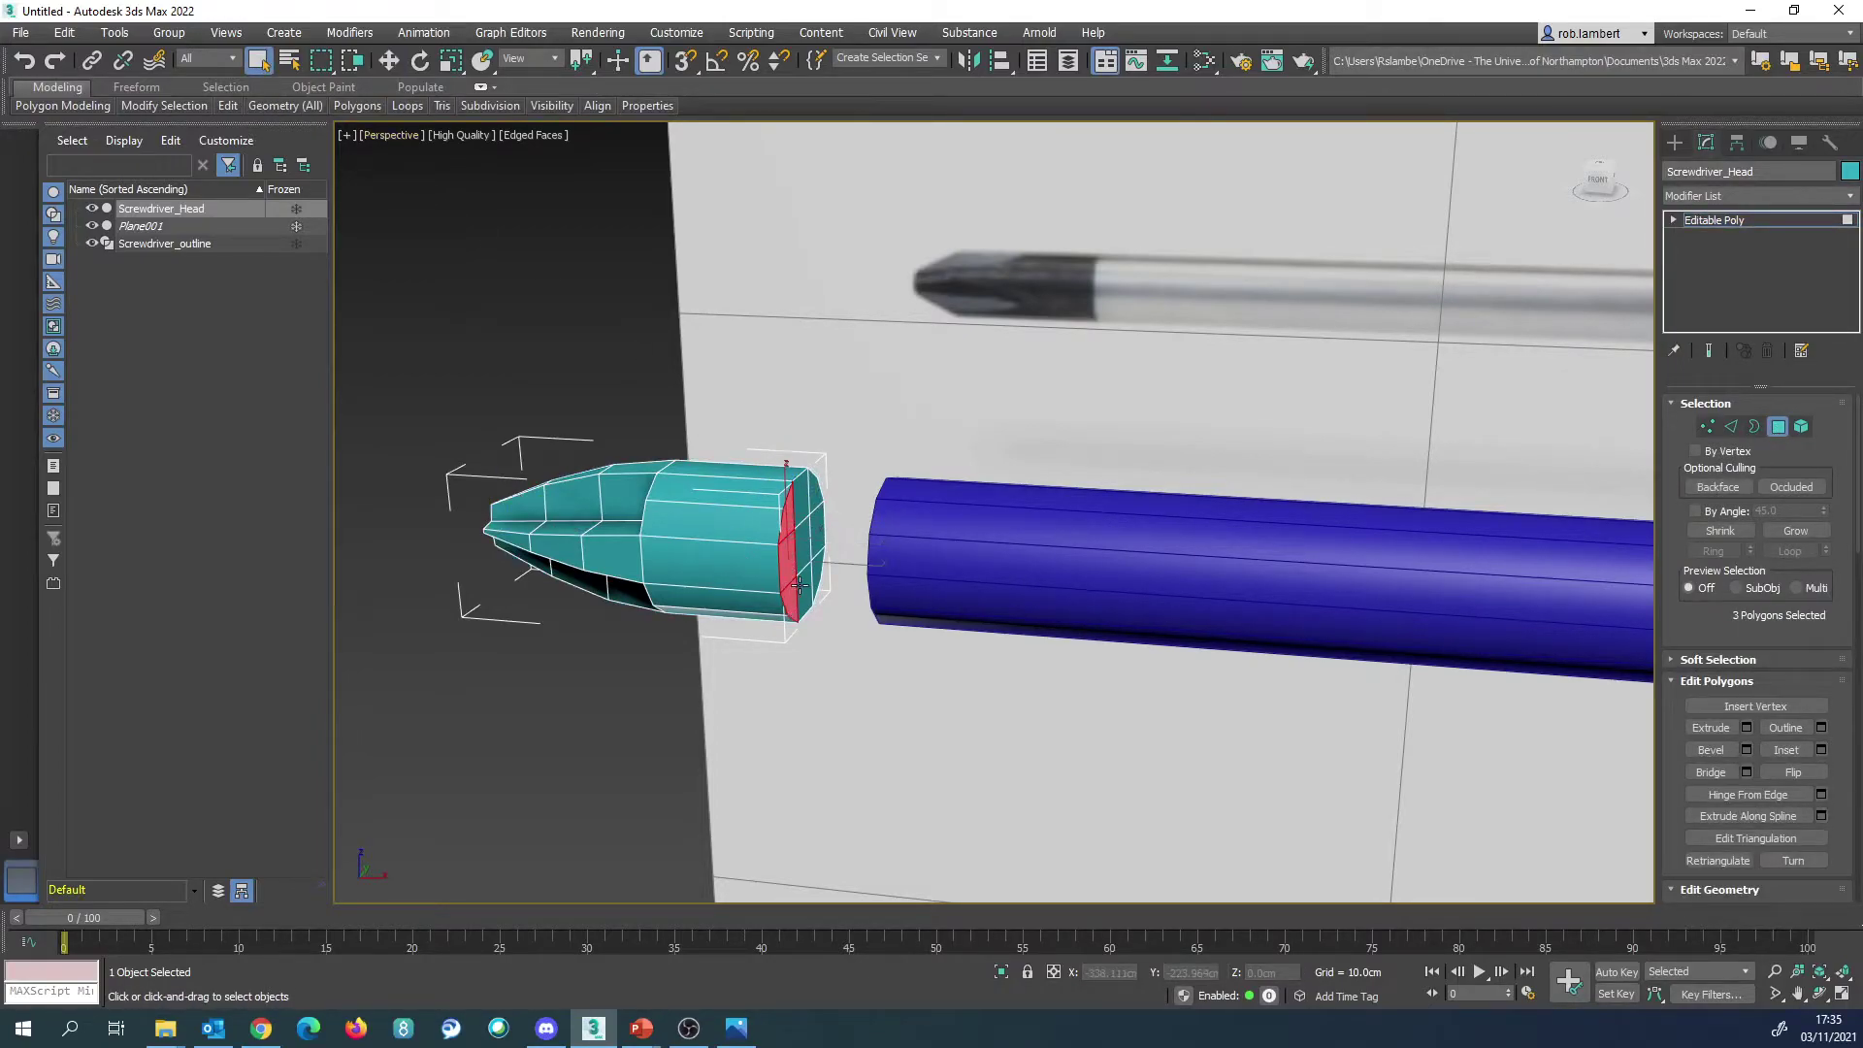
ctrl+click(804, 584)
ctrl+click(815, 567)
ctrl+click(814, 540)
ctrl+click(798, 532)
ctrl+click(803, 509)
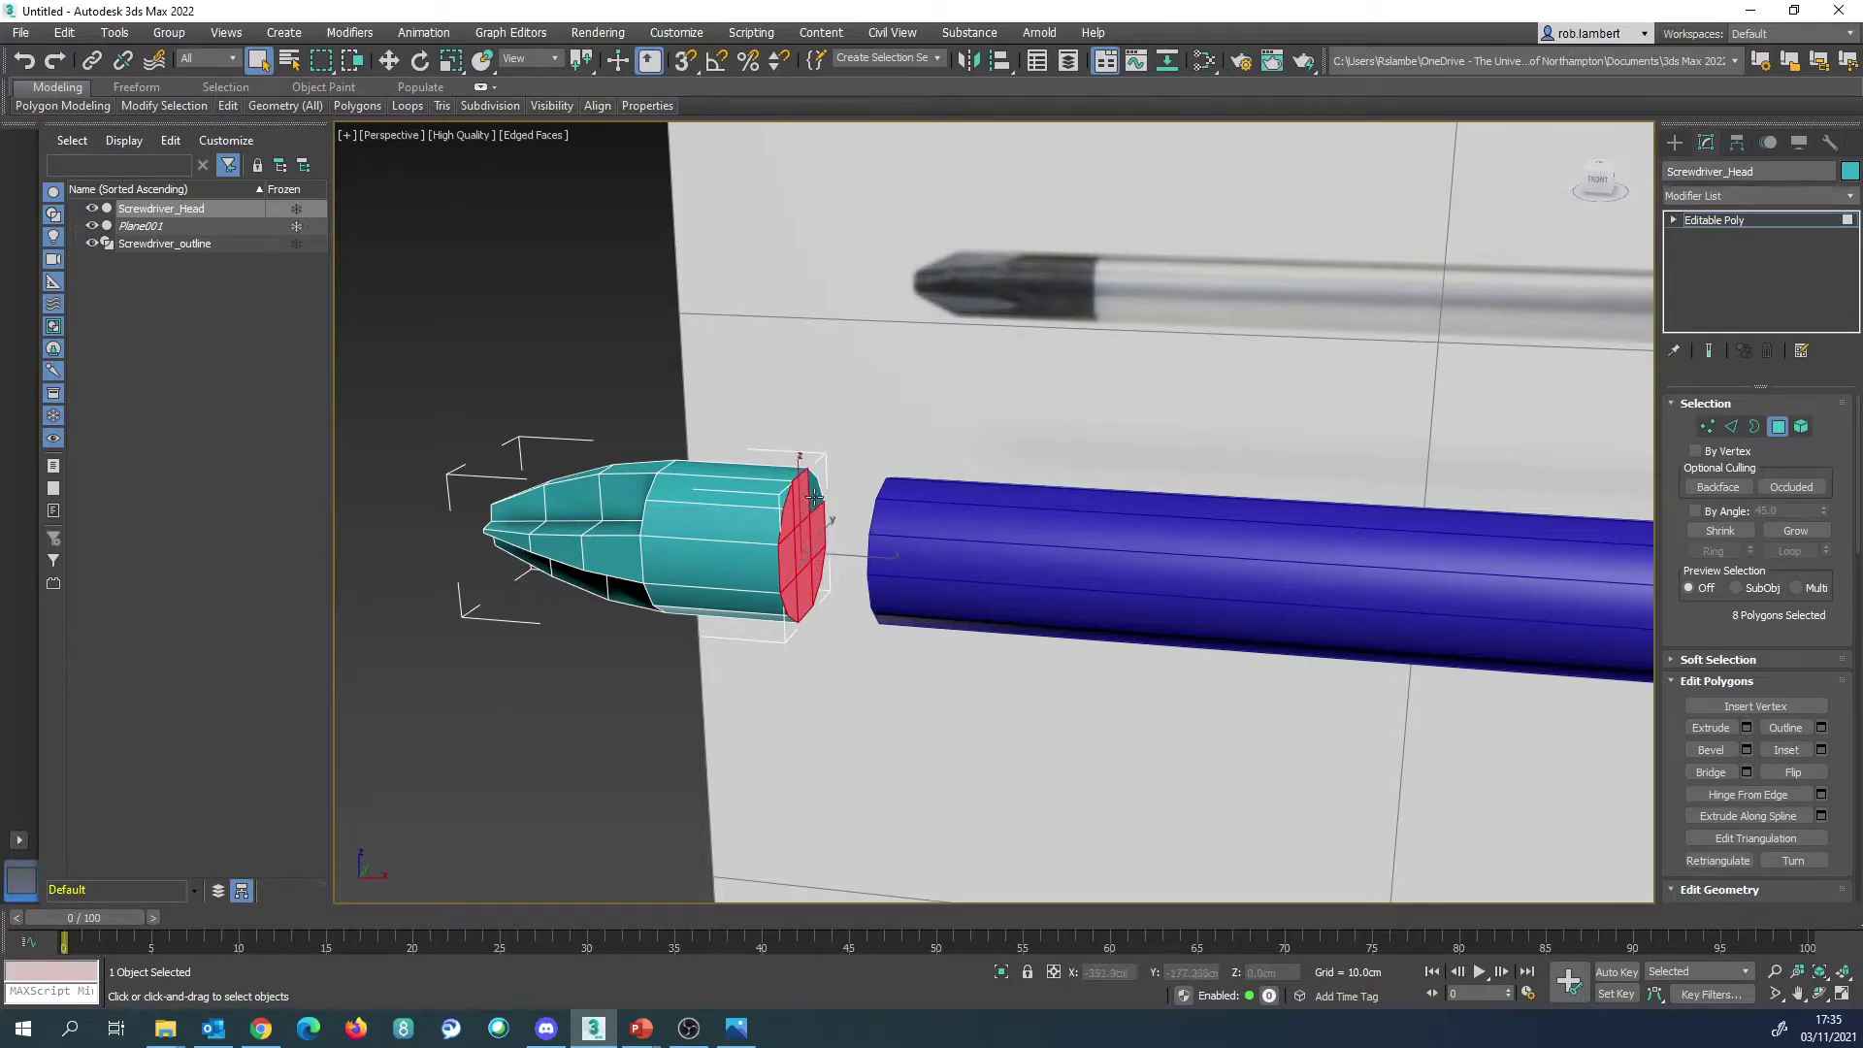
ctrl+click(817, 495)
key(Delete)
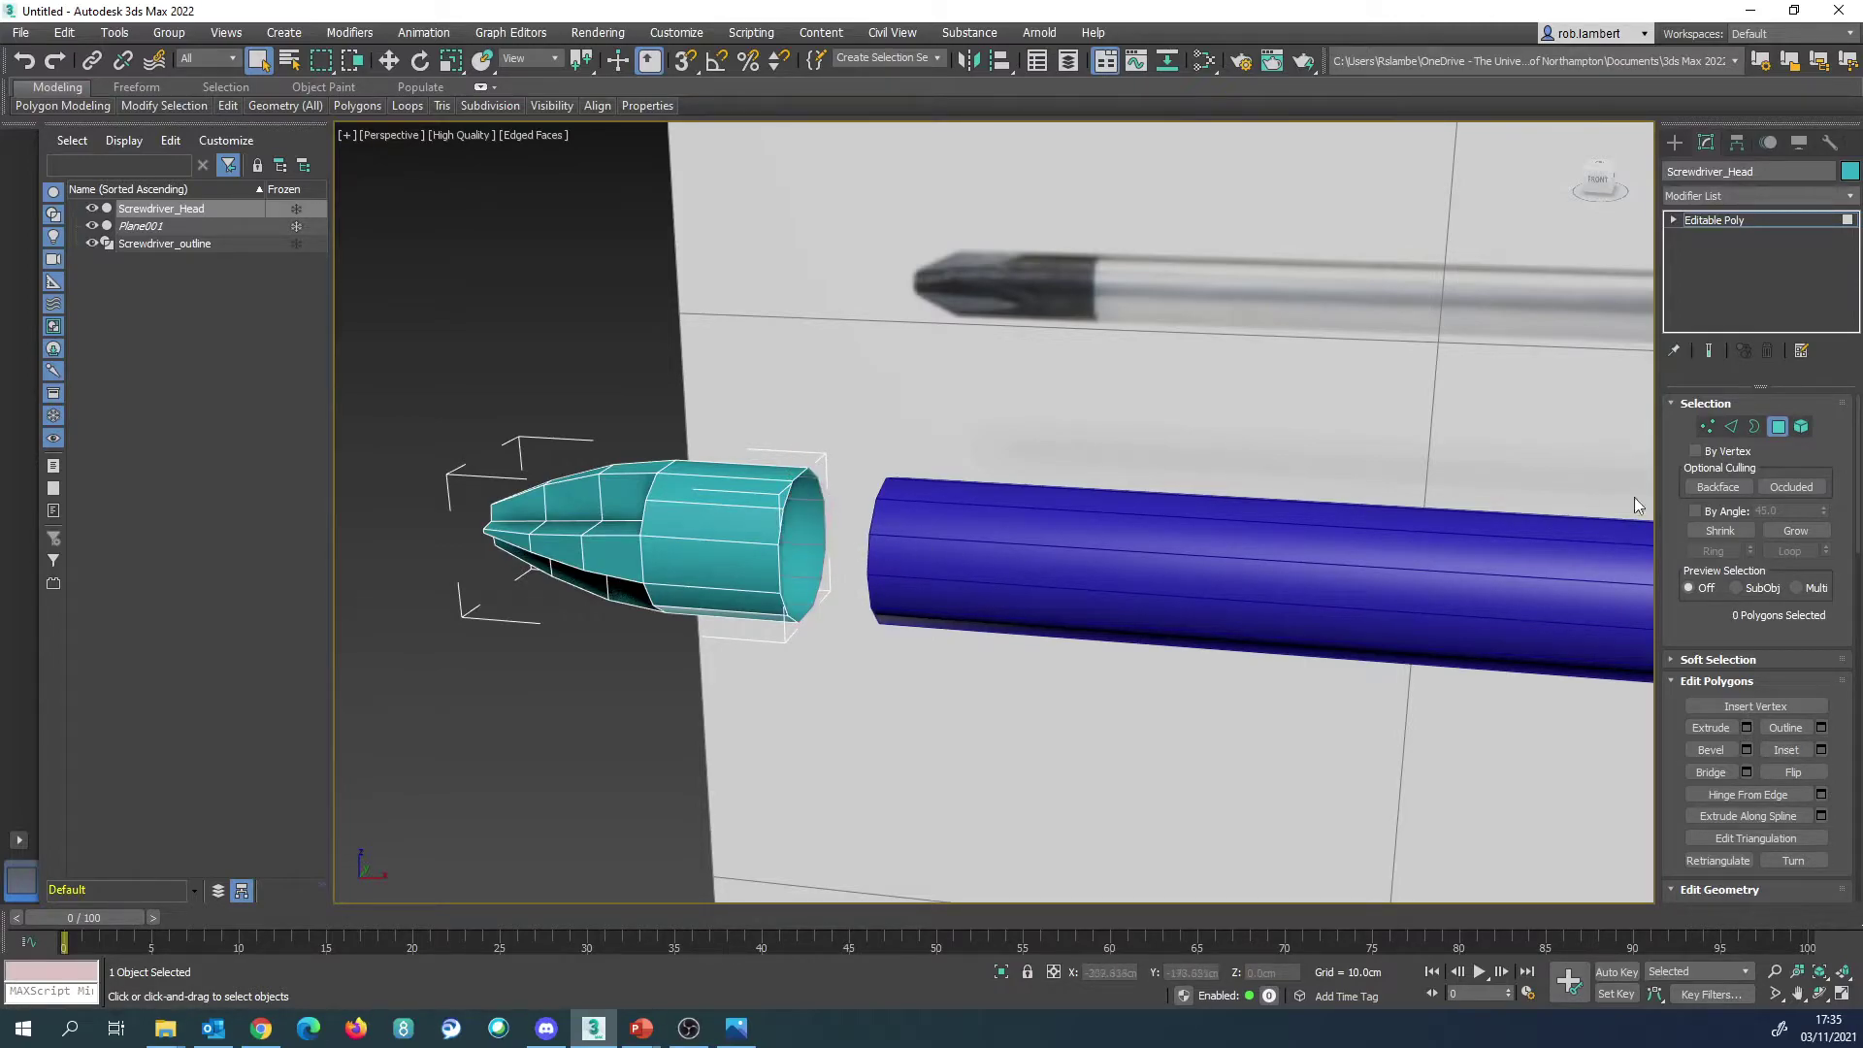
Step: Convert the lathed Screwdriver_outline object to an Editable Poly
click(1019, 543)
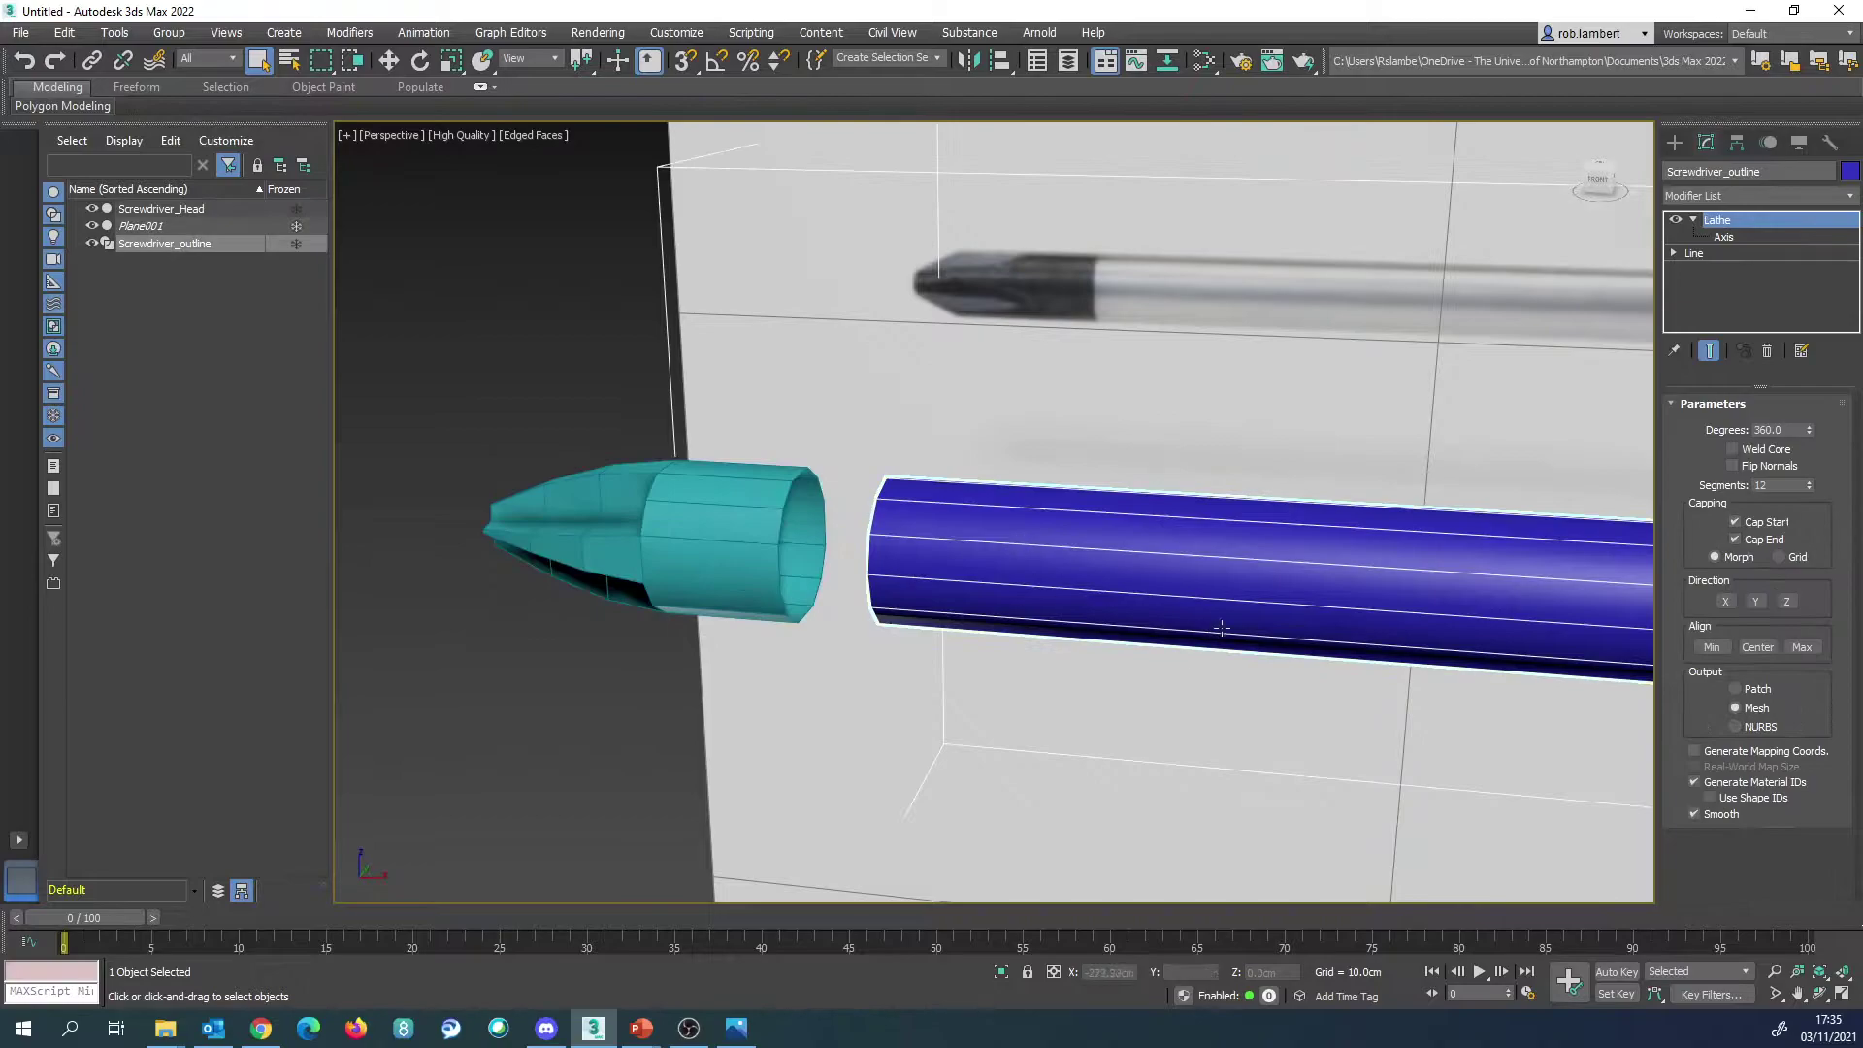
middle_drag(1221, 628, 1110, 595)
scroll(1067, 597, down, 3)
scroll(1111, 594, up, 3)
middle_drag(1064, 714, 1044, 543)
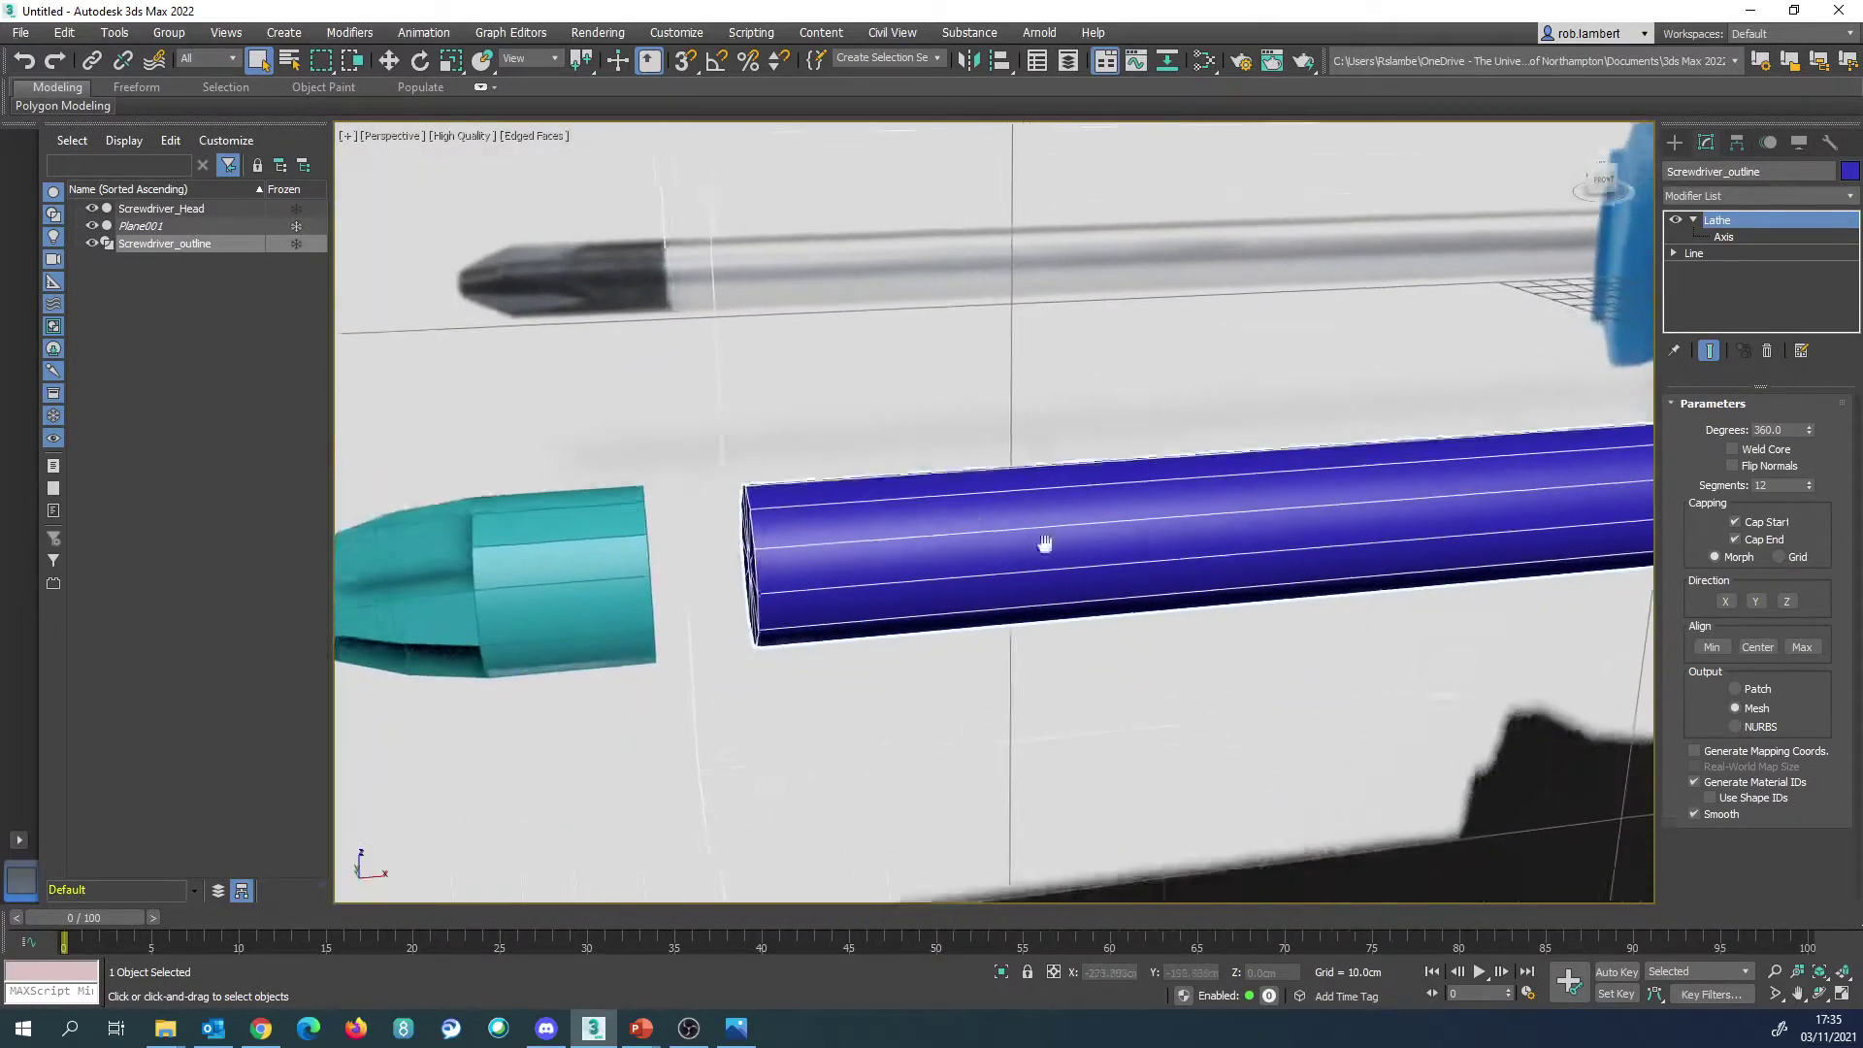
scroll(1045, 544, down, 3)
scroll(1010, 573, up, 1)
right_click(1007, 575)
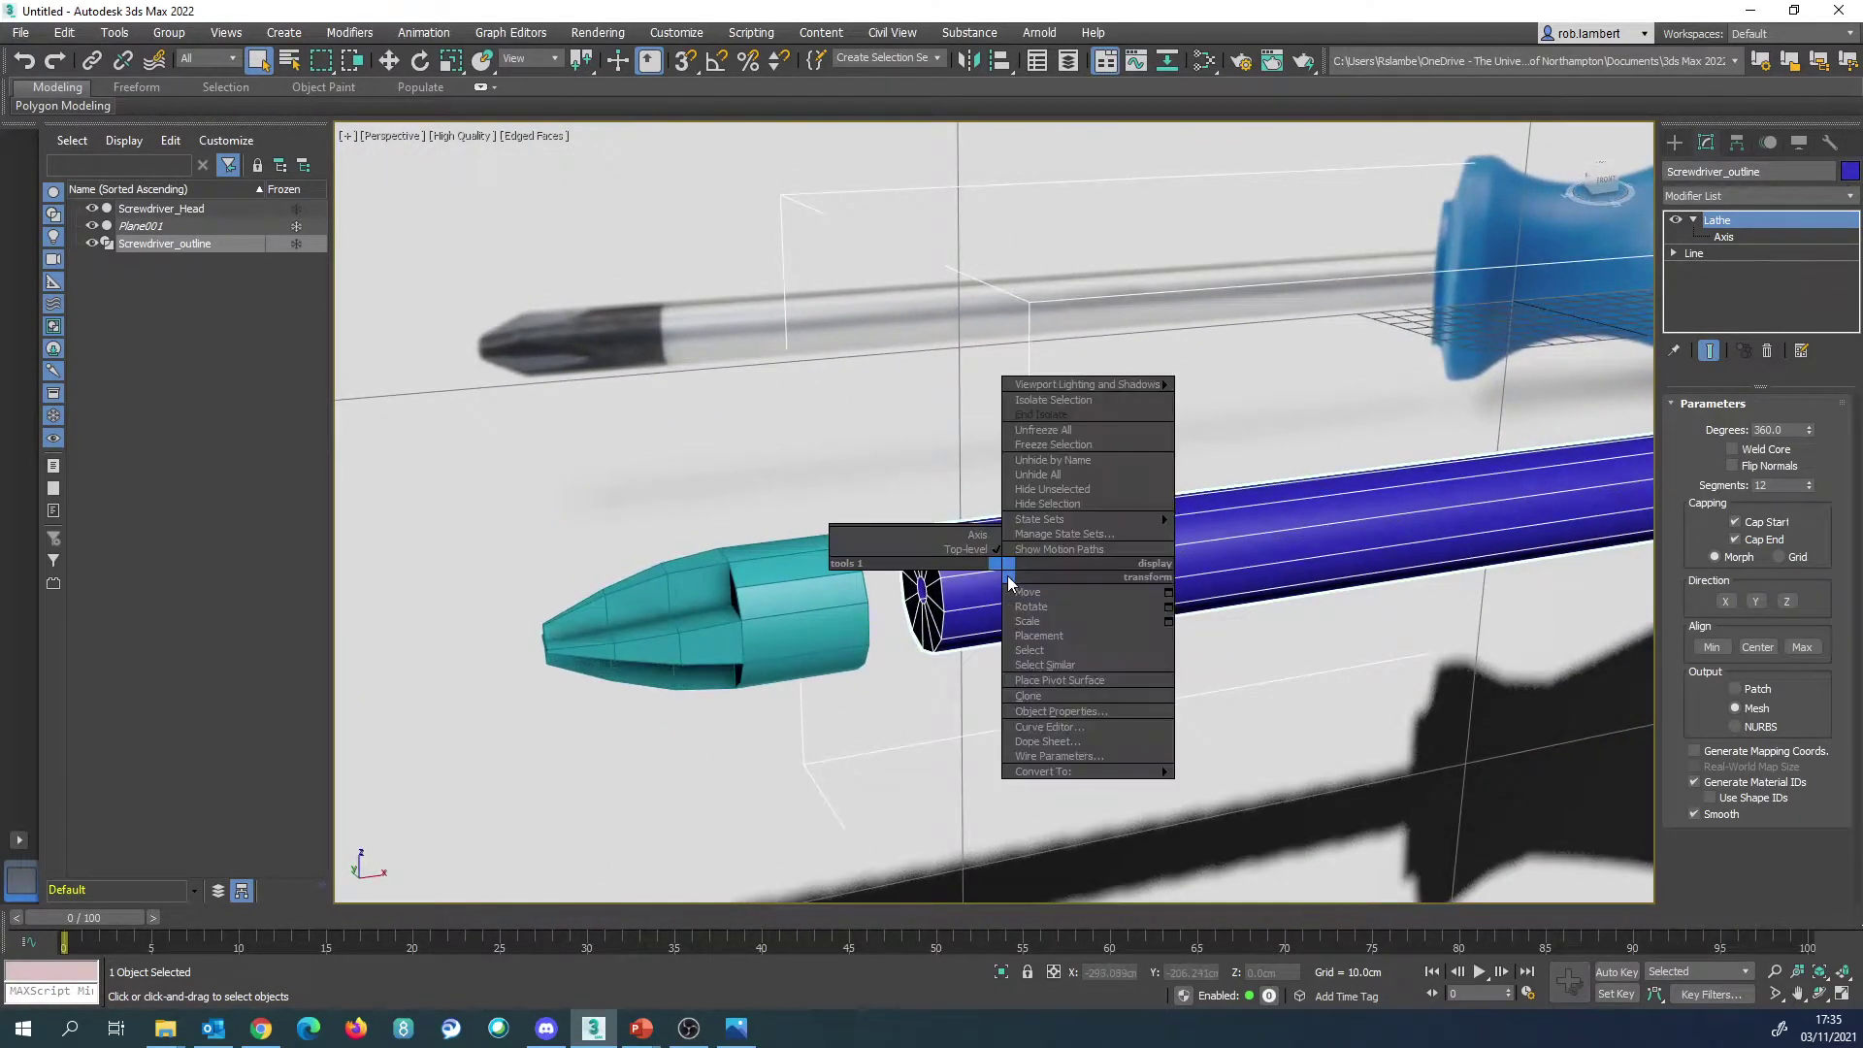
mouse_move(1047, 770)
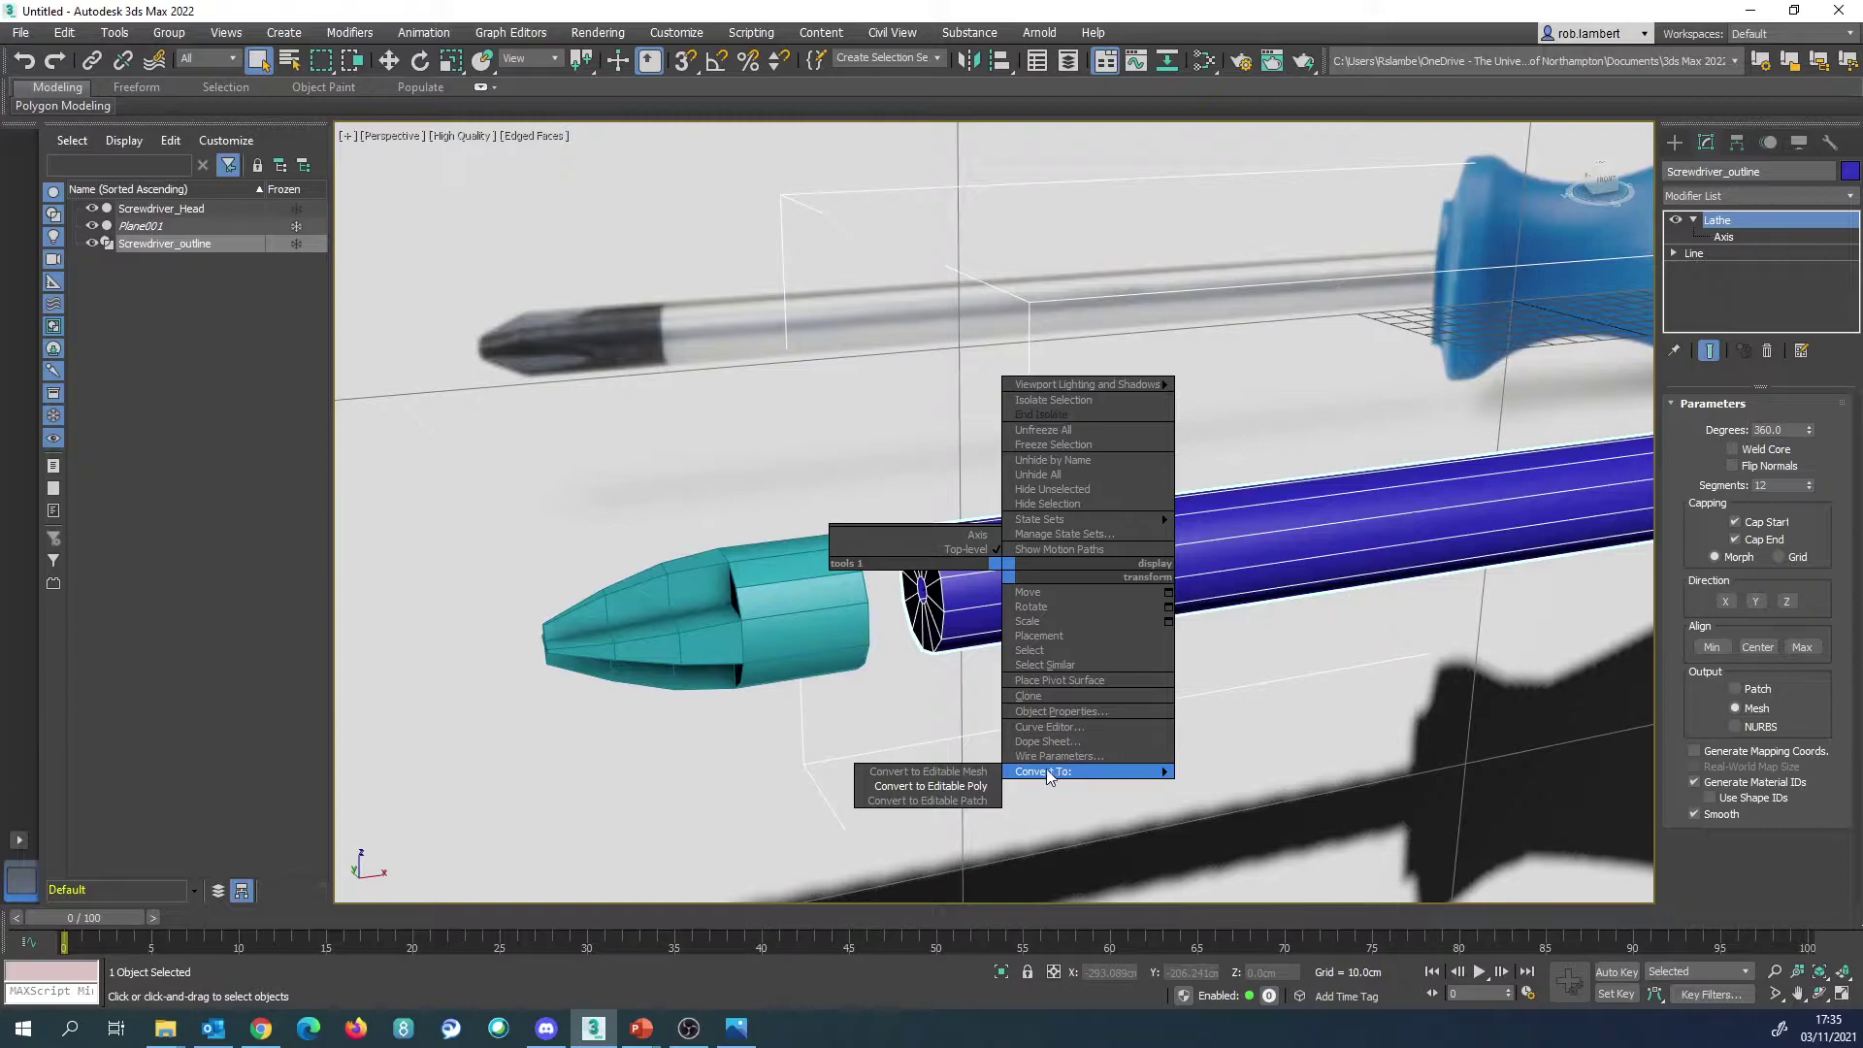
click(969, 786)
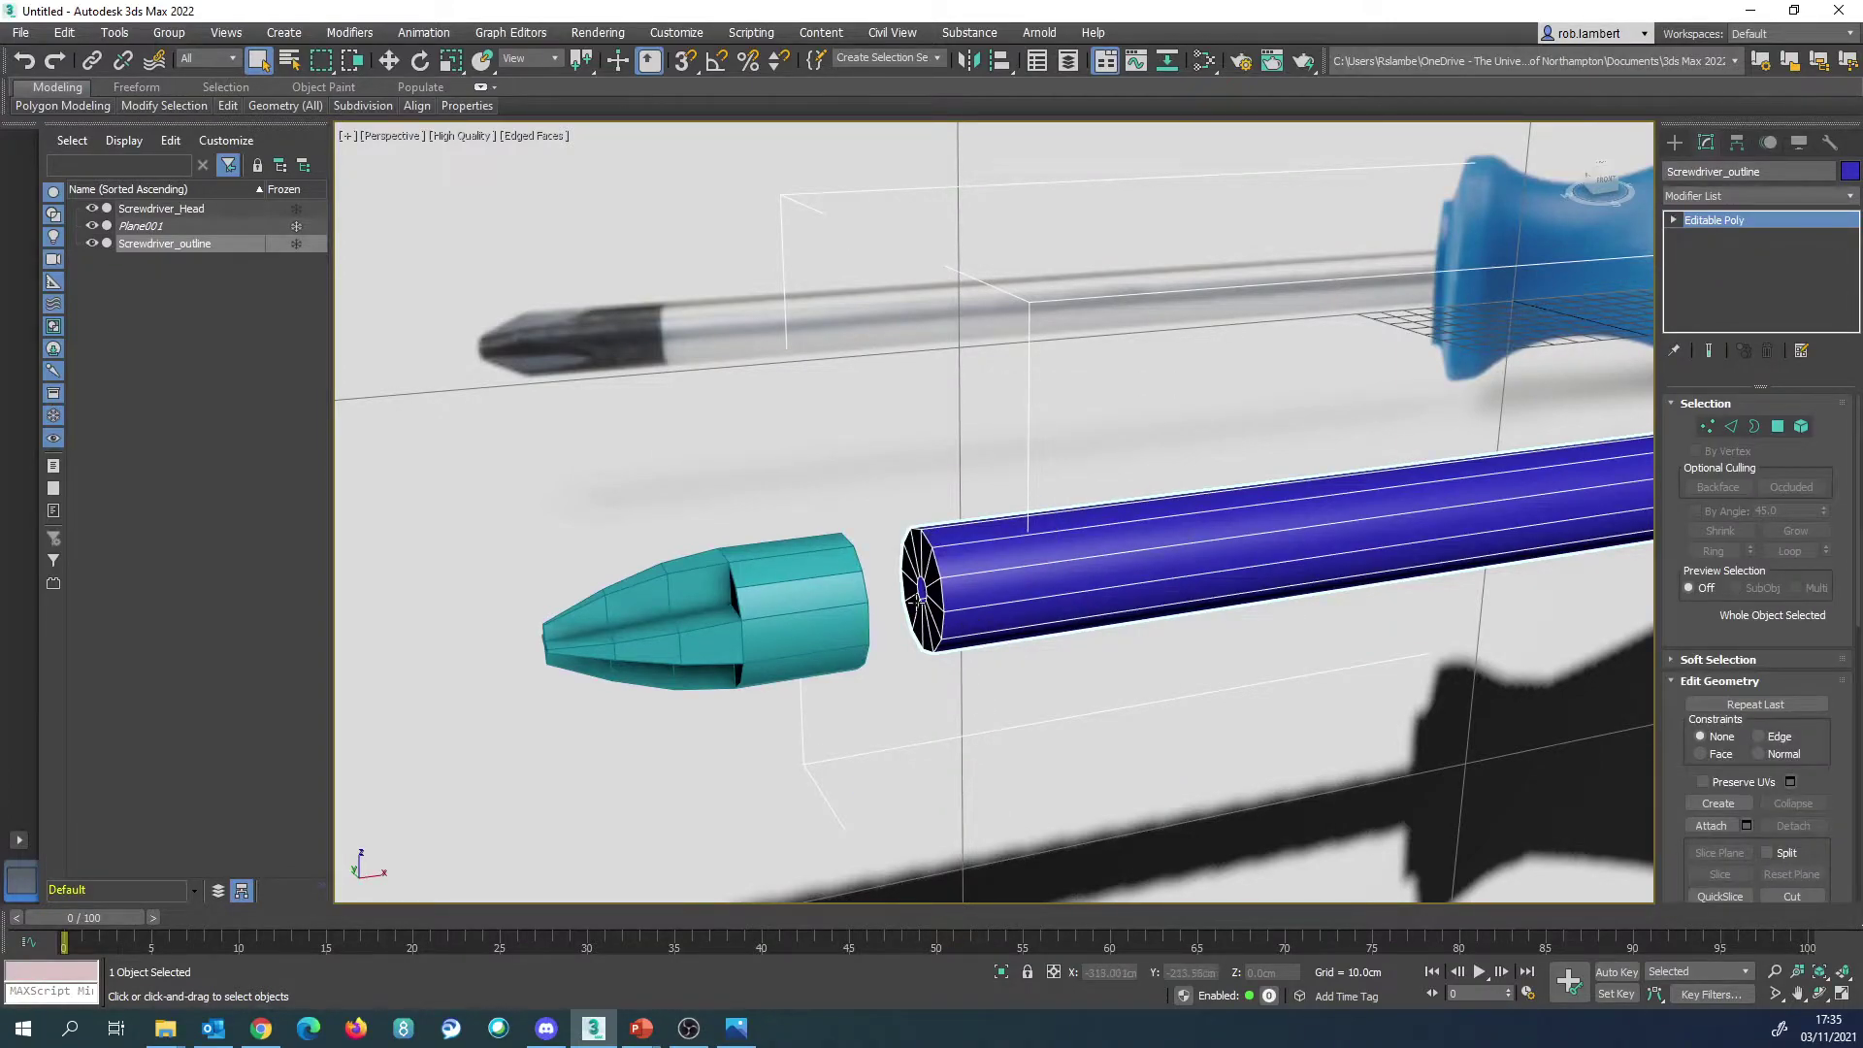
Step: Delete the twelve wedge-shaped polygons closing the shaft's end that faces the head
middle_drag(1052, 573, 1103, 564)
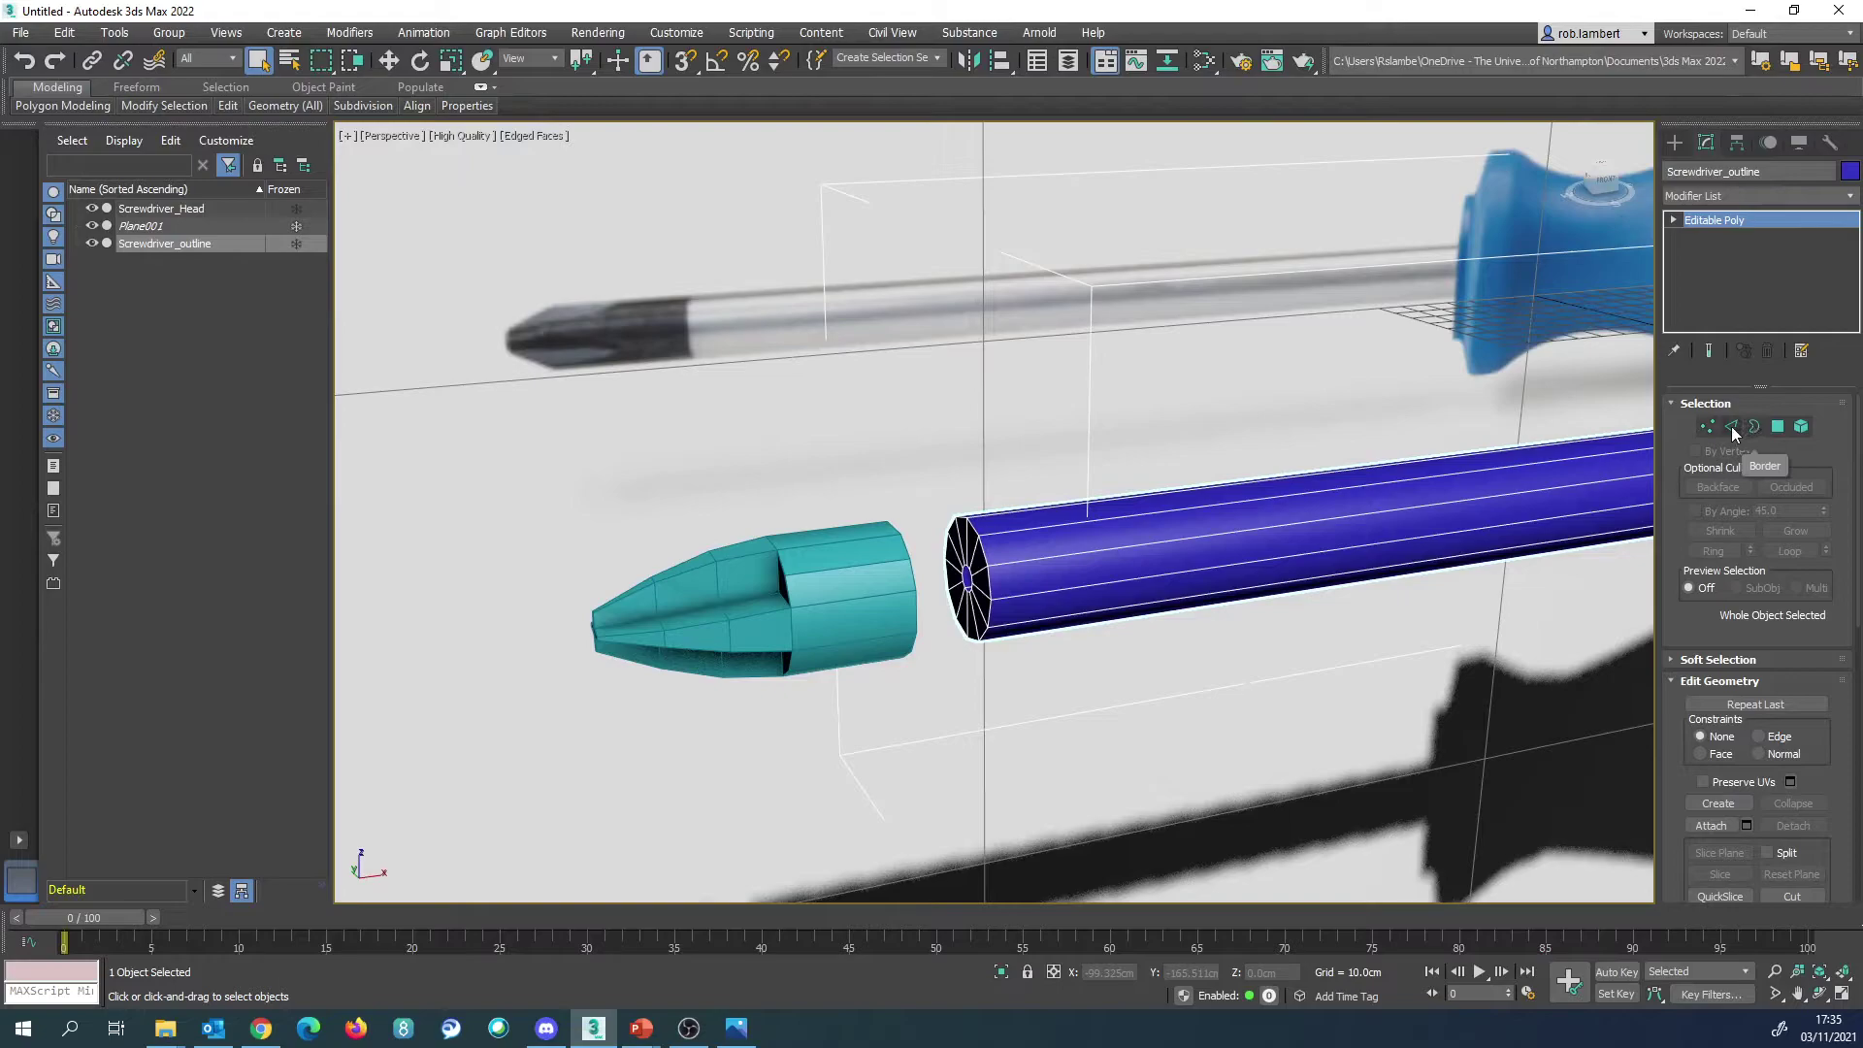
click(1778, 427)
click(978, 558)
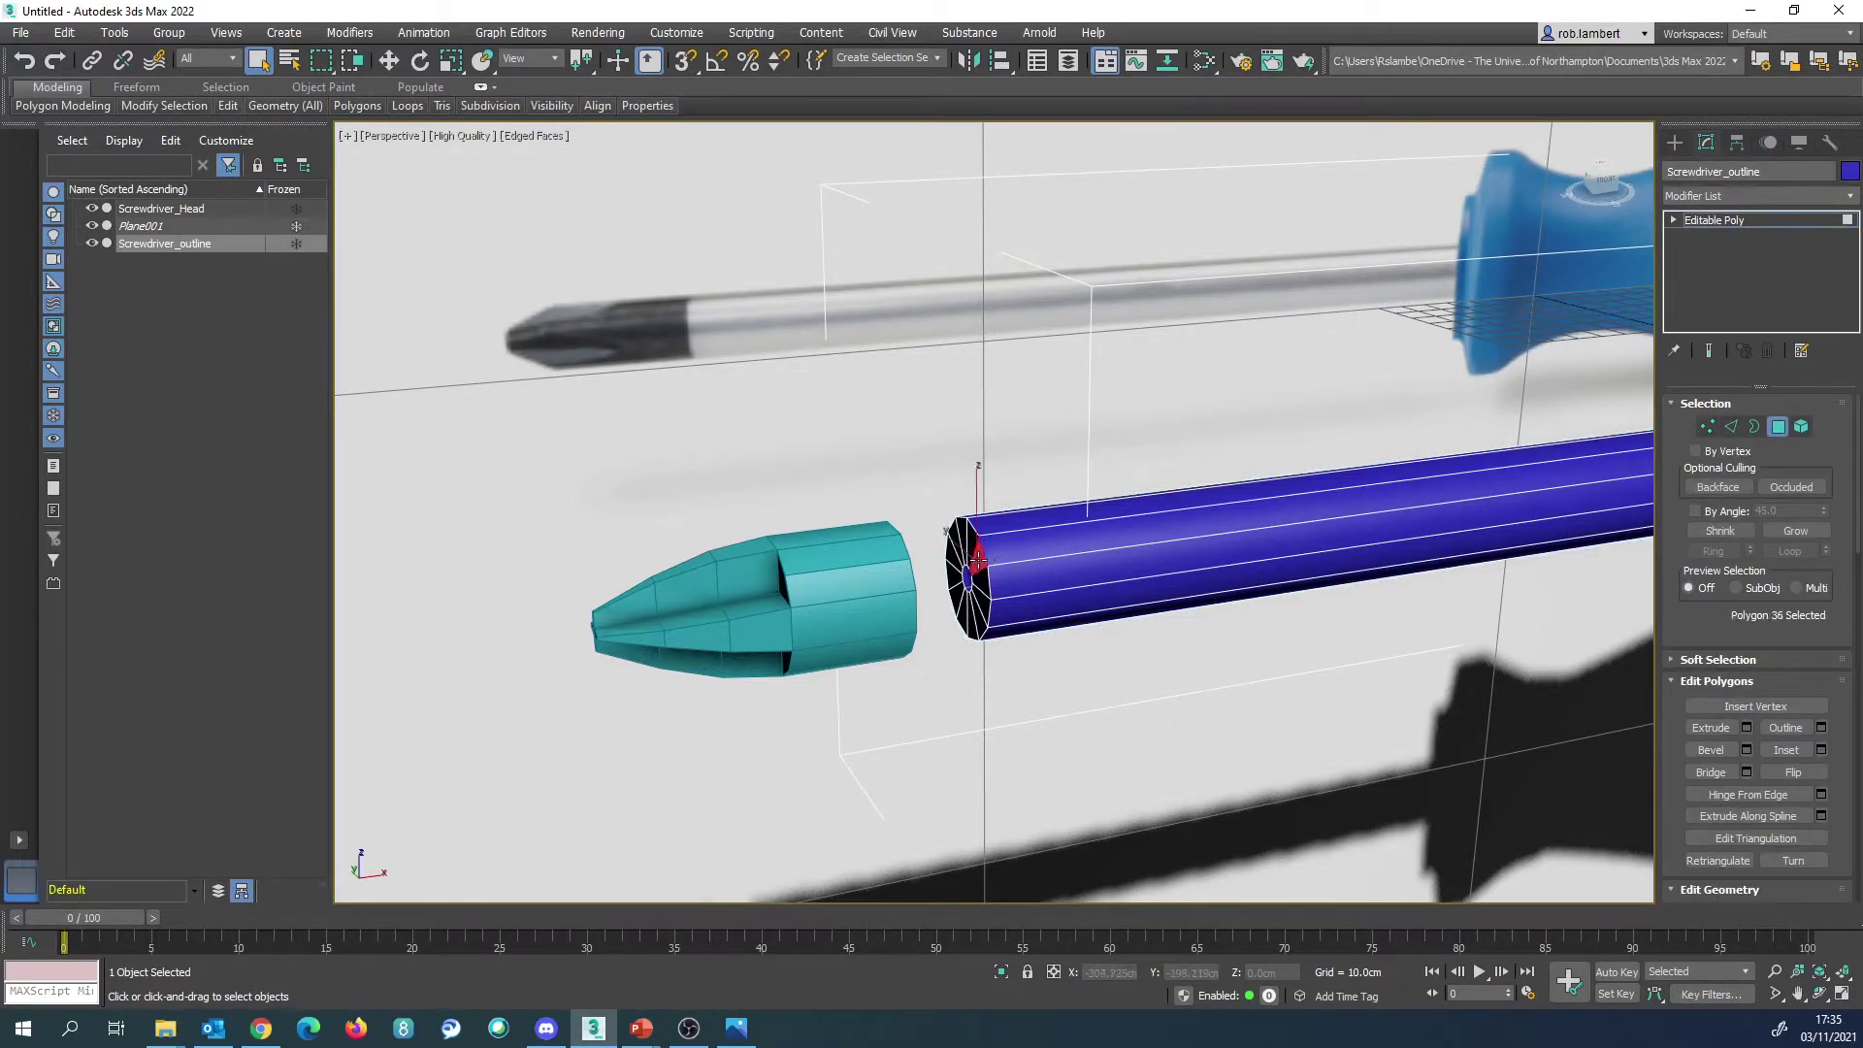
ctrl+click(972, 545)
ctrl+click(965, 538)
ctrl+click(956, 544)
ctrl+click(951, 563)
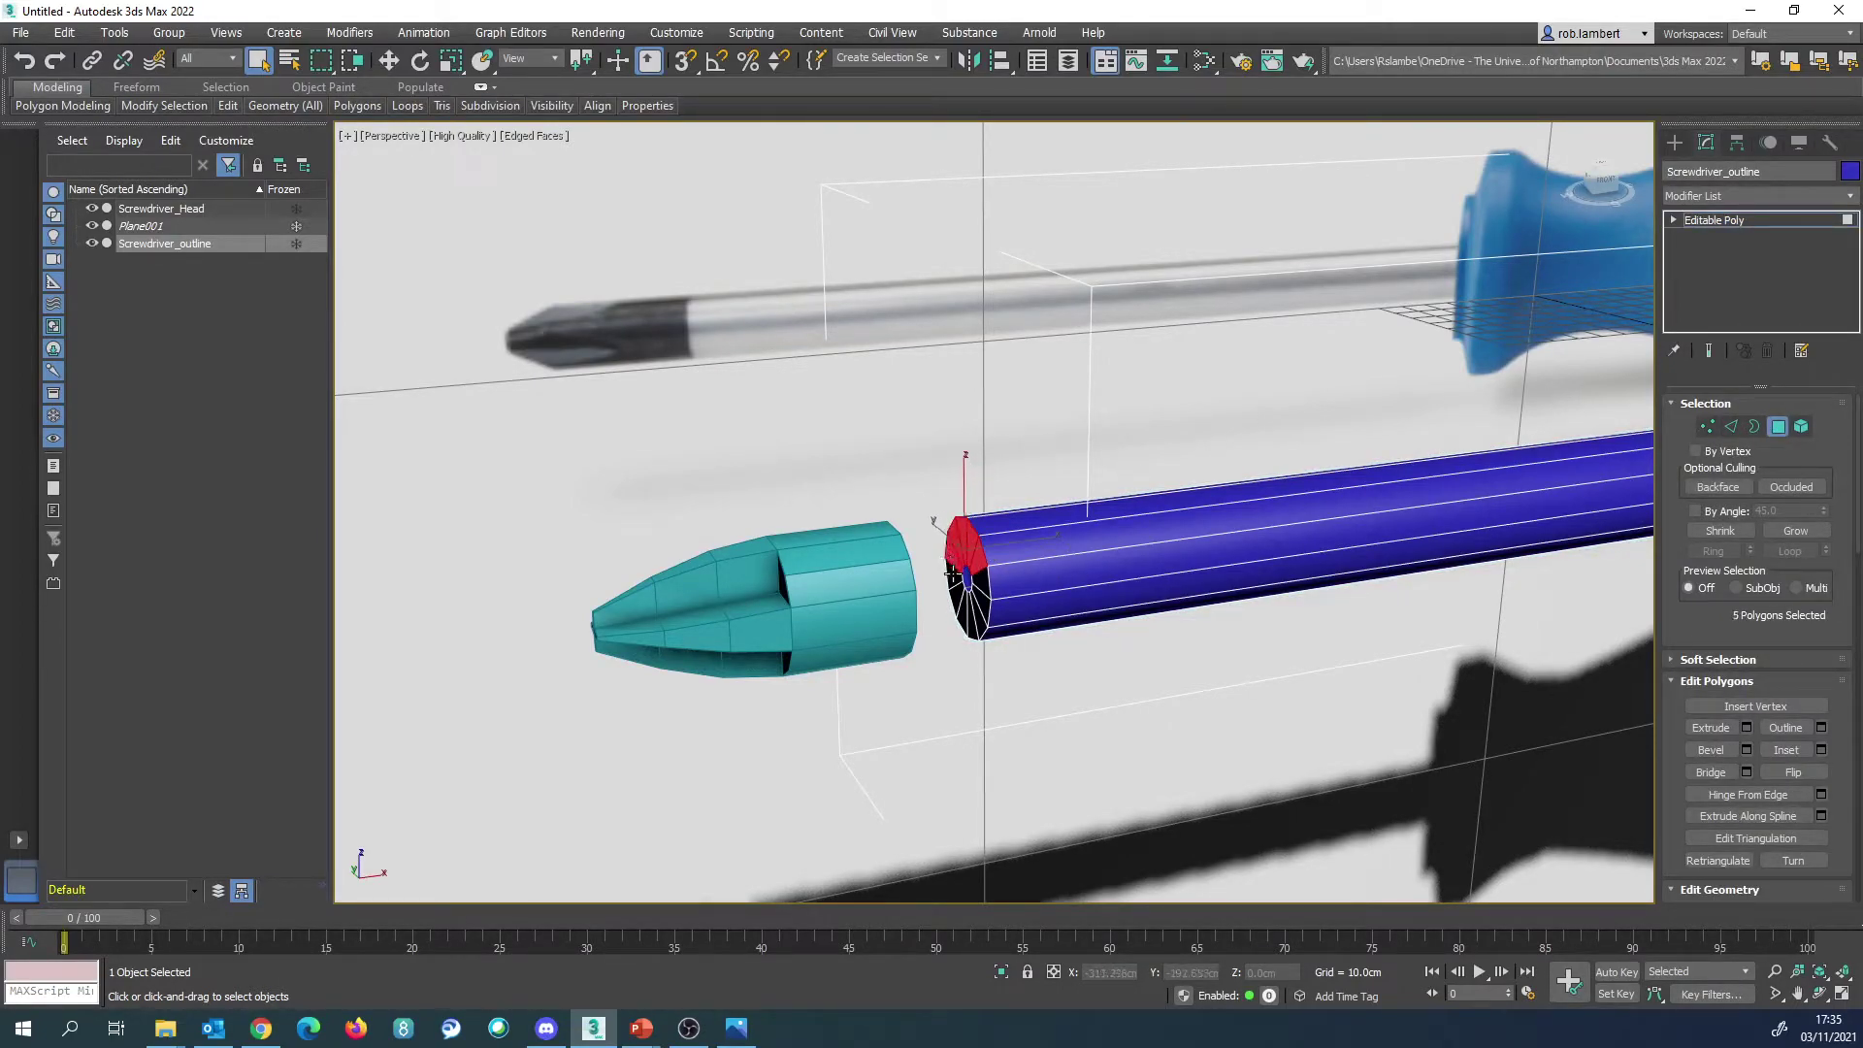
ctrl+click(958, 583)
ctrl+click(962, 600)
ctrl+click(969, 621)
ctrl+click(975, 612)
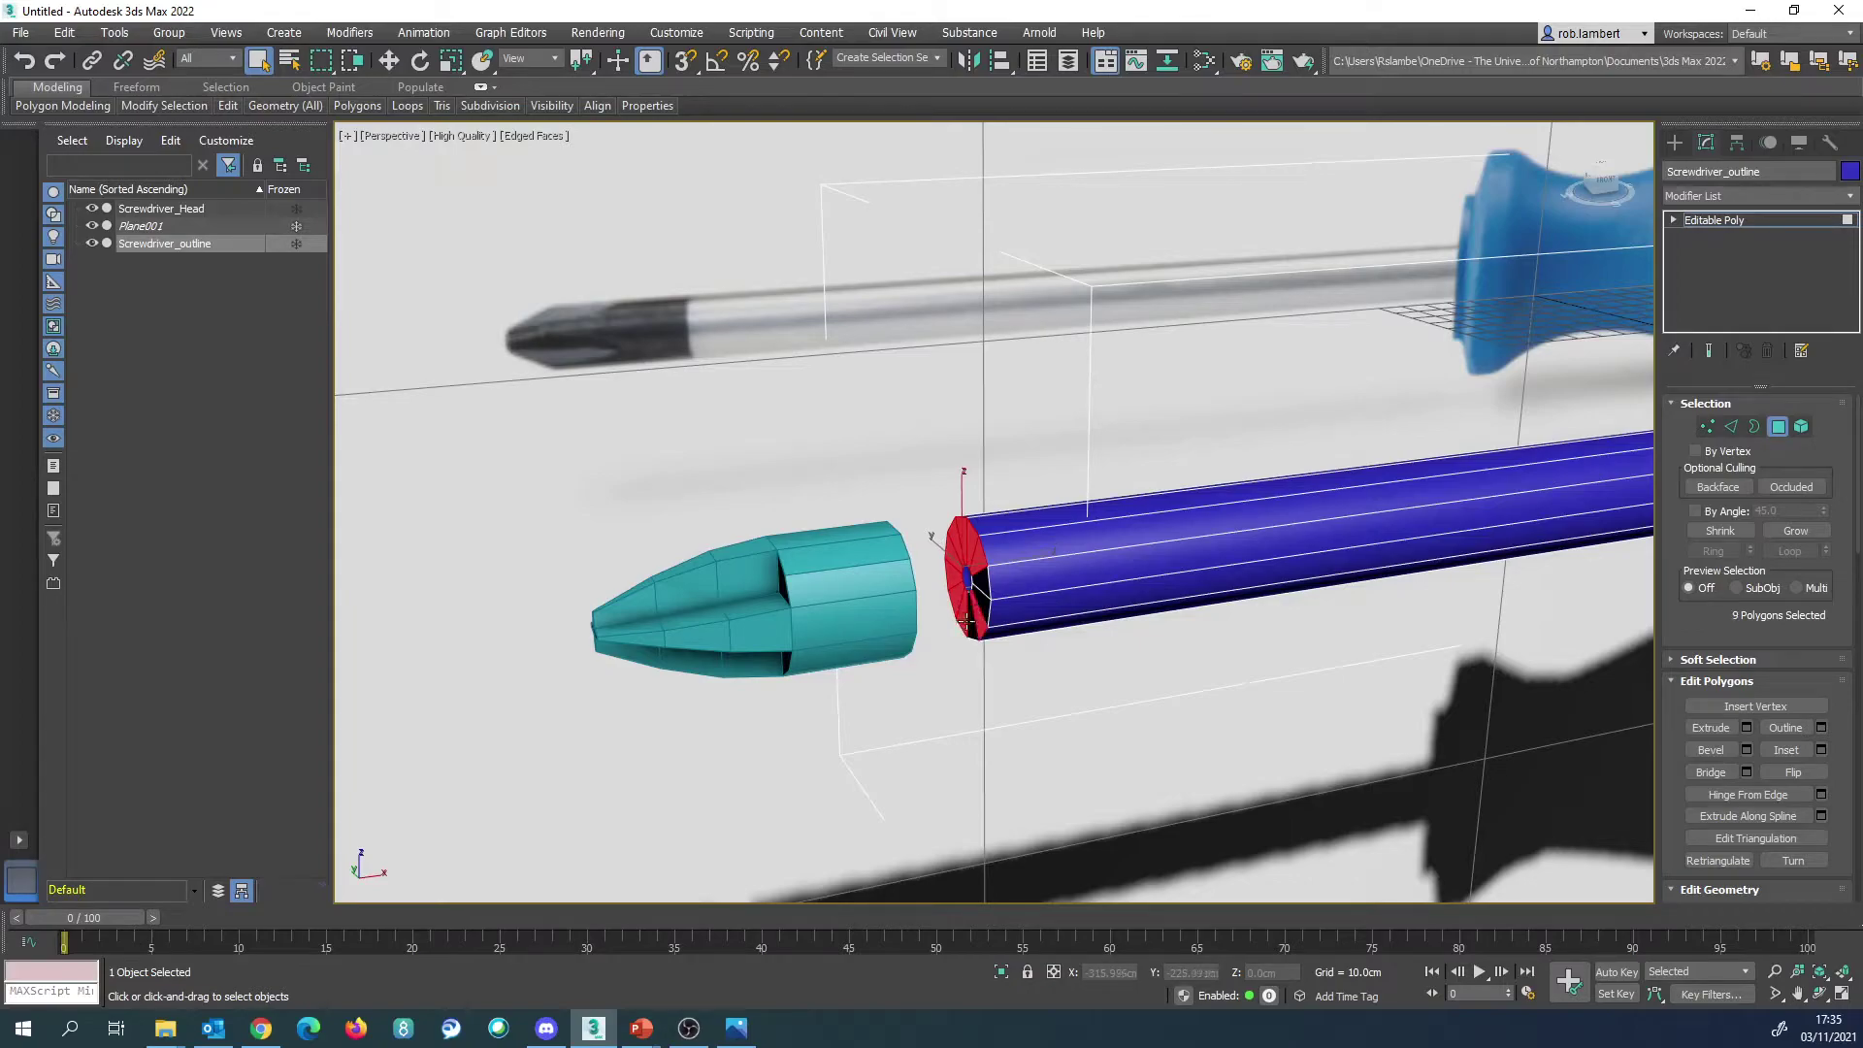
ctrl+click(967, 621)
ctrl+click(980, 603)
ctrl+click(983, 581)
key(Delete)
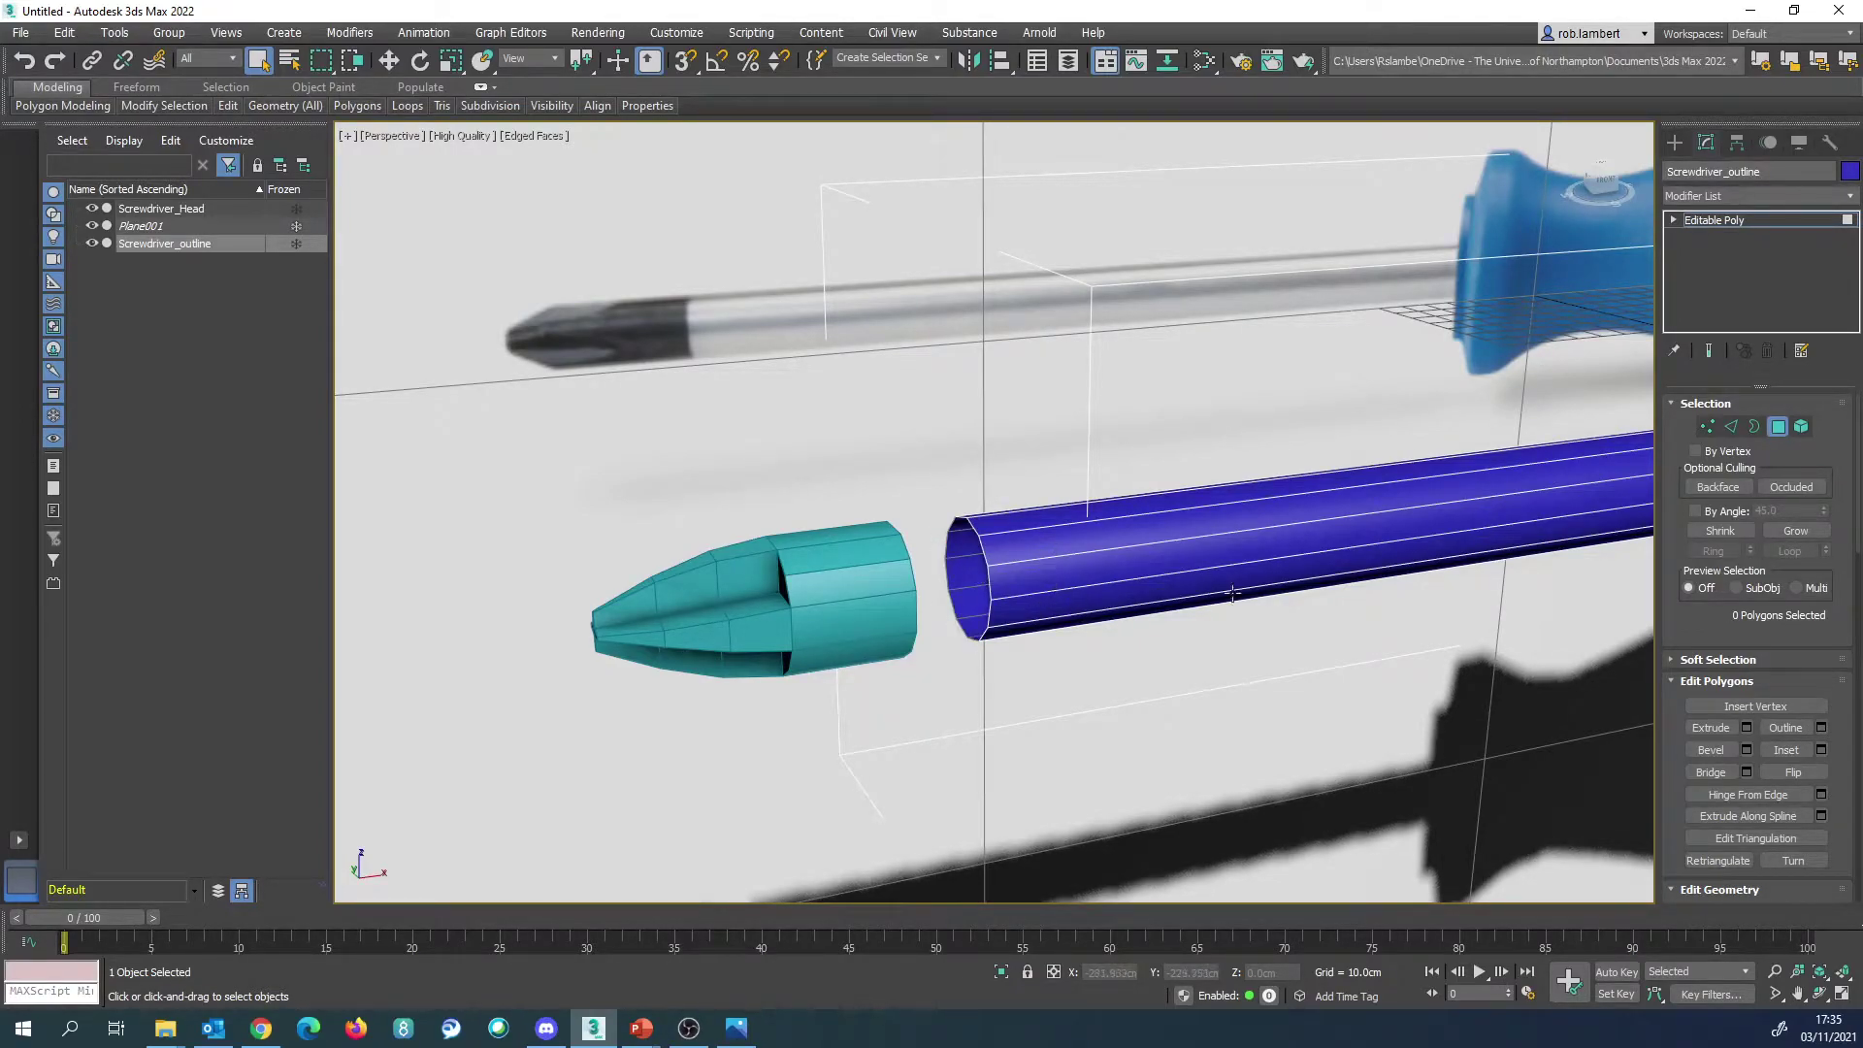
Step: Cap the open circular border at the centre of the handle's butt end
middle_drag(1325, 527, 916, 603)
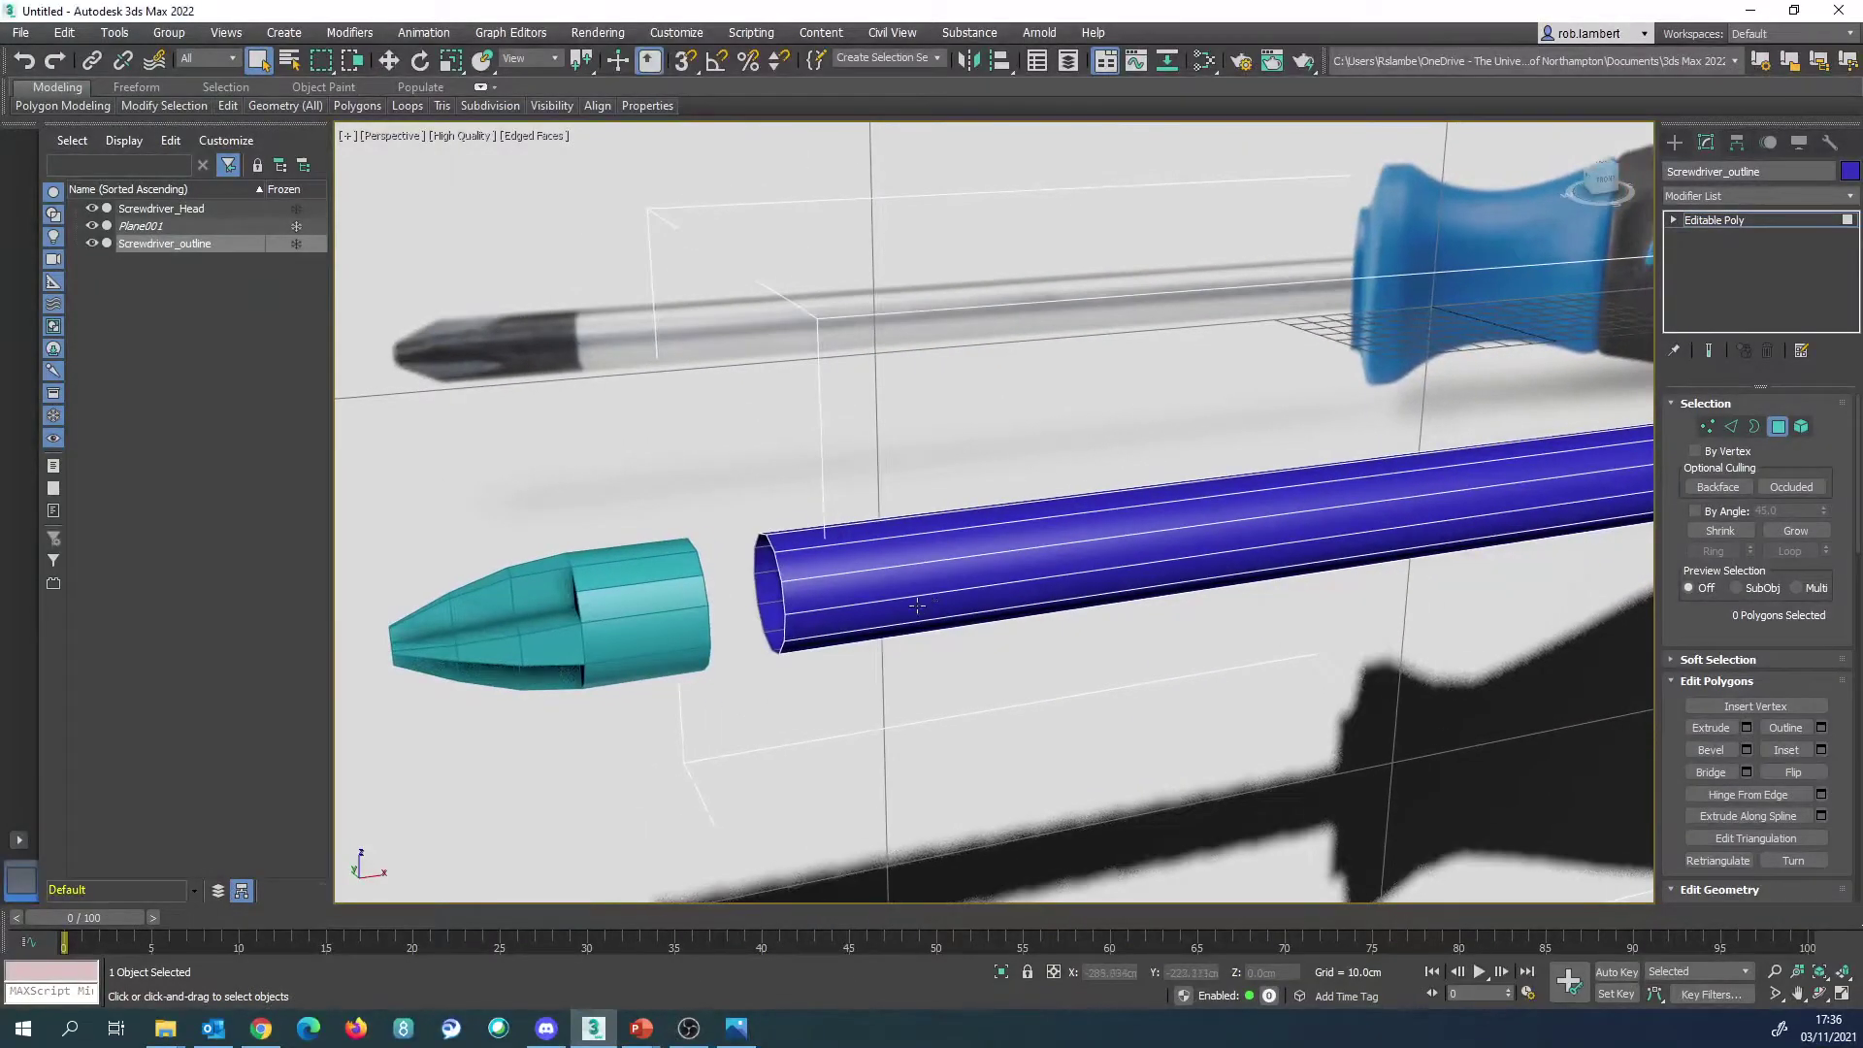
scroll(1164, 527, down, 3)
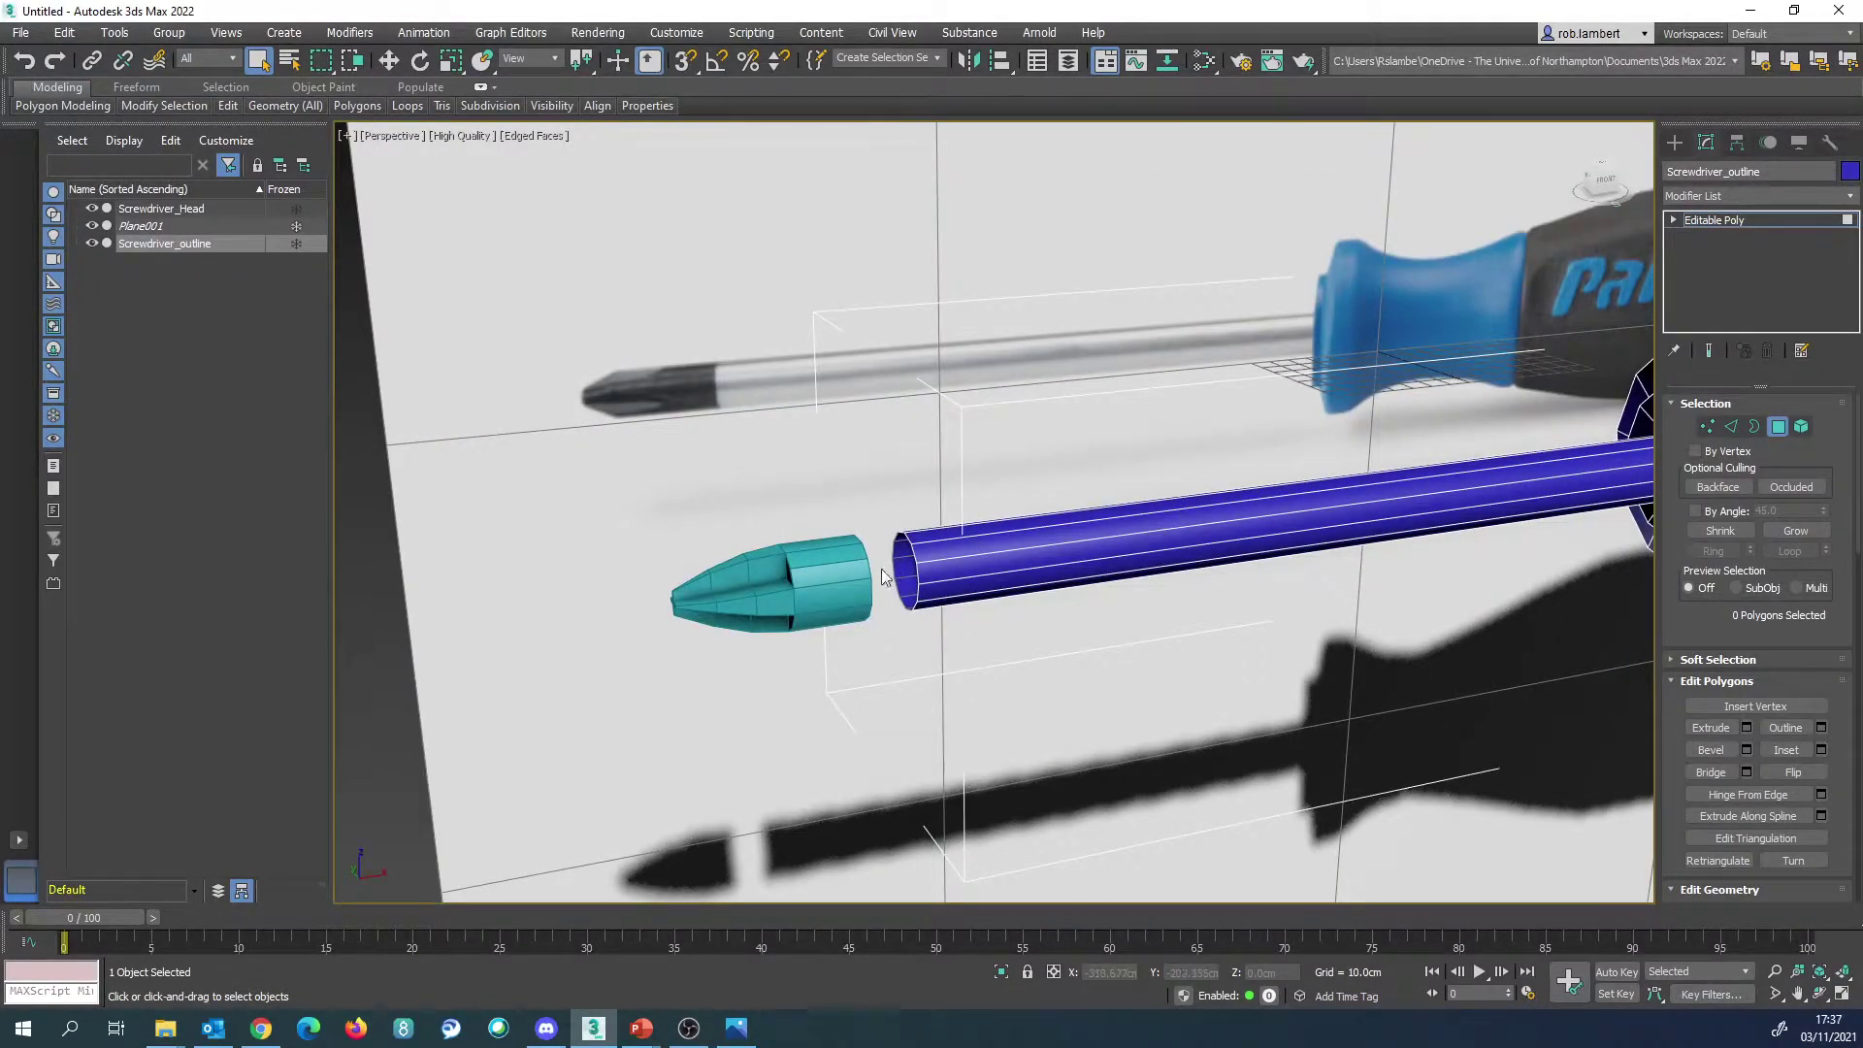
scroll(888, 561, down, 5)
scroll(1305, 494, up, 3)
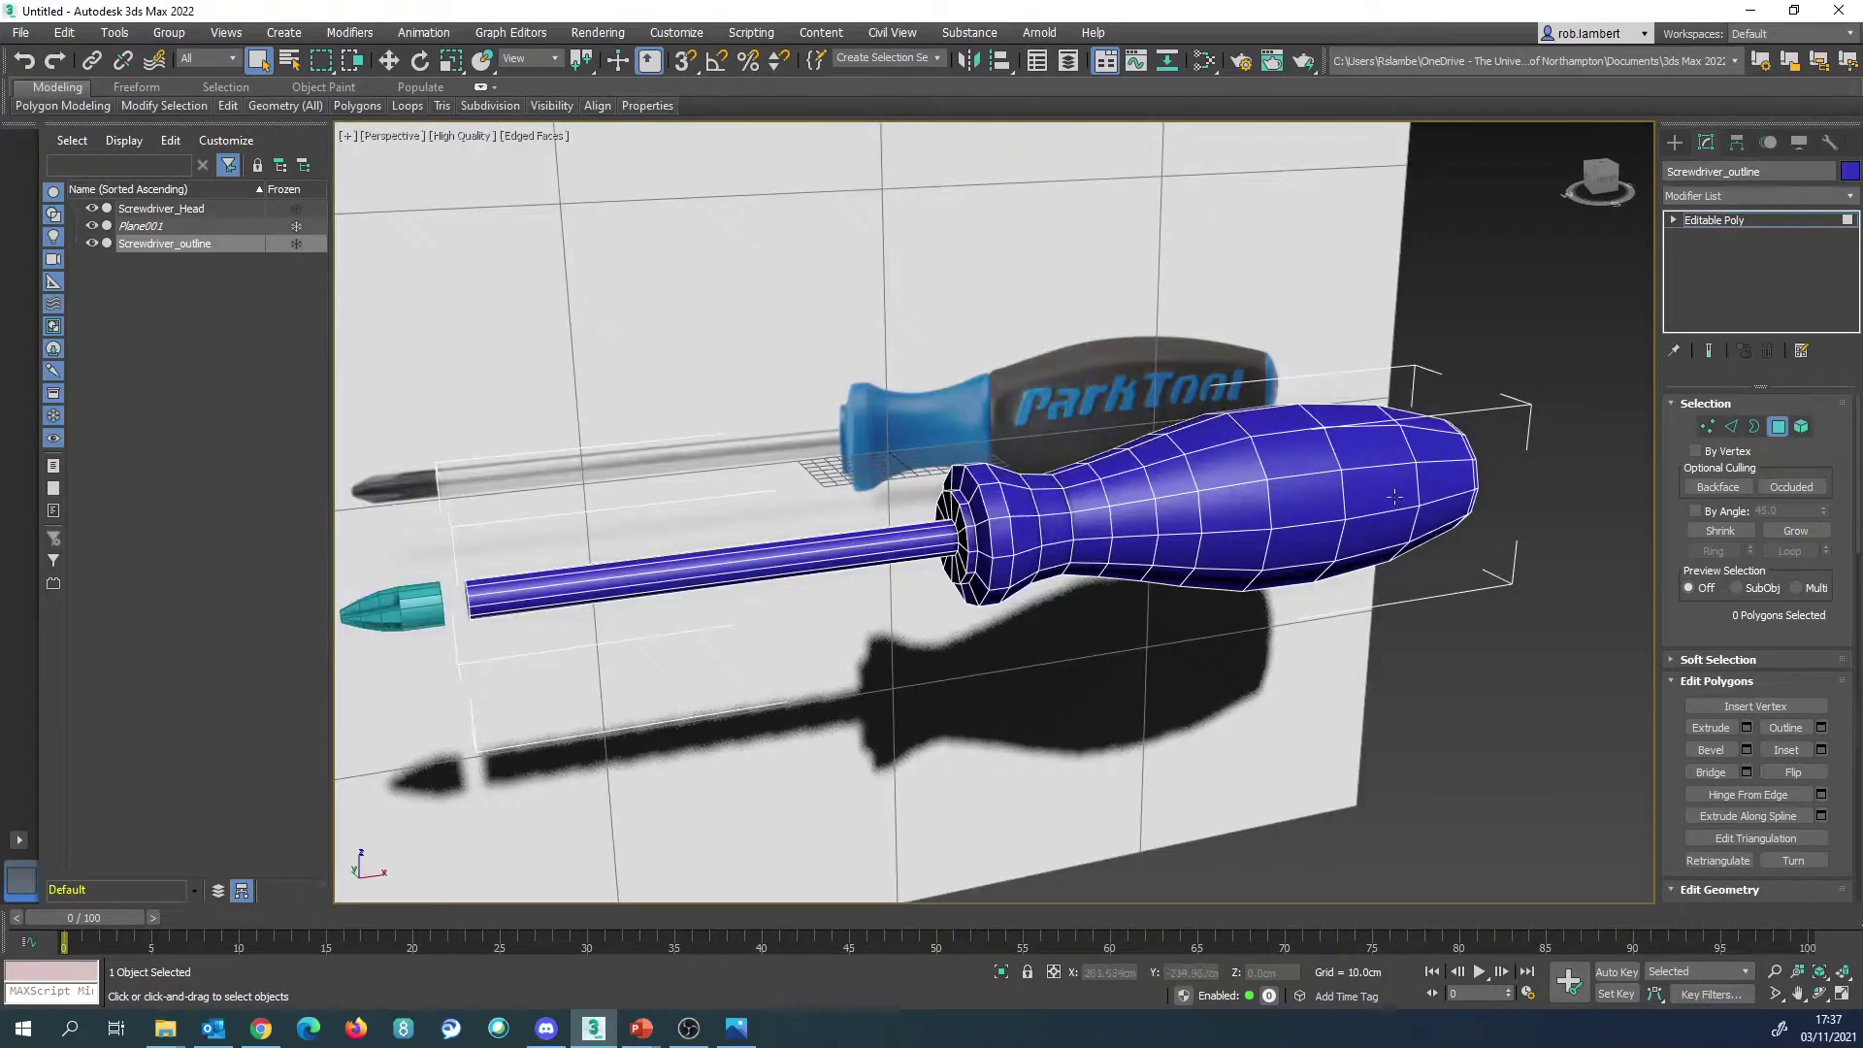
alt+middle_drag(1448, 483, 883, 757)
middle_drag(1358, 554, 981, 582)
scroll(1228, 558, up, 2)
scroll(1086, 575, up, 3)
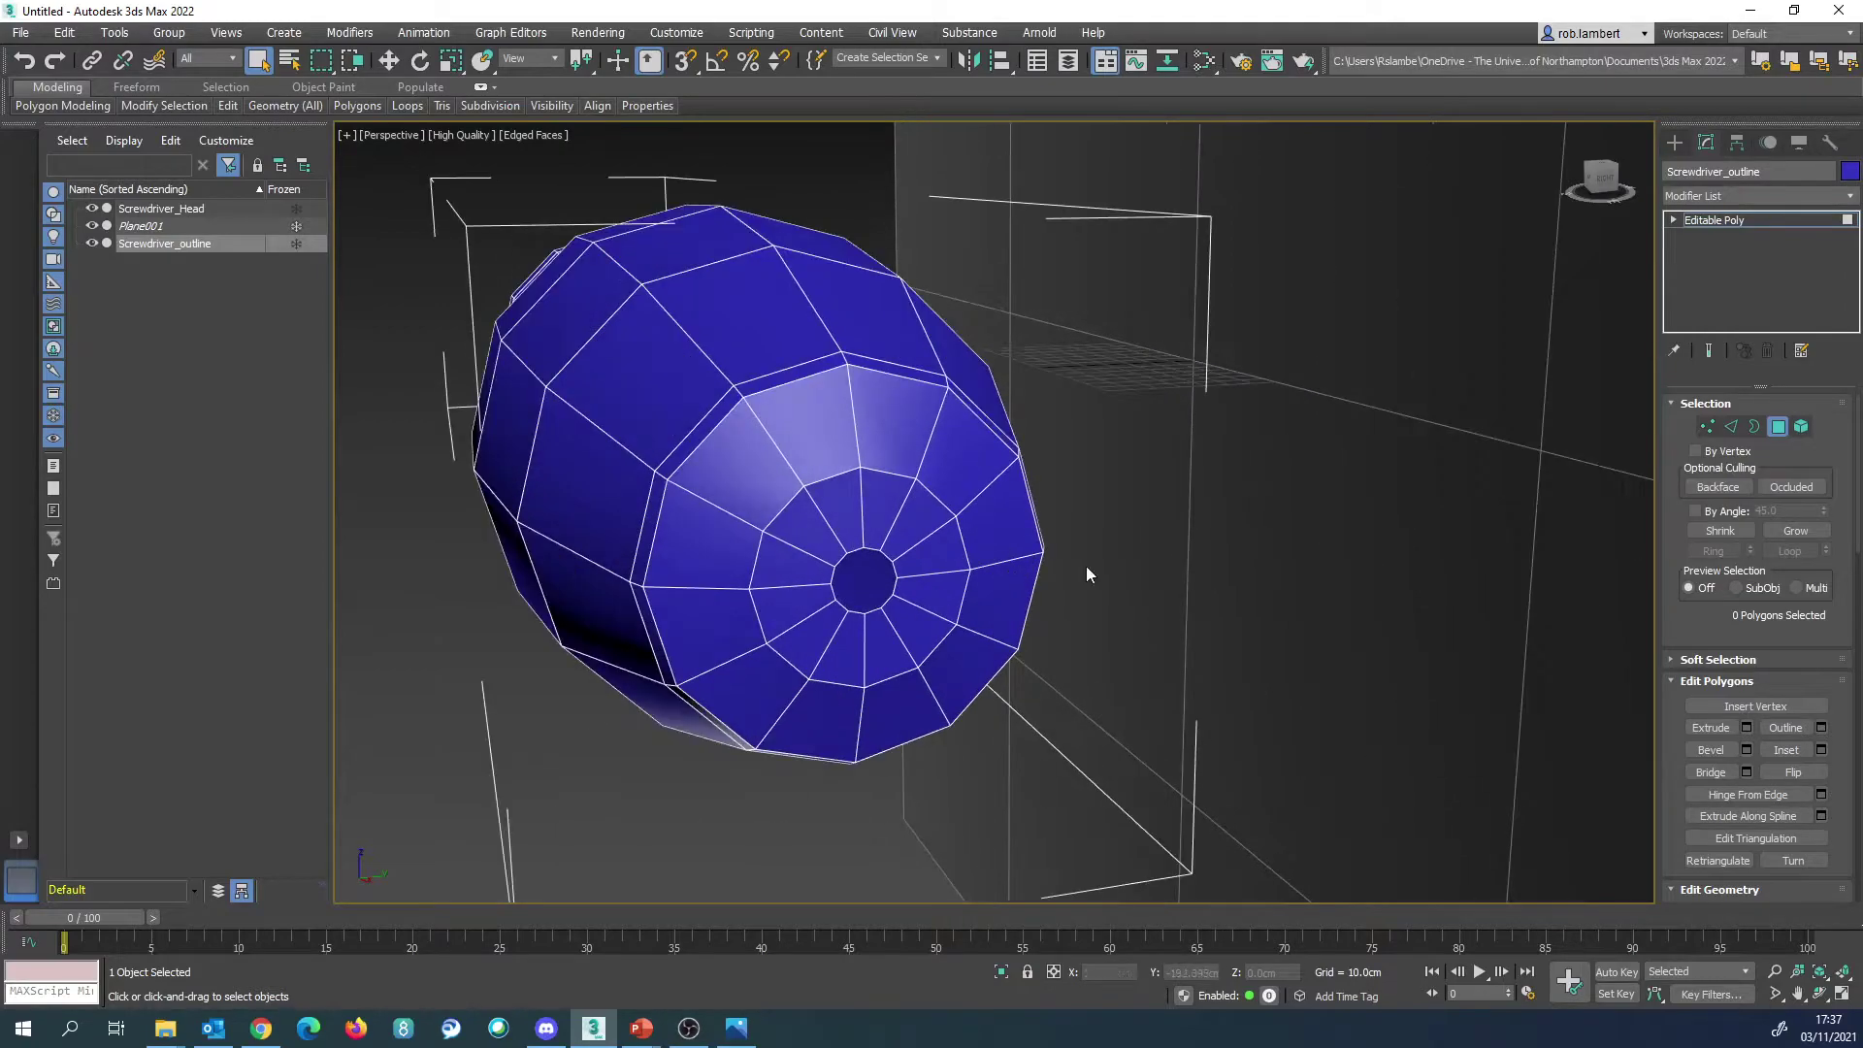
click(1755, 427)
click(891, 574)
scroll(891, 575, up, 2)
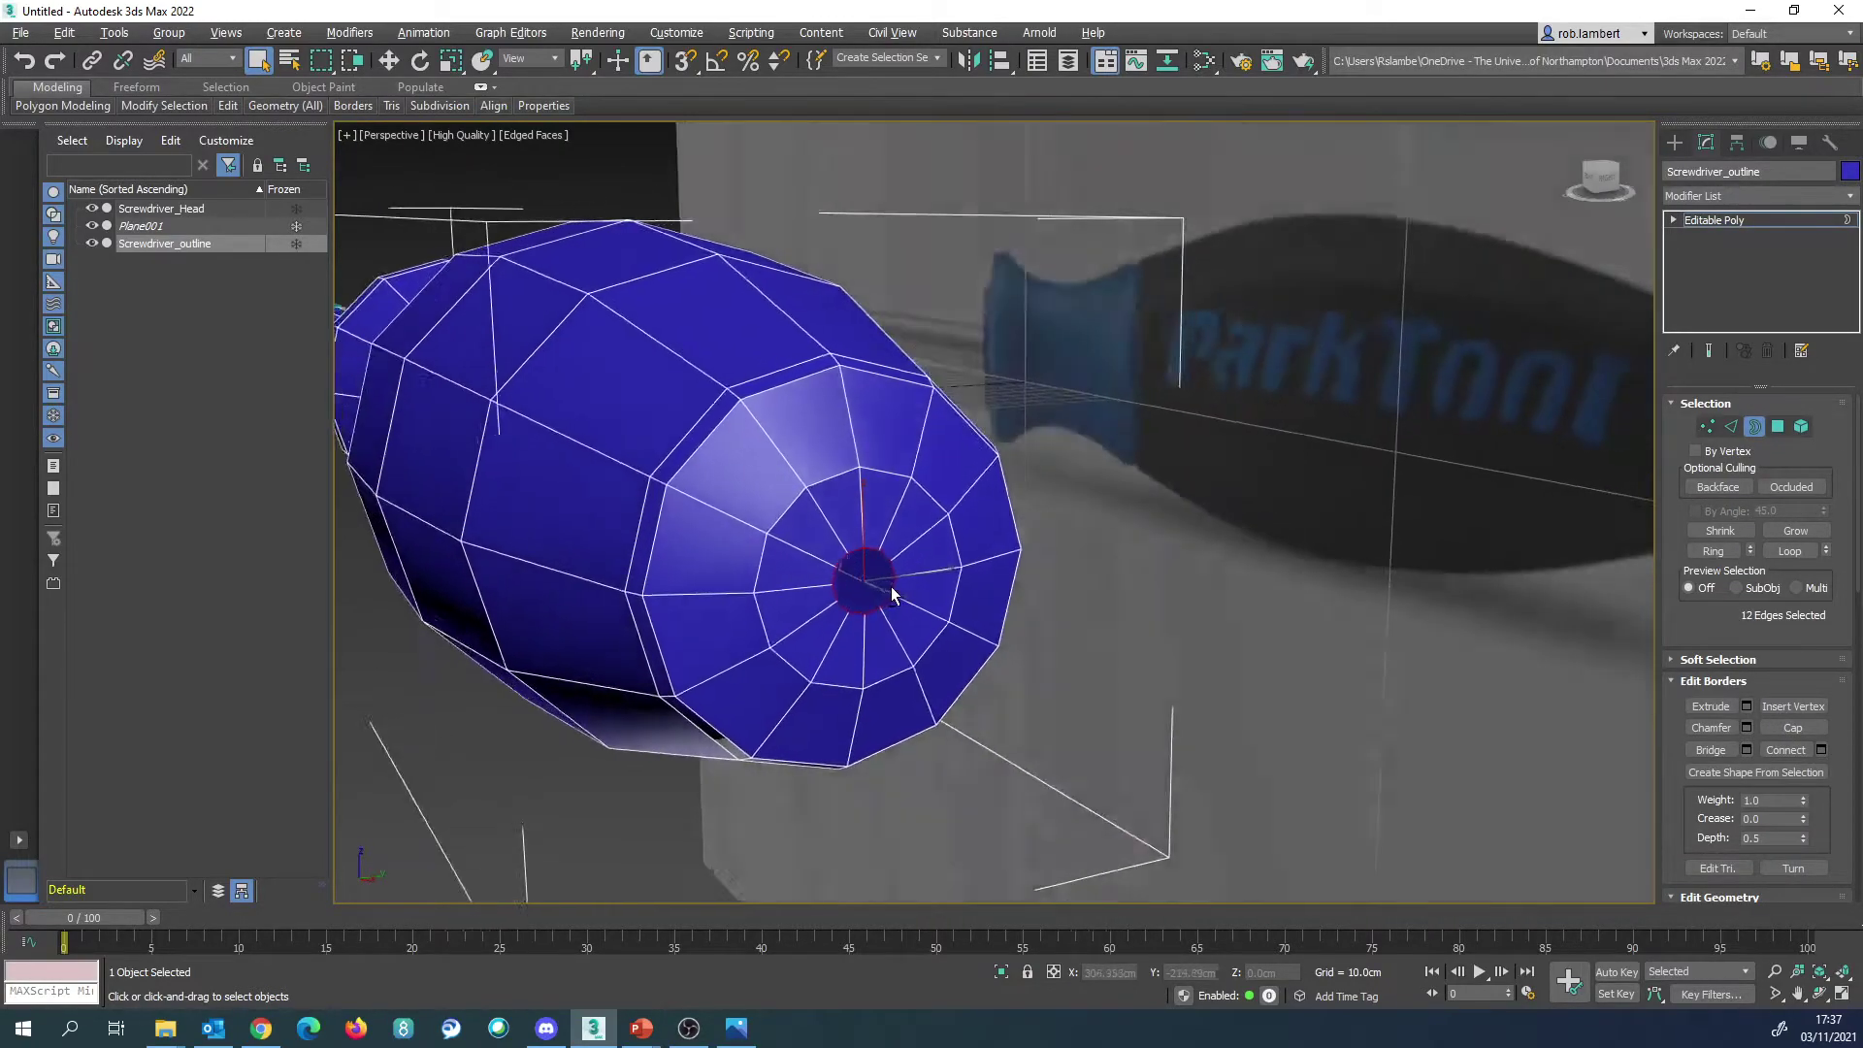
click(1793, 727)
middle_drag(829, 623, 828, 616)
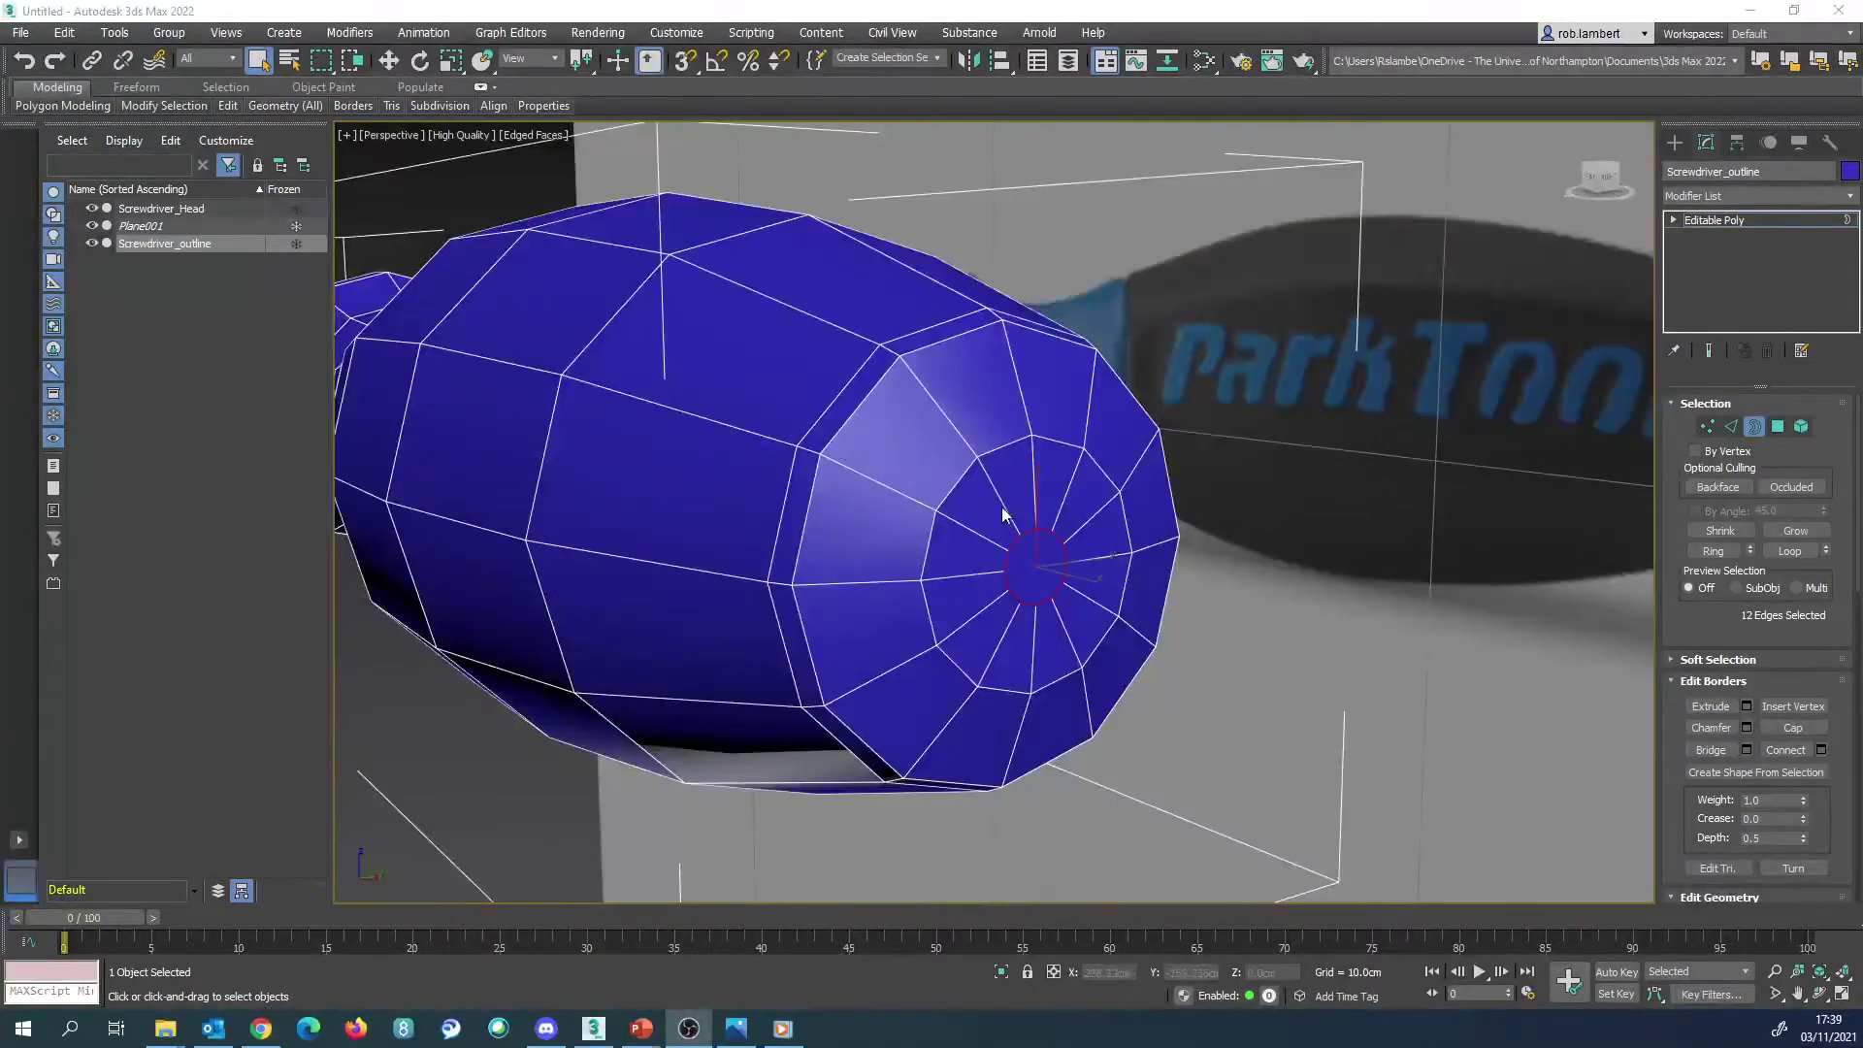
middle_drag(1003, 506, 977, 568)
scroll(966, 567, up, 2)
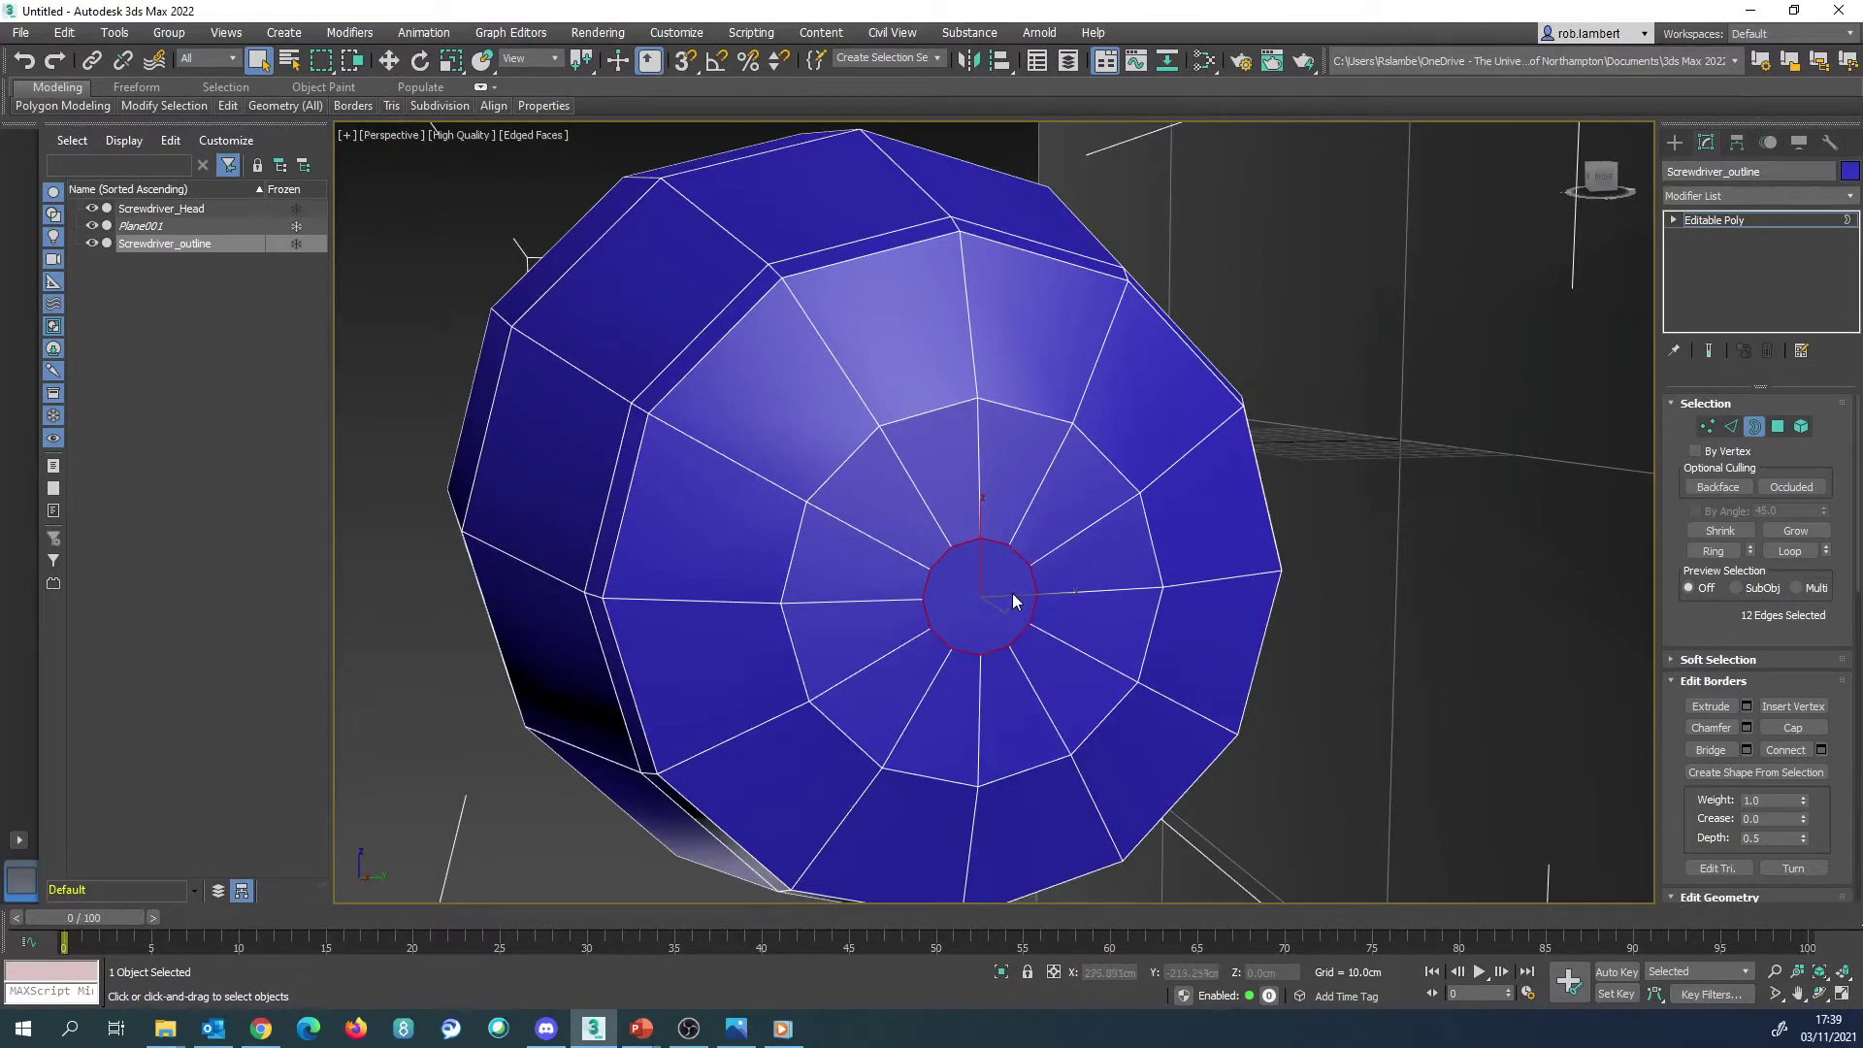
Step: Cut edges between opposite vertices across the circular cap at the handle's butt end so they cross at its centre
scroll(1013, 594, up, 2)
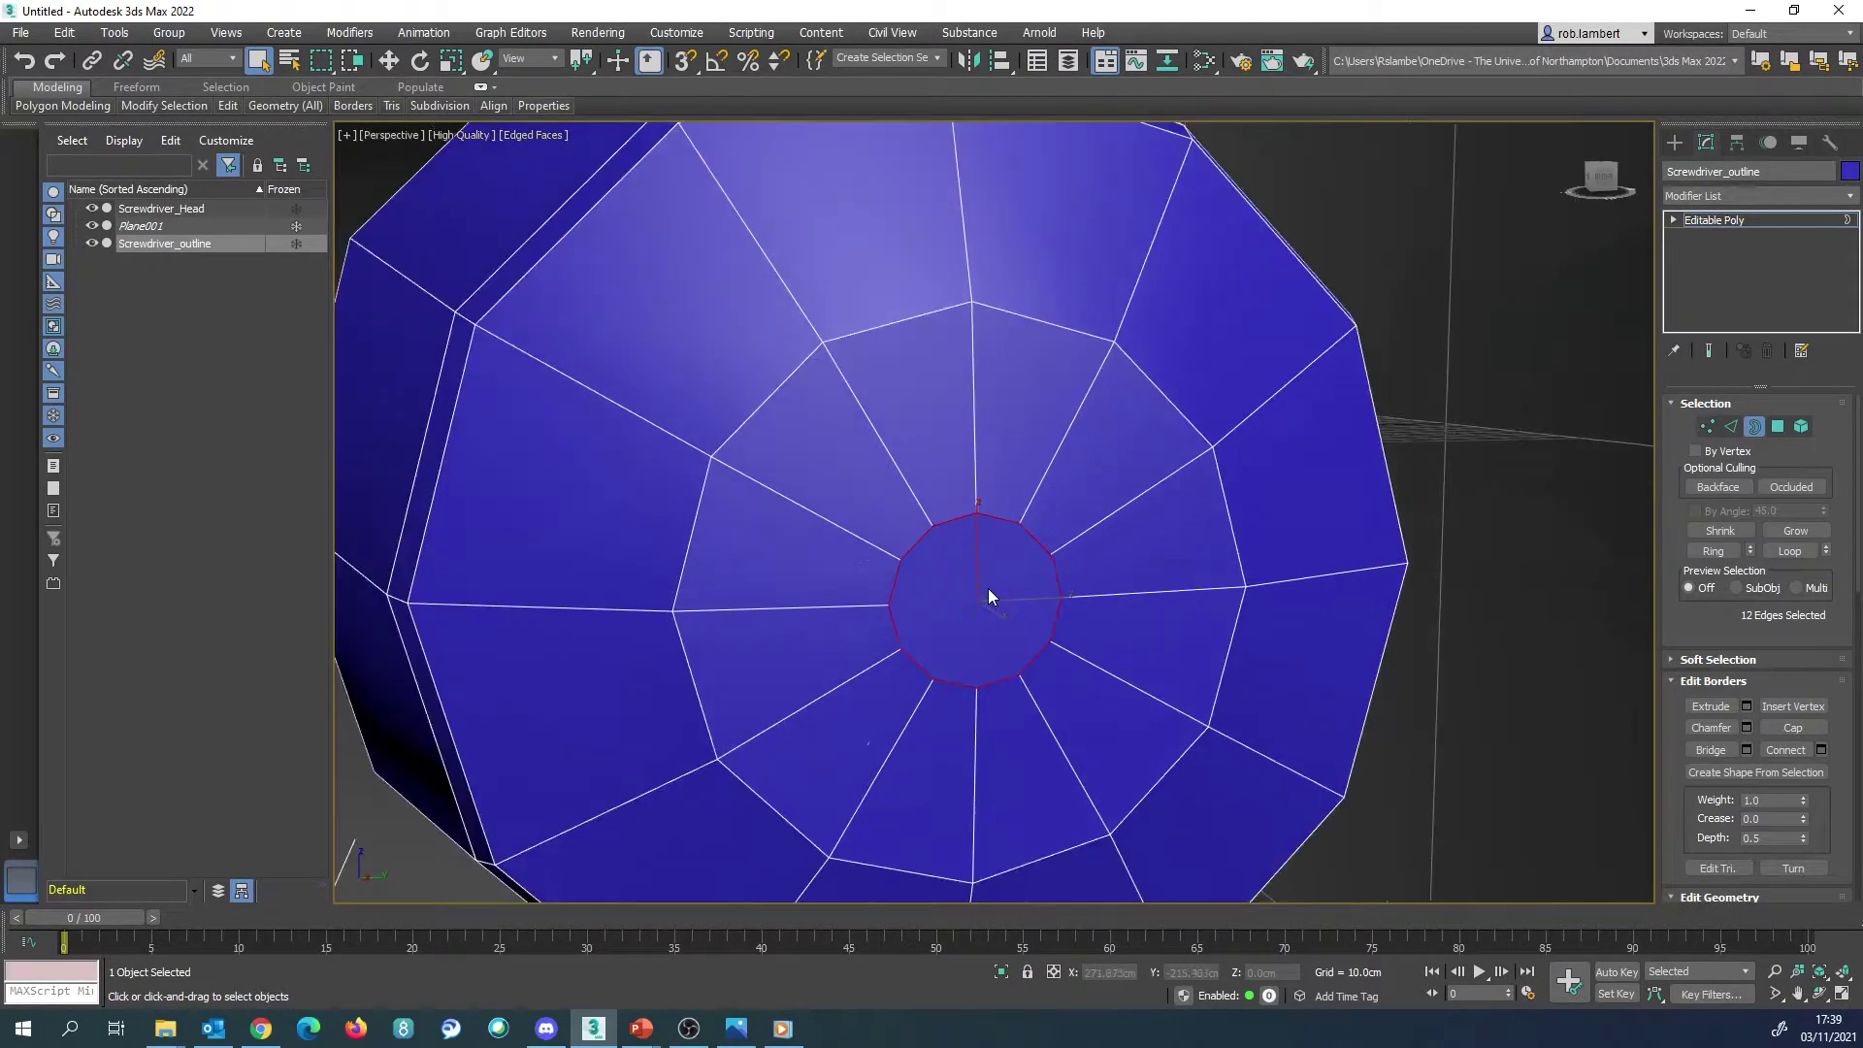
click(1707, 426)
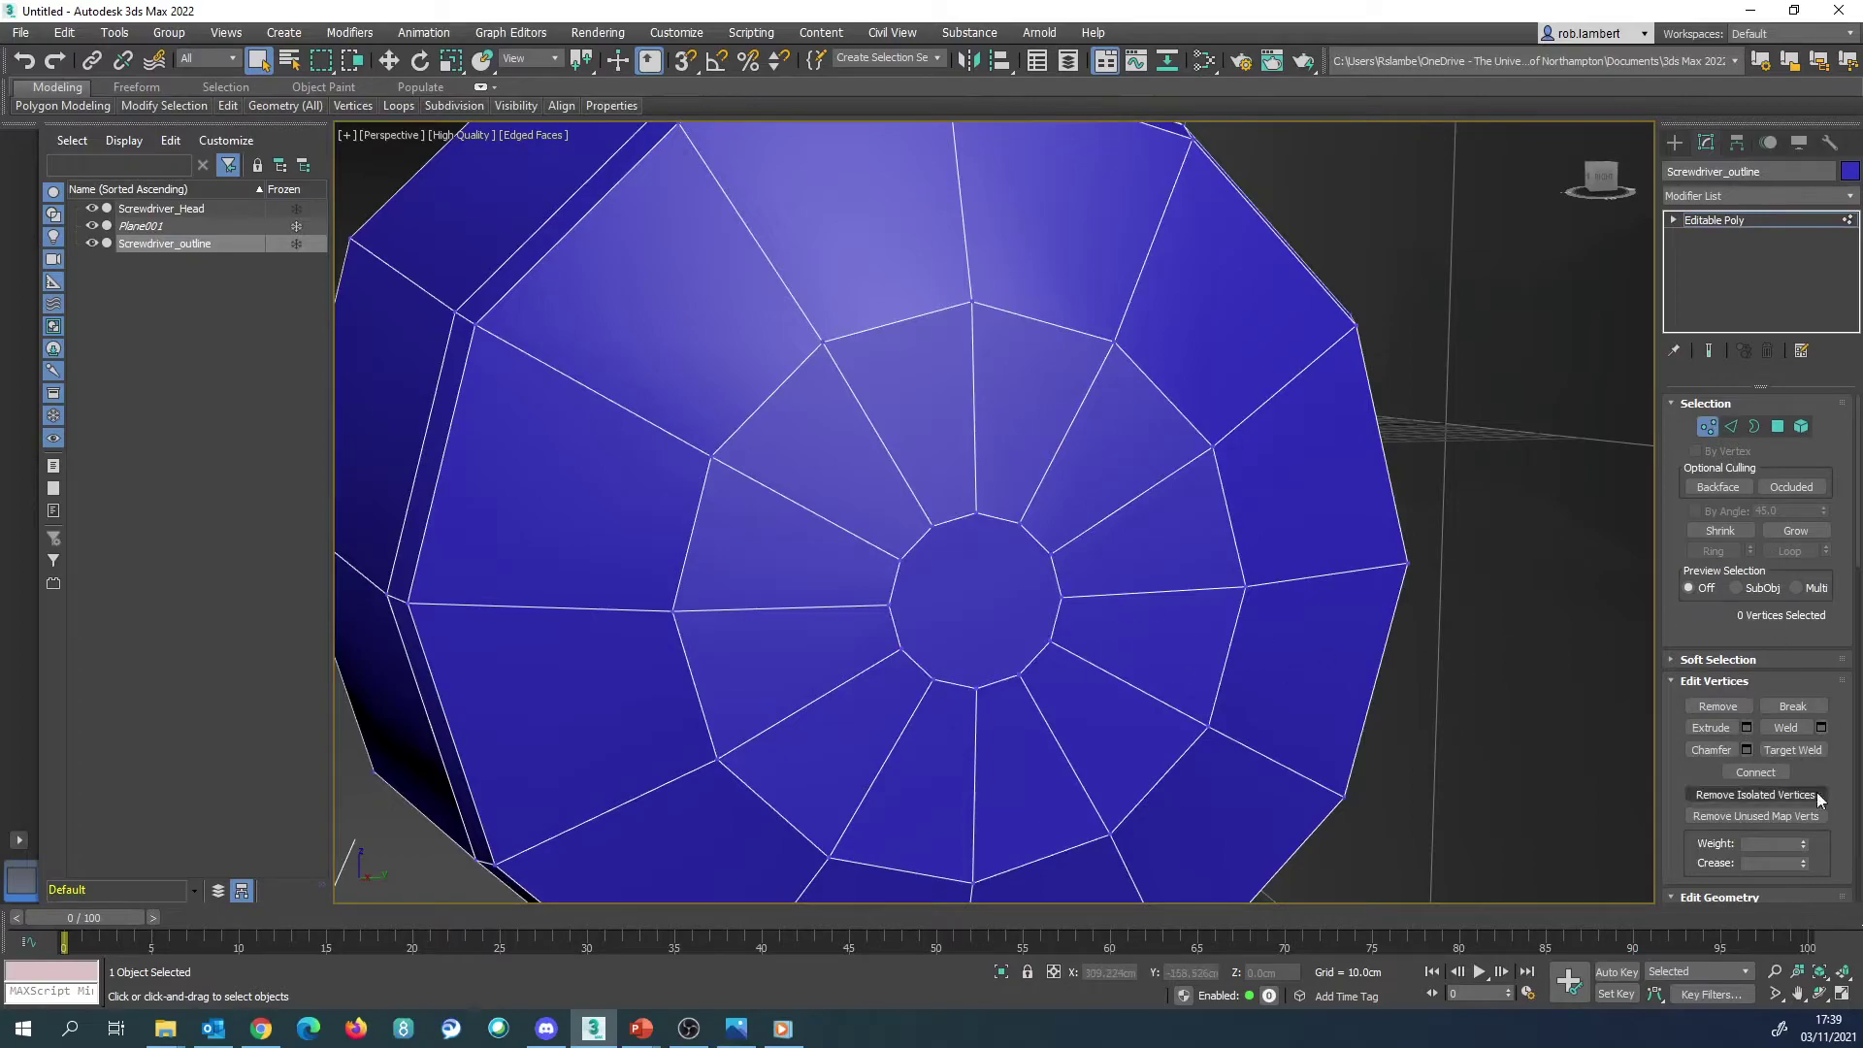
scroll(1805, 777, down, 5)
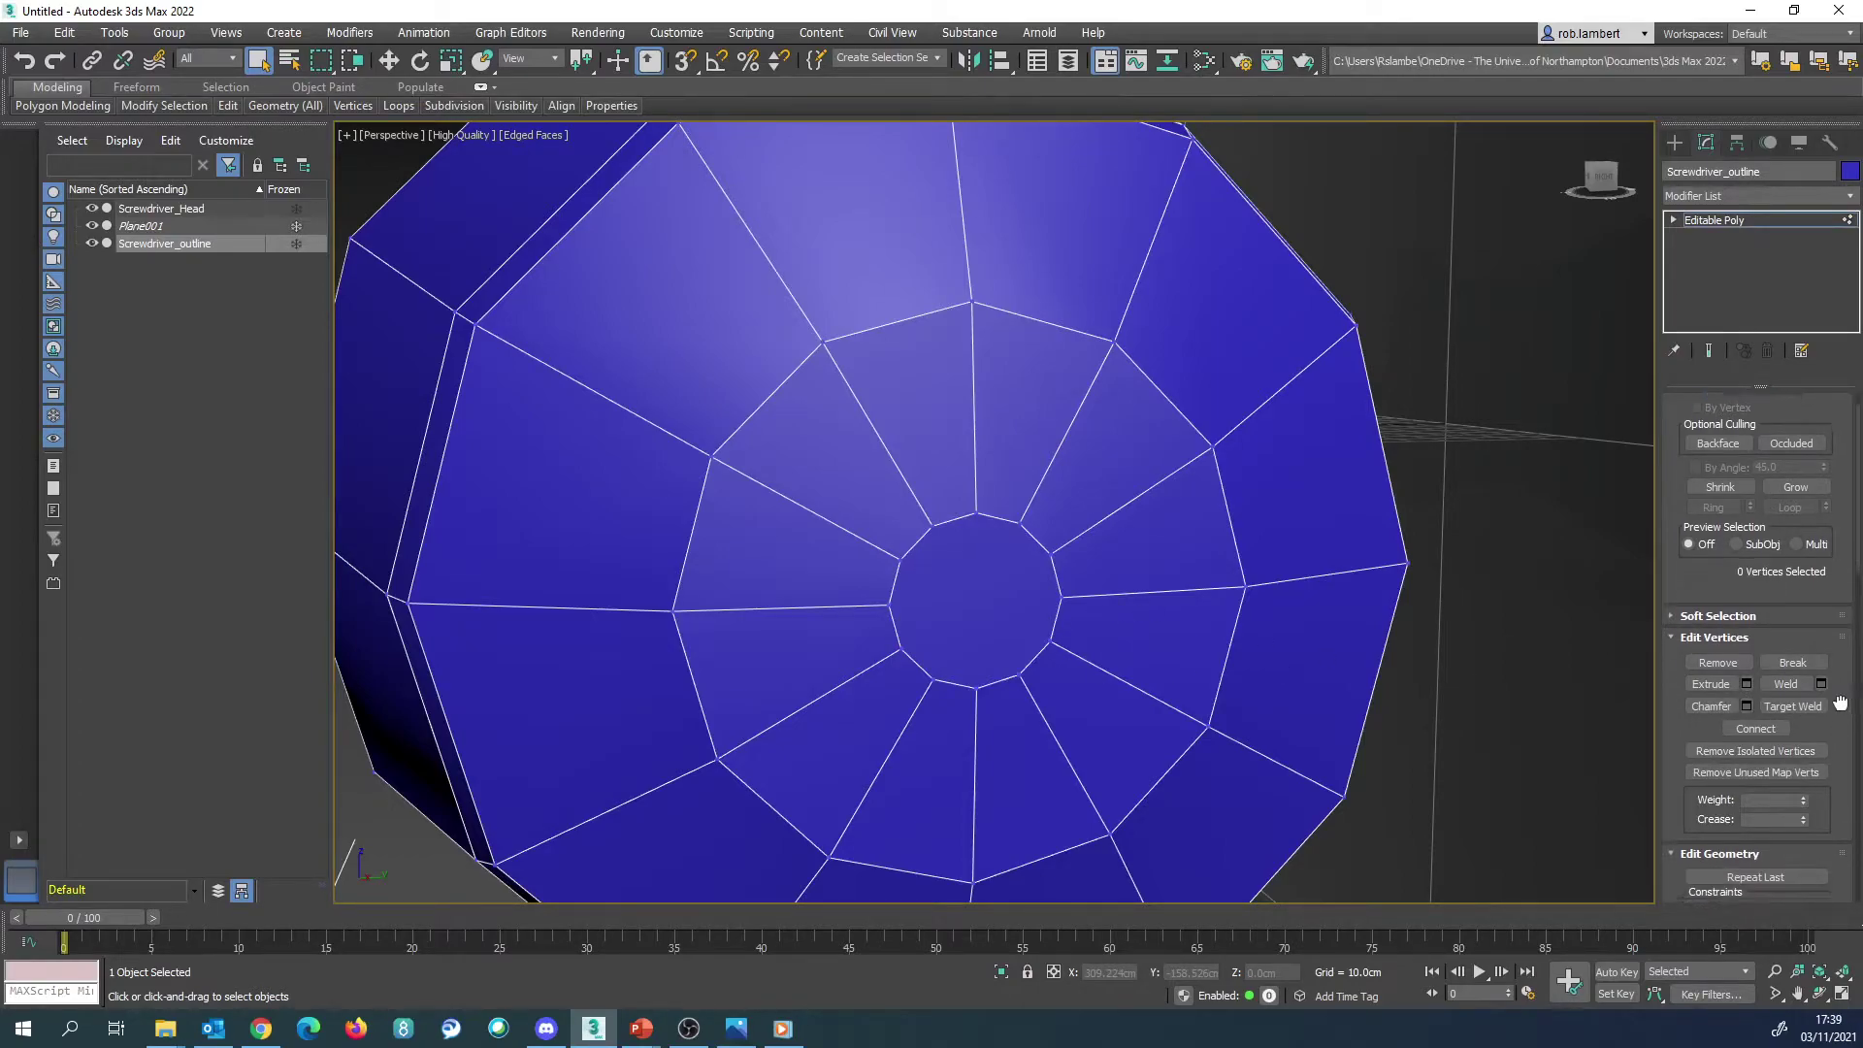
click(1793, 761)
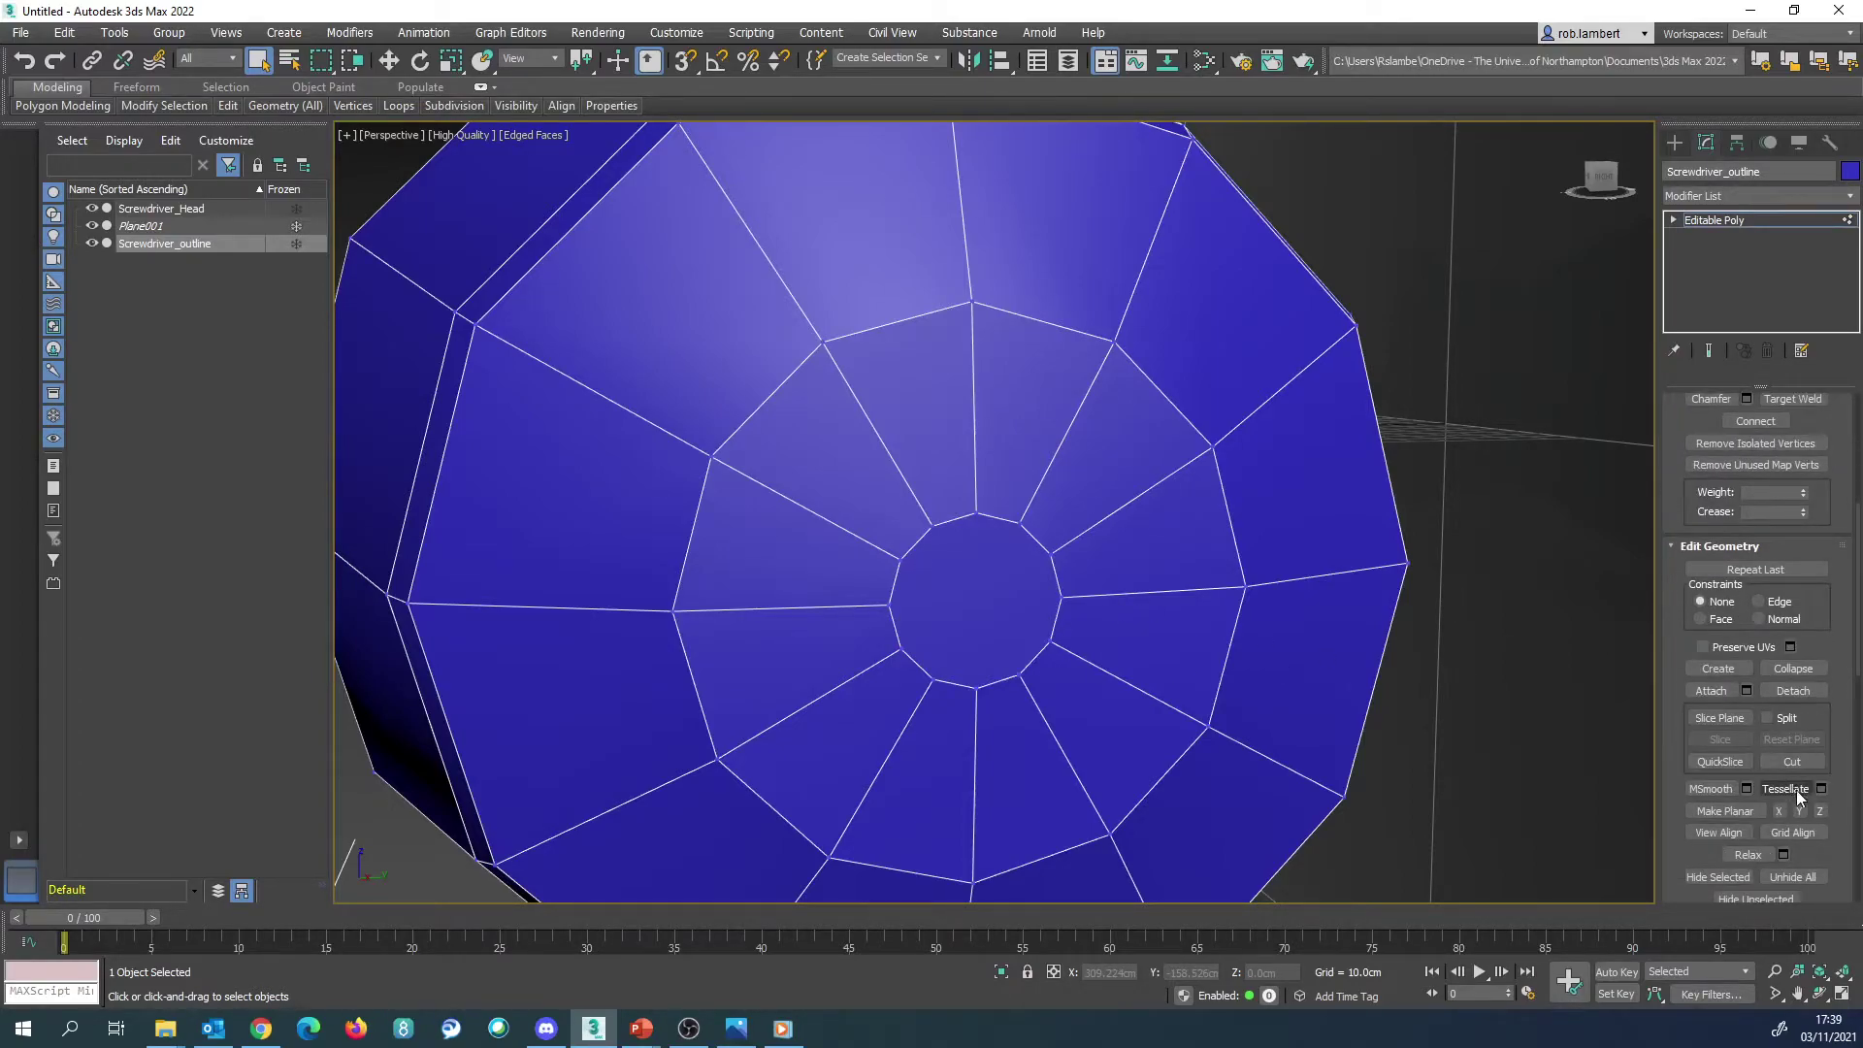
click(893, 604)
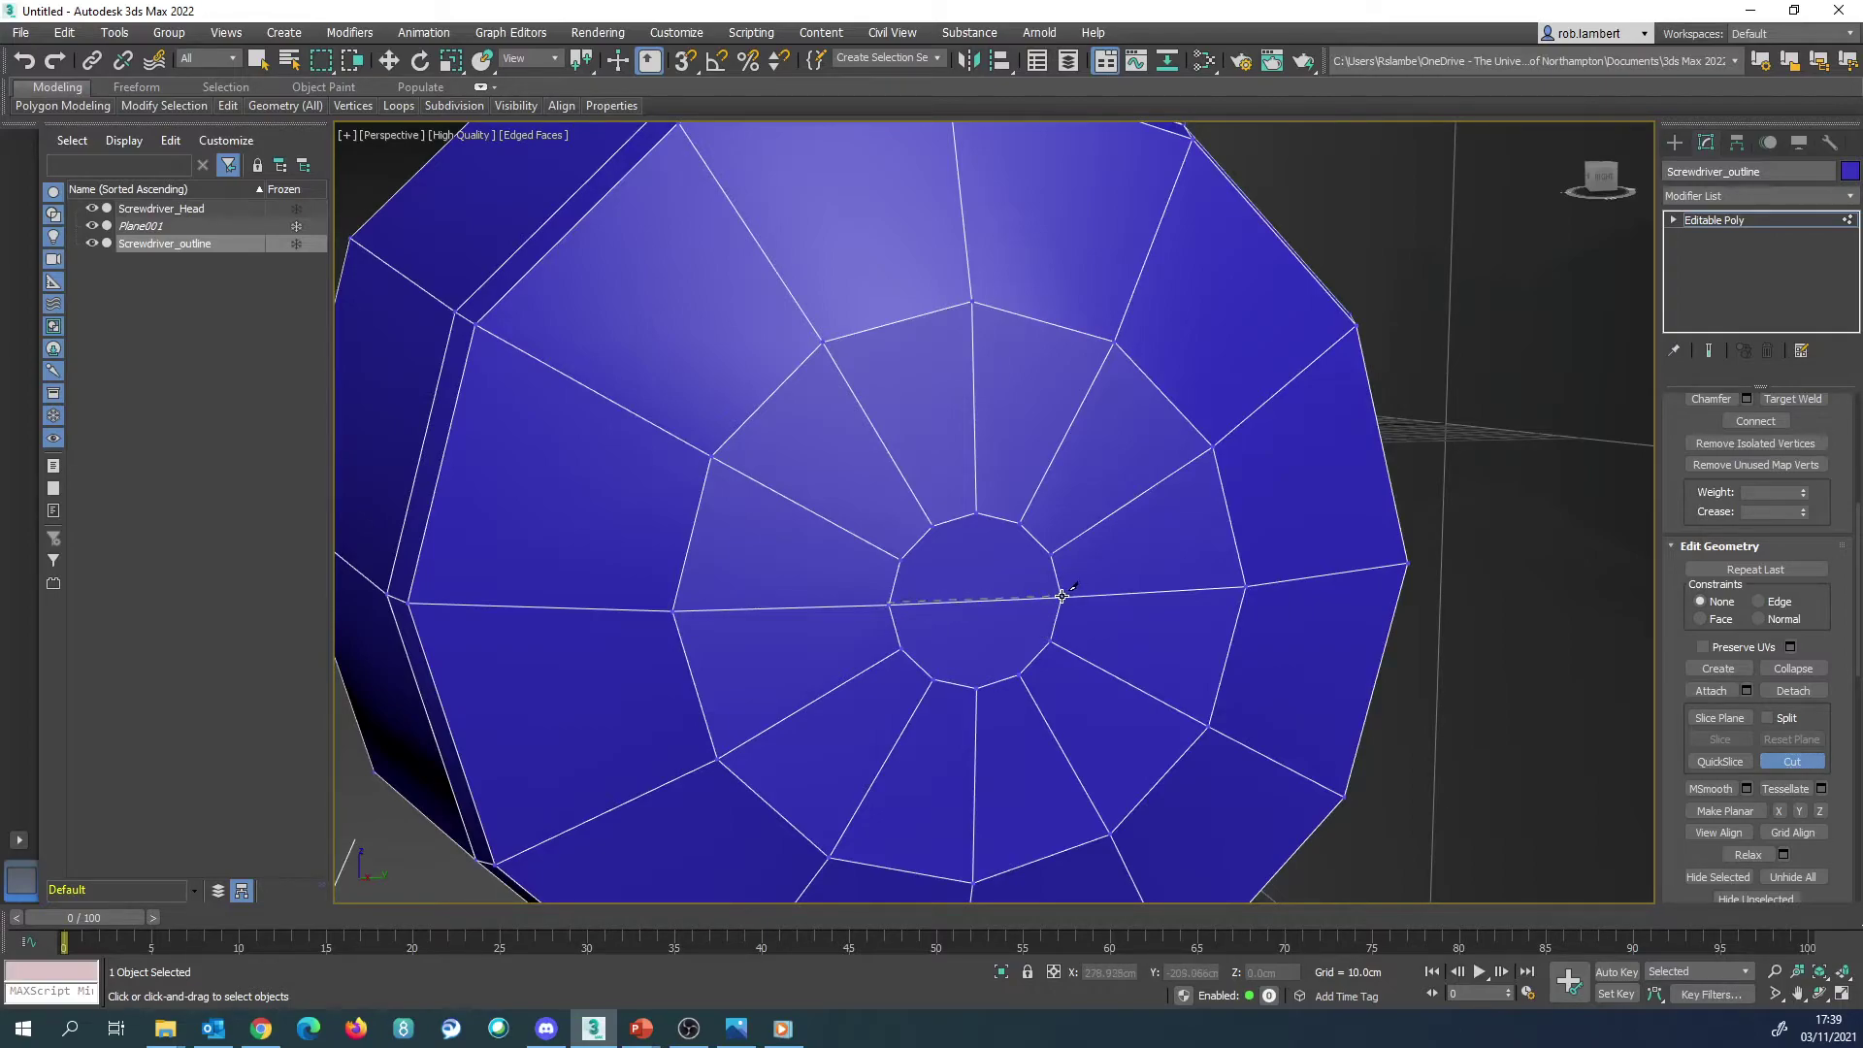
click(1062, 596)
right_click(1062, 596)
click(932, 679)
click(1018, 671)
right_click(1027, 586)
Step: Delete the ring of twelve wedge-shaped polygons at the open end of the shaft nearest the head
middle_drag(1017, 631, 927, 660)
scroll(1015, 649, down, 5)
middle_drag(824, 565, 899, 545)
scroll(803, 550, down, 3)
scroll(806, 556, up, 8)
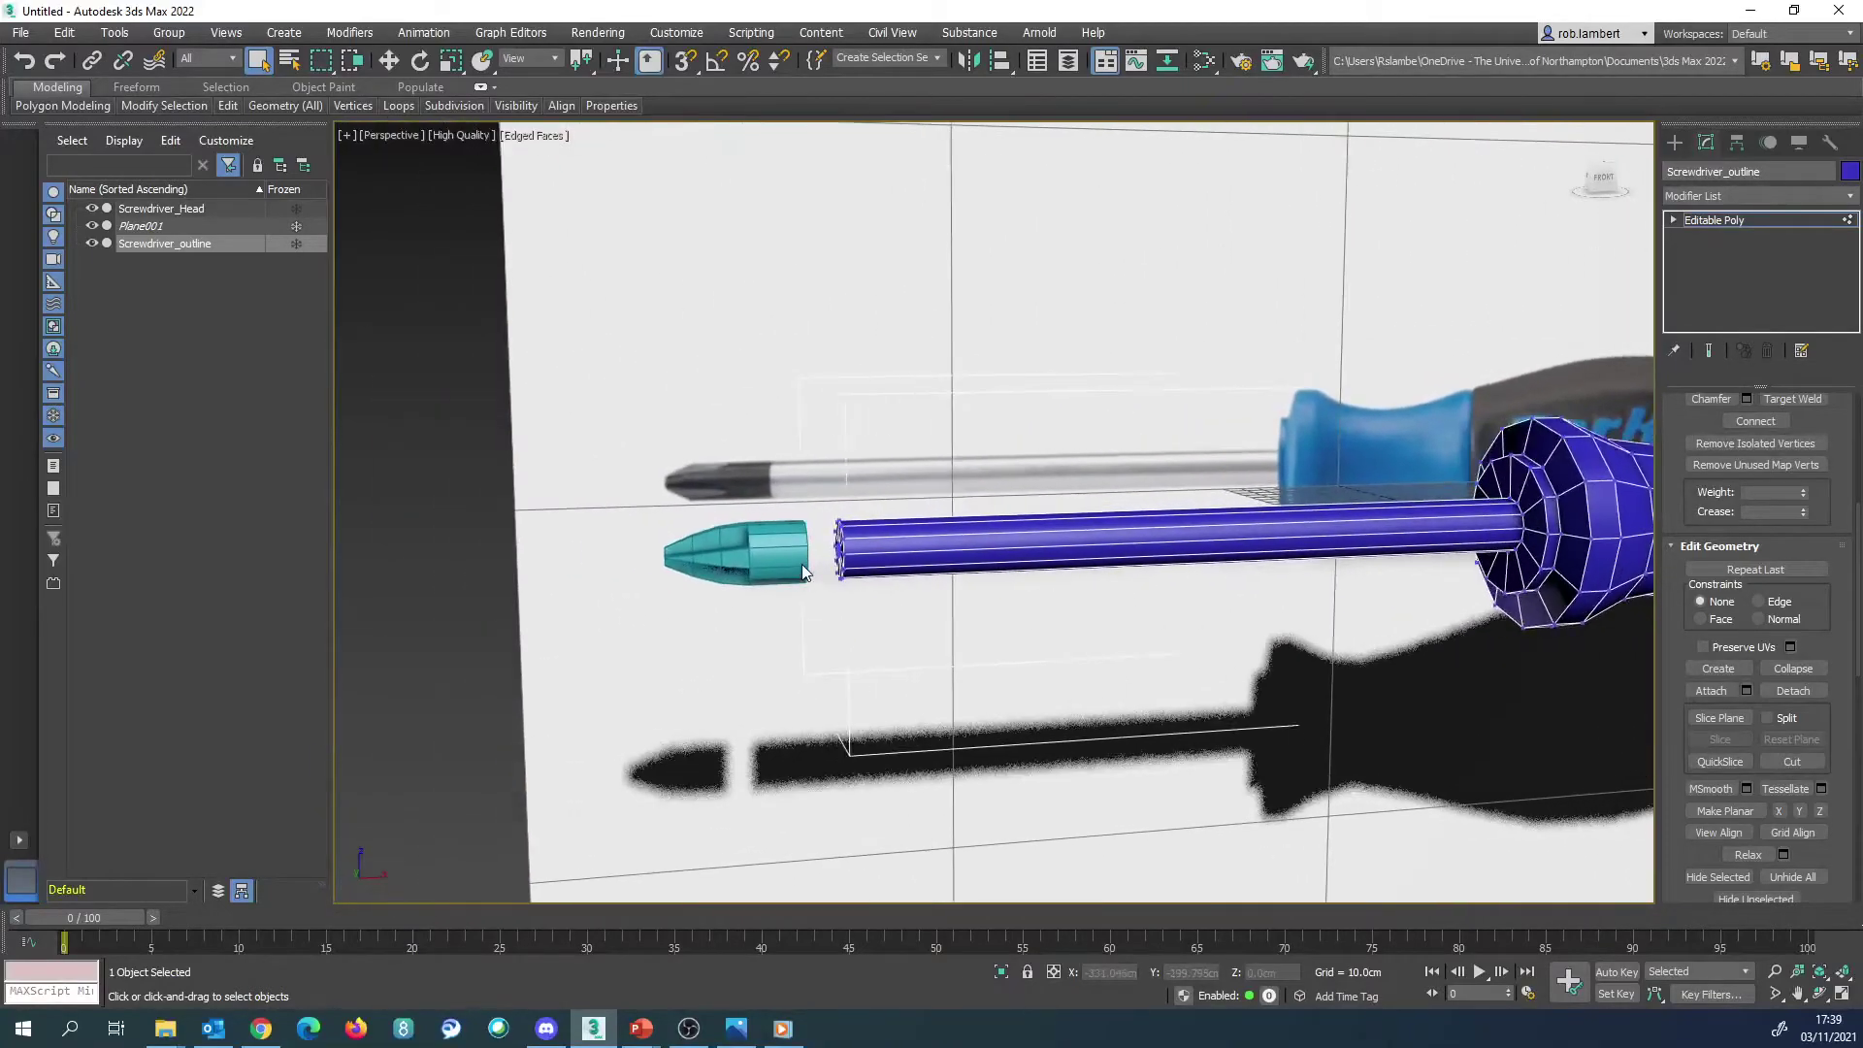
scroll(839, 561, up, 2)
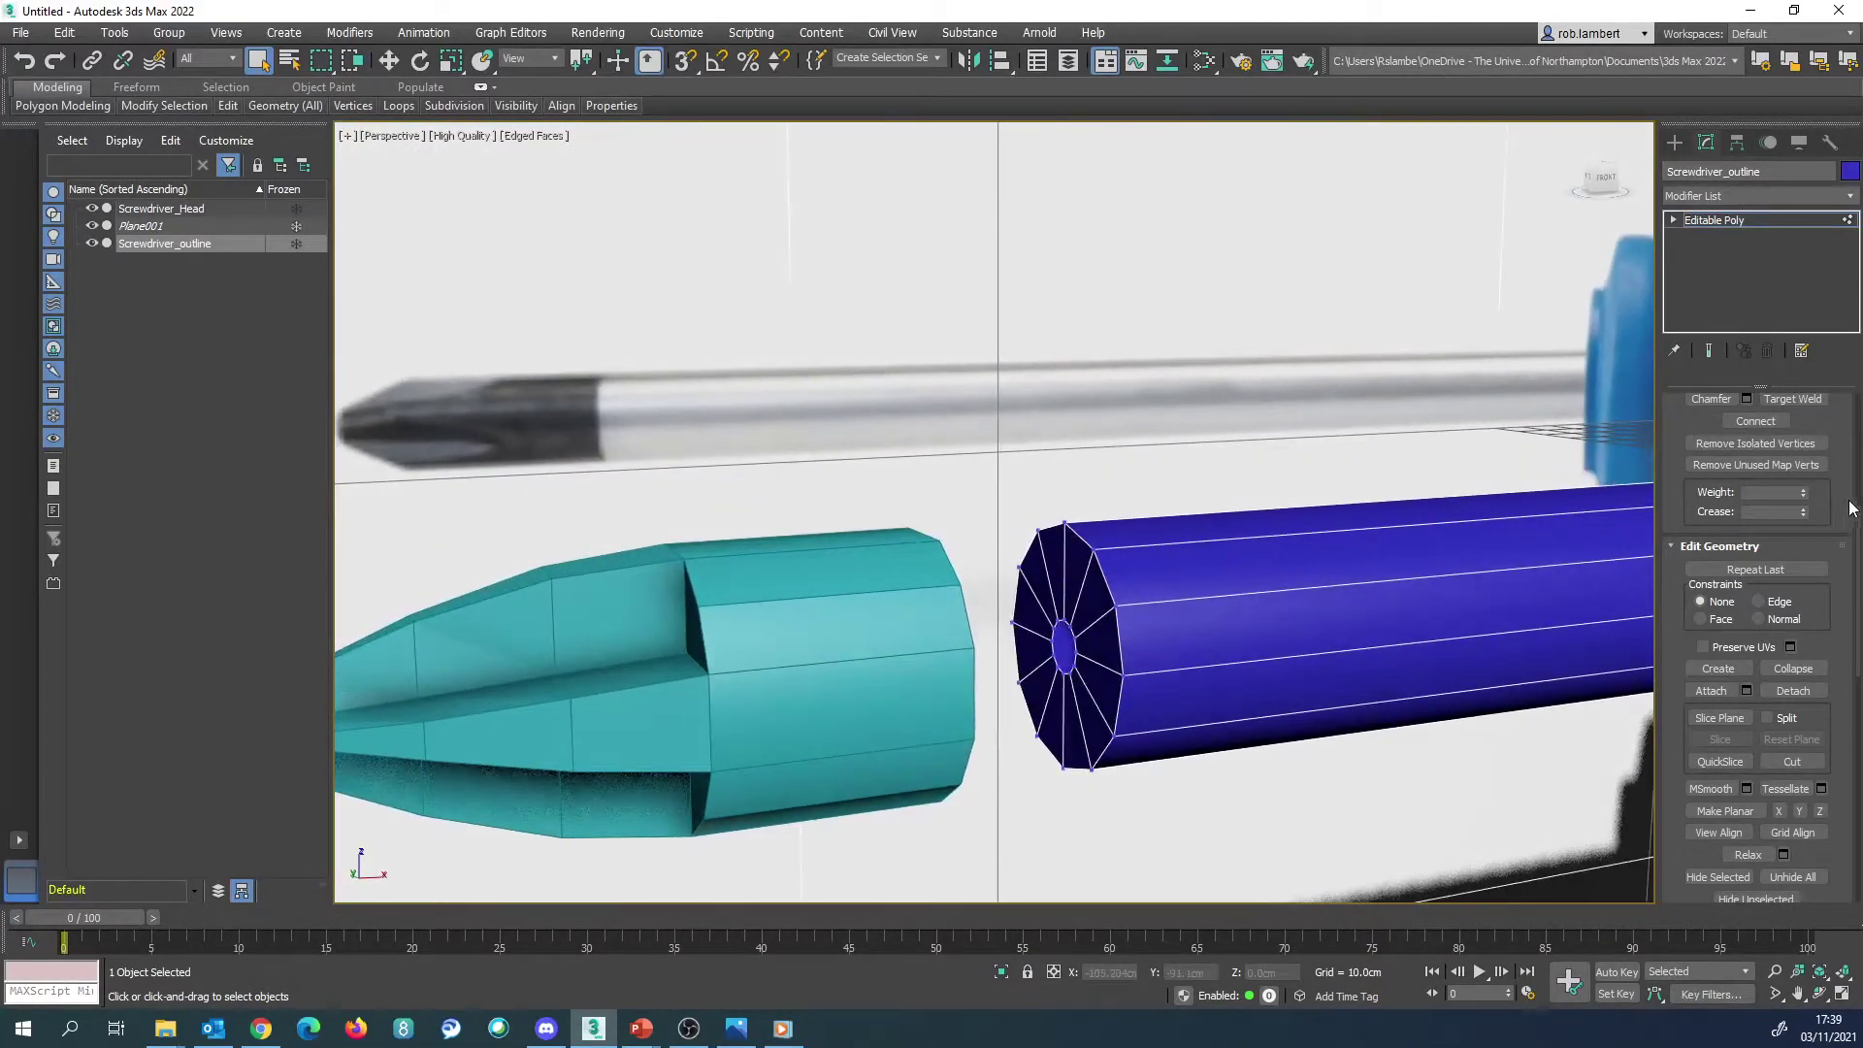
scroll(1858, 427, up, 2)
scroll(1857, 429, up, 1)
click(1778, 427)
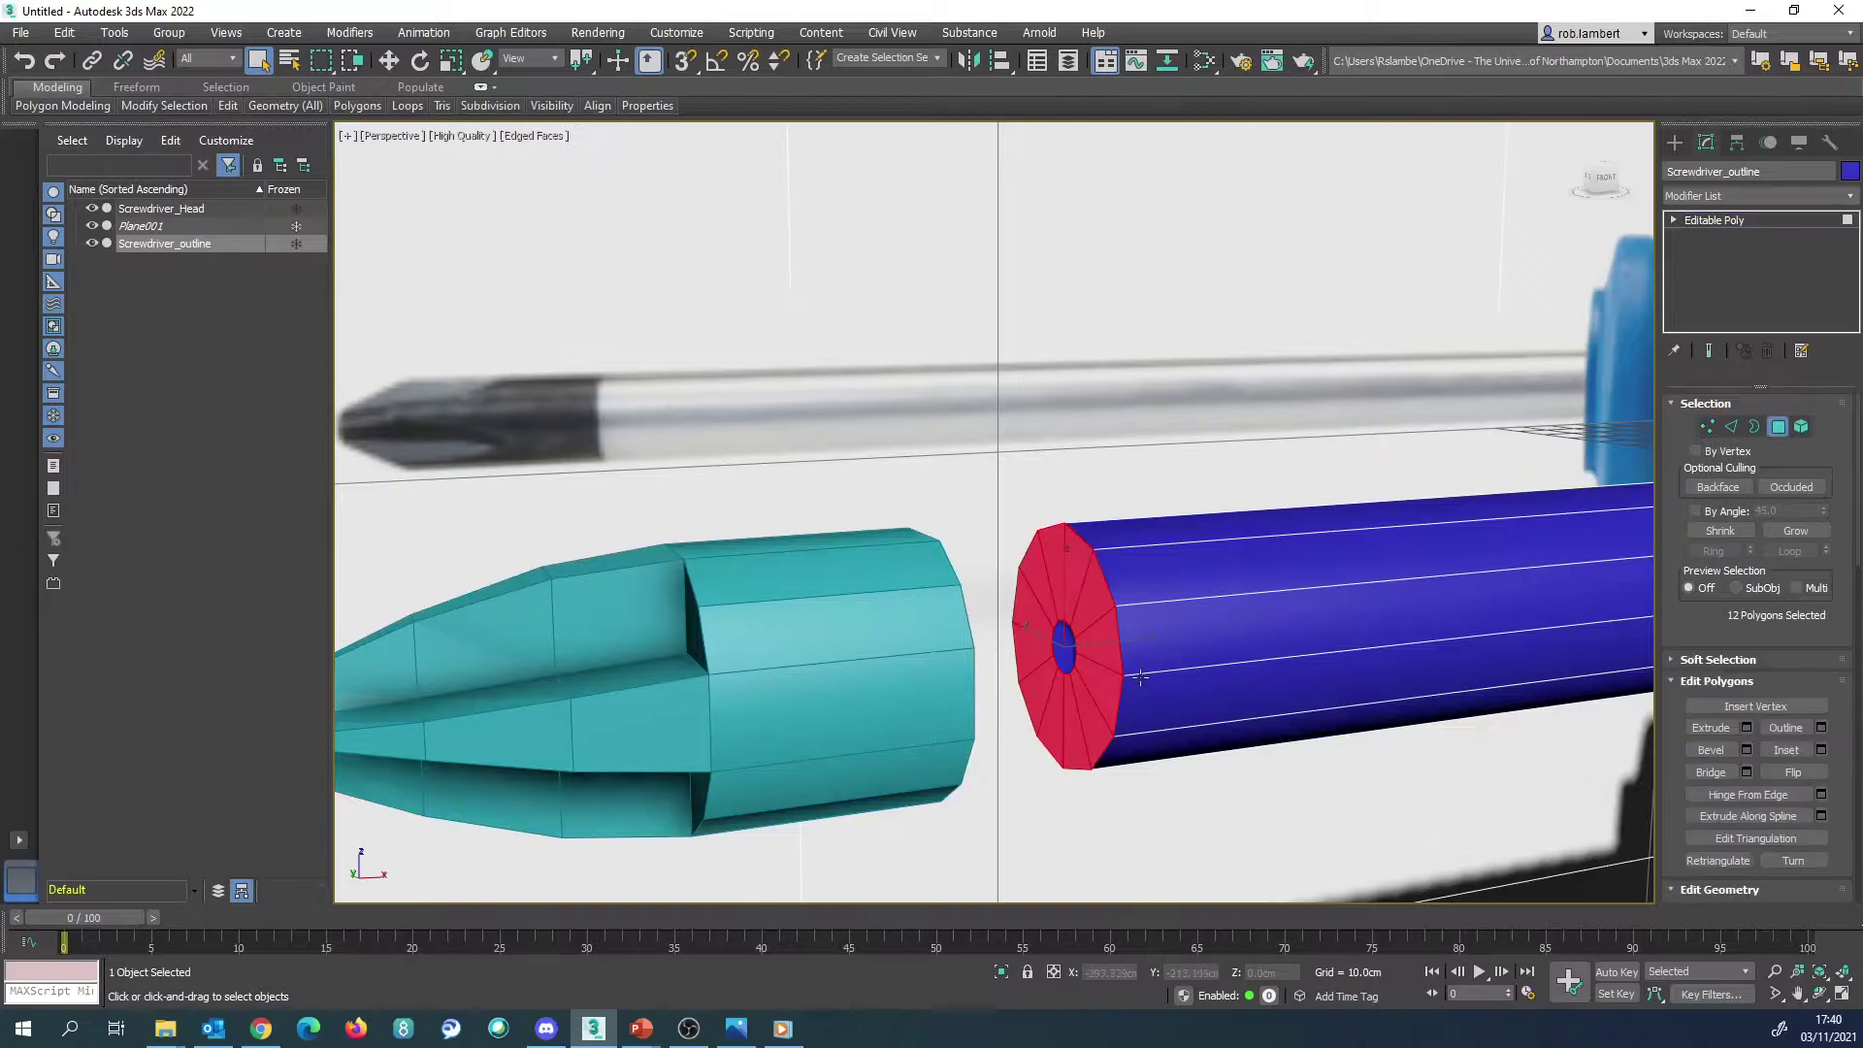
key(Delete)
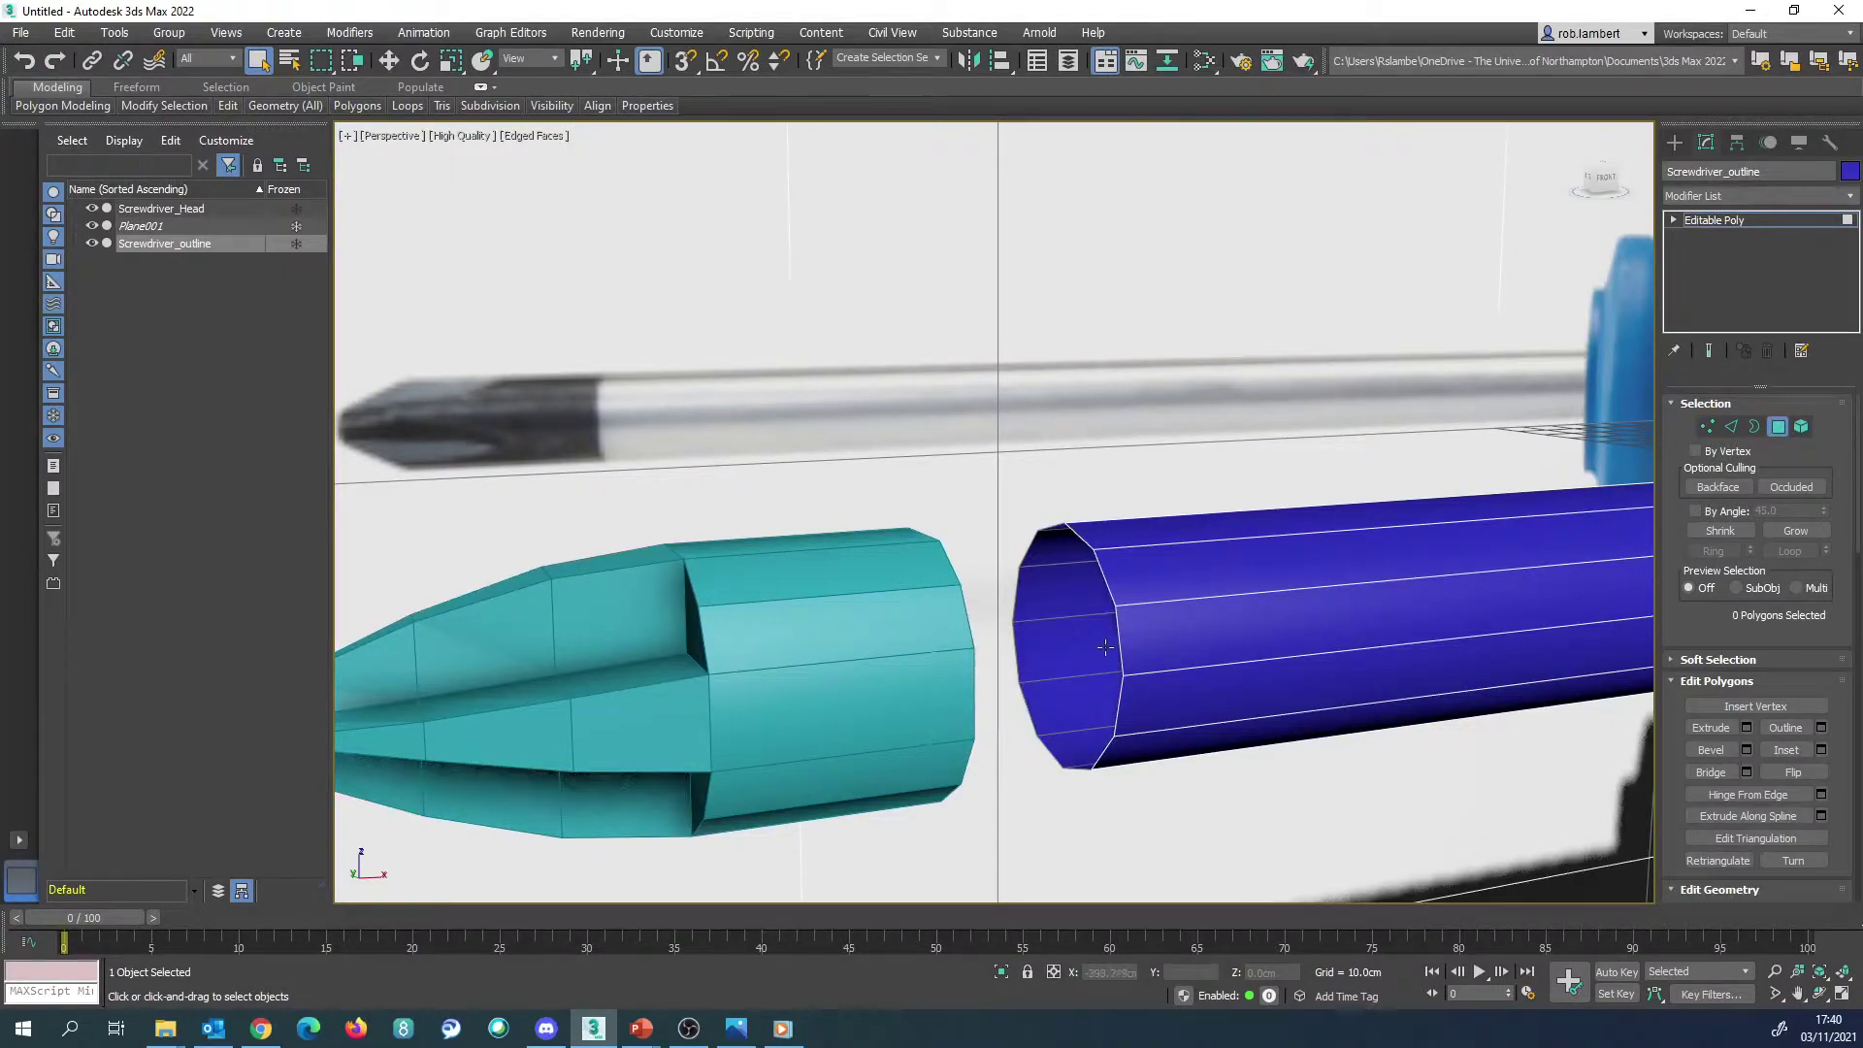
Step: Attach Screwdriver_Head to the Screwdriver_outline object as one editable poly
scroll(1092, 636, down, 3)
scroll(1029, 607, up, 2)
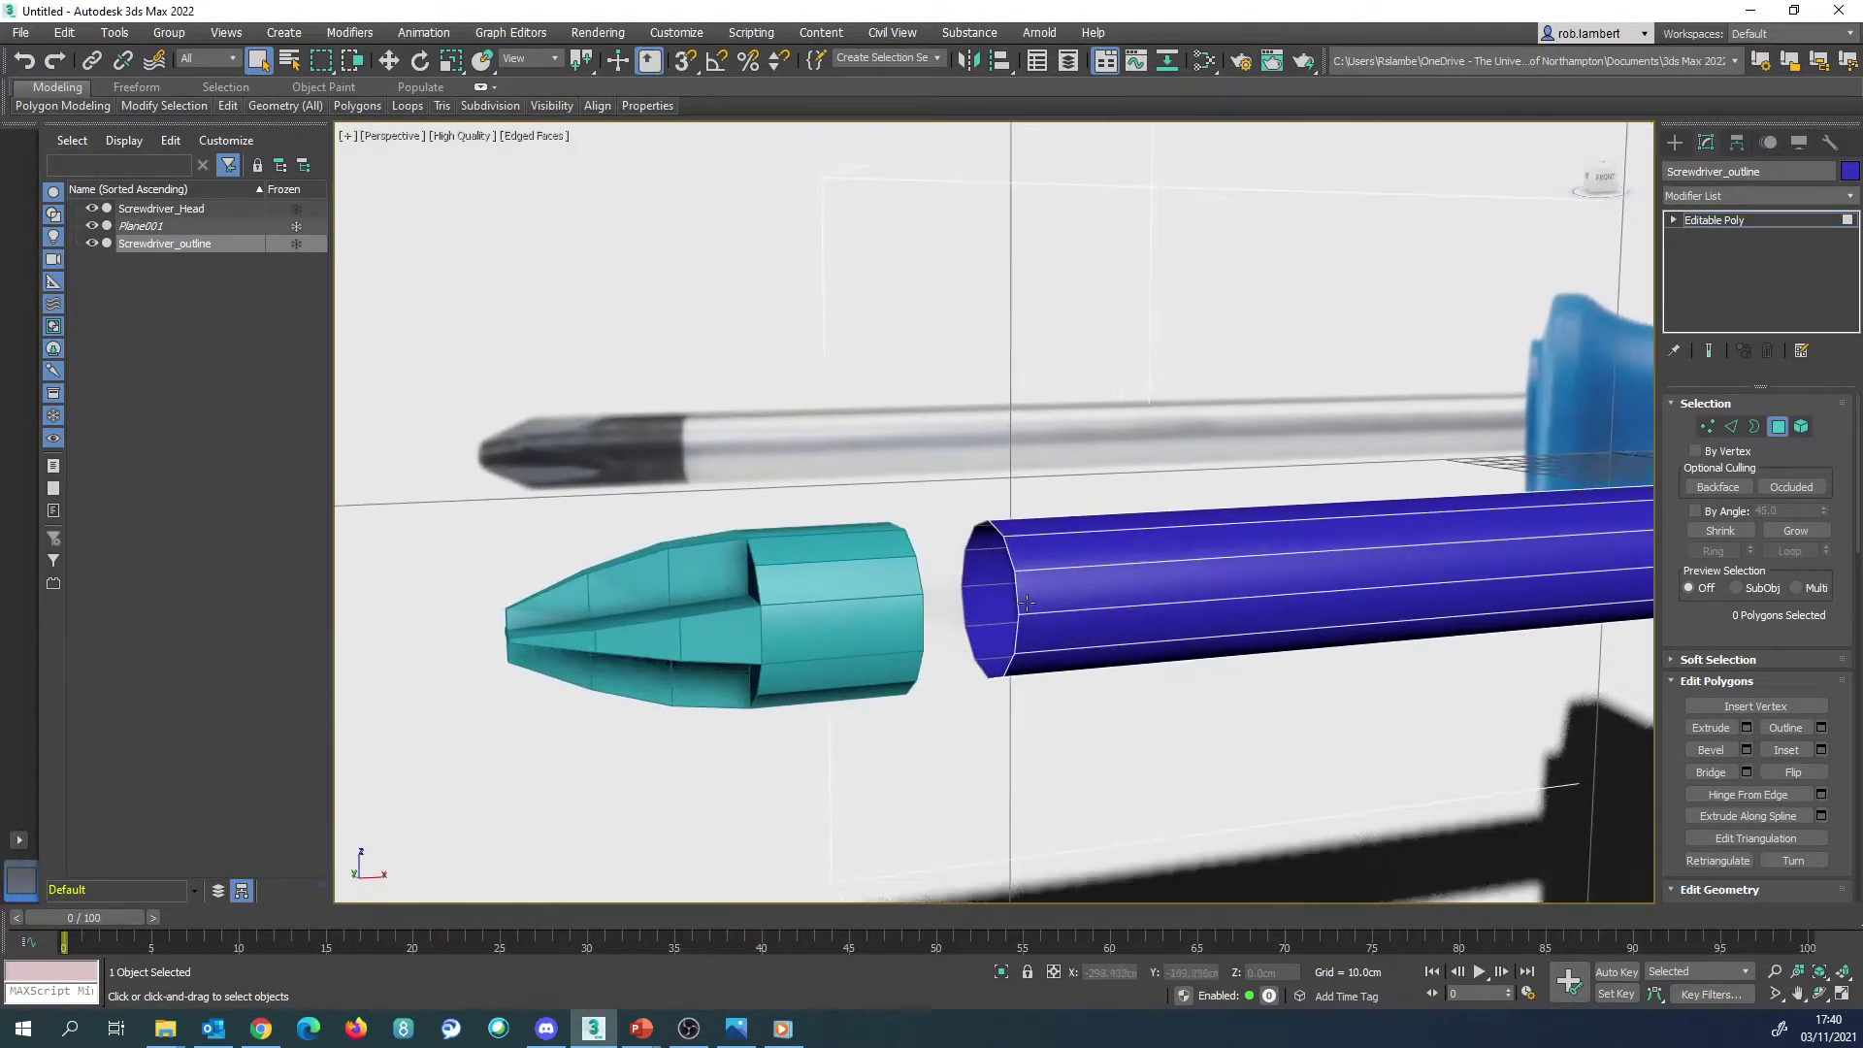
scroll(999, 571, up, 3)
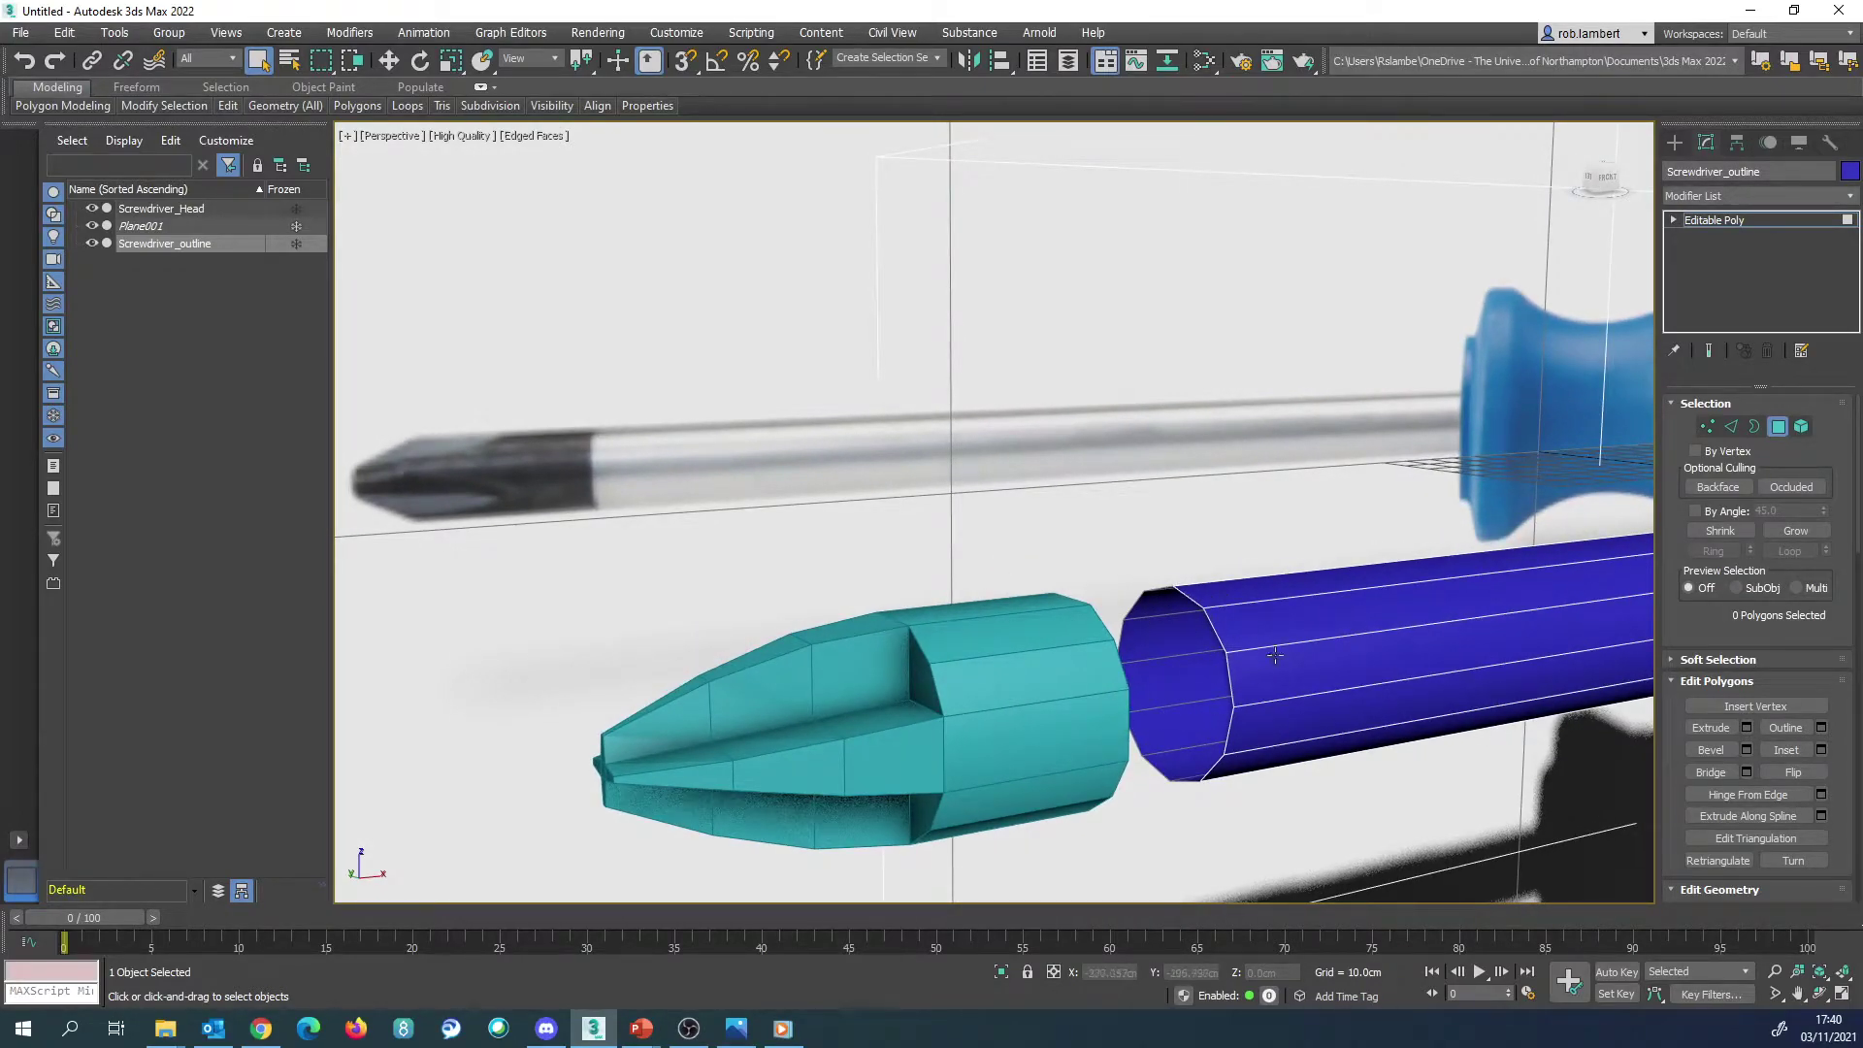
alt+middle_drag(1276, 655, 1097, 645)
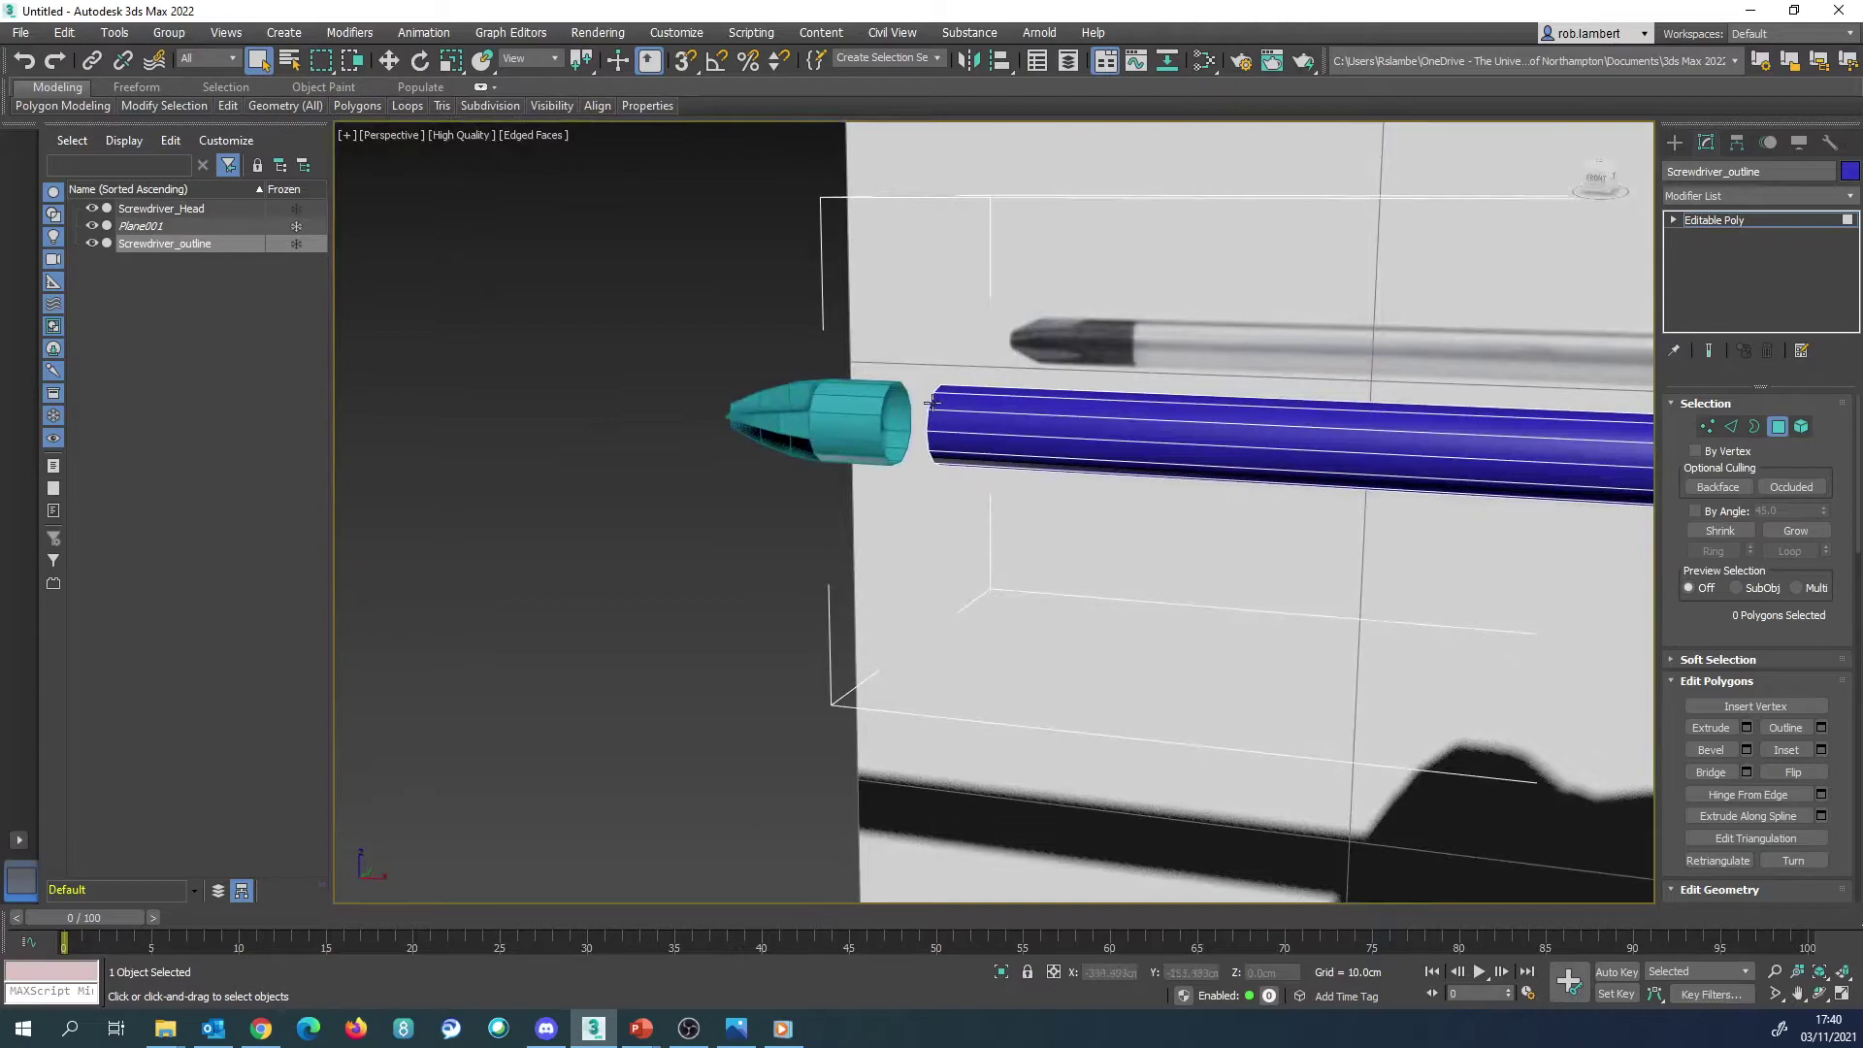
middle_drag(887, 466, 922, 534)
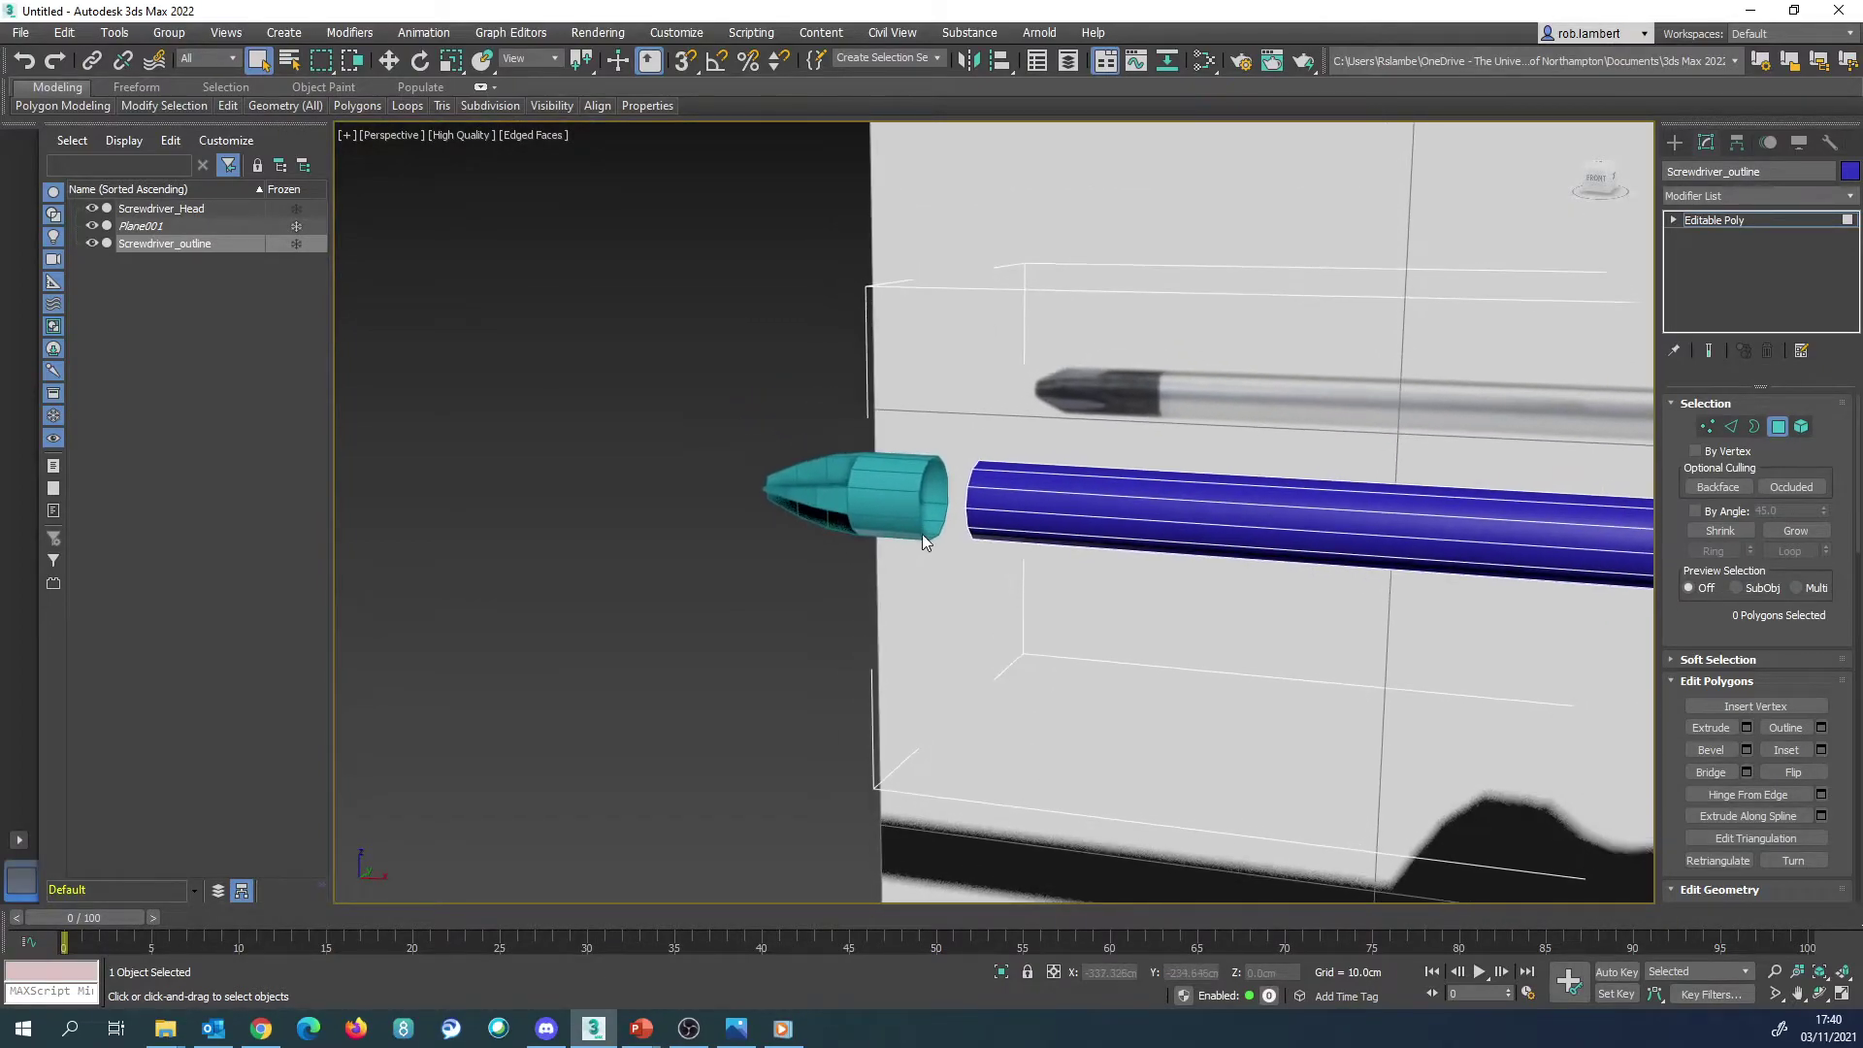
scroll(922, 534, up, 3)
middle_drag(923, 469, 919, 542)
click(1779, 427)
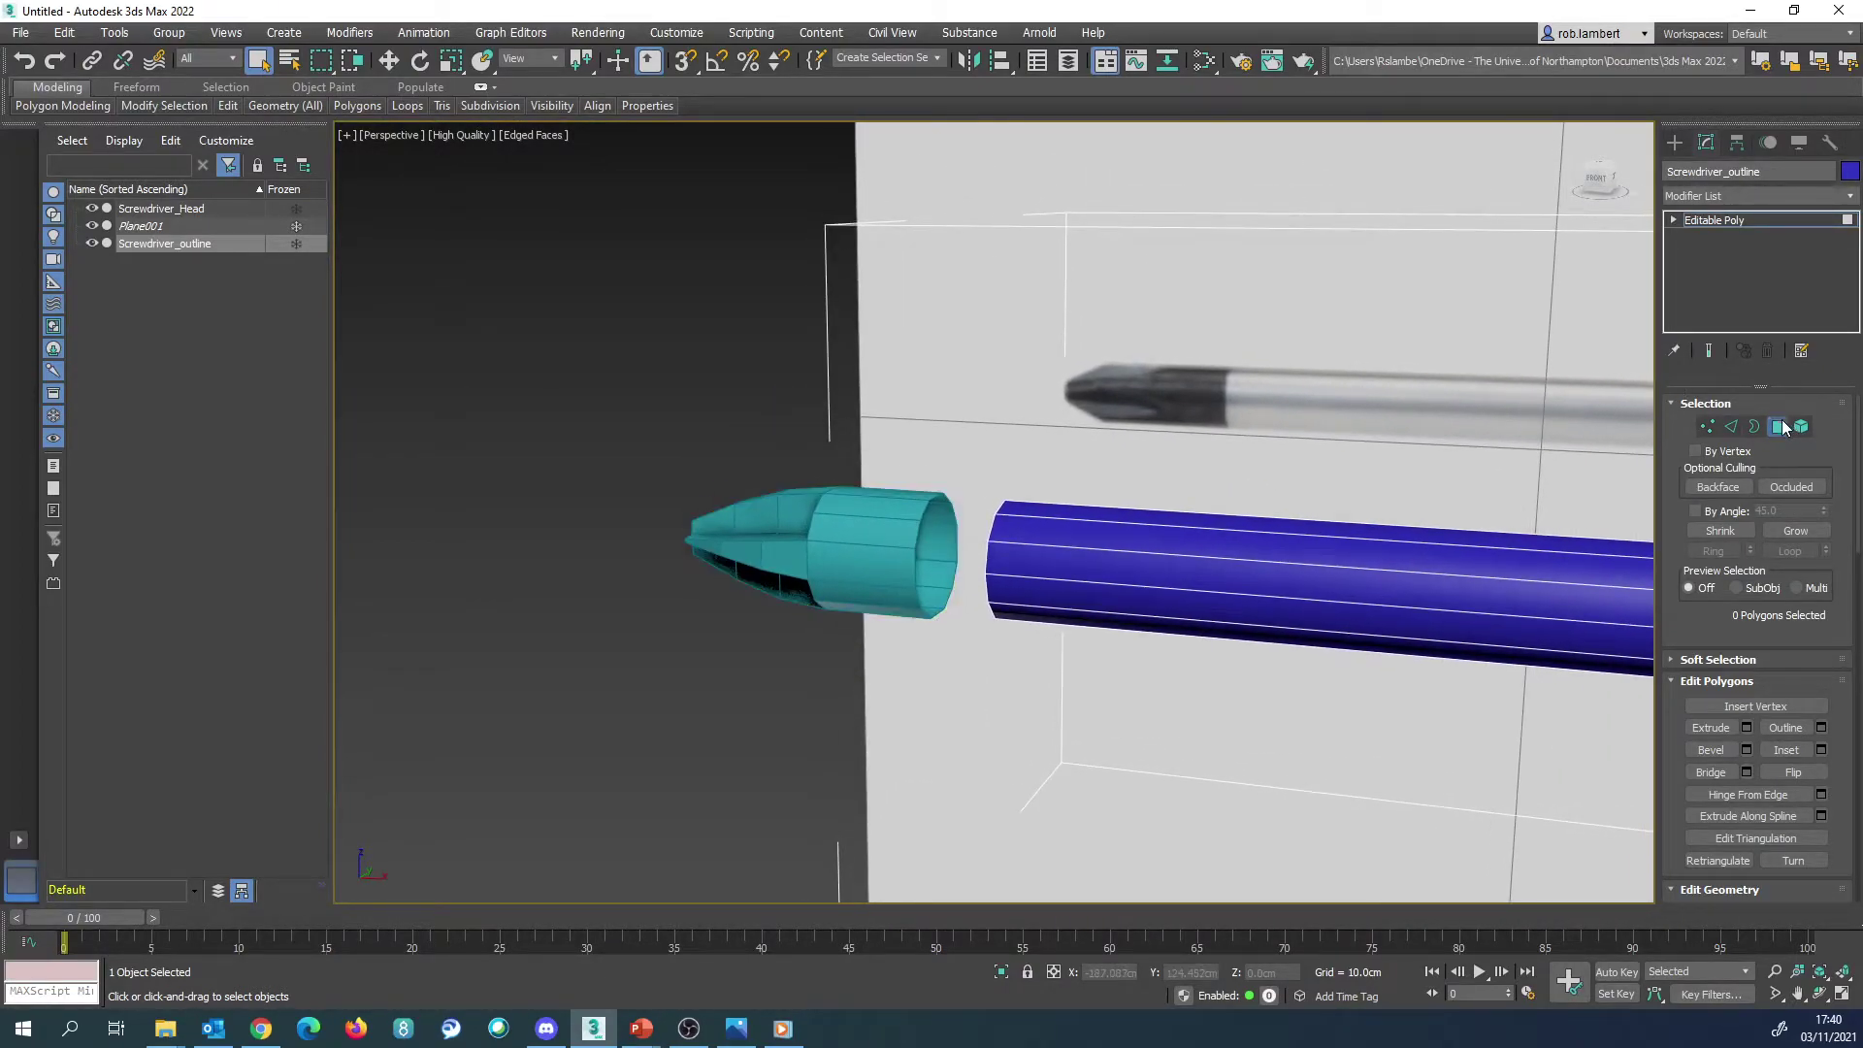
middle_drag(1027, 666, 1044, 637)
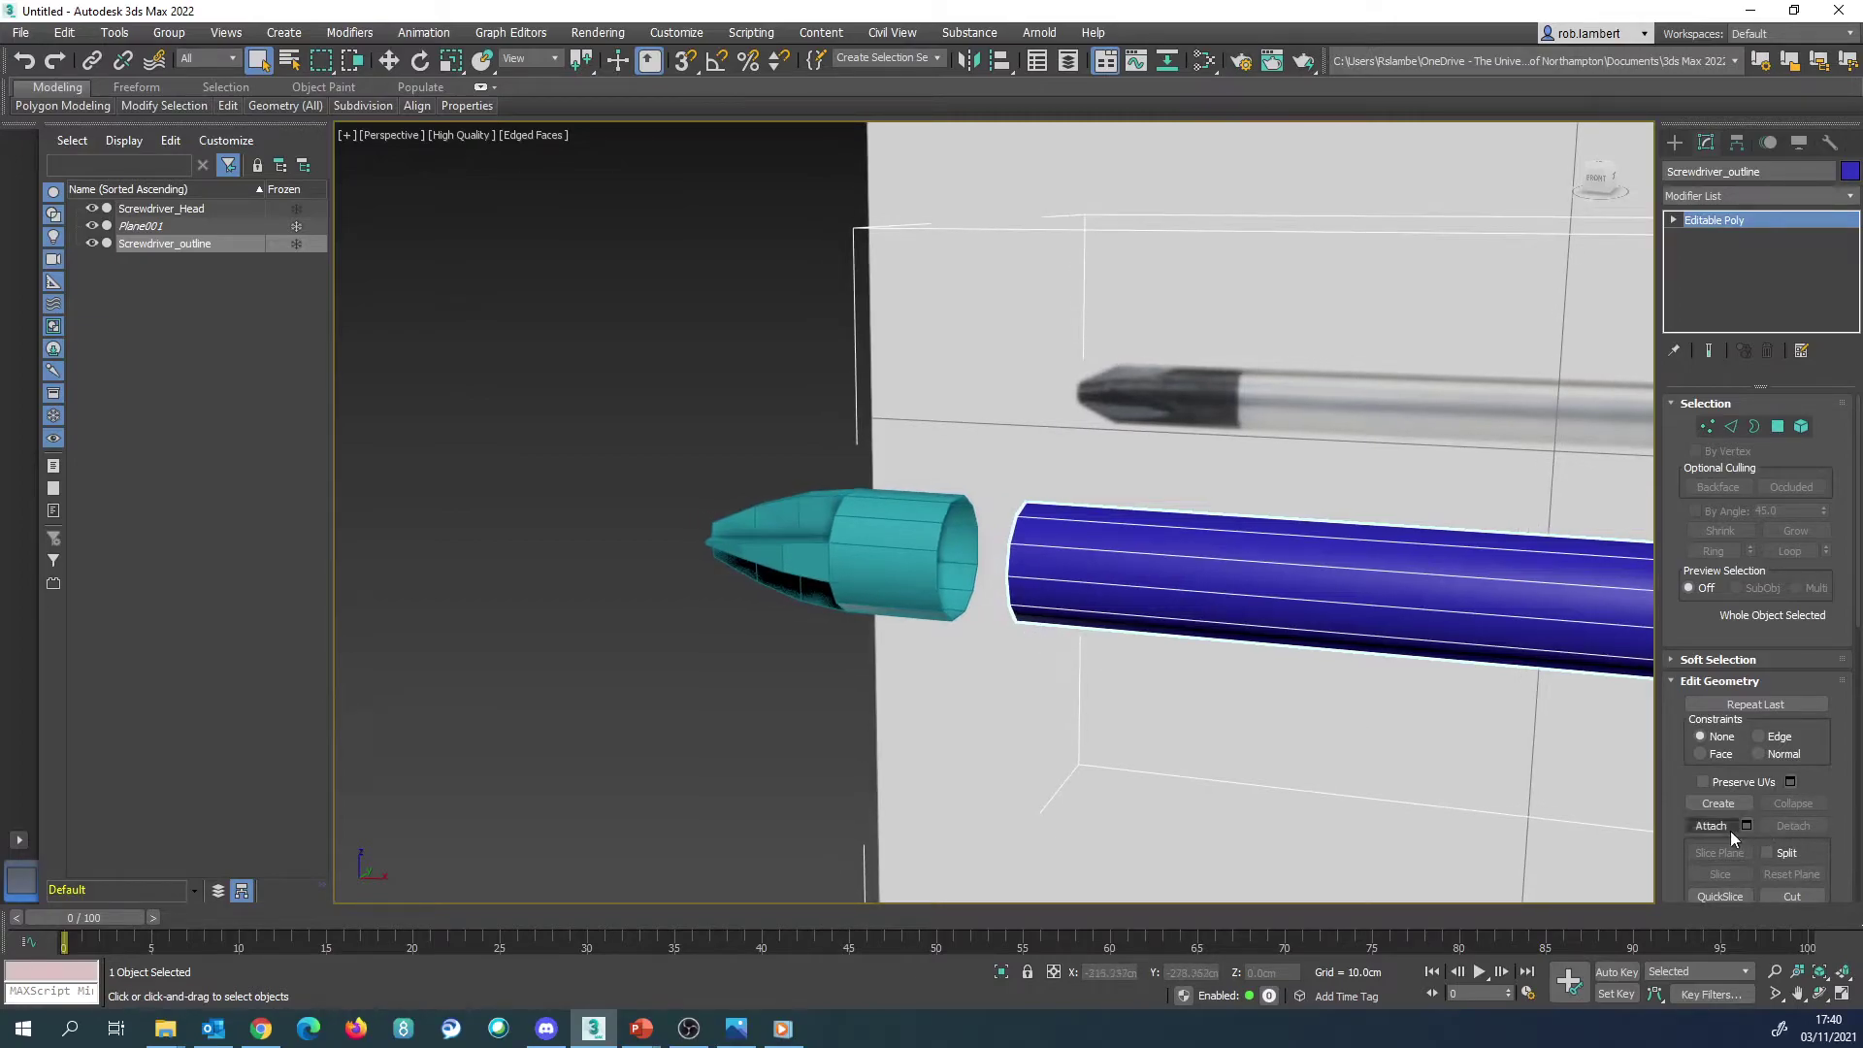
click(1712, 827)
click(889, 557)
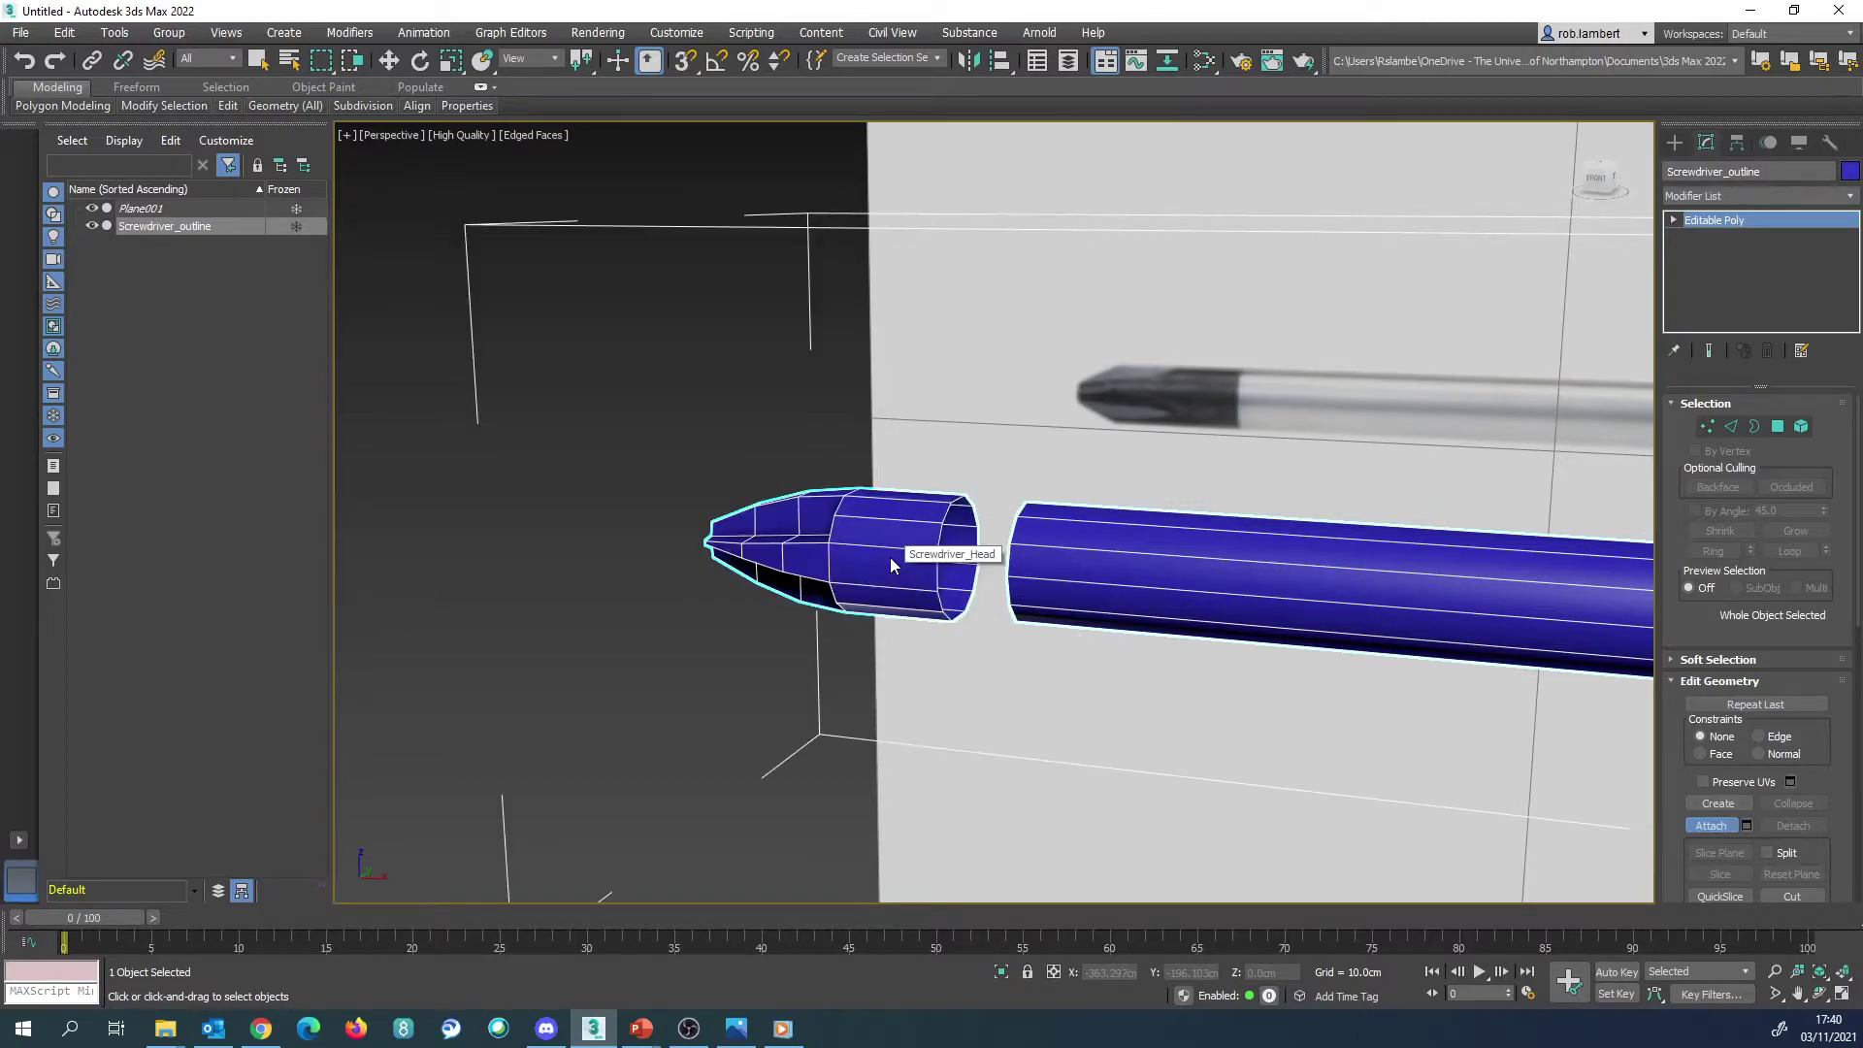
key(w)
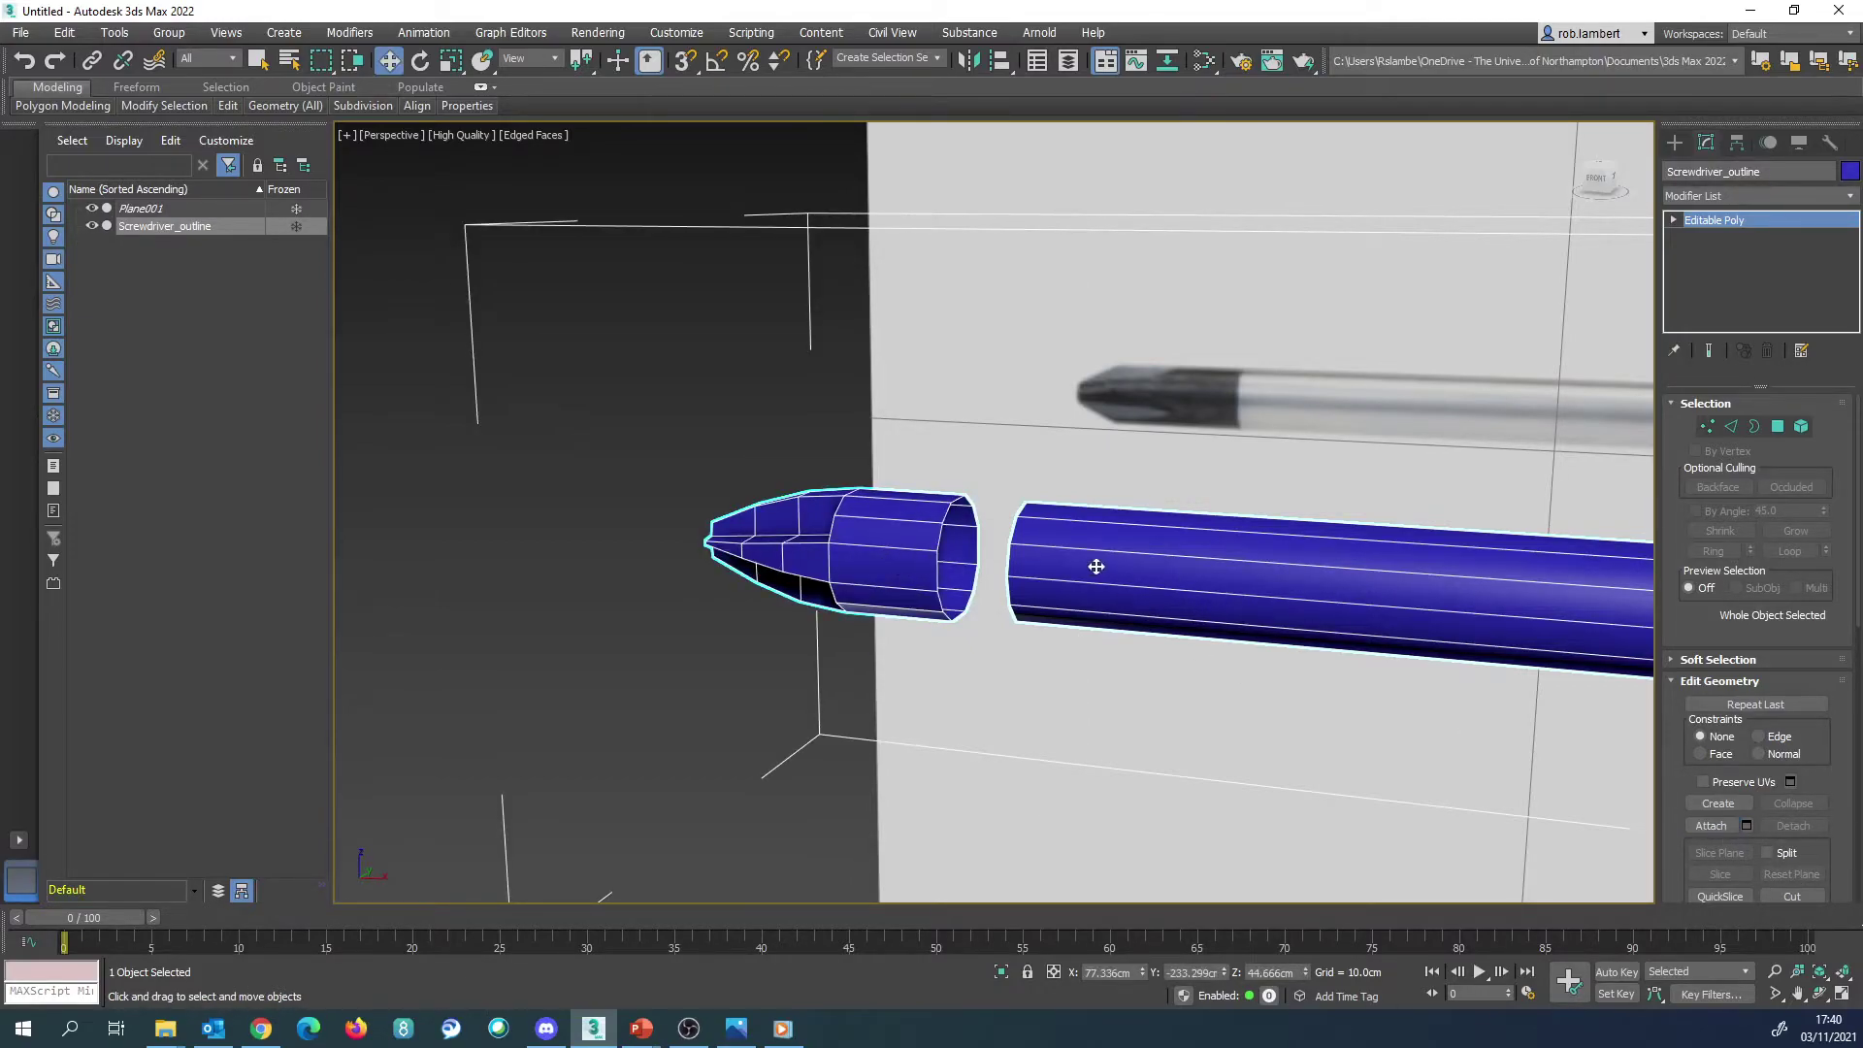
Step: Bridge the head's rear open border to the shaft's facing open border
scroll(1094, 562, up, 2)
click(1755, 426)
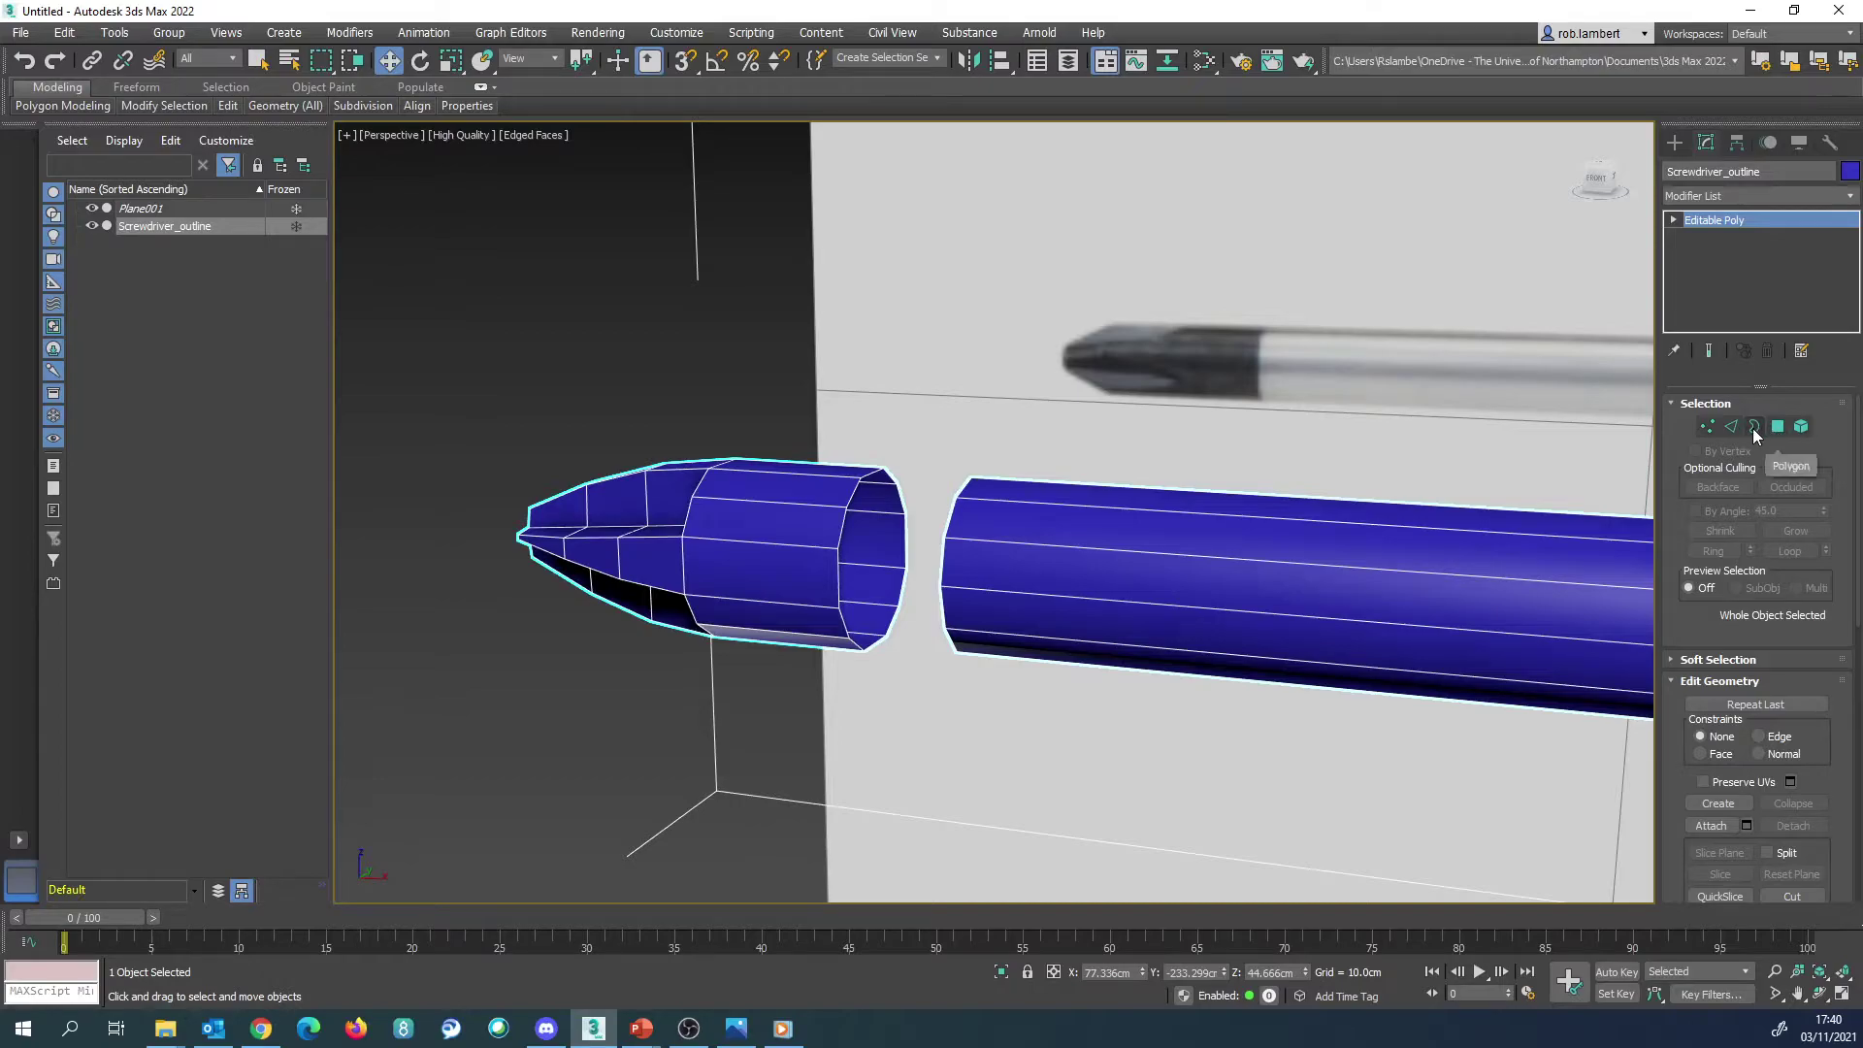
click(842, 509)
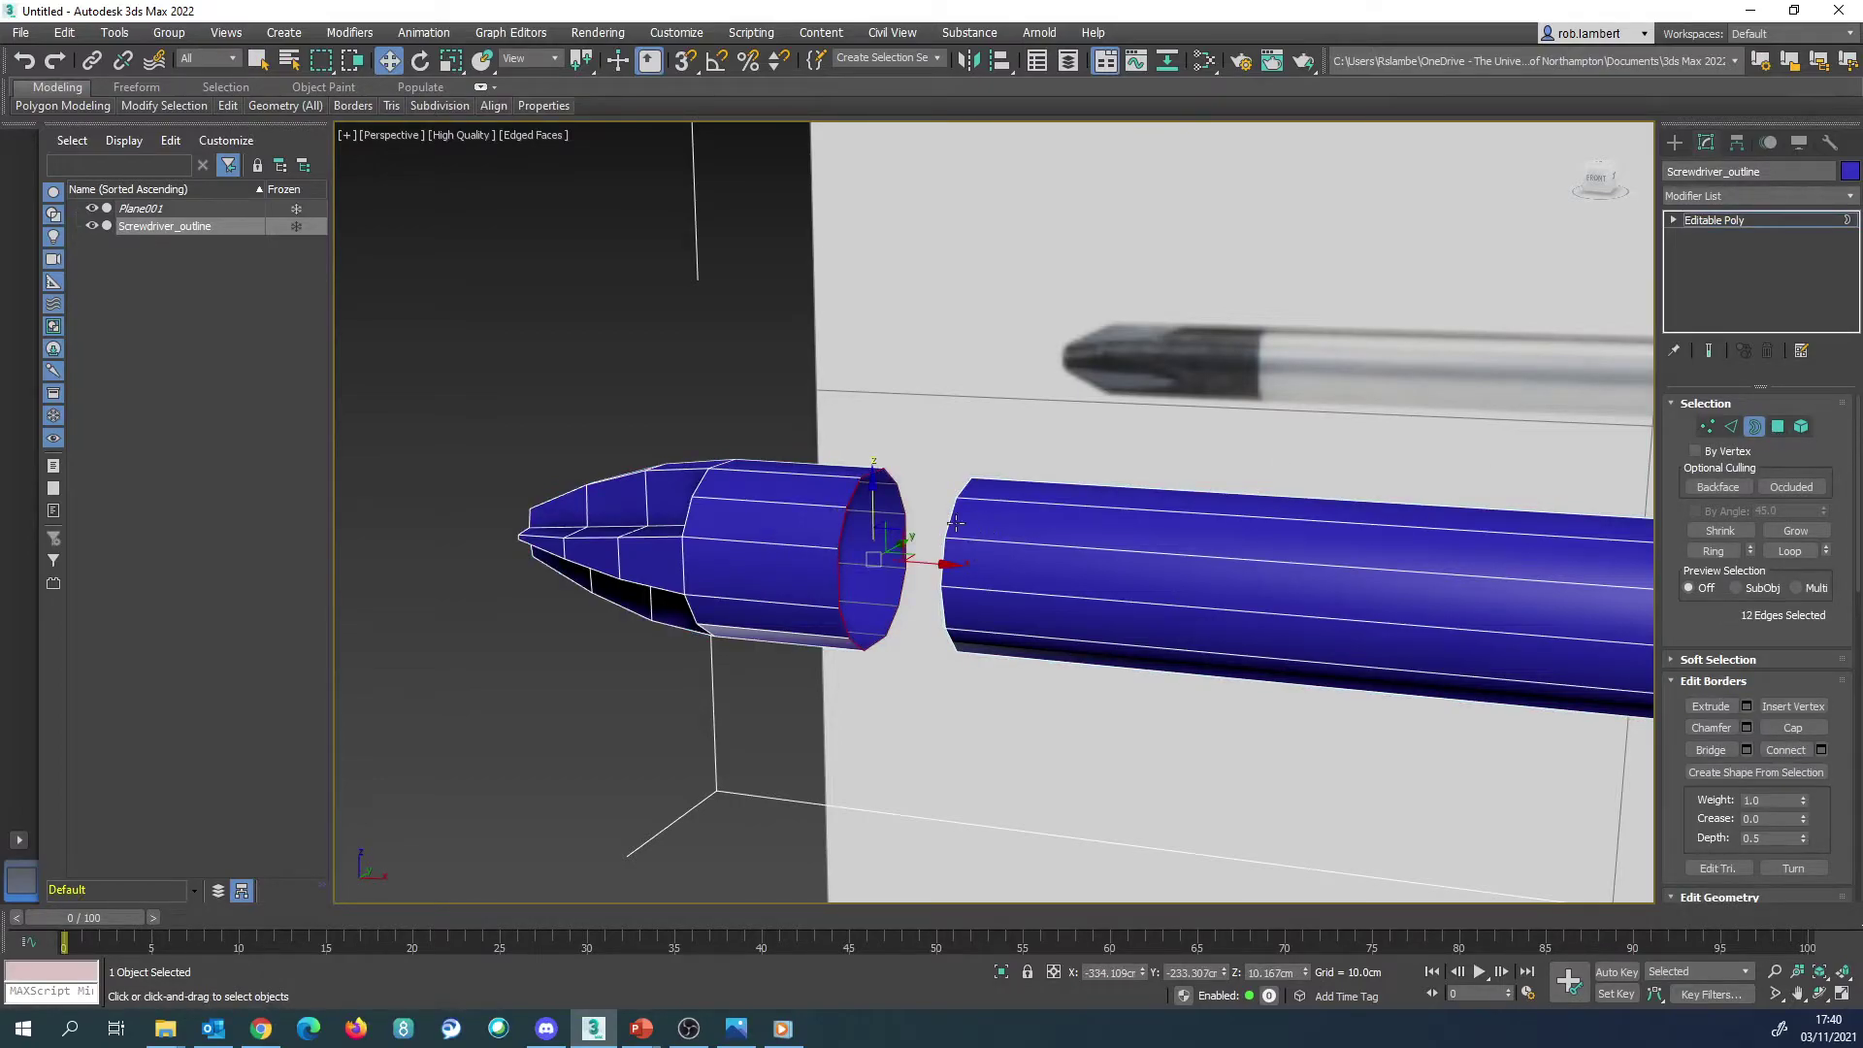
ctrl+click(956, 524)
click(1711, 749)
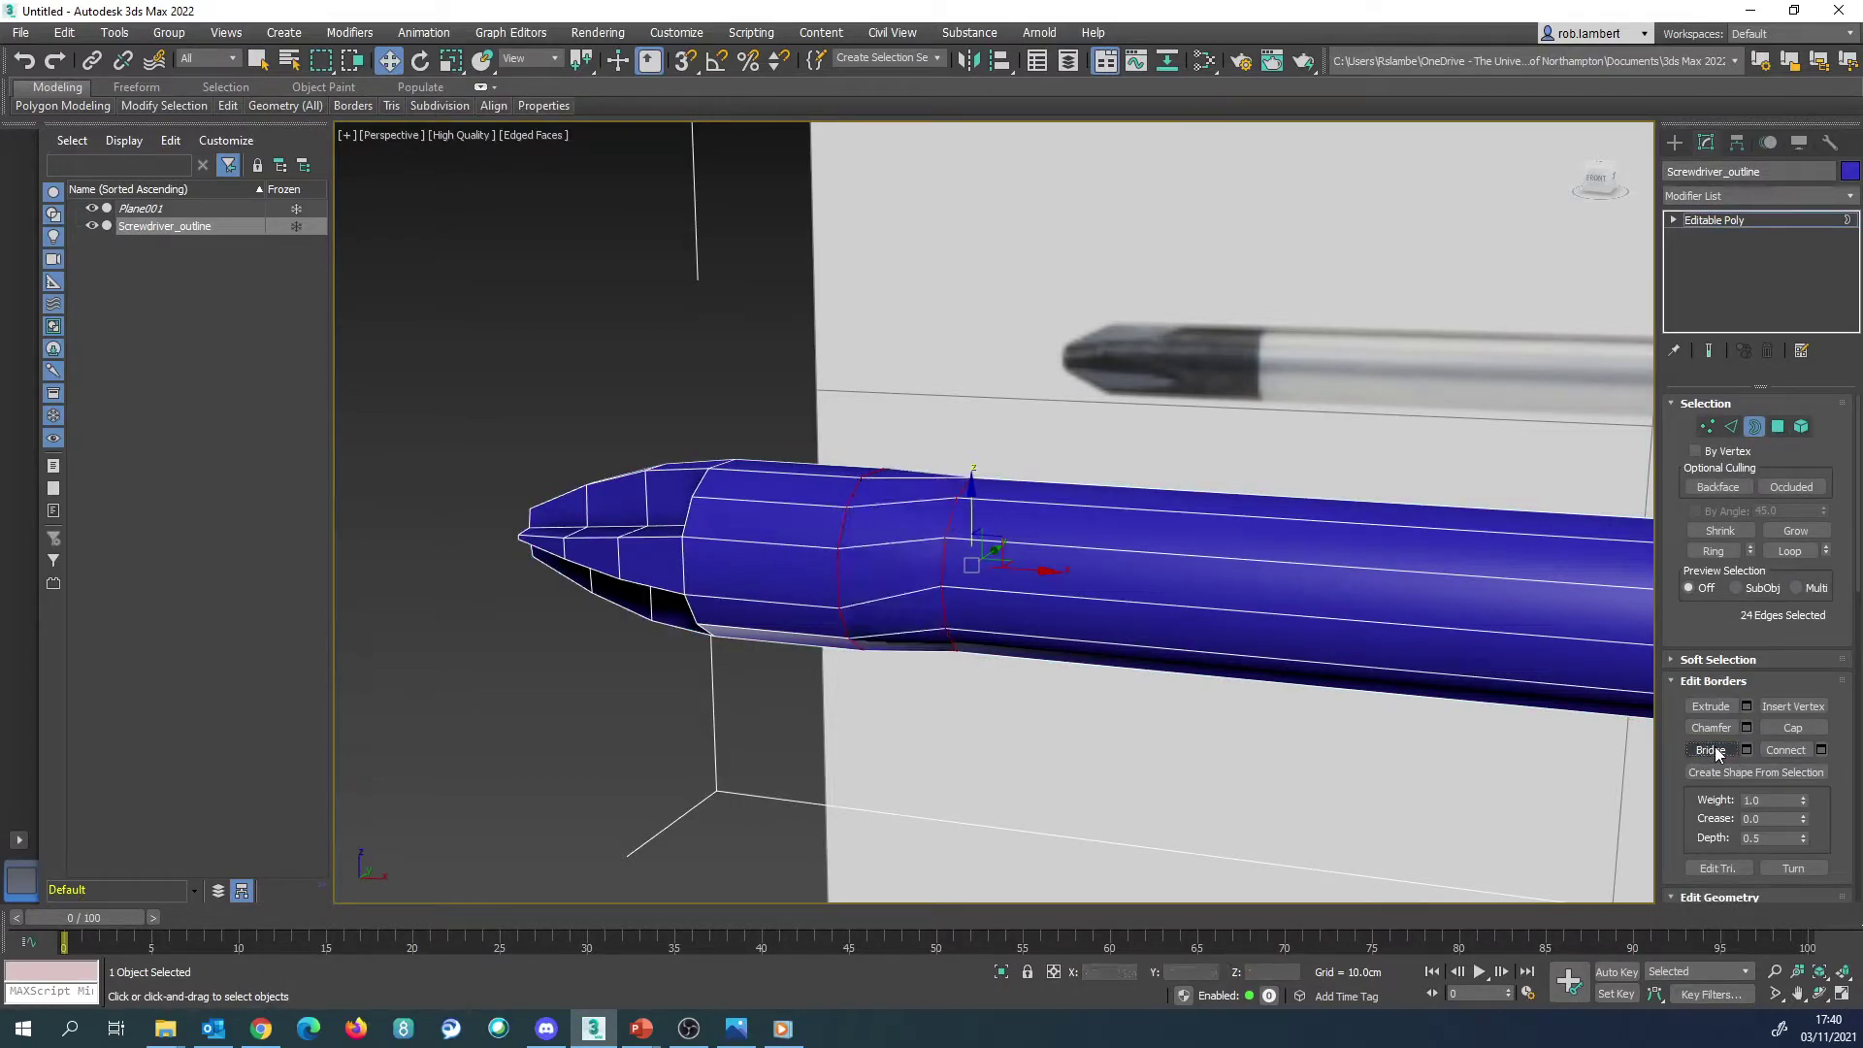
Step: Select all polygons of the head and rotate them about -17° around X to straighten the twisted bridge edges
scroll(902, 612, down, 3)
alt+middle_drag(903, 620, 980, 726)
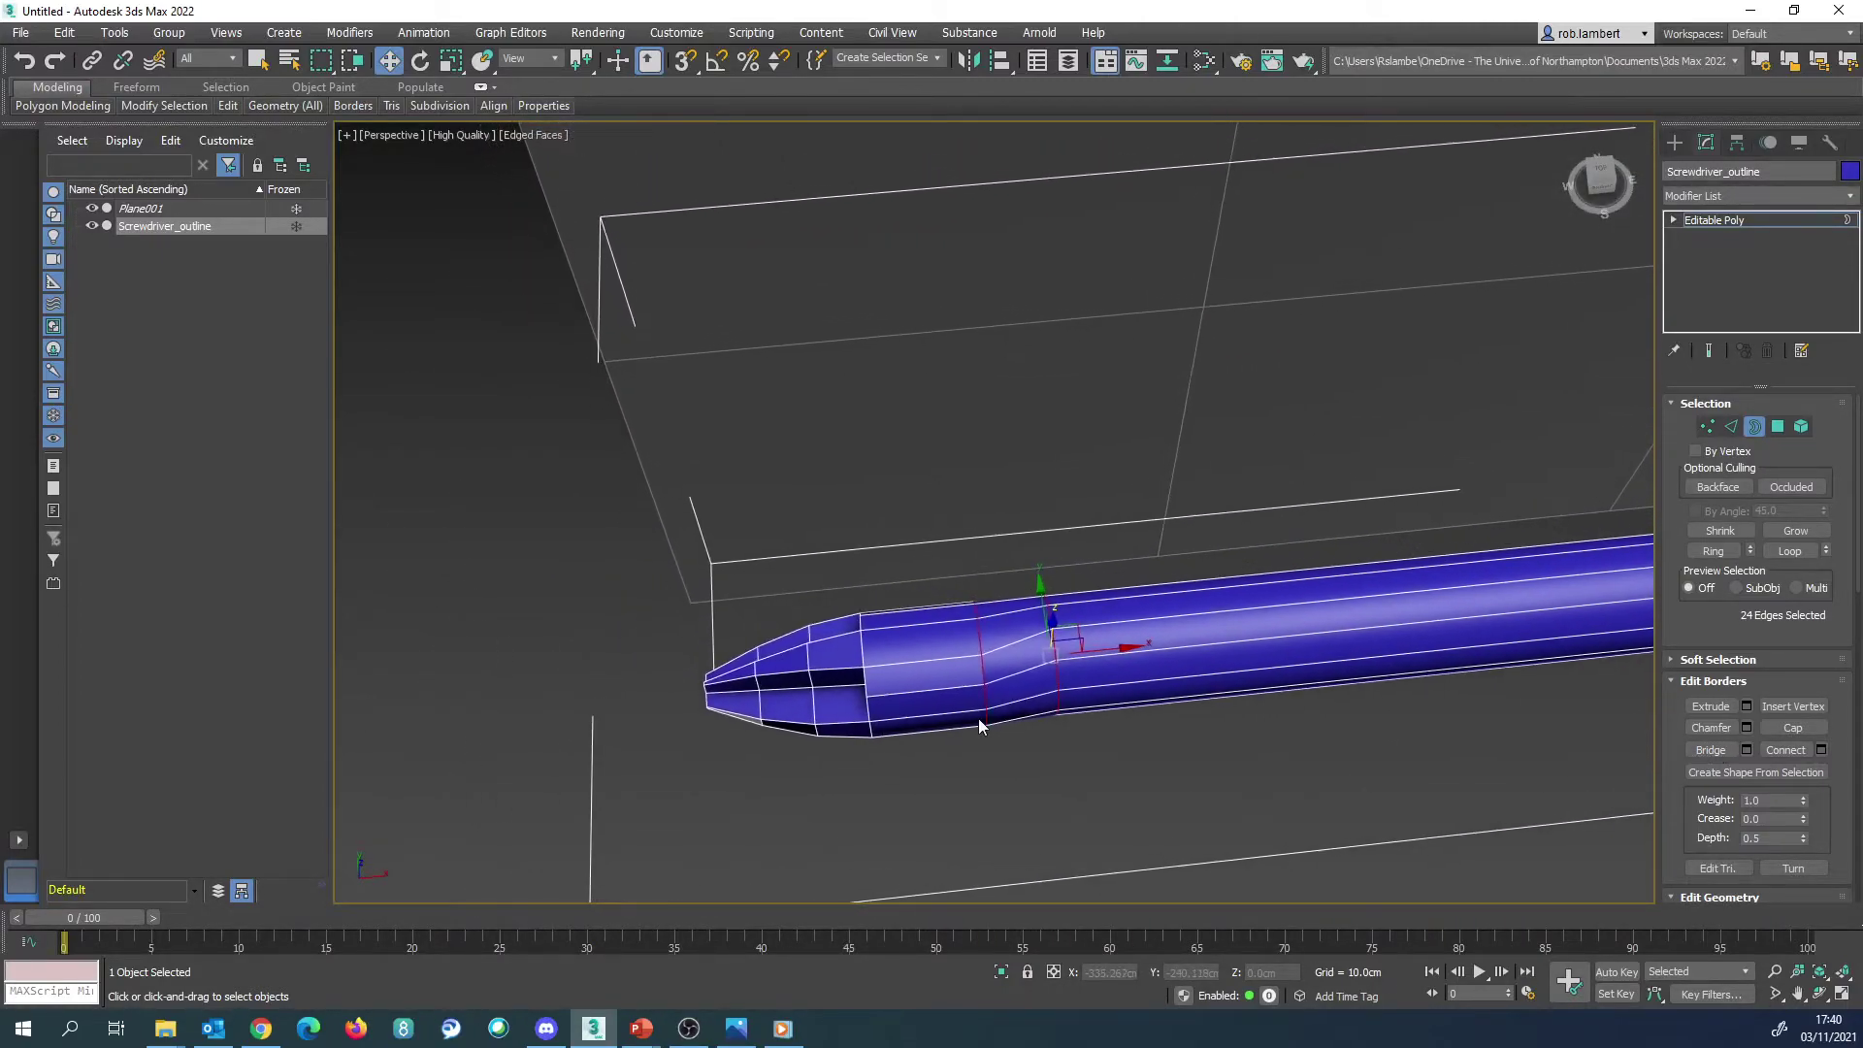
click(1780, 427)
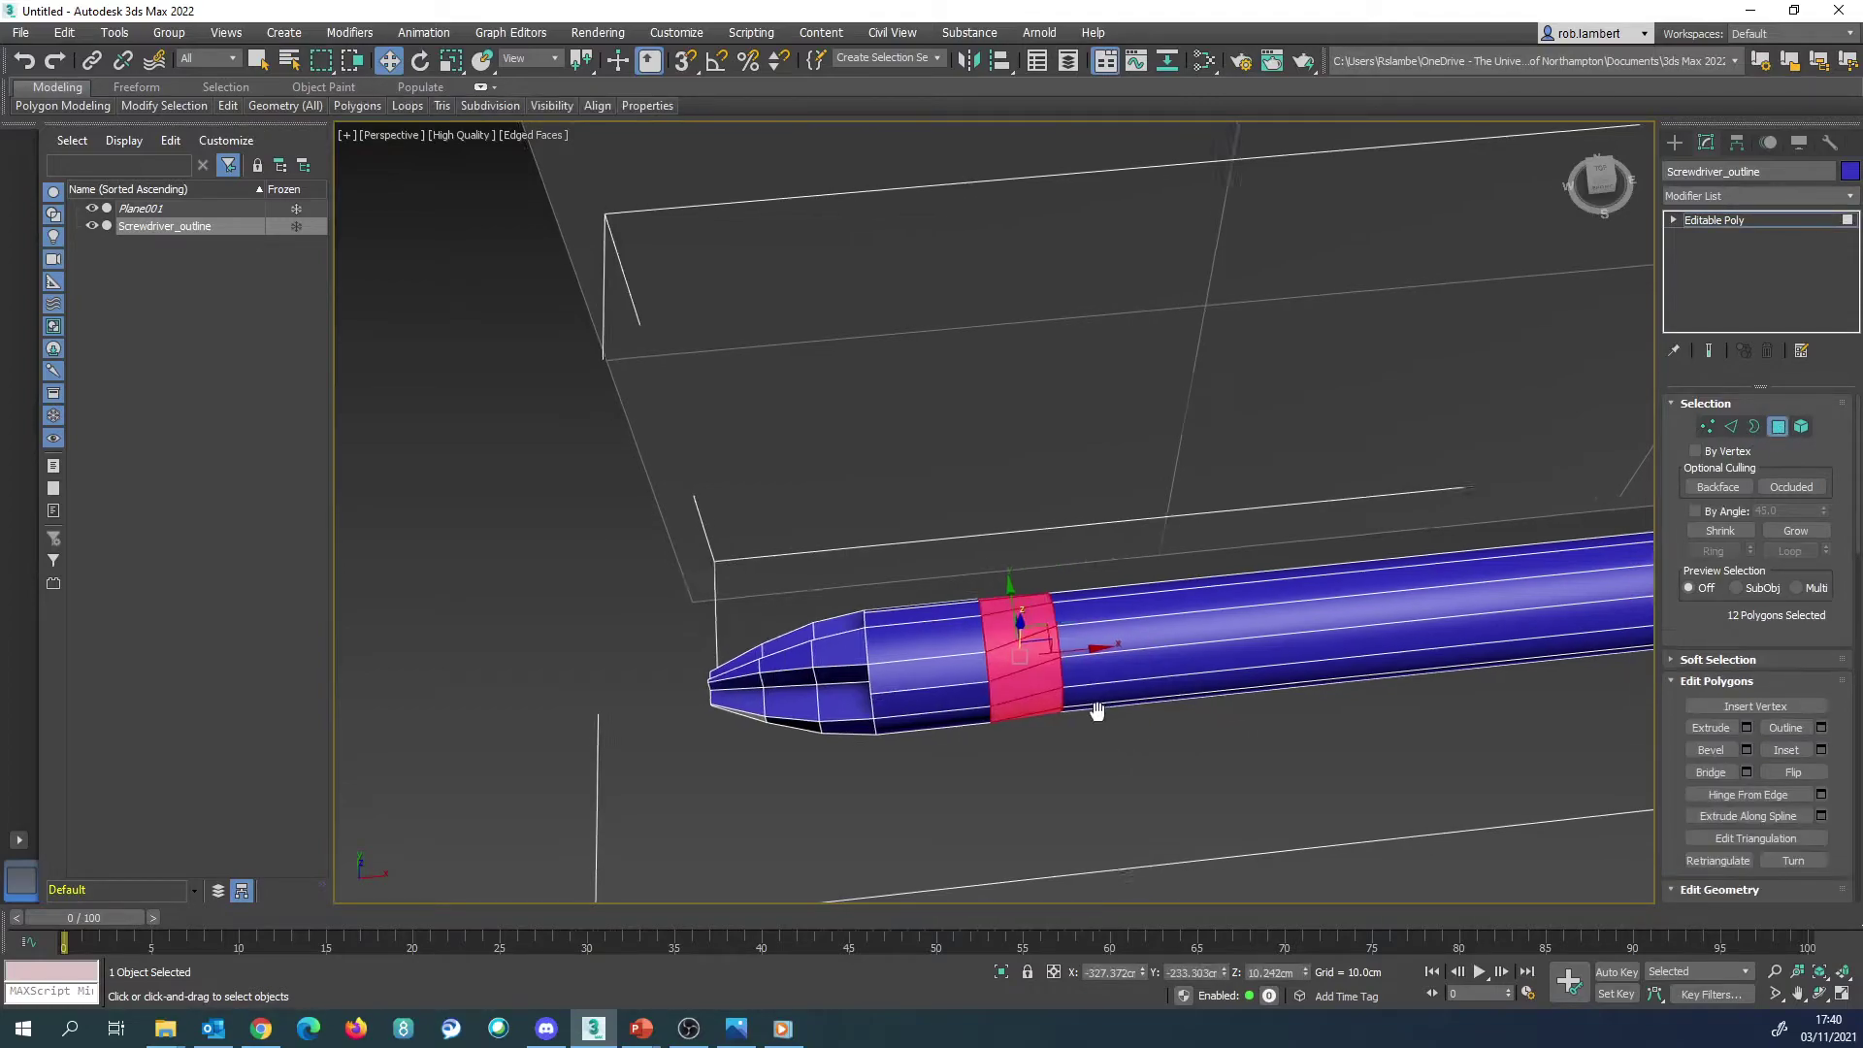
alt+middle_drag(1094, 711, 818, 551)
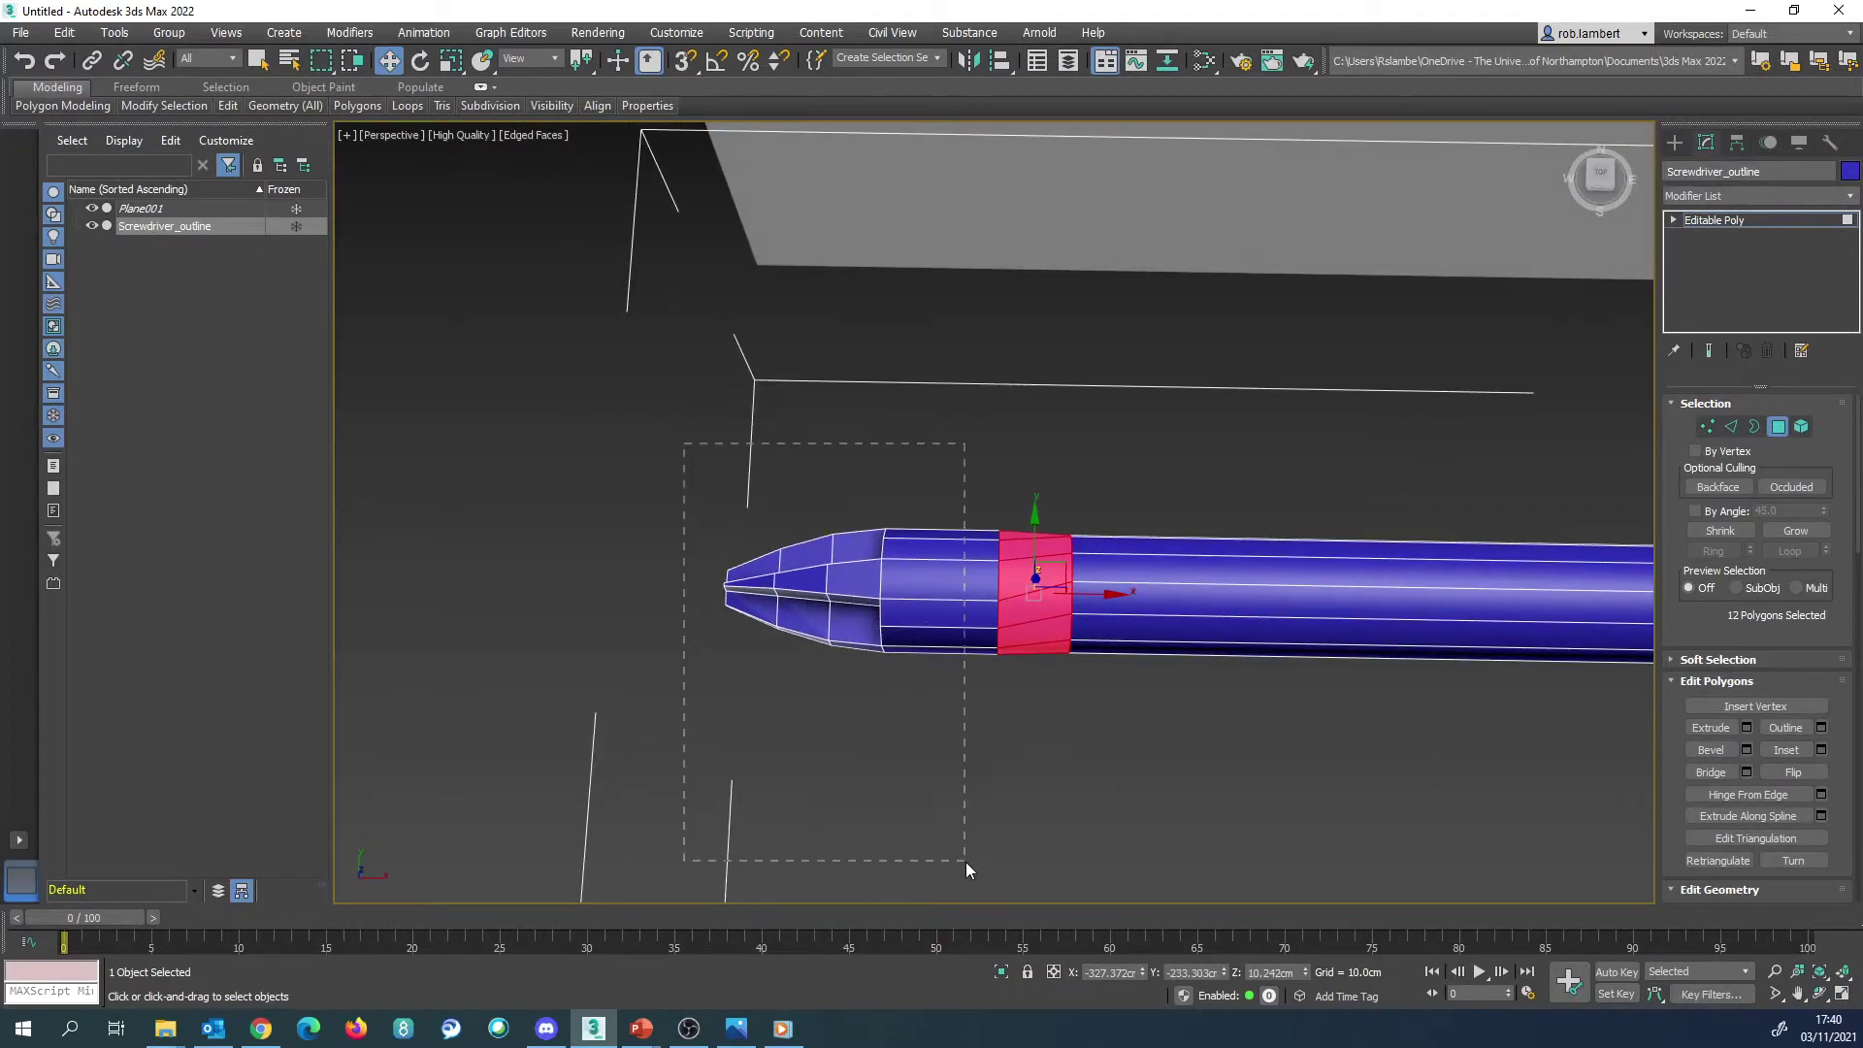
drag(965, 862, 964, 818)
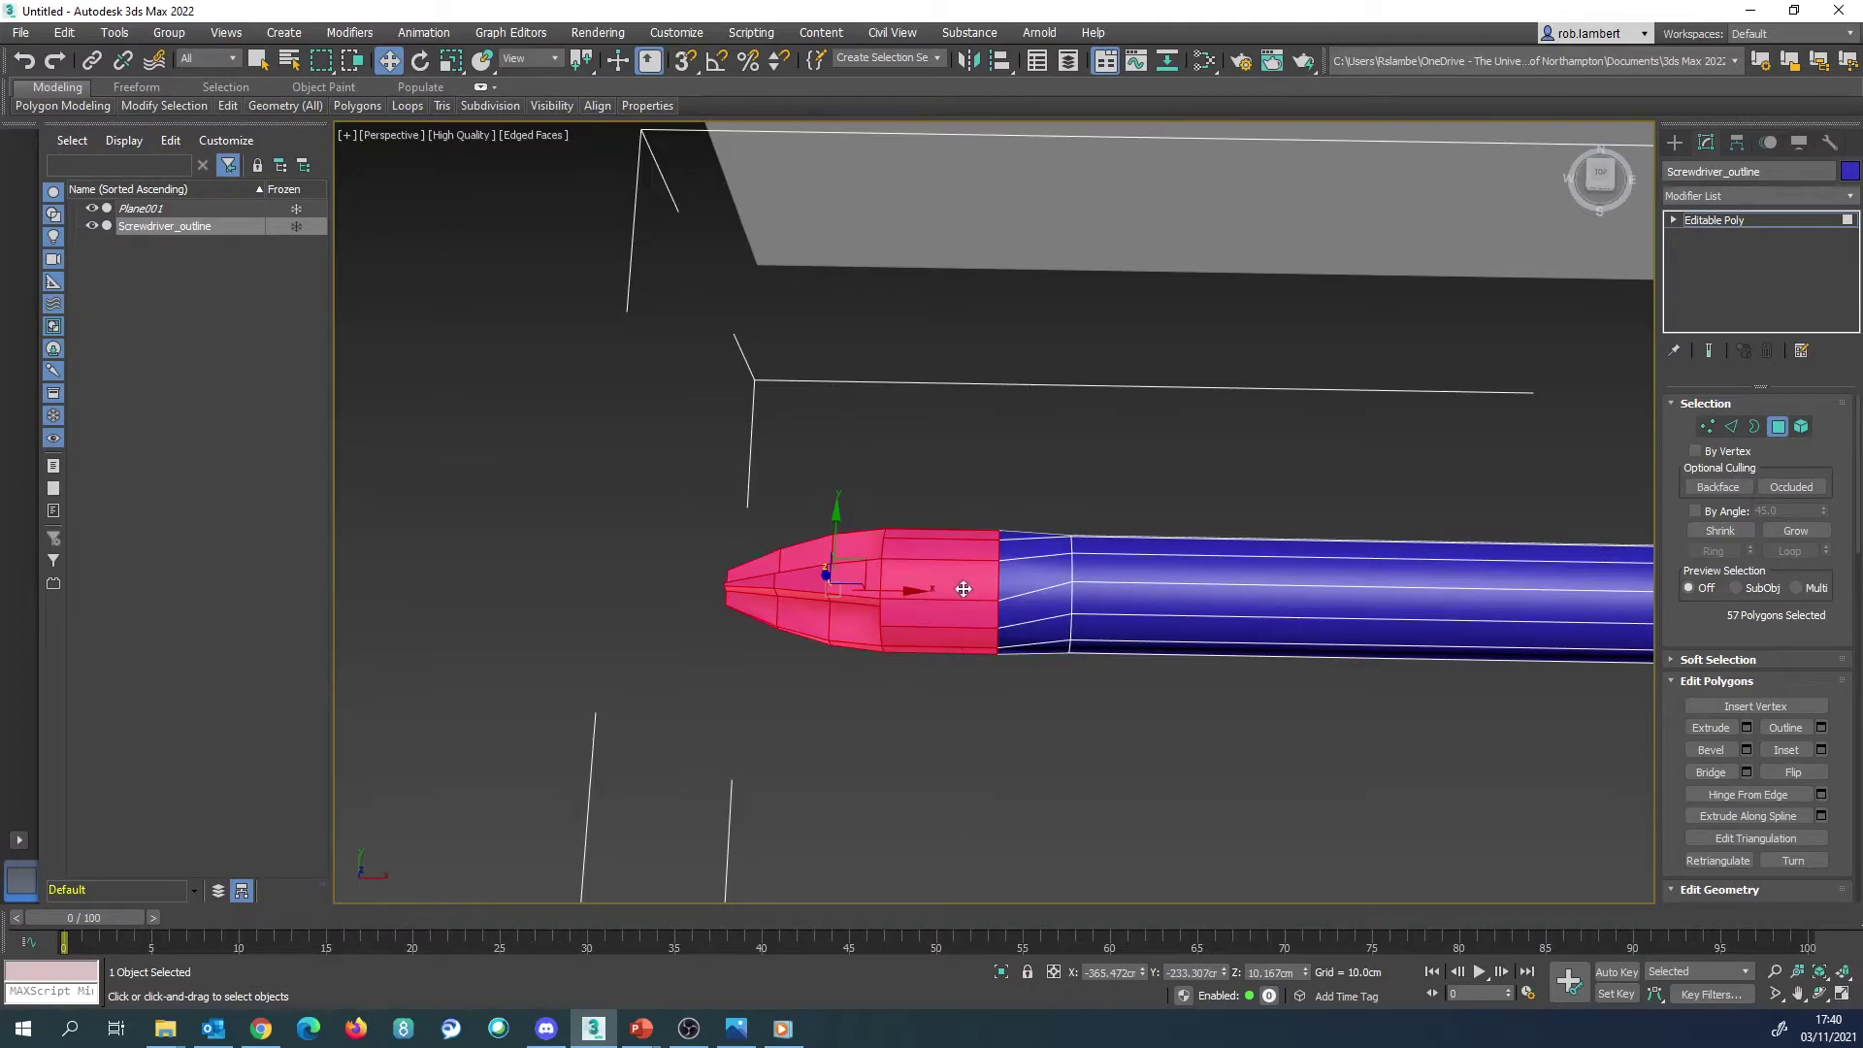
key(e)
alt+middle_drag(931, 615, 899, 595)
drag(870, 582, 841, 567)
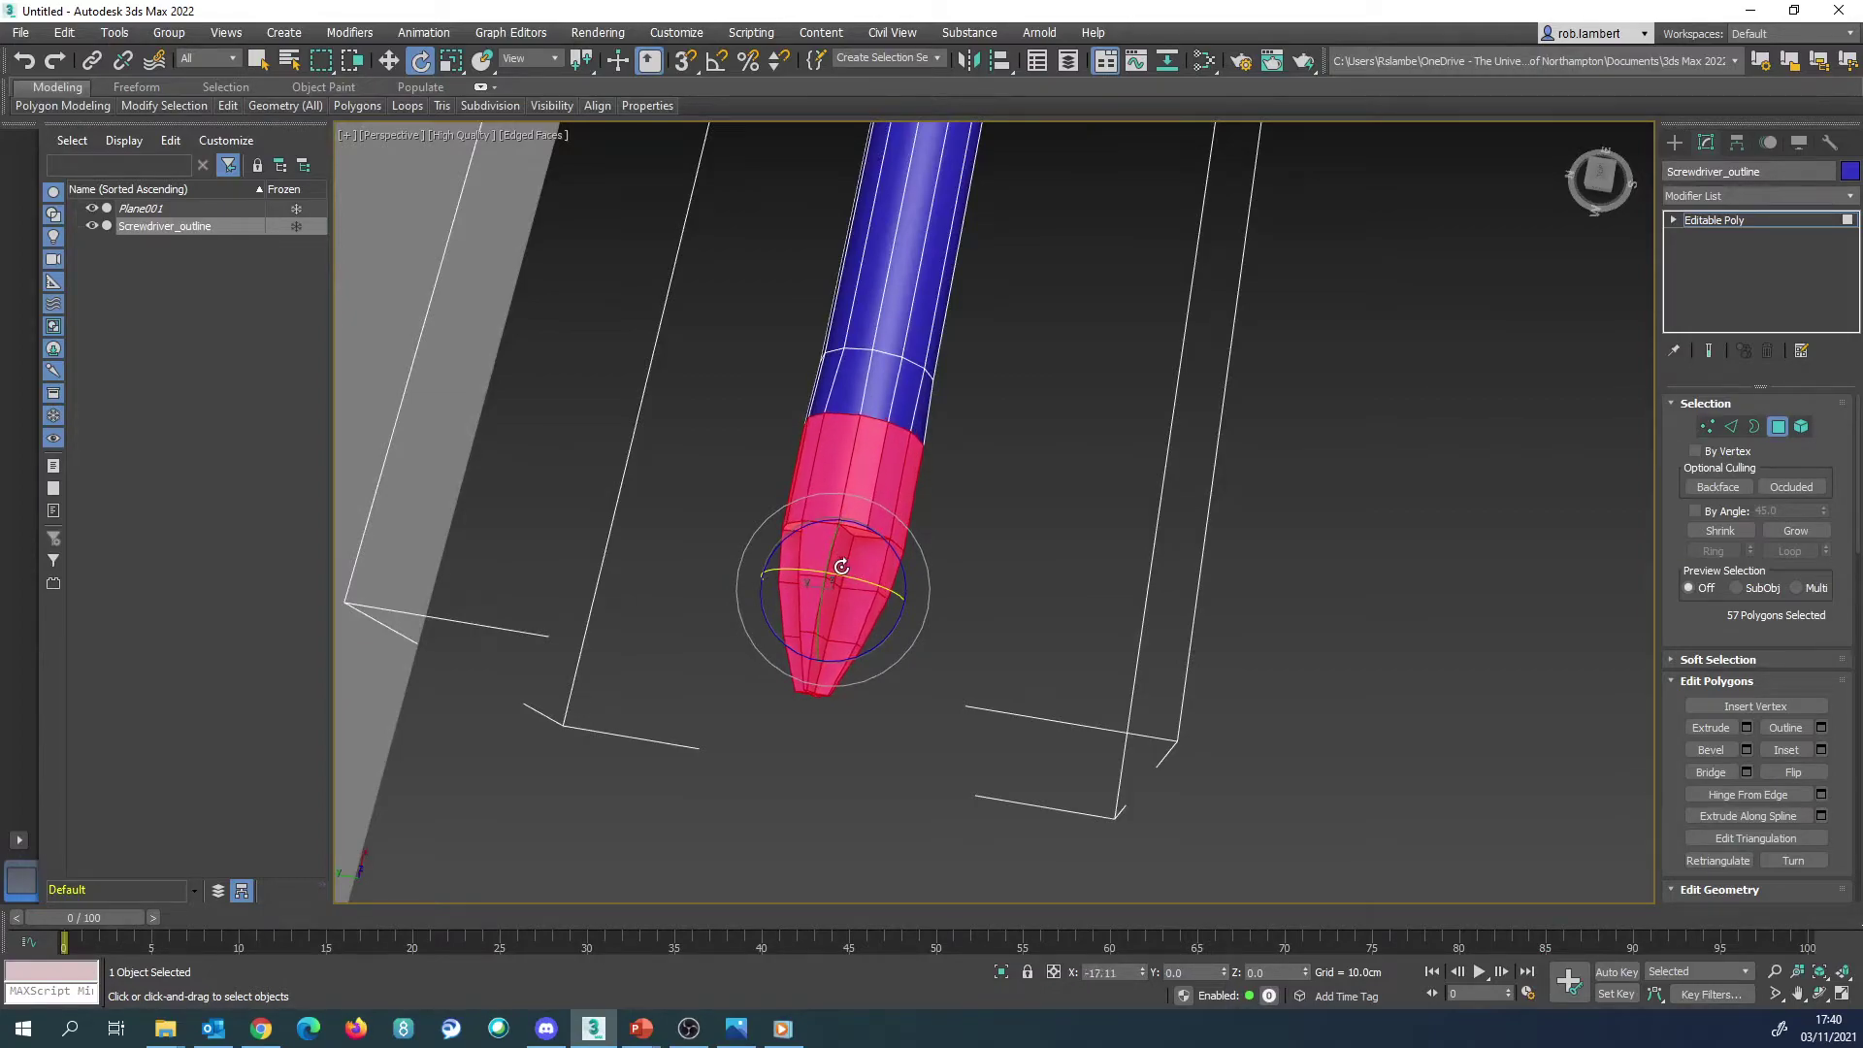
alt+middle_drag(841, 566, 1082, 372)
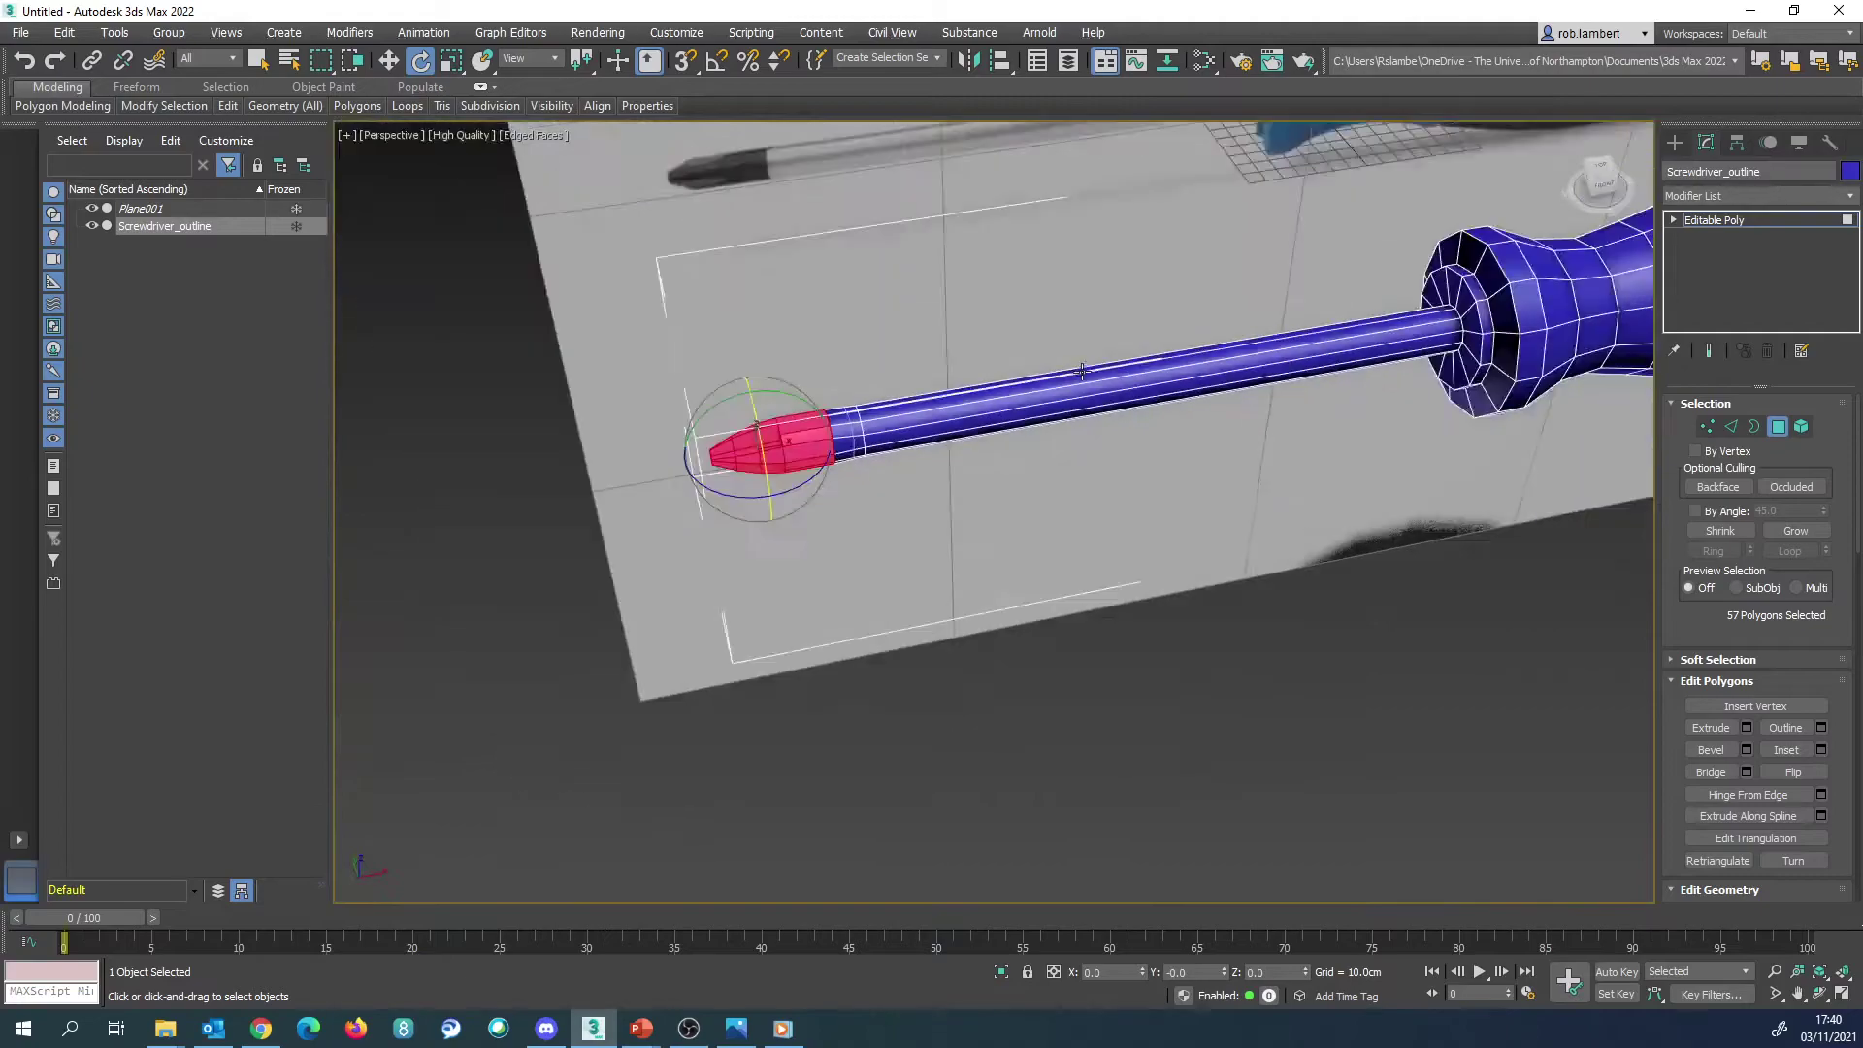
Step: Apply Set Flow to the edge loop where the head meets the bridged section
alt+middle_drag(920, 428, 877, 458)
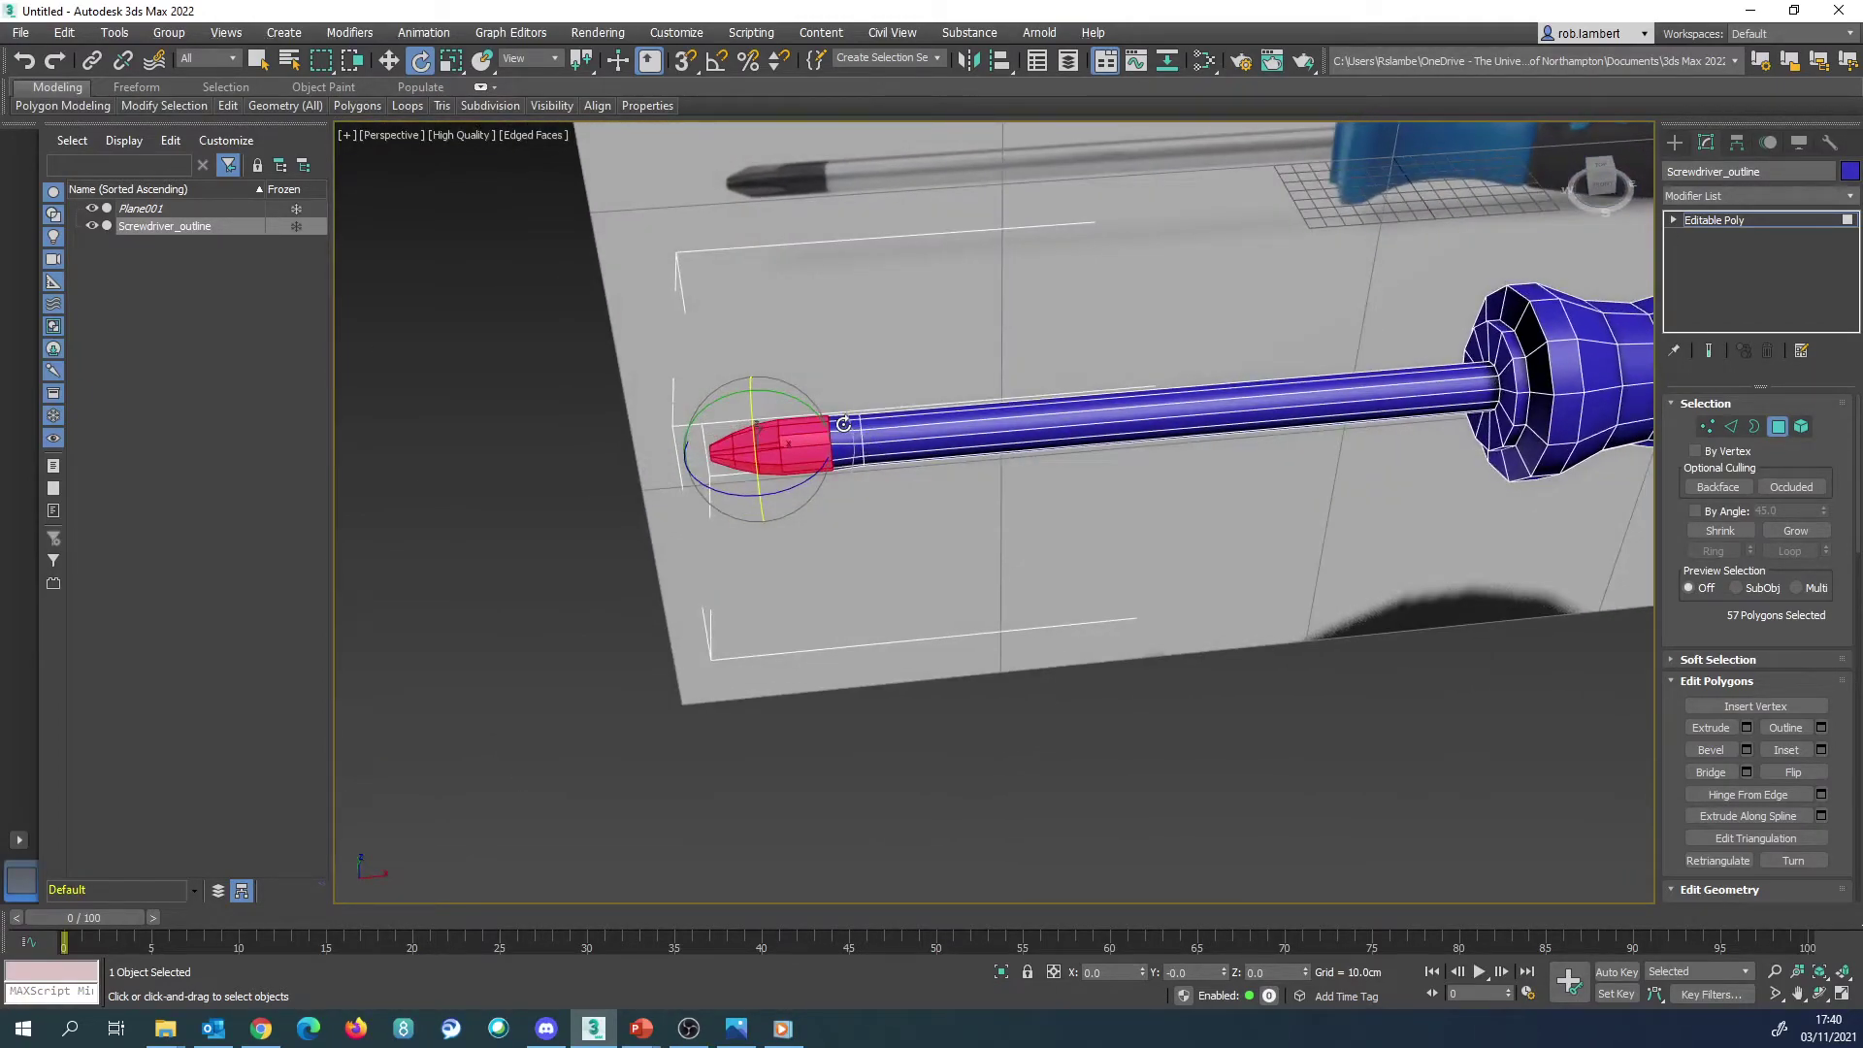
scroll(843, 424, up, 5)
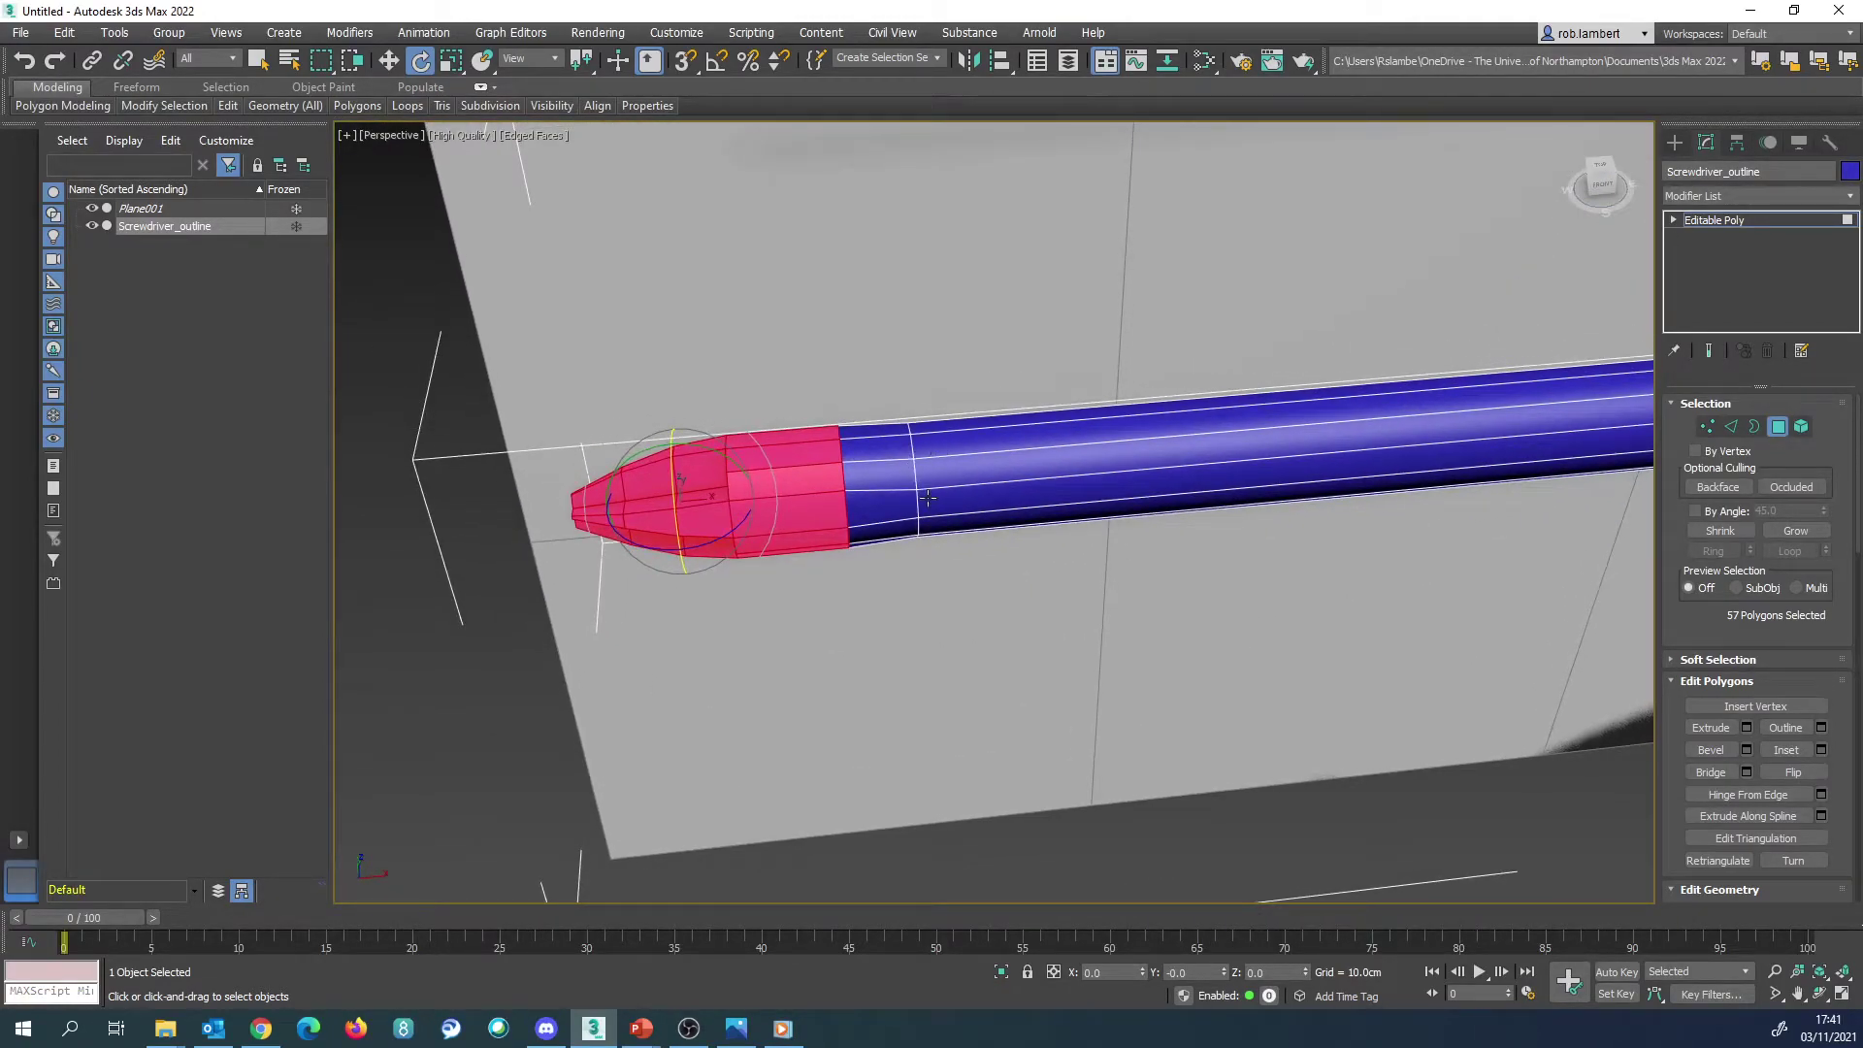
click(1732, 426)
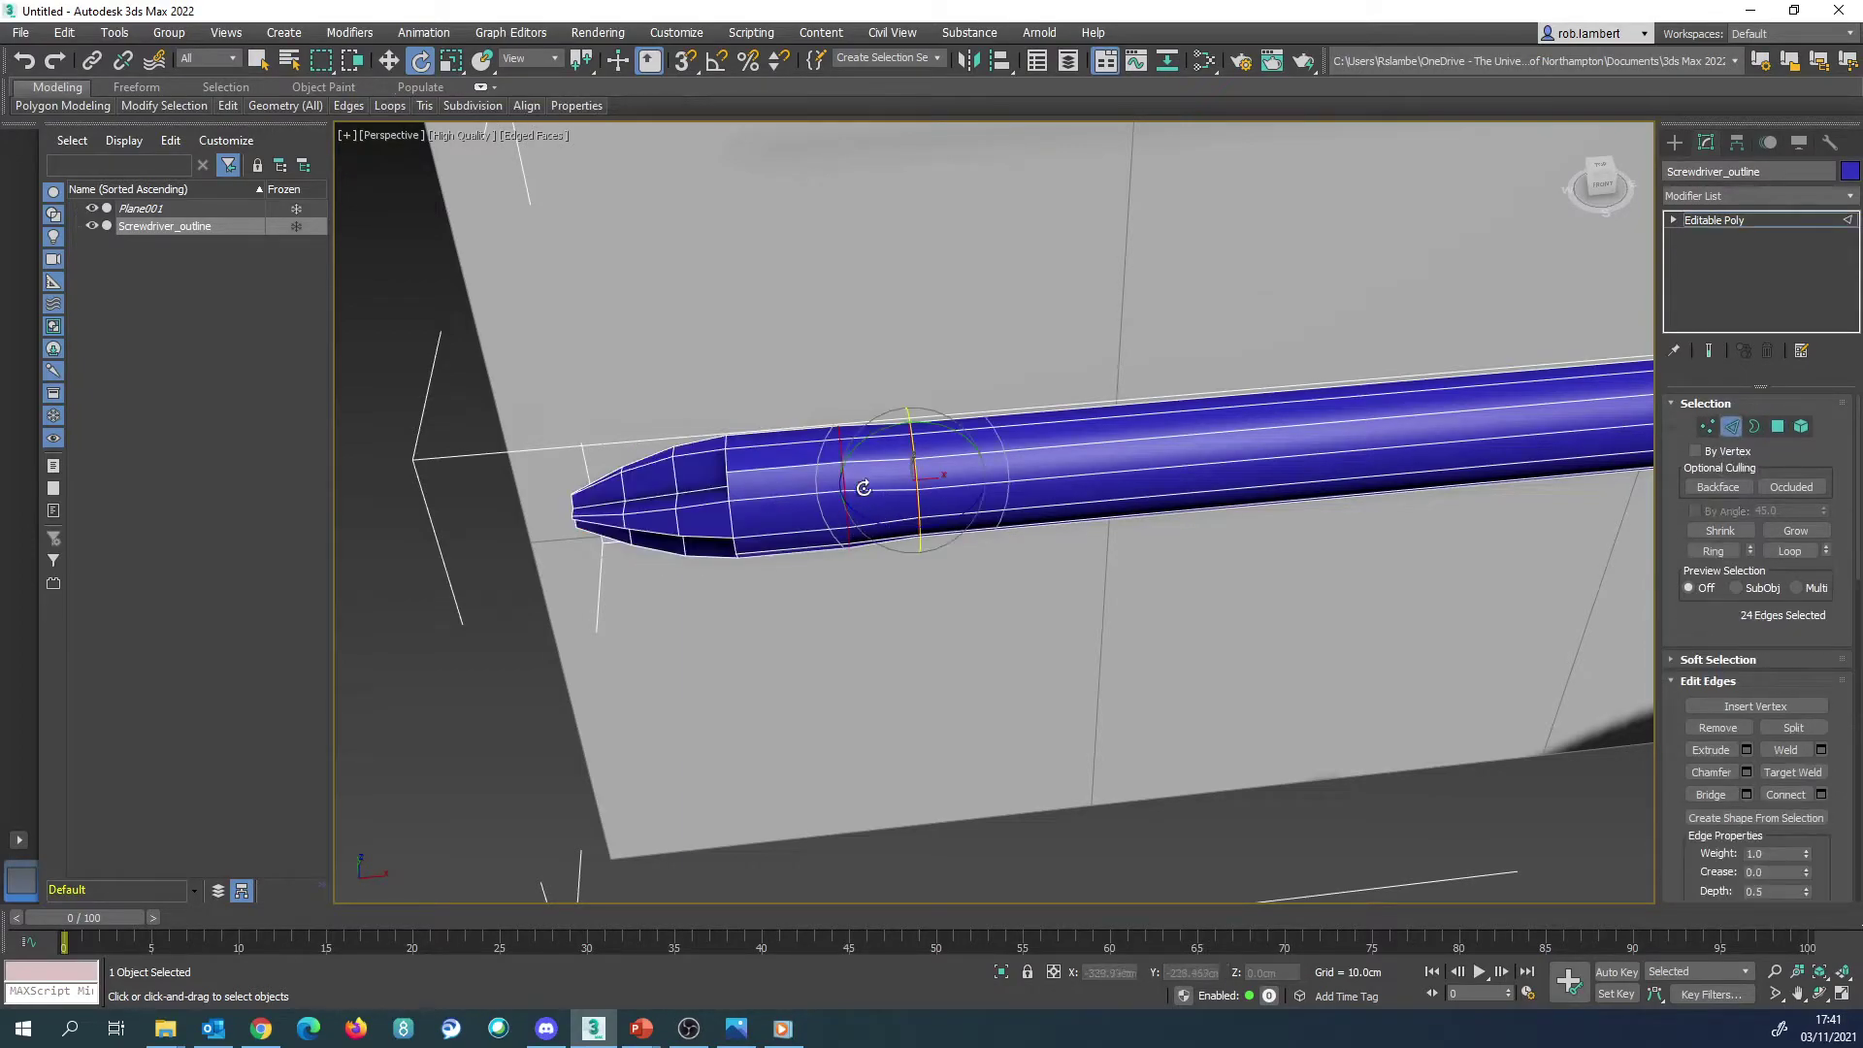
double_click(841, 473)
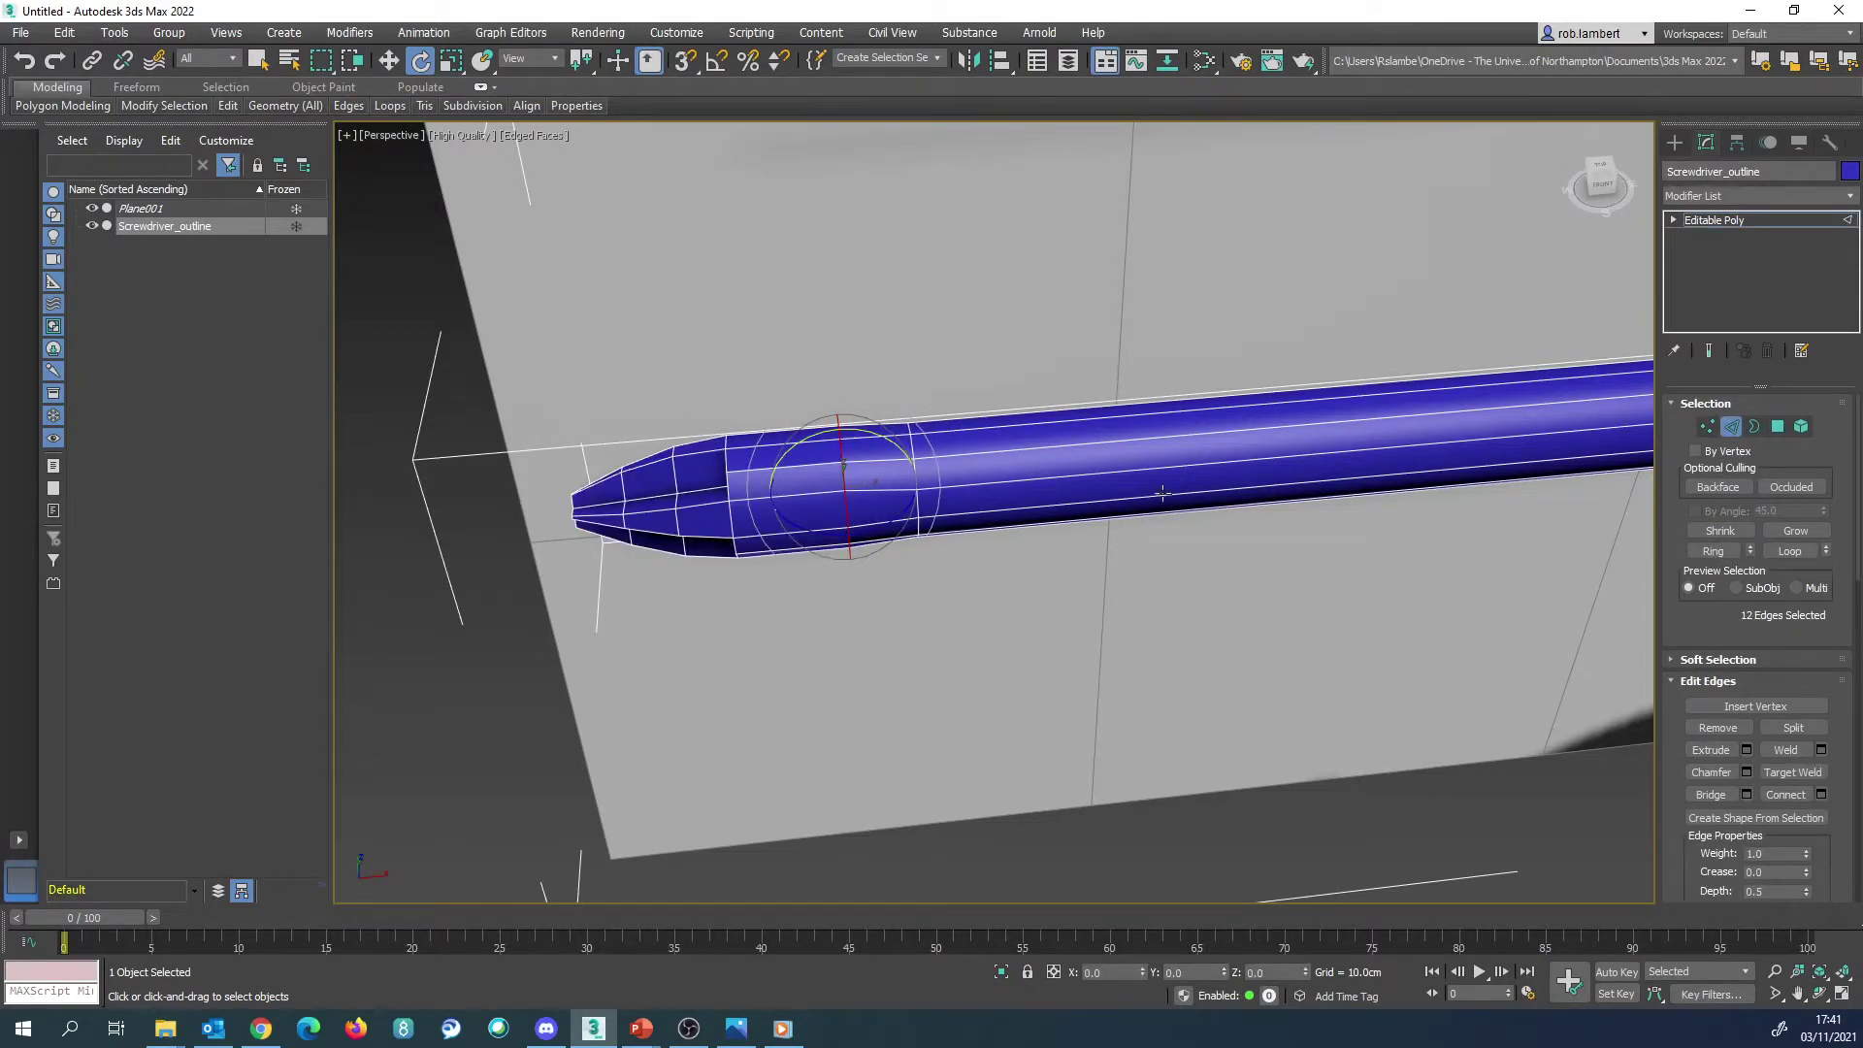
mouse_move(393, 107)
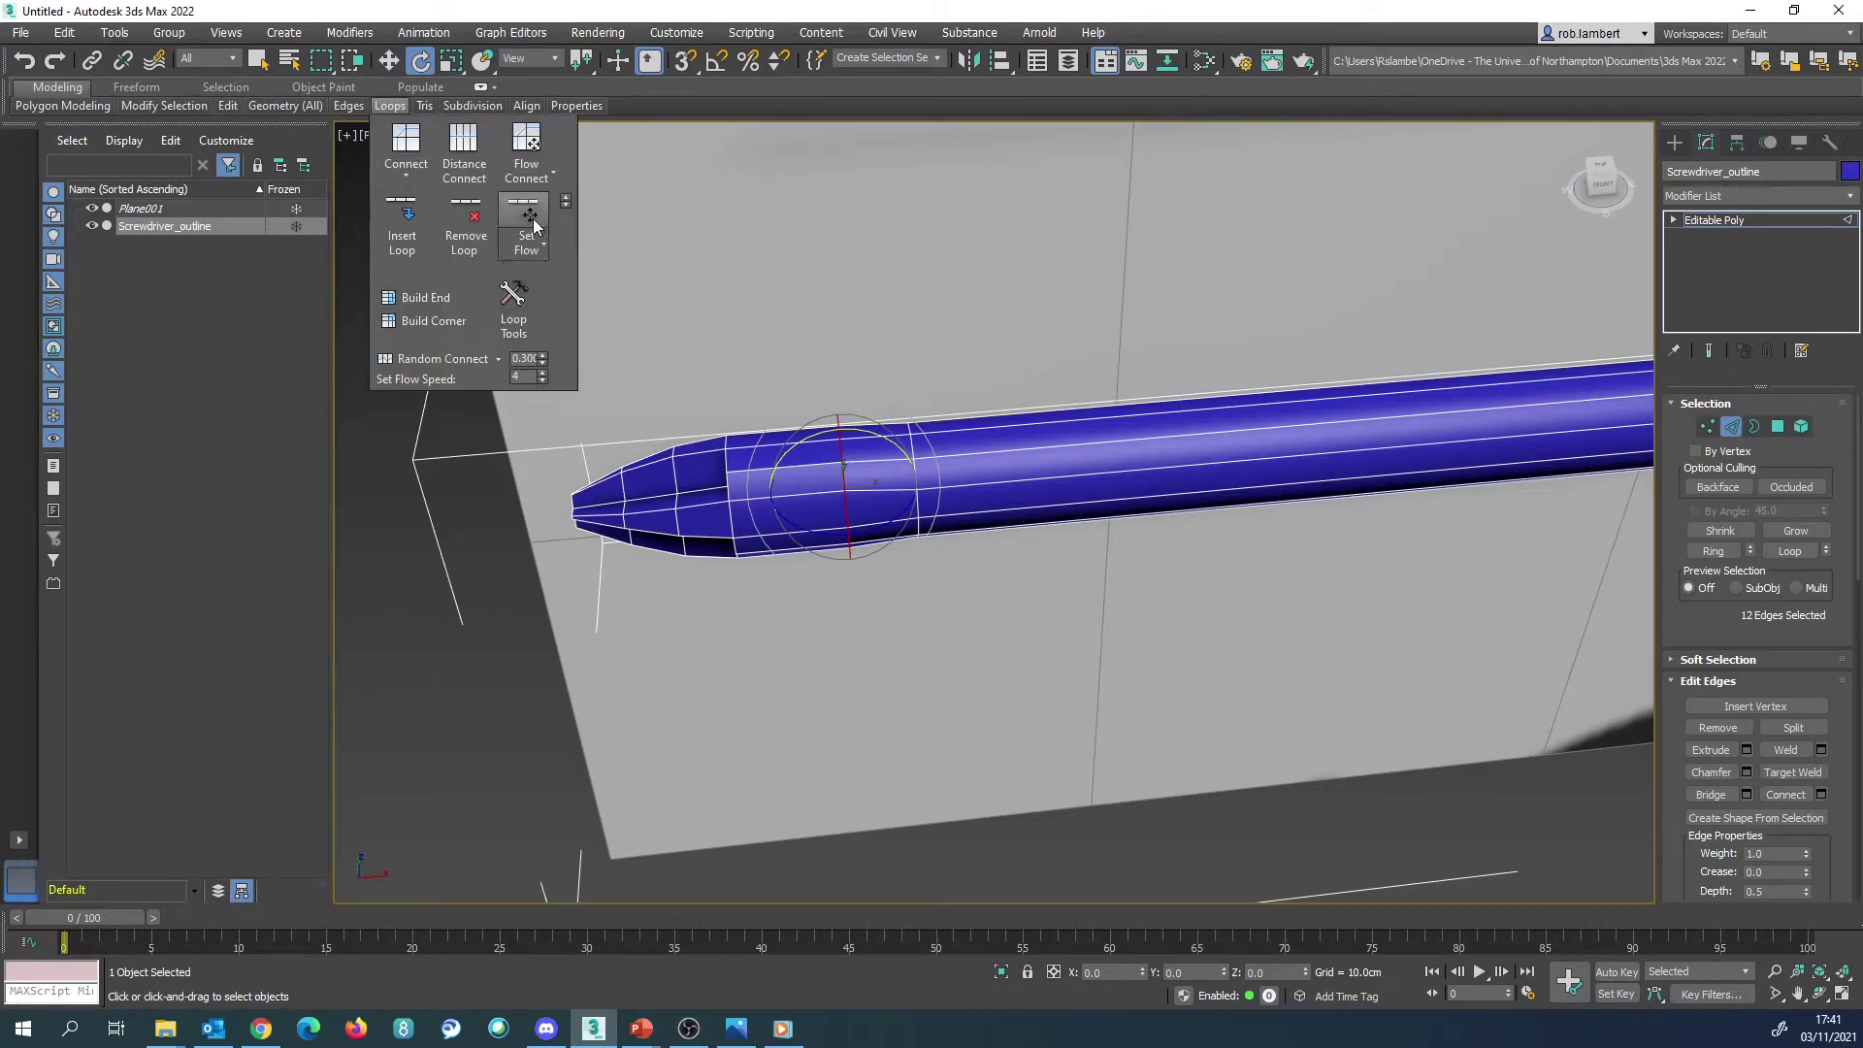
click(533, 218)
alt+middle_drag(947, 404, 899, 558)
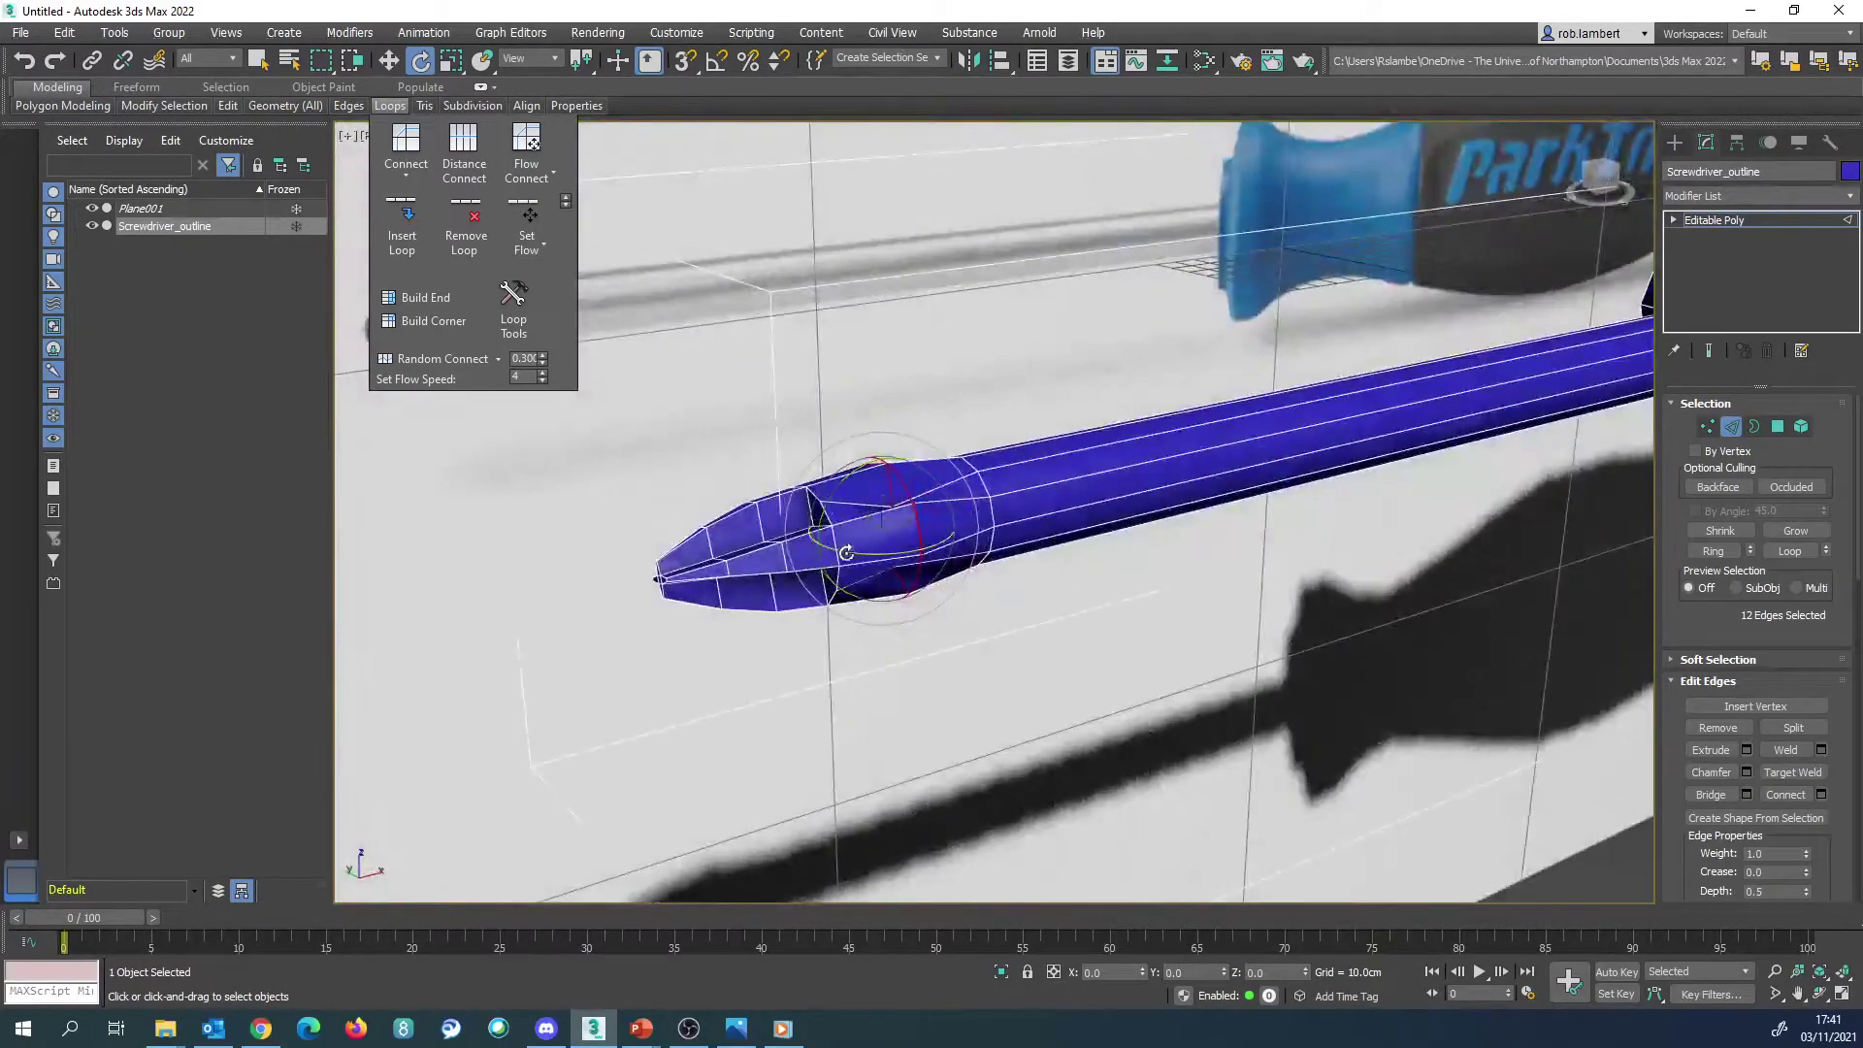
drag(899, 558, 908, 528)
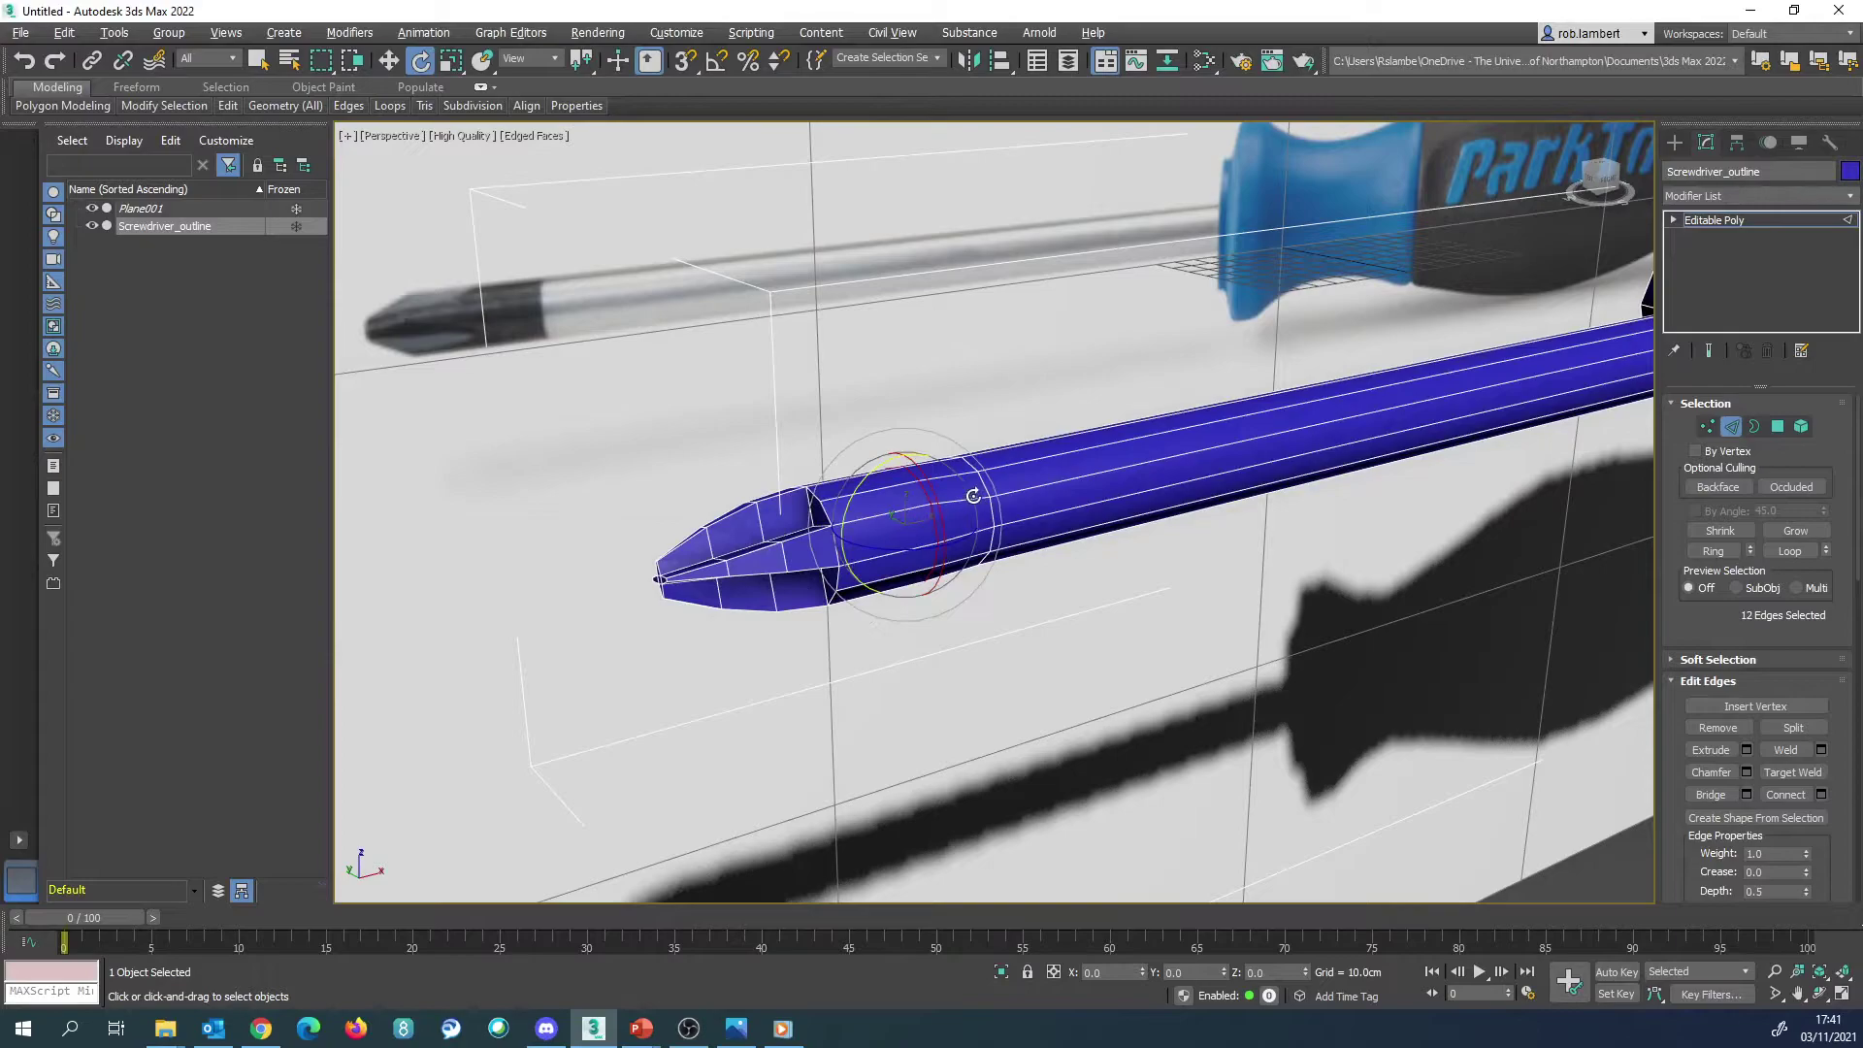
Step: Scale all polygons of the head down slightly so it blends with the shaft's thickness, and clear the selection
alt+middle_drag(973, 496, 992, 460)
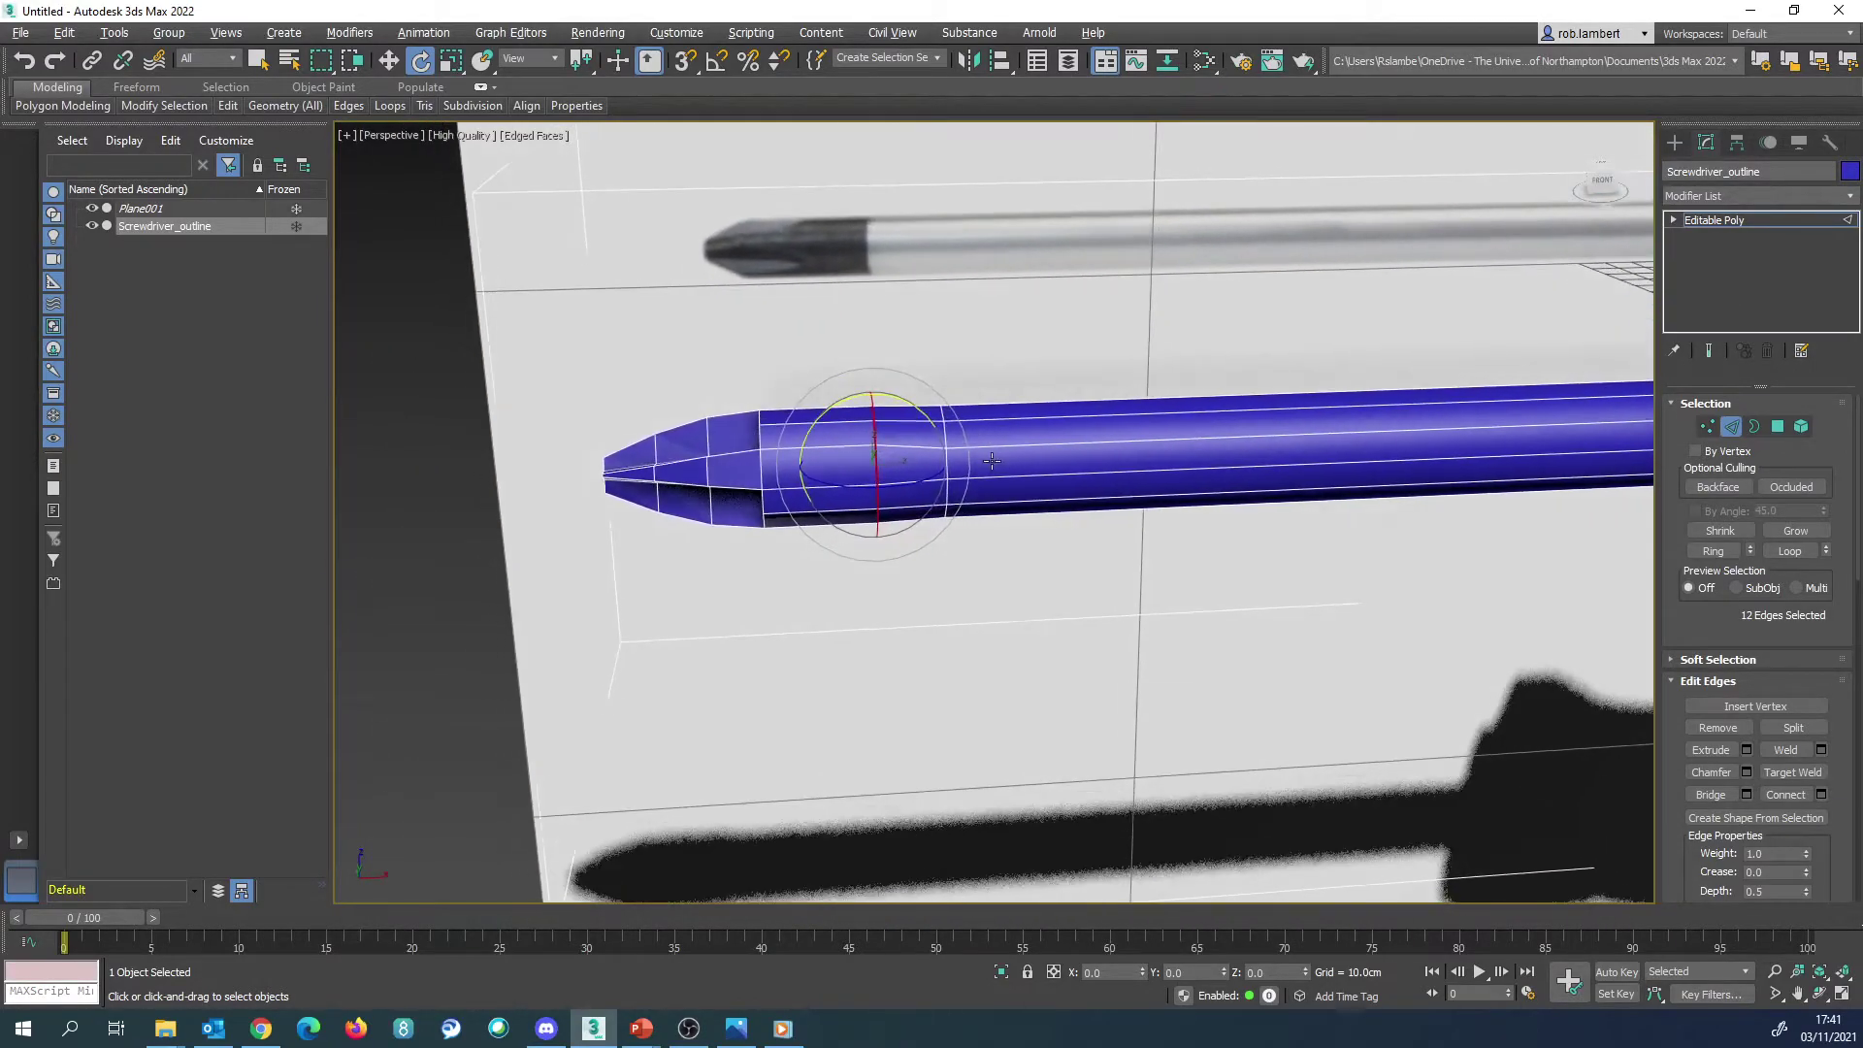
click(1778, 426)
key(r)
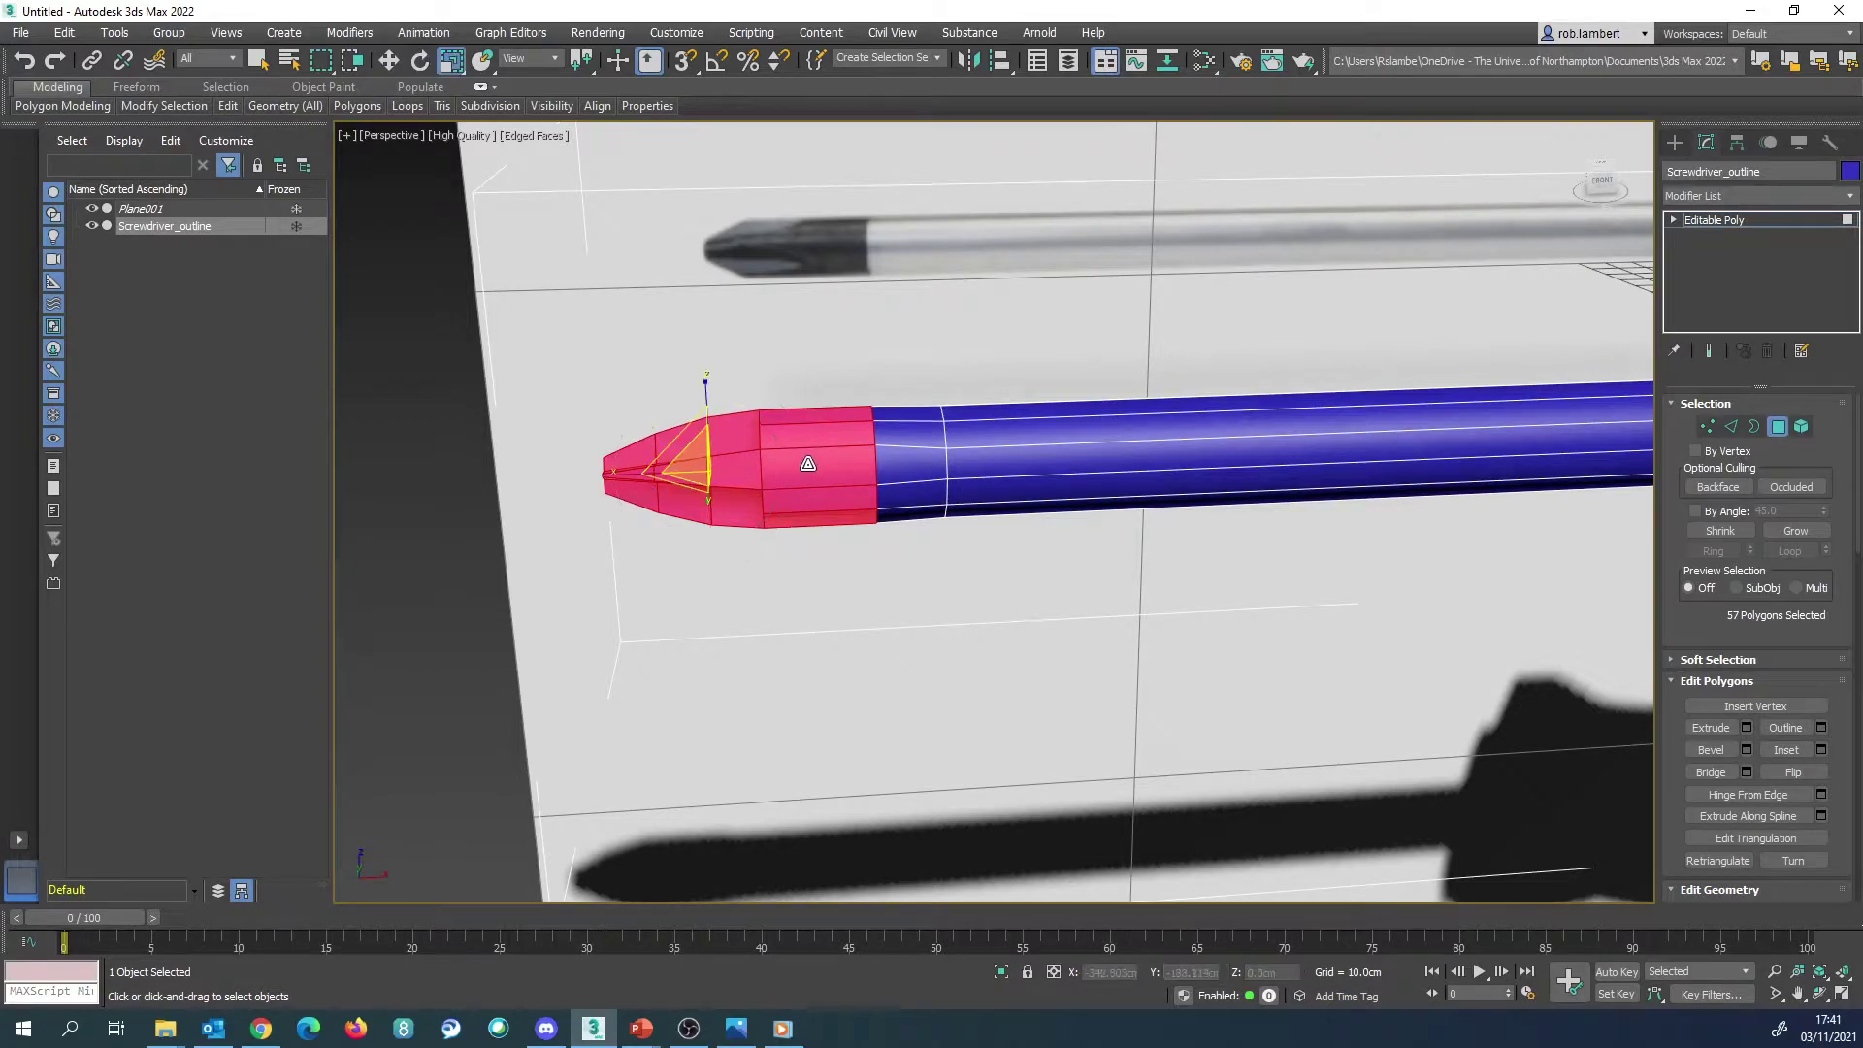
alt+middle_drag(778, 477, 760, 469)
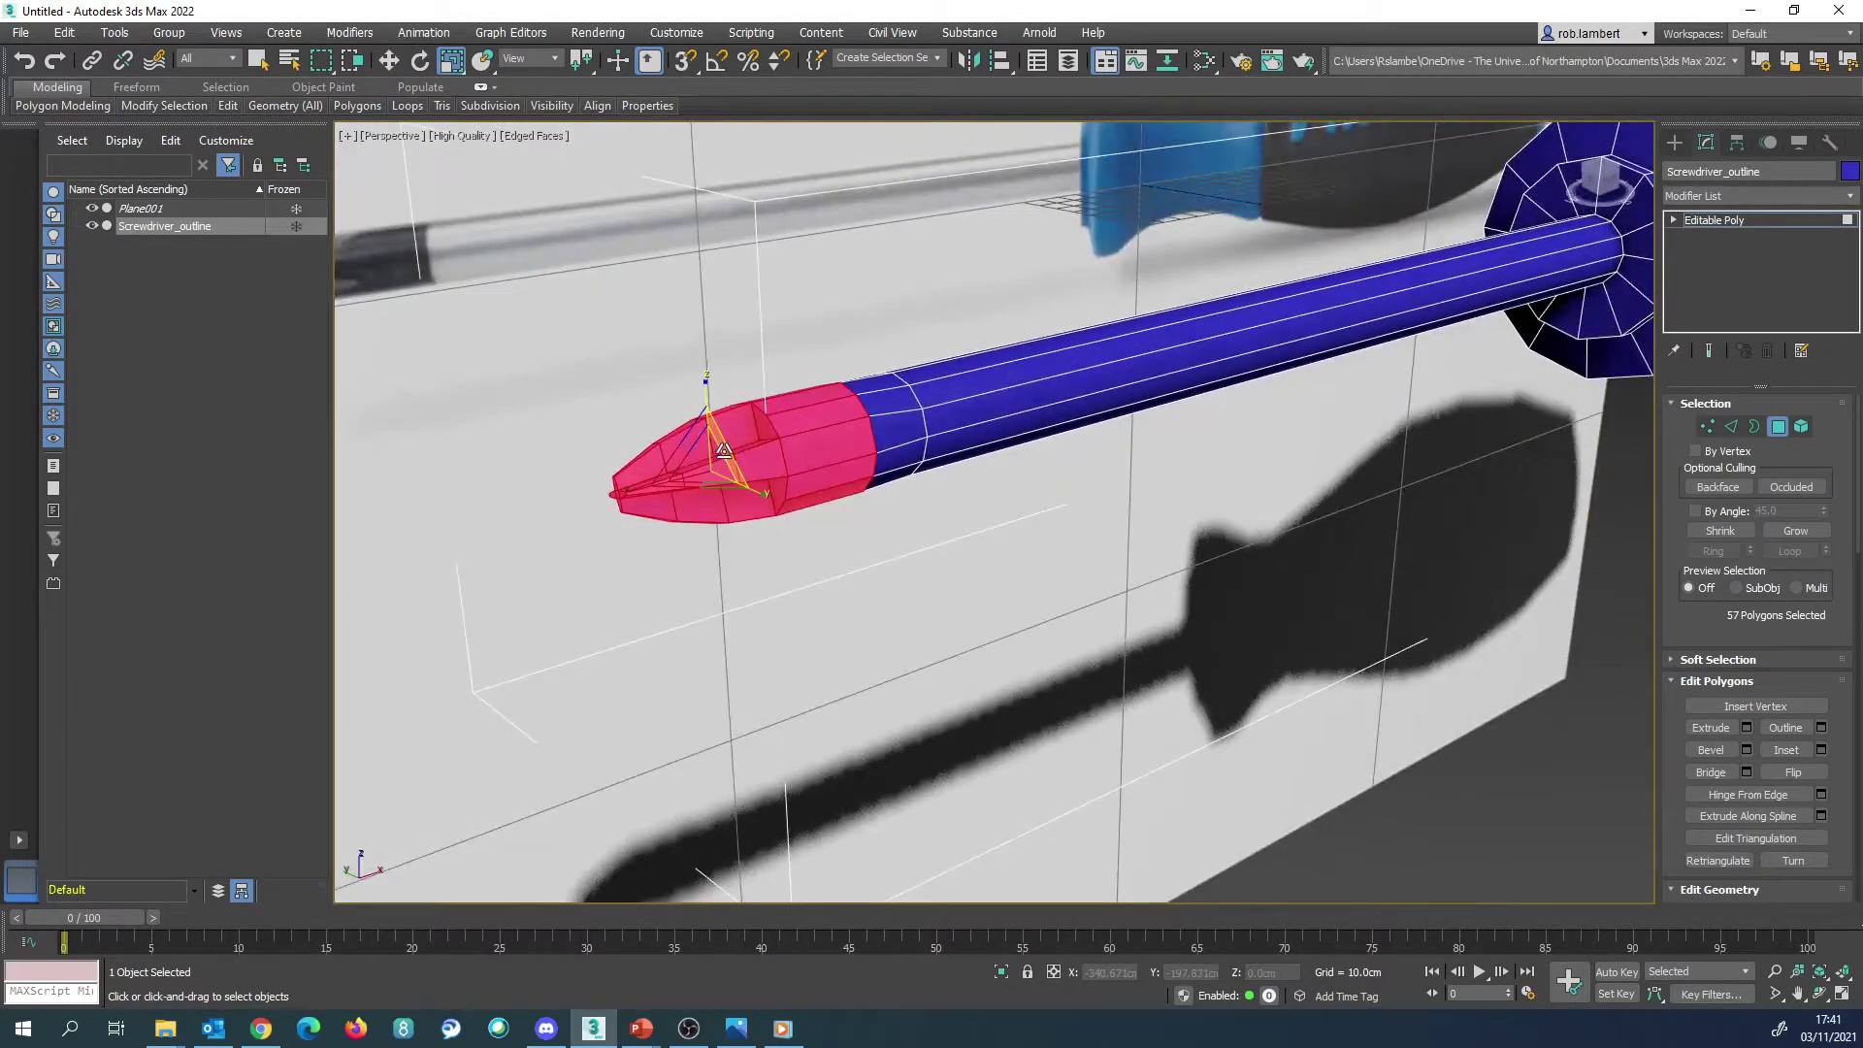
drag(723, 449, 720, 451)
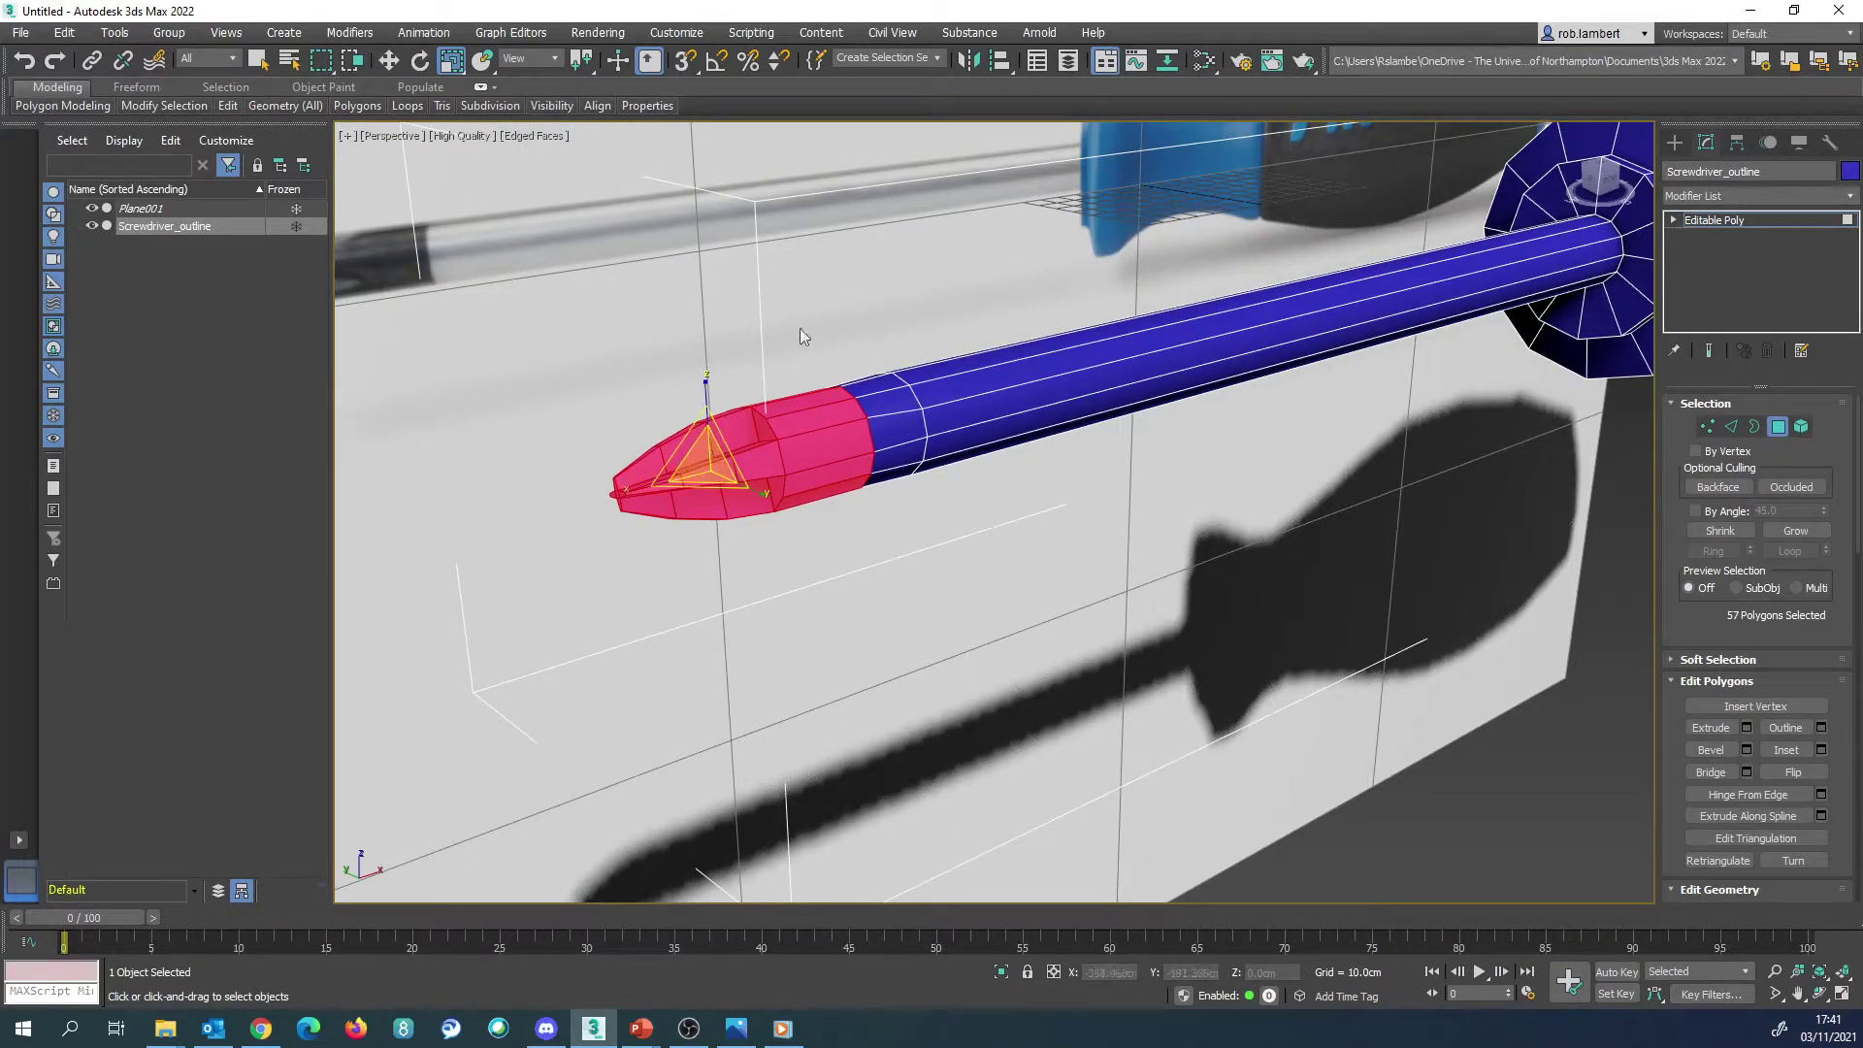
click(847, 271)
Step: Try to apply Set Flow to the edge loop where the bridged section meets the shaft
alt+middle_drag(888, 311, 791, 439)
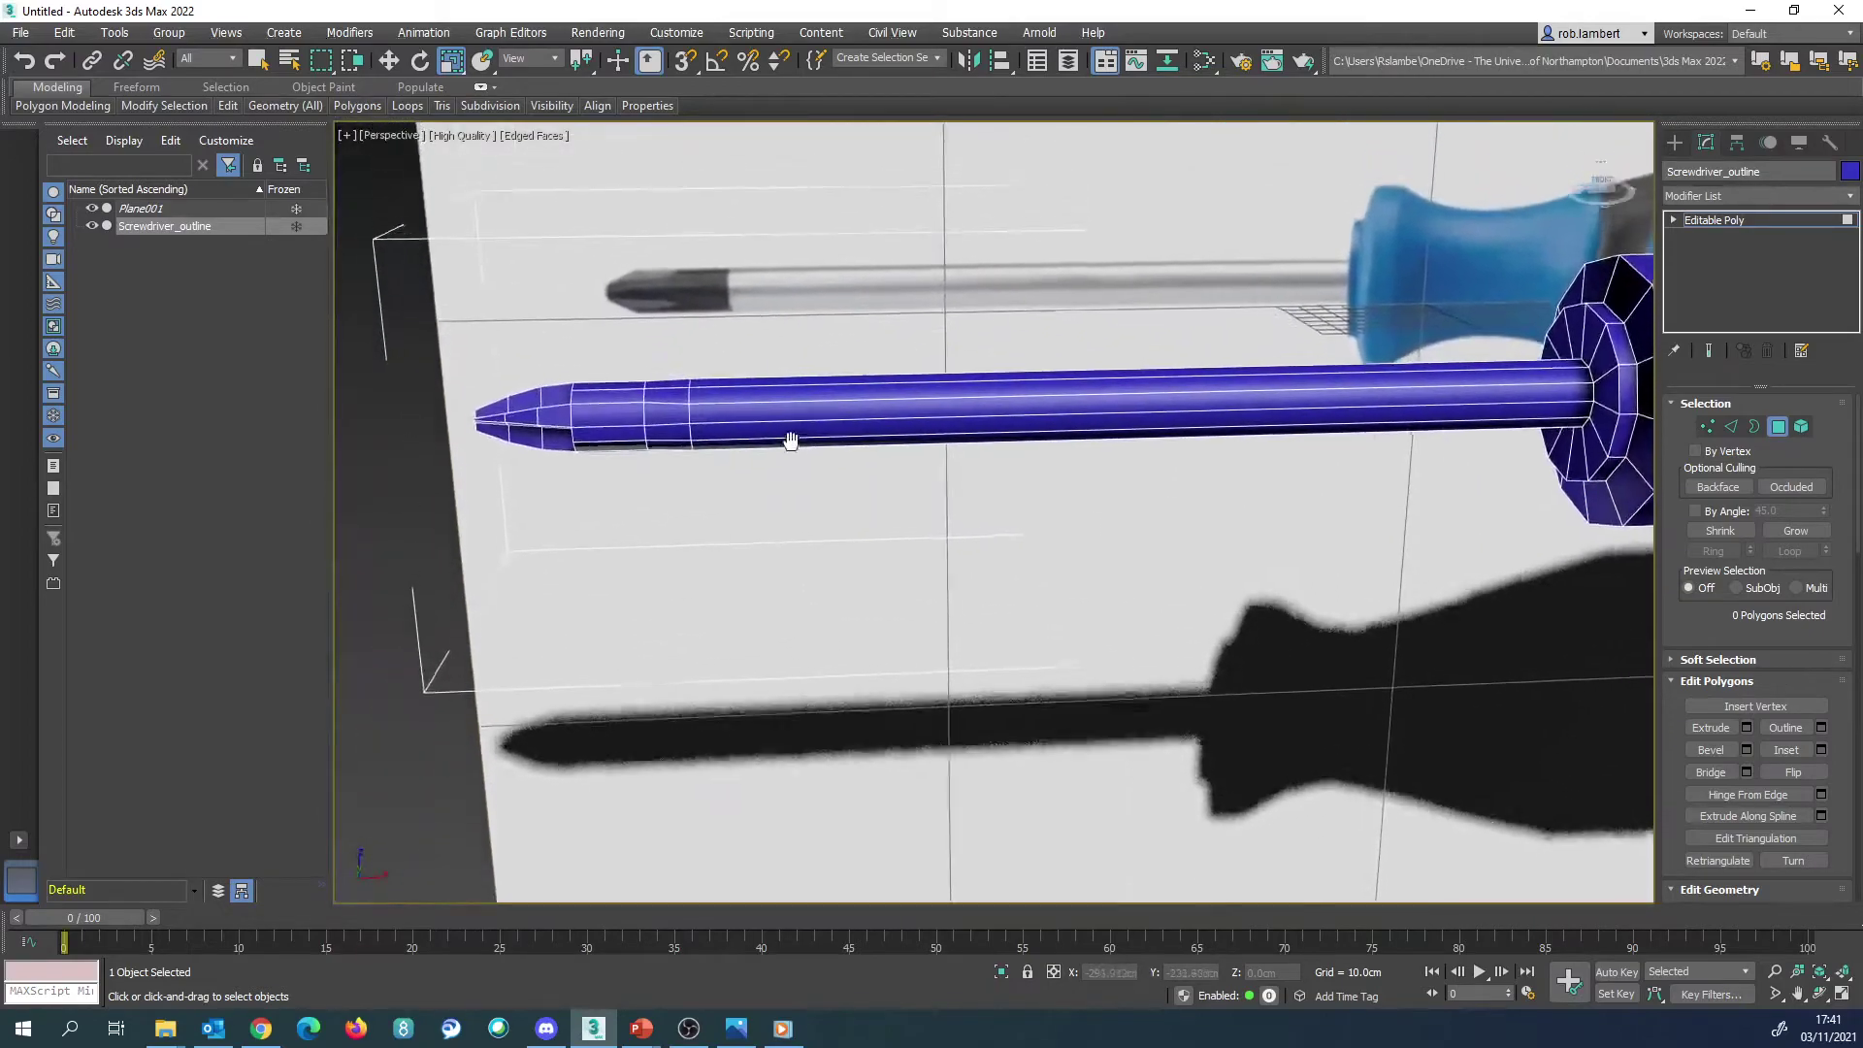
click(1732, 426)
double_click(644, 417)
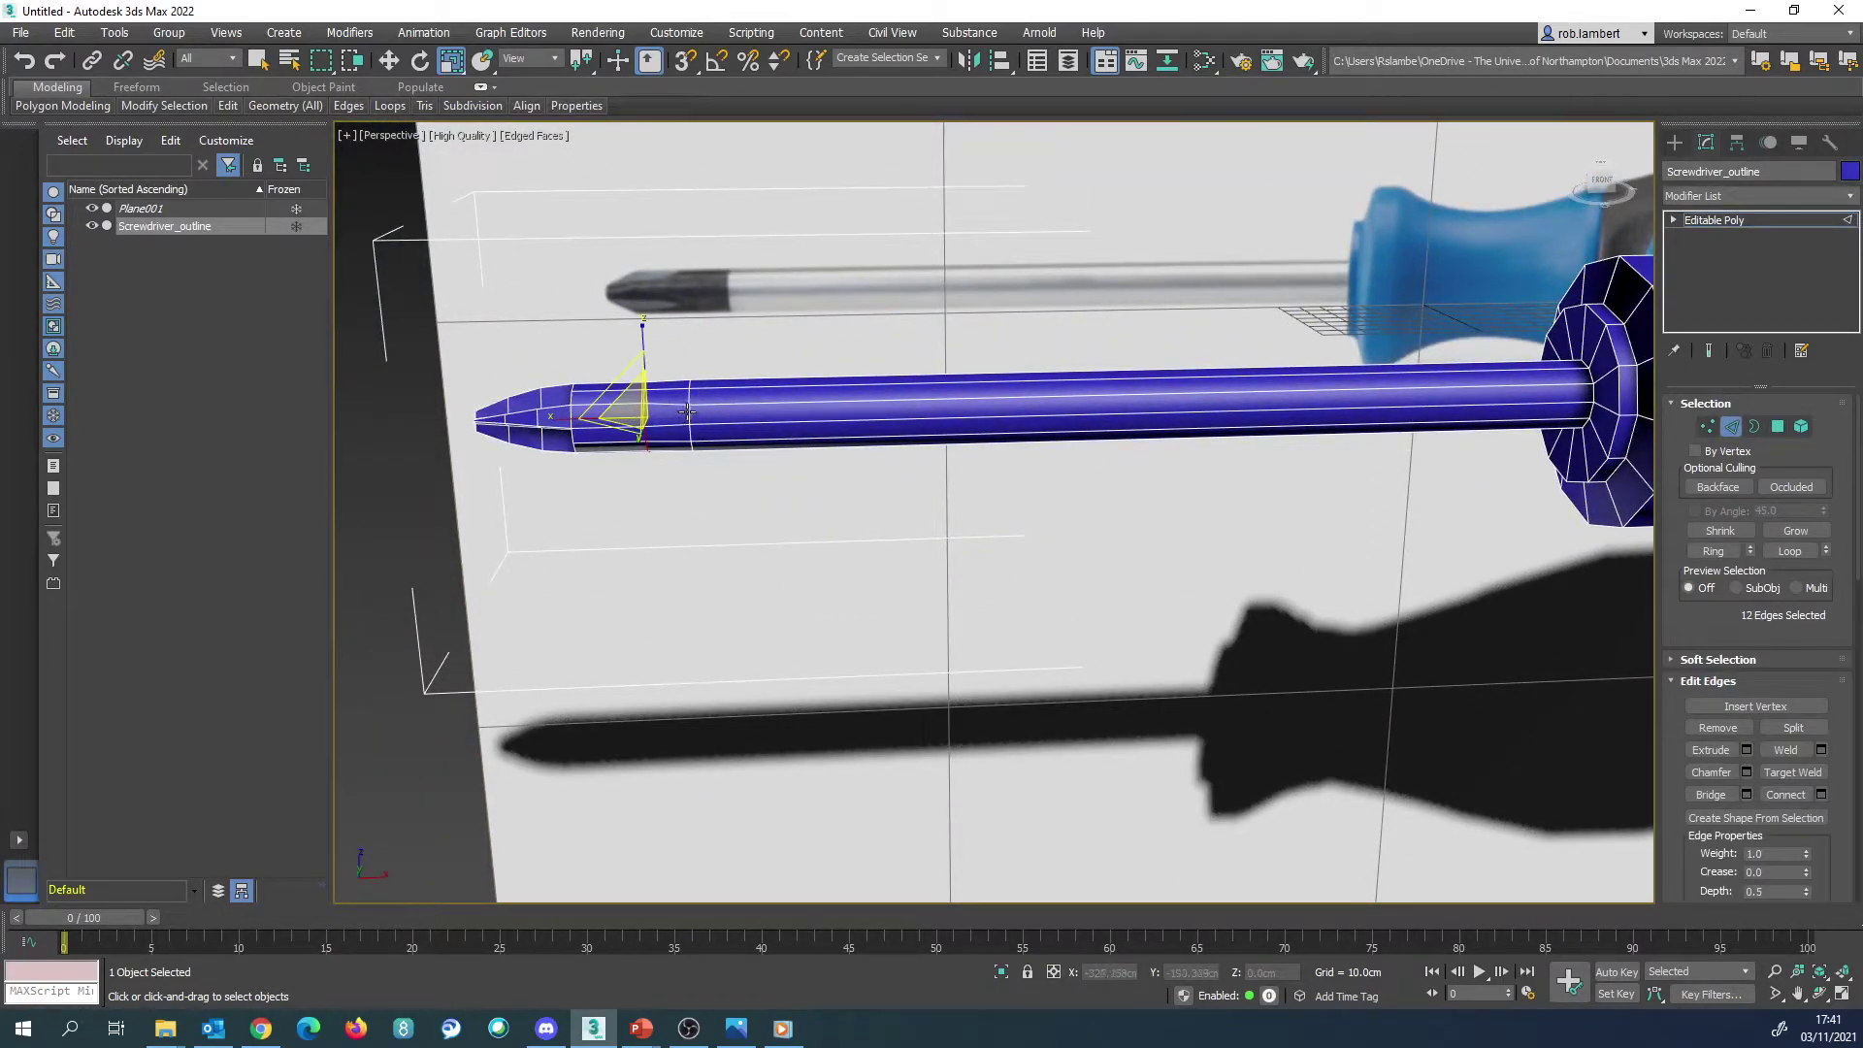
double_click(687, 412)
middle_drag(687, 417, 745, 469)
mouse_move(388, 105)
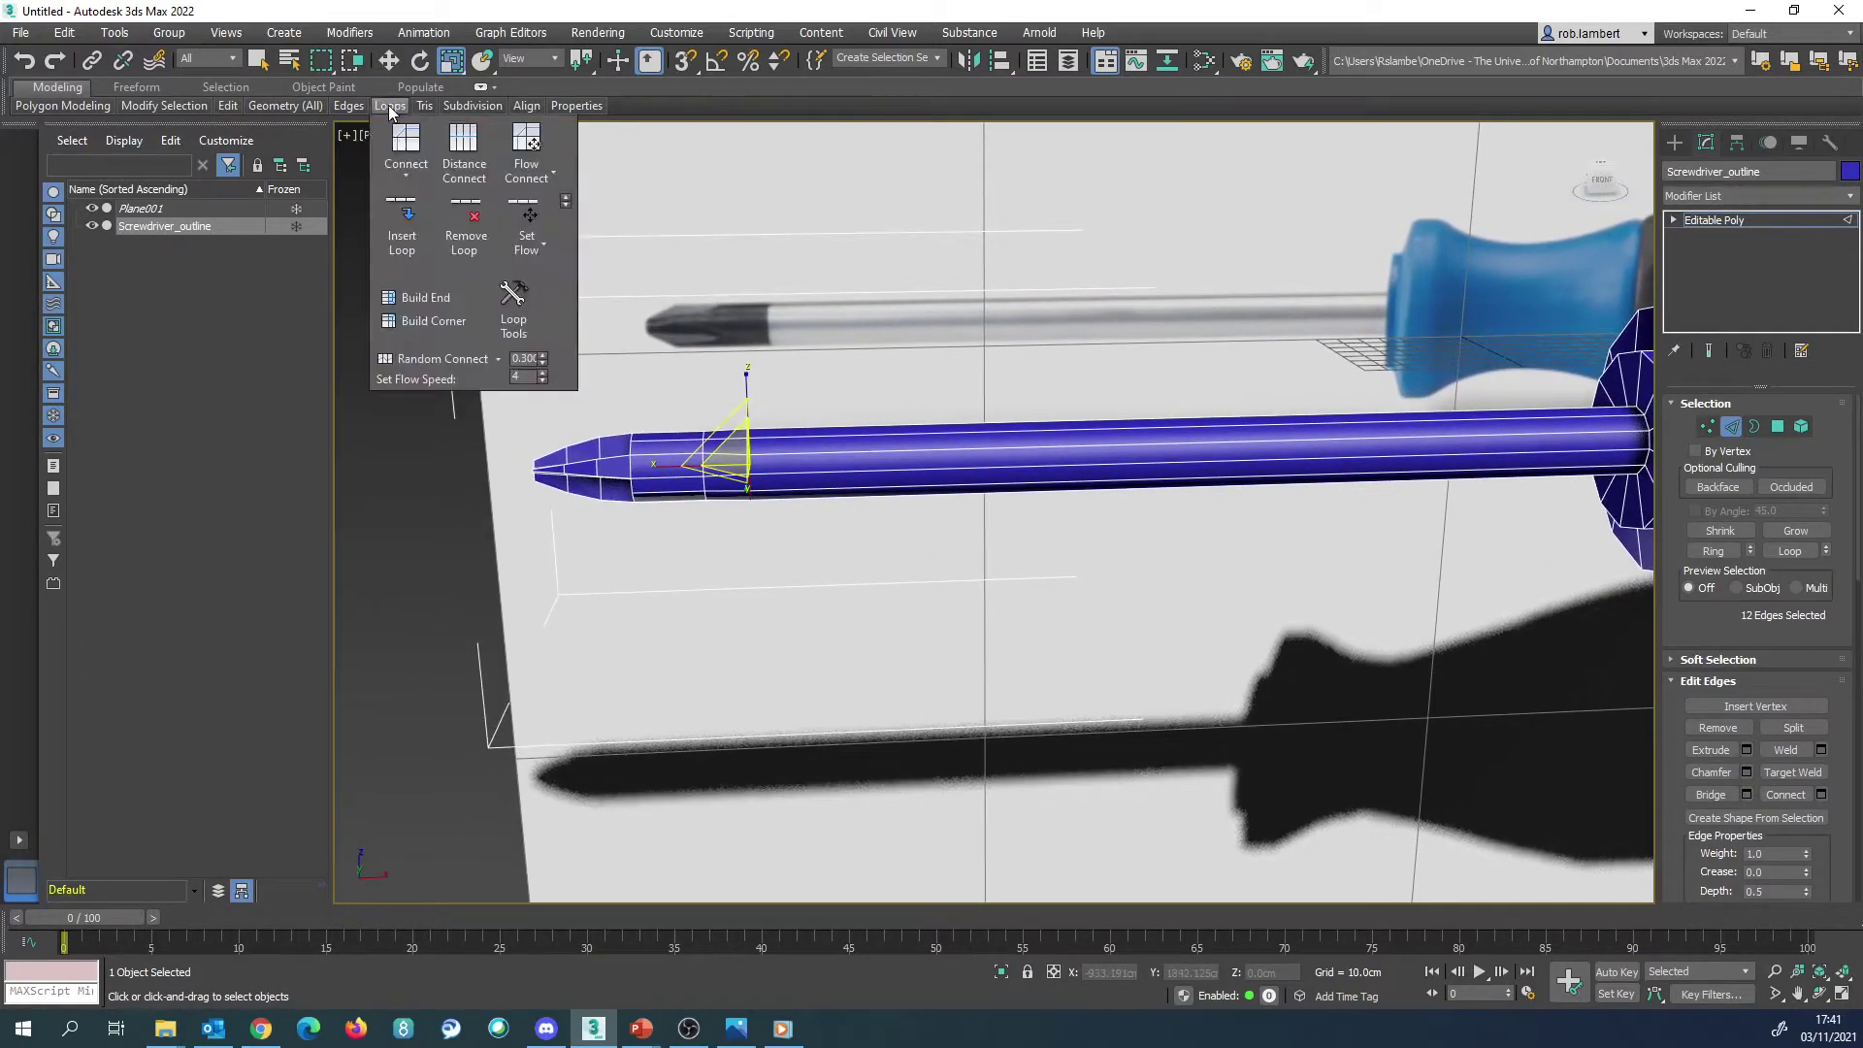
drag(700, 493, 1223, 490)
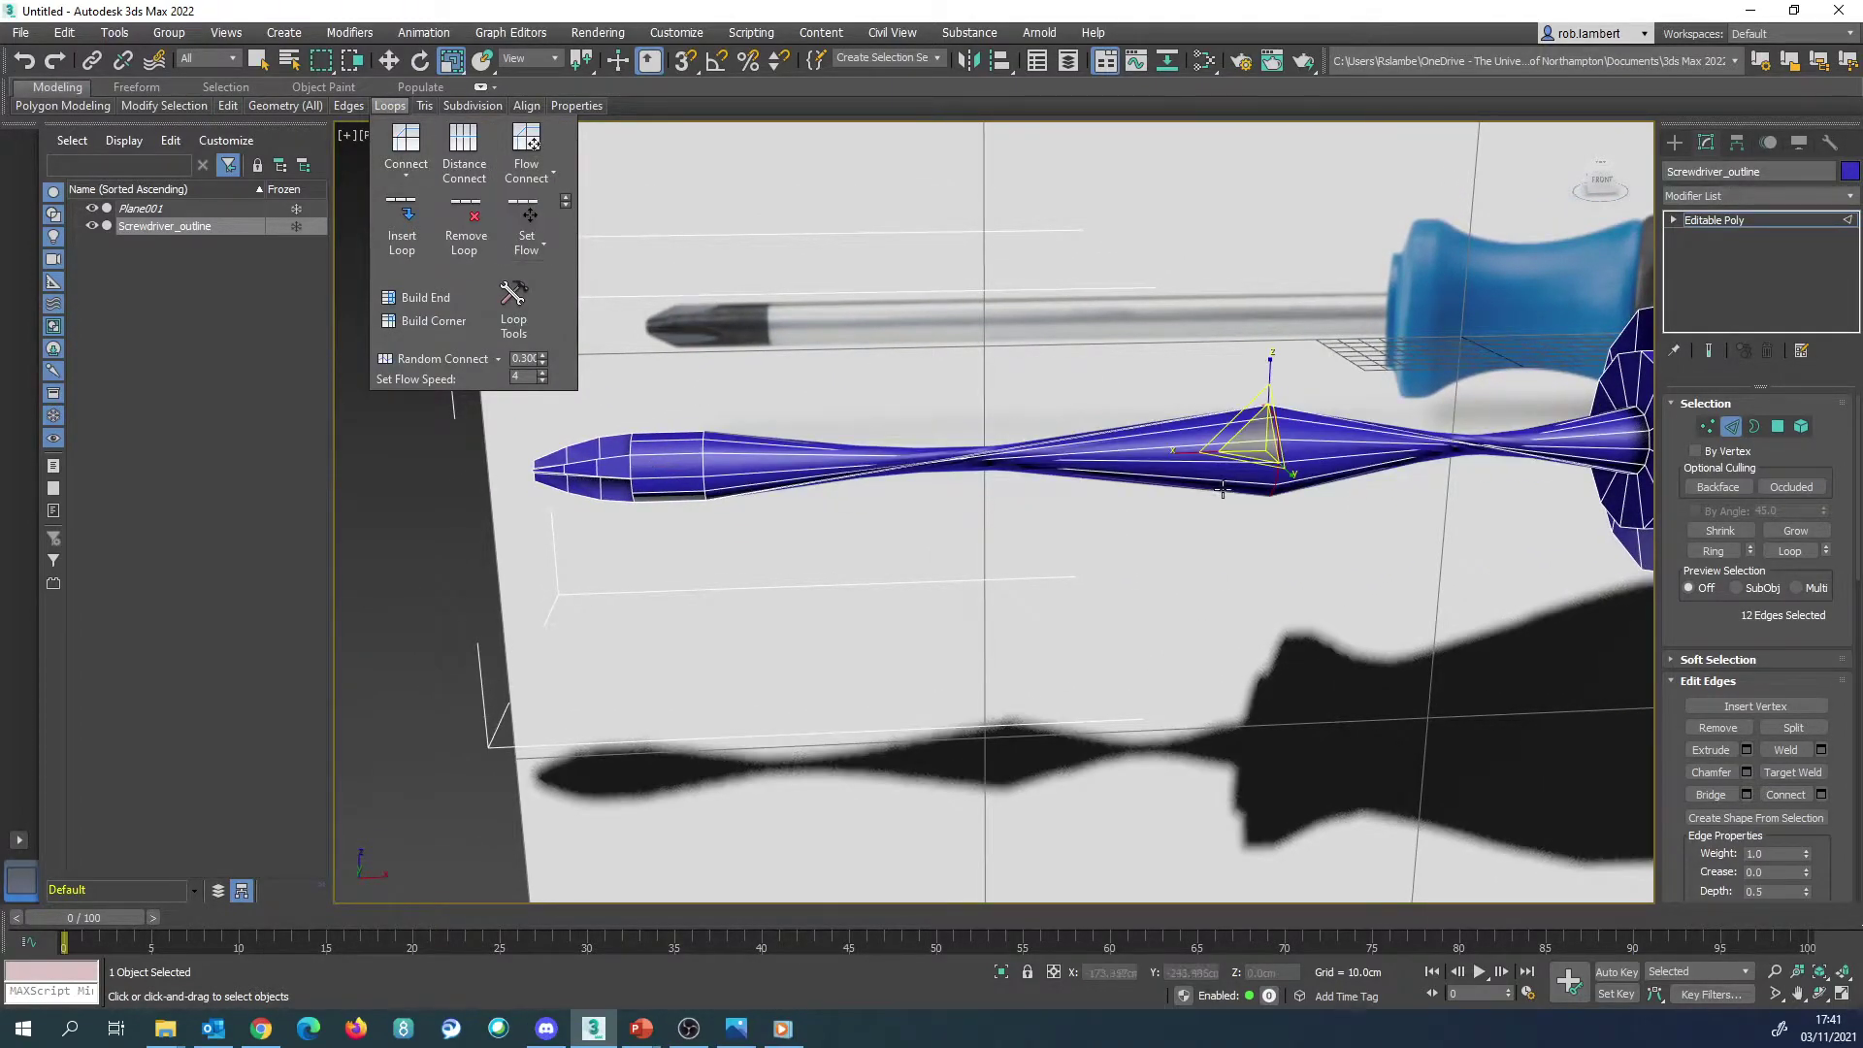
middle_drag(1279, 455, 1253, 455)
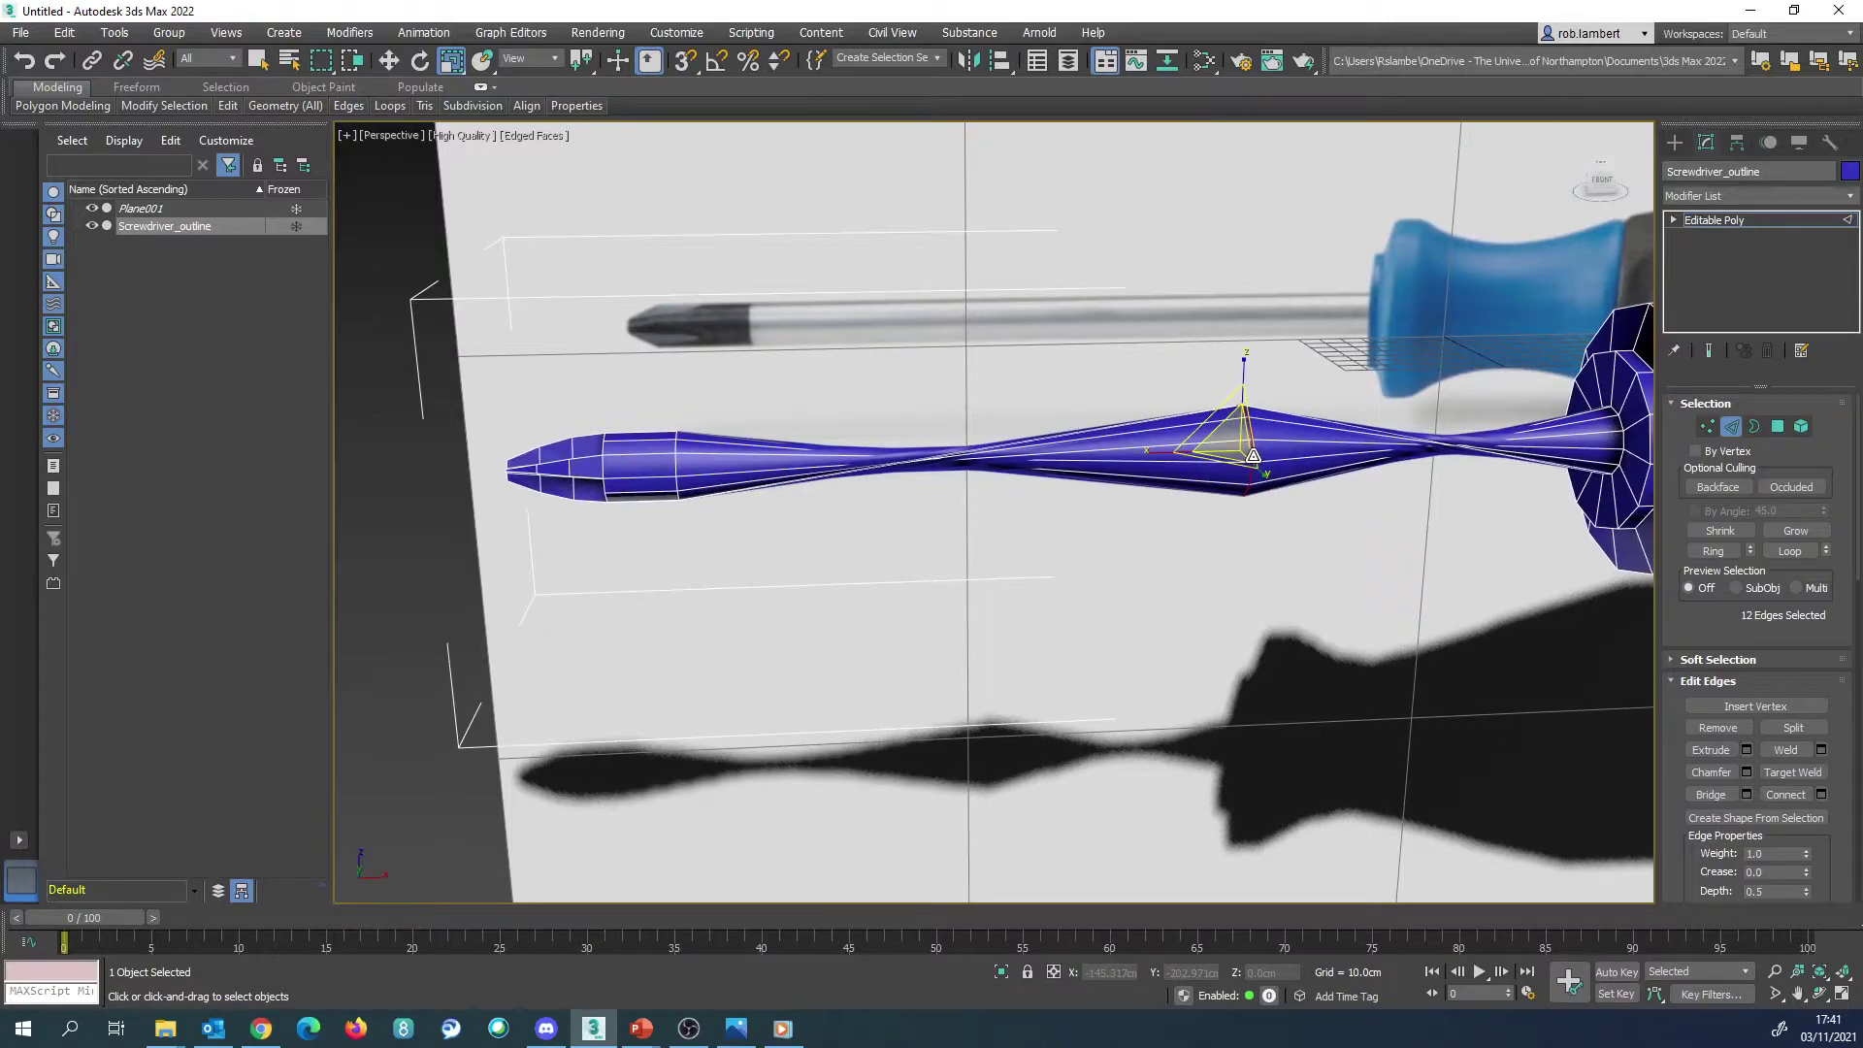
key(ctrl+z)
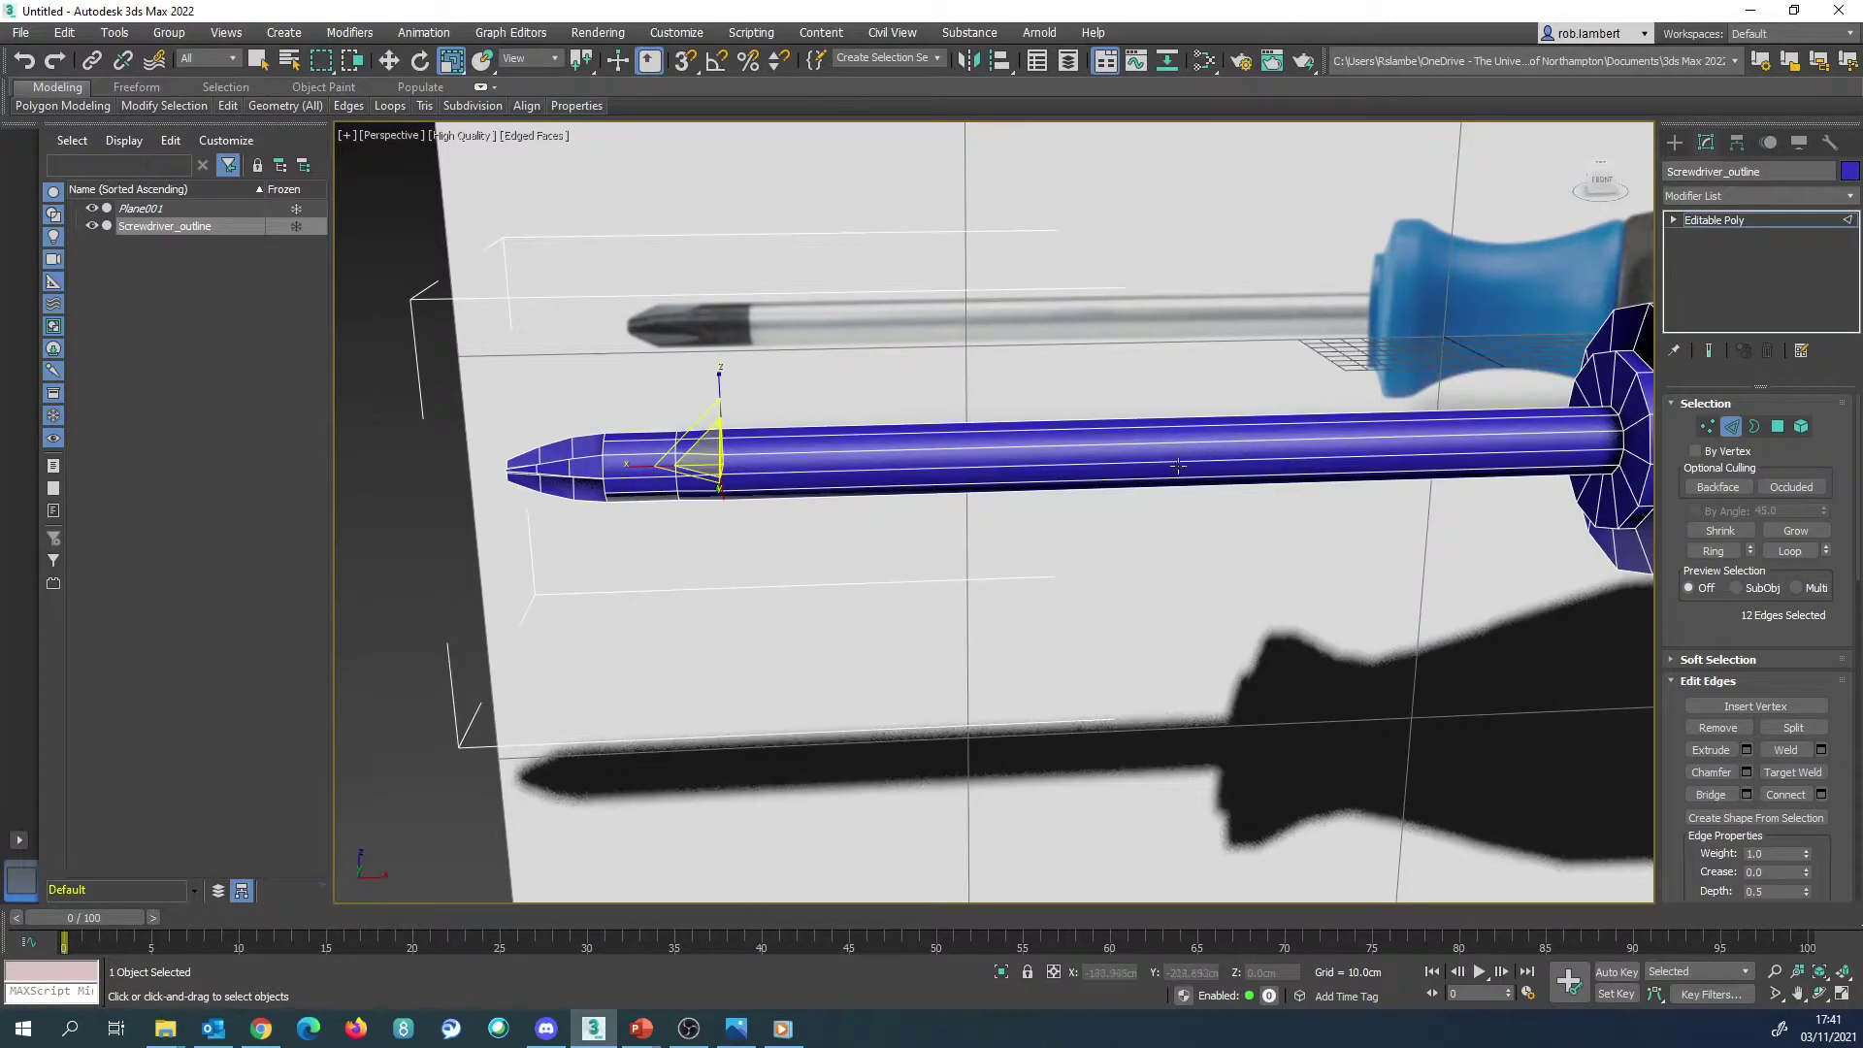
Step: Leave edge editing and add a TurboSmooth modifier to the whole screwdriver
scroll(1178, 466, down, 5)
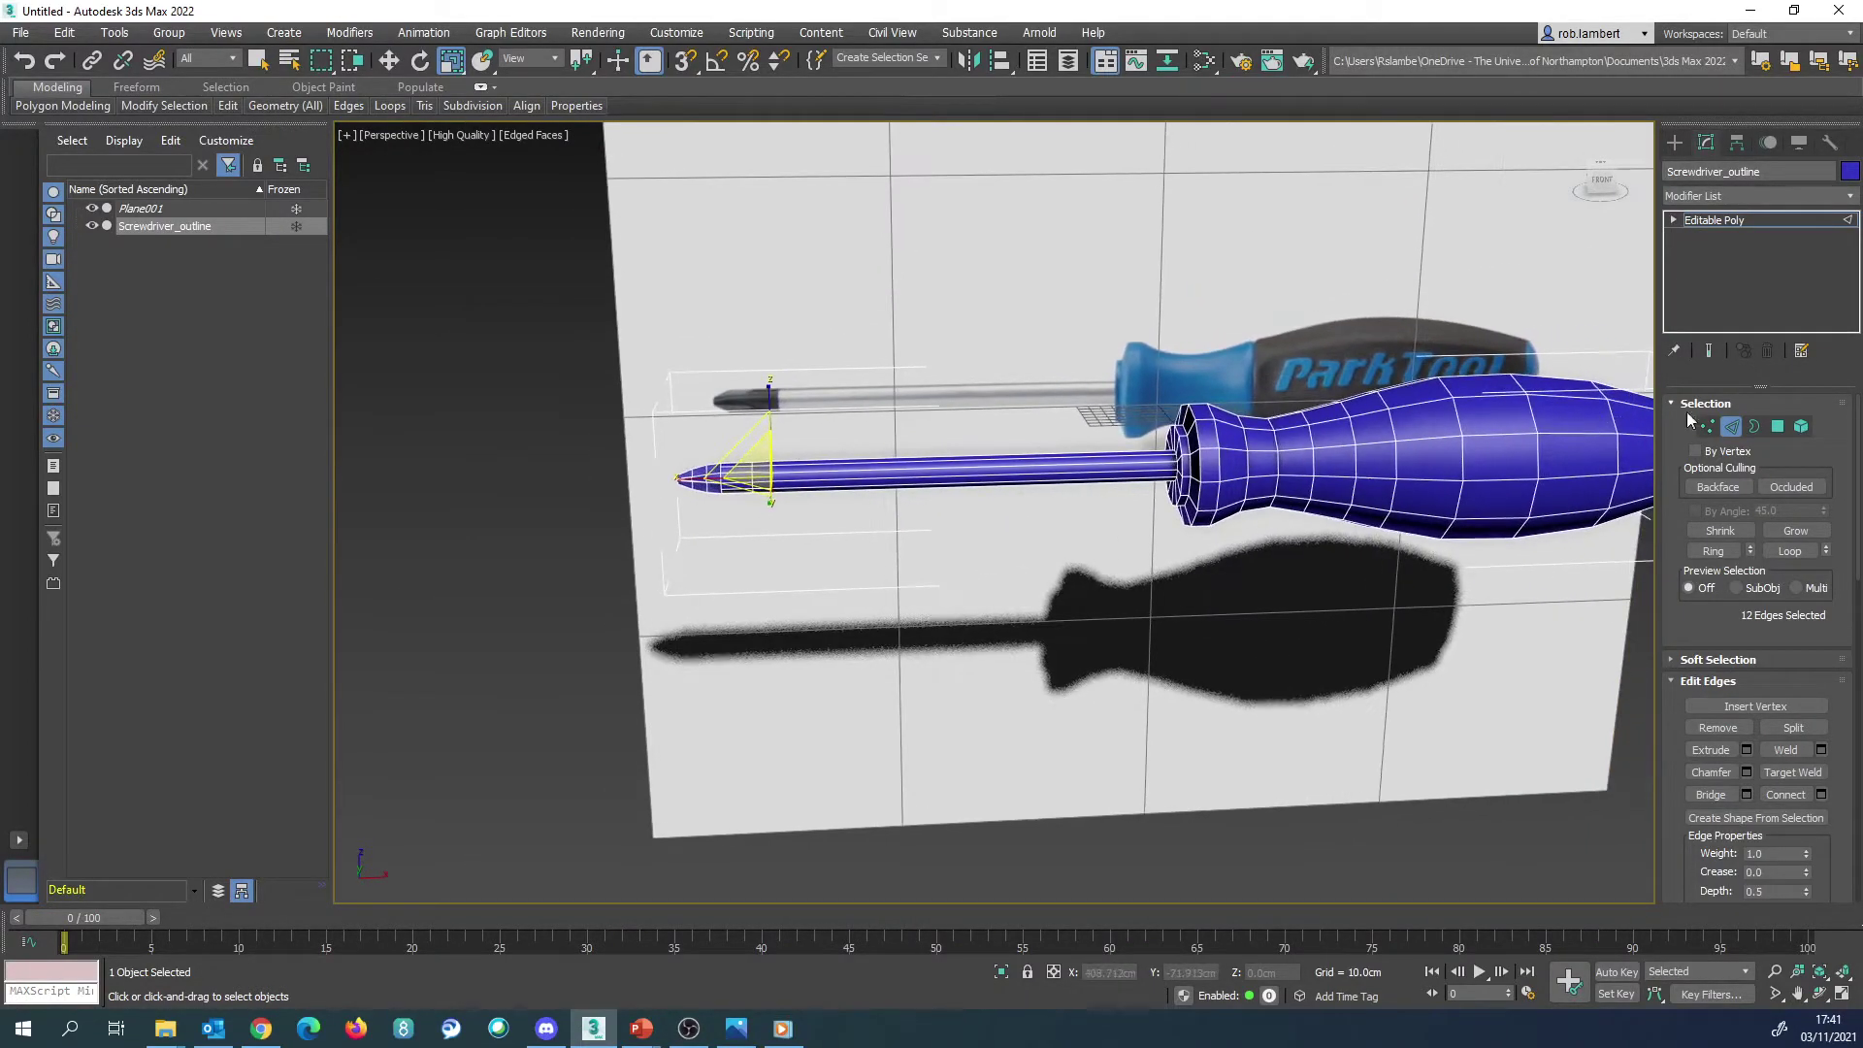
click(1731, 426)
alt+middle_drag(1322, 480, 1053, 478)
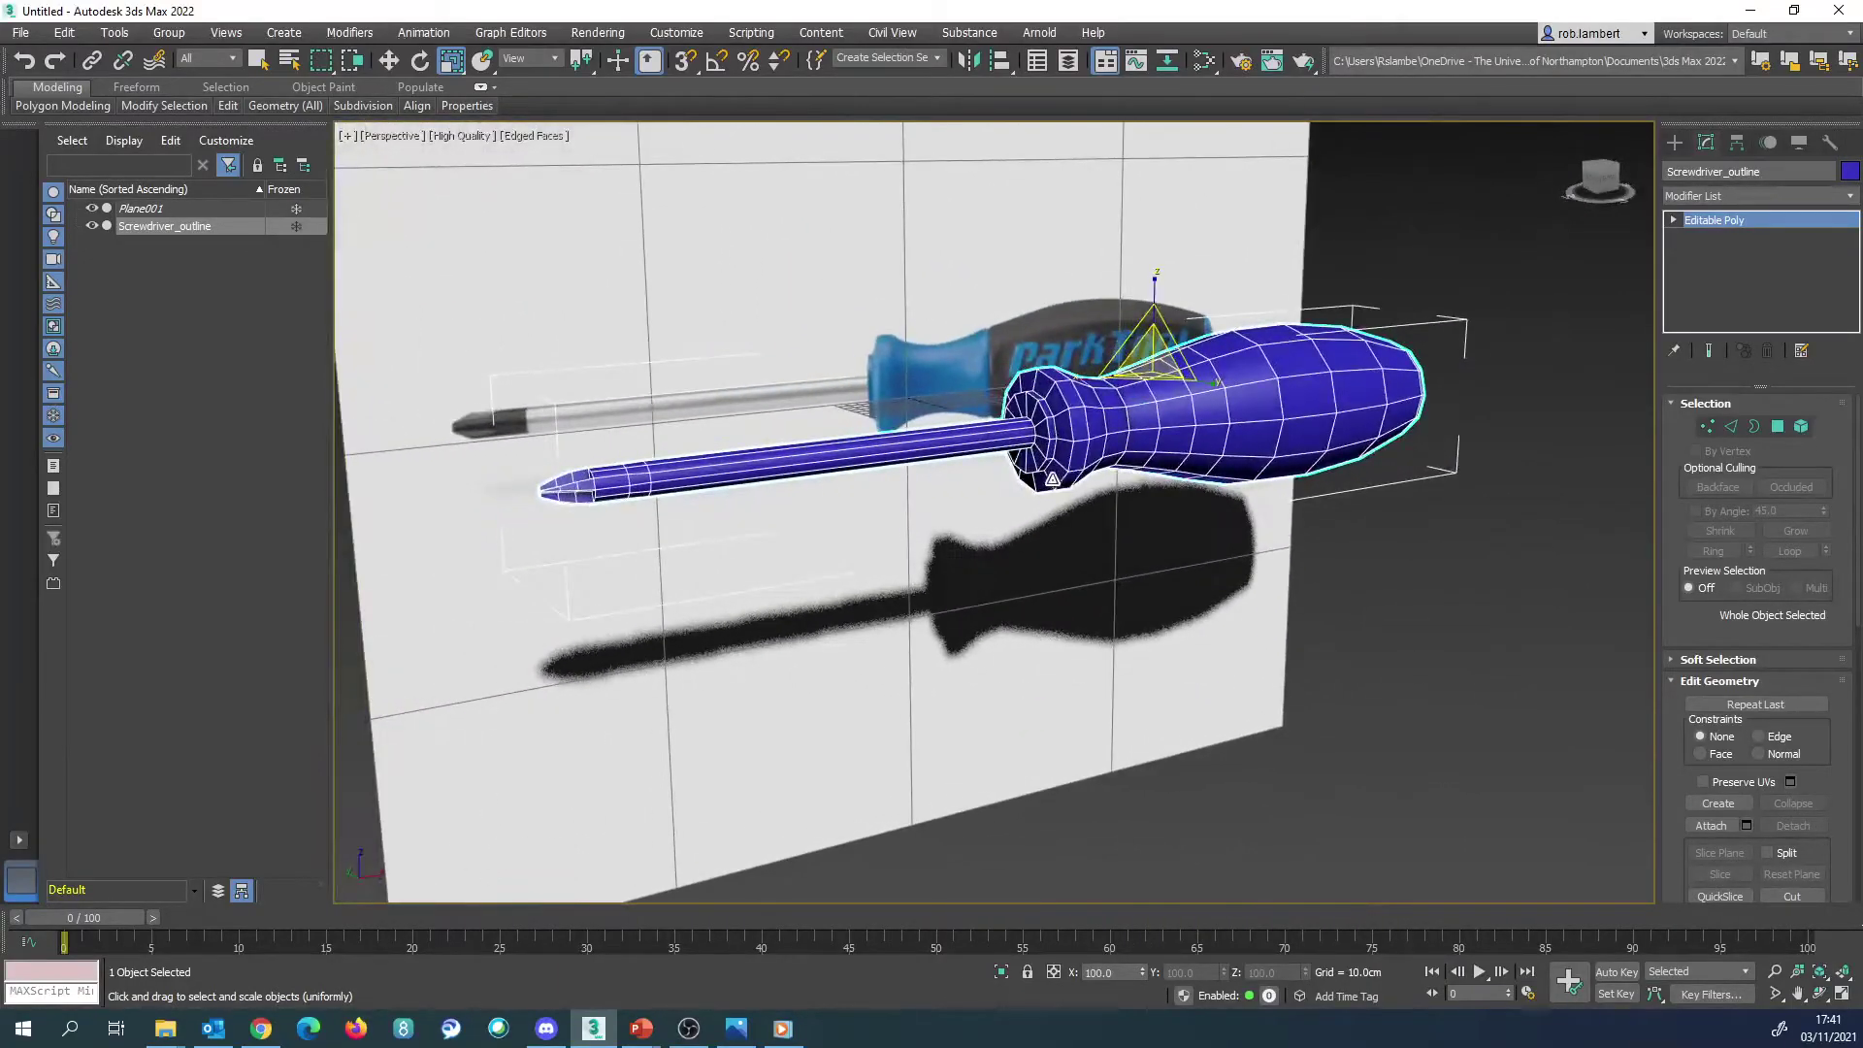
middle_drag(948, 434, 1007, 459)
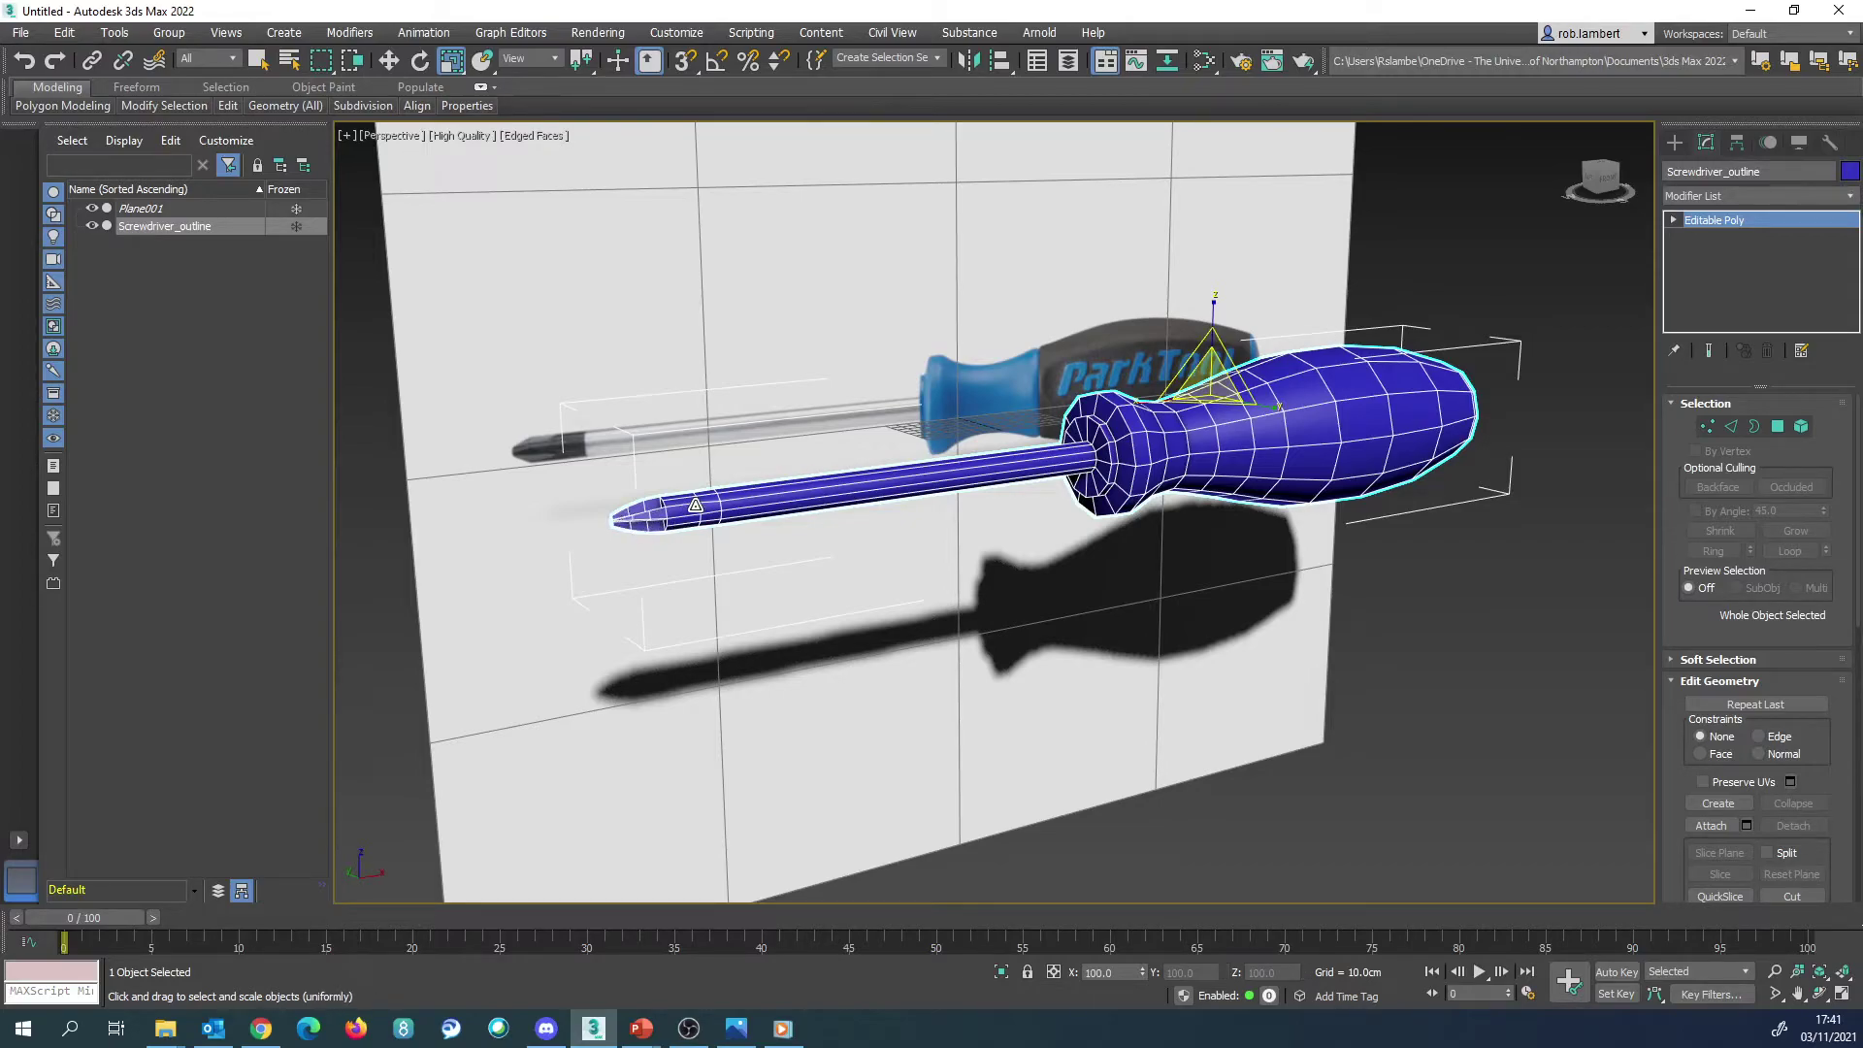
scroll(694, 504, up, 4)
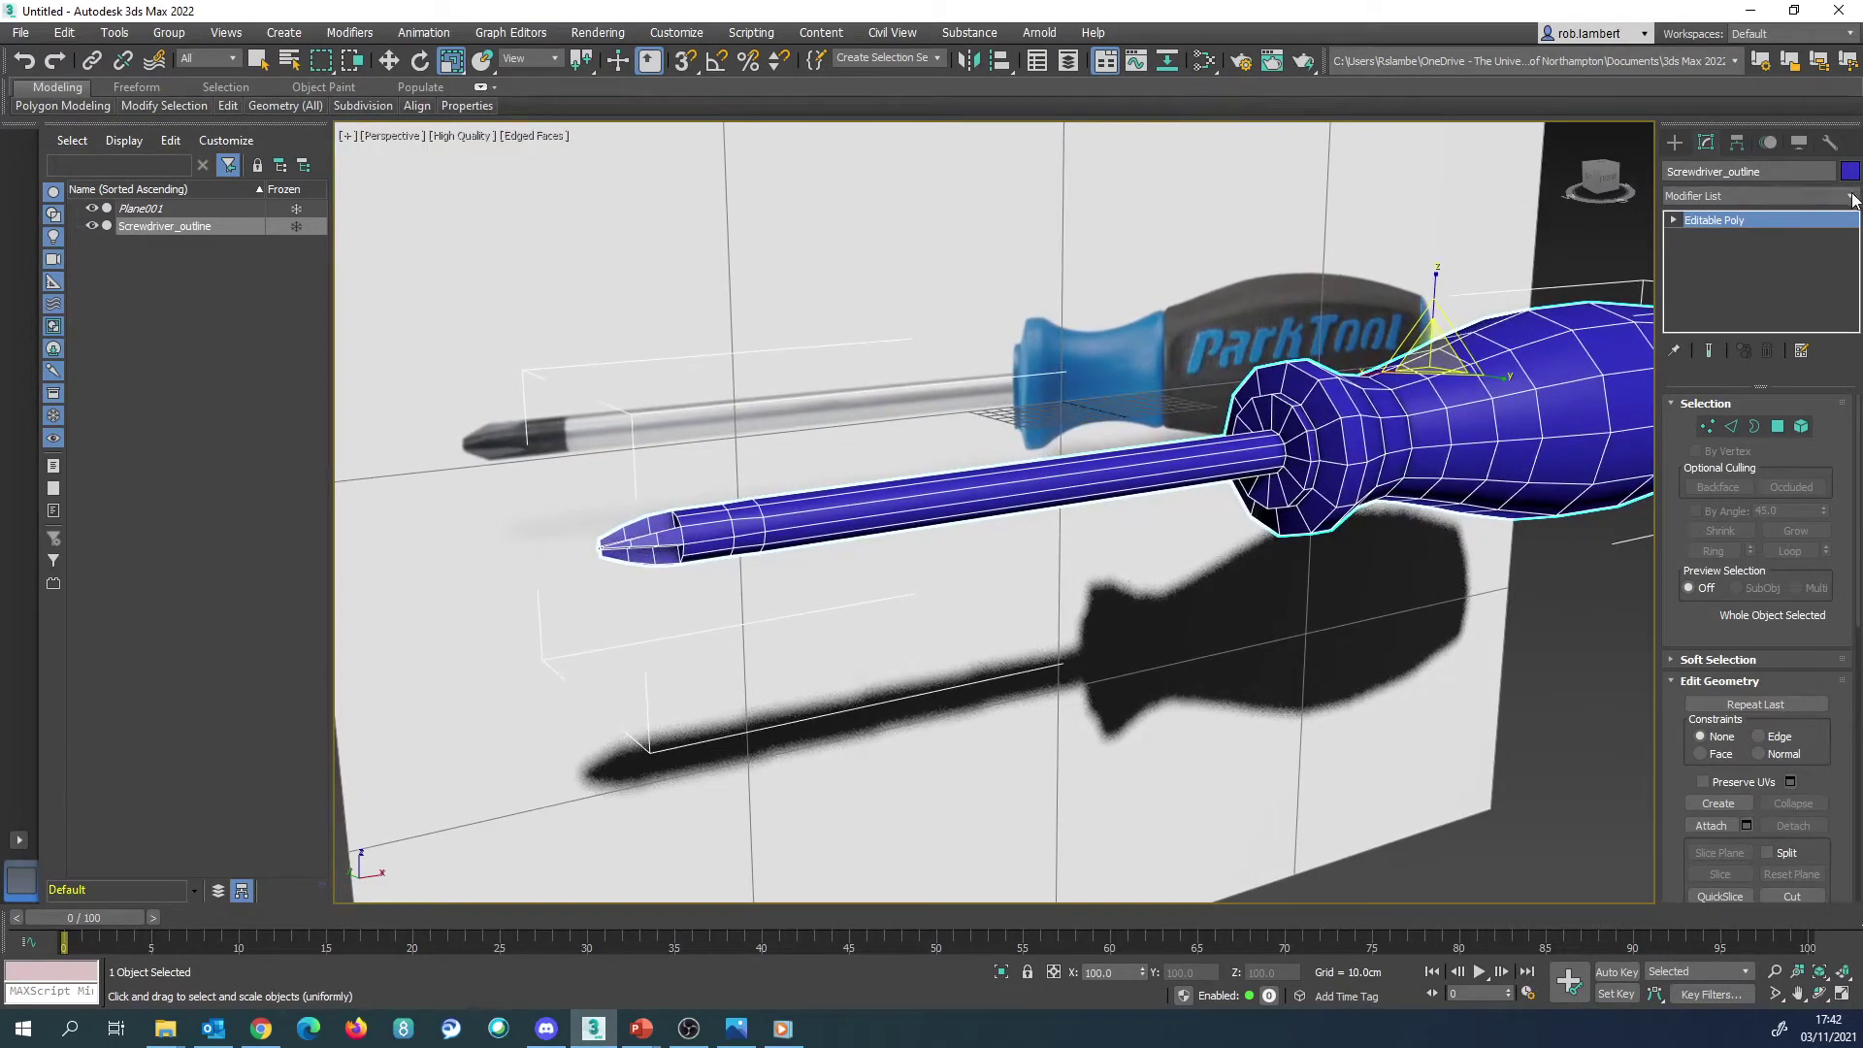
click(1851, 198)
scroll(1714, 737, down, 3)
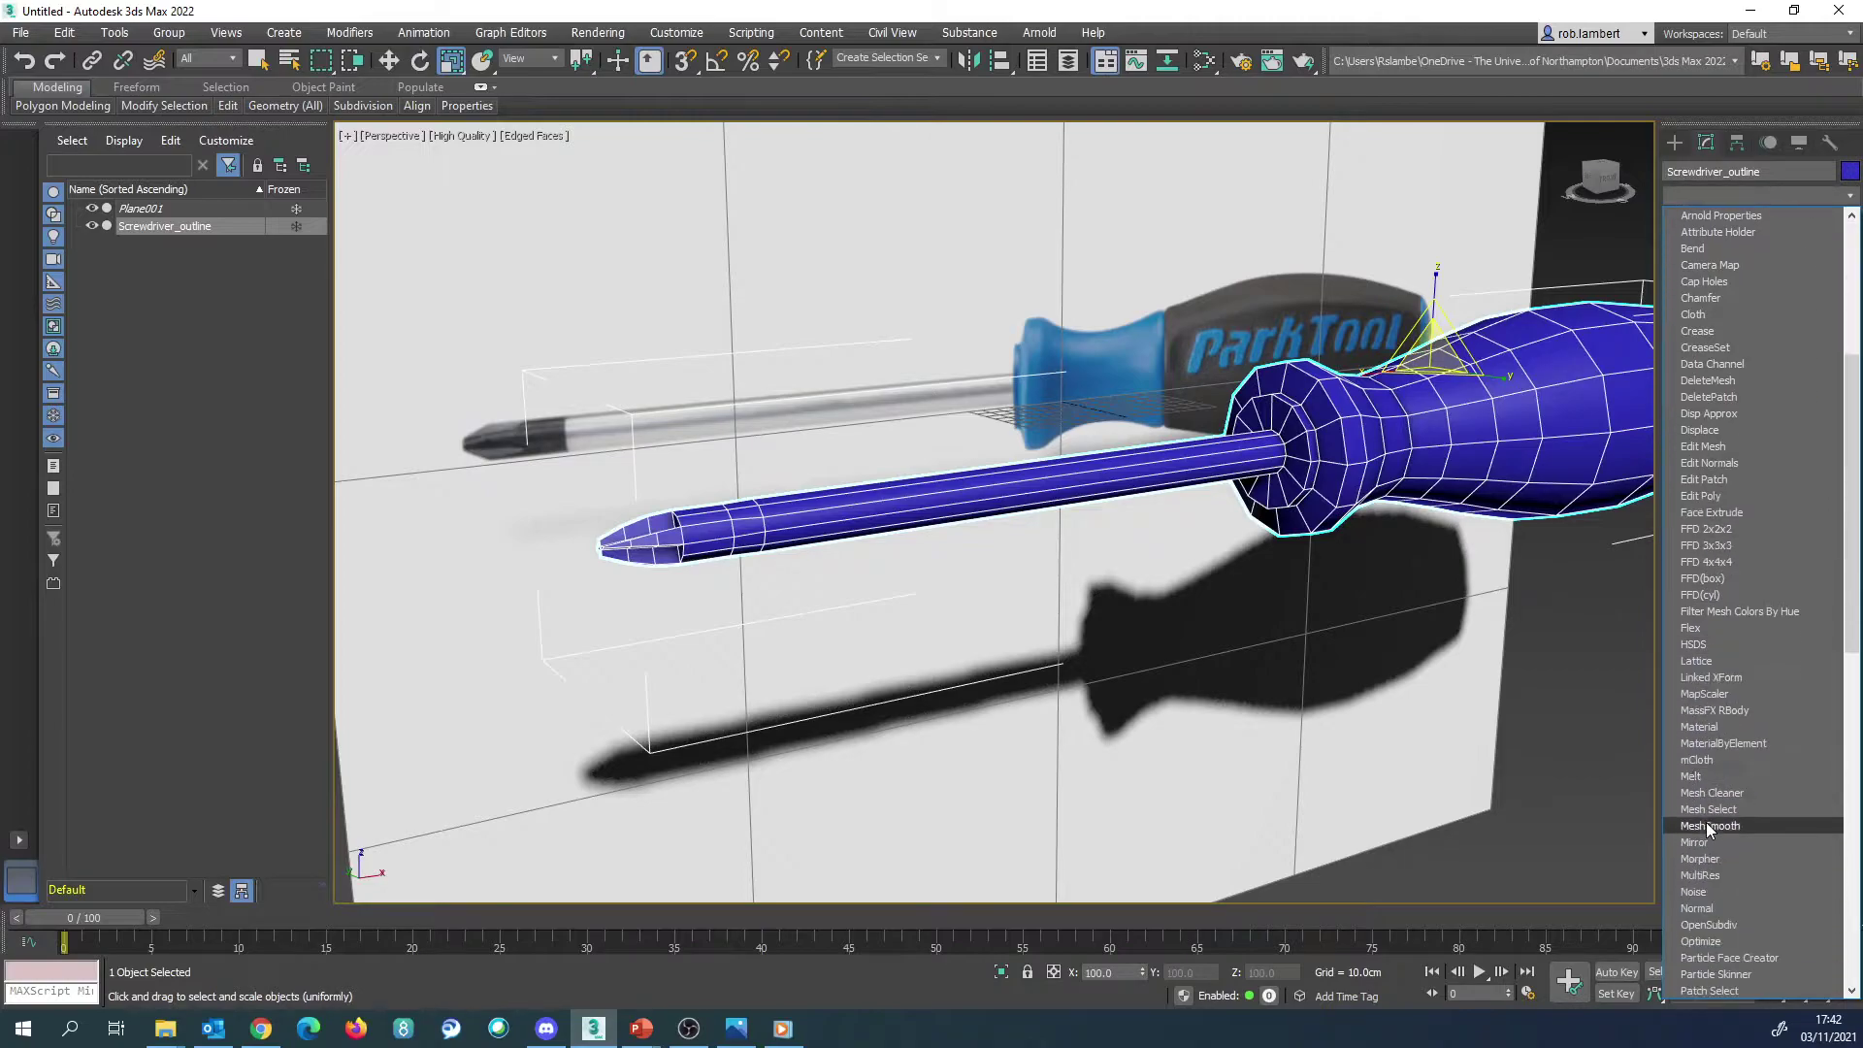
scroll(1722, 839, down, 2)
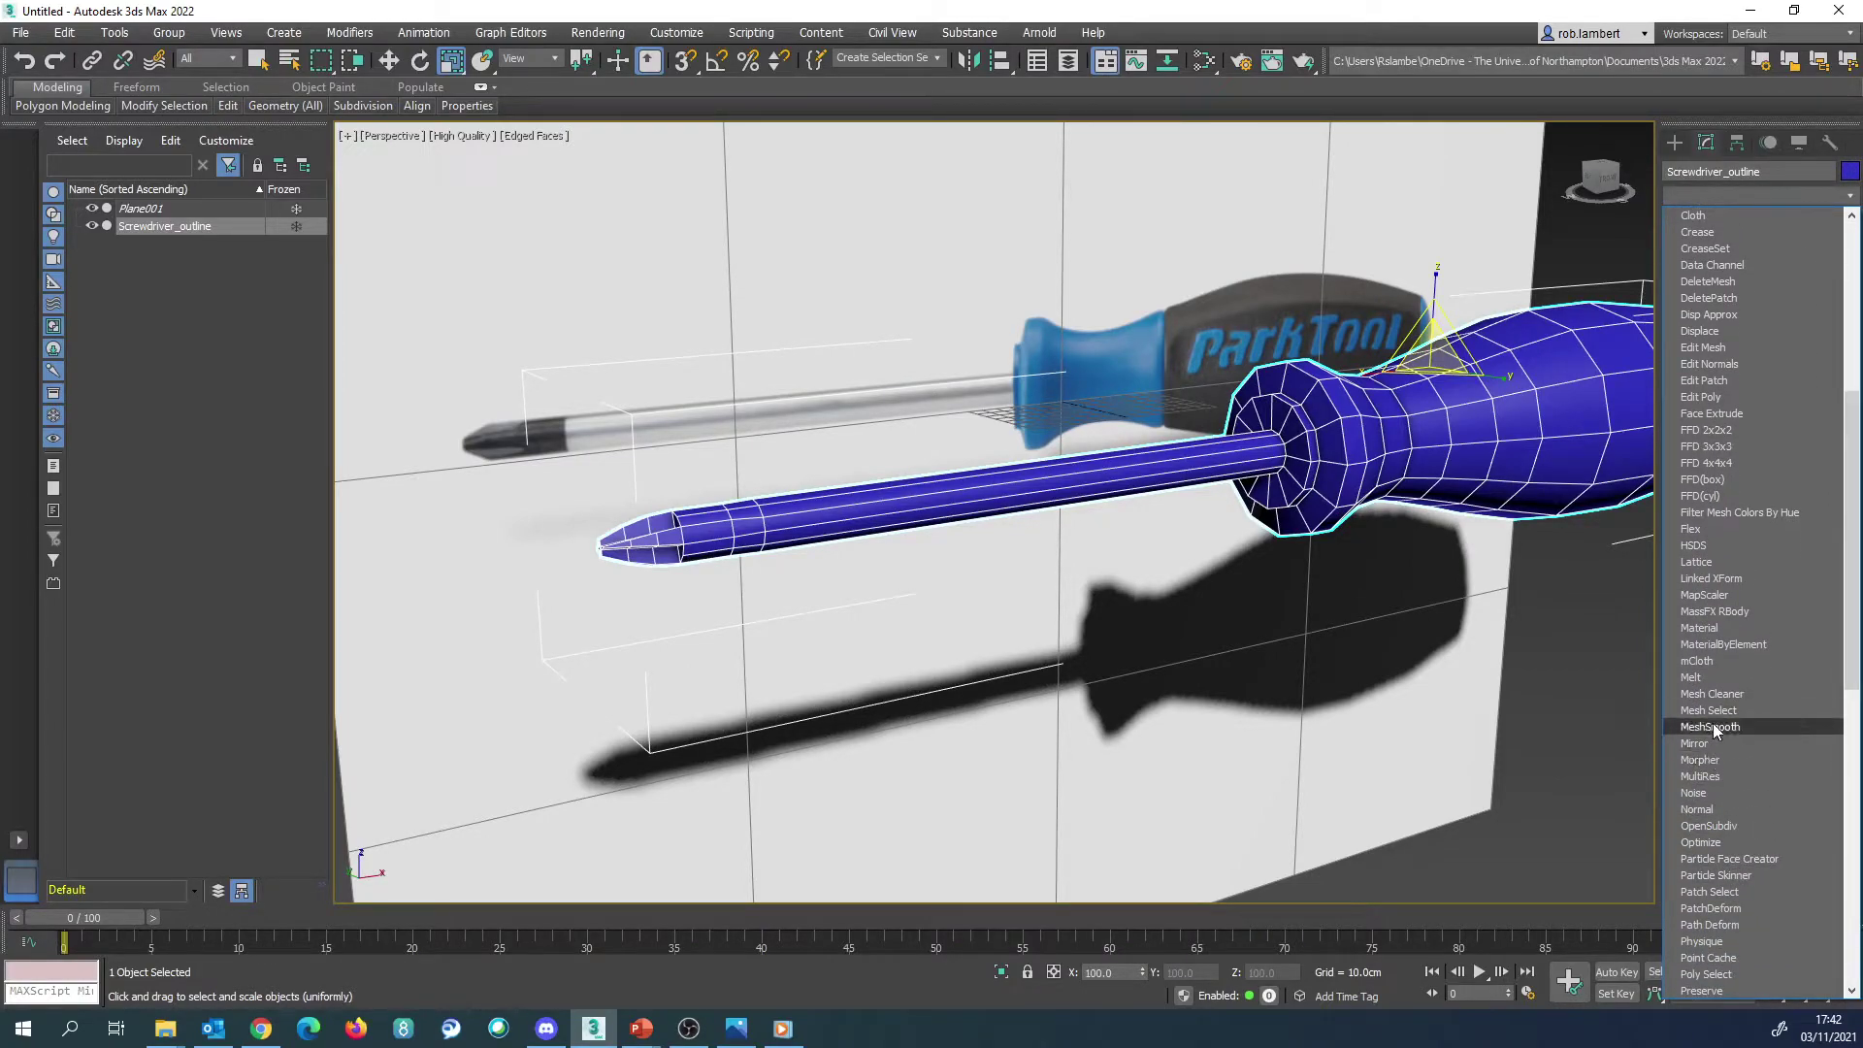
scroll(1785, 835, down, 3)
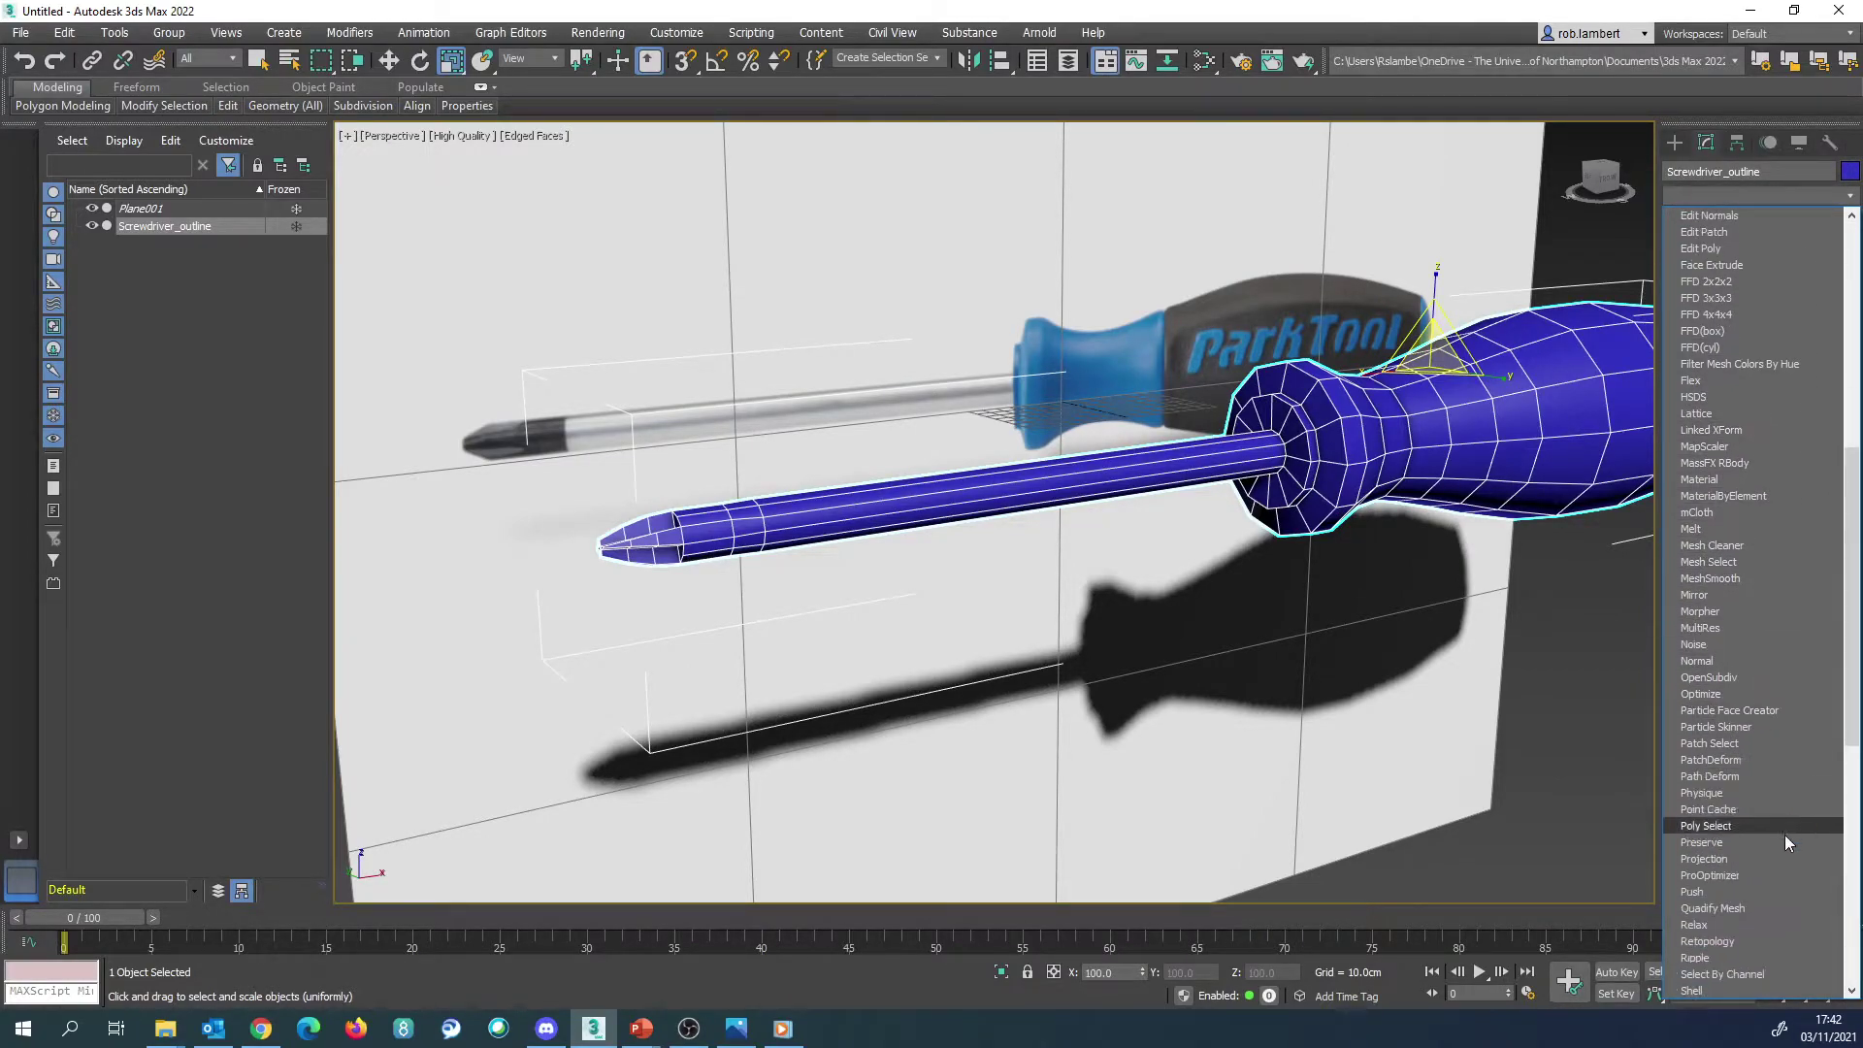
scroll(1759, 835, down, 4)
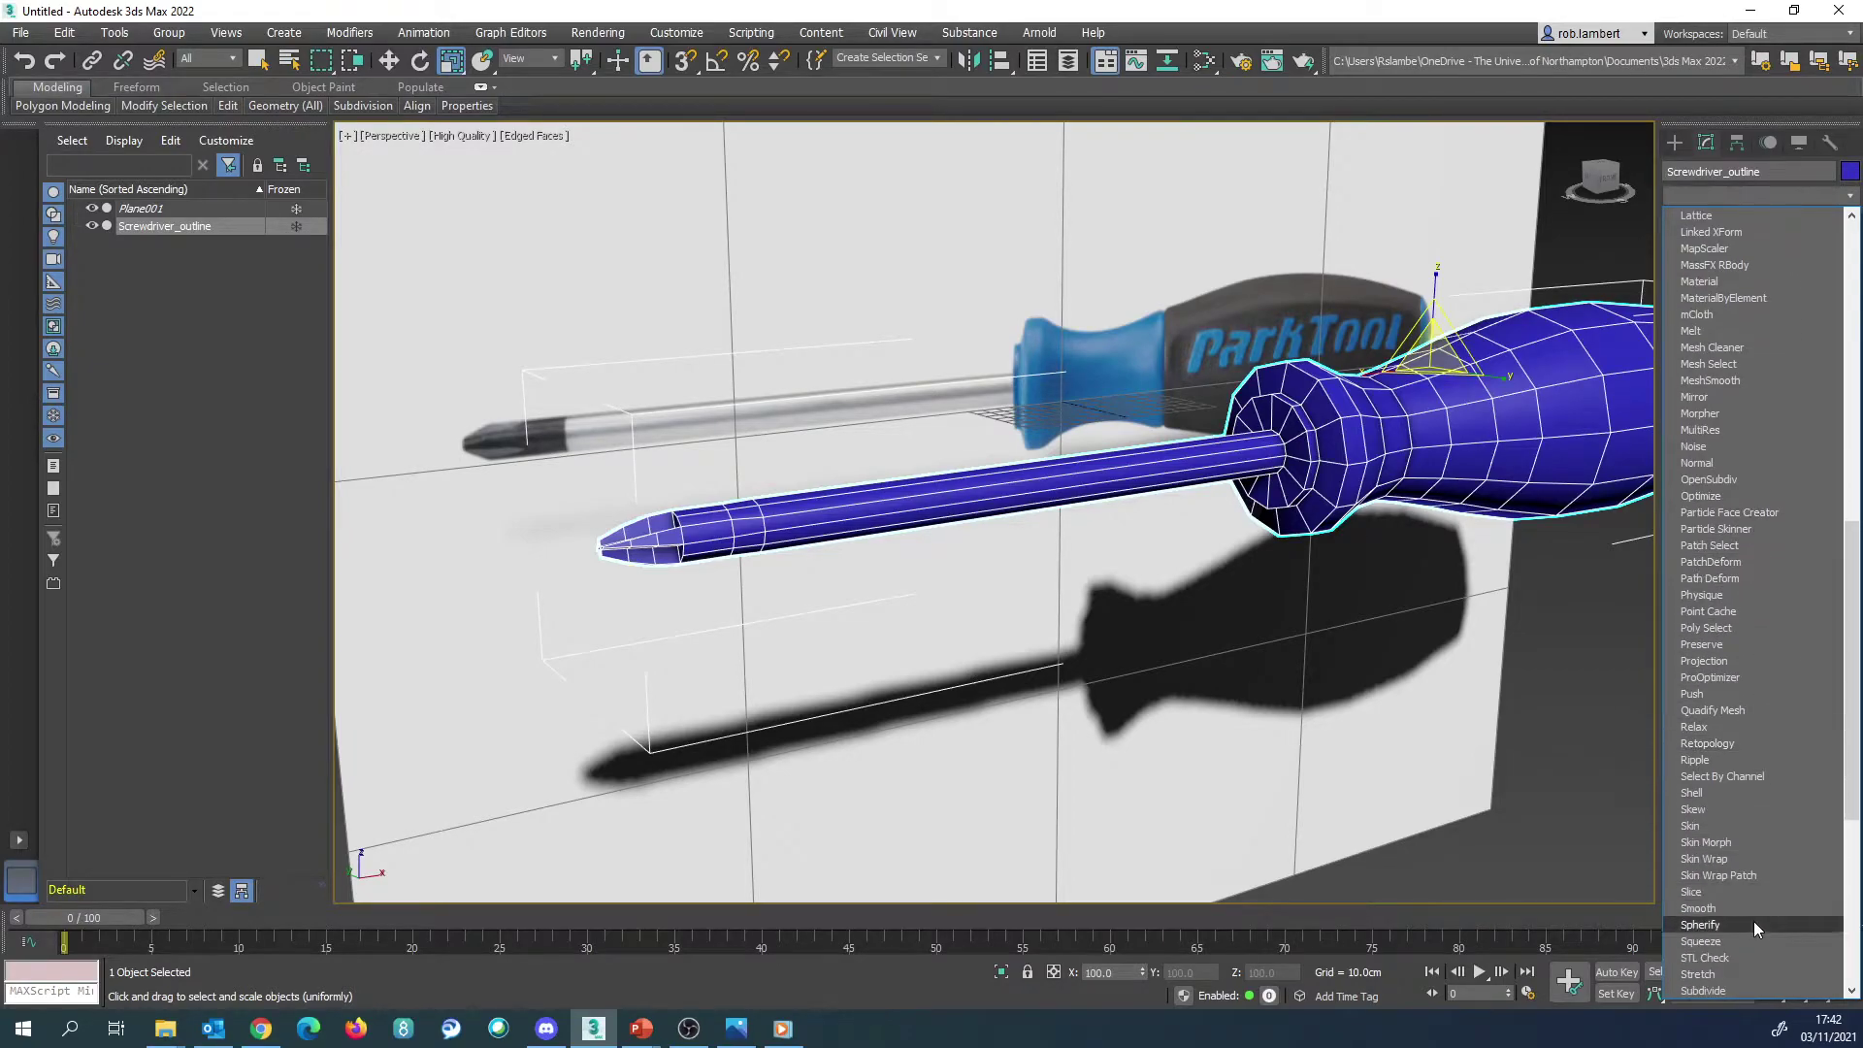
scroll(1755, 899, down, 2)
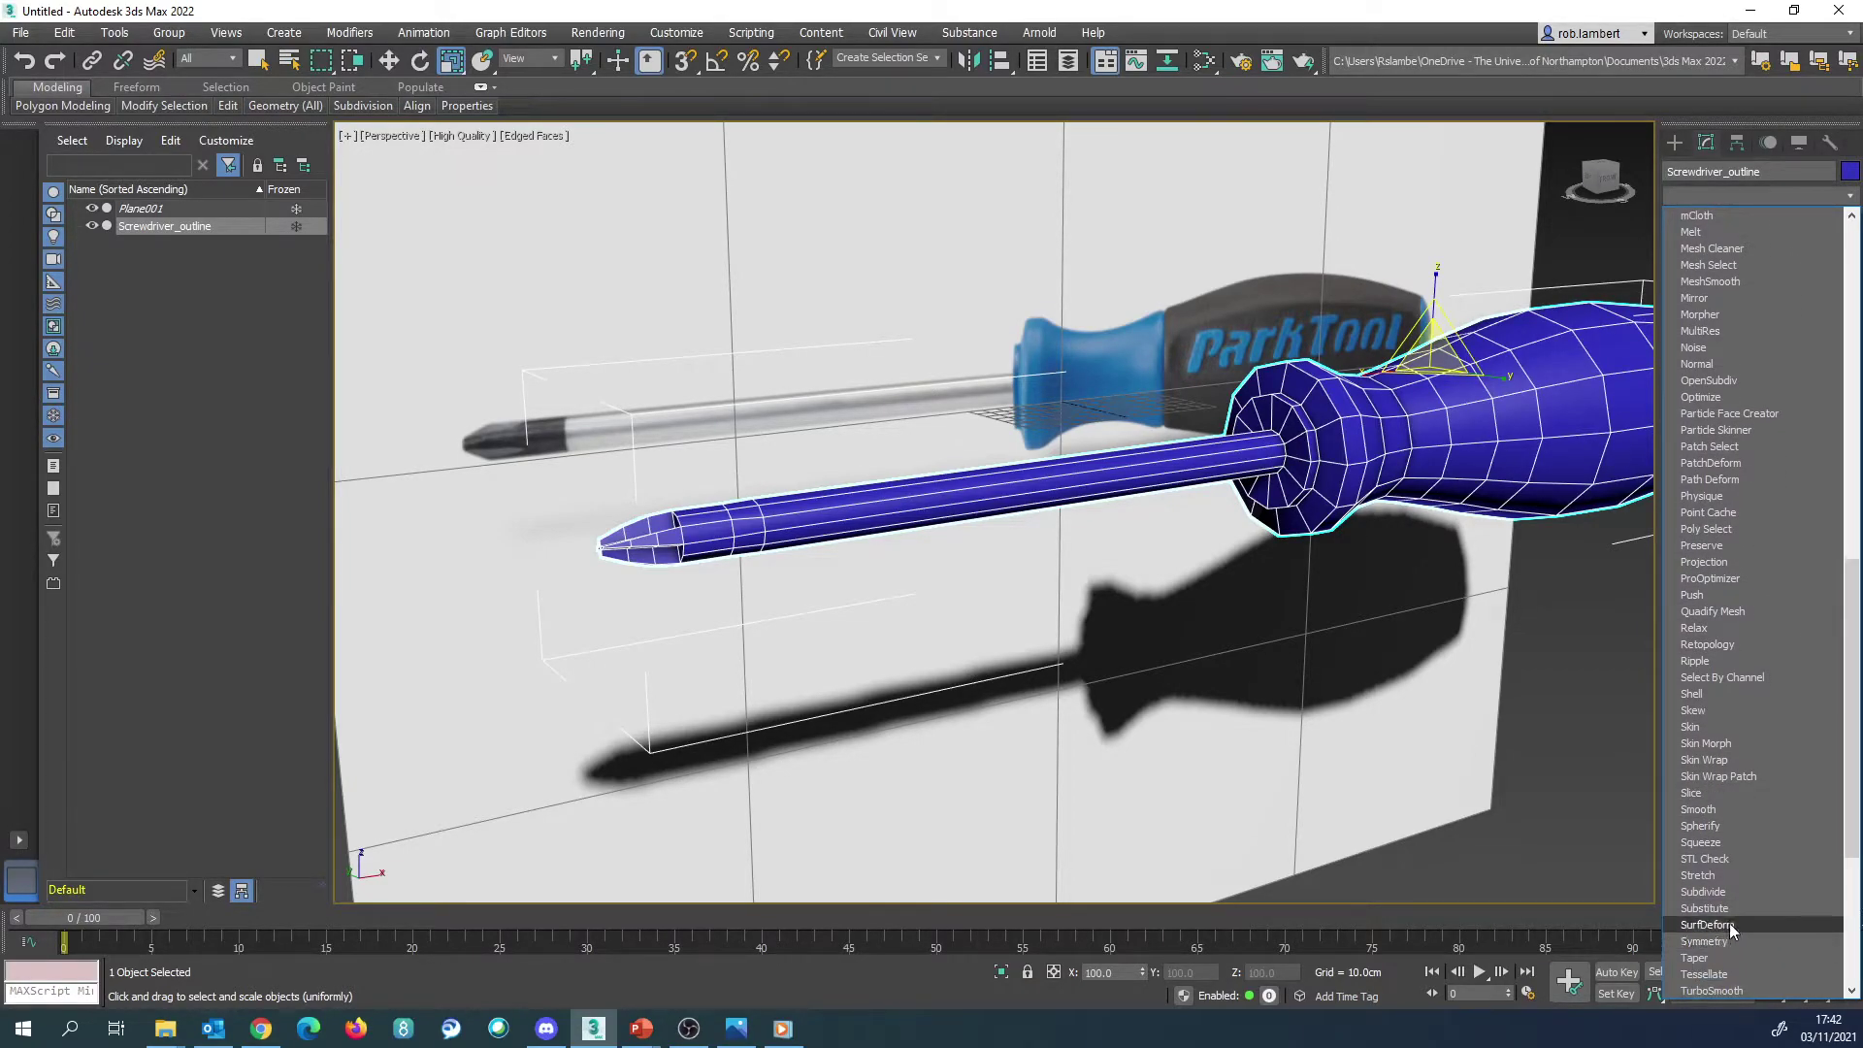
click(1726, 989)
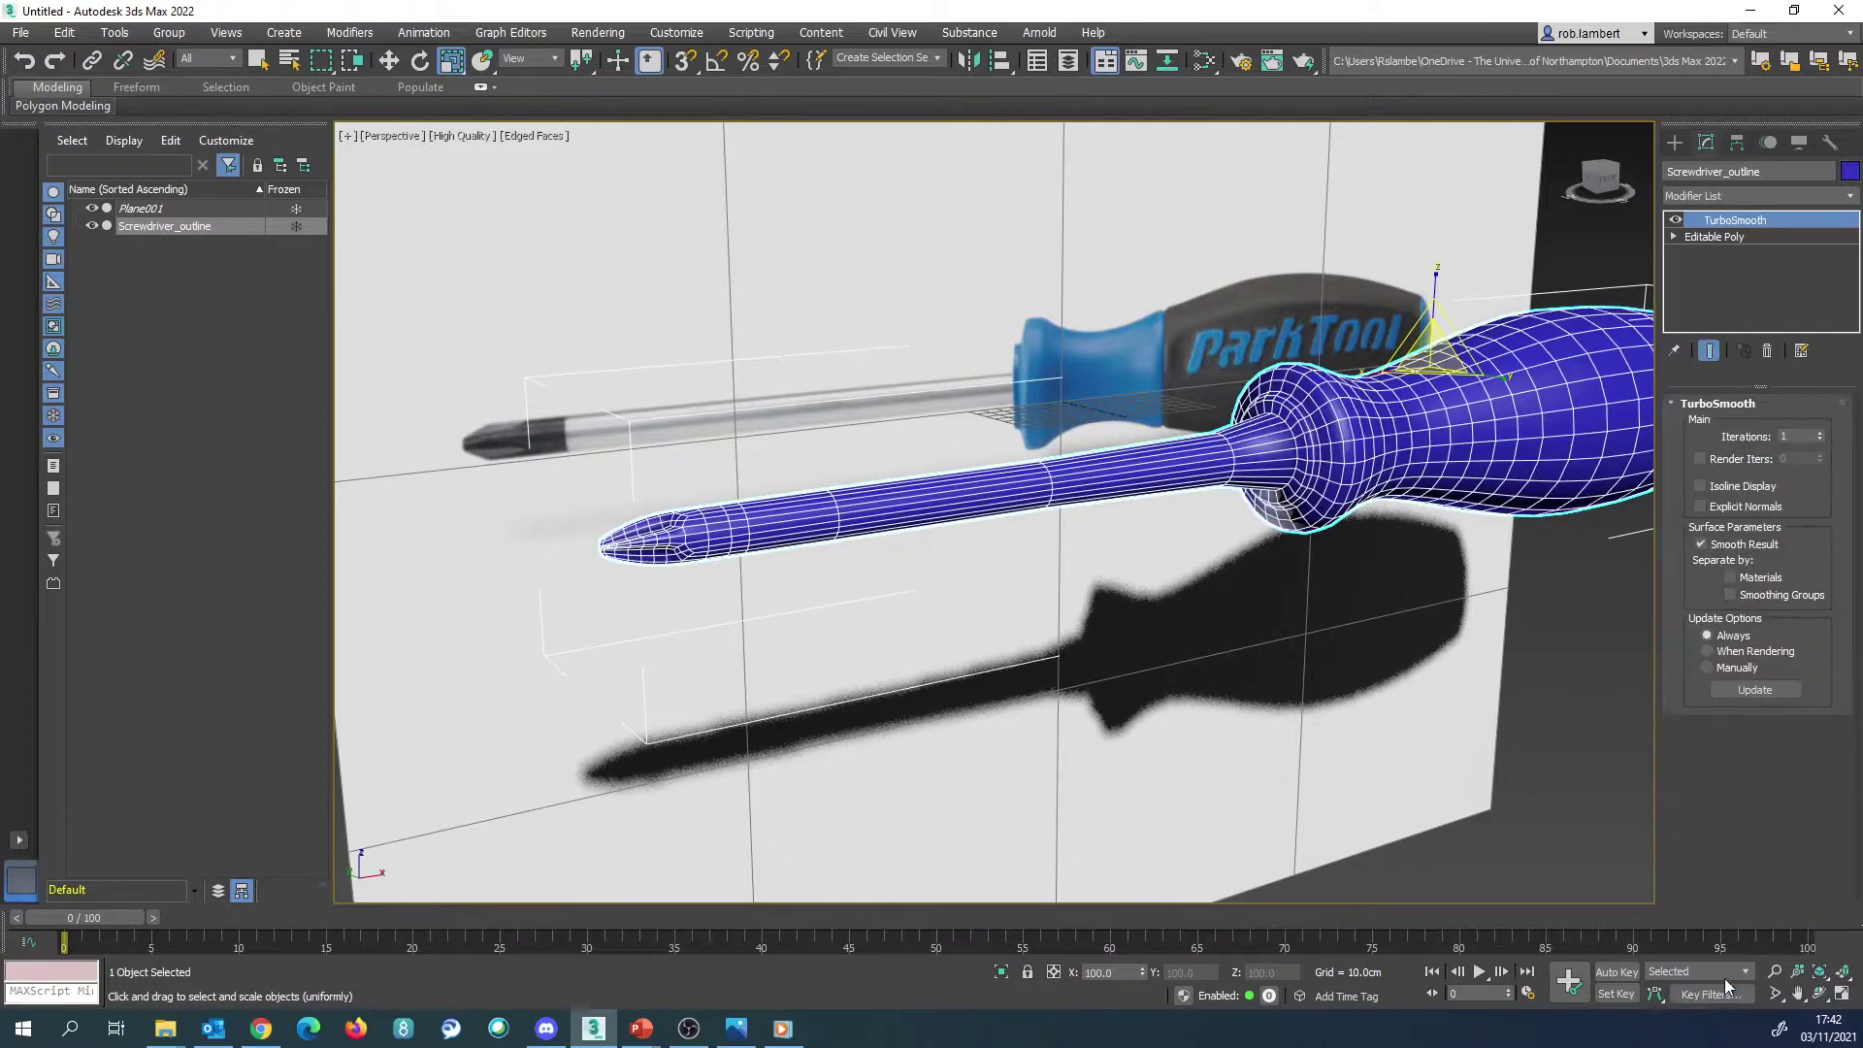
Step: Examine the smoothed screwdriver from several angles, checking the head, the shaft and its junction with the handle
middle_drag(1404, 427, 1298, 438)
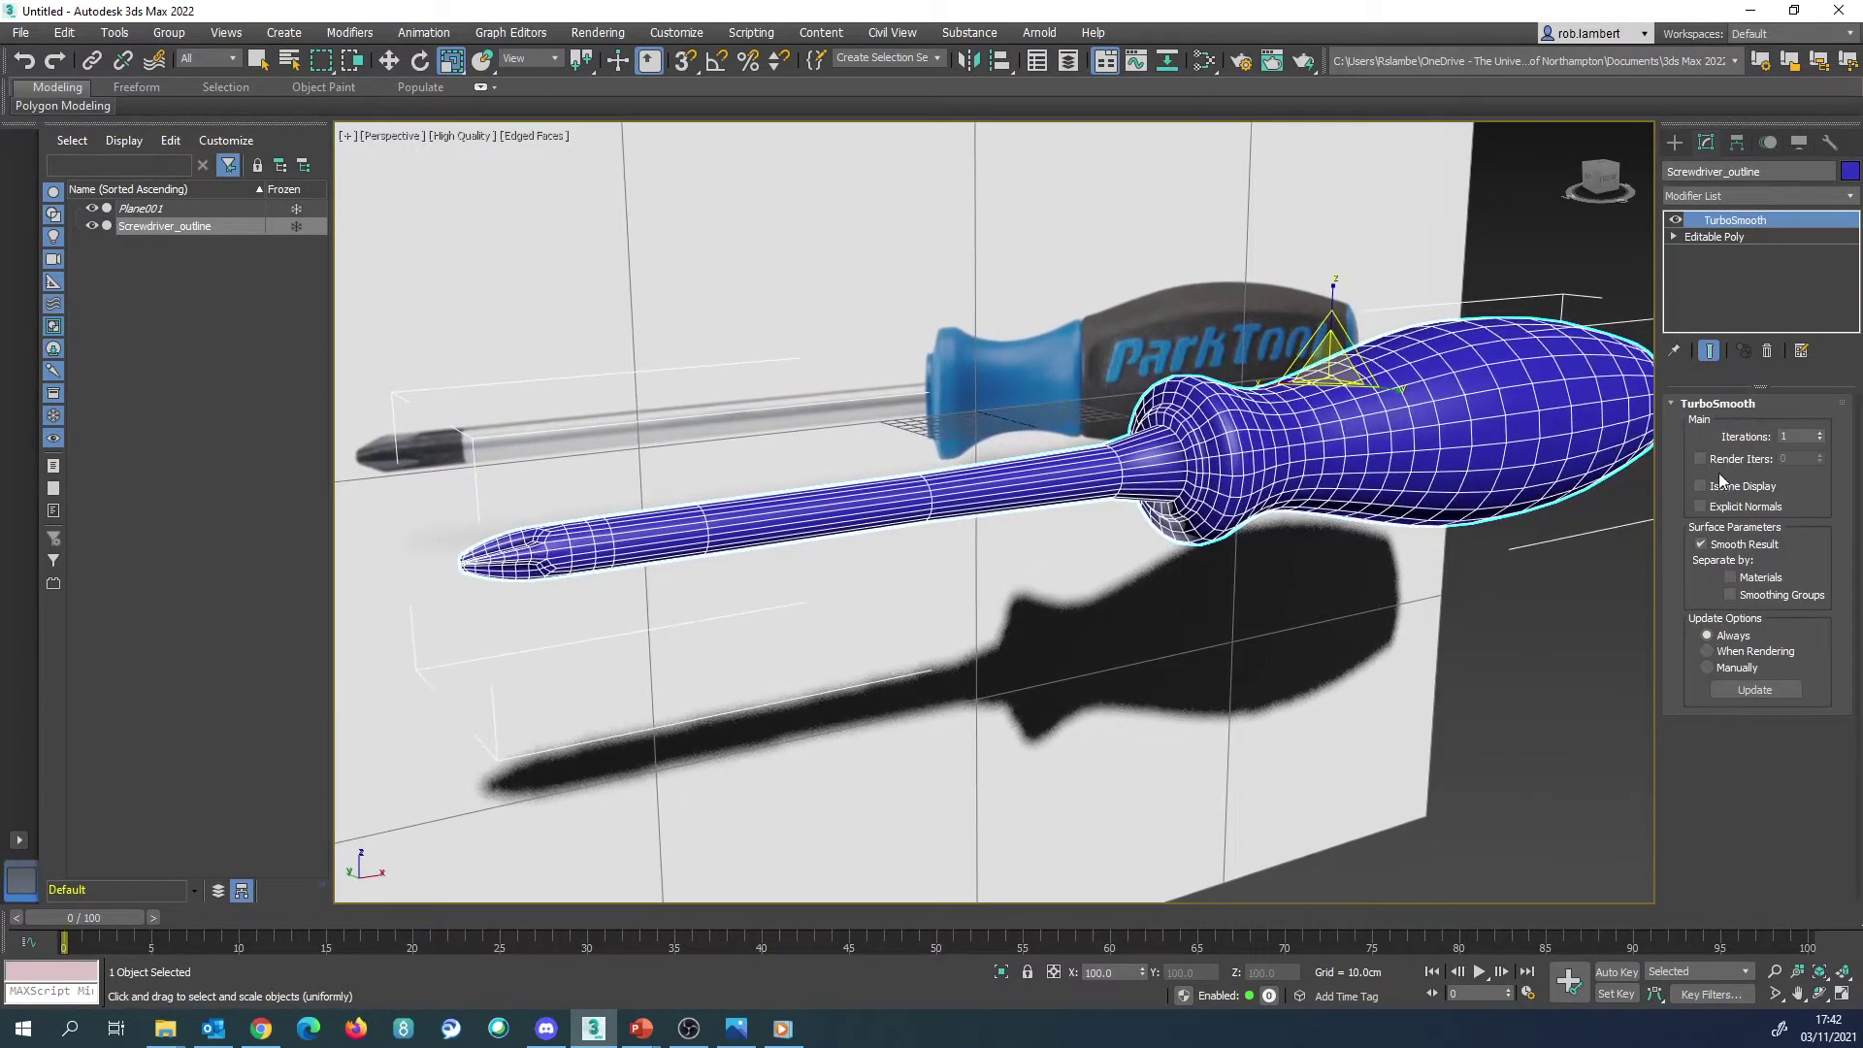
middle_drag(1435, 507, 1392, 516)
middle_drag(677, 571, 1052, 495)
scroll(1276, 454, down, 2)
middle_drag(1385, 440, 1103, 476)
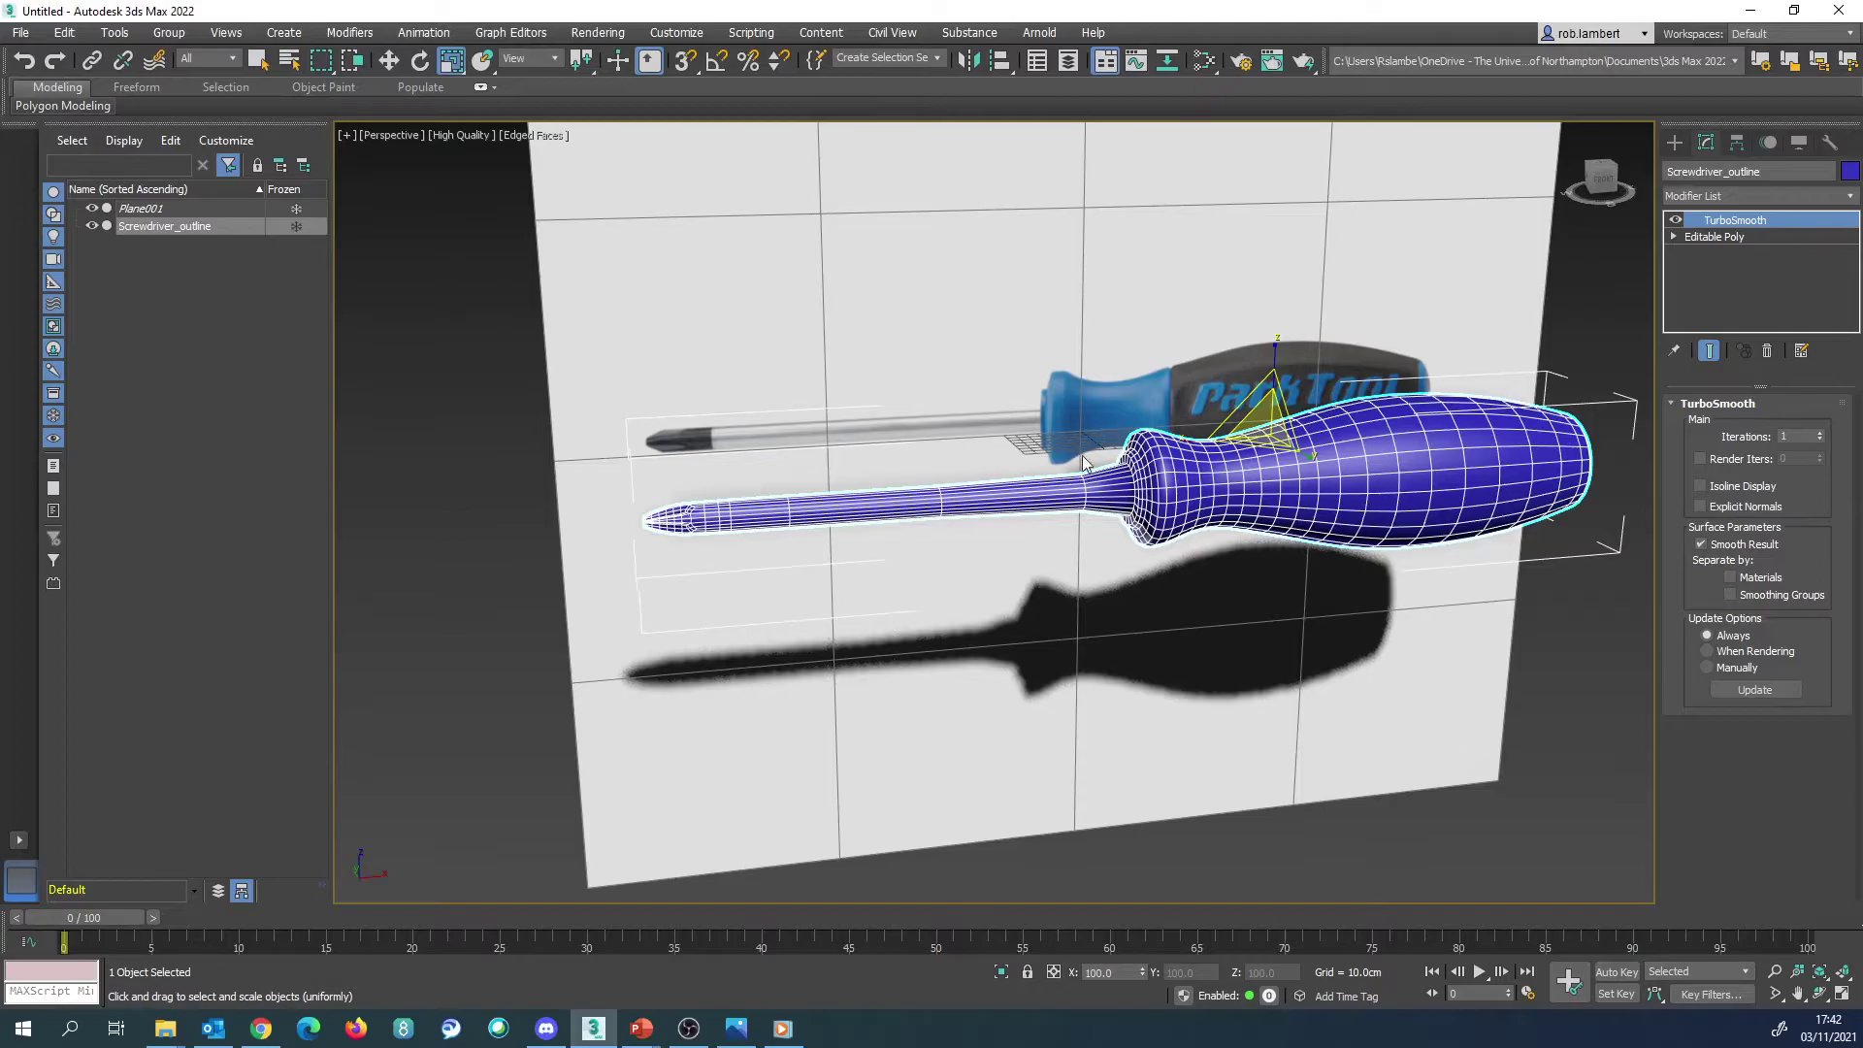
mouse_move(978, 508)
alt+middle_down()
mouse_move(965, 499)
mouse_move(1022, 492)
mouse_move(947, 496)
alt+middle_up()
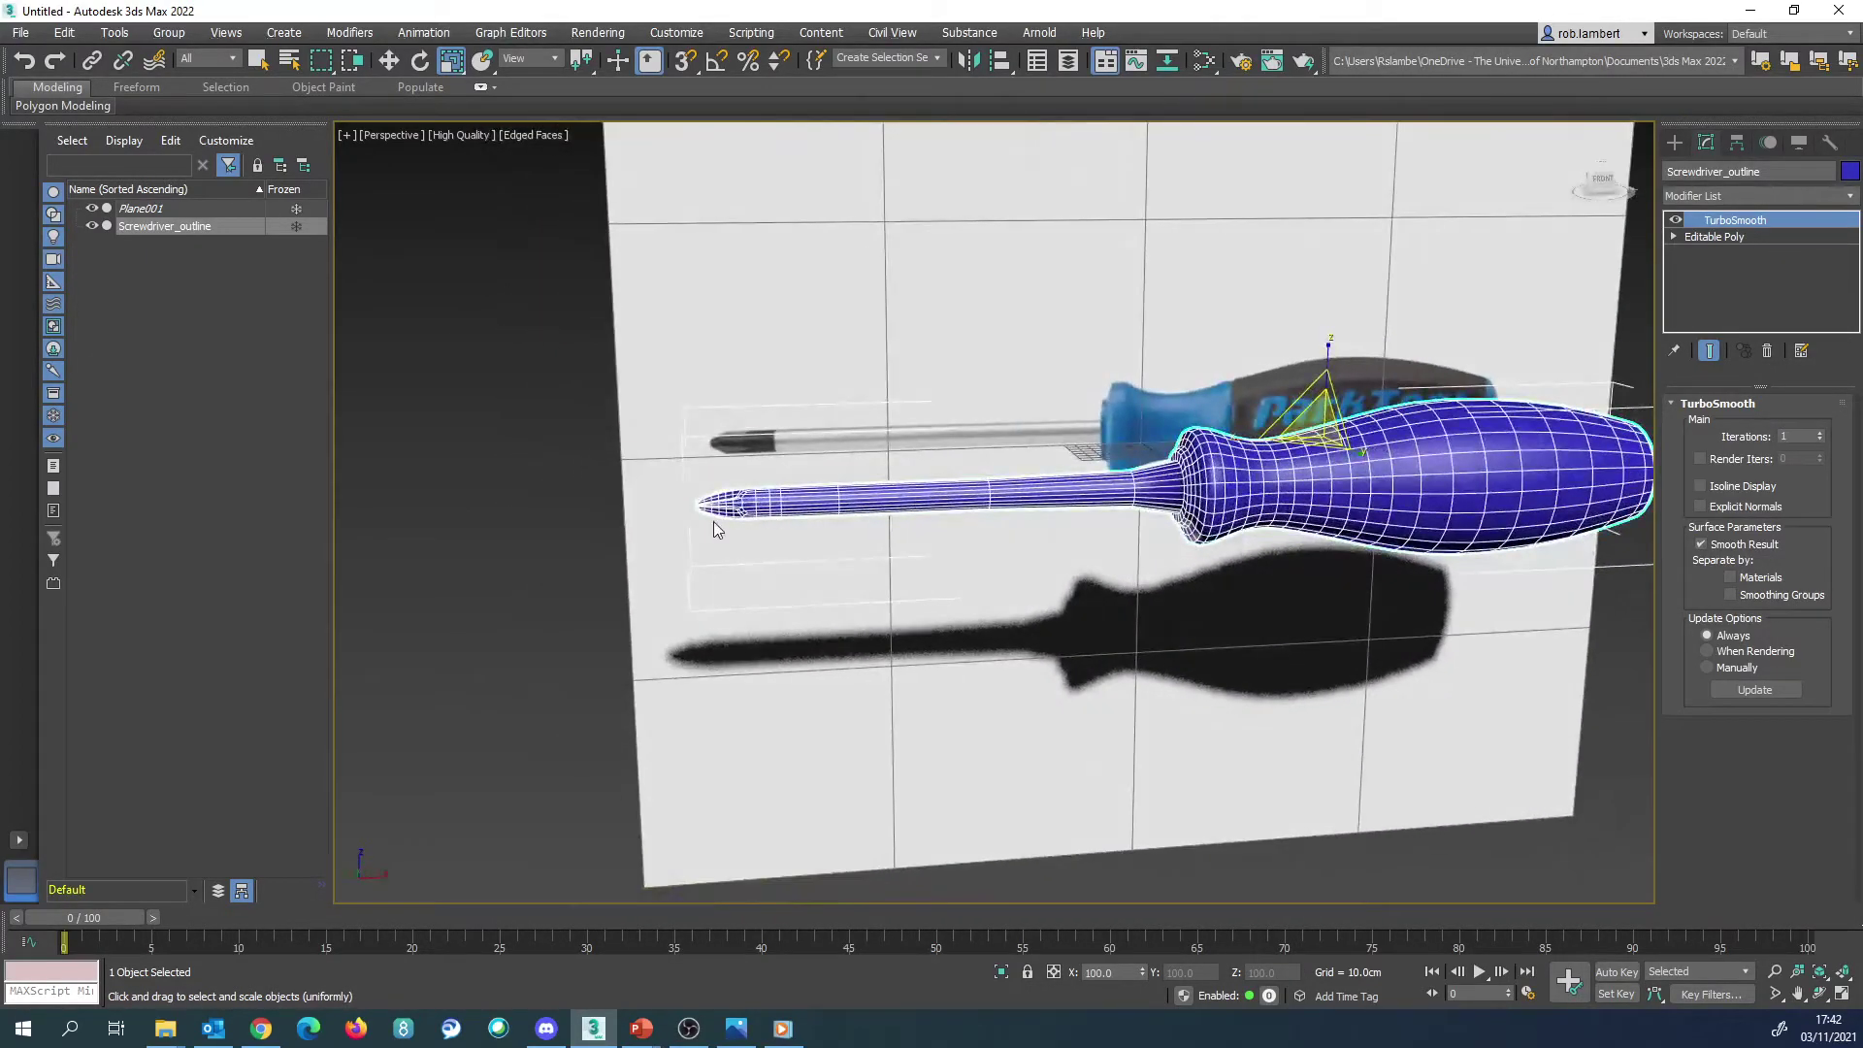
alt+middle_drag(719, 530, 962, 524)
scroll(940, 516, up, 3)
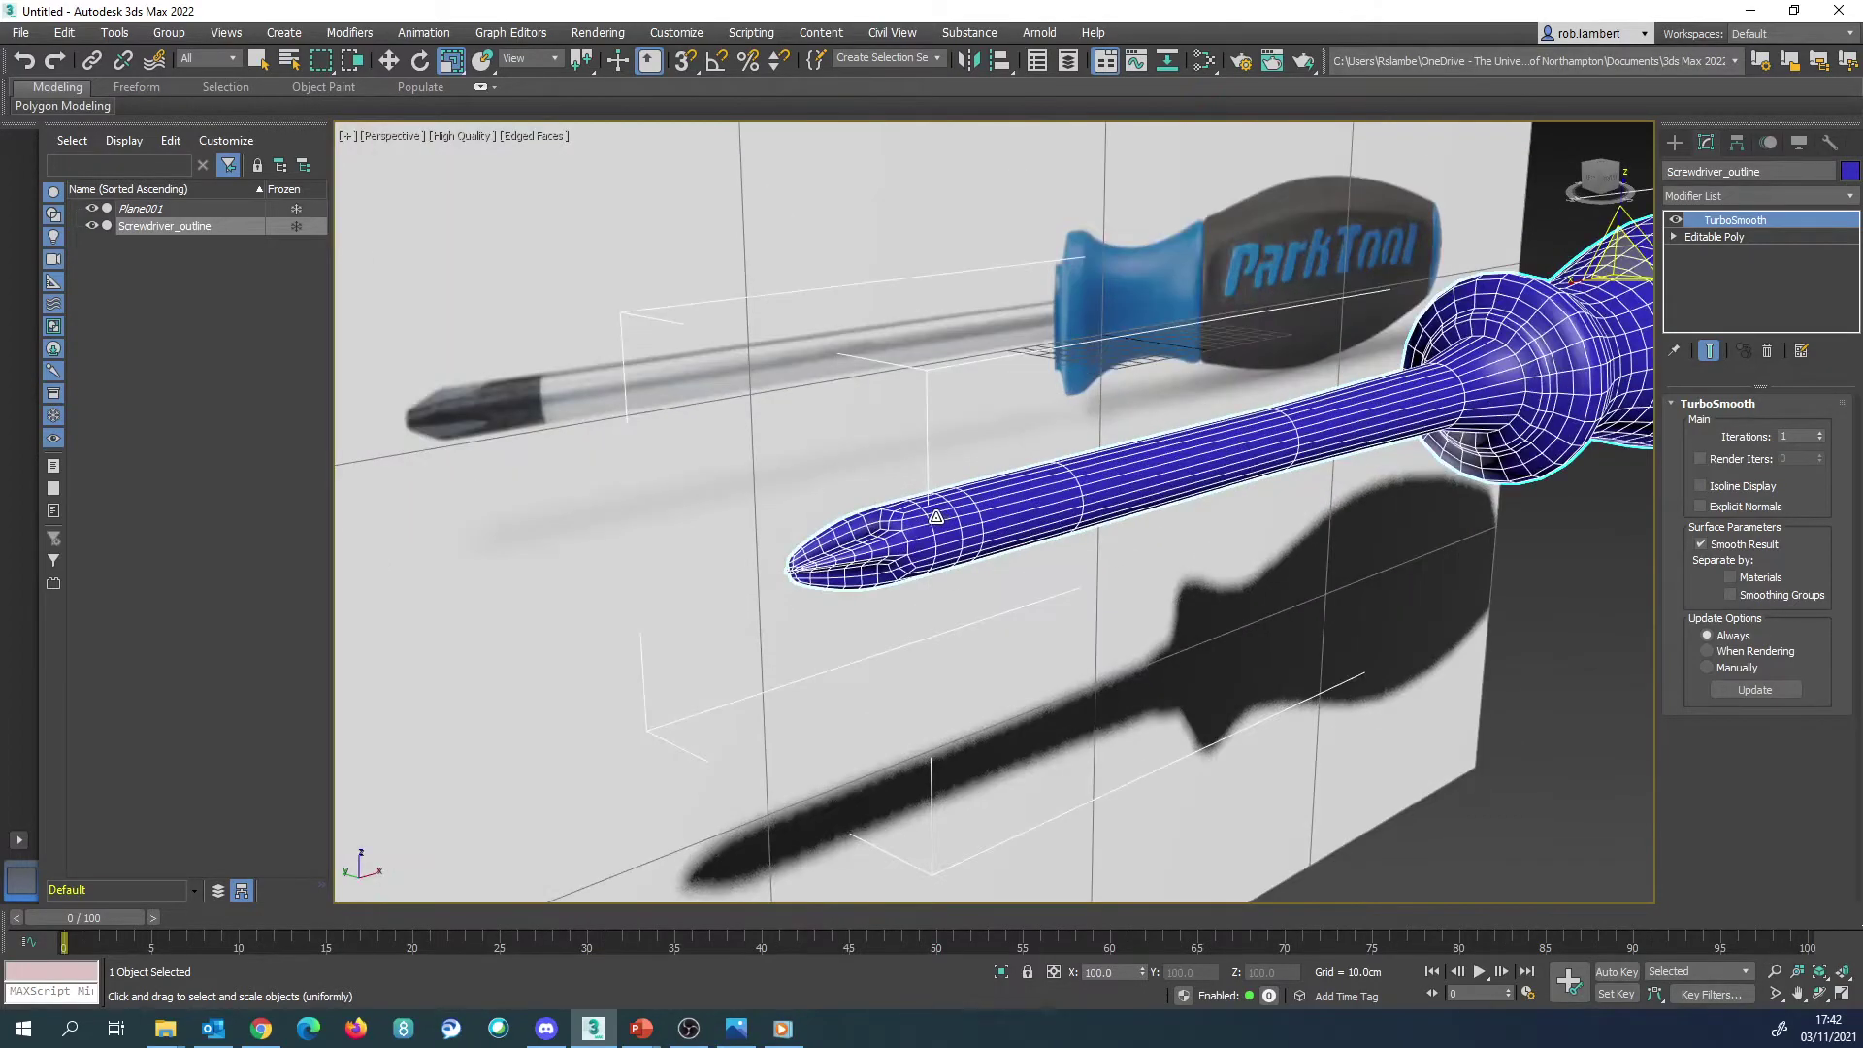
scroll(937, 517, up, 3)
scroll(943, 519, down, 5)
middle_drag(1073, 491, 976, 576)
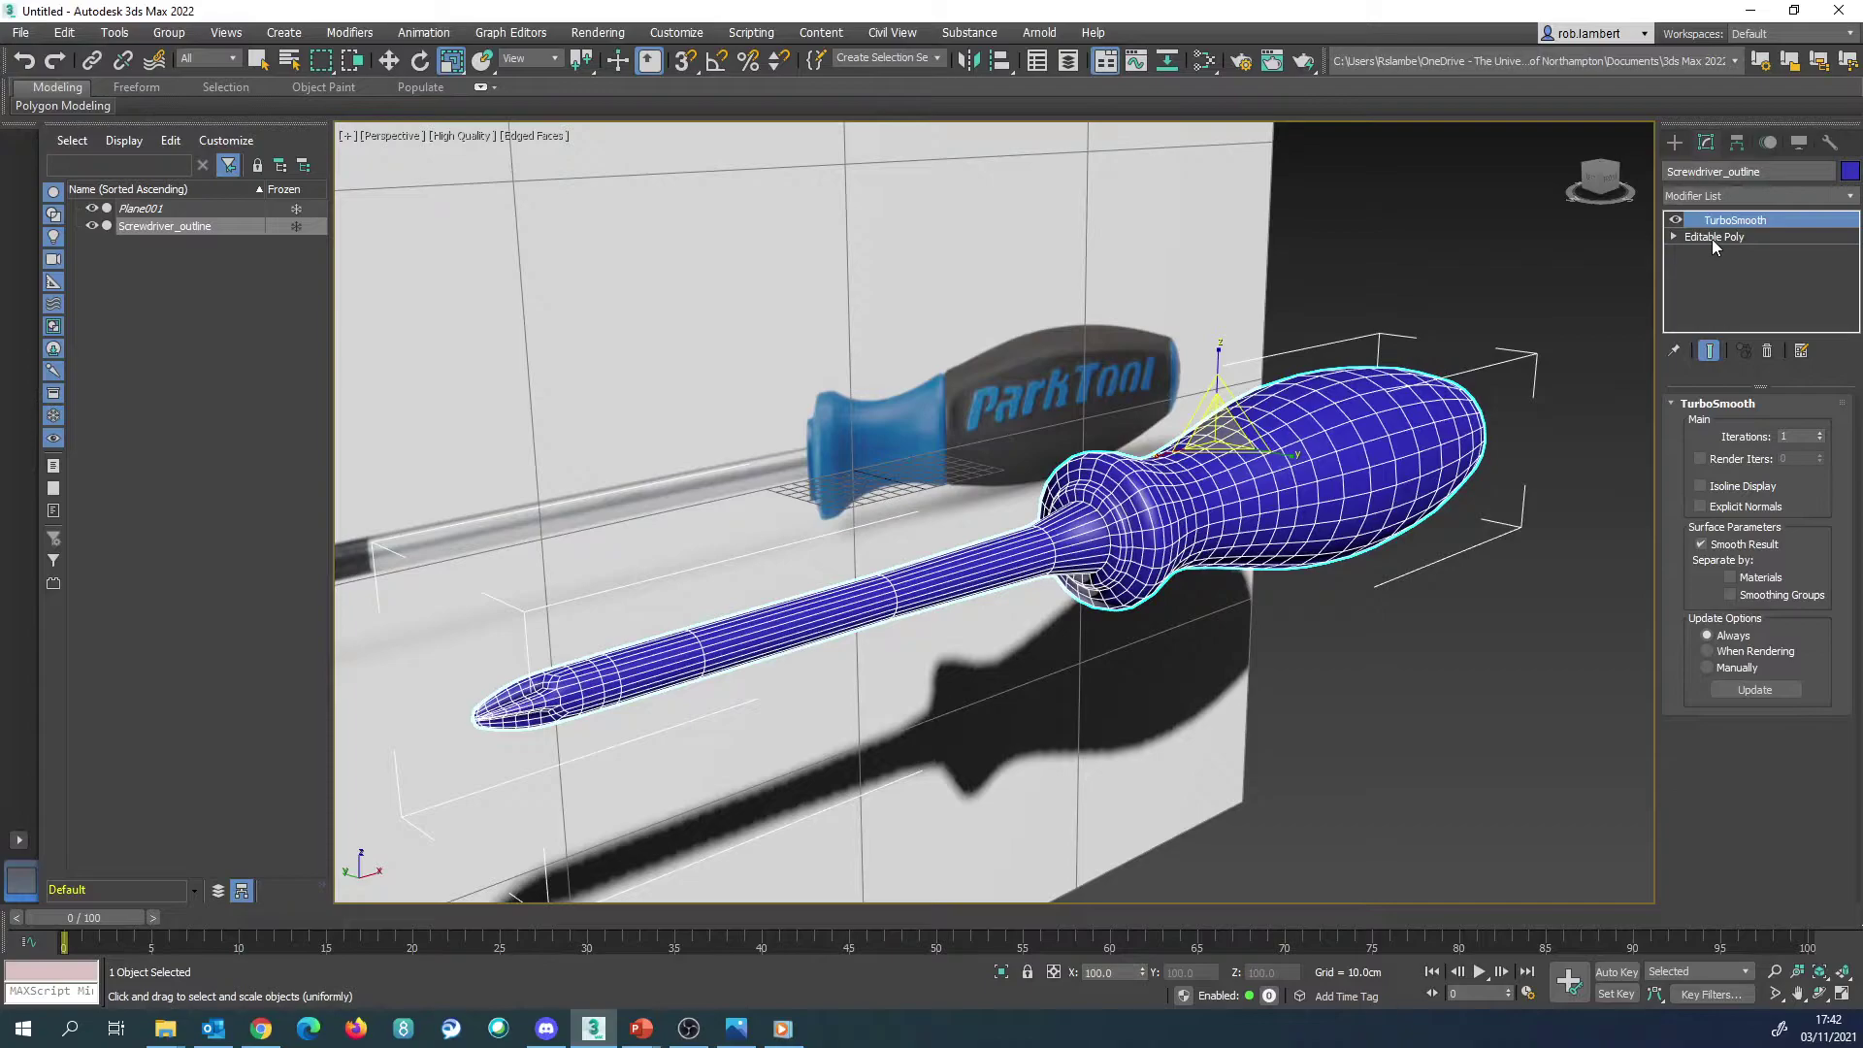
Step: Return to edge editing on the base Editable Poly with the TurboSmooth end result shown
click(1710, 237)
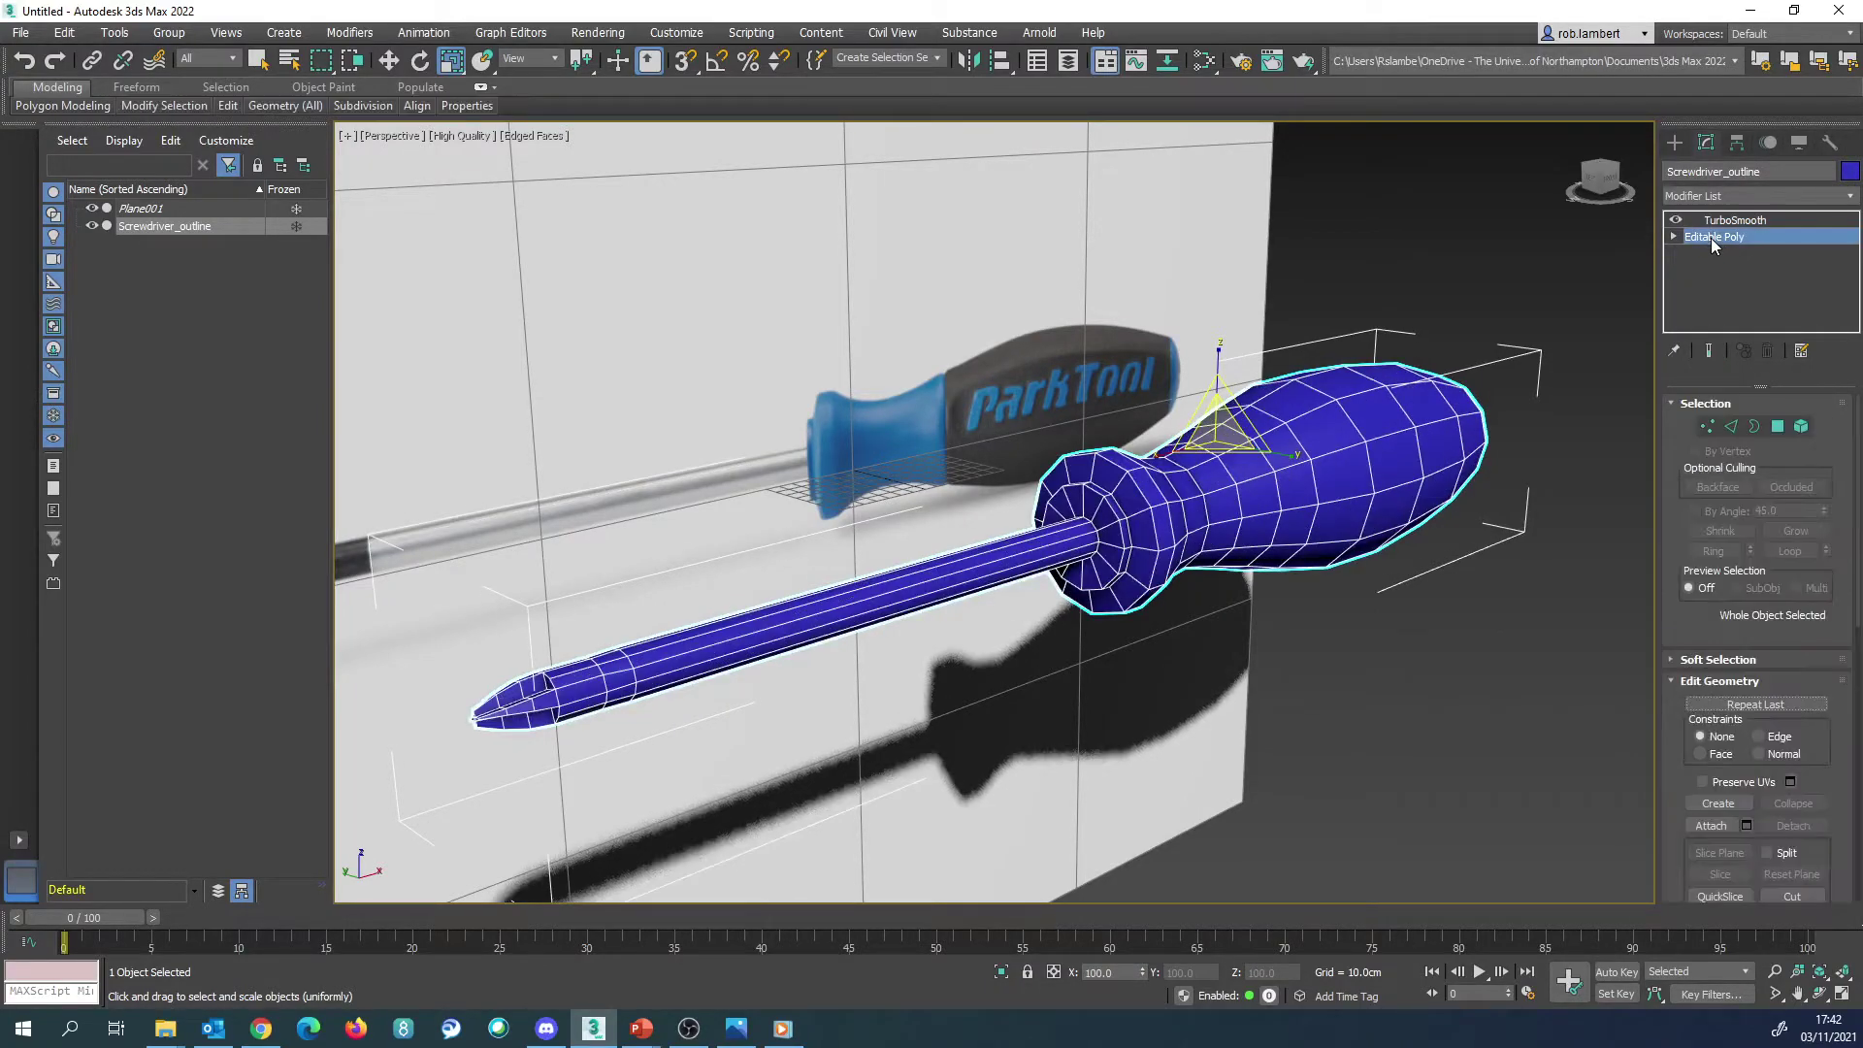
click(1709, 352)
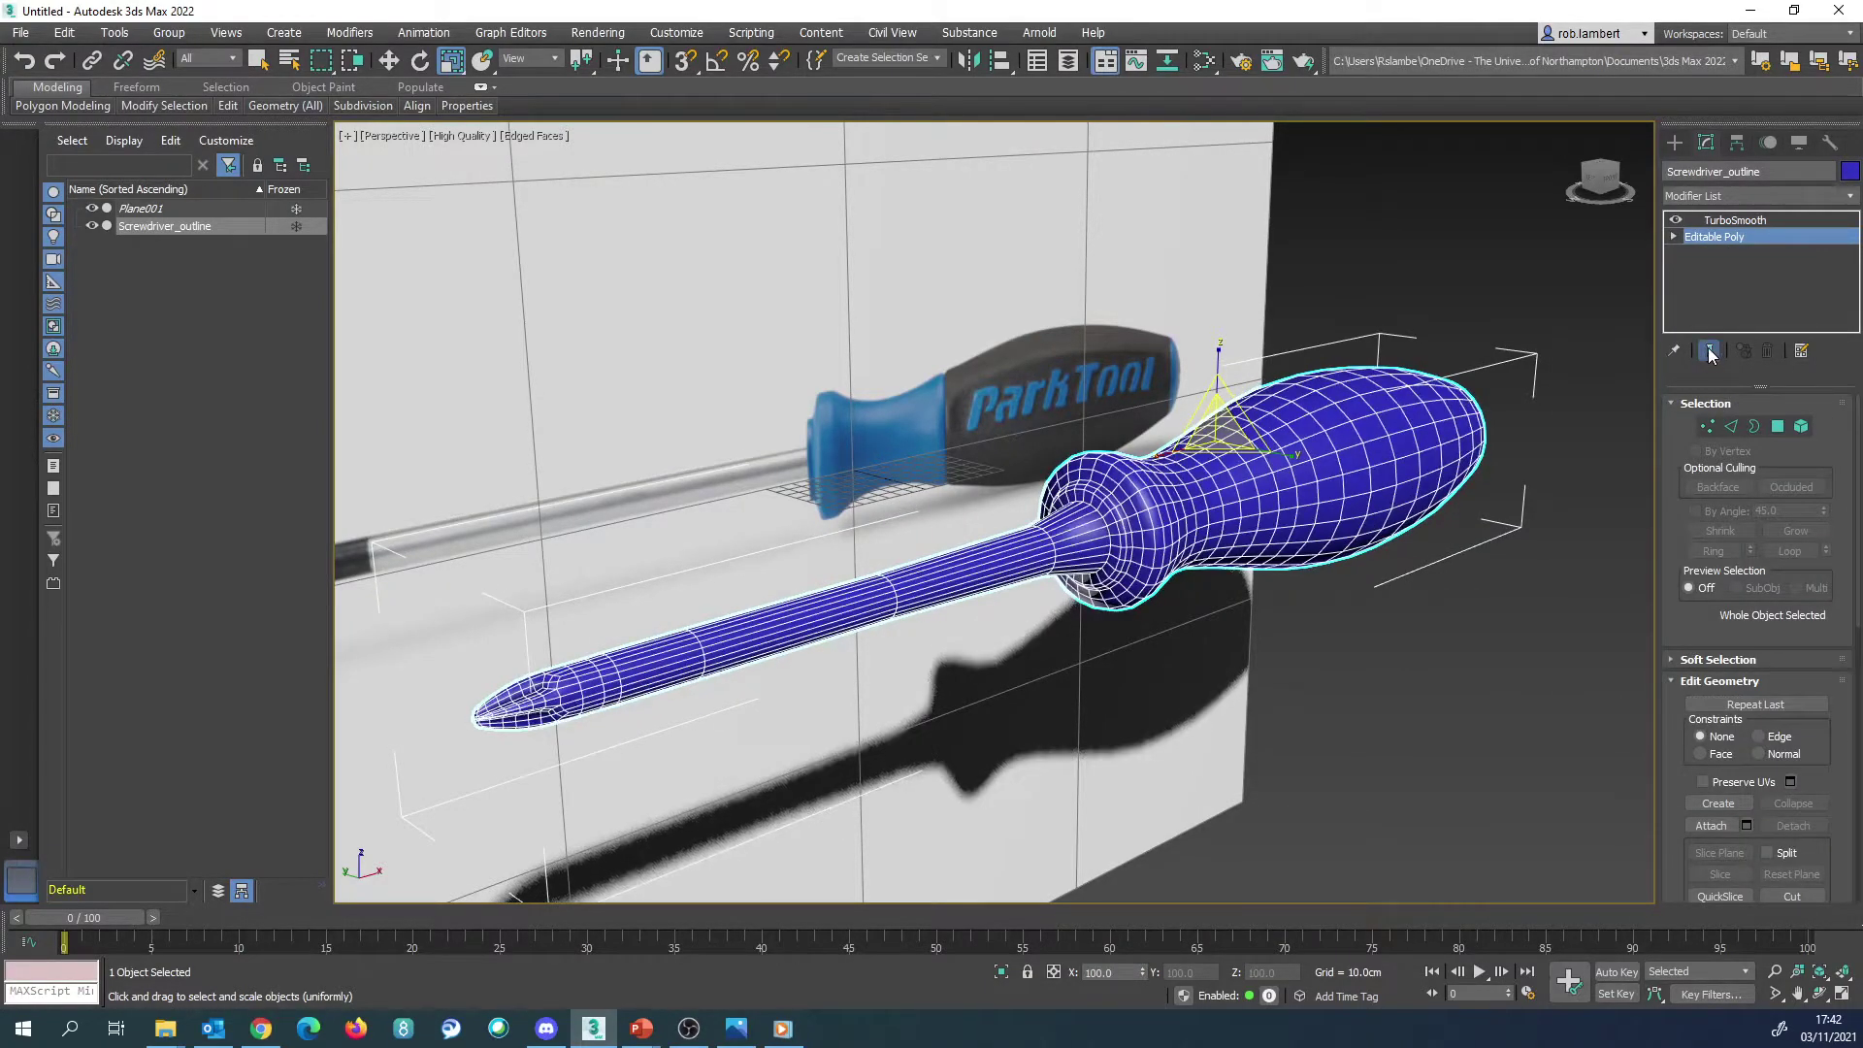
click(1732, 427)
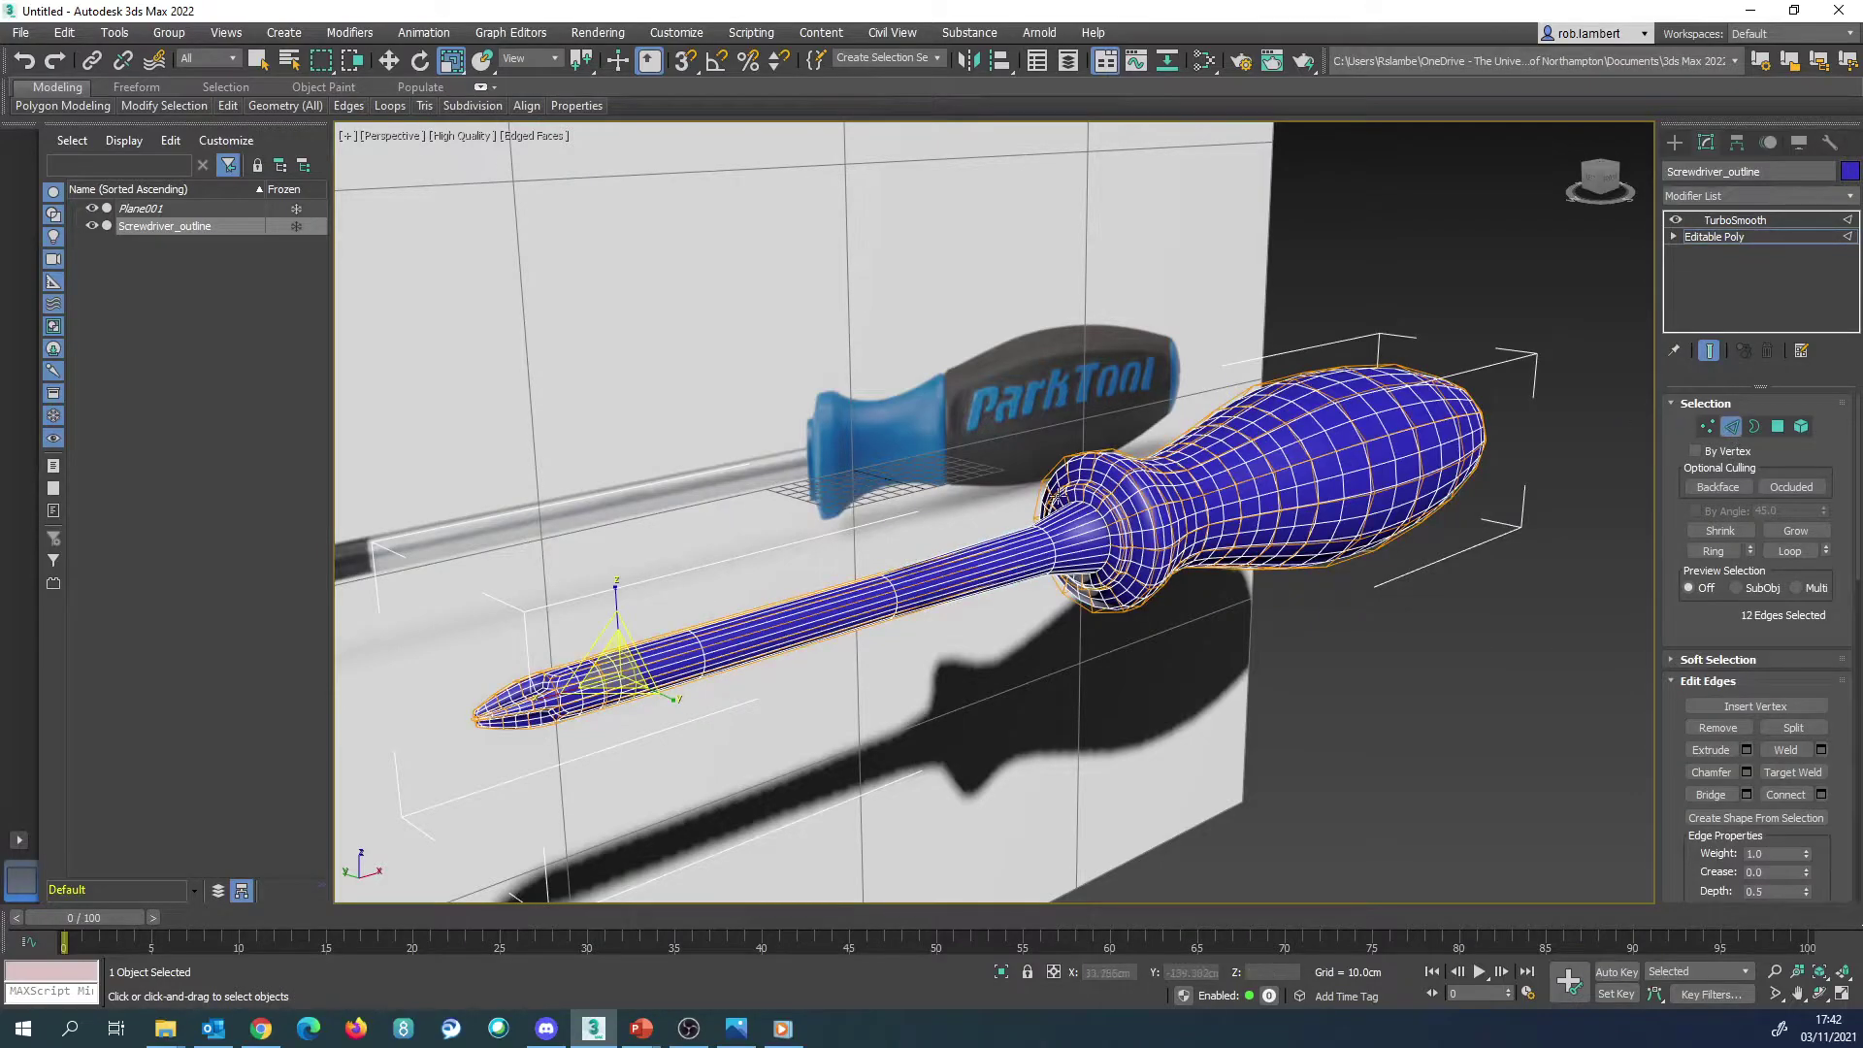
Step: Examine the flared junction between the shaft and the handle from several angles
alt+middle_drag(1165, 515, 1053, 519)
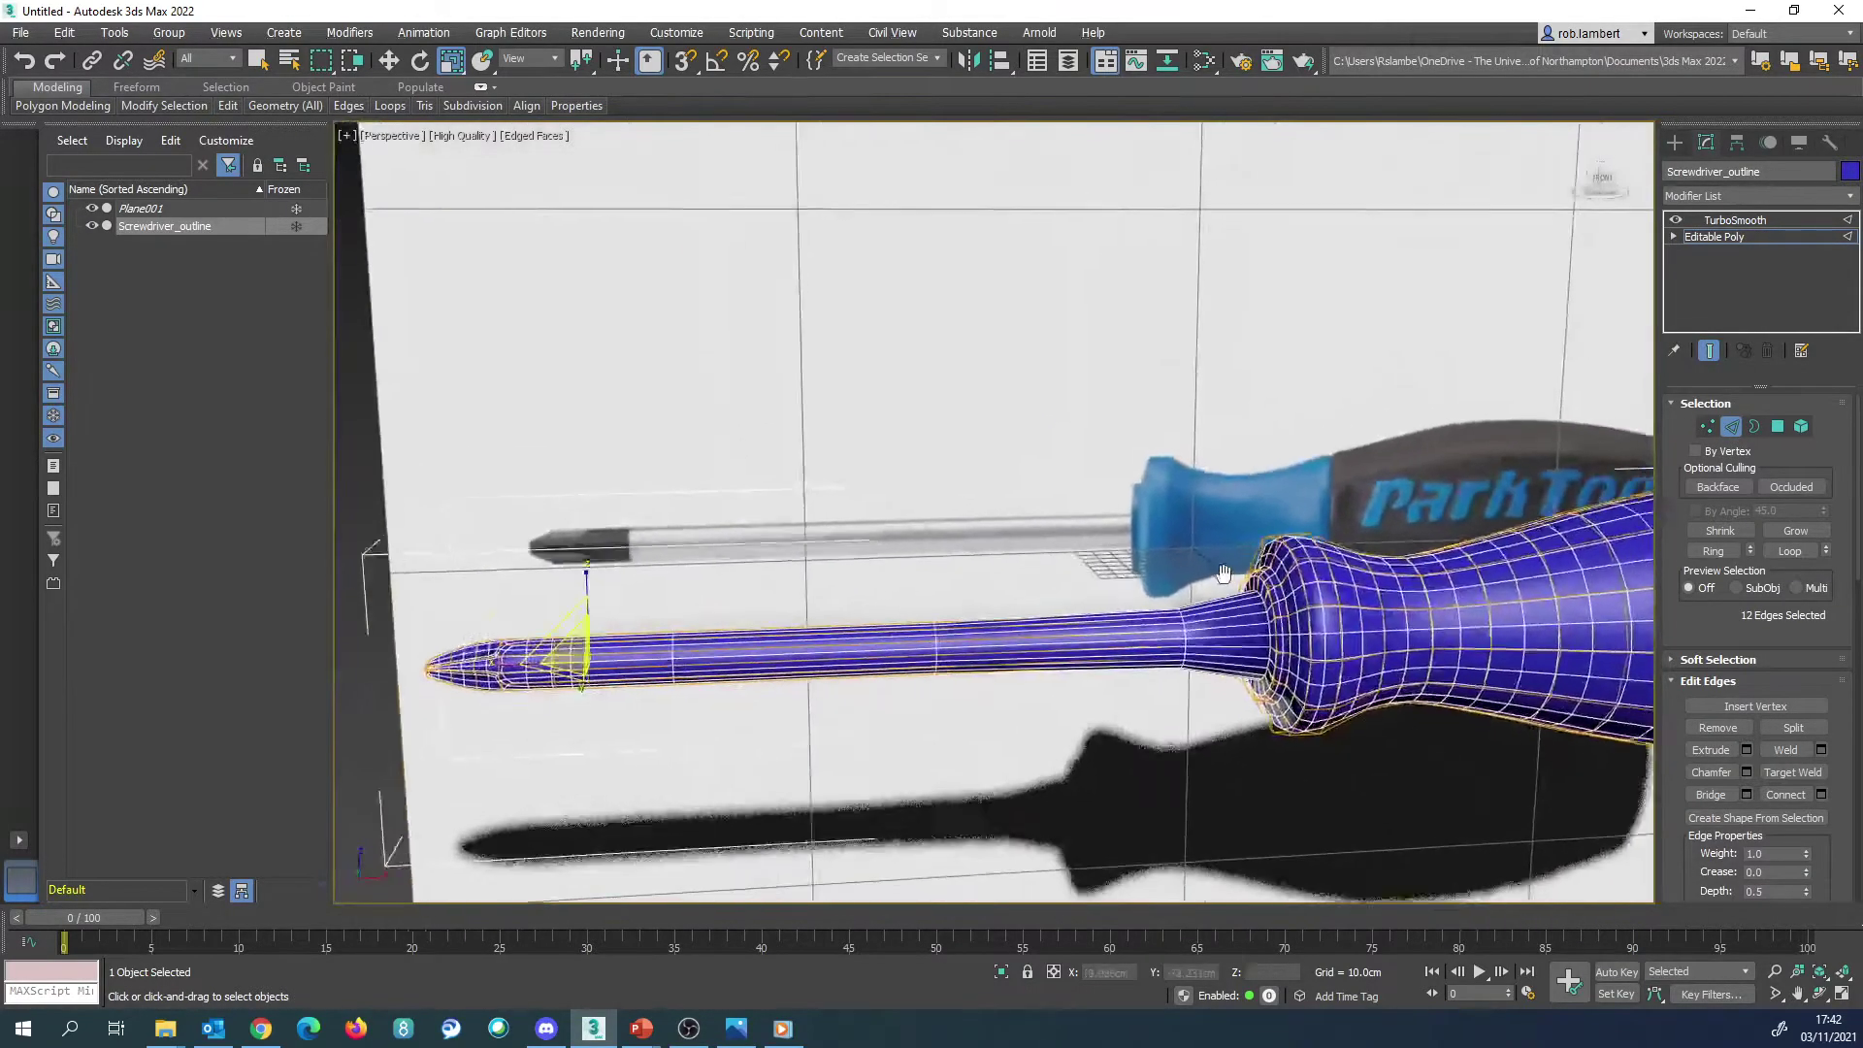
middle_drag(1223, 572, 896, 469)
scroll(895, 469, up, 5)
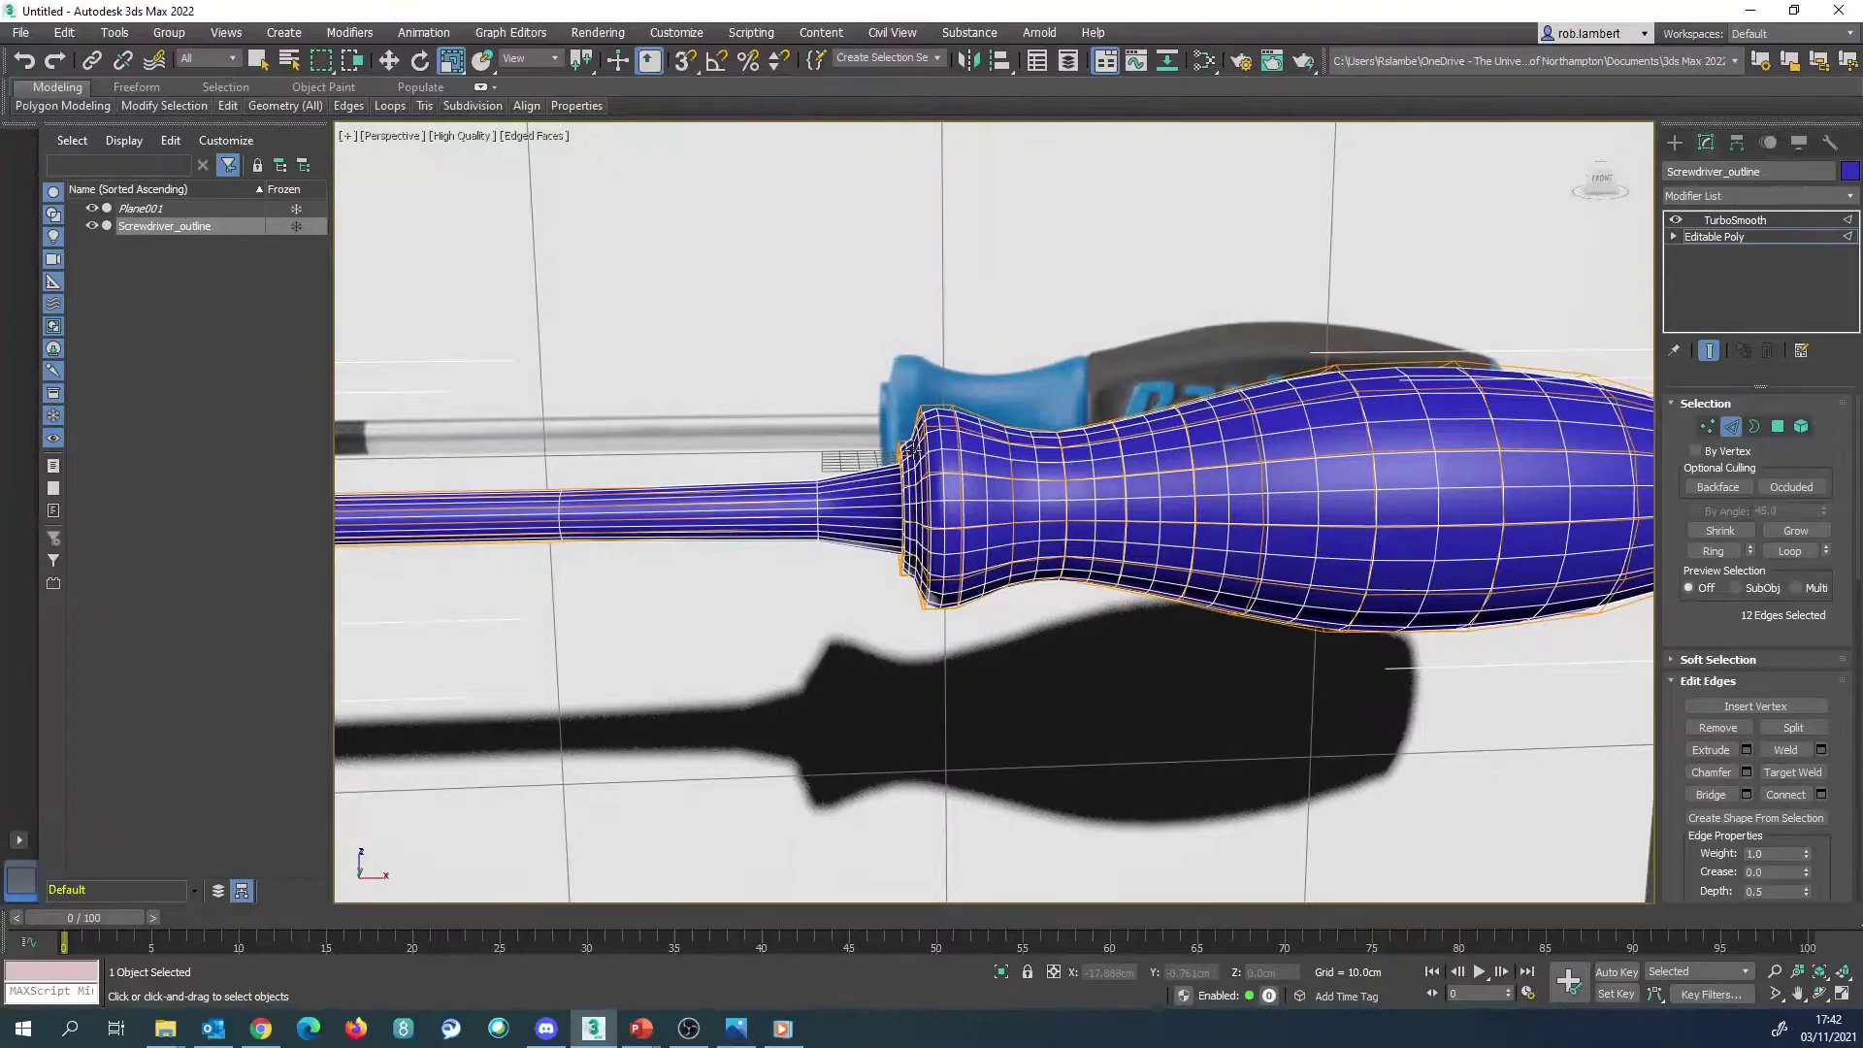
scroll(920, 482, down, 5)
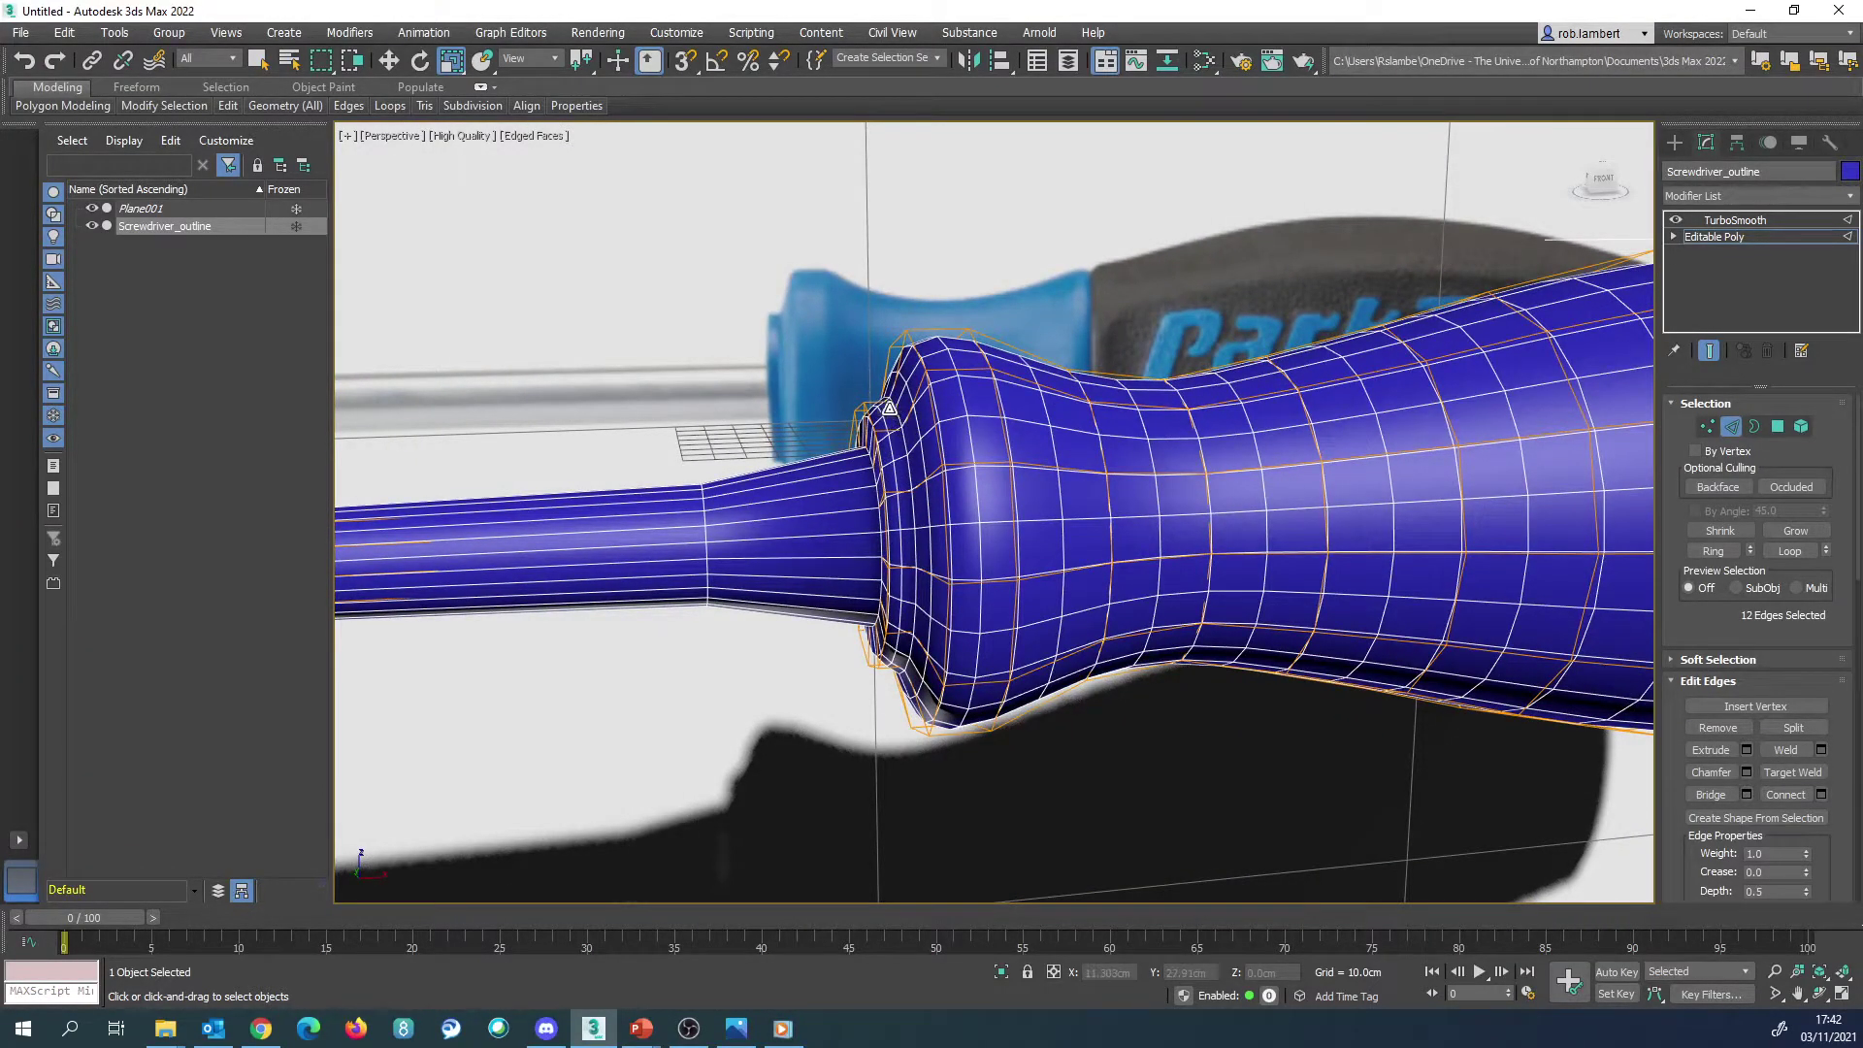
alt+middle_drag(873, 543, 911, 519)
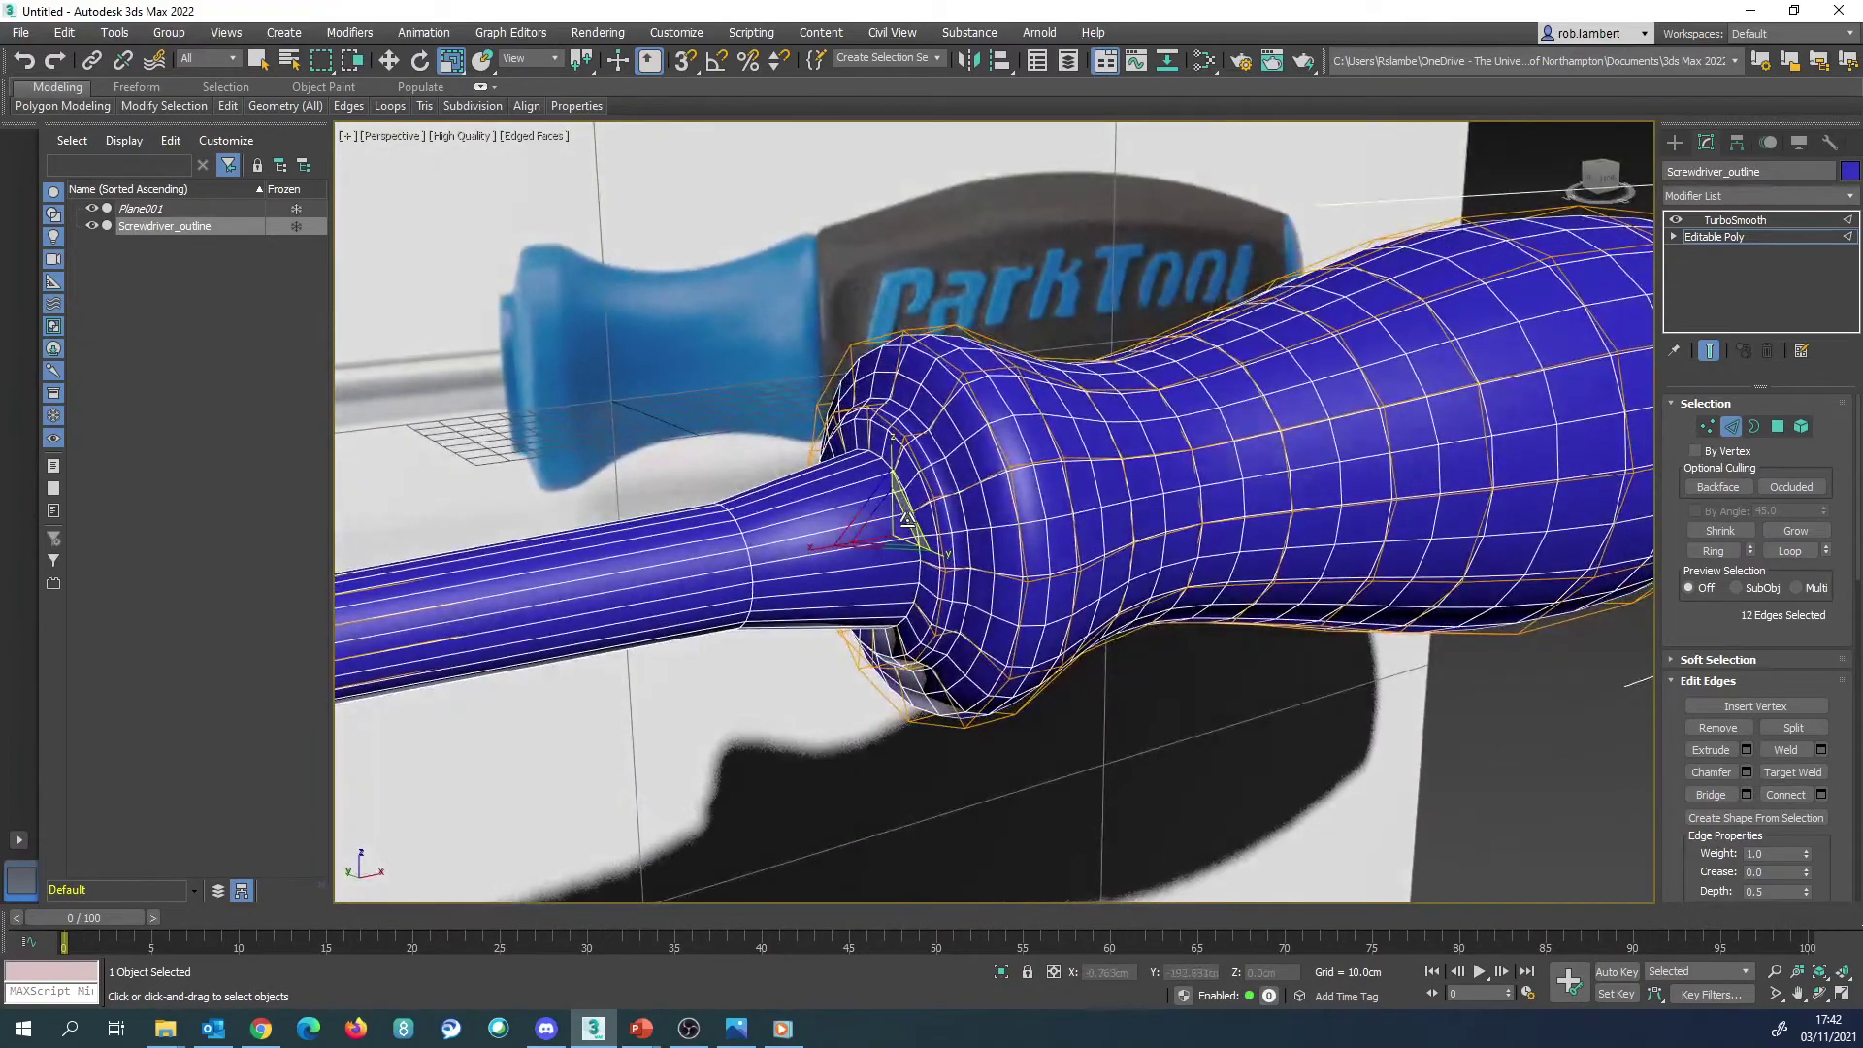
drag(907, 517, 894, 527)
alt+middle_drag(894, 527, 1021, 510)
scroll(871, 479, down, 3)
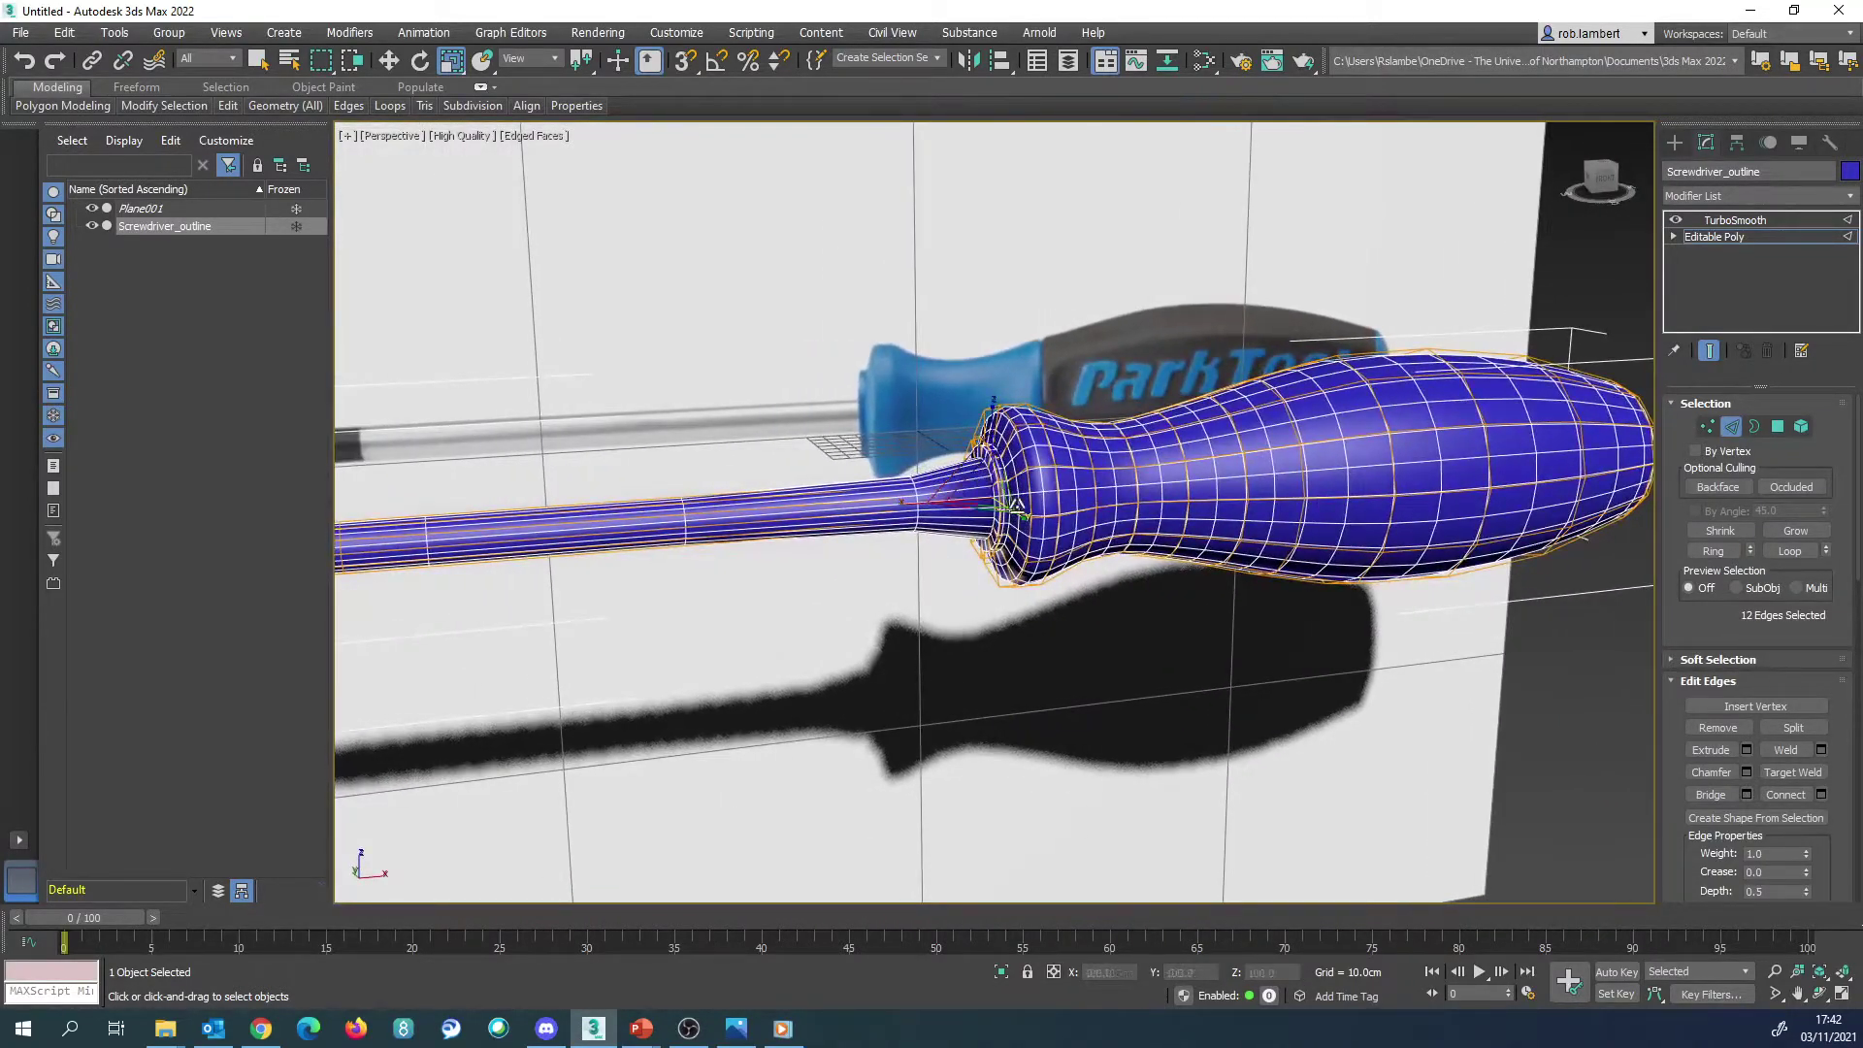
scroll(1015, 485, up, 4)
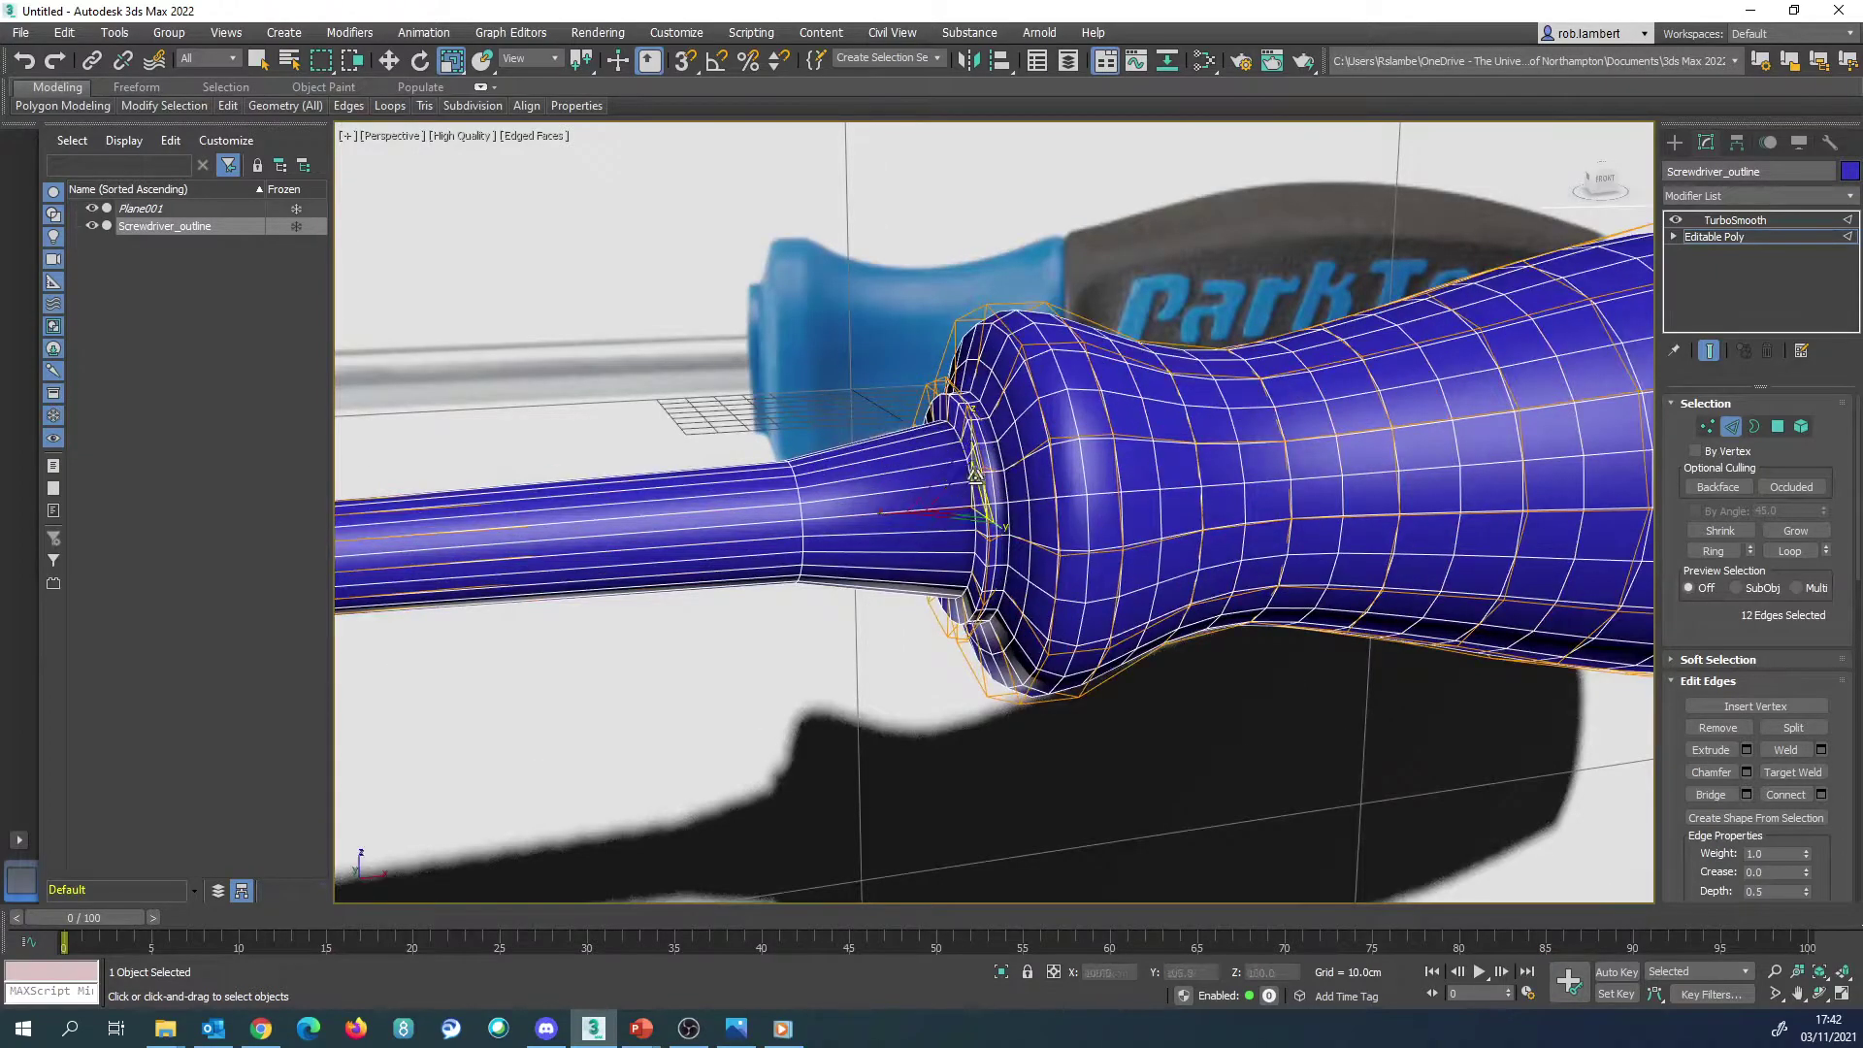
alt+middle_drag(975, 476, 990, 463)
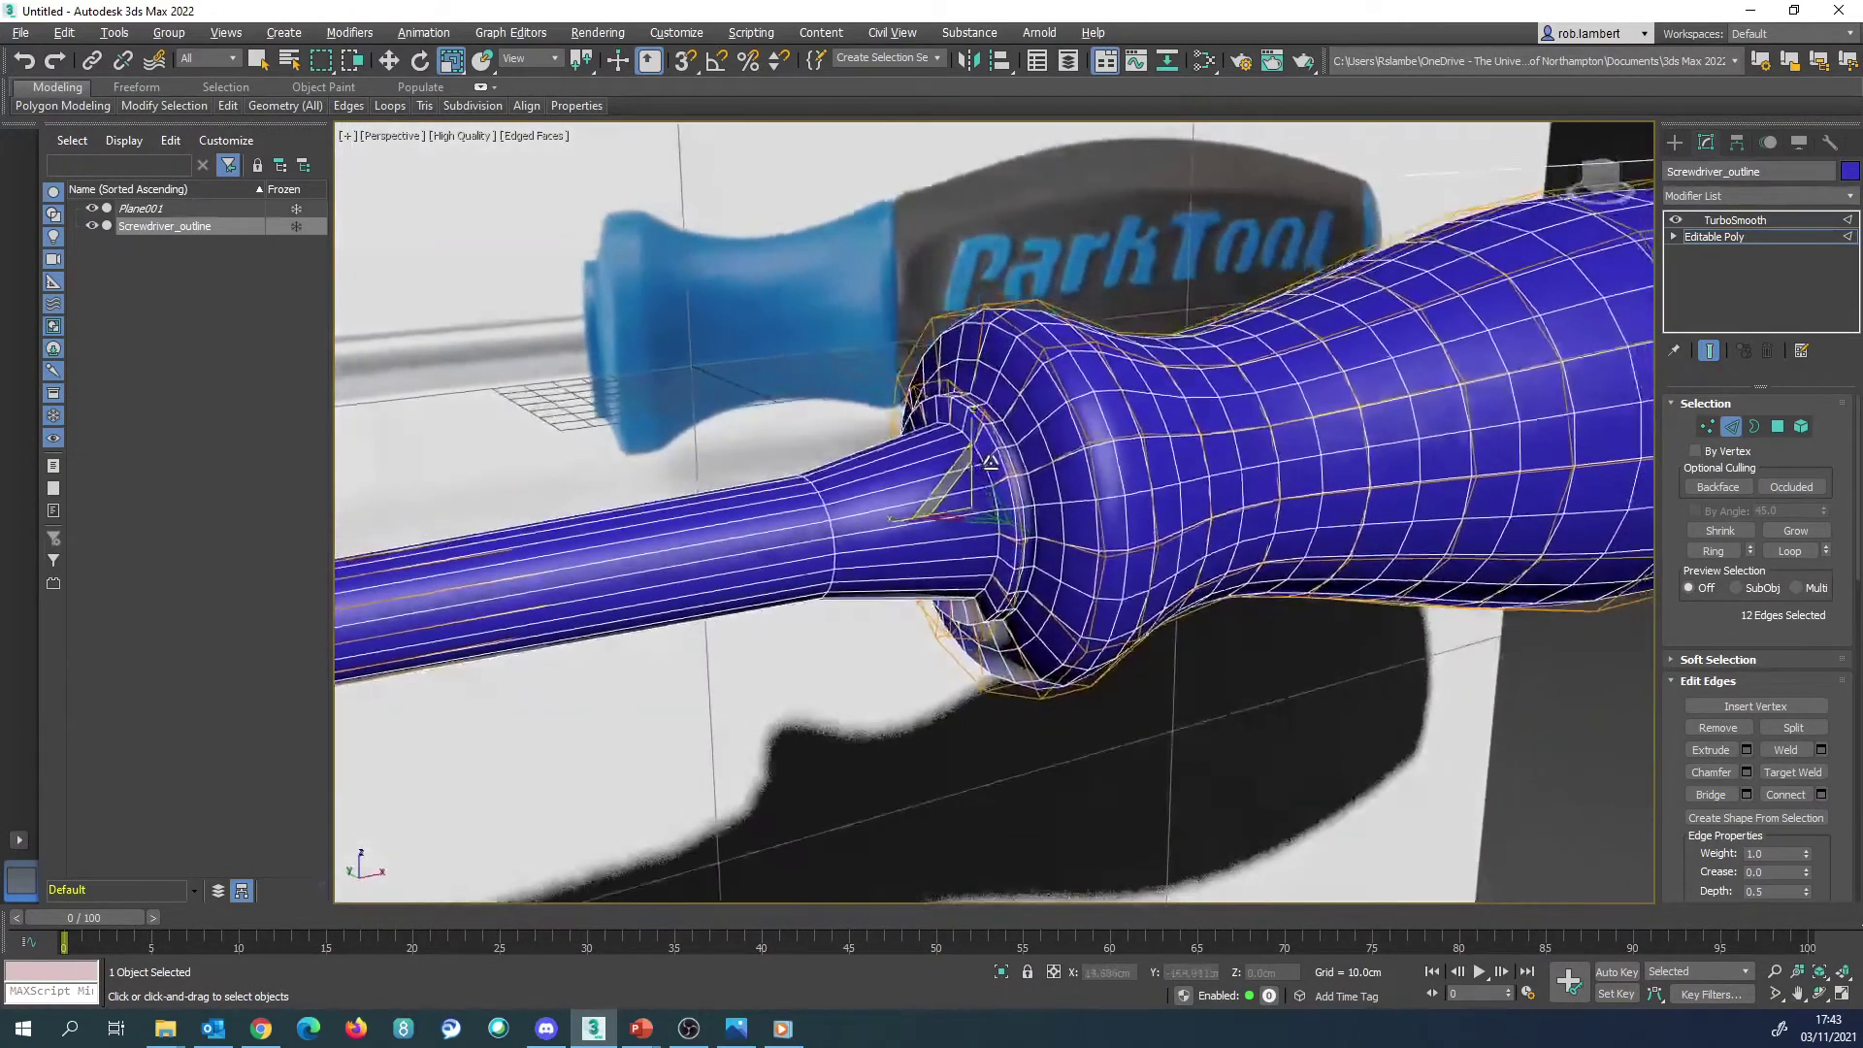
scroll(979, 455, up, 2)
Step: Select the edge loop where the shaft meets the handle and scale it down to the shaft's diameter
double_click(970, 450)
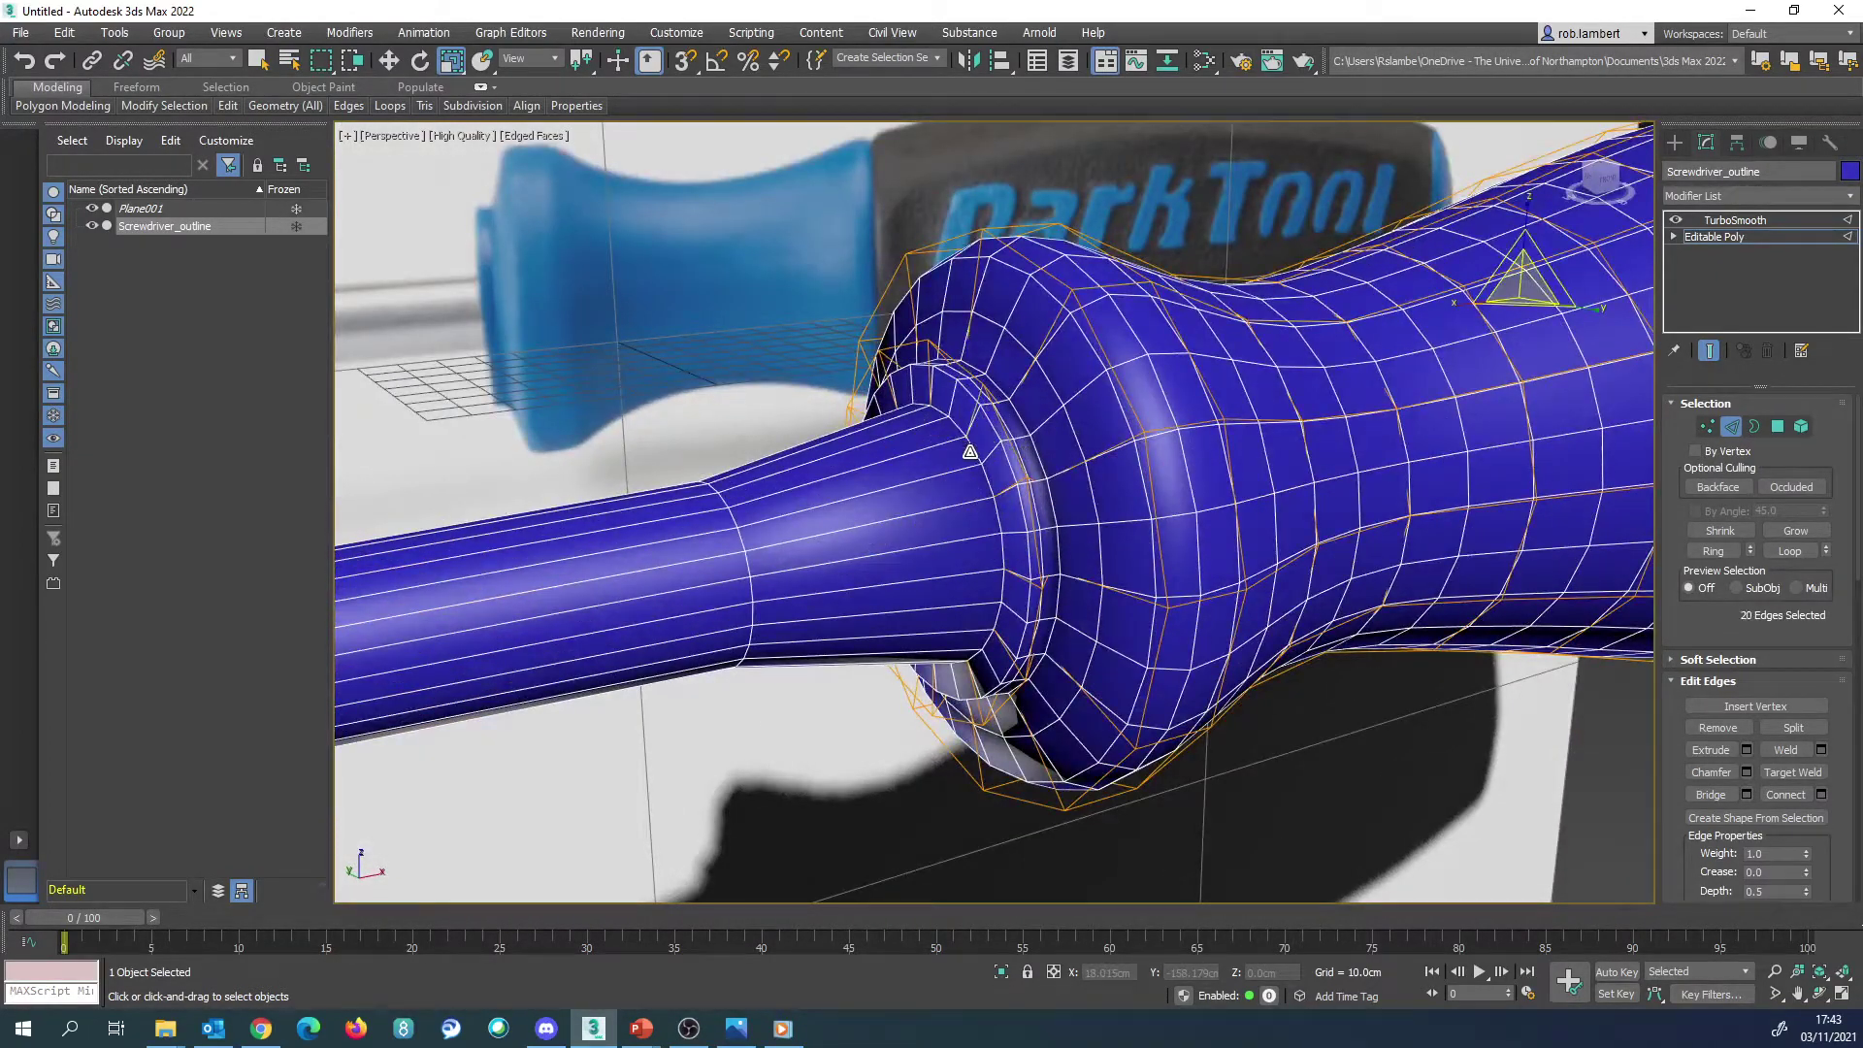
double_click(957, 717)
drag(952, 529, 919, 553)
alt+middle_drag(919, 553, 804, 568)
drag(1015, 479, 1007, 492)
alt+middle_drag(1041, 488, 1097, 487)
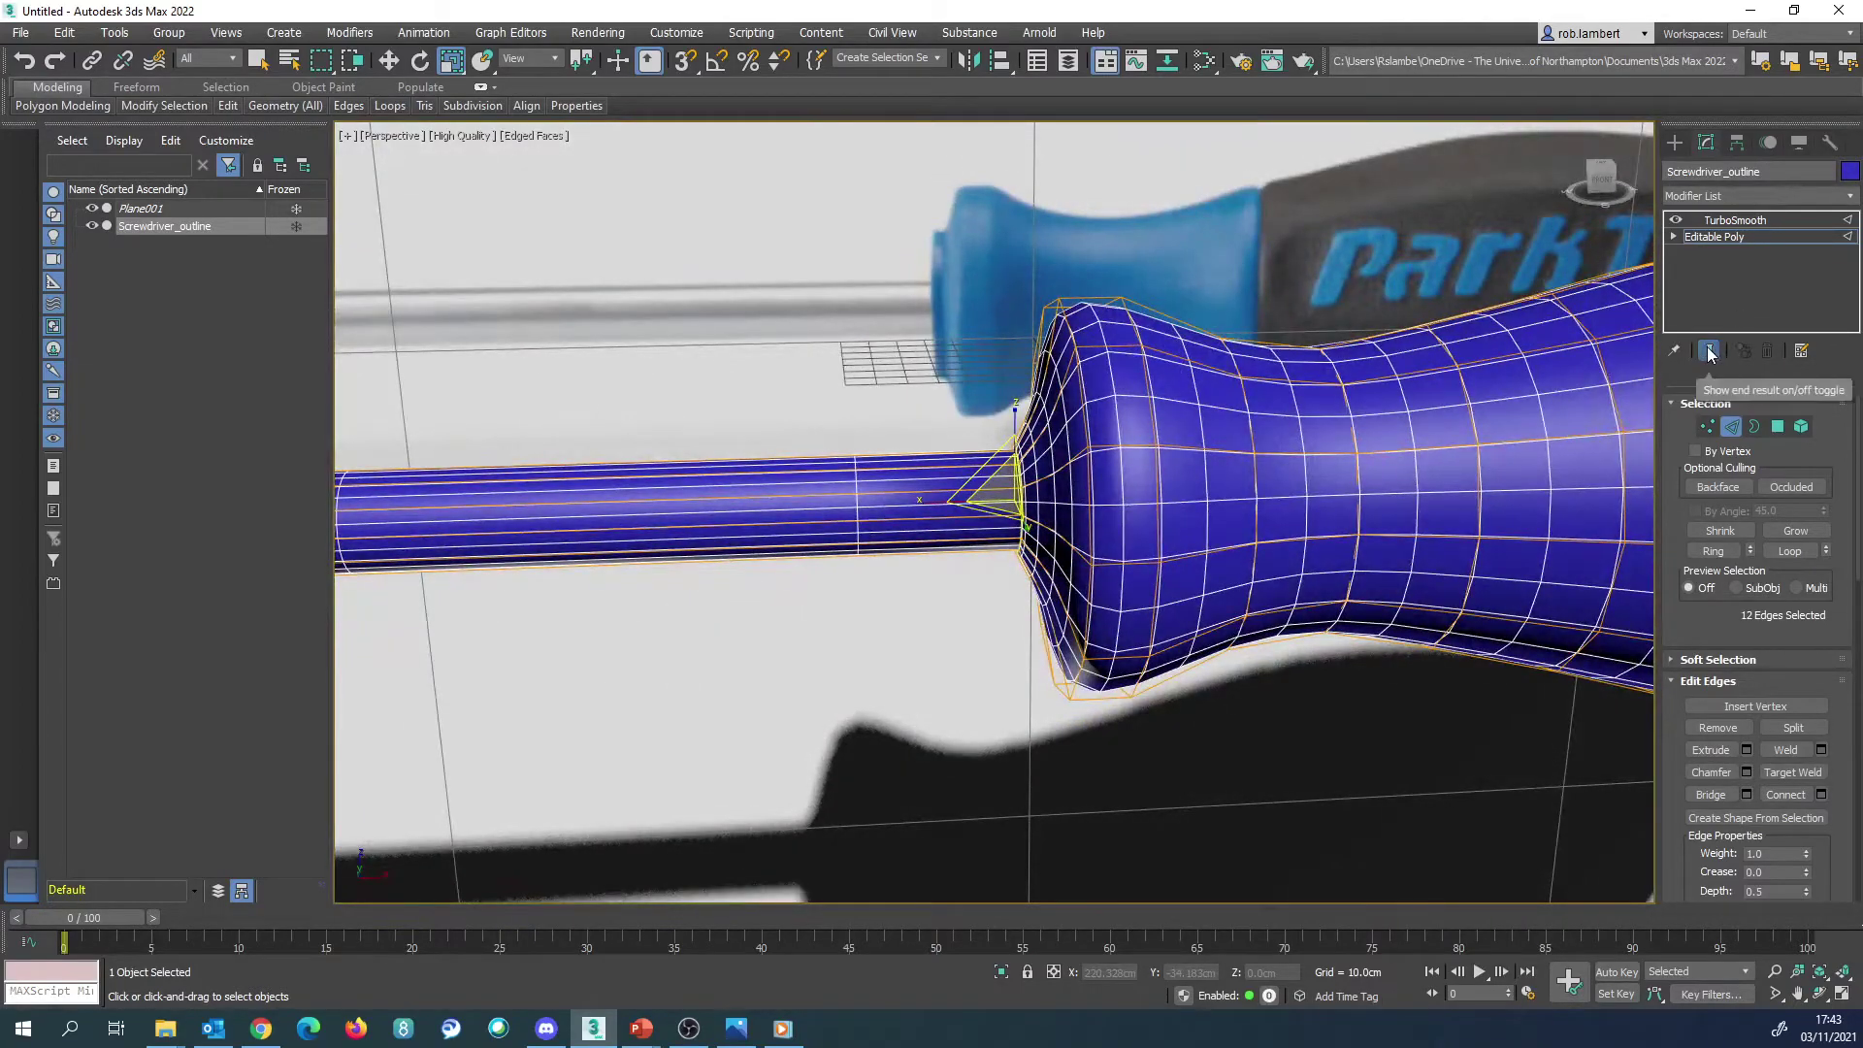
Step: Try scaling the next edge loop outward on the handle's front face, and move that loop along X toward the shaft tip
click(1676, 219)
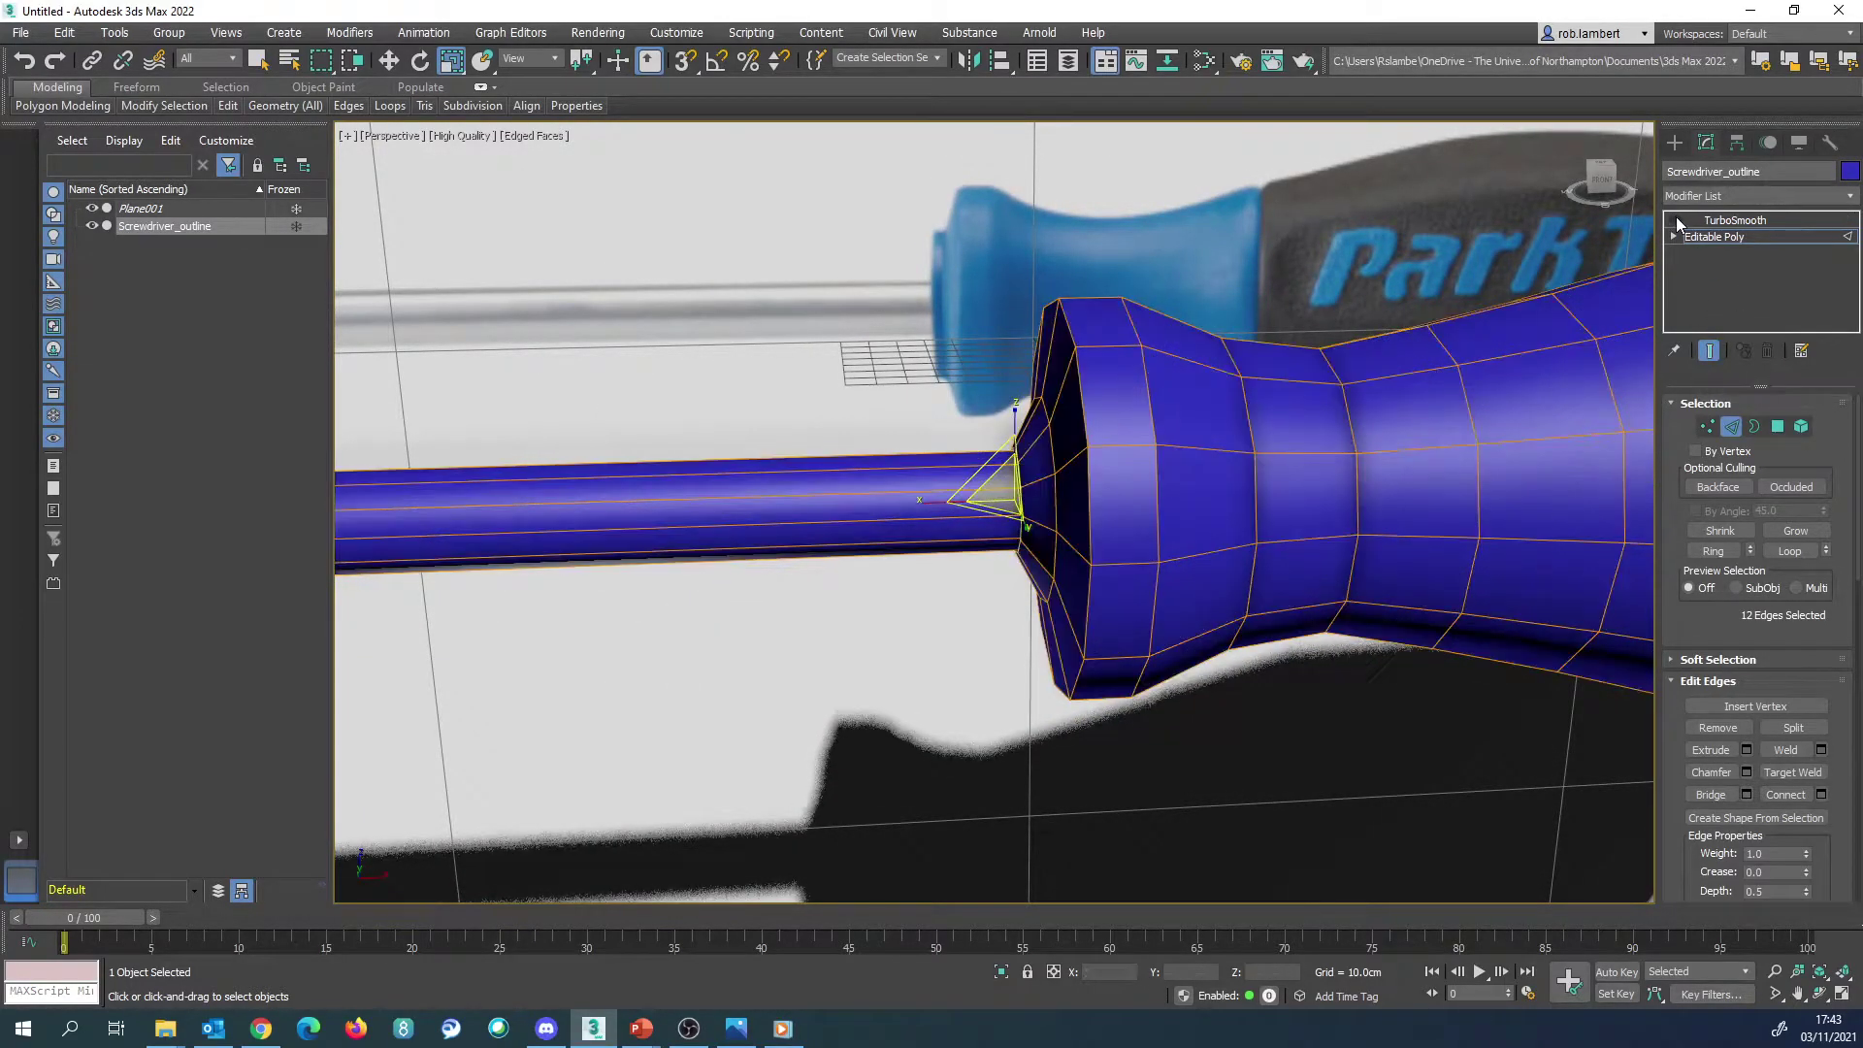
double_click(1049, 454)
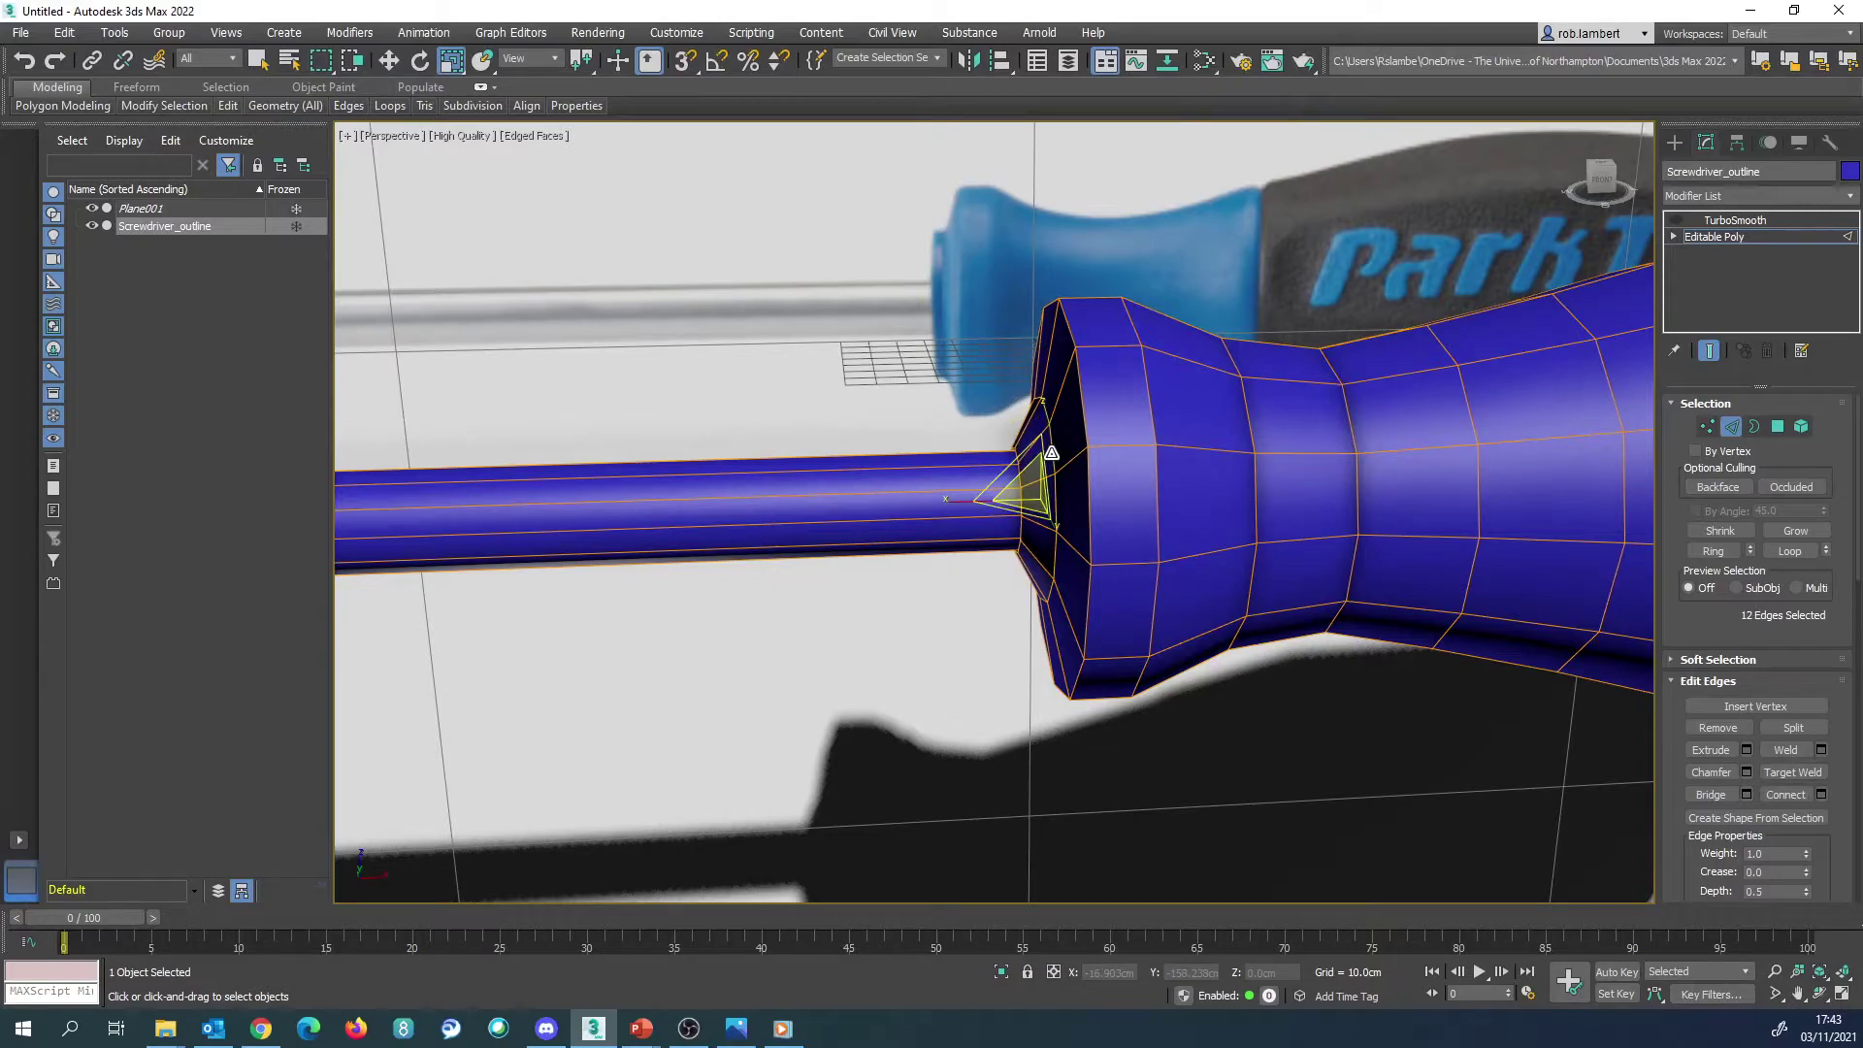
click(1676, 220)
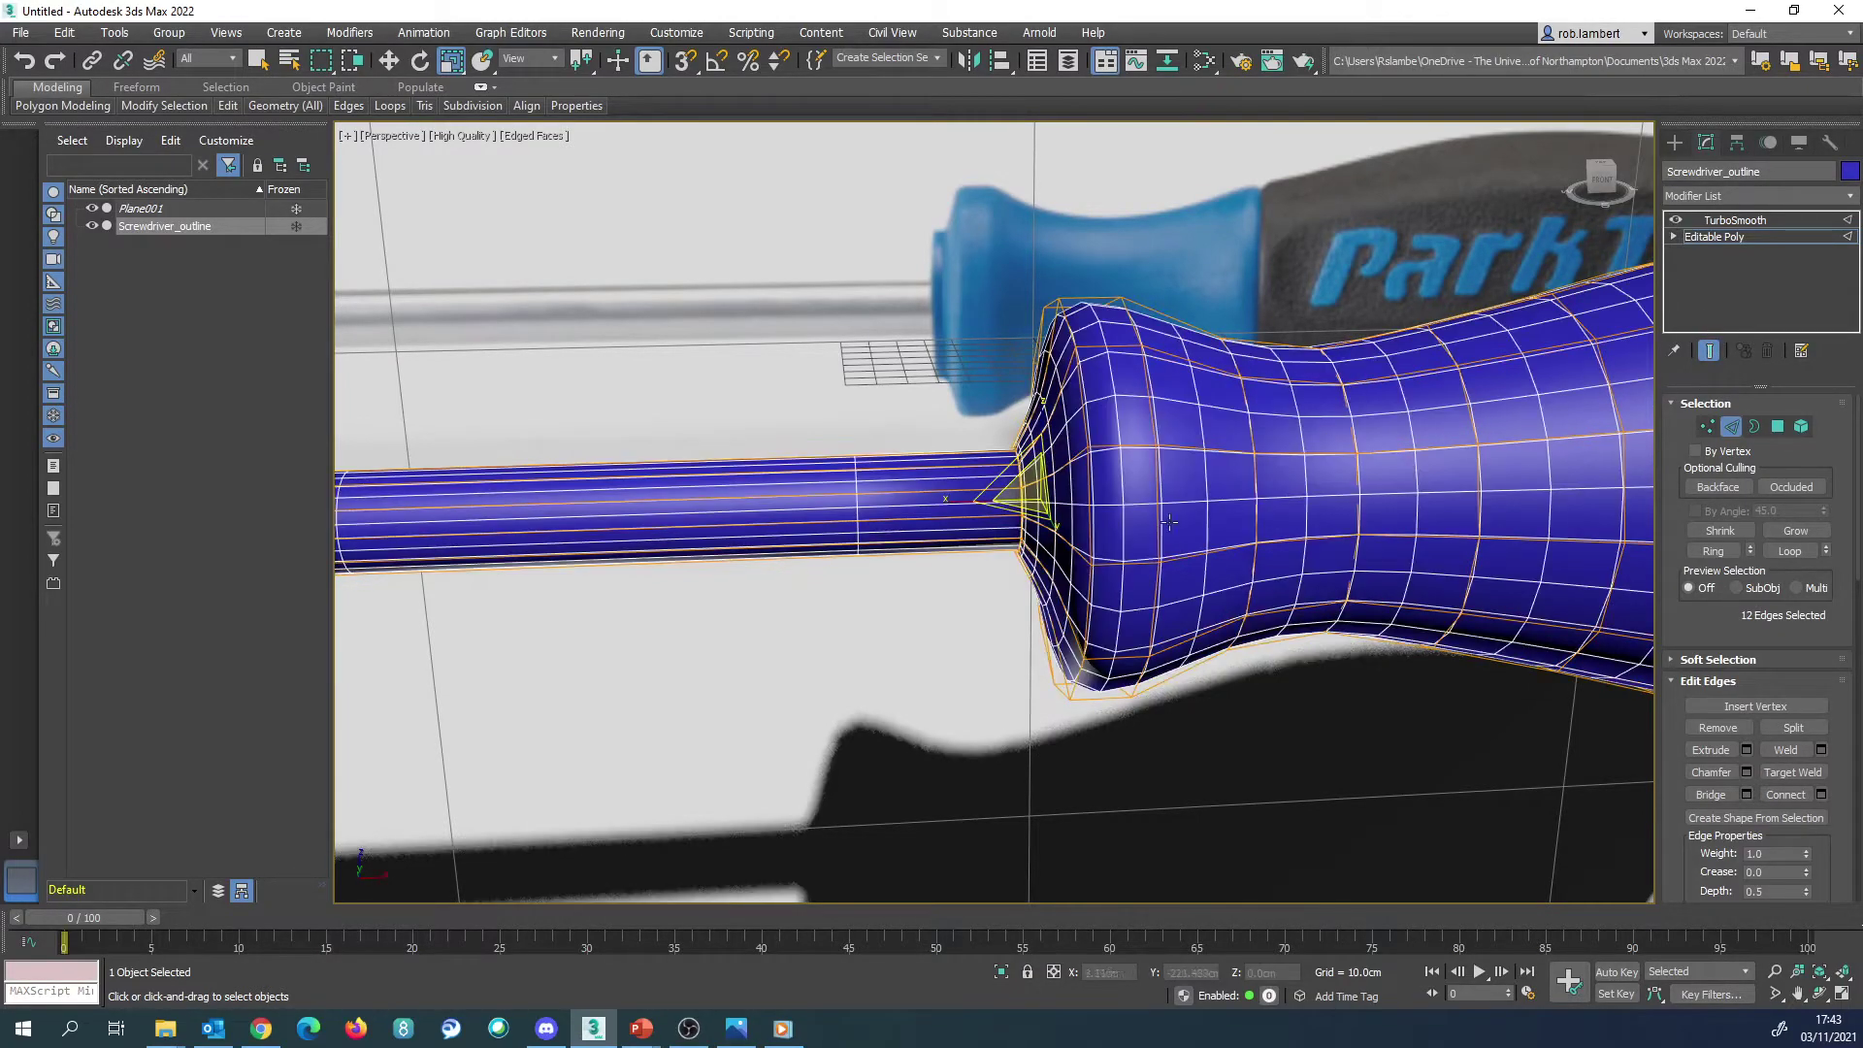
alt+middle_drag(1015, 480, 1053, 483)
drag(1050, 493, 1055, 480)
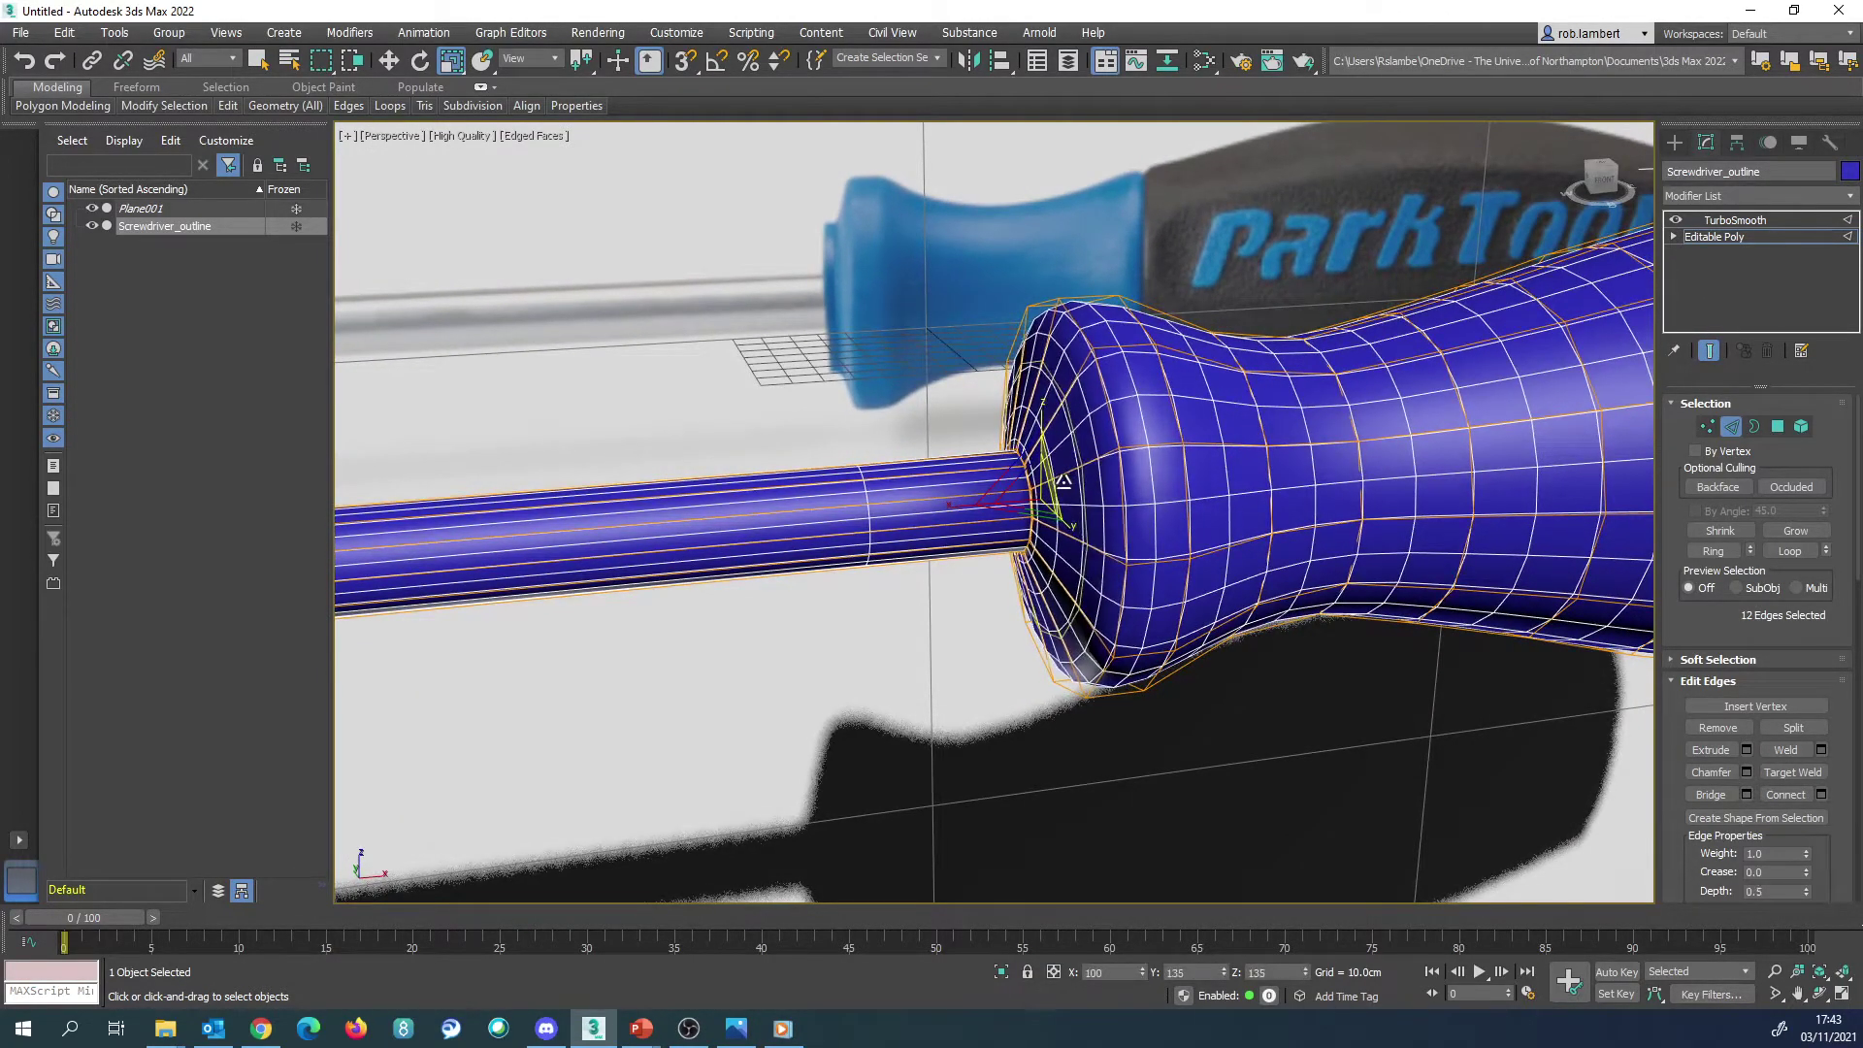
alt+middle_drag(1125, 488, 1101, 493)
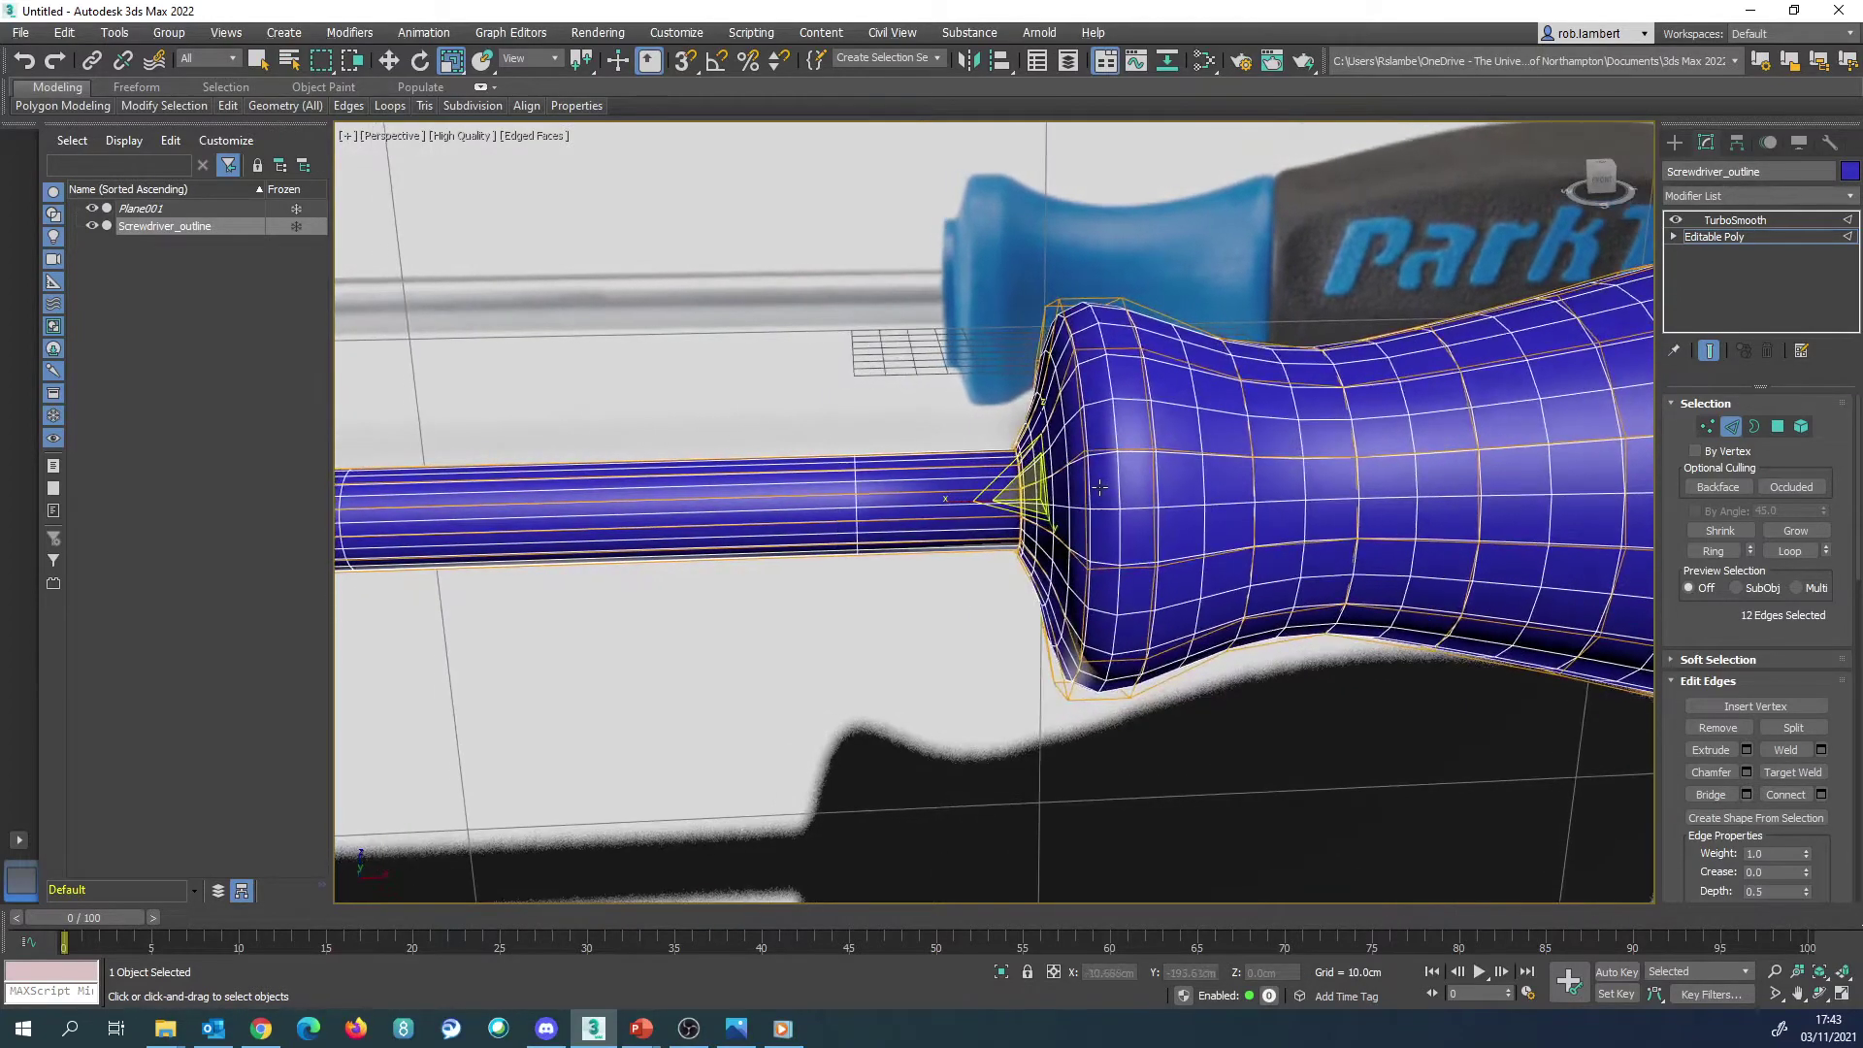
key(w)
drag(1096, 496, 1075, 492)
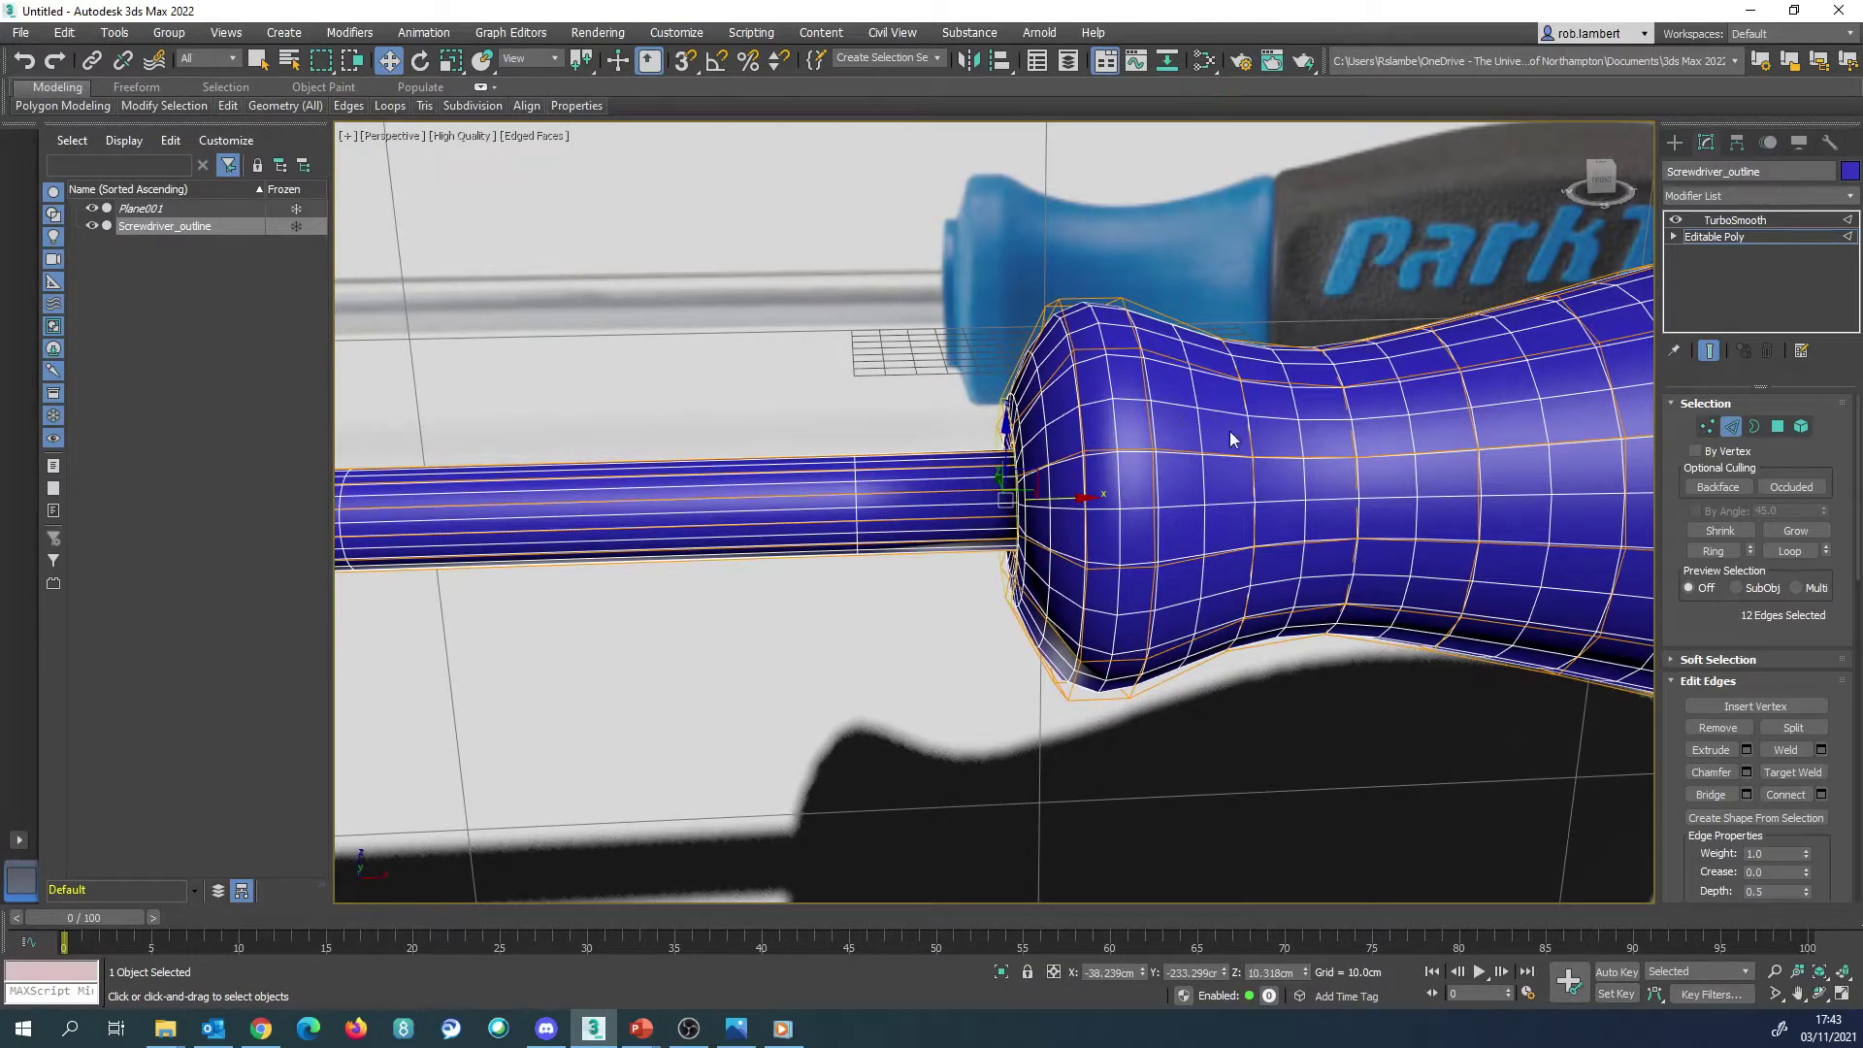
Step: With TurboSmooth hidden, connect the ring of edges between the collar and the handle's front rim with 1 segment
click(1679, 223)
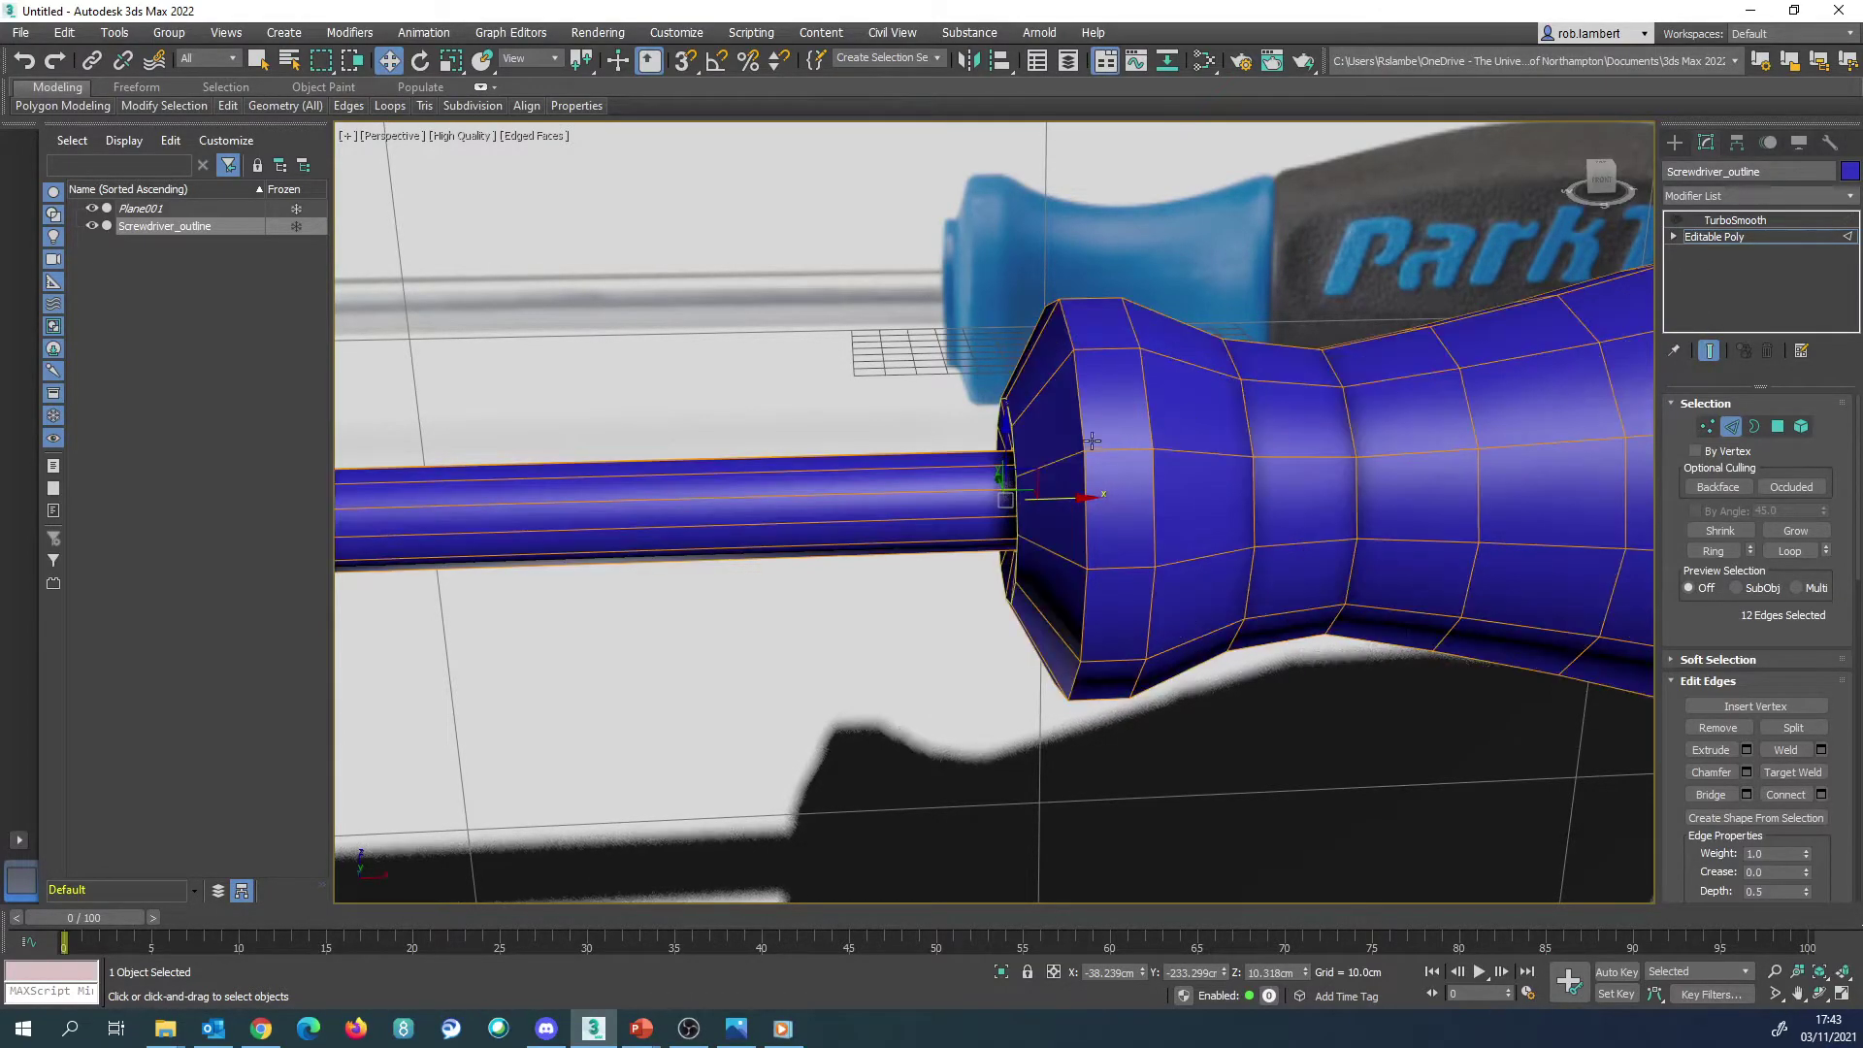
click(1049, 463)
click(1714, 550)
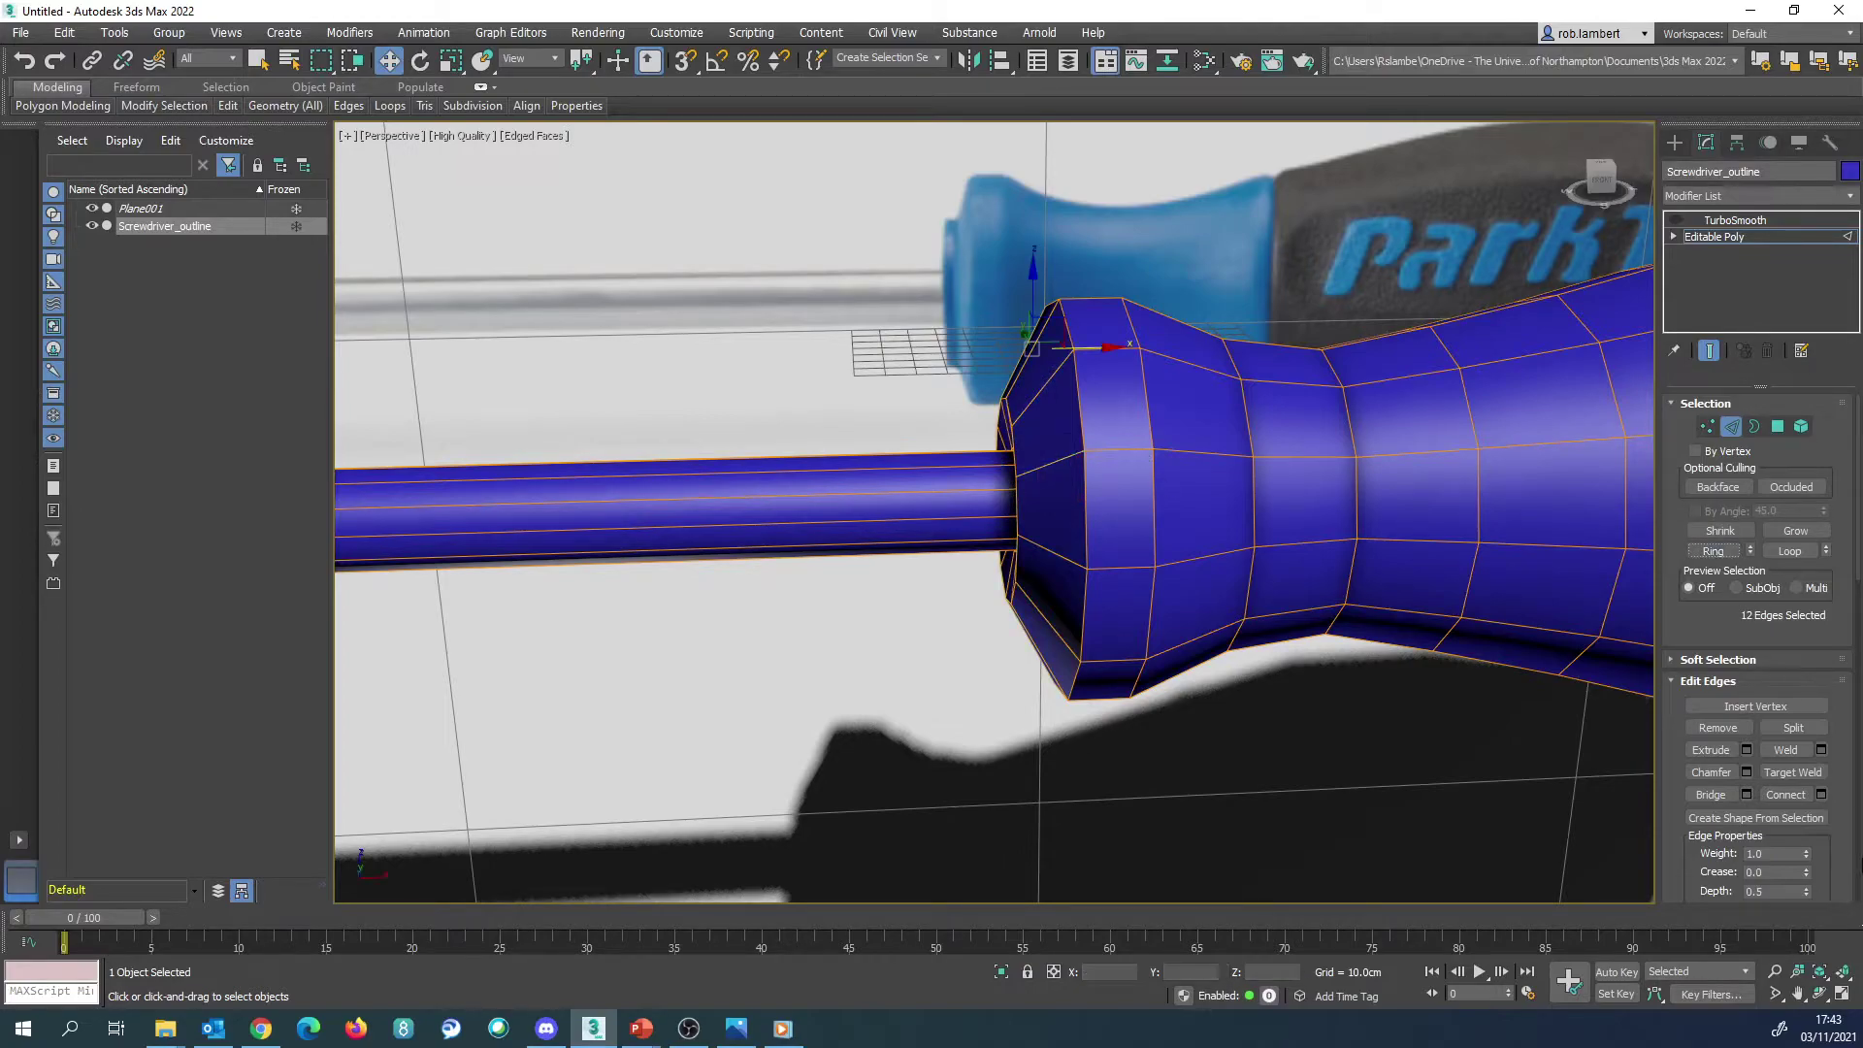
click(1821, 795)
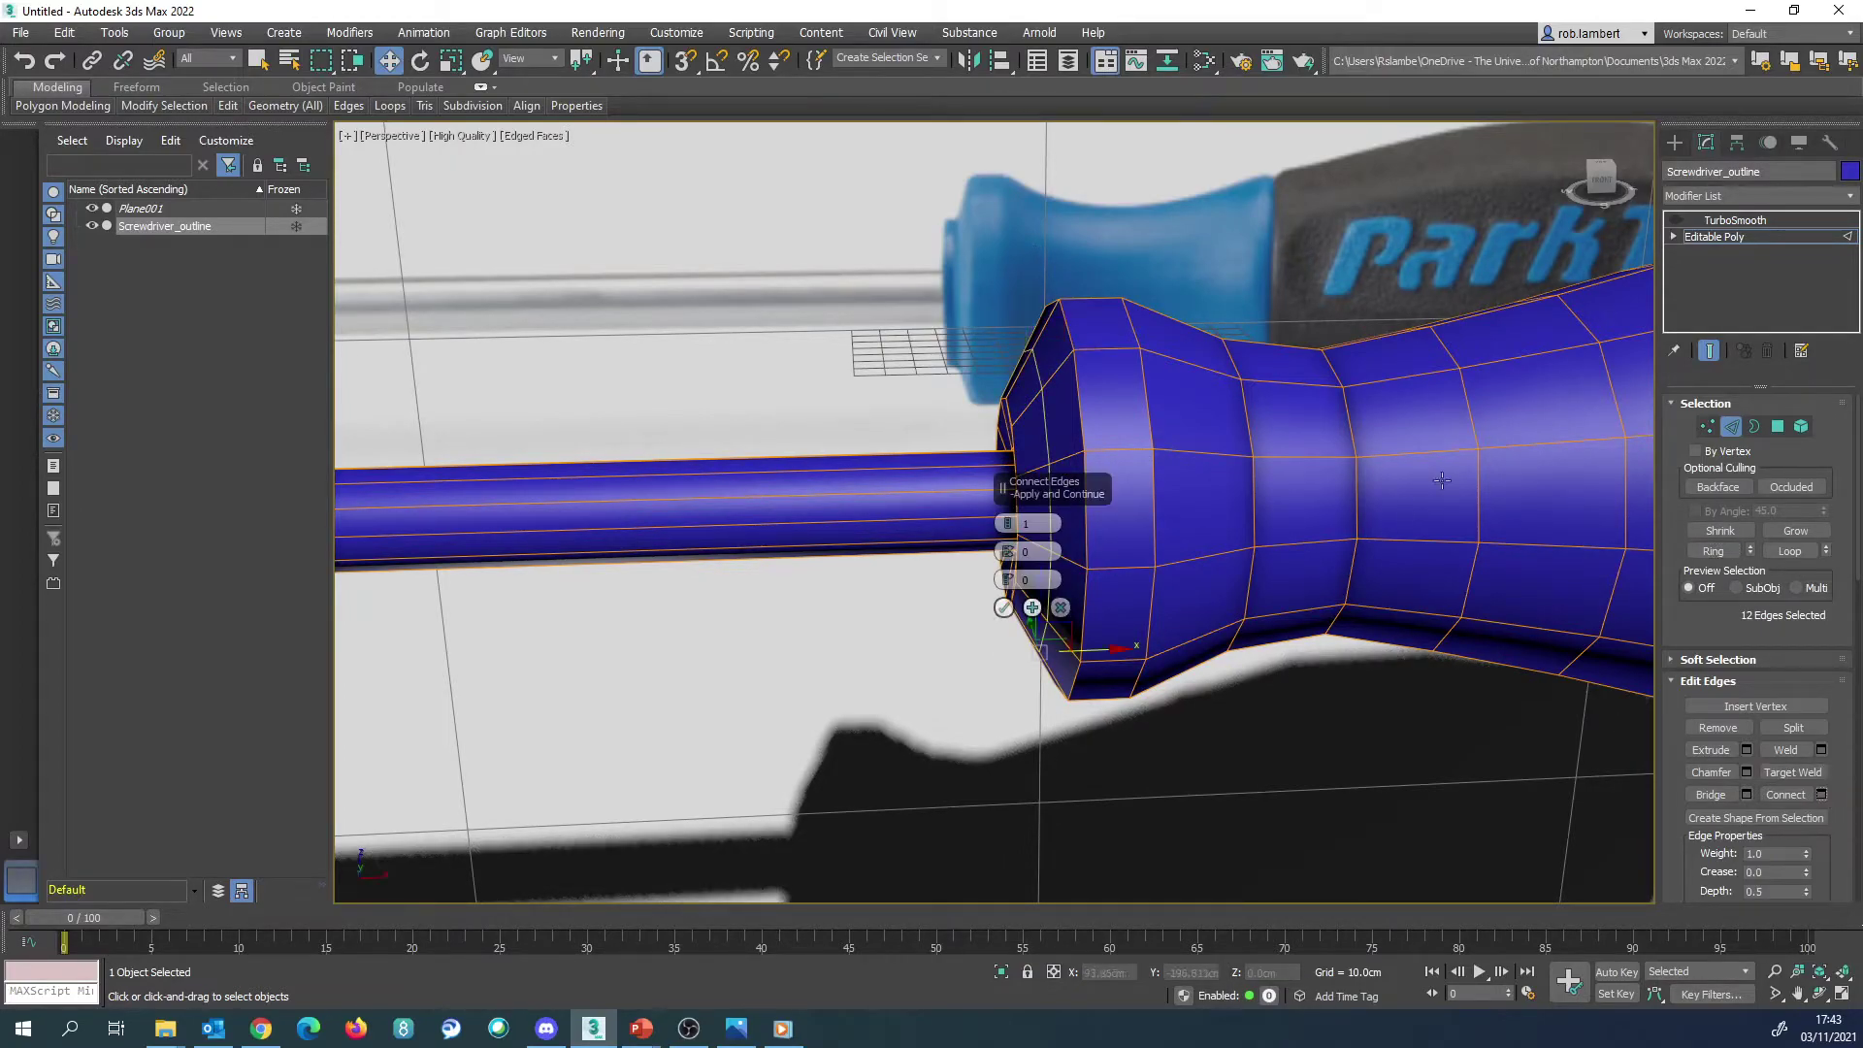
click(1005, 608)
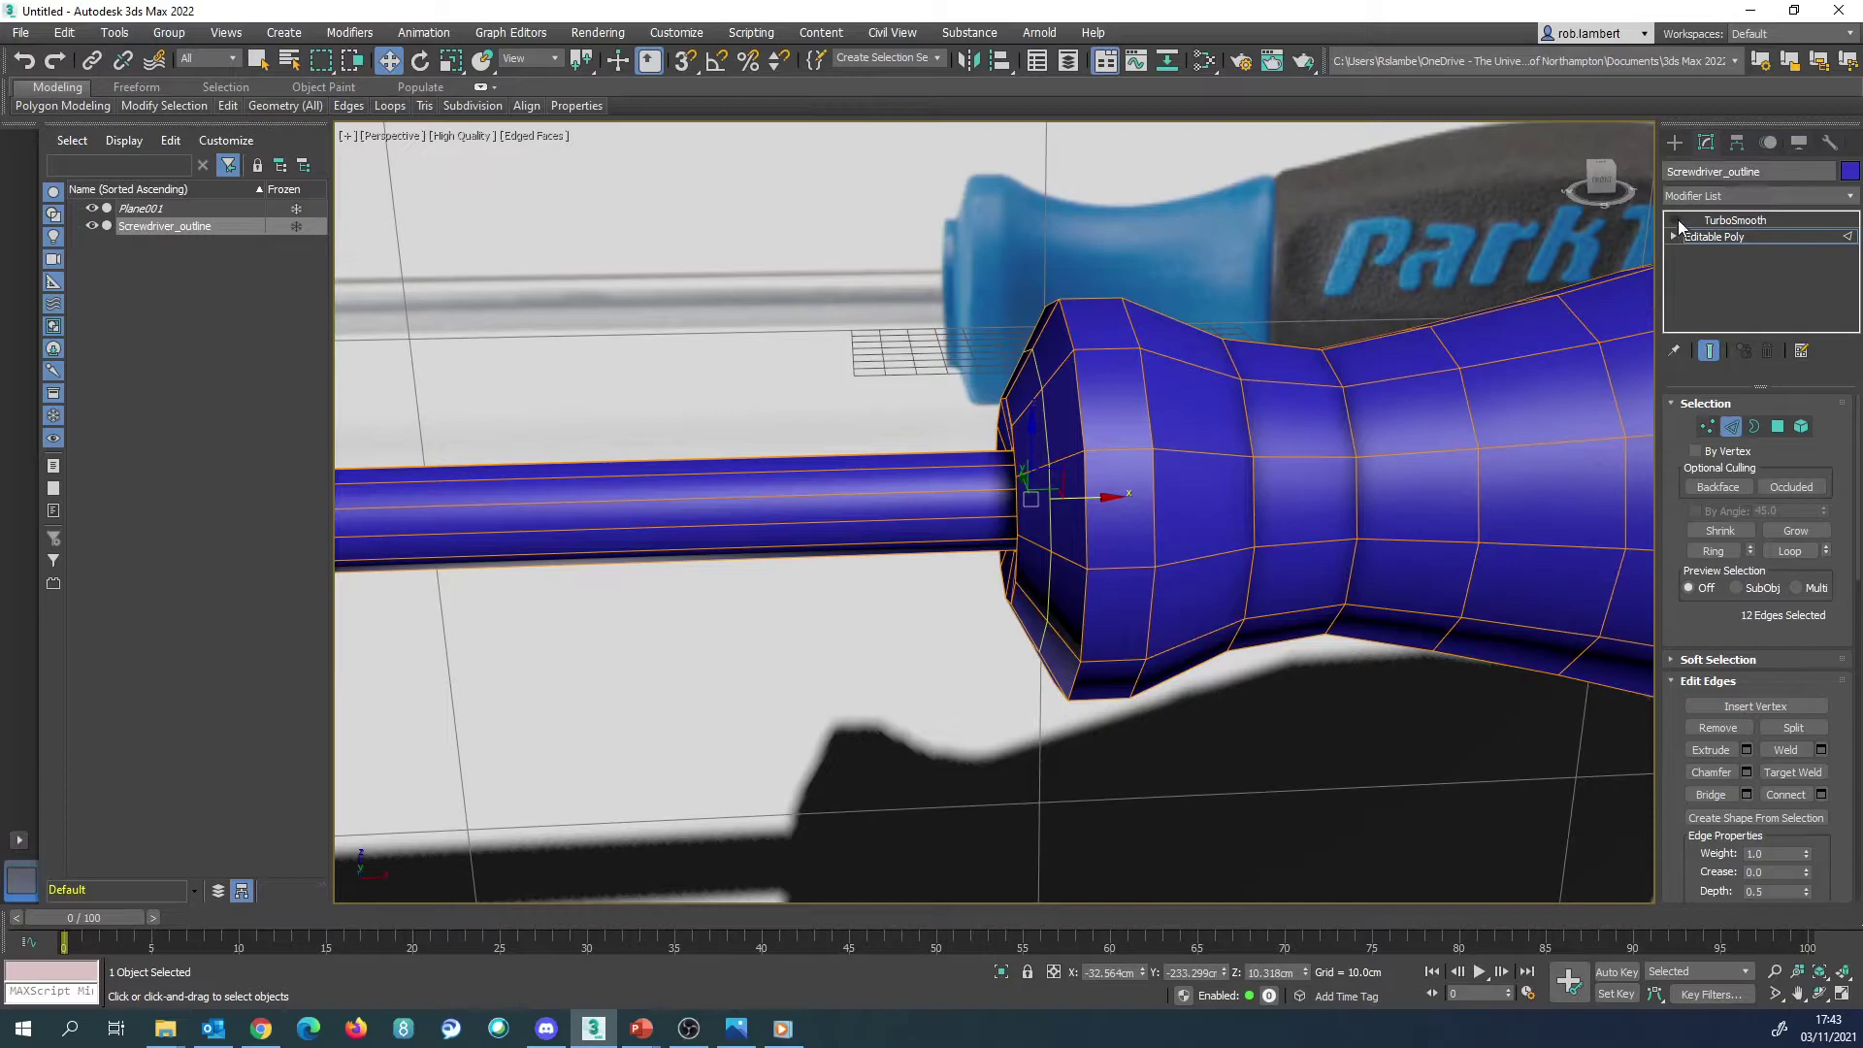
Step: Show TurboSmooth again, move the new edge loop along X toward the handle and scale it to about 57% in Y and Z
click(1677, 221)
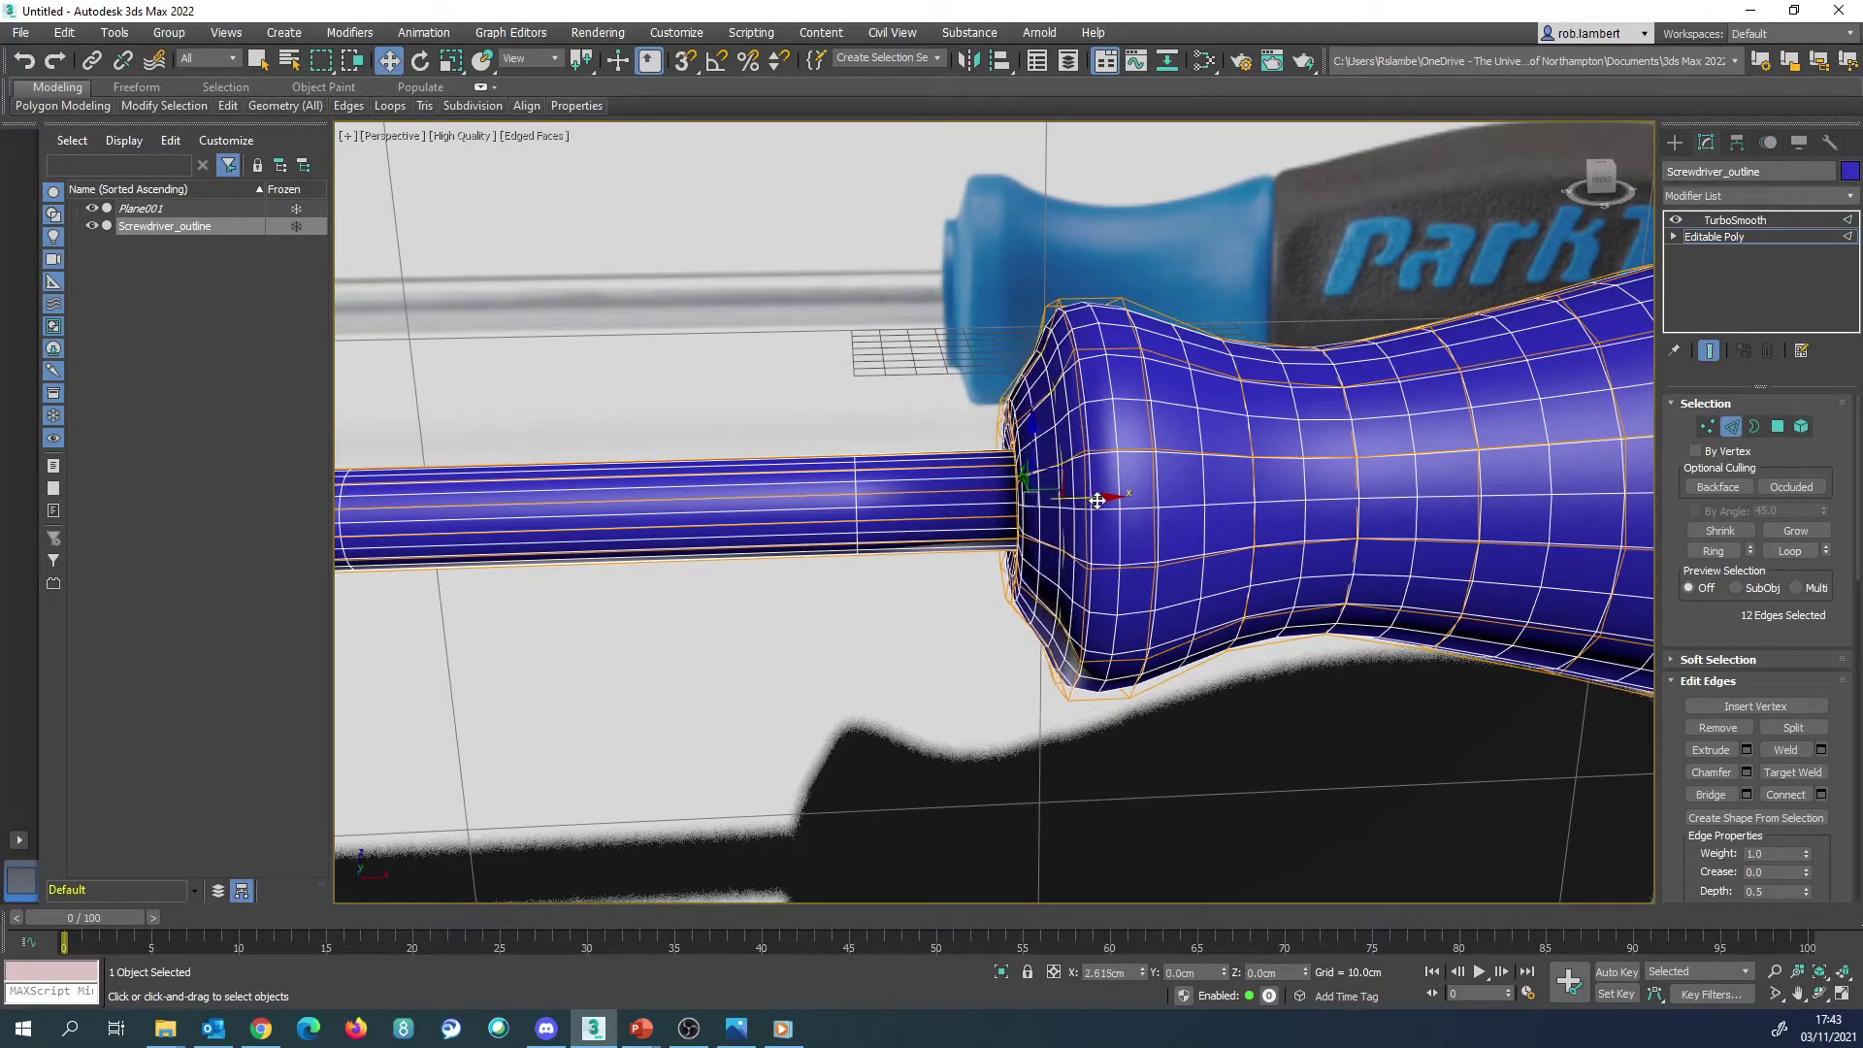
drag(1097, 500, 1108, 502)
key(r)
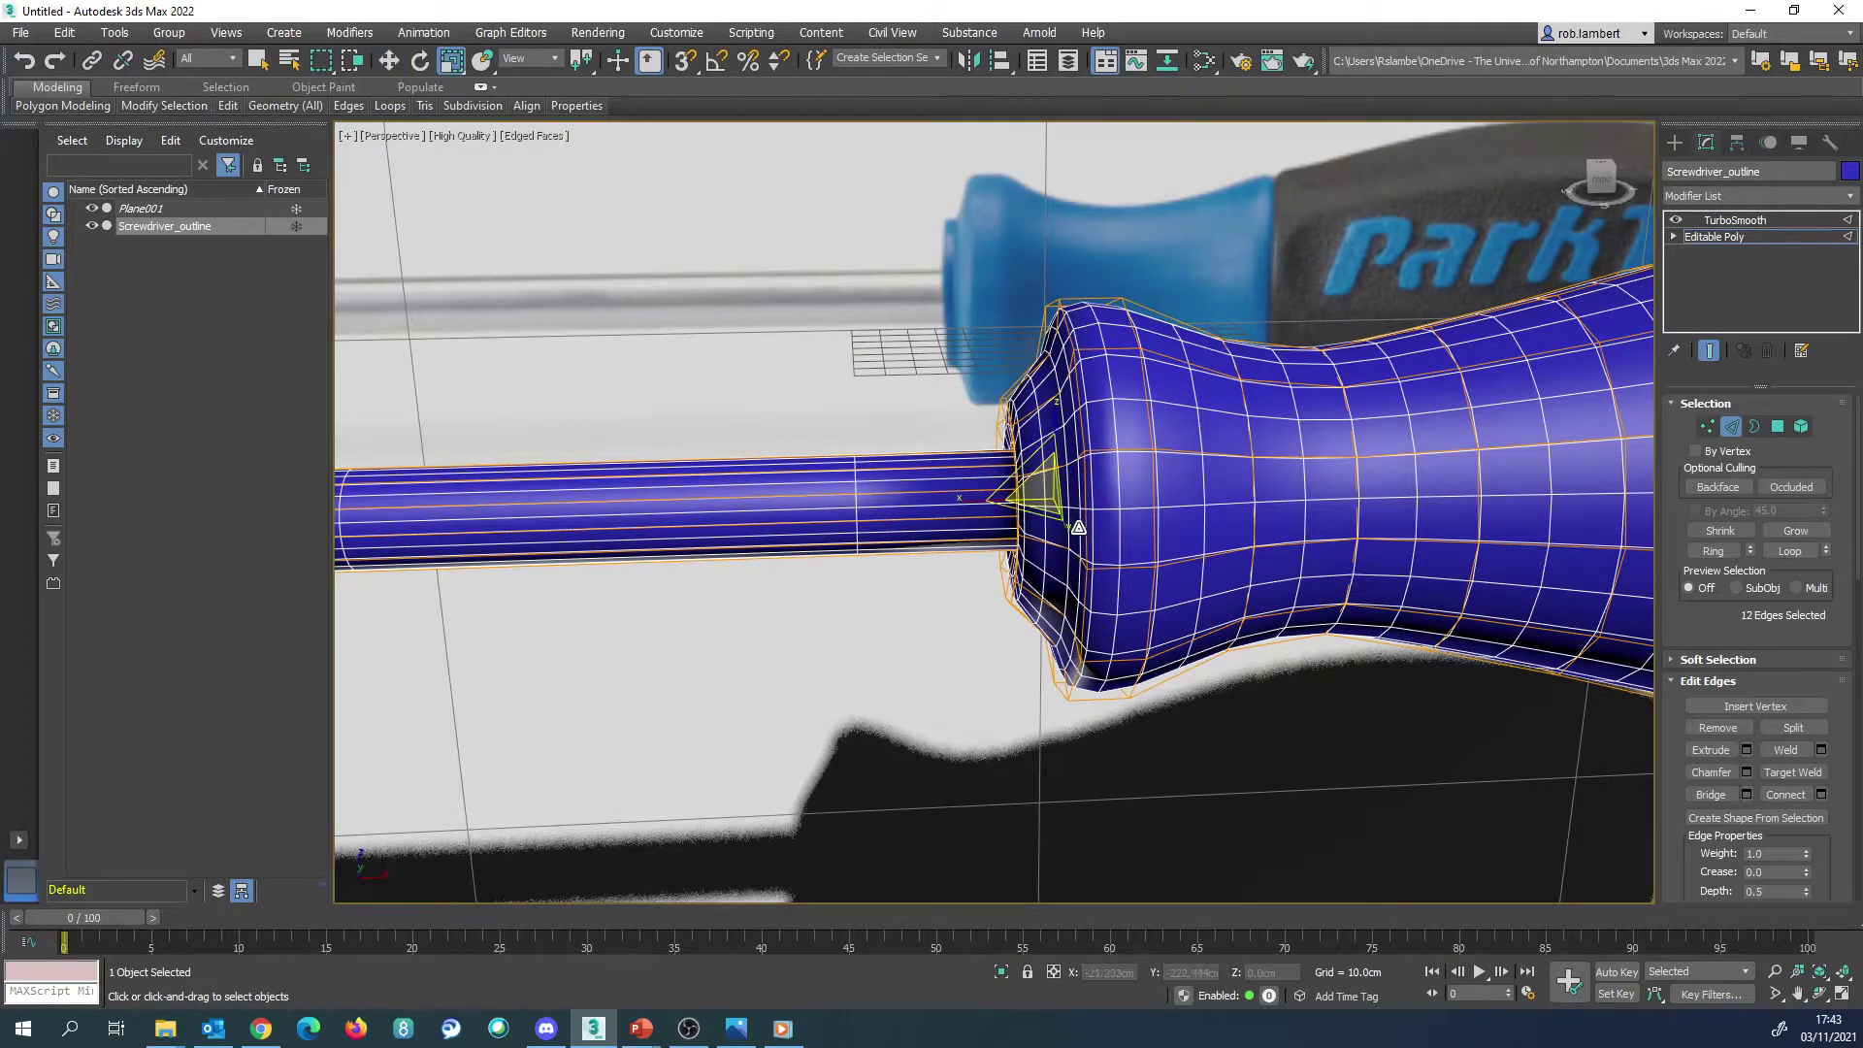
alt+middle_drag(1107, 502, 1094, 489)
drag(1094, 489, 1055, 527)
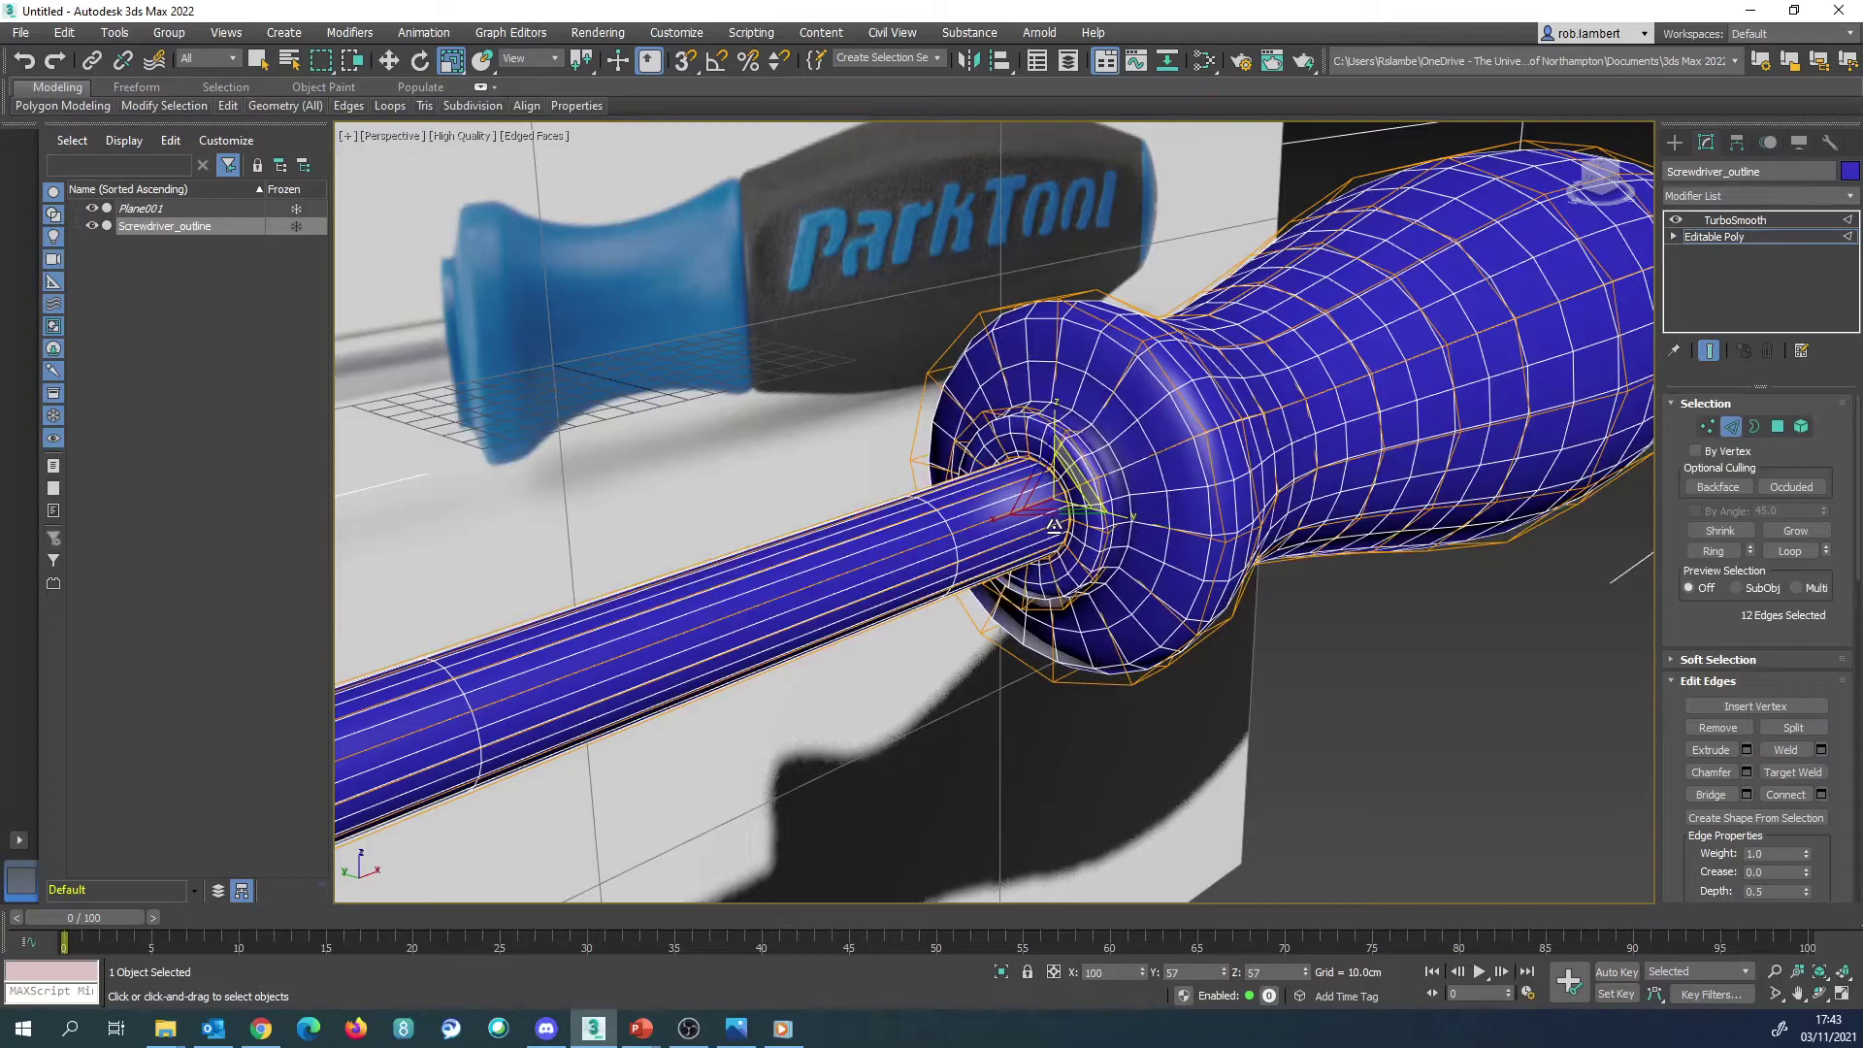
Step: Examine the reshaped collar and the whole smoothed screwdriver in perspective against the reference image
alt+middle_drag(1055, 527, 1378, 505)
scroll(1155, 456, down, 5)
scroll(1218, 491, up, 4)
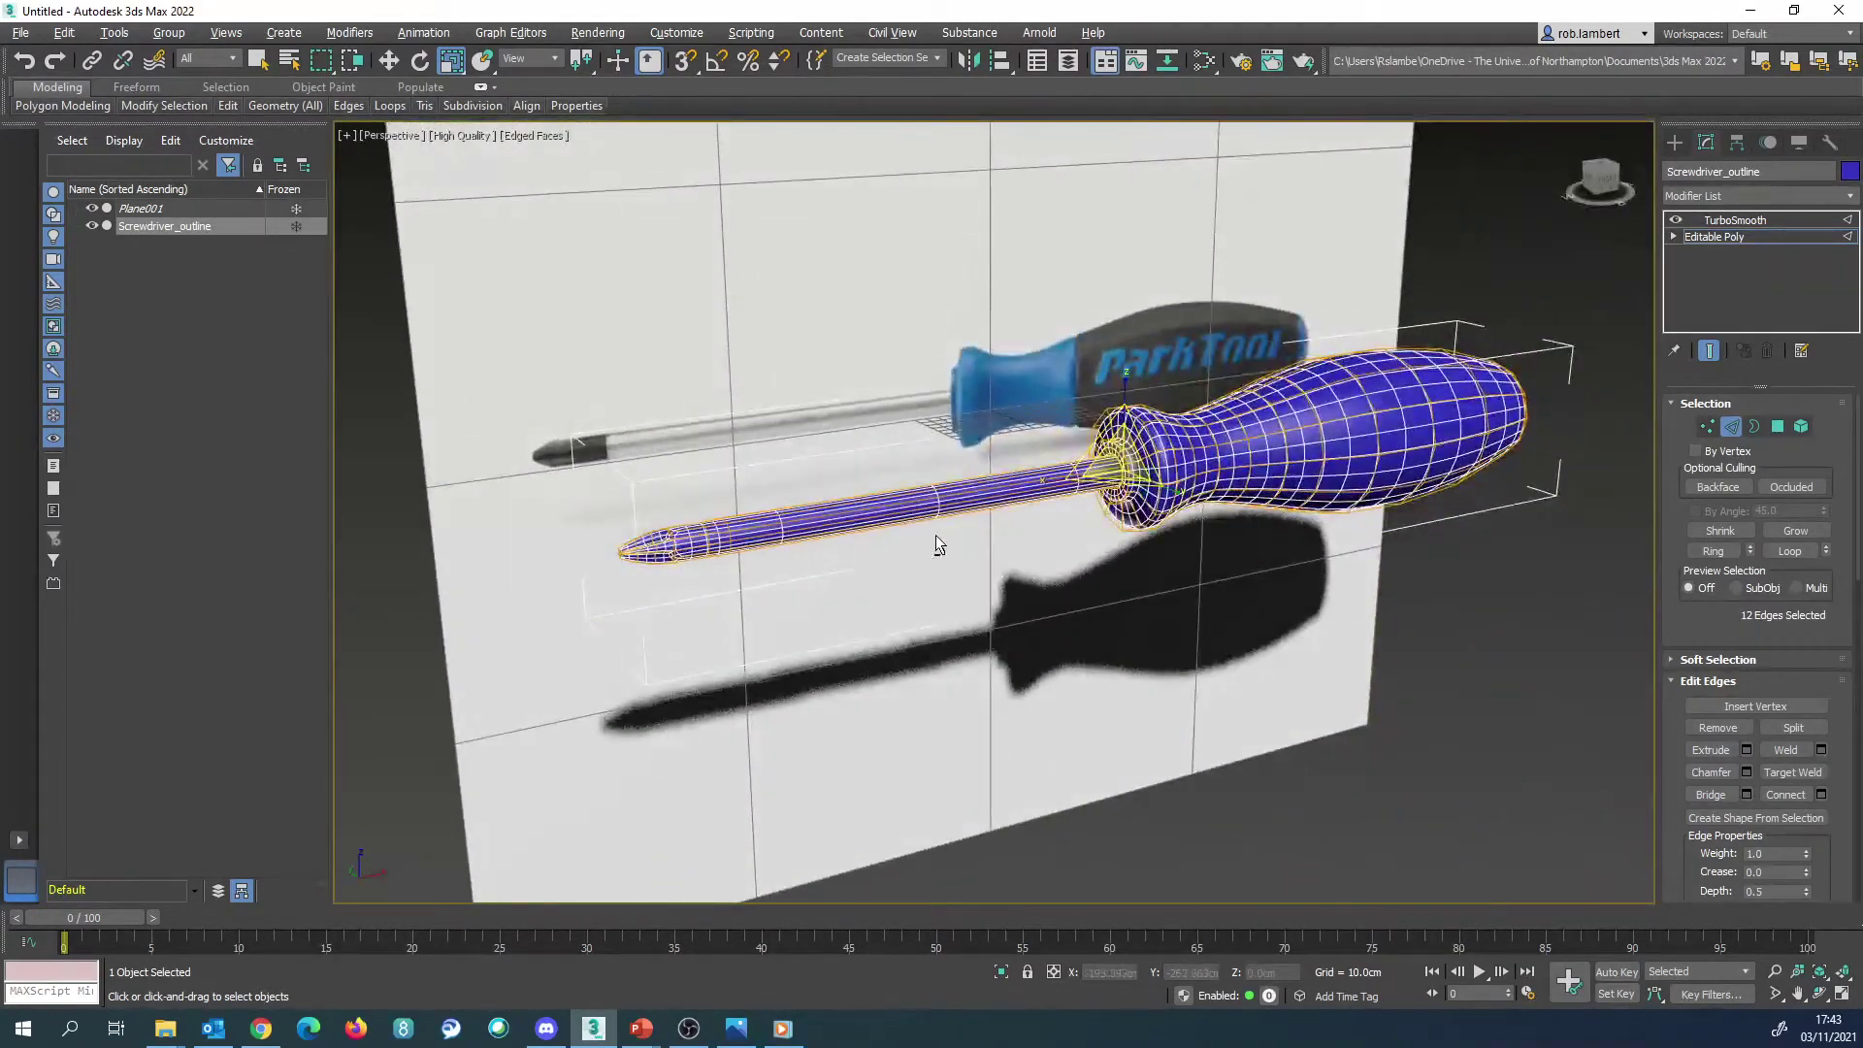
alt+middle_drag(940, 546, 1108, 539)
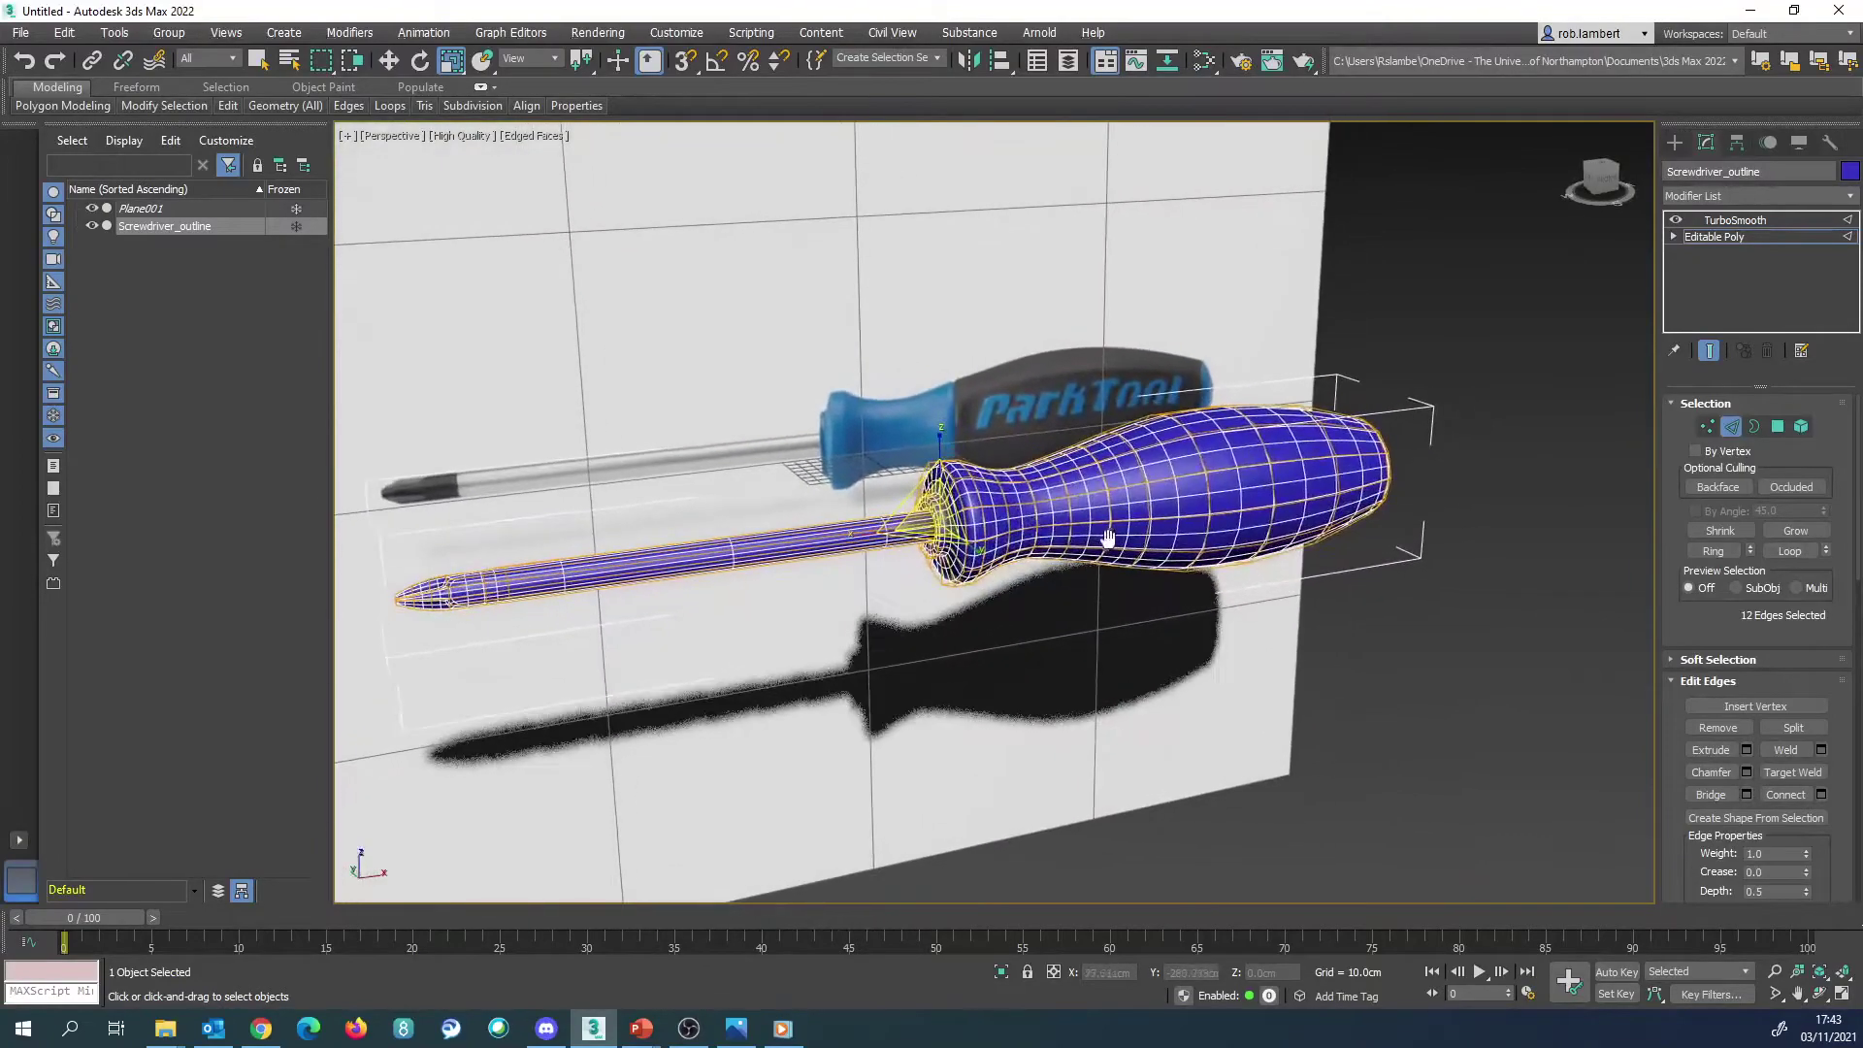
middle_drag(992, 529, 1190, 524)
scroll(1101, 527, up, 2)
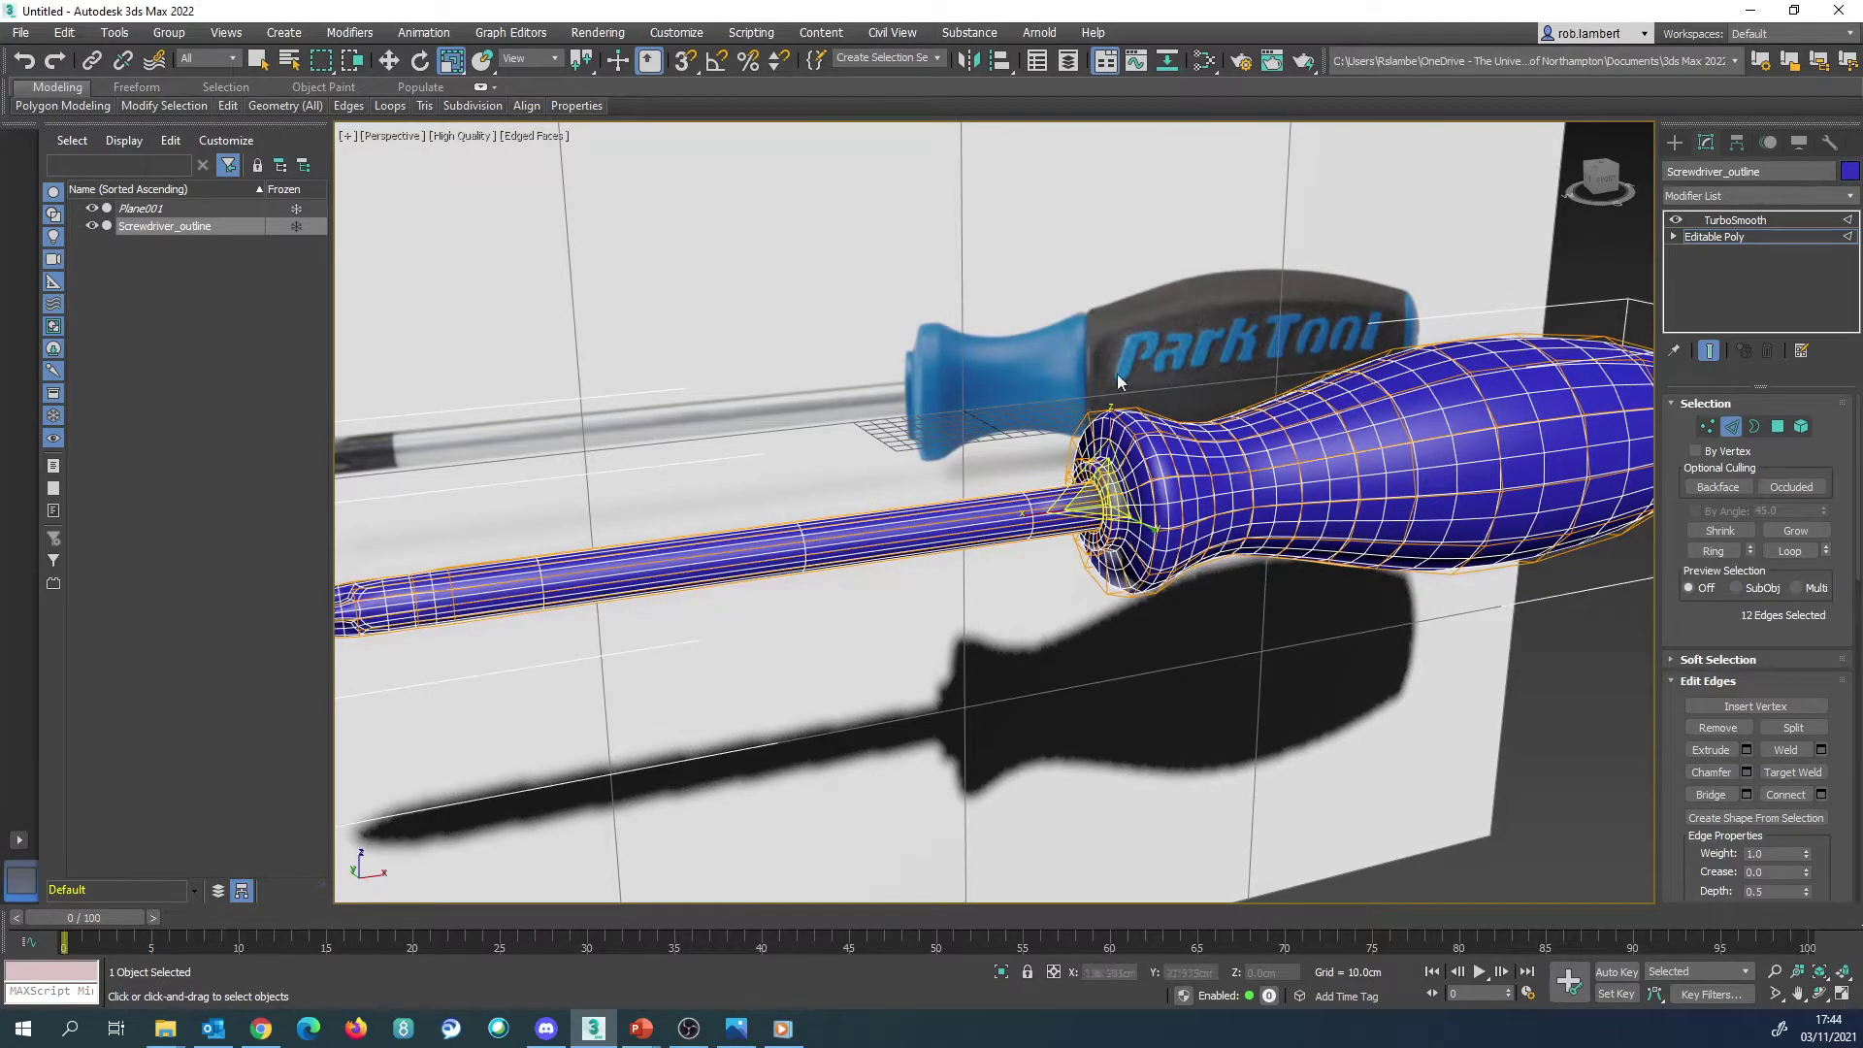
scroll(1117, 374, up, 3)
Step: Compare the handle and collar profile with the reference image in the front view, using see-through display
key(f)
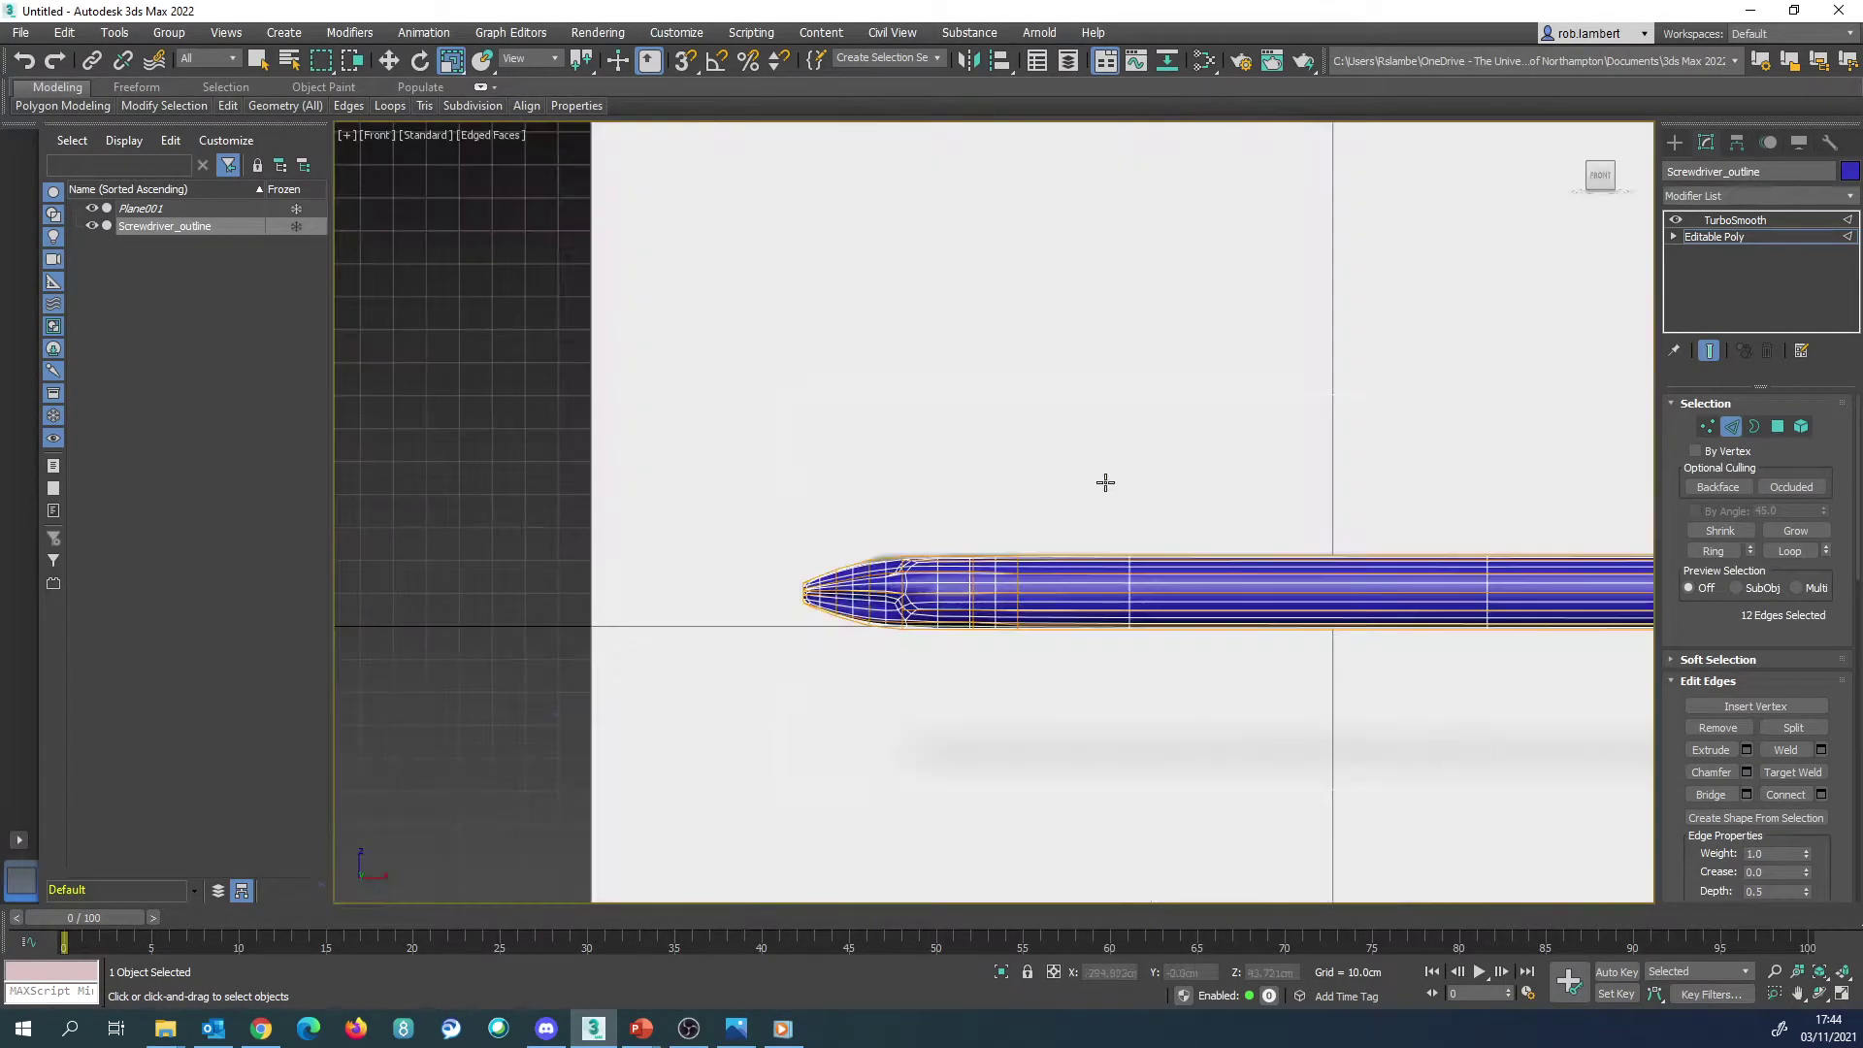
middle_drag(1083, 588, 699, 563)
scroll(1241, 493, down, 5)
middle_drag(1435, 528, 1143, 570)
scroll(1124, 598, up, 5)
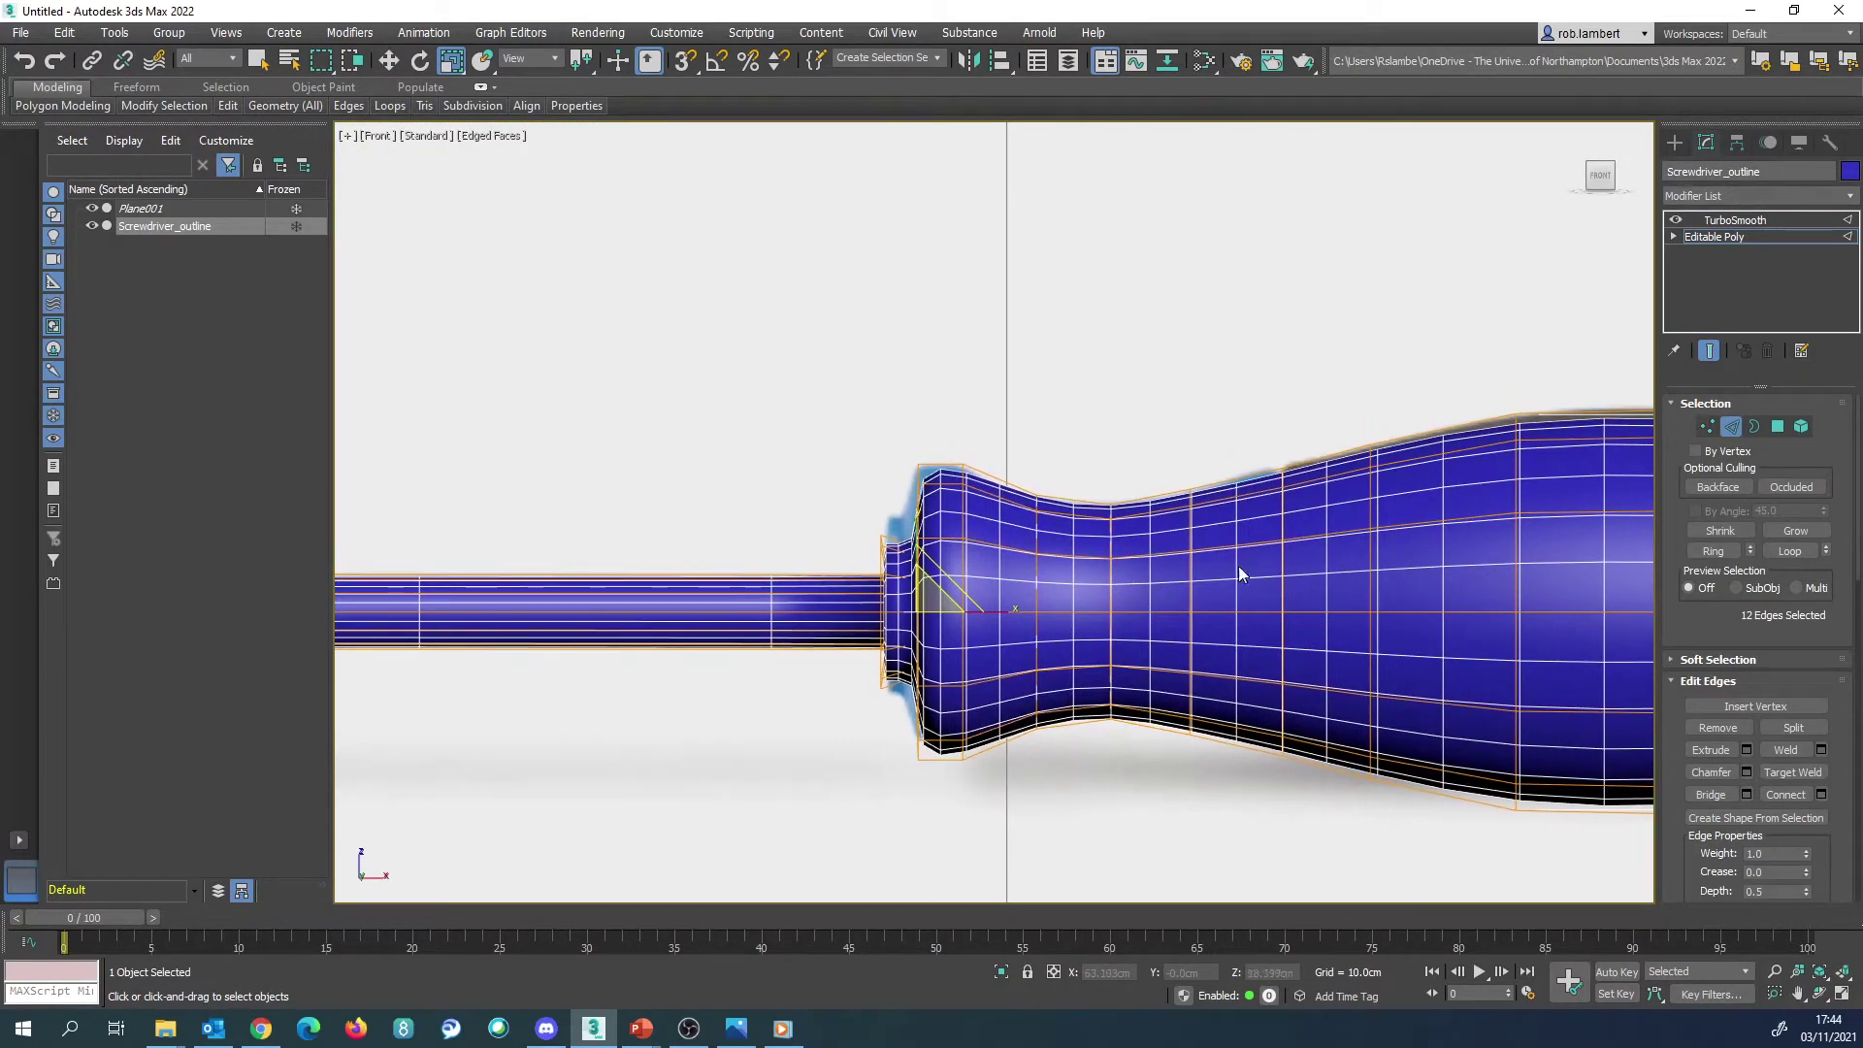
key(alt+x)
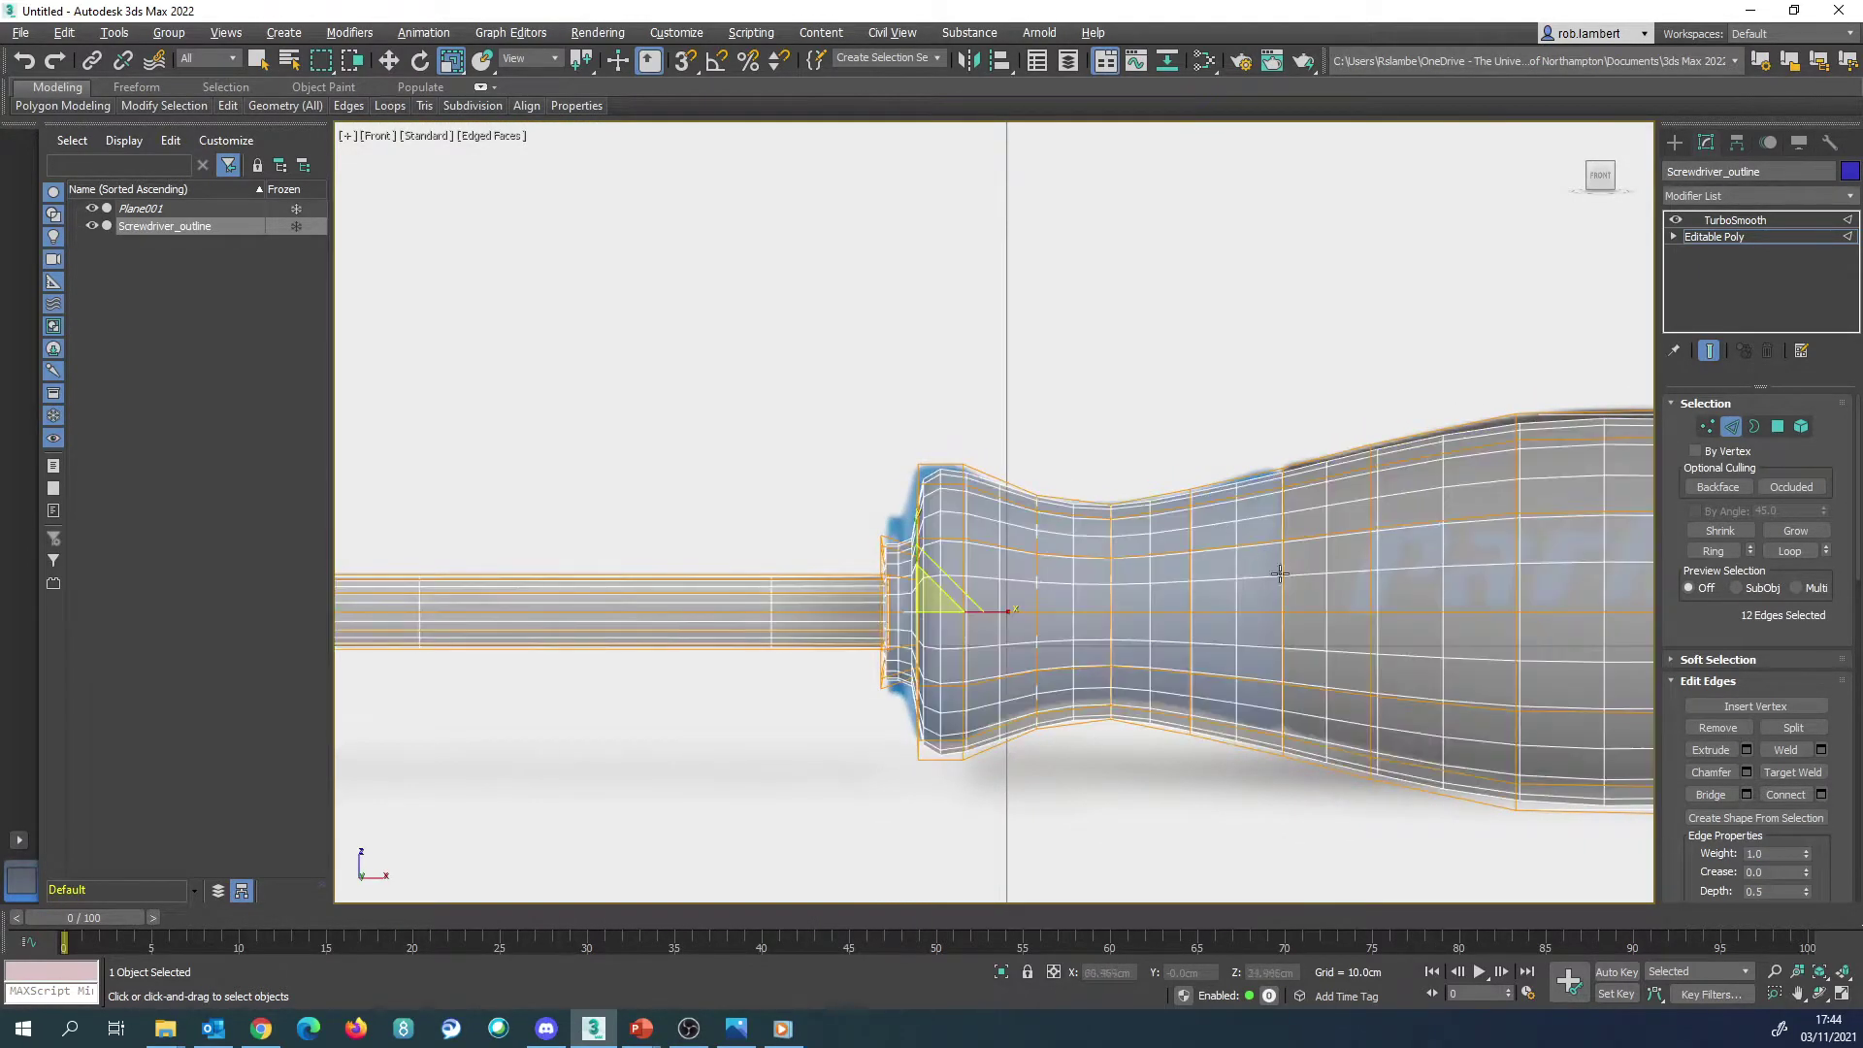
middle_drag(1375, 616, 1250, 631)
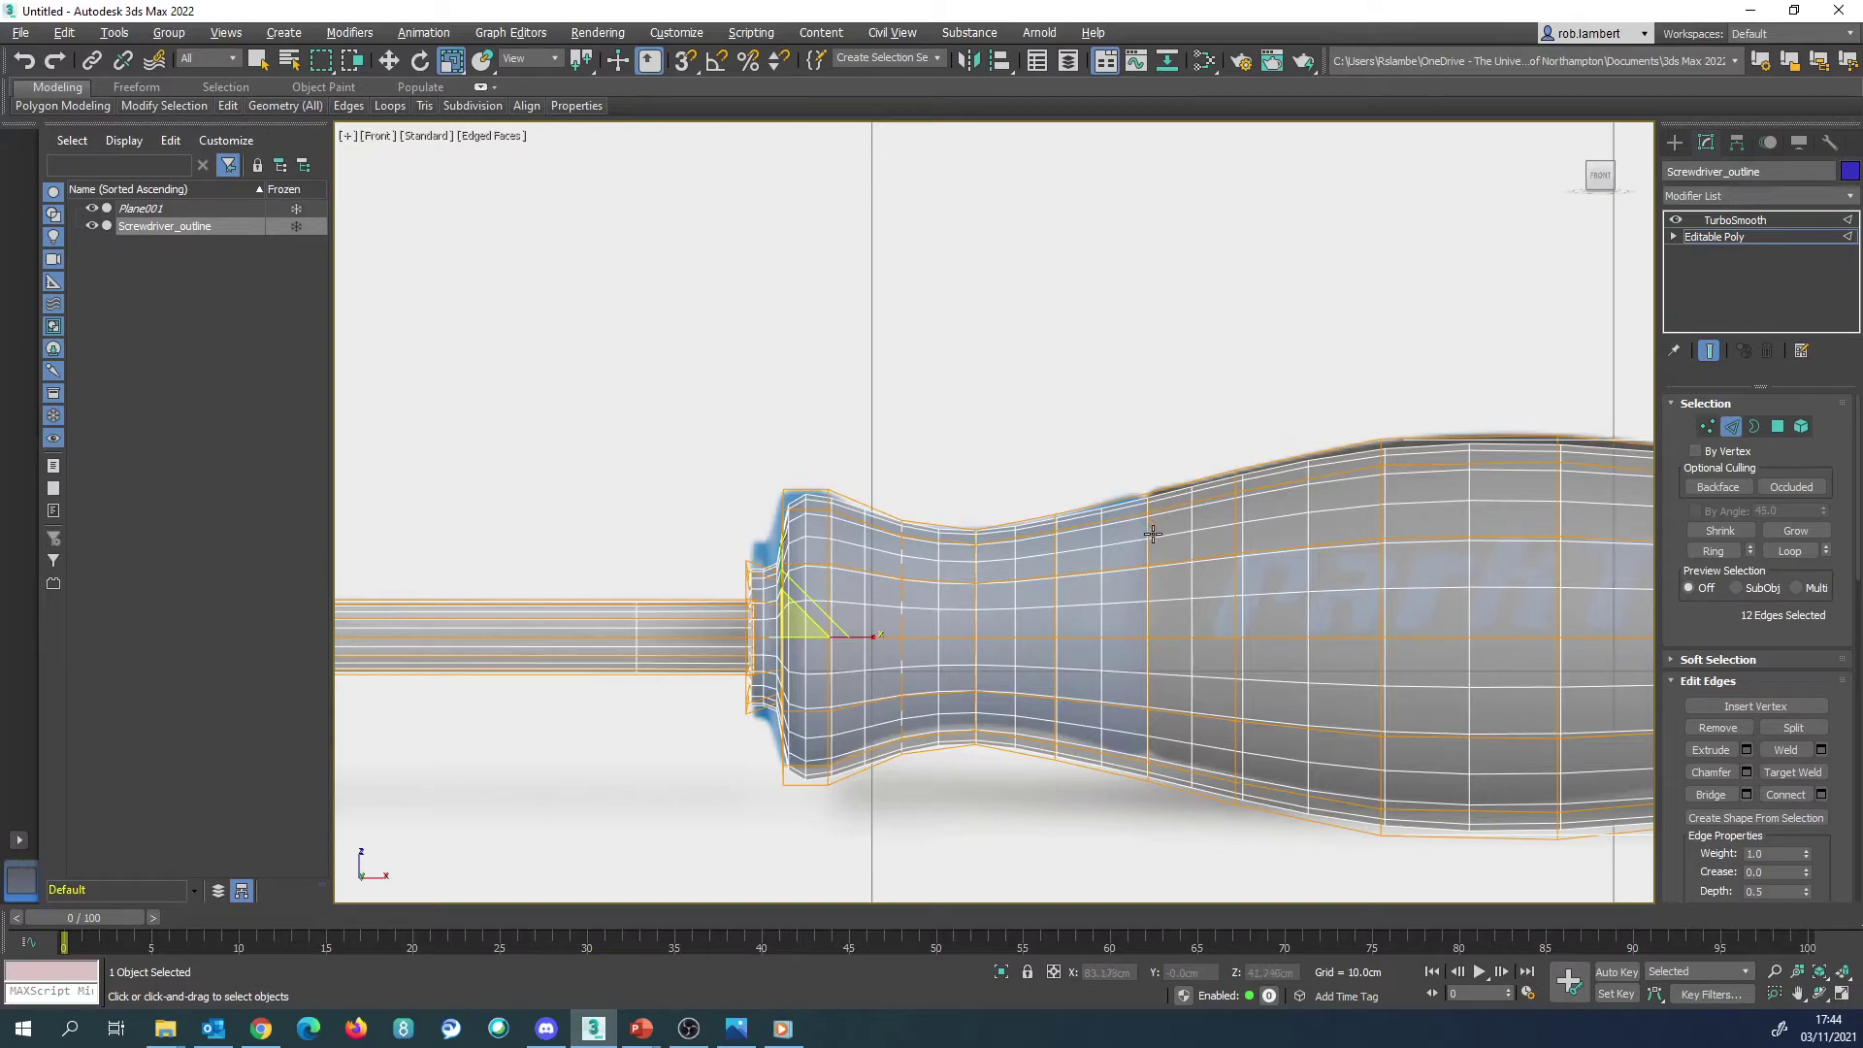
key(alt+x)
click(1676, 220)
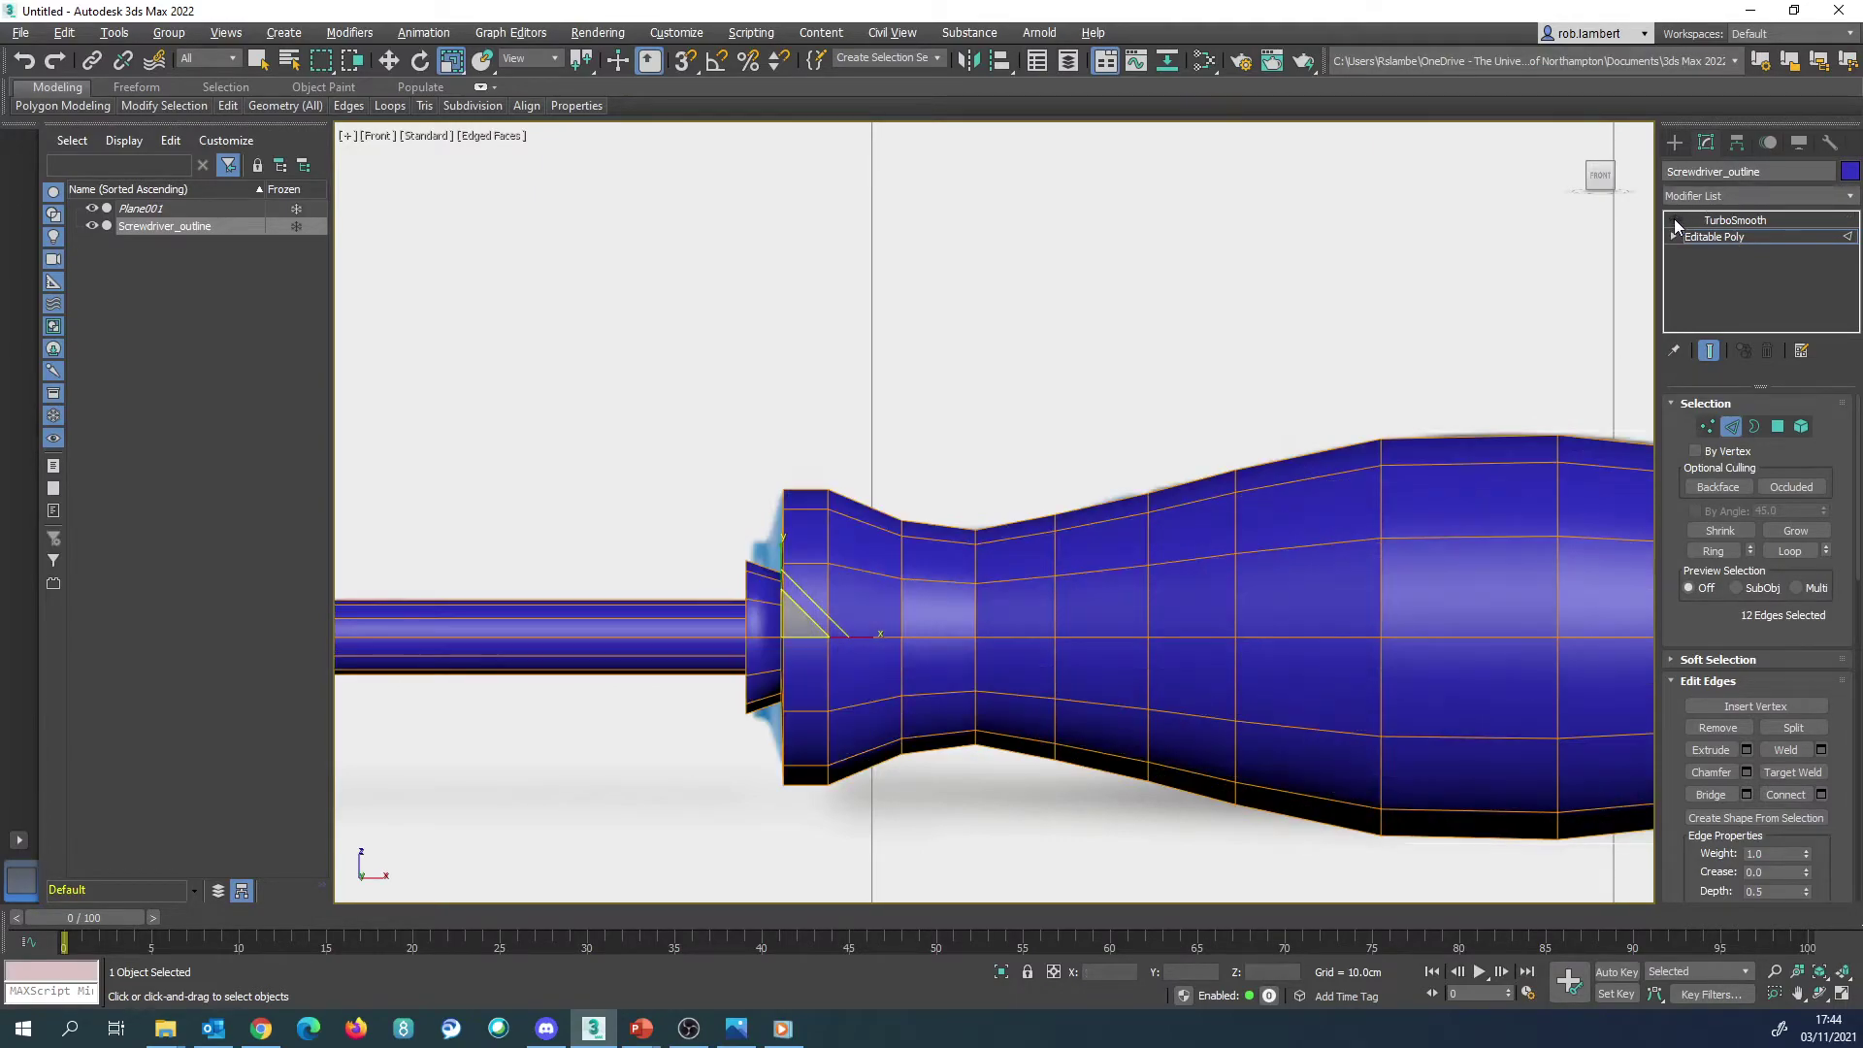
double_click(1147, 532)
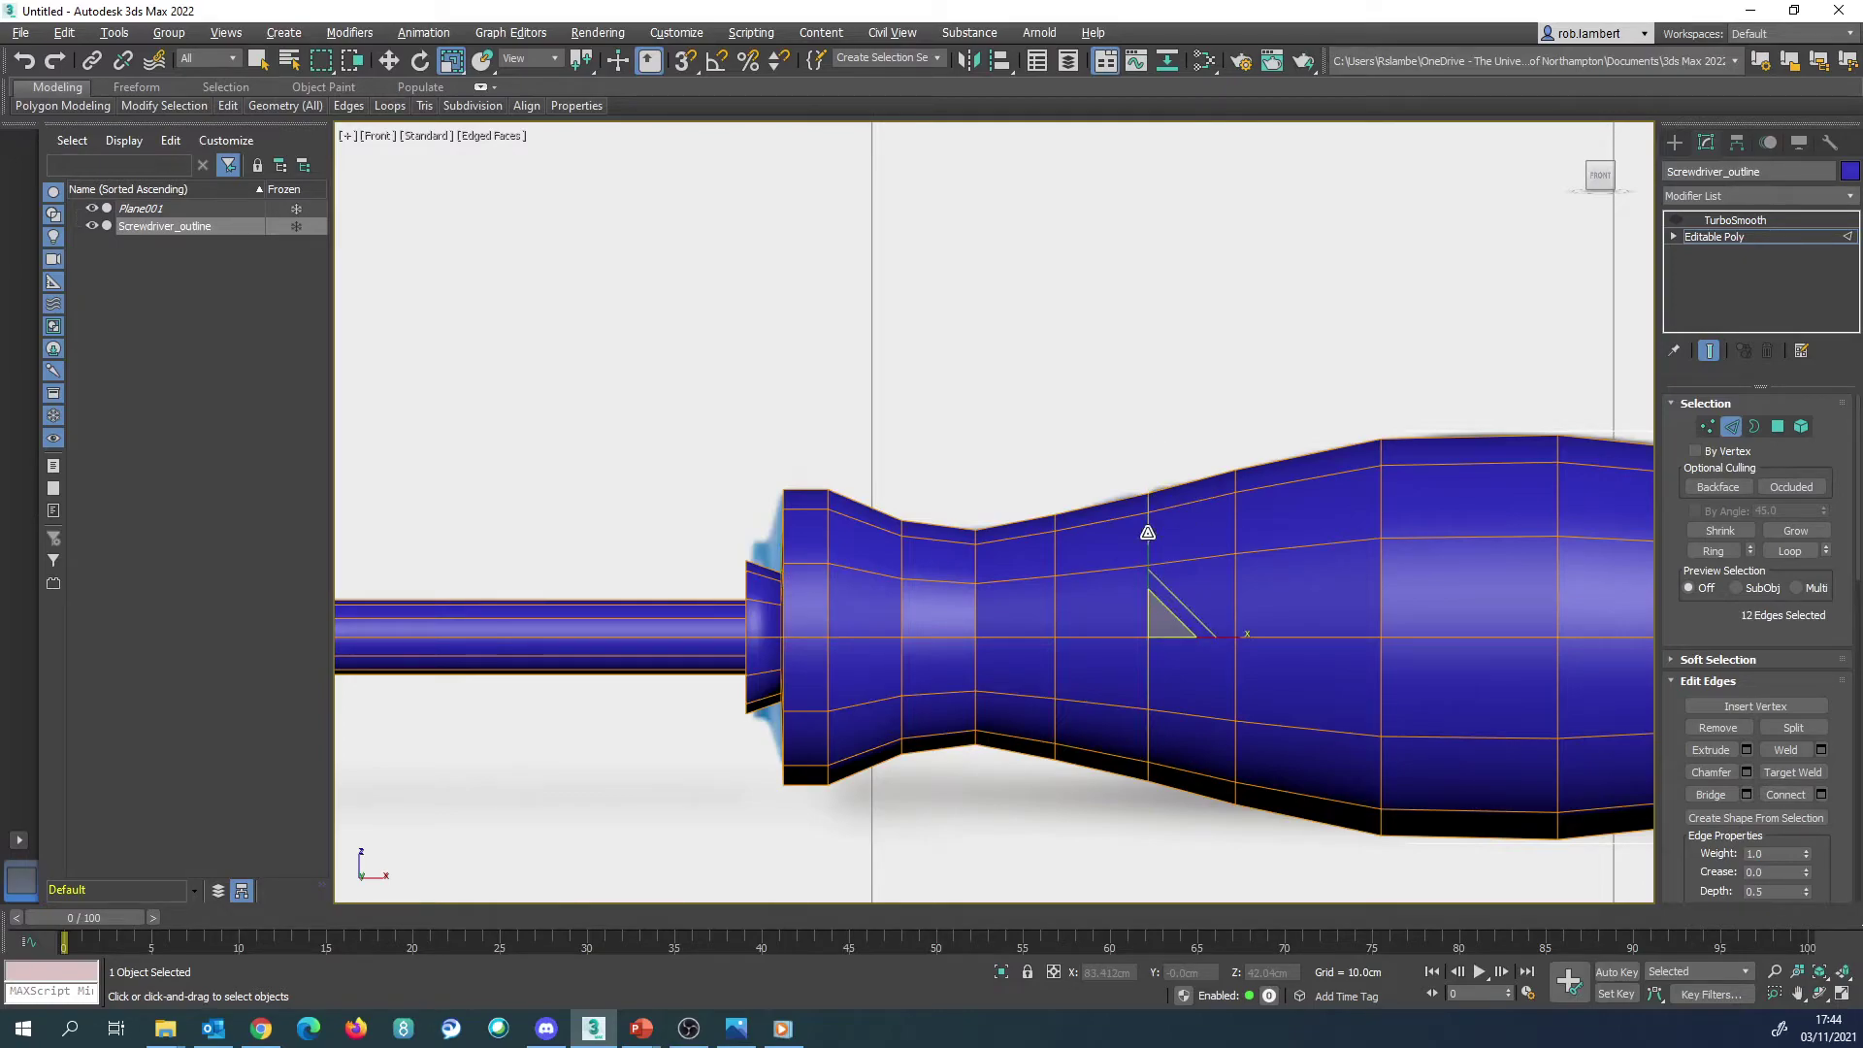
click(1748, 771)
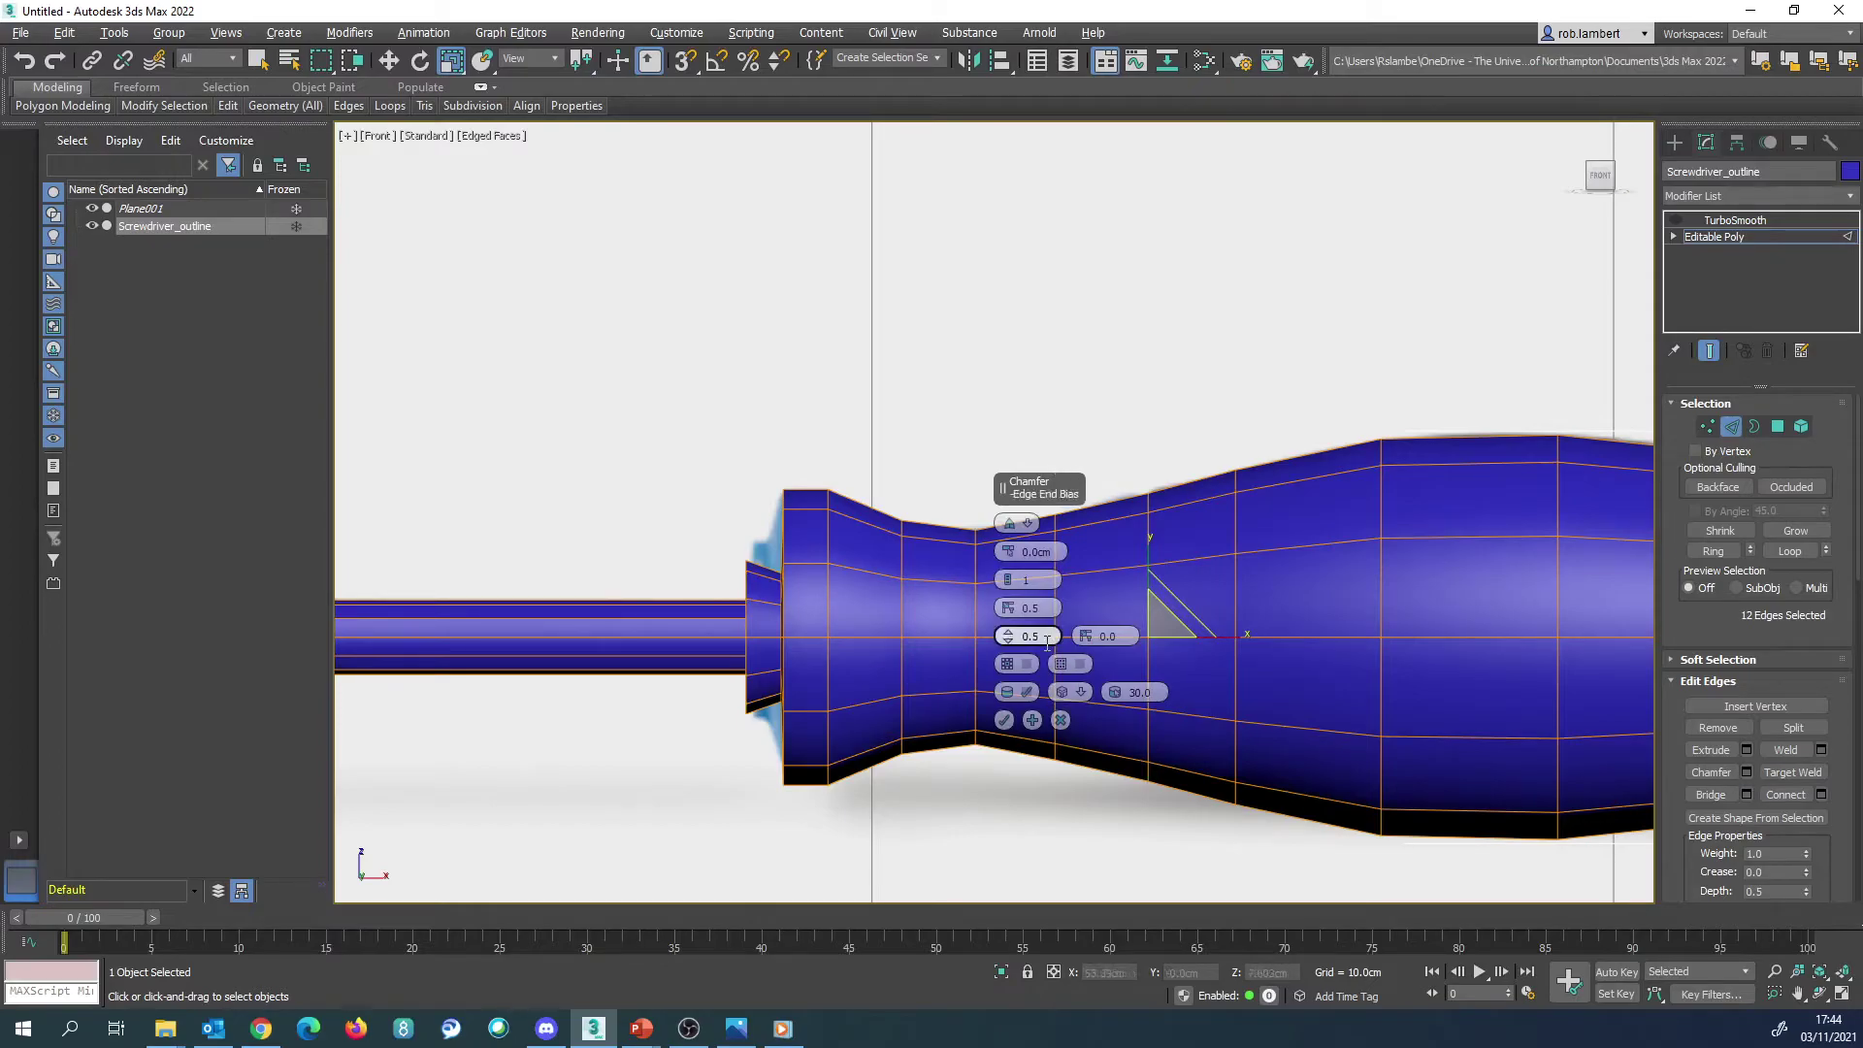
click(1012, 580)
text(2)
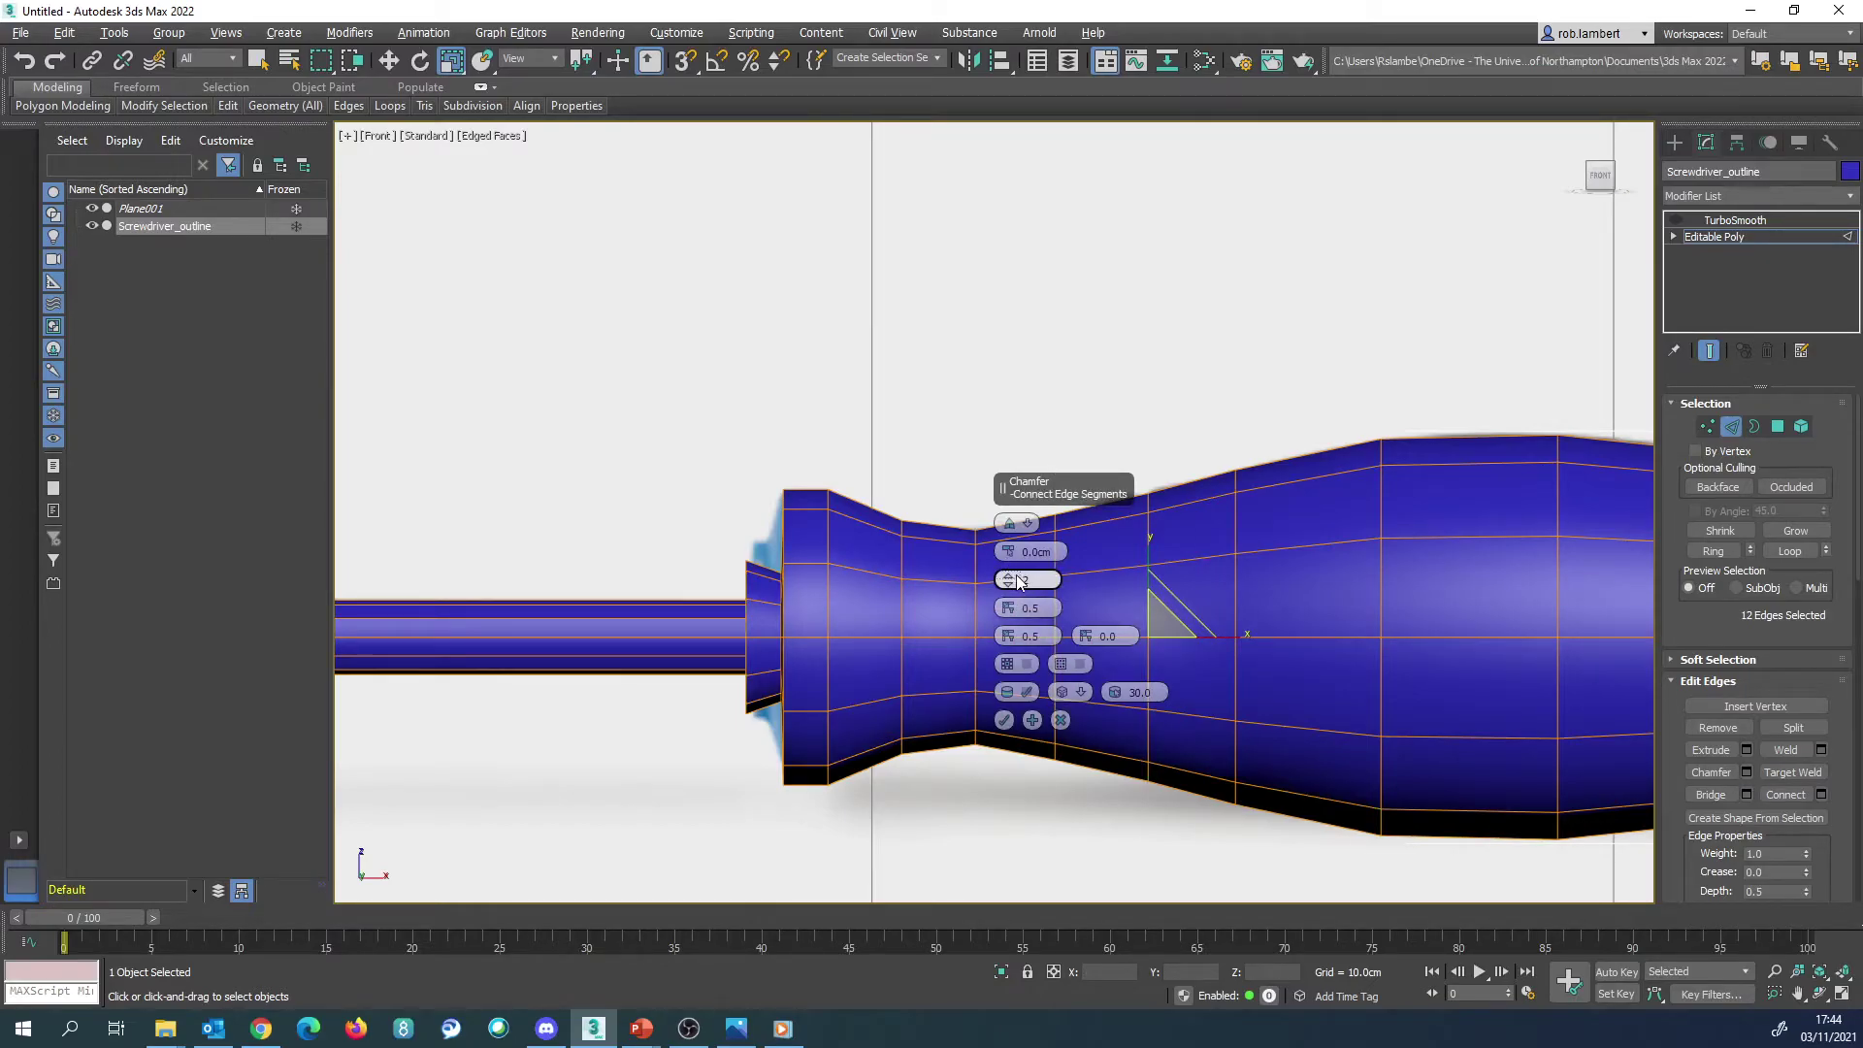
alt+middle_drag(1326, 599, 1407, 631)
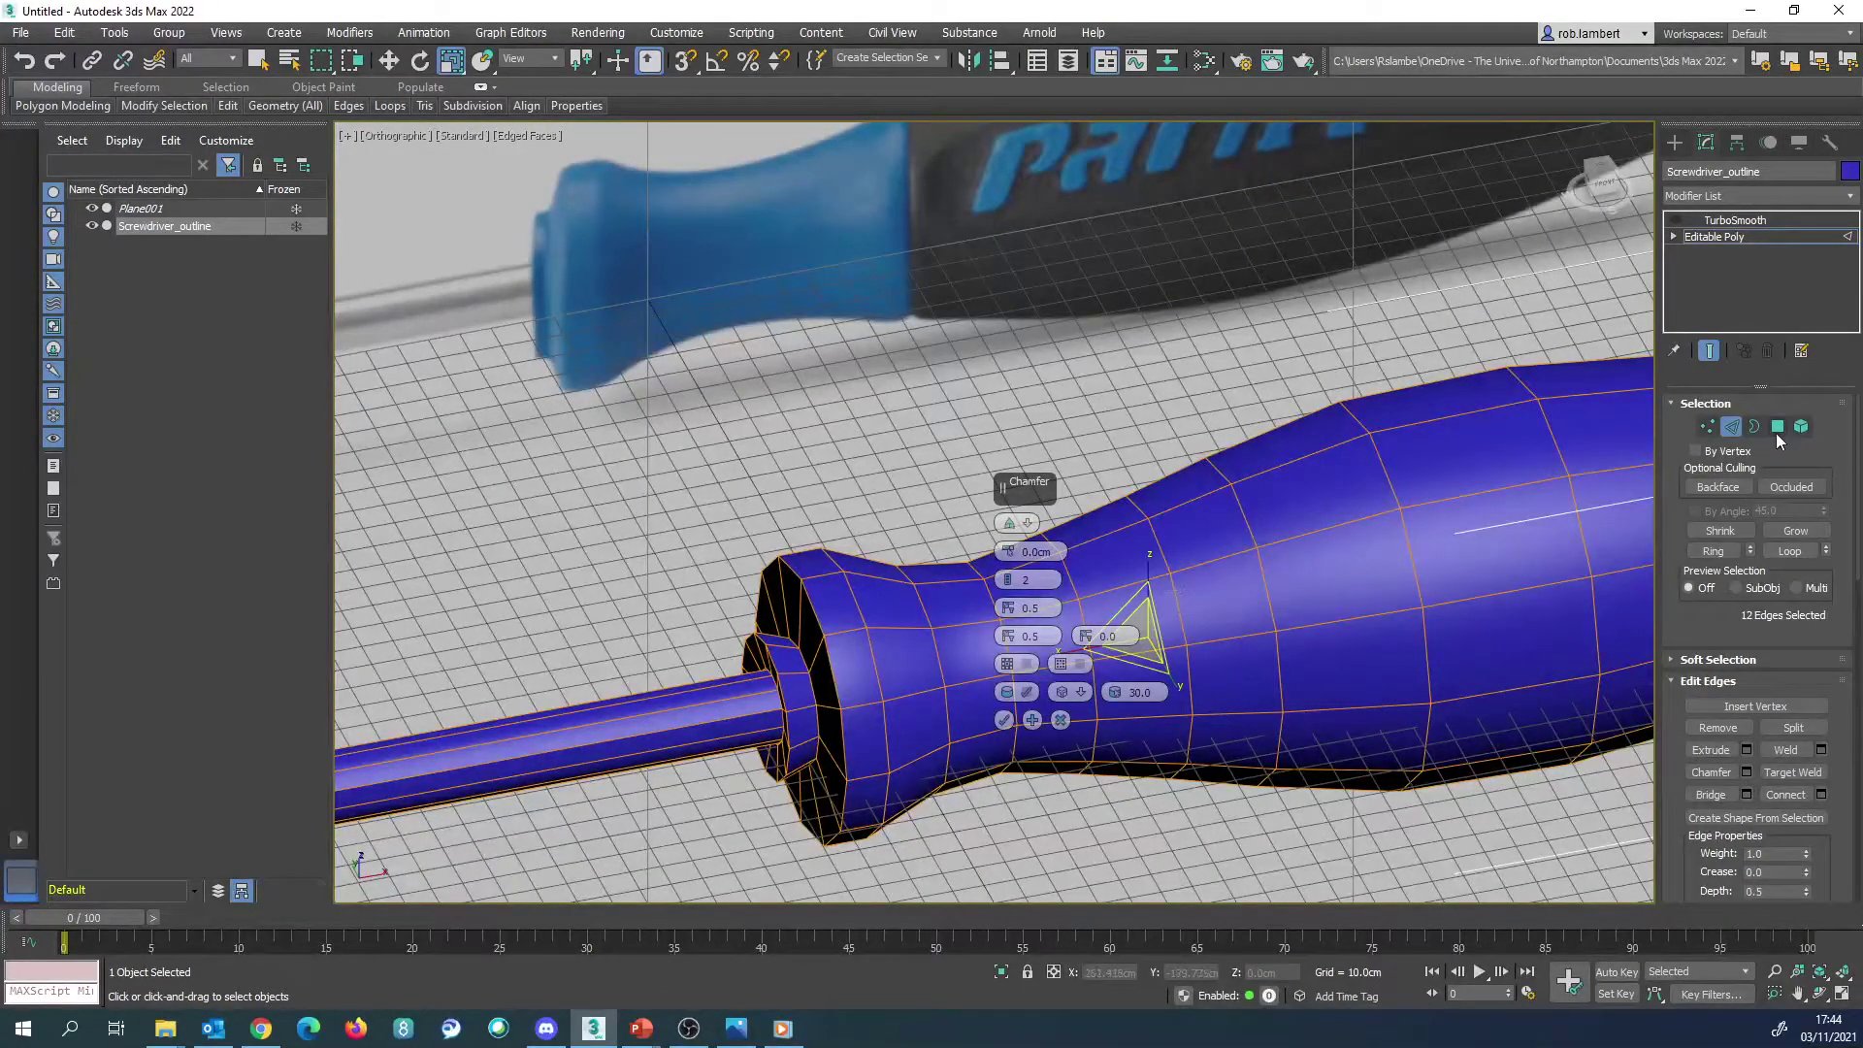
click(1062, 720)
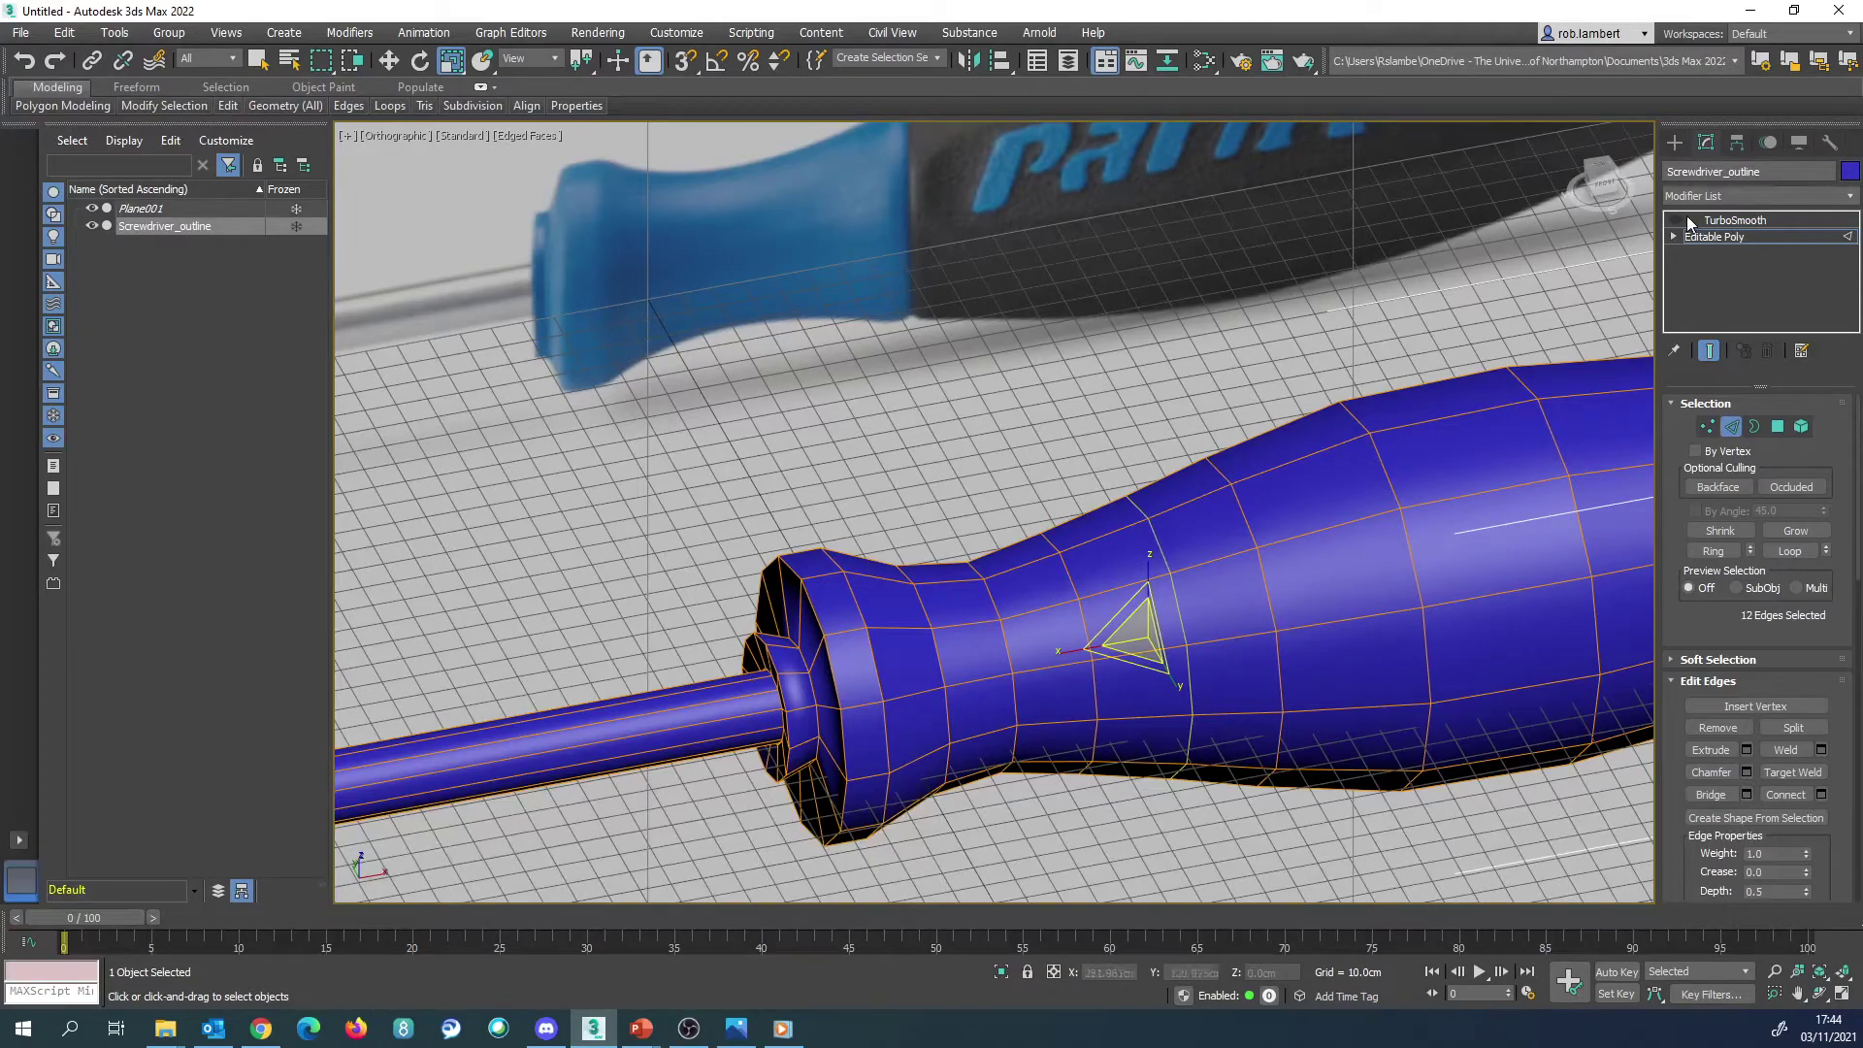
Step: With TurboSmooth hidden, connect the ring of edges just in front of the grip's front edge with 1 segment
click(1675, 220)
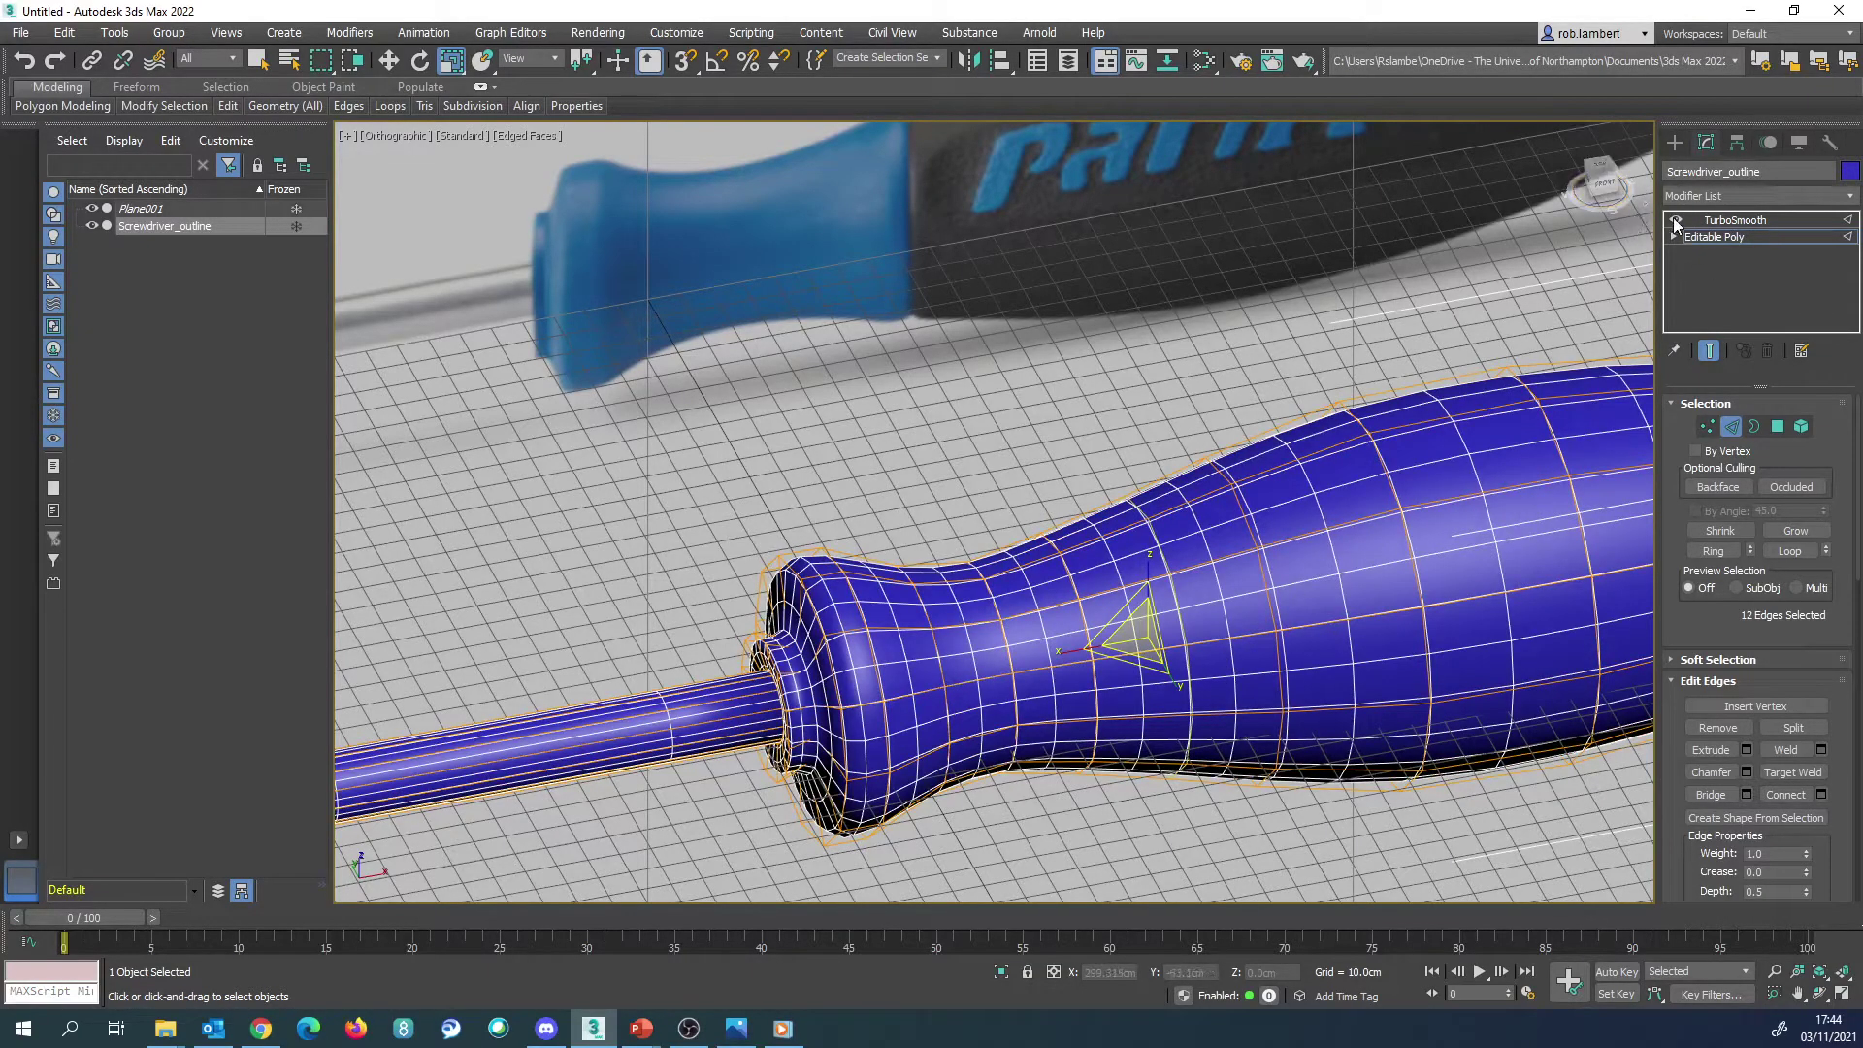
click(1676, 220)
middle_drag(1592, 640, 1544, 513)
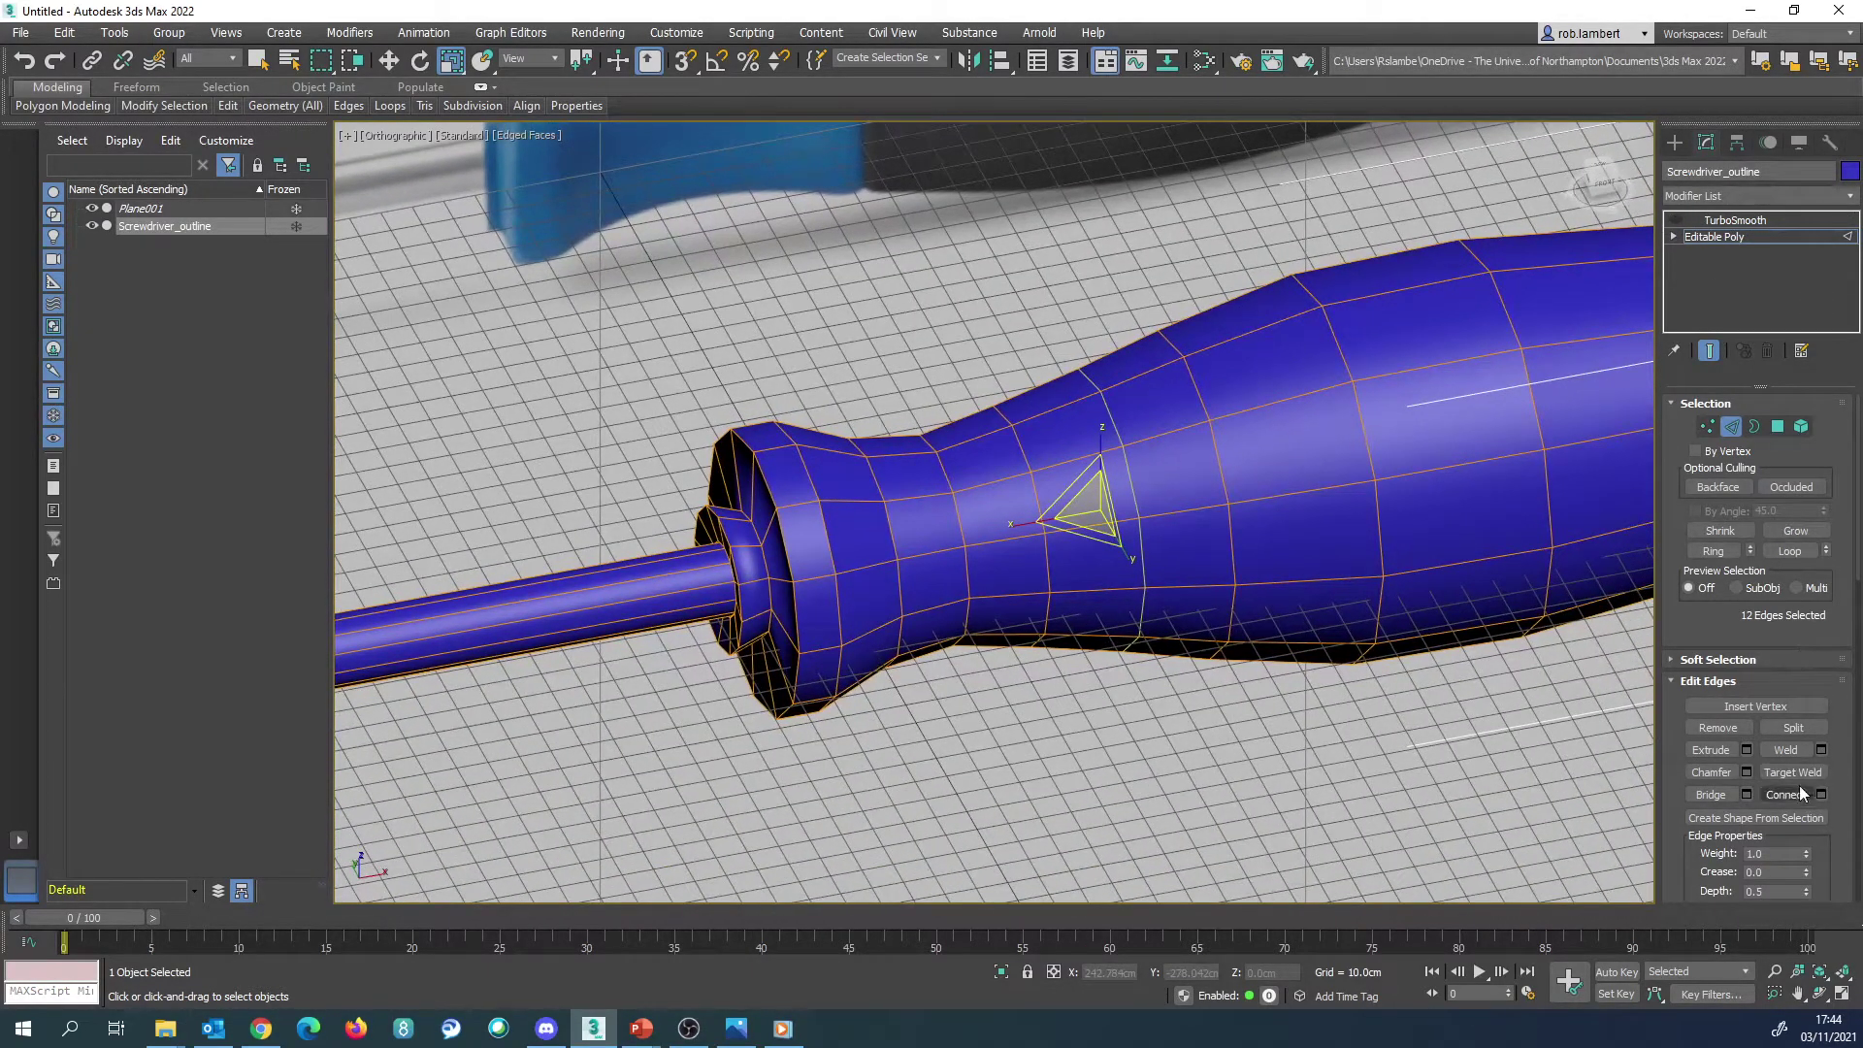
click(1089, 427)
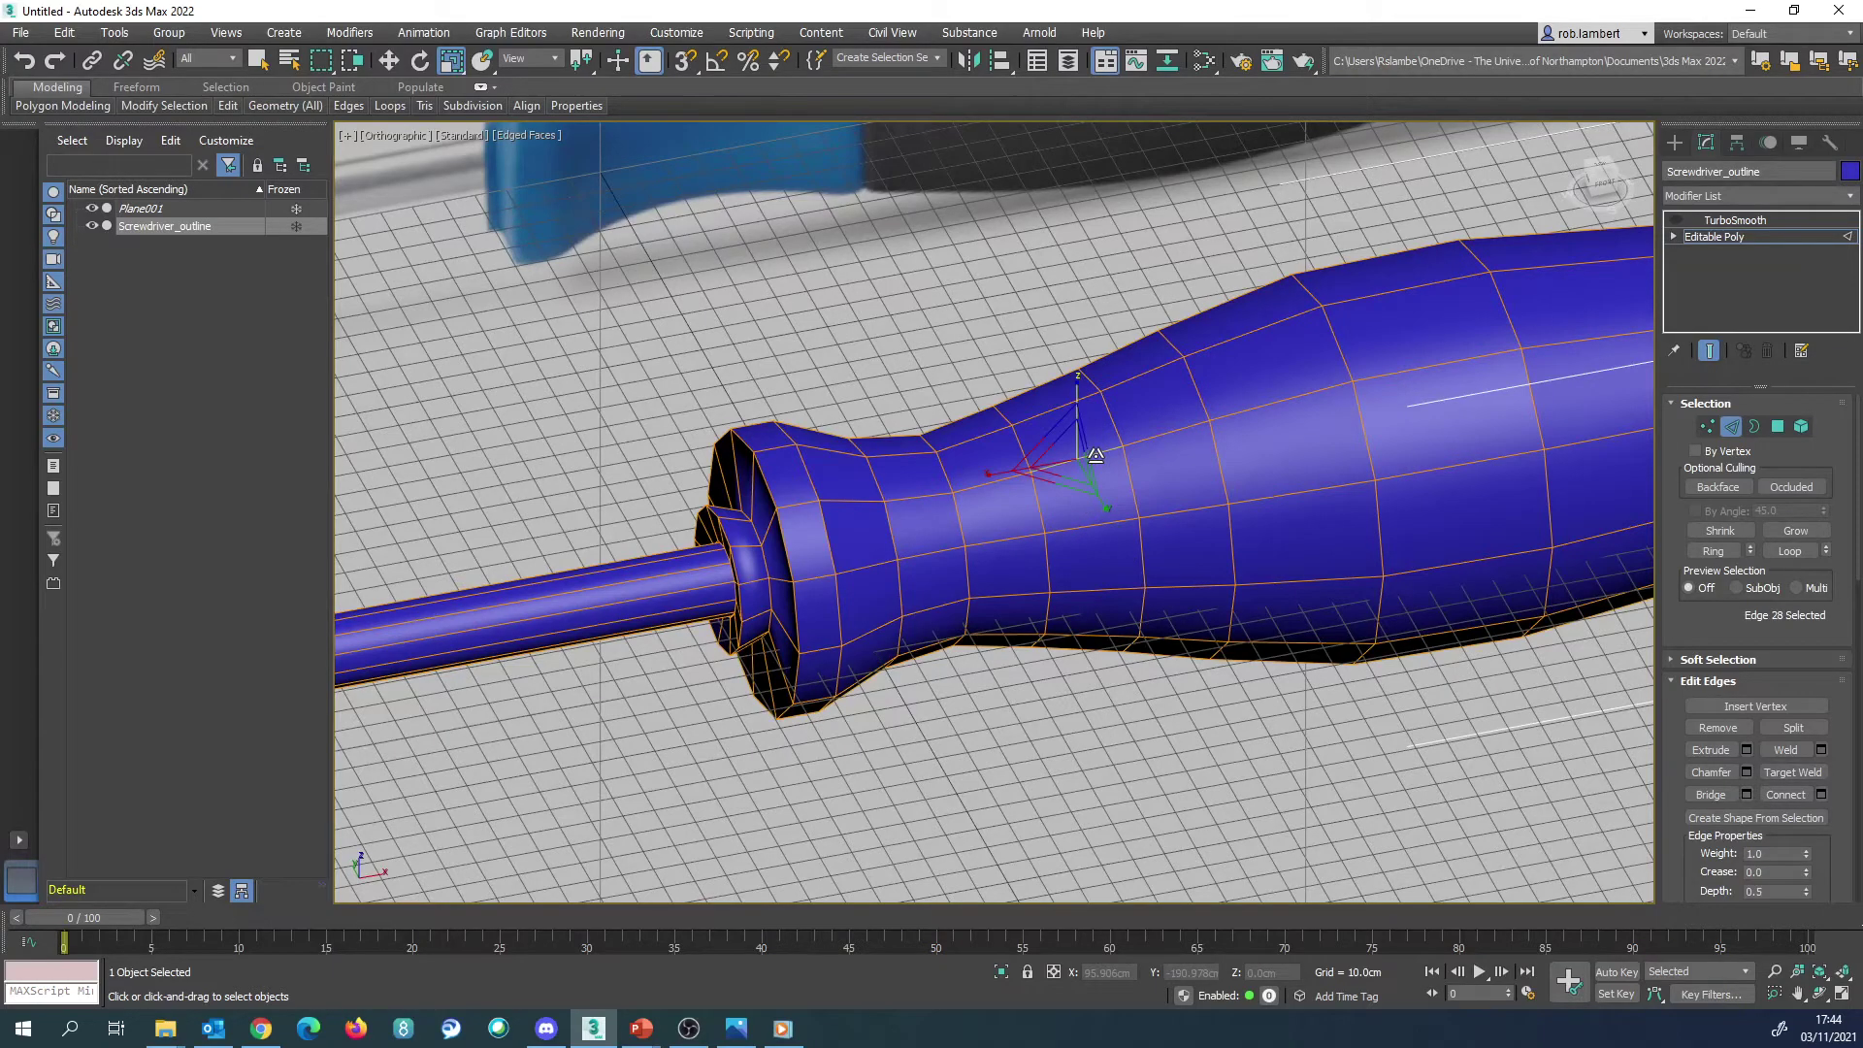
click(1713, 551)
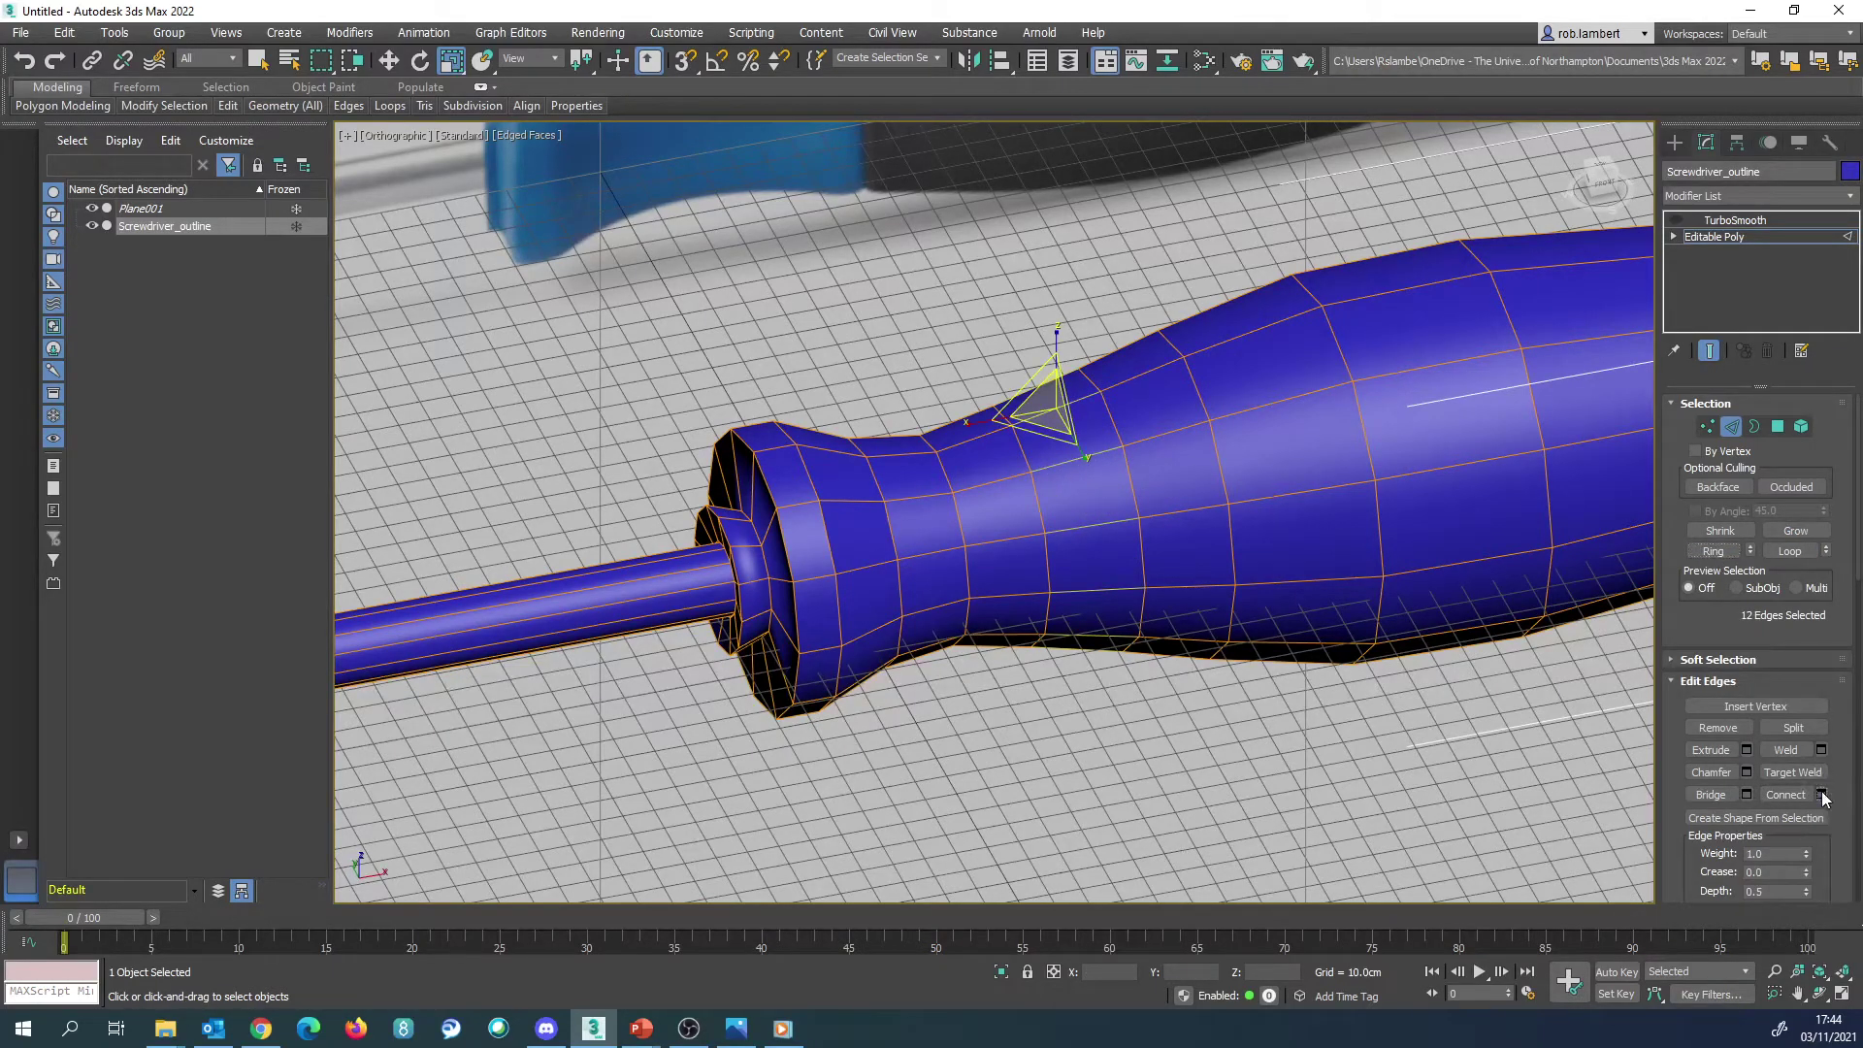
click(1820, 794)
click(1005, 608)
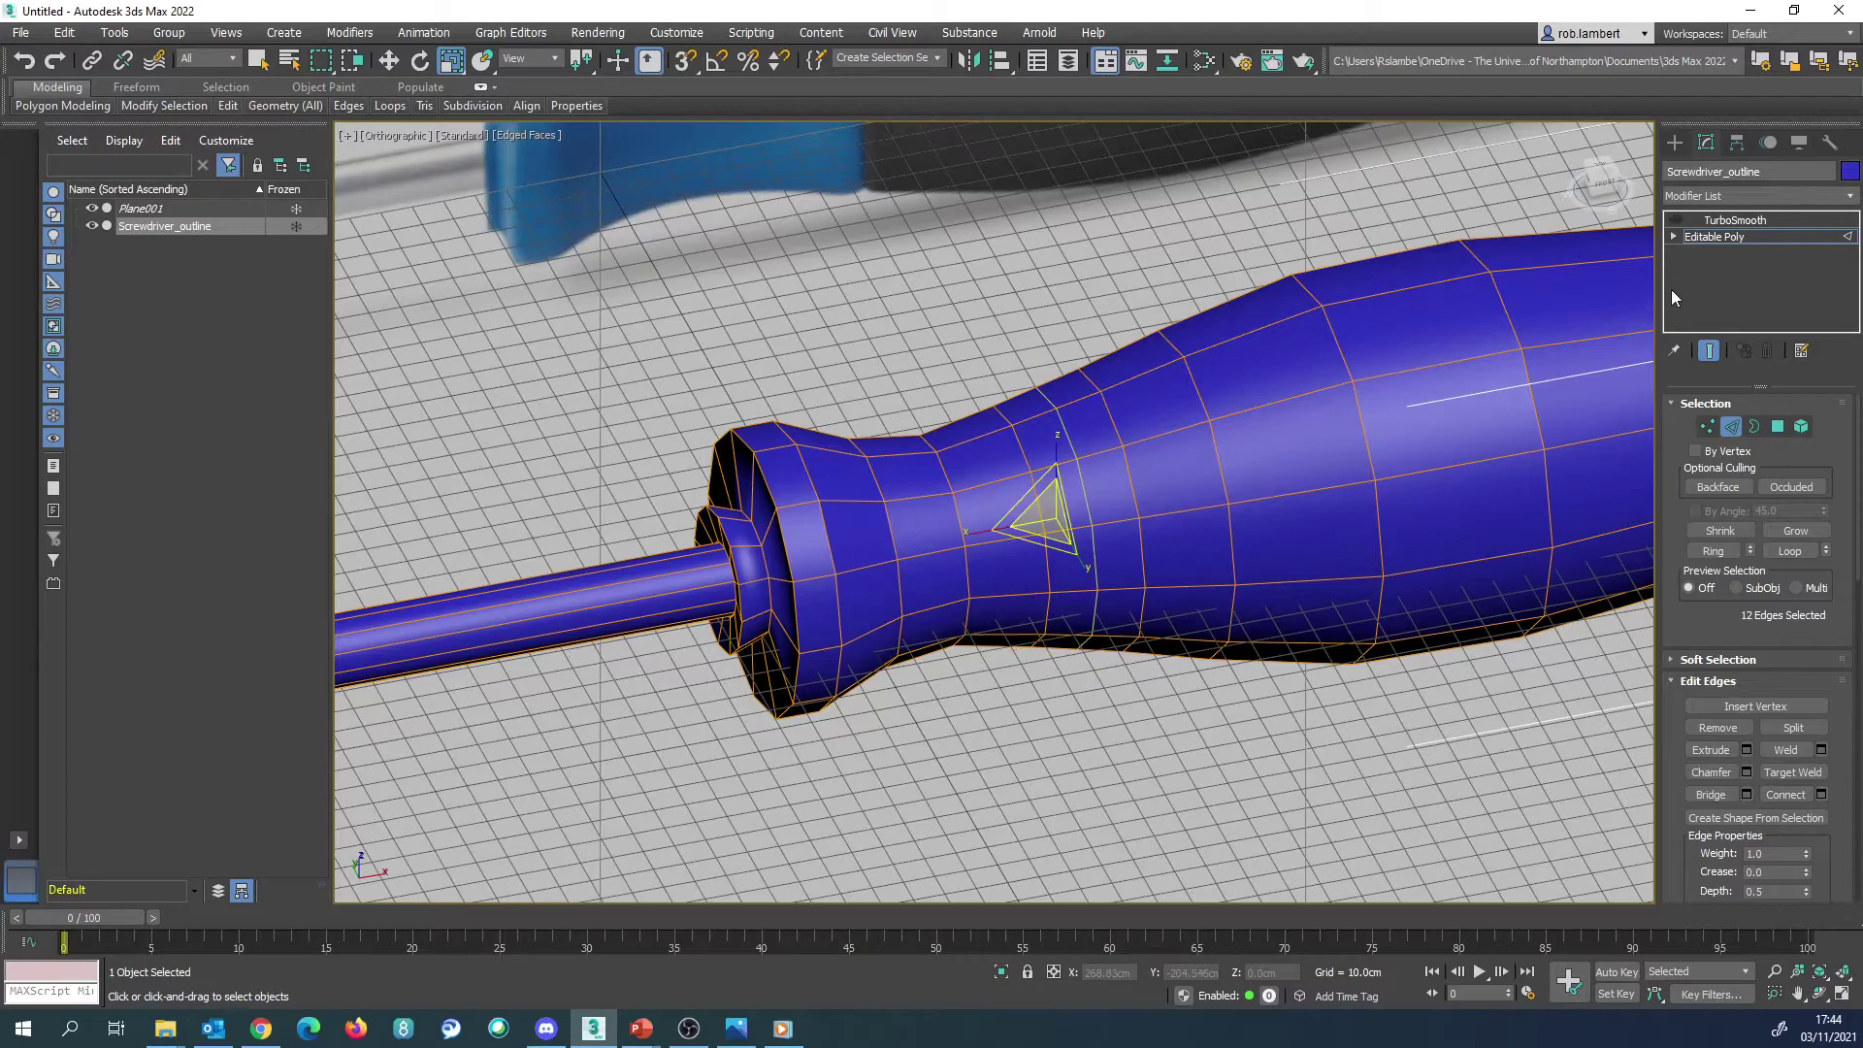
Step: Show TurboSmooth and move the new edge loop along X to about 83.8 cm, close to the grip's front edge
click(1677, 220)
alt+middle_drag(1206, 492, 1141, 434)
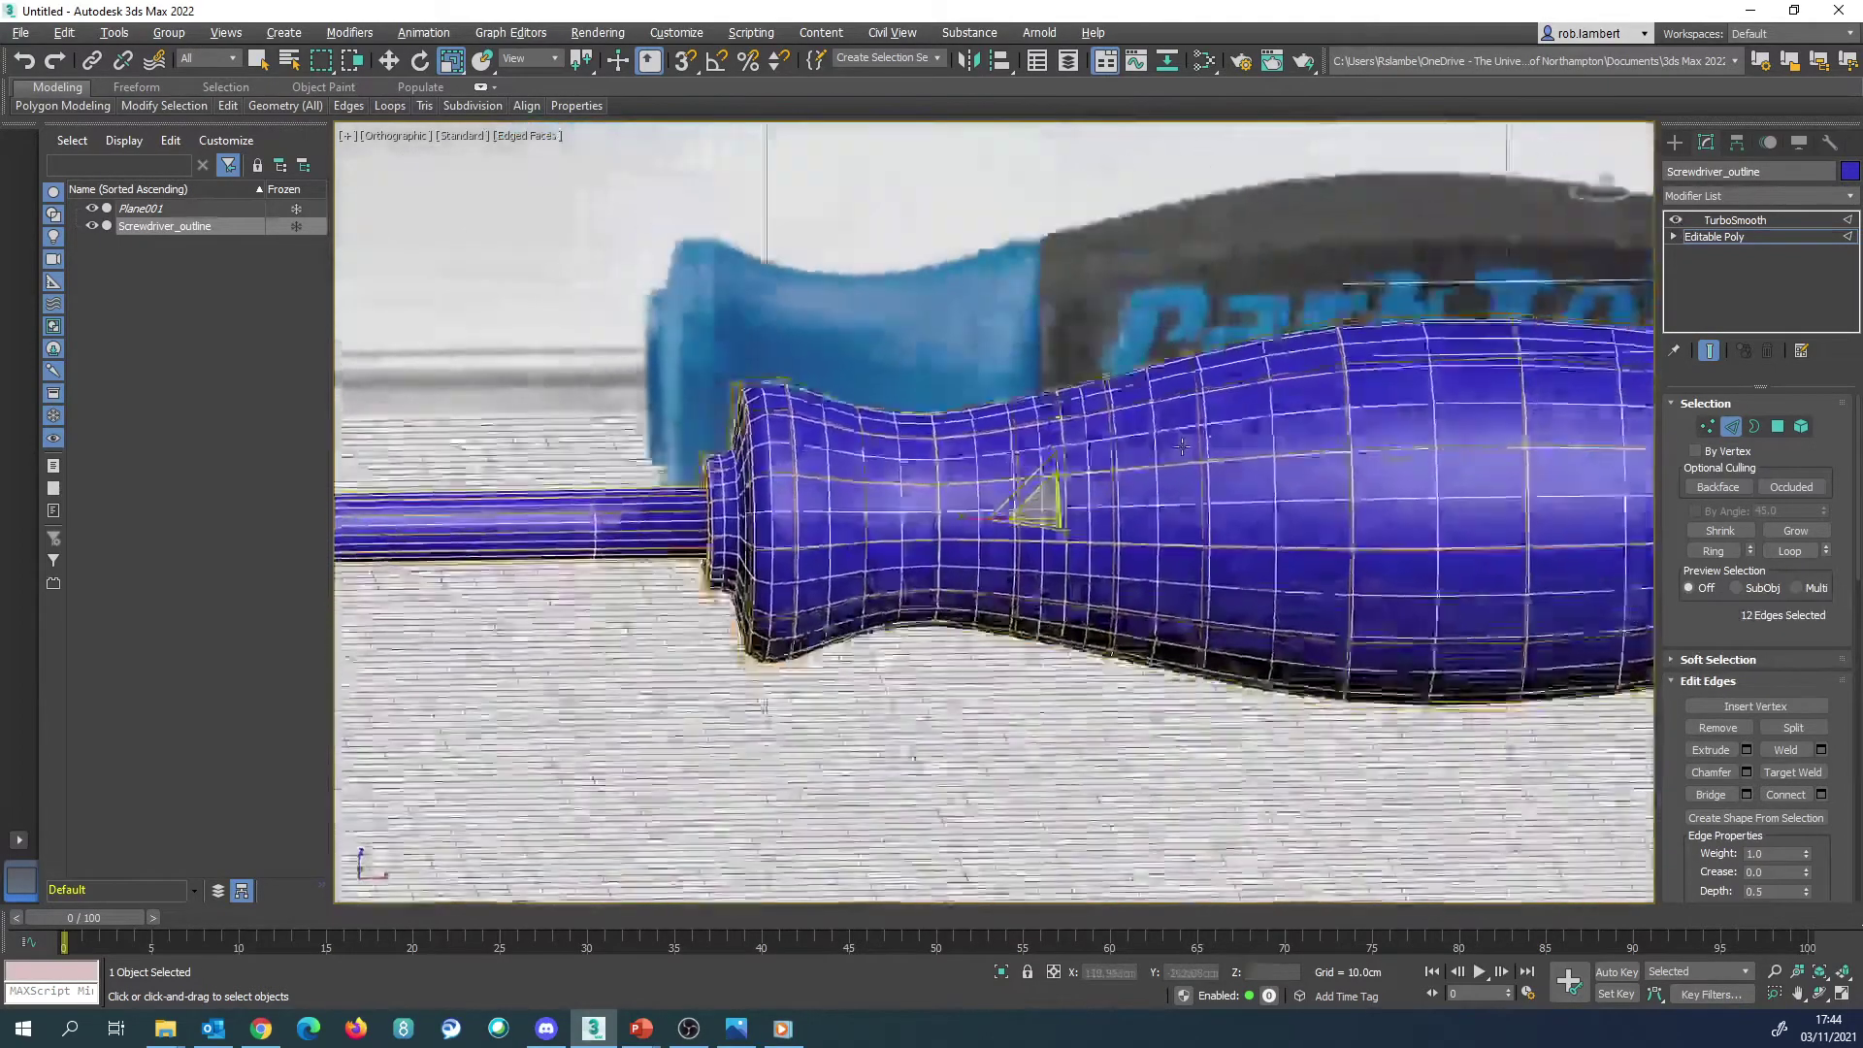
key(w)
drag(1122, 517, 1165, 524)
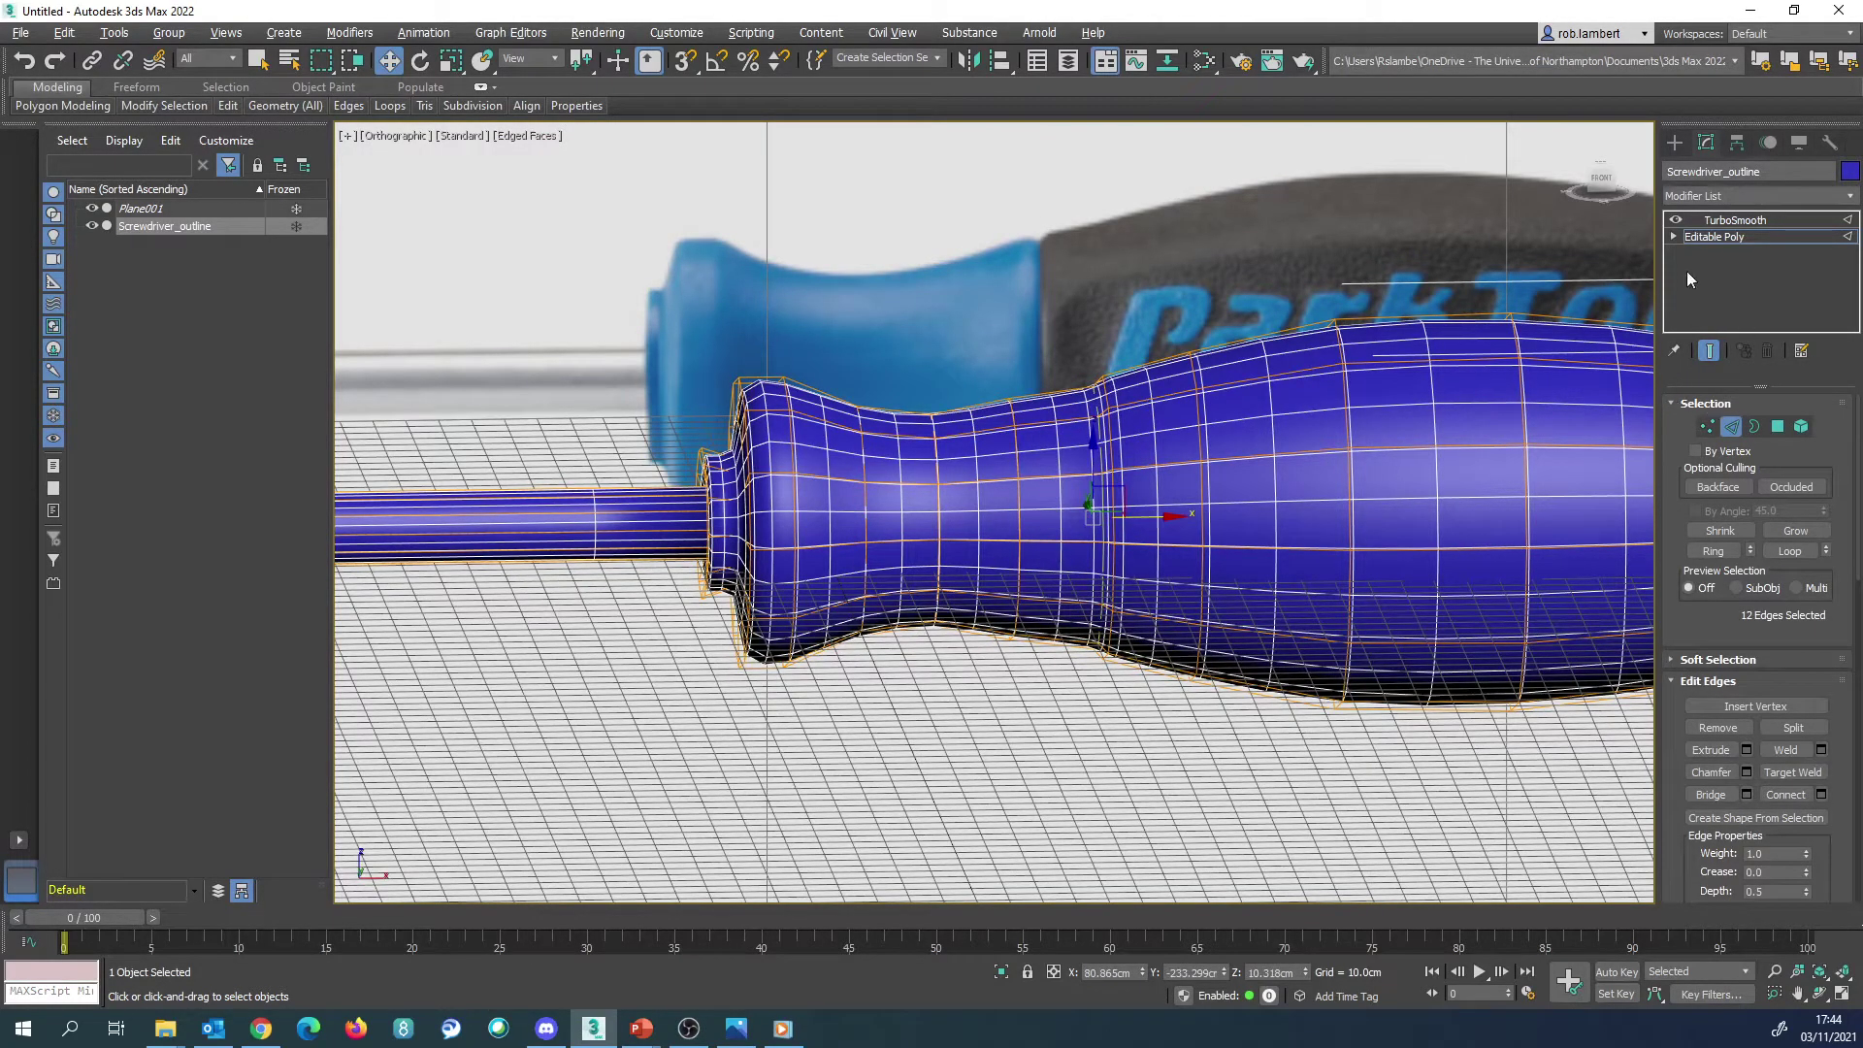
click(1676, 221)
drag(1109, 442, 1106, 442)
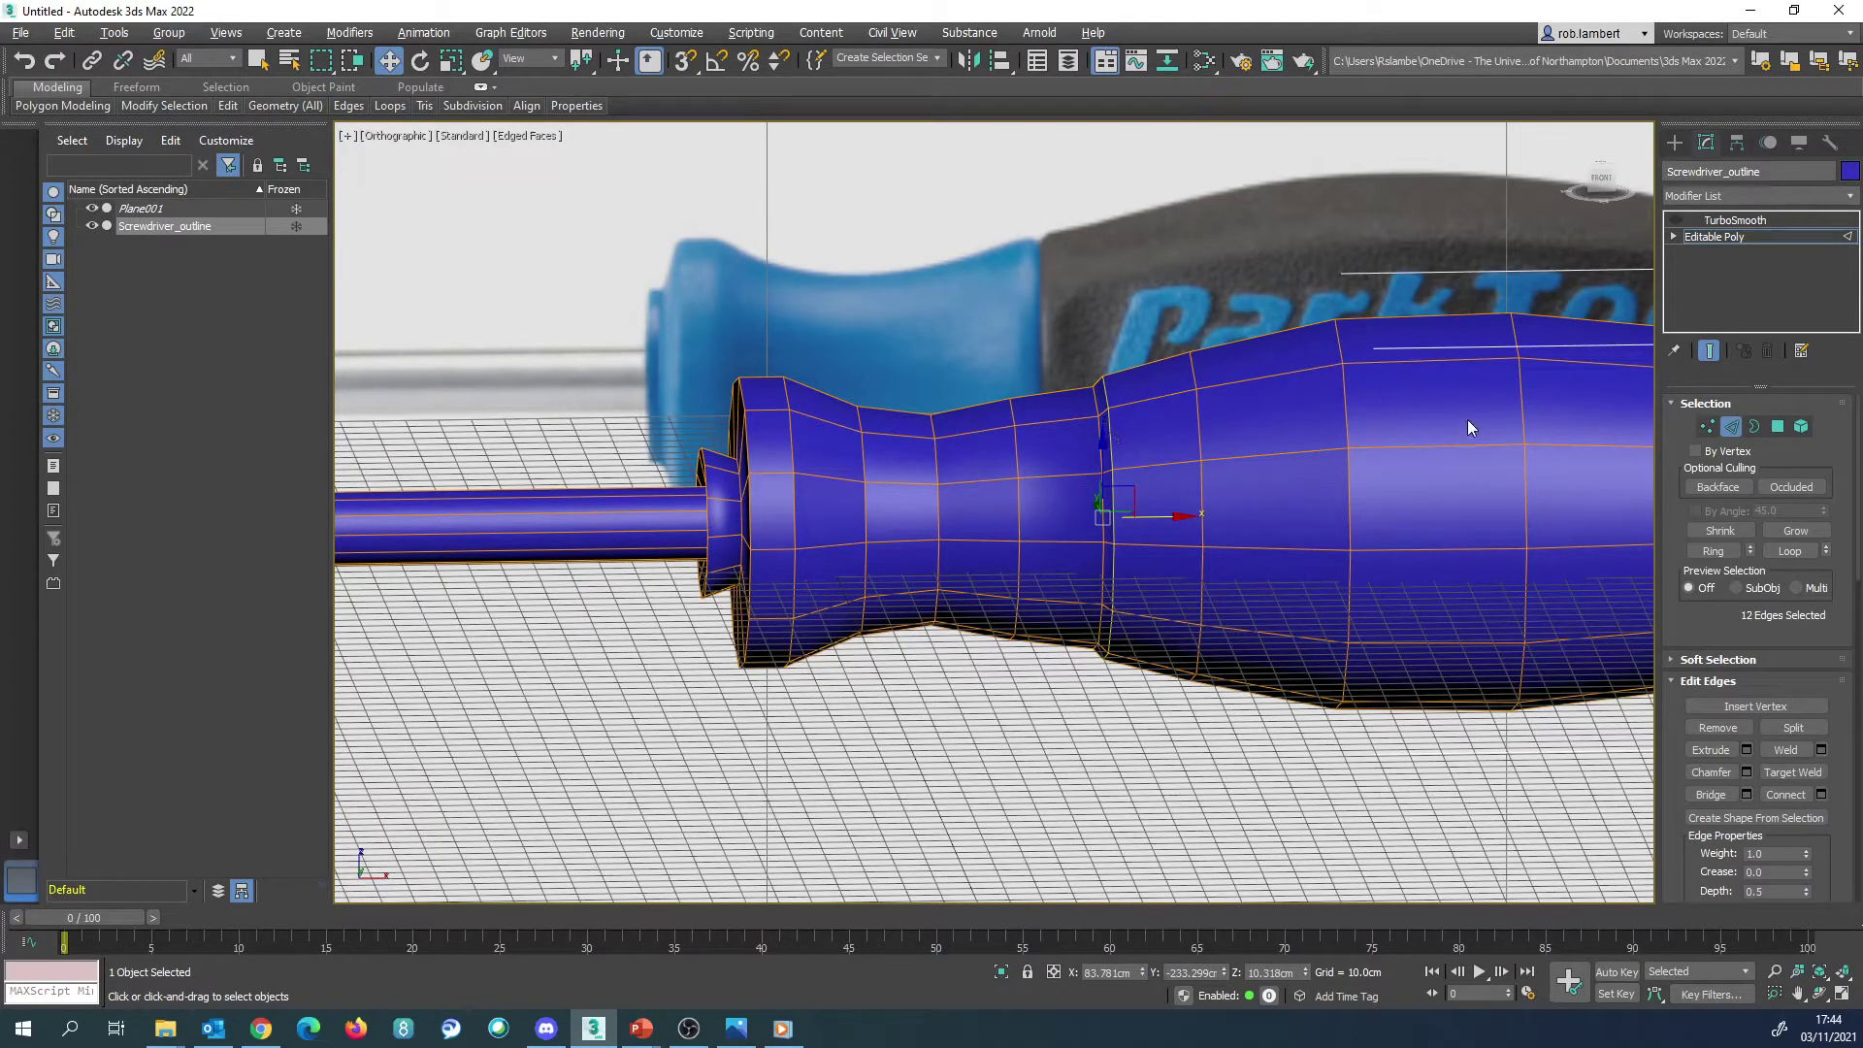
click(1676, 221)
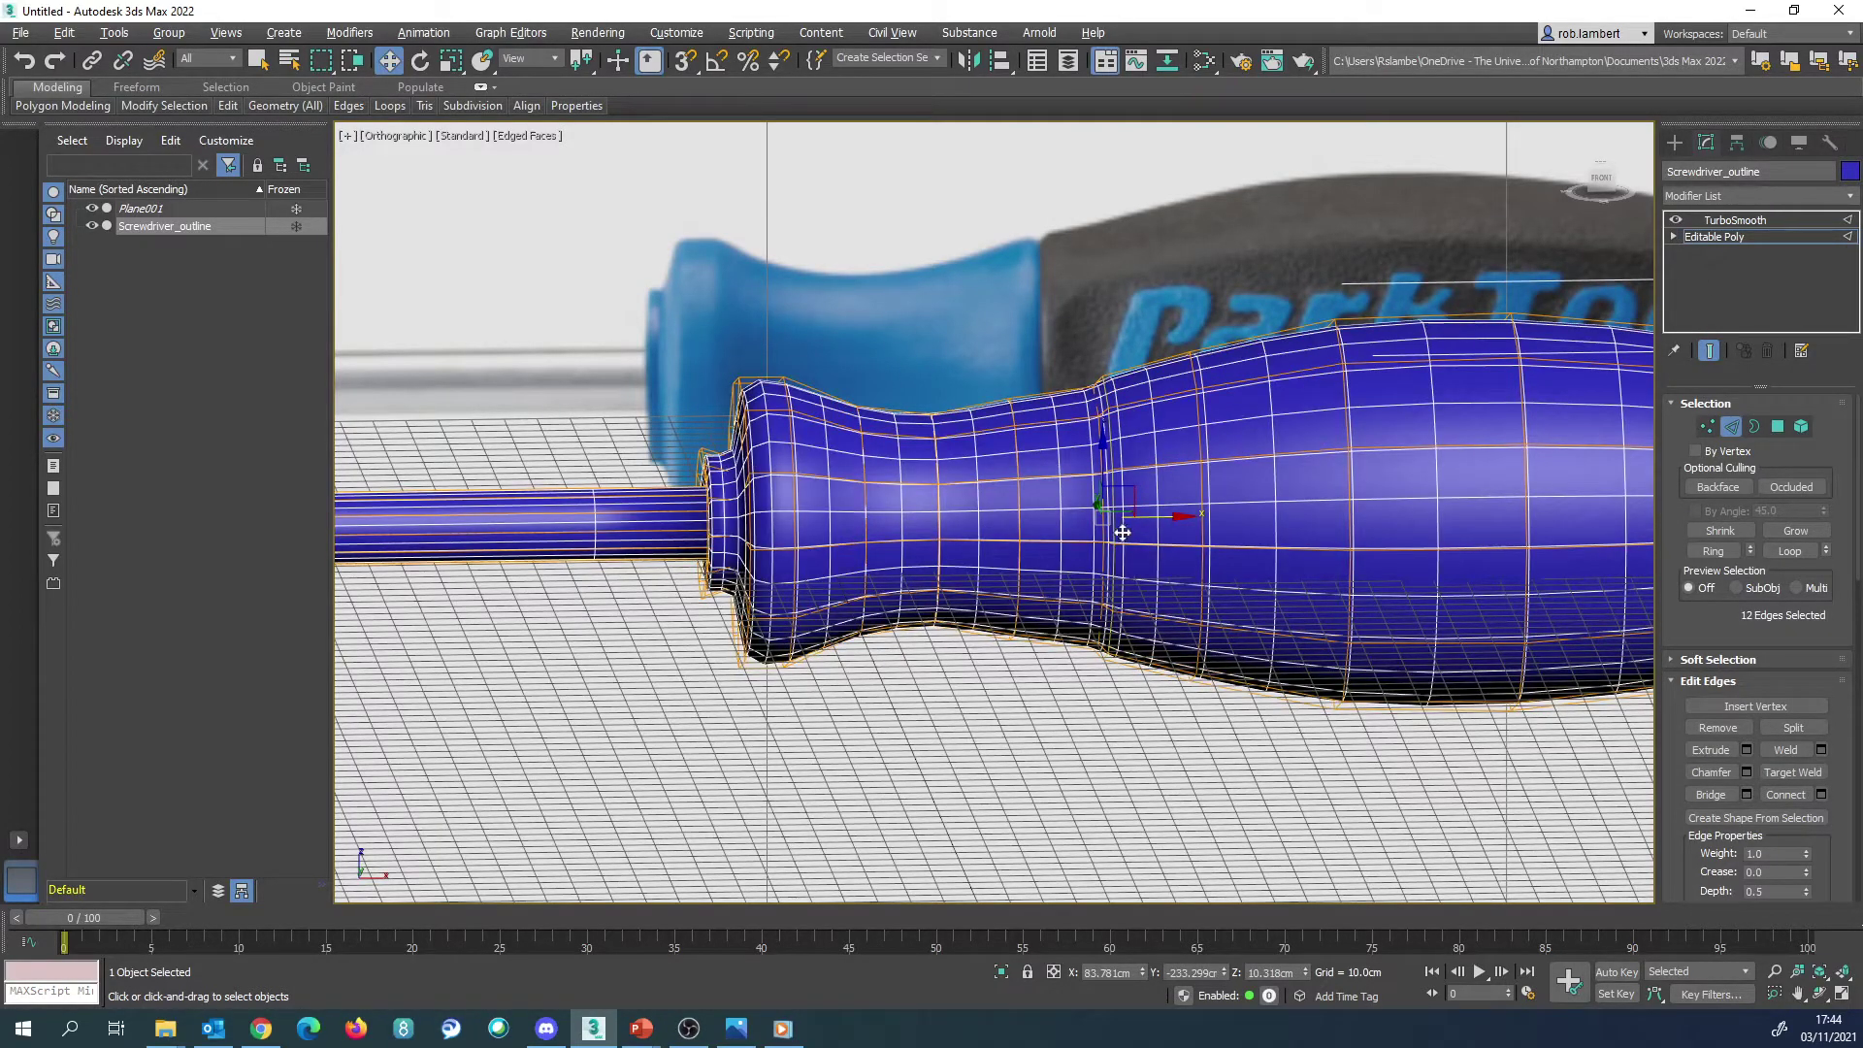
Step: Scale the selected edge loop in Y and Z and move it along X to about 79.9 cm to sharpen the step before the grip
key(r)
alt+middle_drag(1123, 533, 1123, 504)
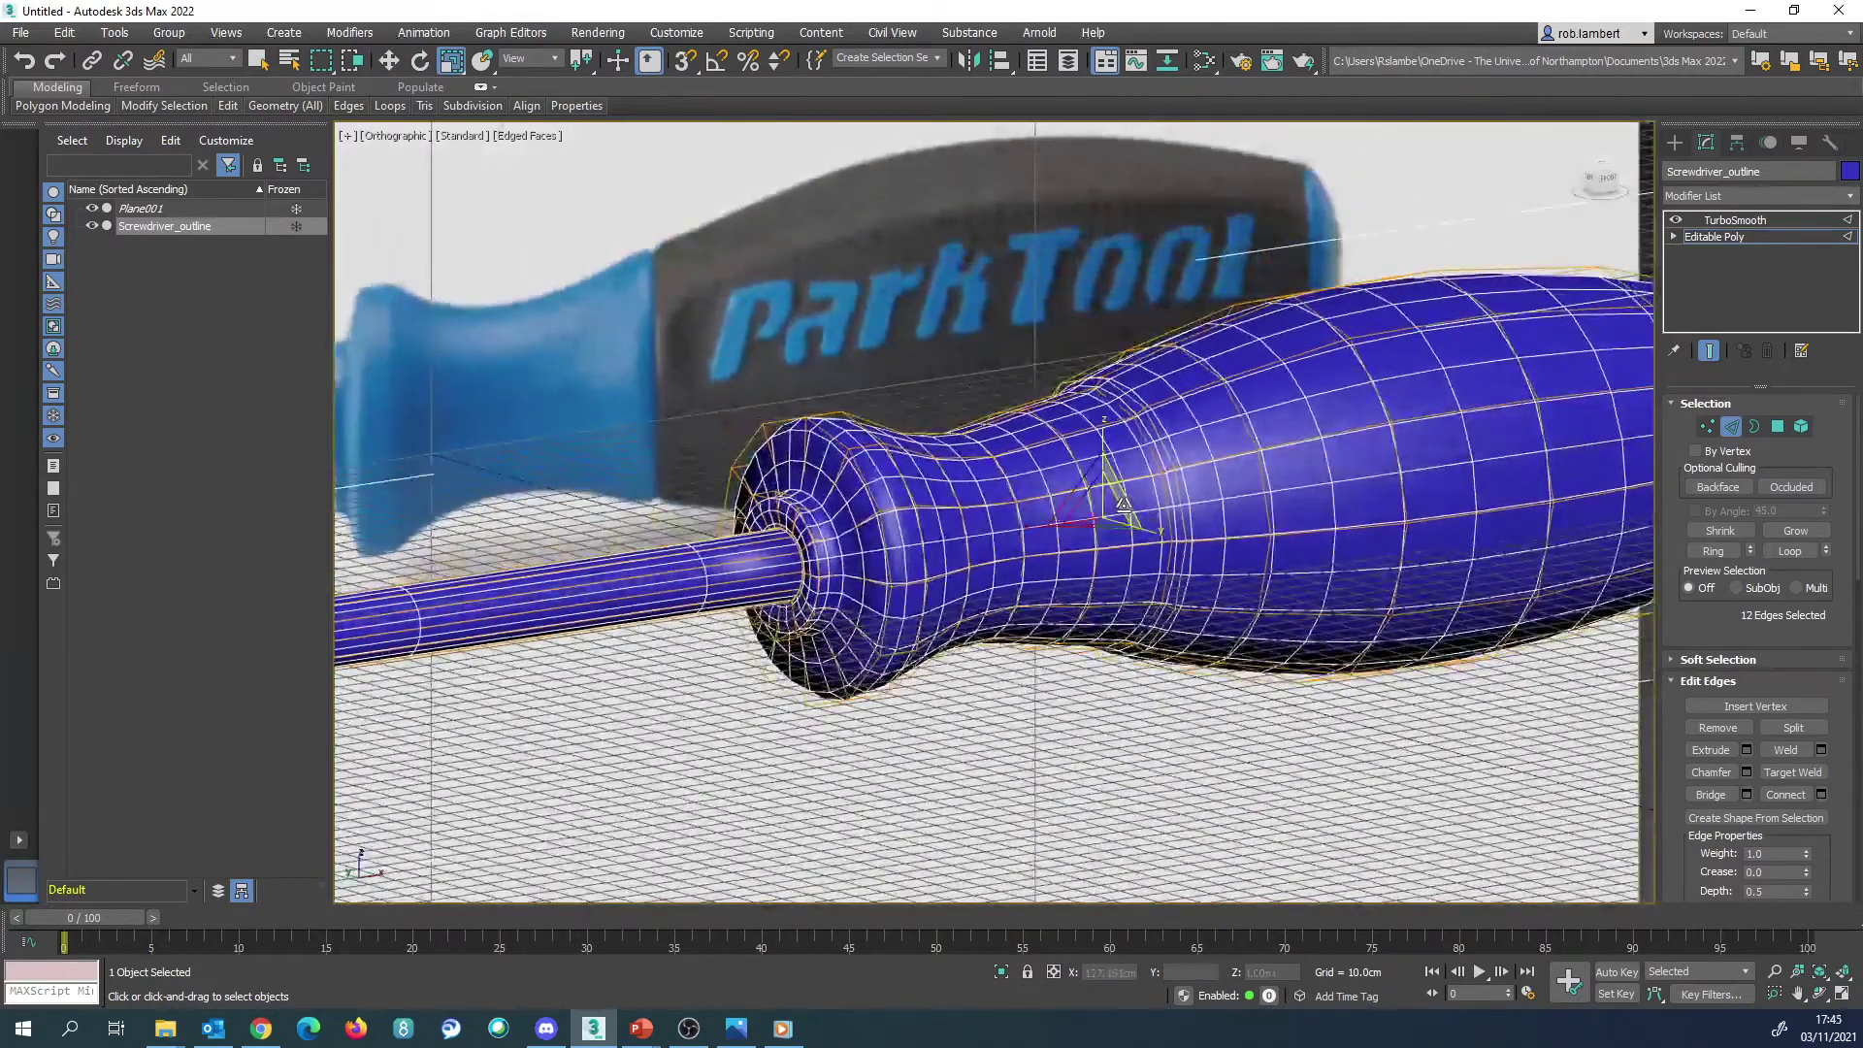
drag(1123, 505, 1130, 503)
alt+middle_drag(1130, 504, 1165, 511)
key(w)
drag(1165, 515, 1152, 516)
alt+middle_drag(1129, 503, 1167, 535)
Step: With TurboSmooth hidden, connect the ring of long edges near the handle's rear end with 1 segment
scroll(1114, 509, down, 6)
scroll(1236, 539, up, 3)
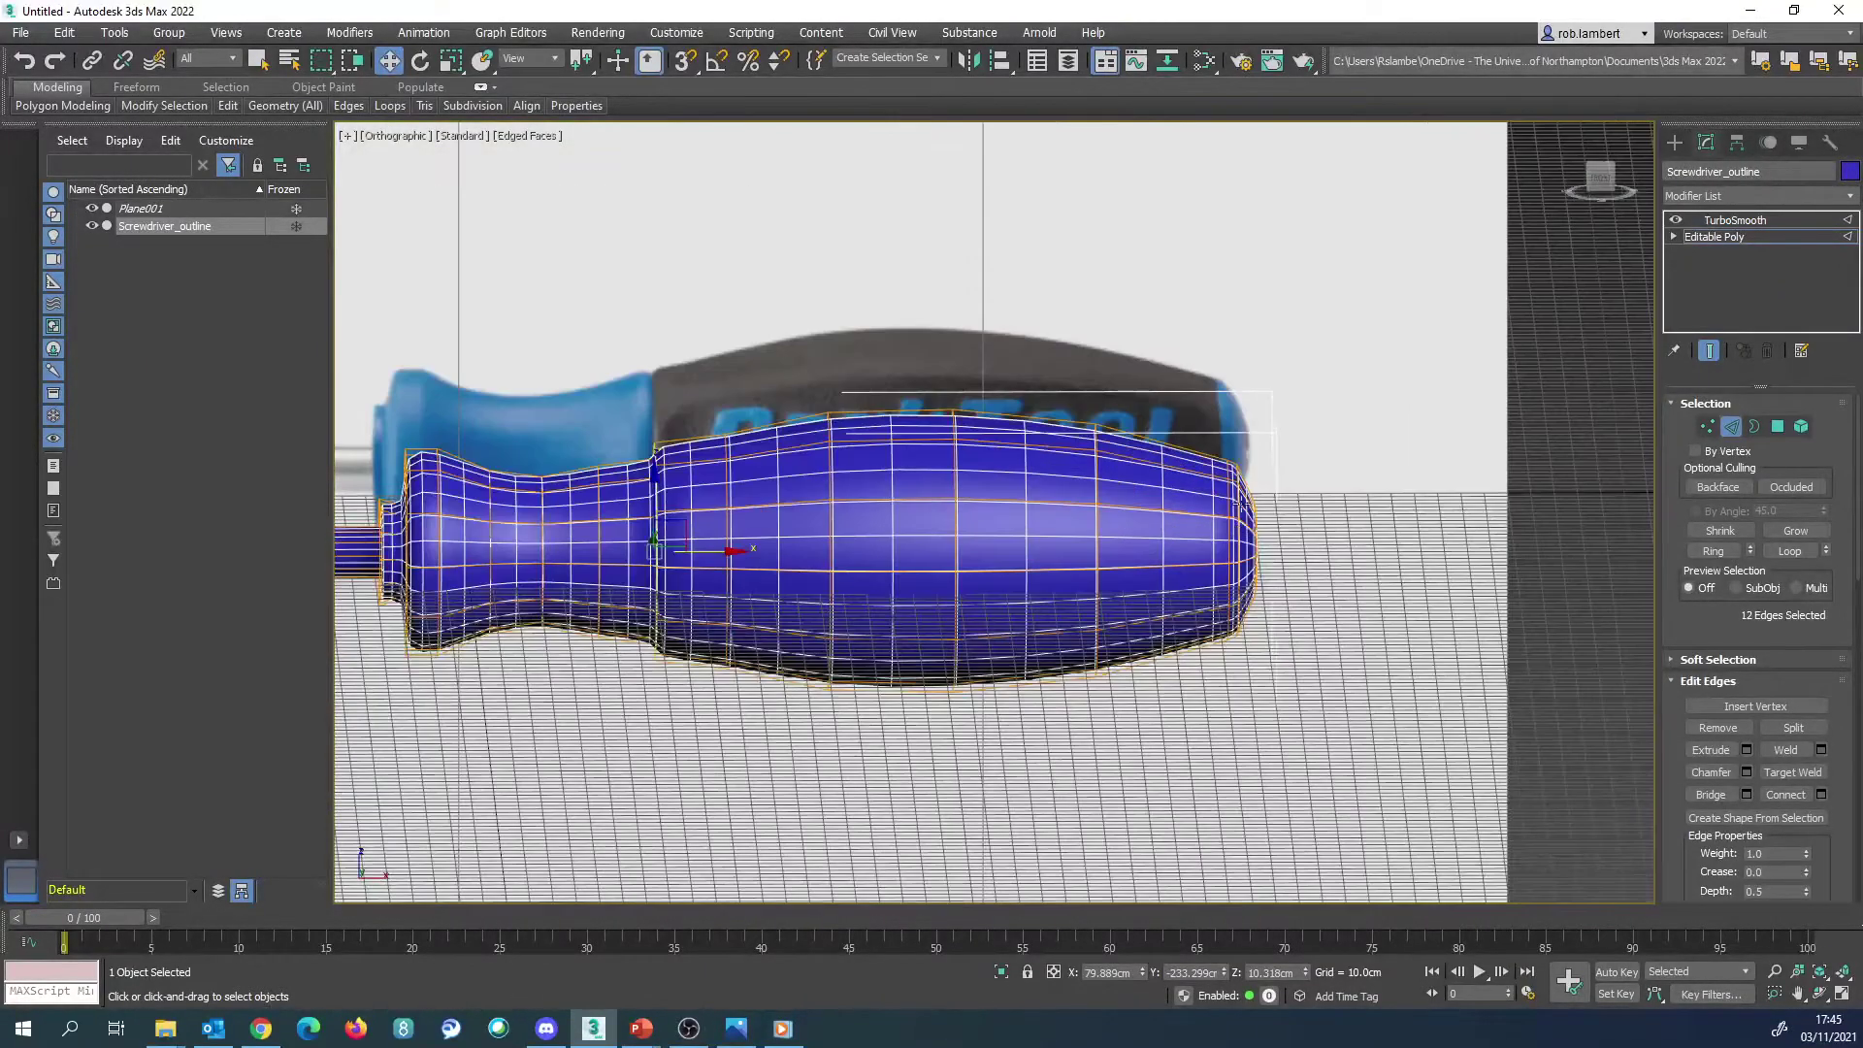
scroll(1228, 499, up, 5)
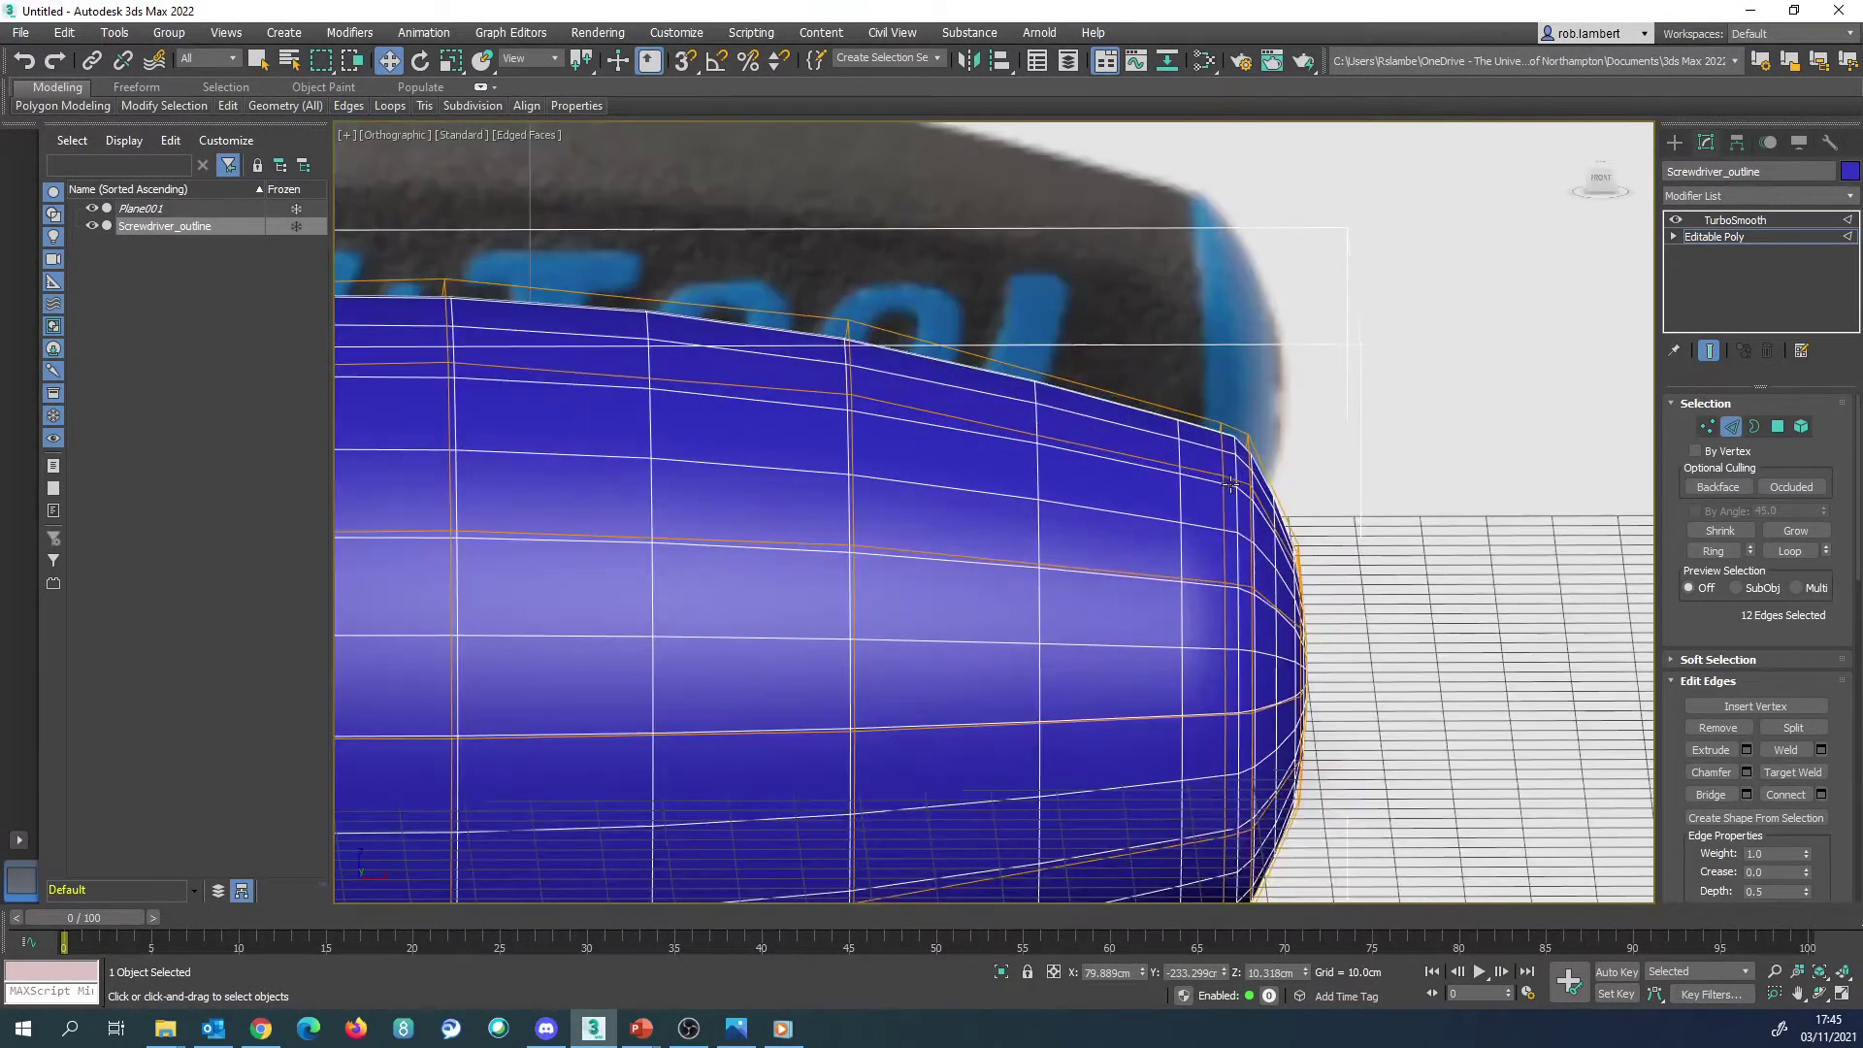
click(1677, 220)
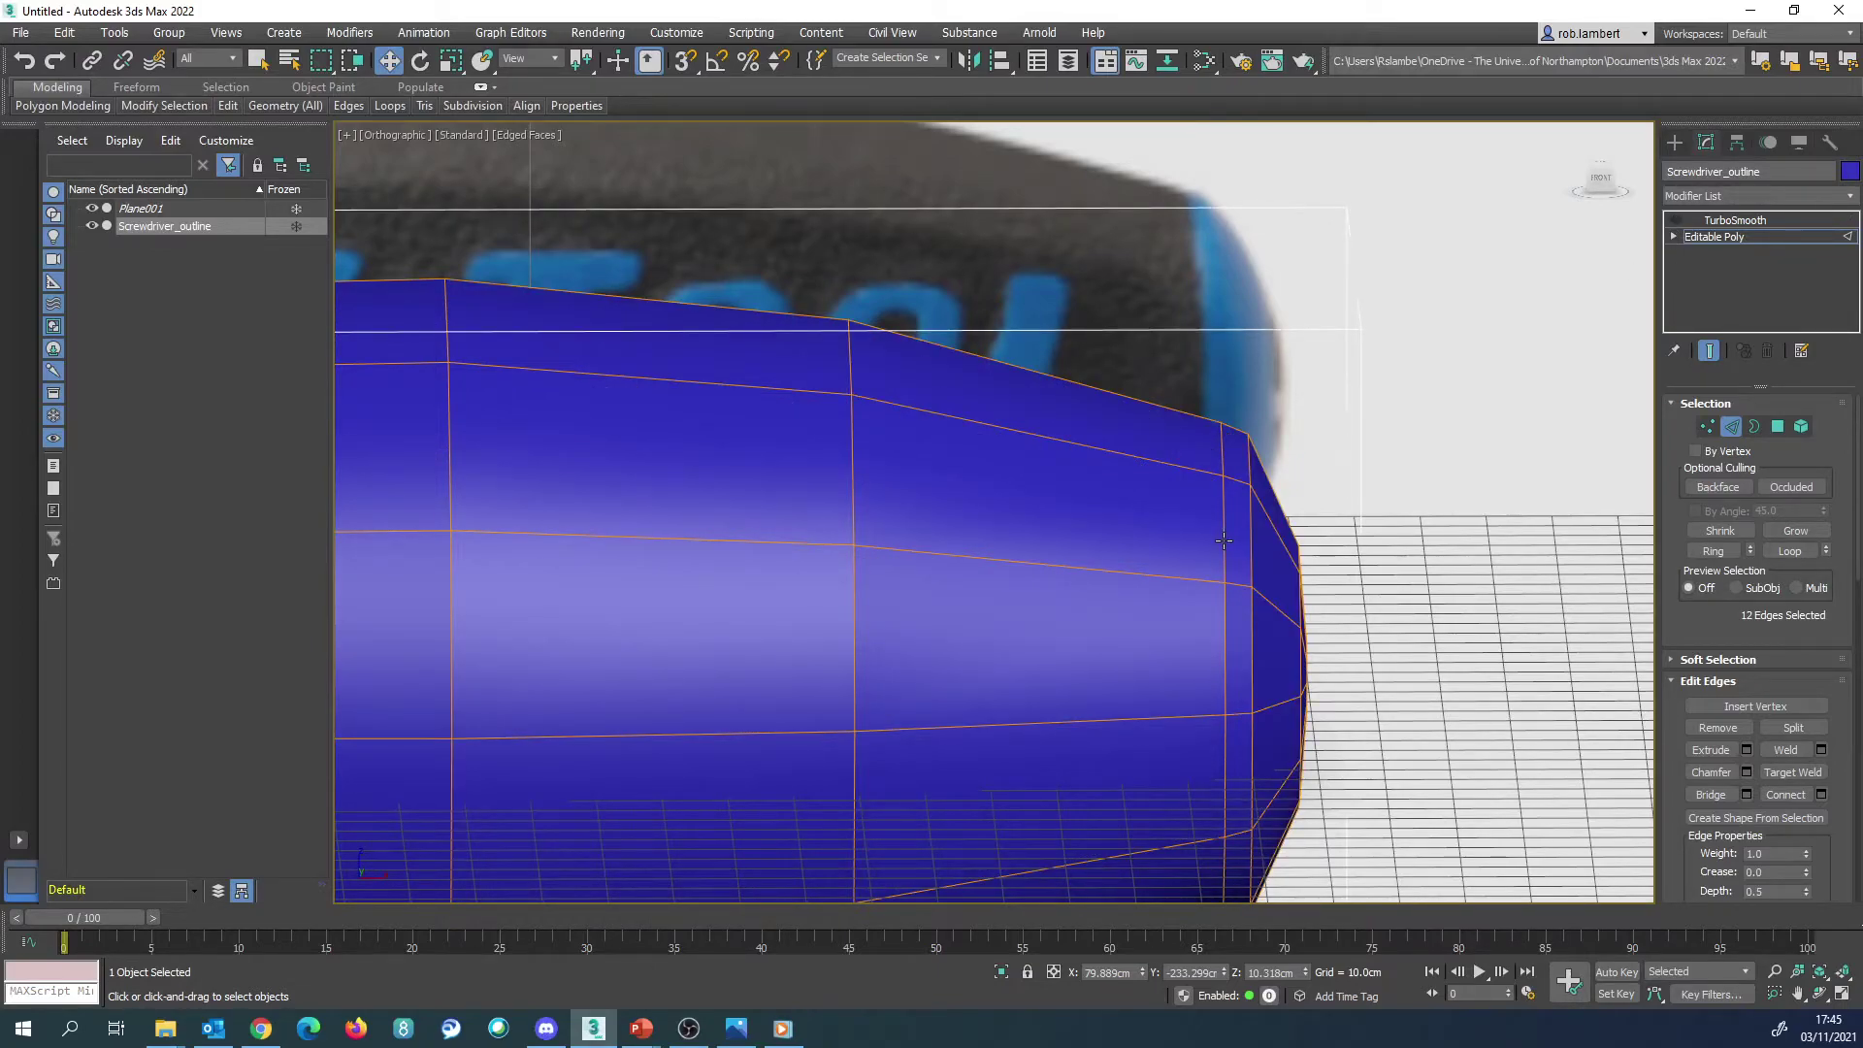
click(1182, 580)
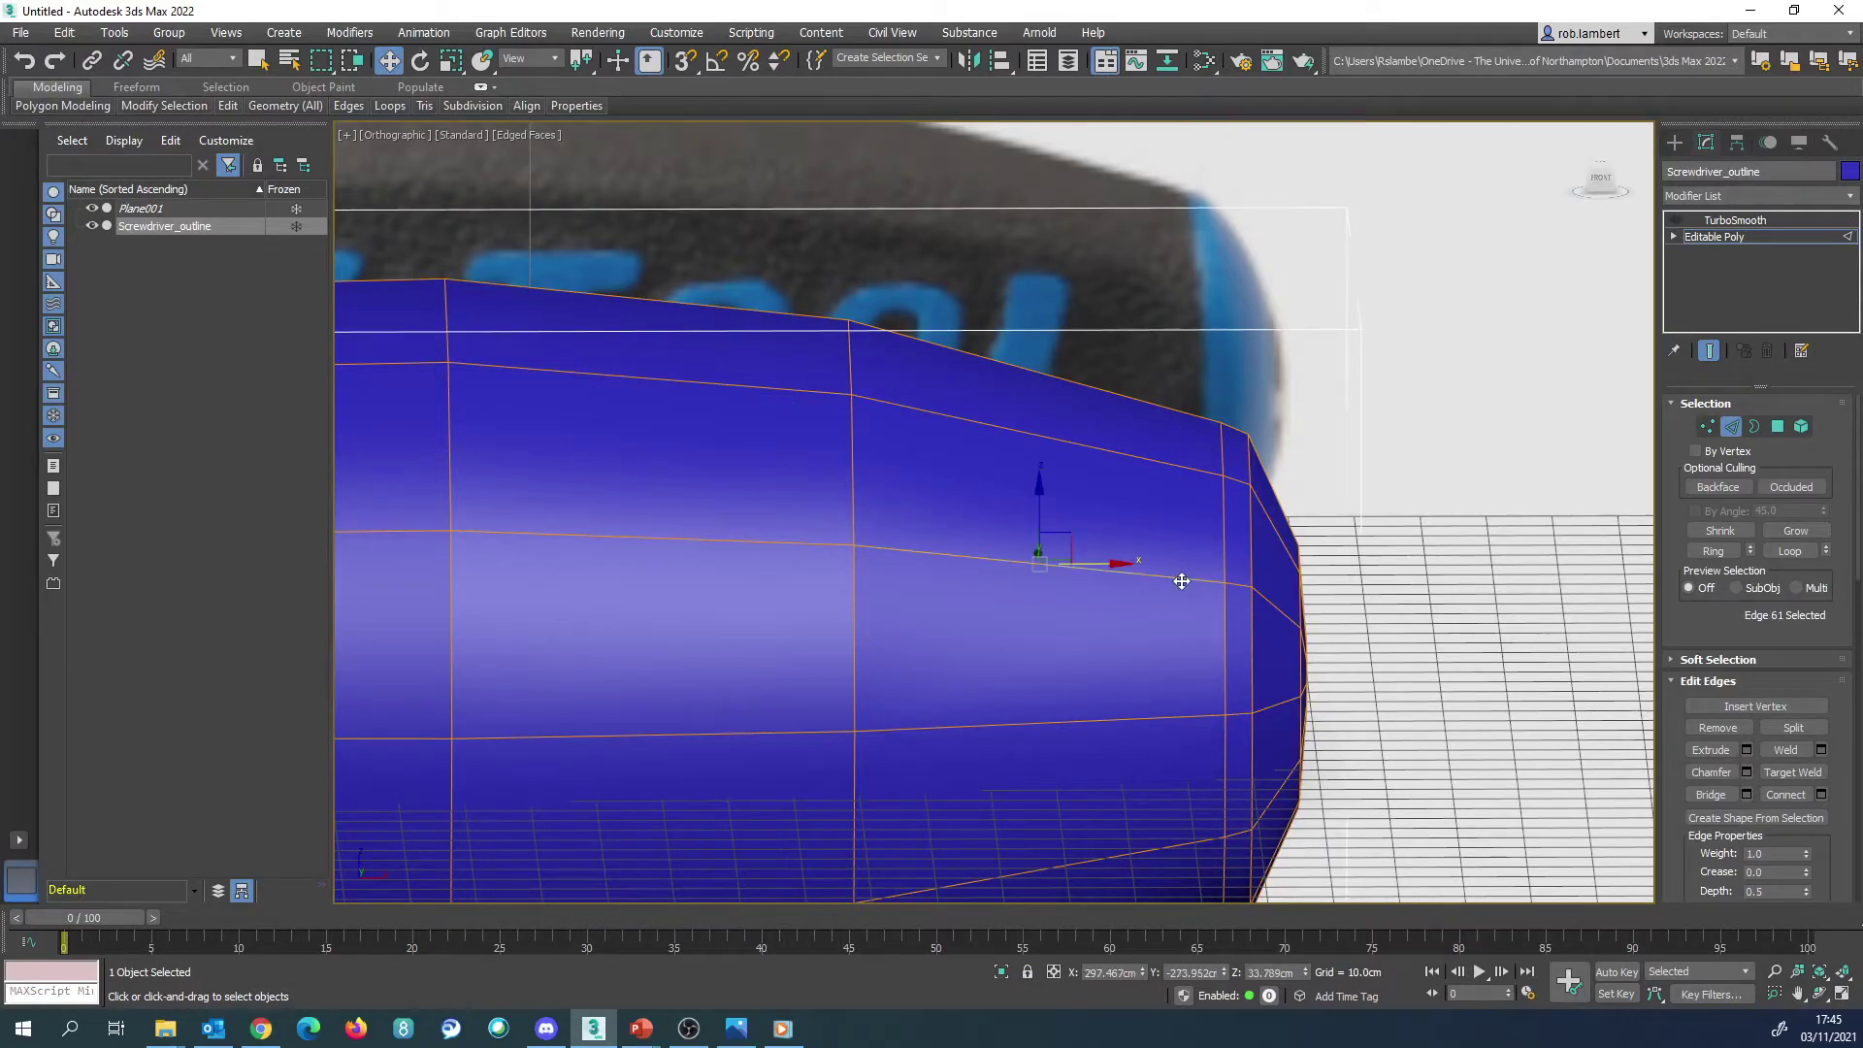
click(1713, 551)
click(1821, 795)
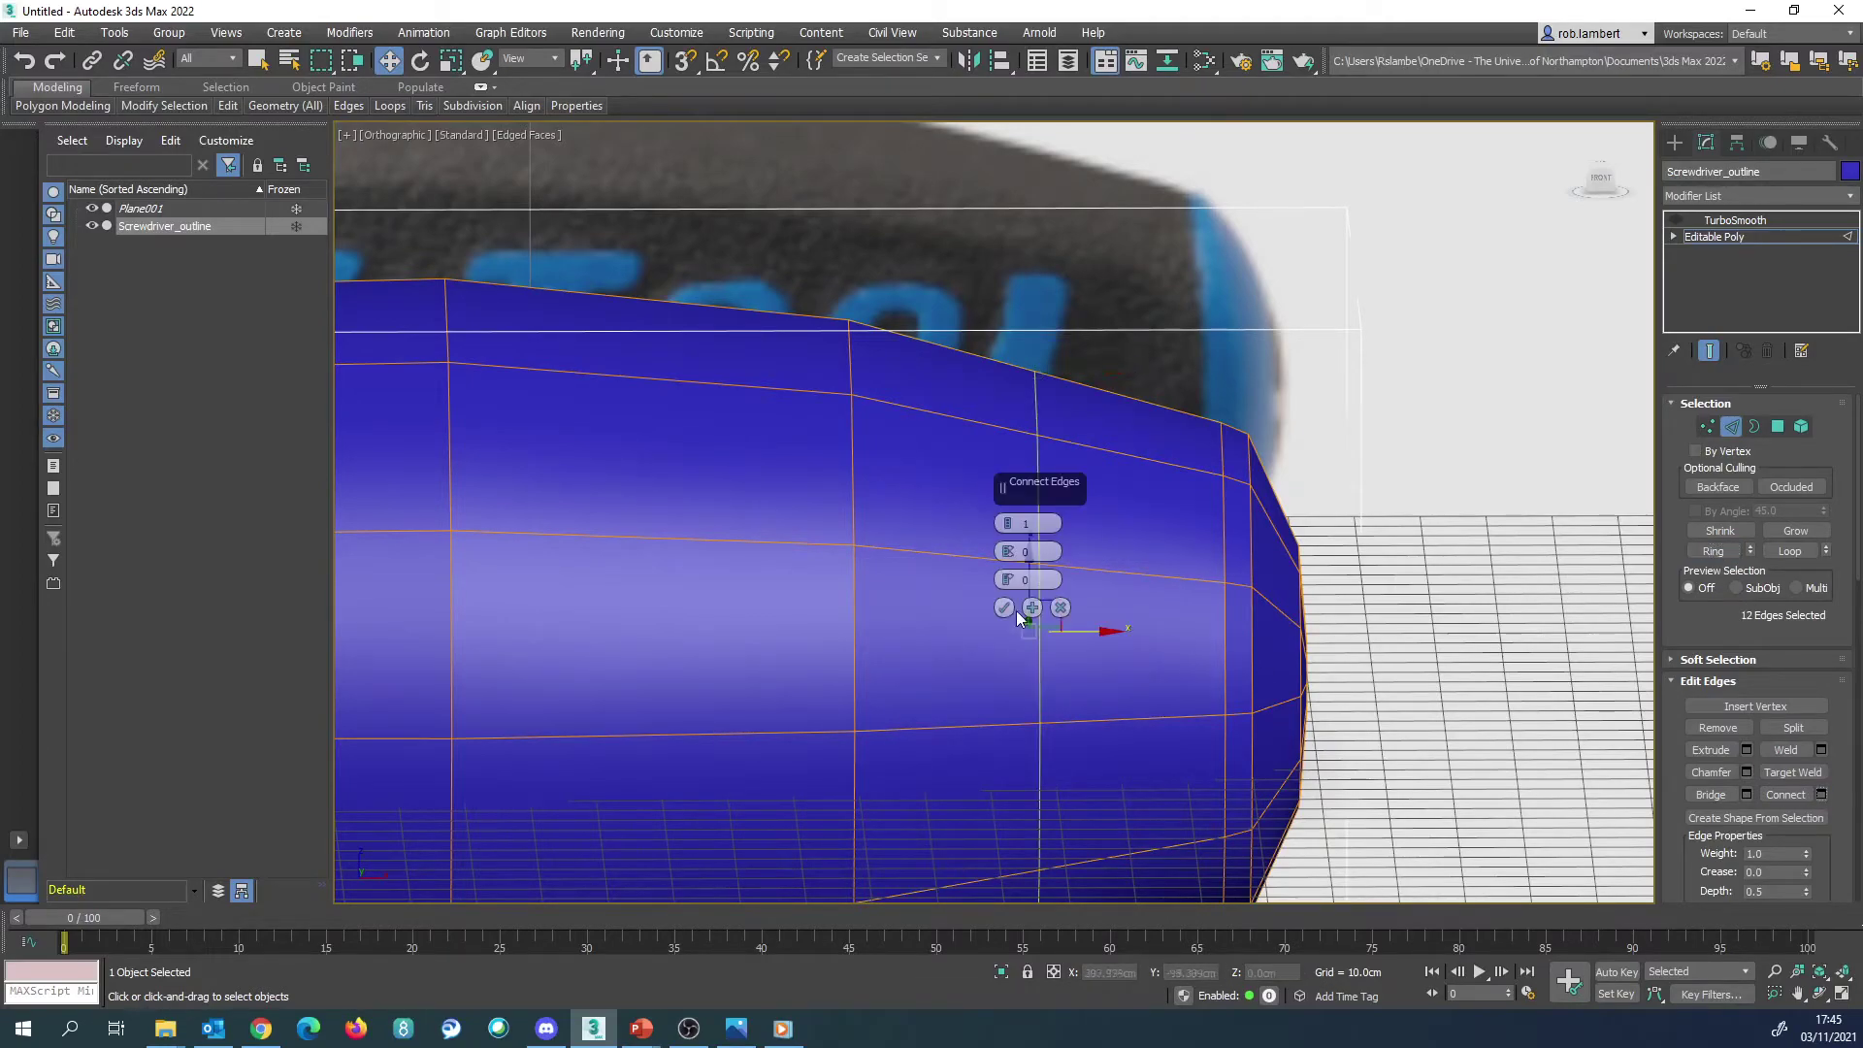
click(1009, 610)
Step: Show TurboSmooth and move the new edge loop along X to about 325.4 cm, close to the handle's rear rim
click(1676, 220)
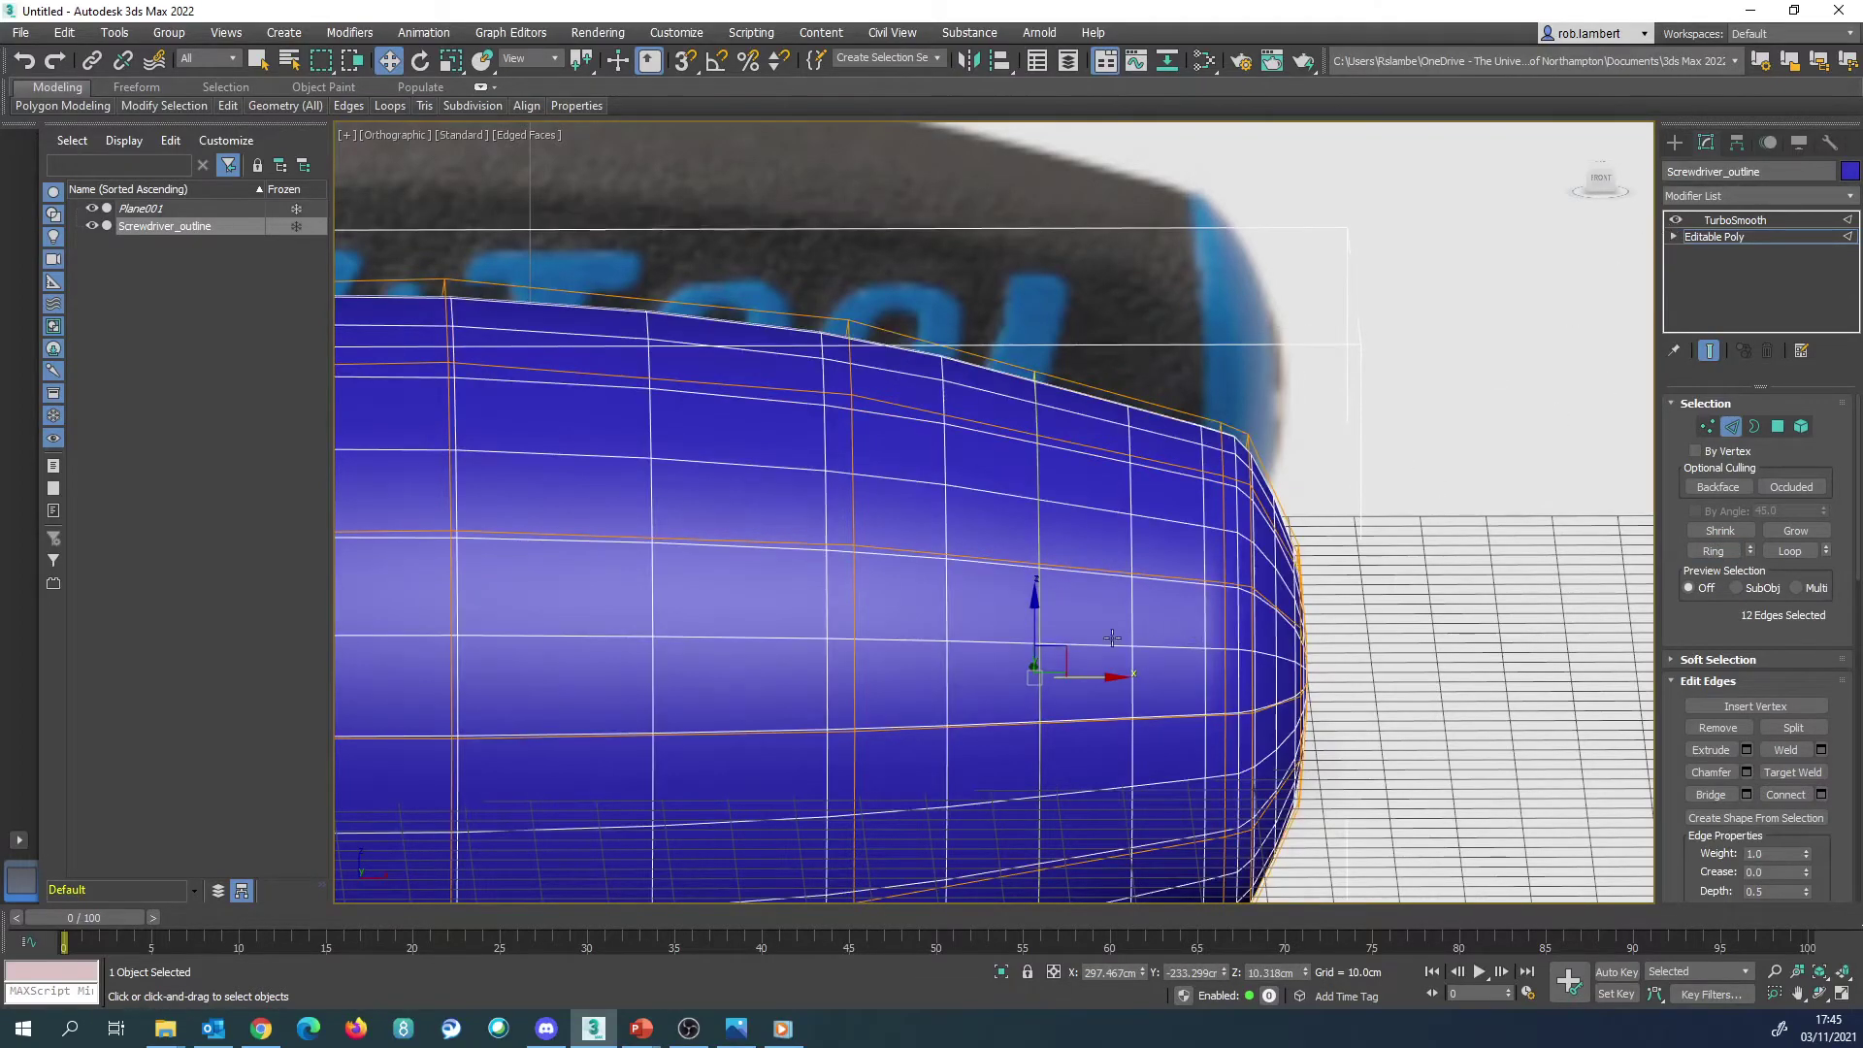
drag(1086, 678, 1259, 726)
alt+middle_drag(1260, 726, 1175, 626)
scroll(1217, 621, down, 5)
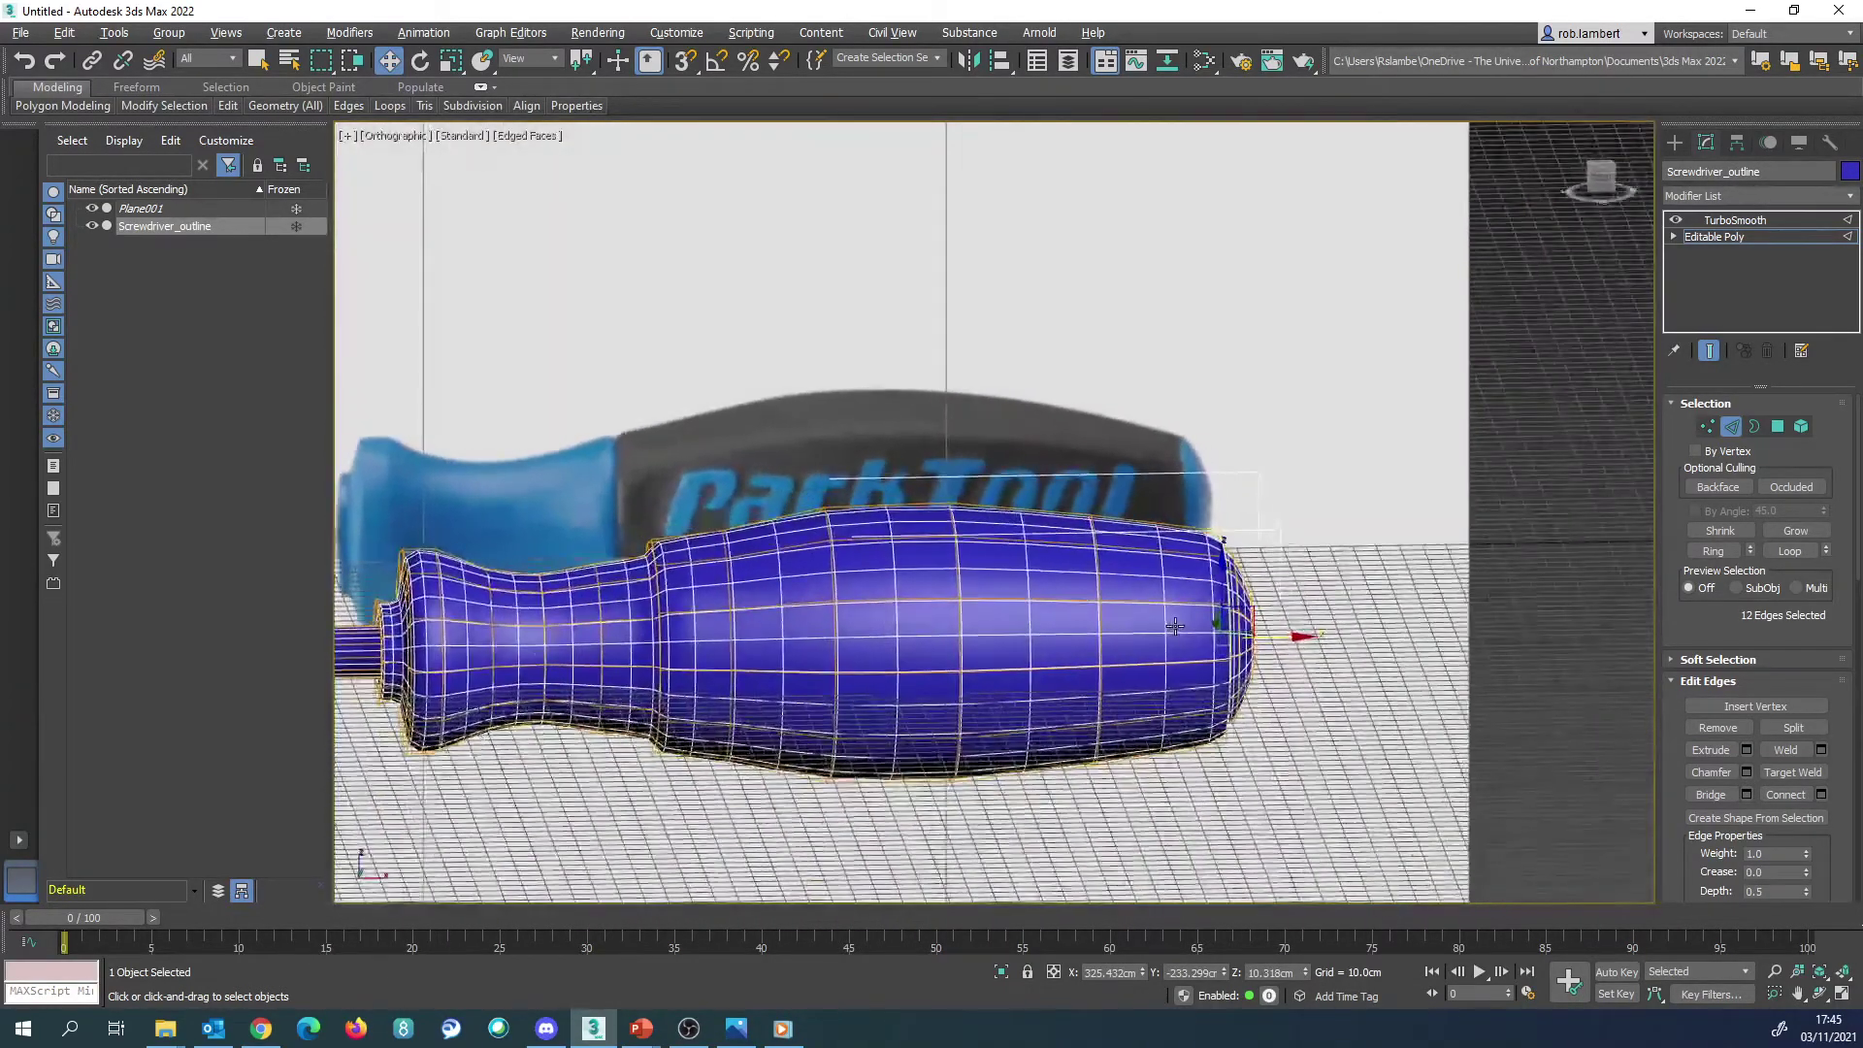
Step: Leave edge editing and examine the whole screwdriver in perspective, with TurboSmooth shown and hidden, against the reference image
click(1732, 426)
alt+middle_drag(990, 699, 1206, 583)
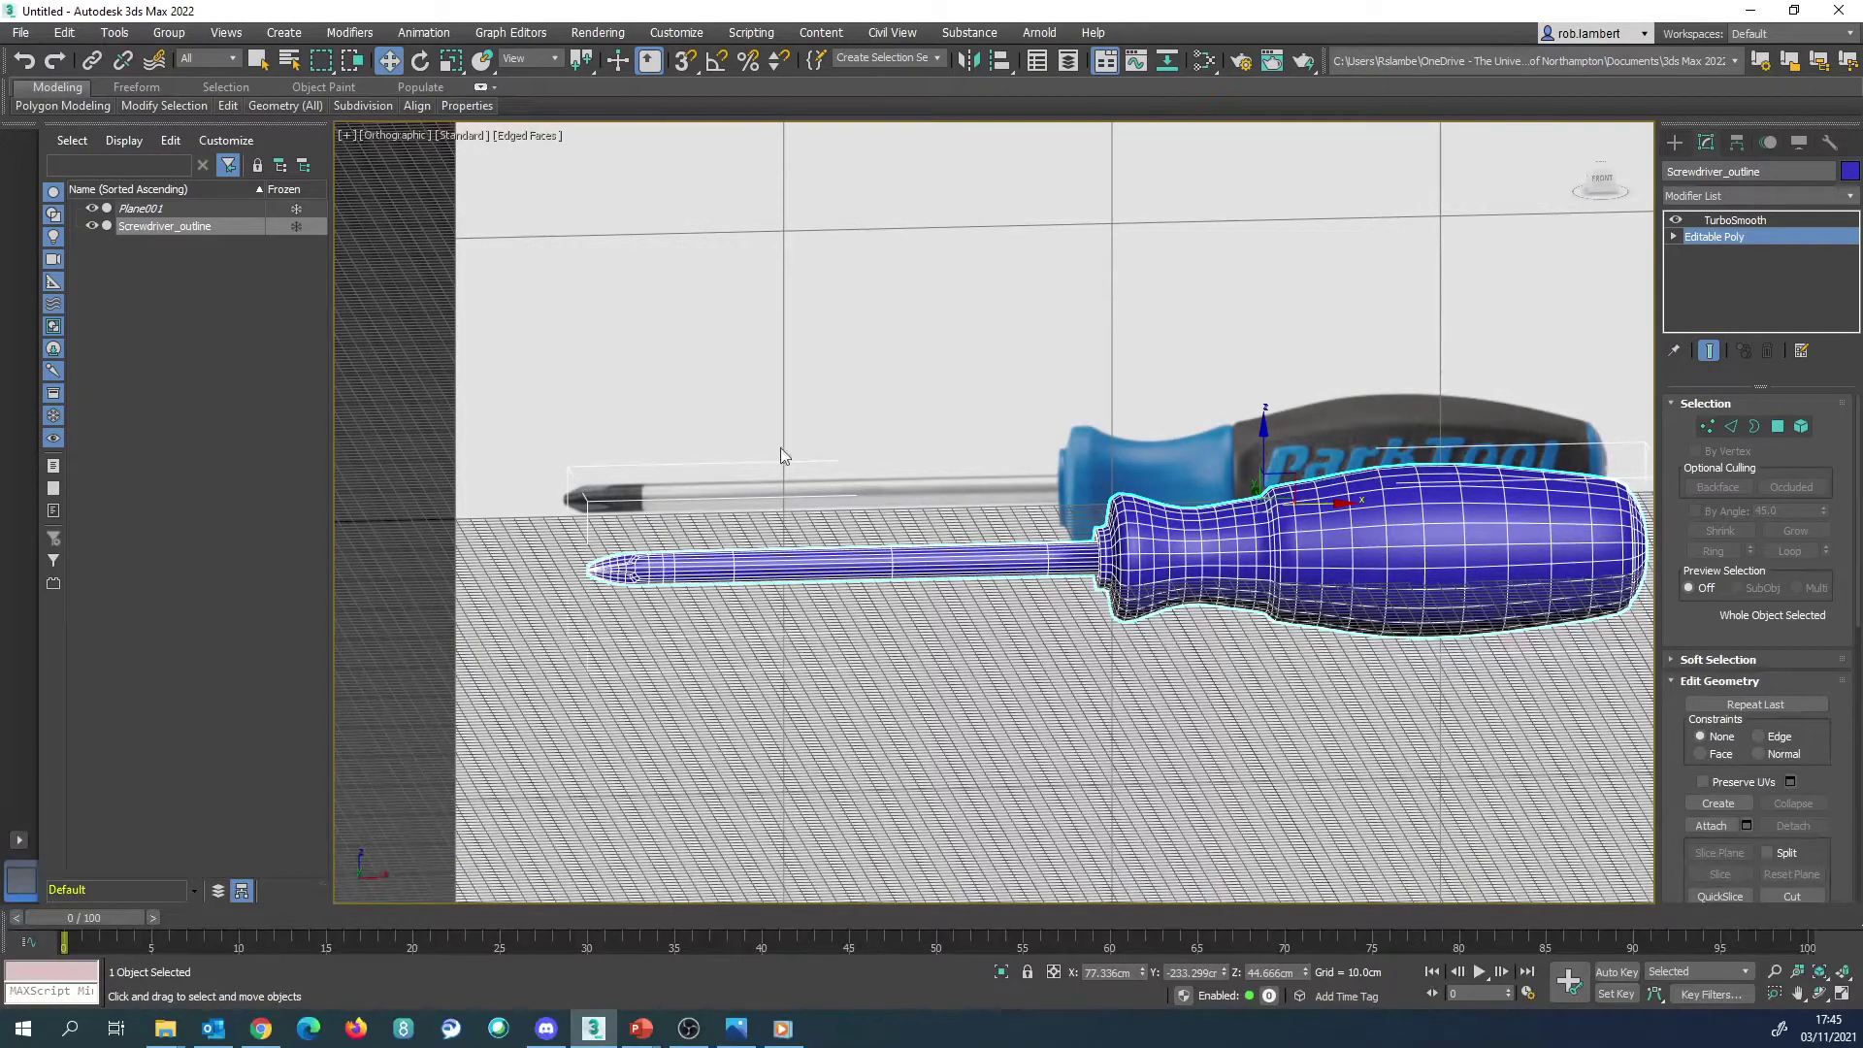
mouse_move(1062, 552)
middle_down()
mouse_move(953, 553)
mouse_move(1074, 536)
mouse_move(1019, 525)
mouse_move(927, 534)
mouse_move(1035, 552)
middle_up()
key(p)
scroll(1050, 522, down, 3)
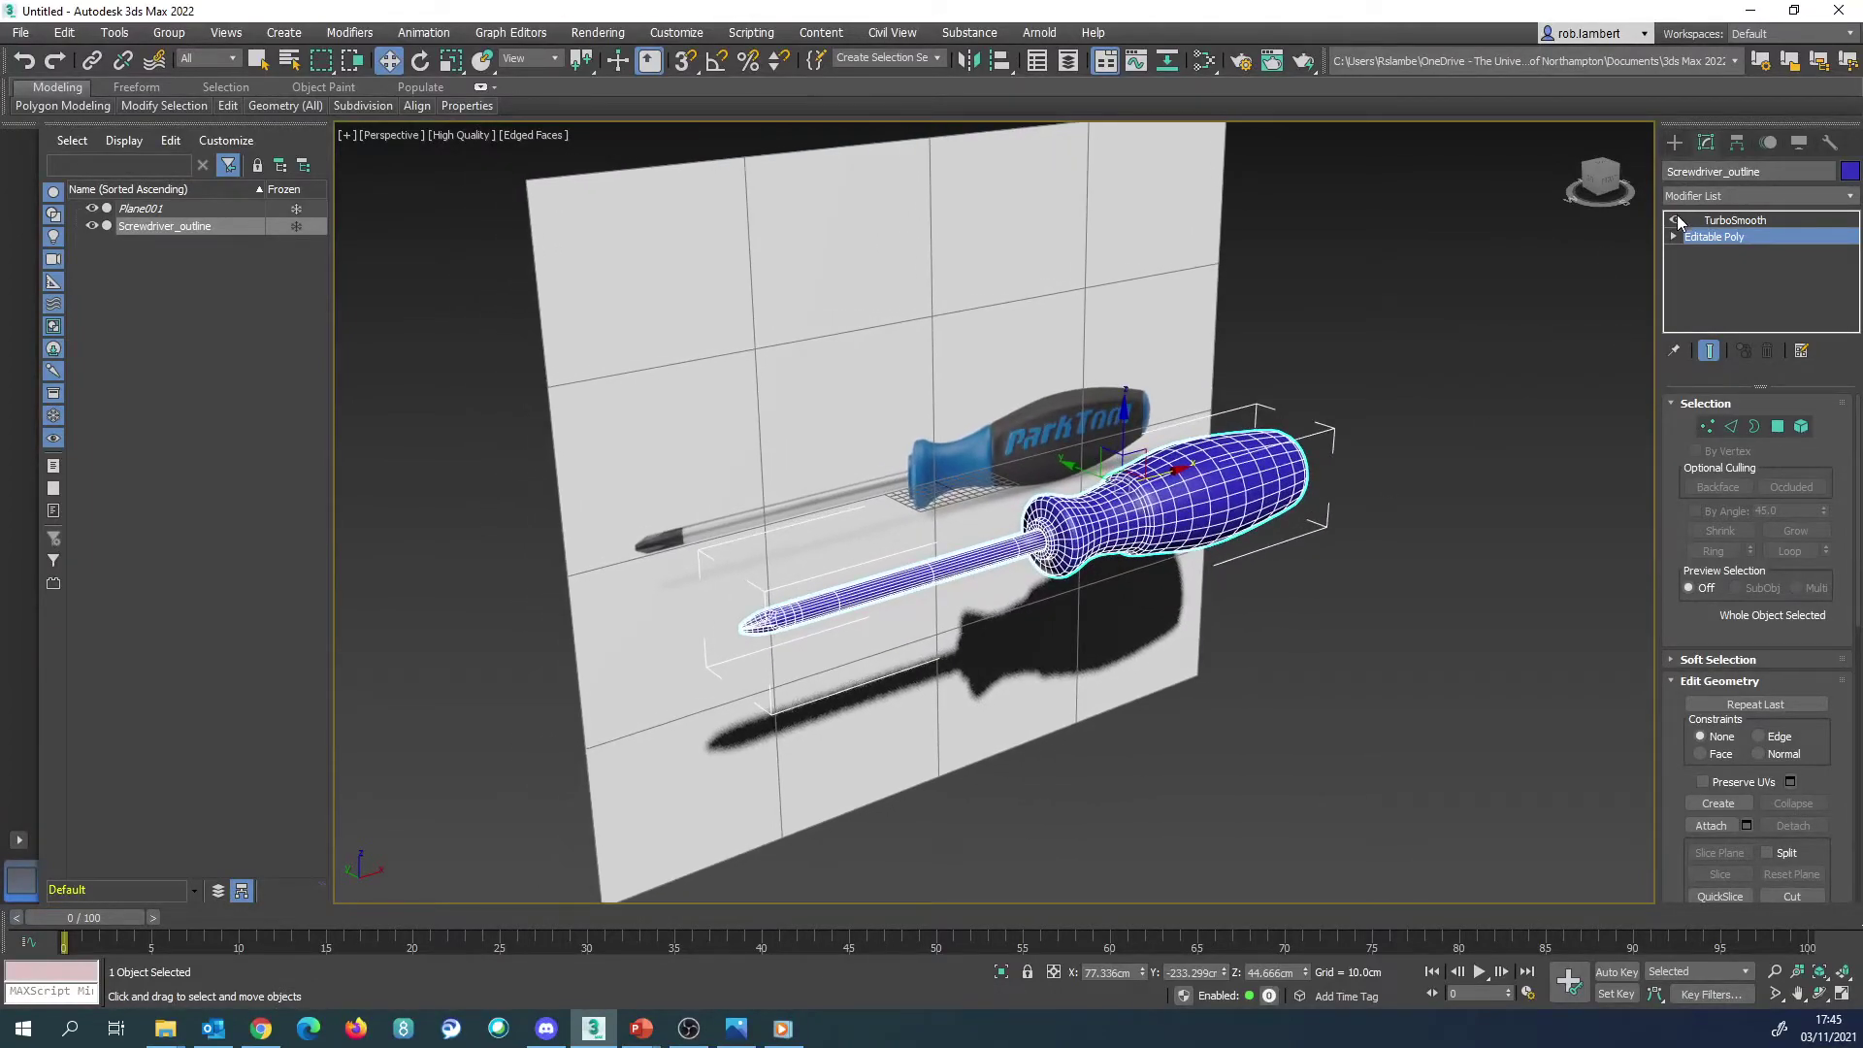
click(1676, 220)
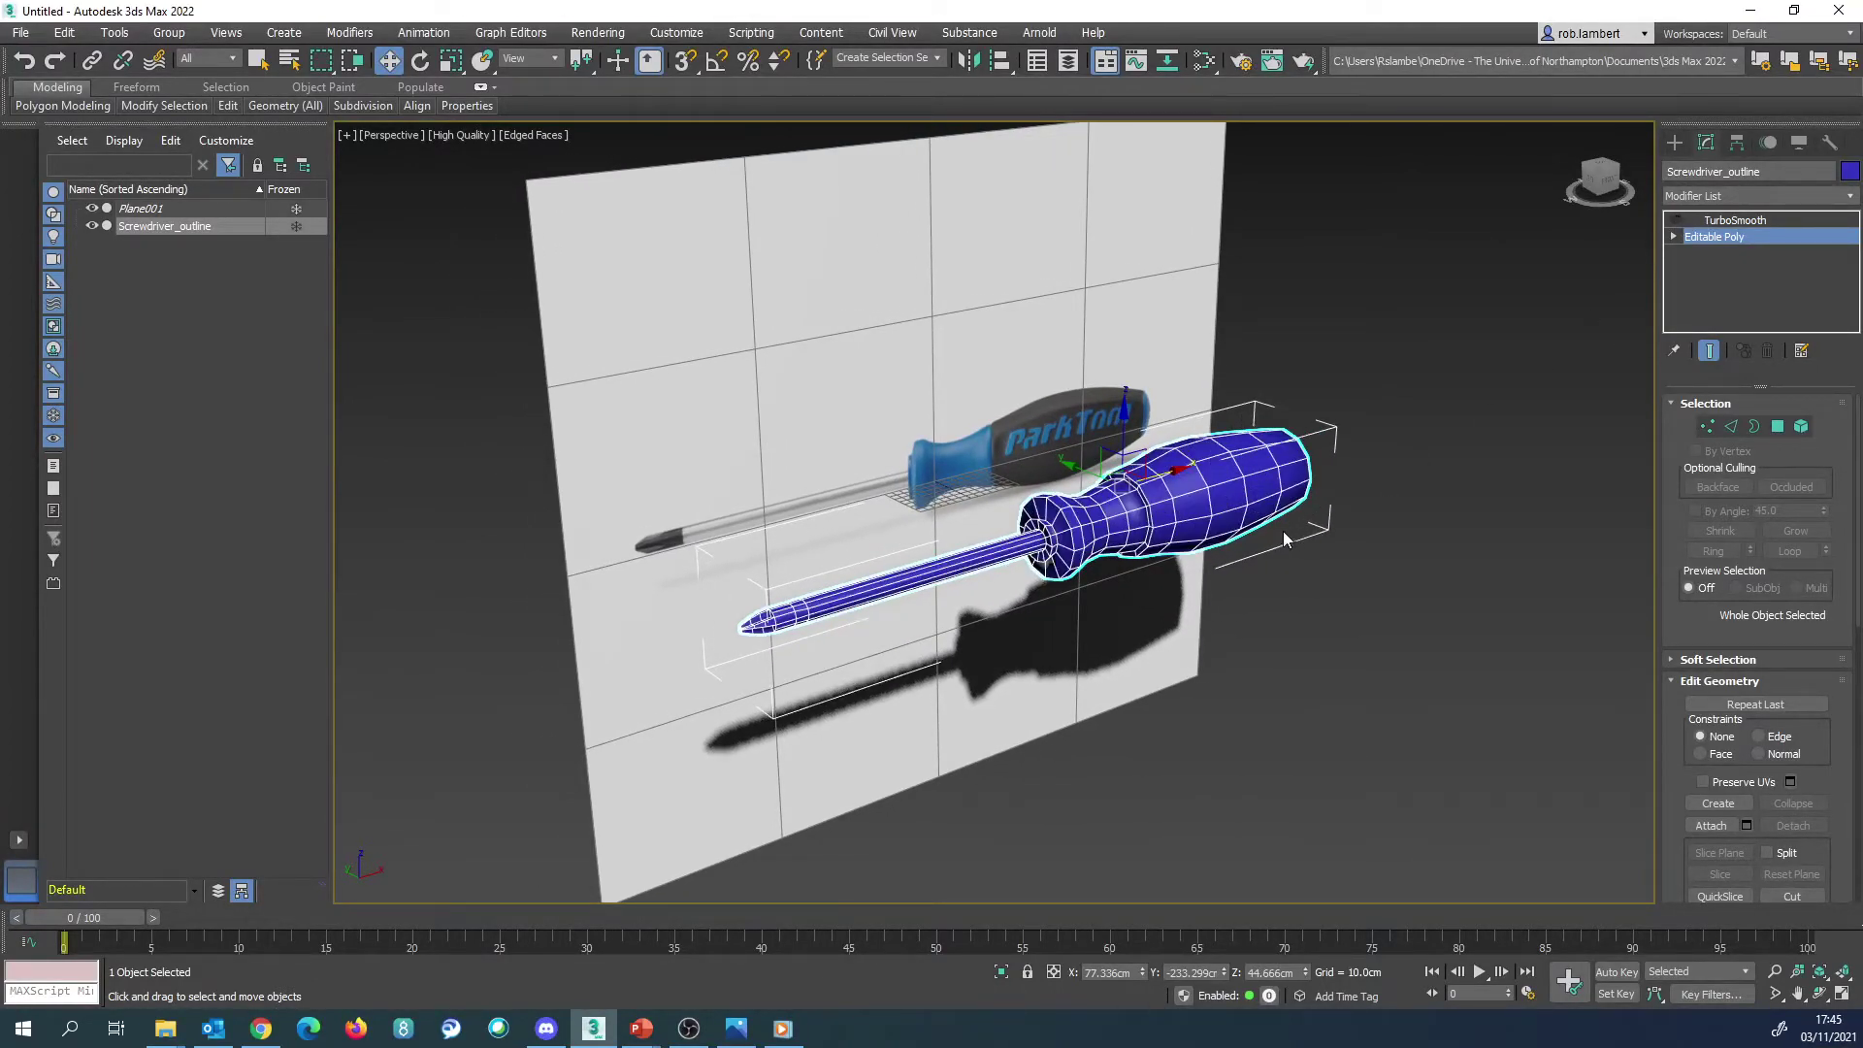
alt+middle_drag(1262, 516, 839, 592)
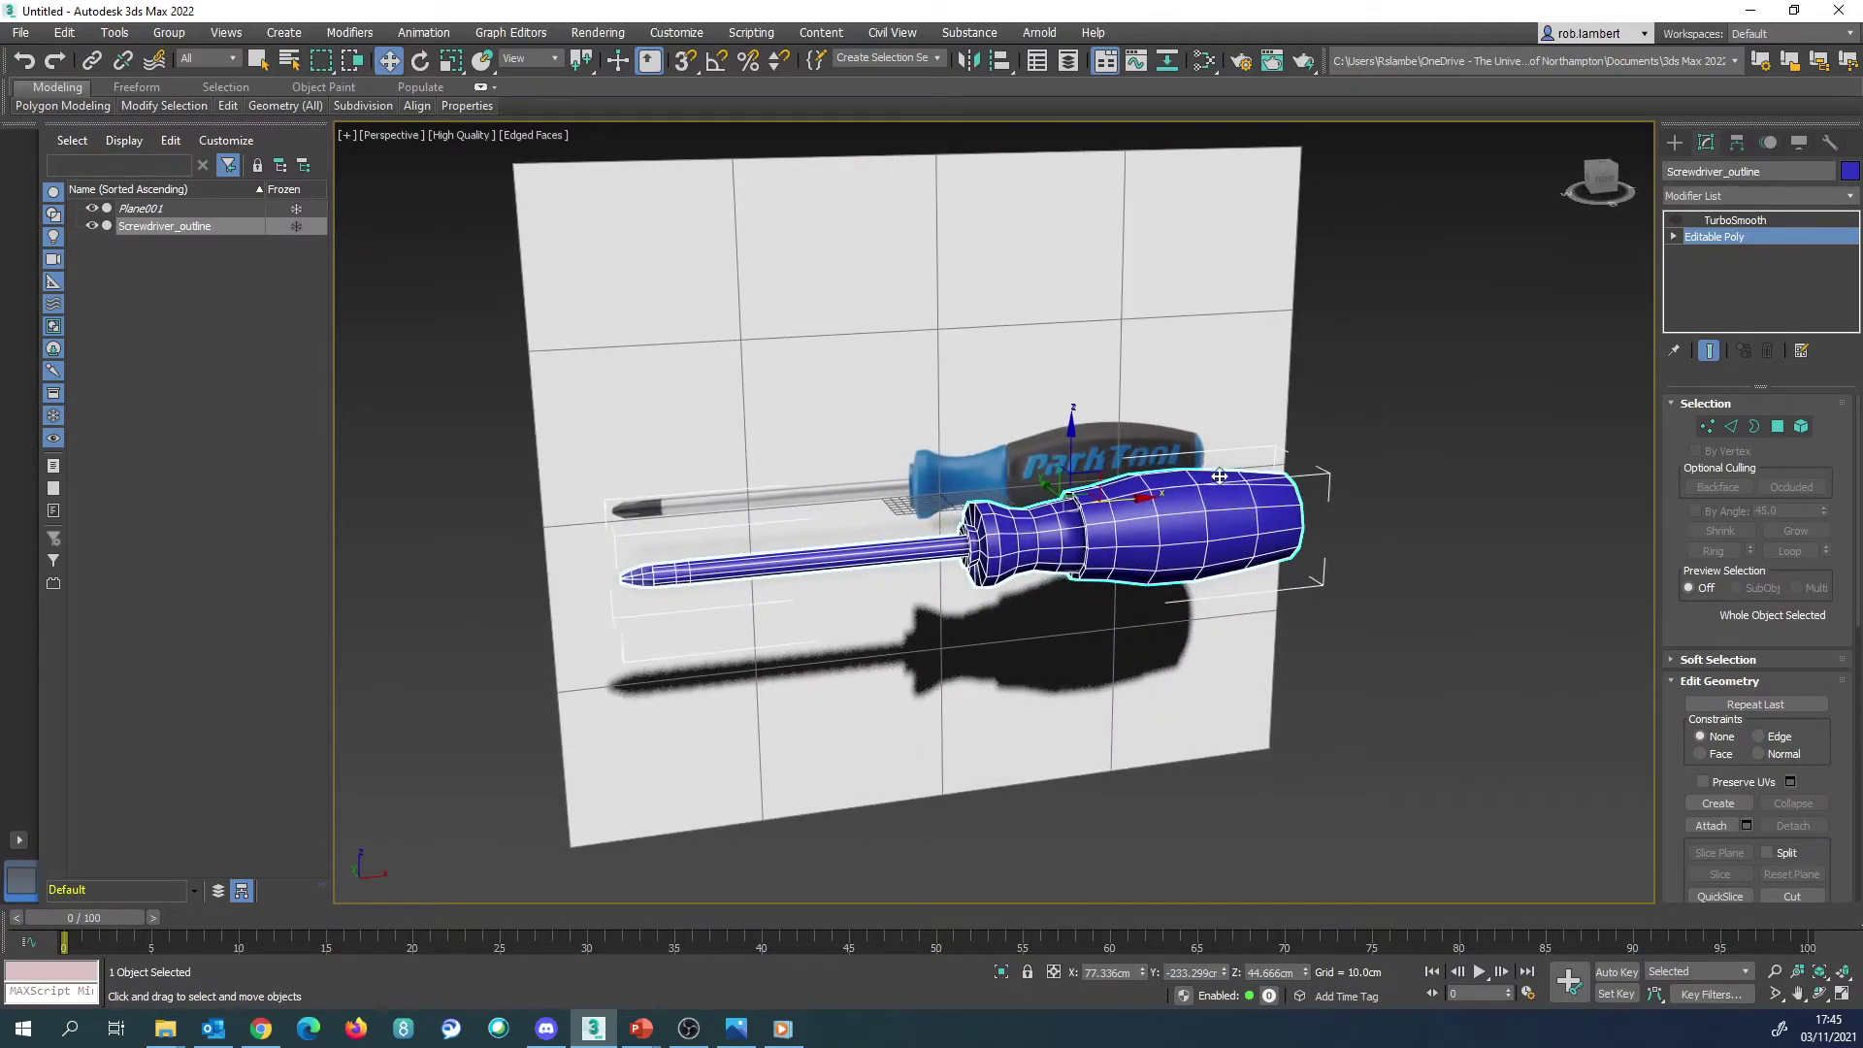
Step: With TurboSmooth shown, try removing the edge loop around the middle of the grip, and undo the removal
click(1731, 426)
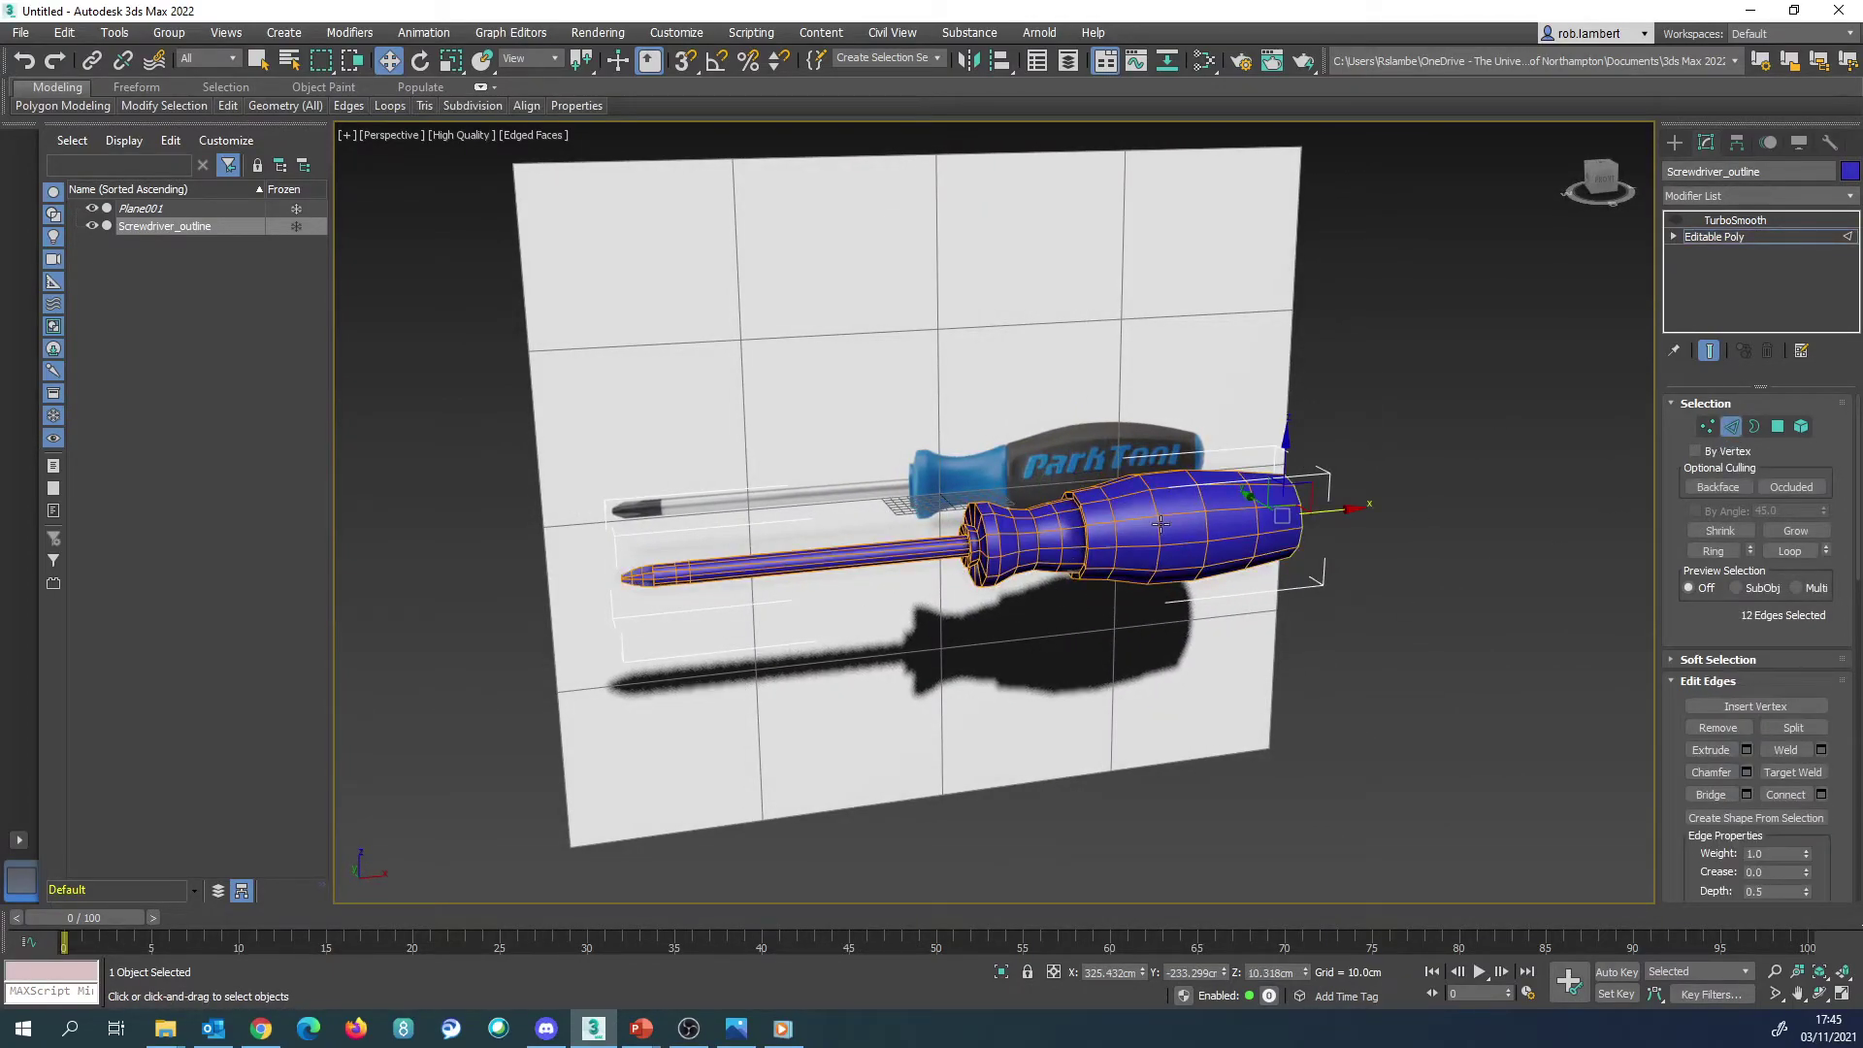
scroll(1166, 537, up, 5)
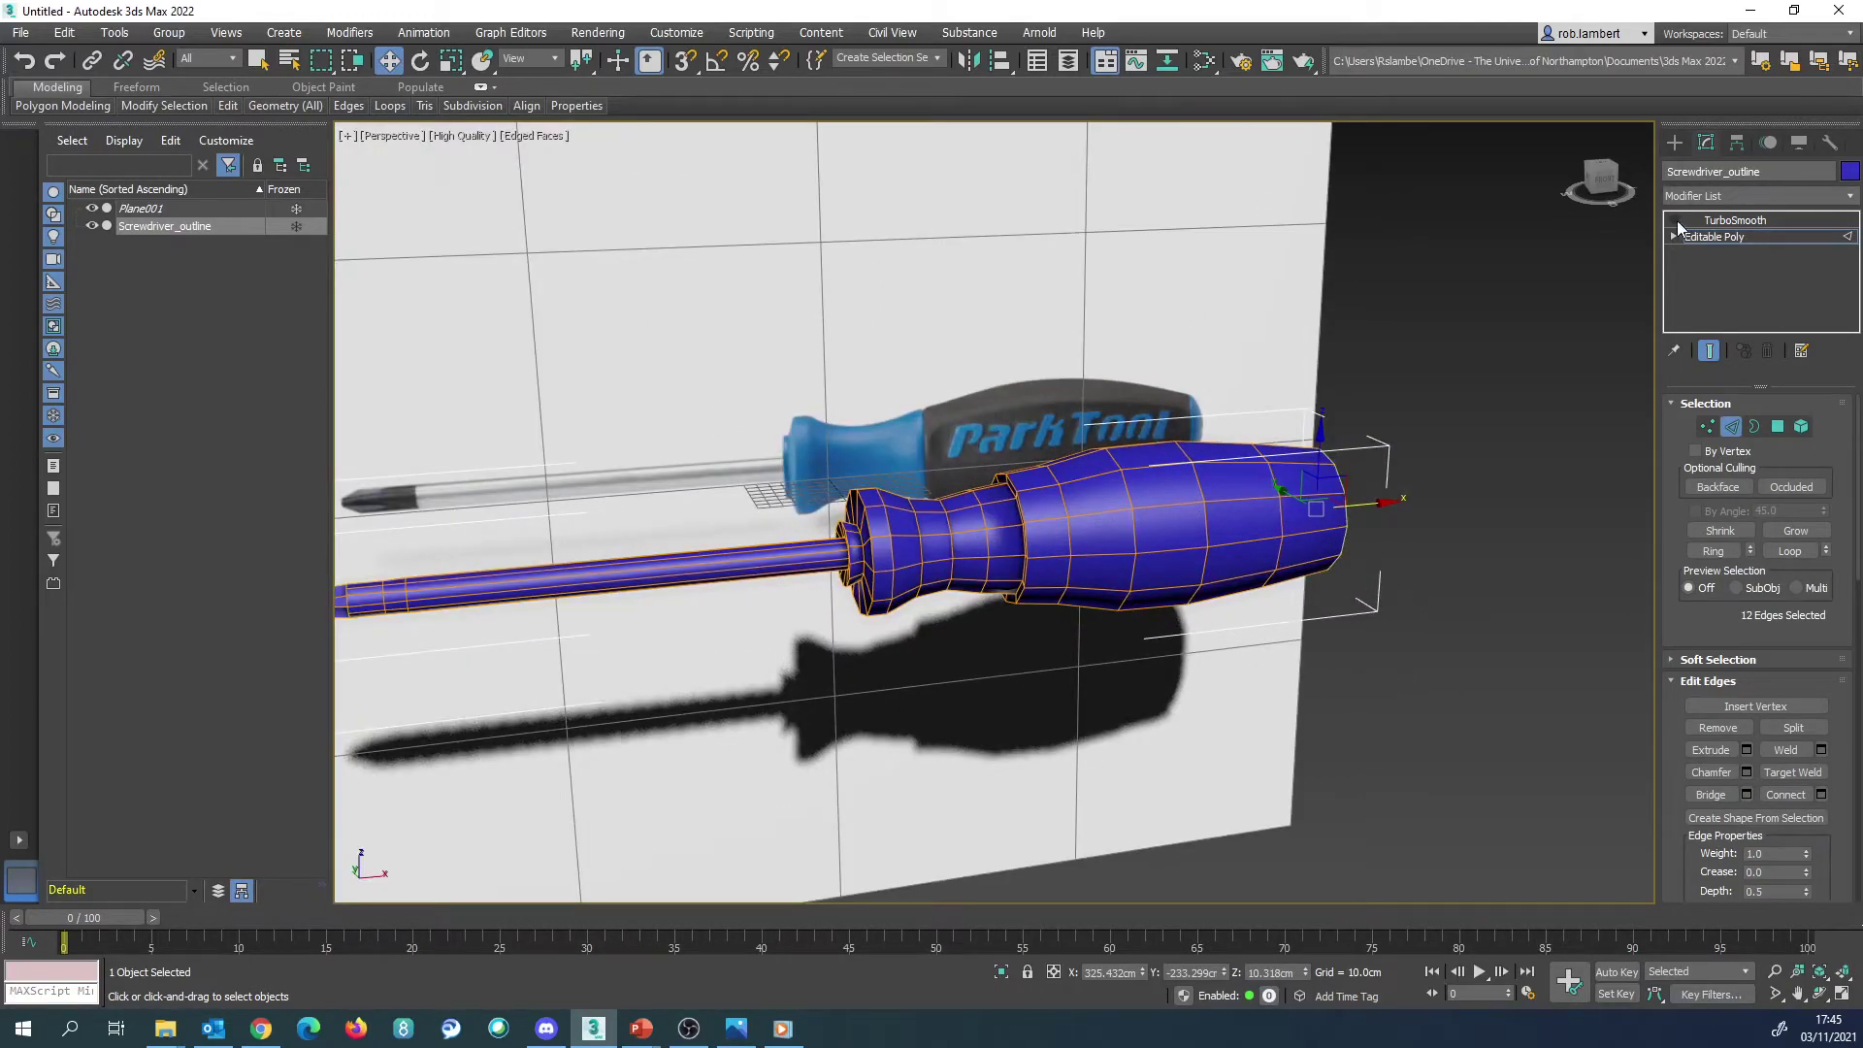
click(1677, 220)
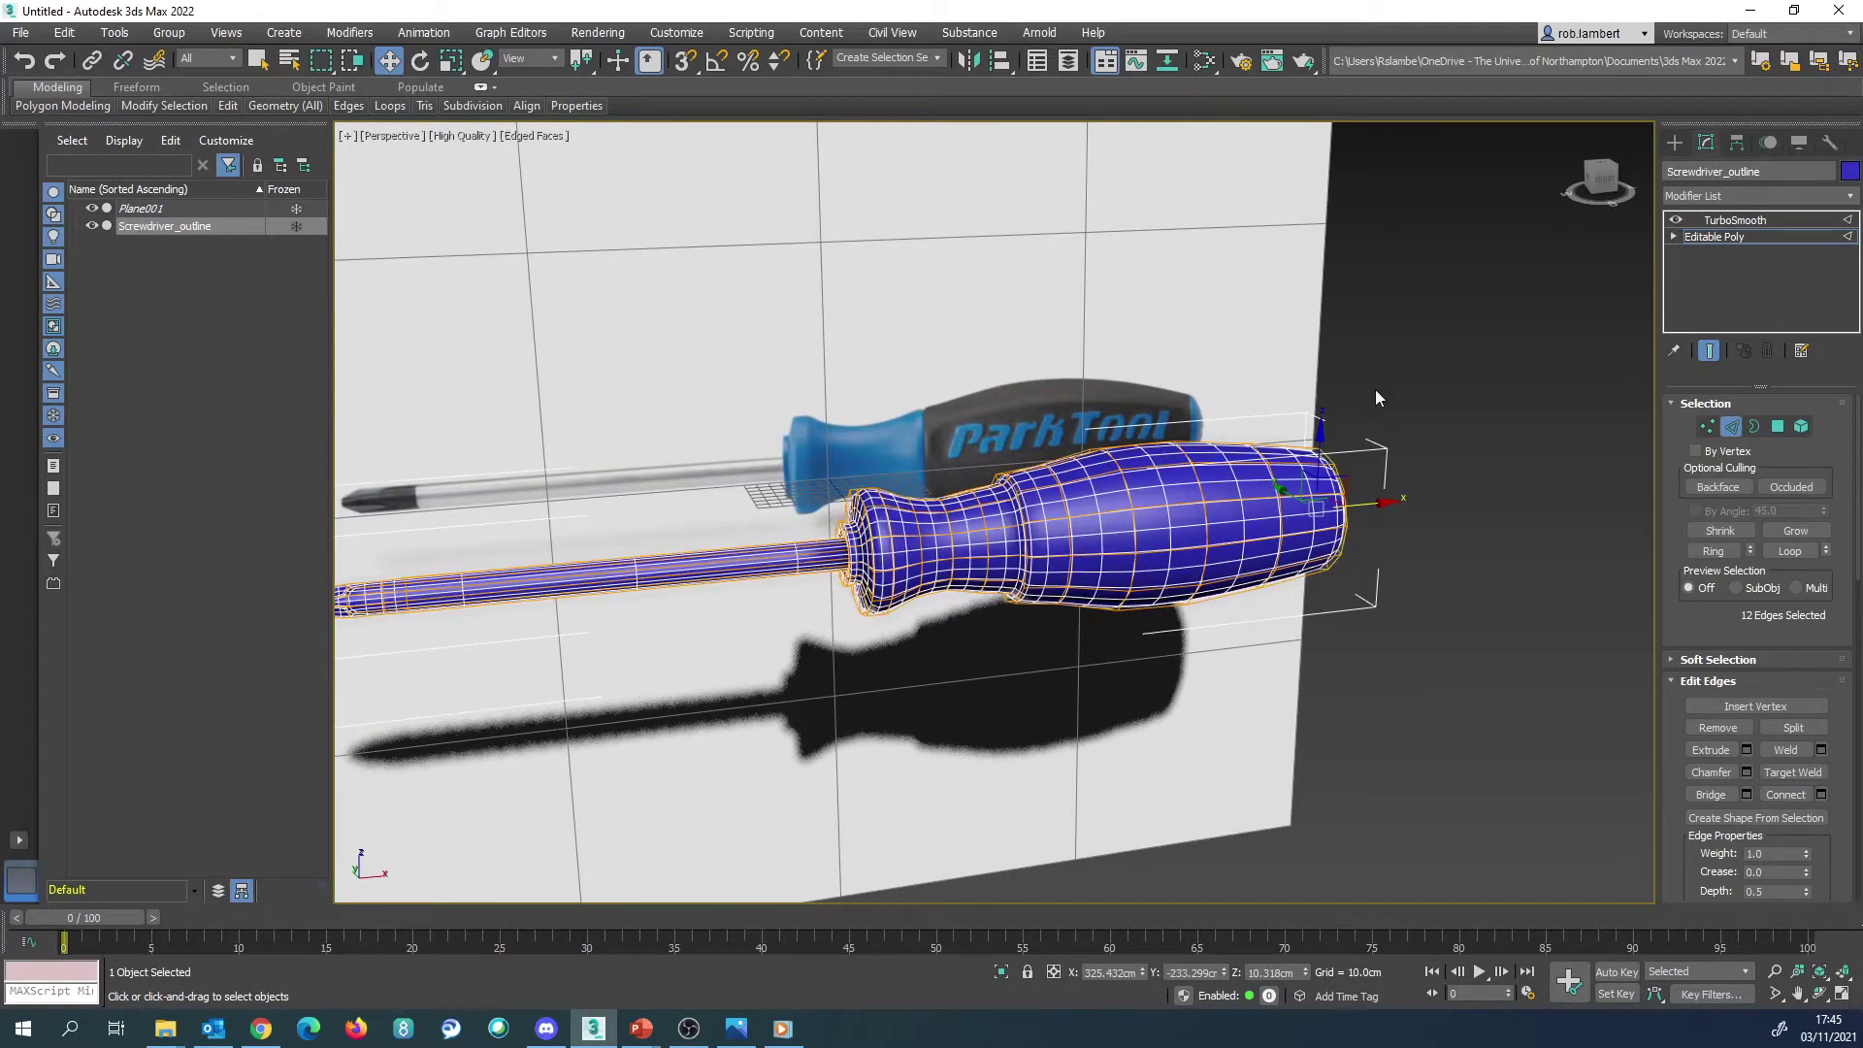
double_click(1201, 488)
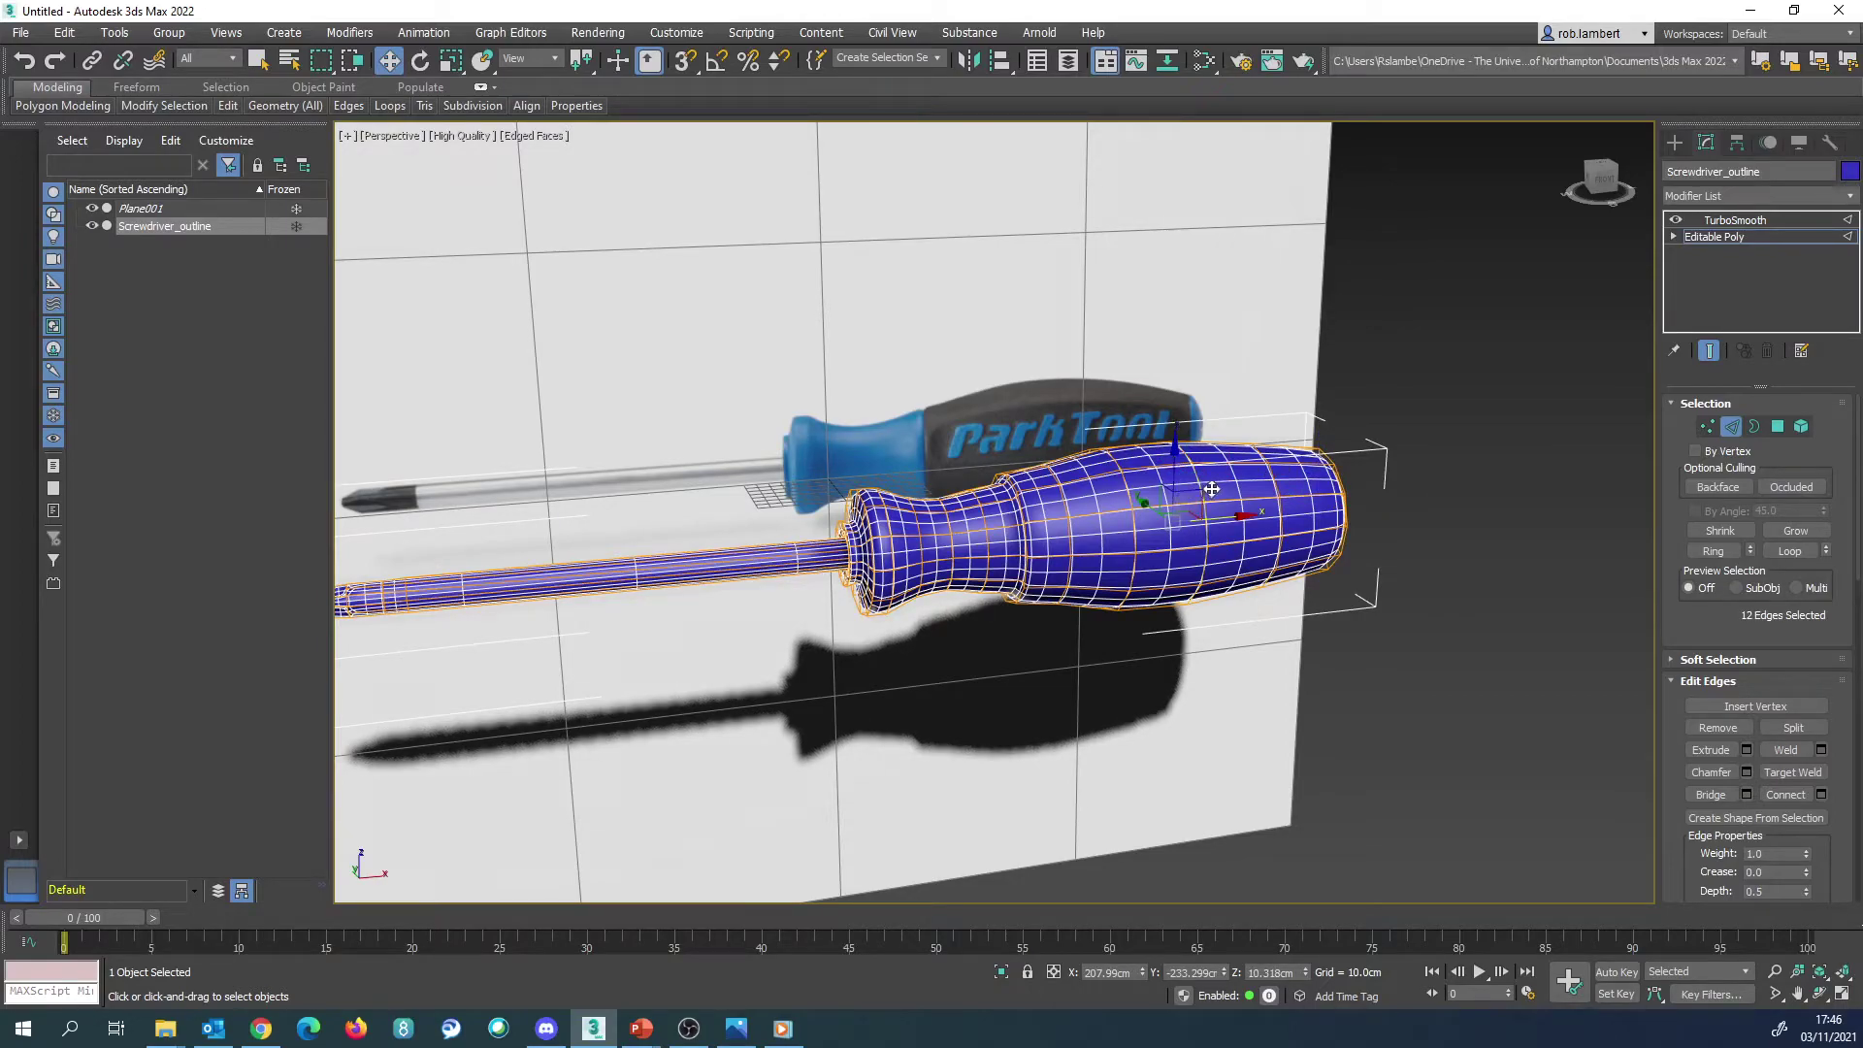
key(ctrl+BackSpace)
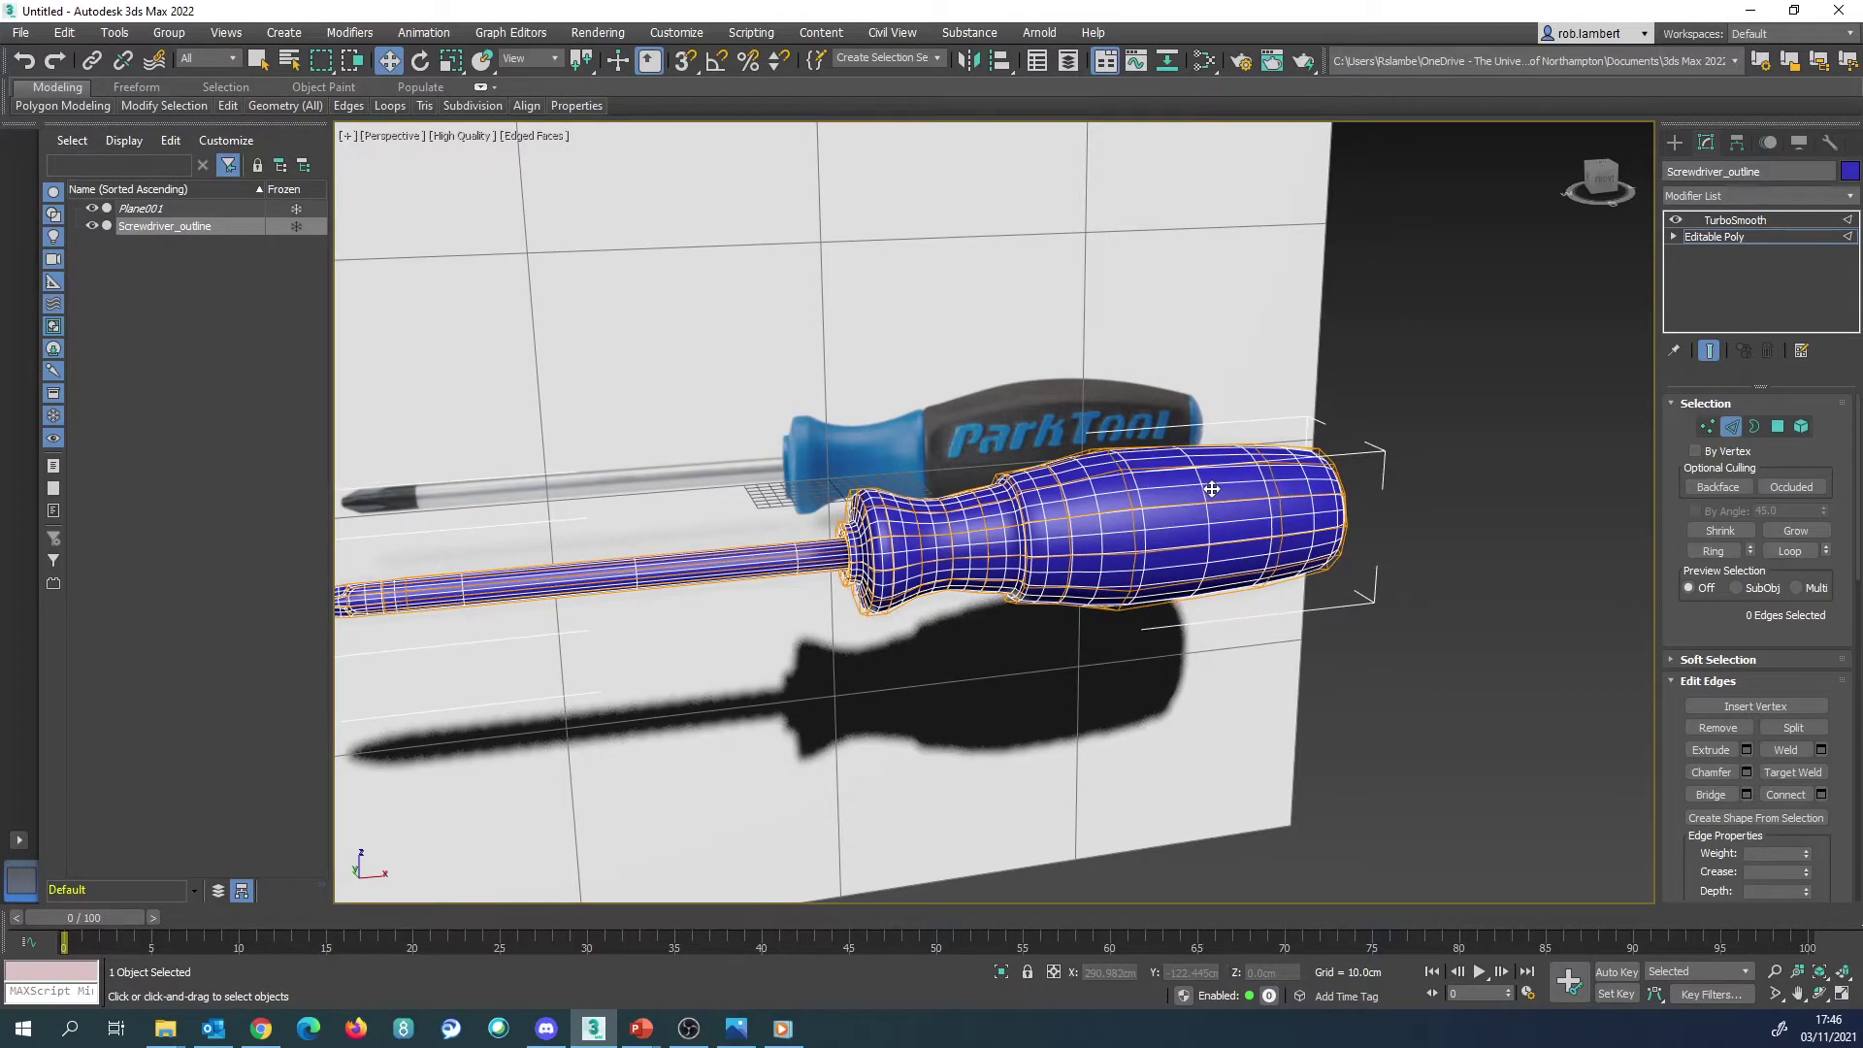
double_click(1186, 554)
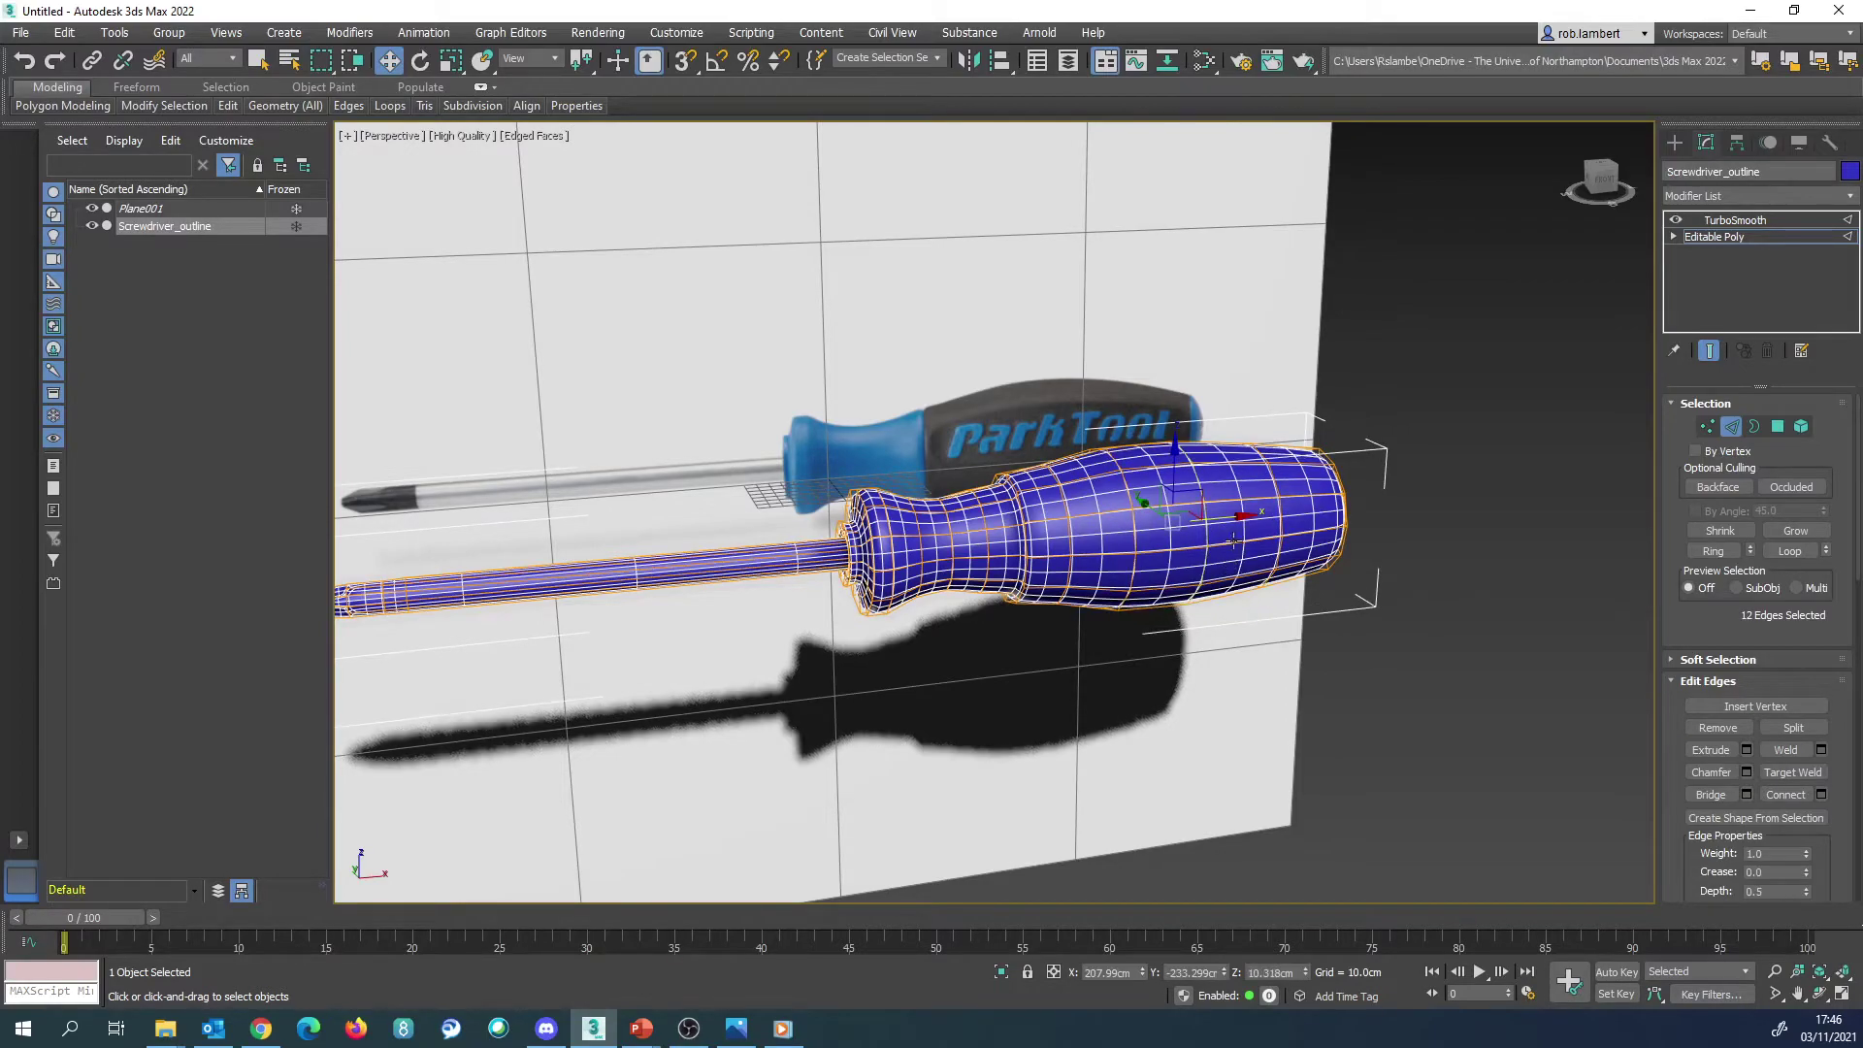
Step: Leave edge editing and clone the screwdriver along Y, away from the reference plane, as one Copy named Screwdriver_Low
scroll(1233, 541, down, 3)
alt+middle_drag(1279, 519, 1351, 505)
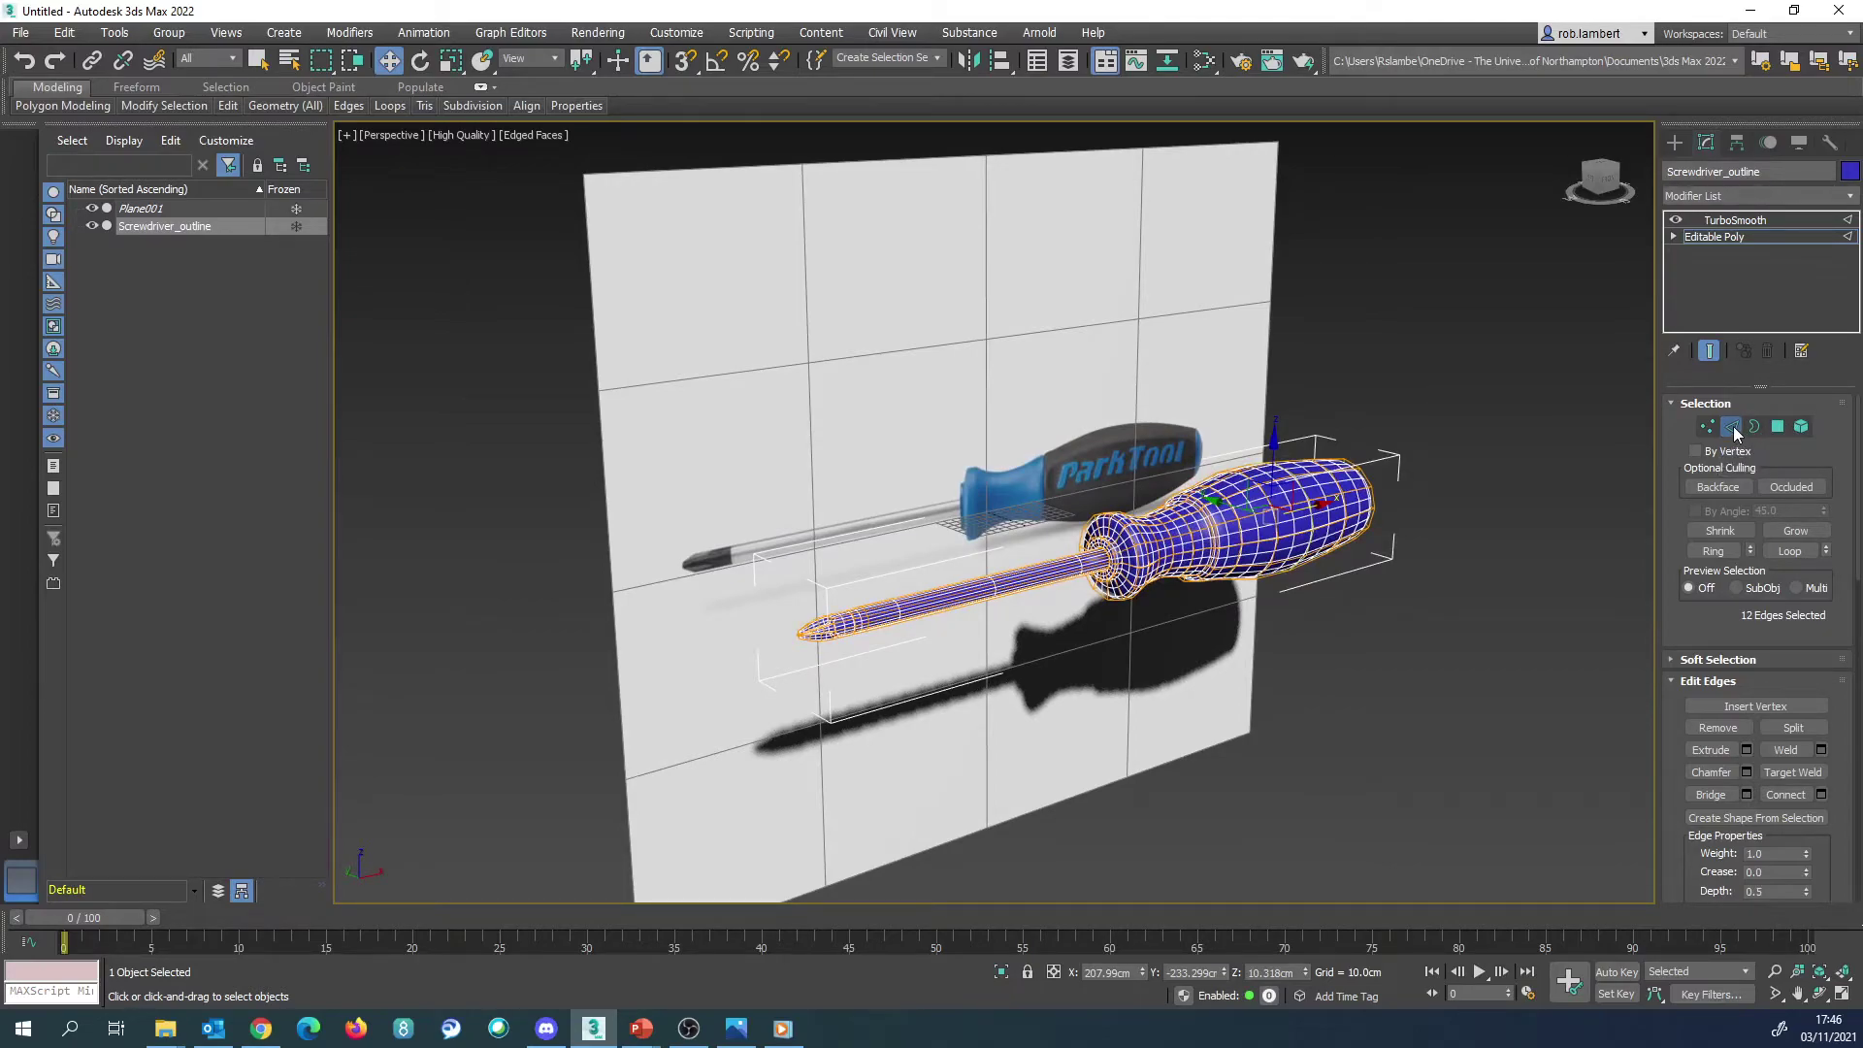
click(1733, 427)
middle_drag(1392, 521, 1260, 497)
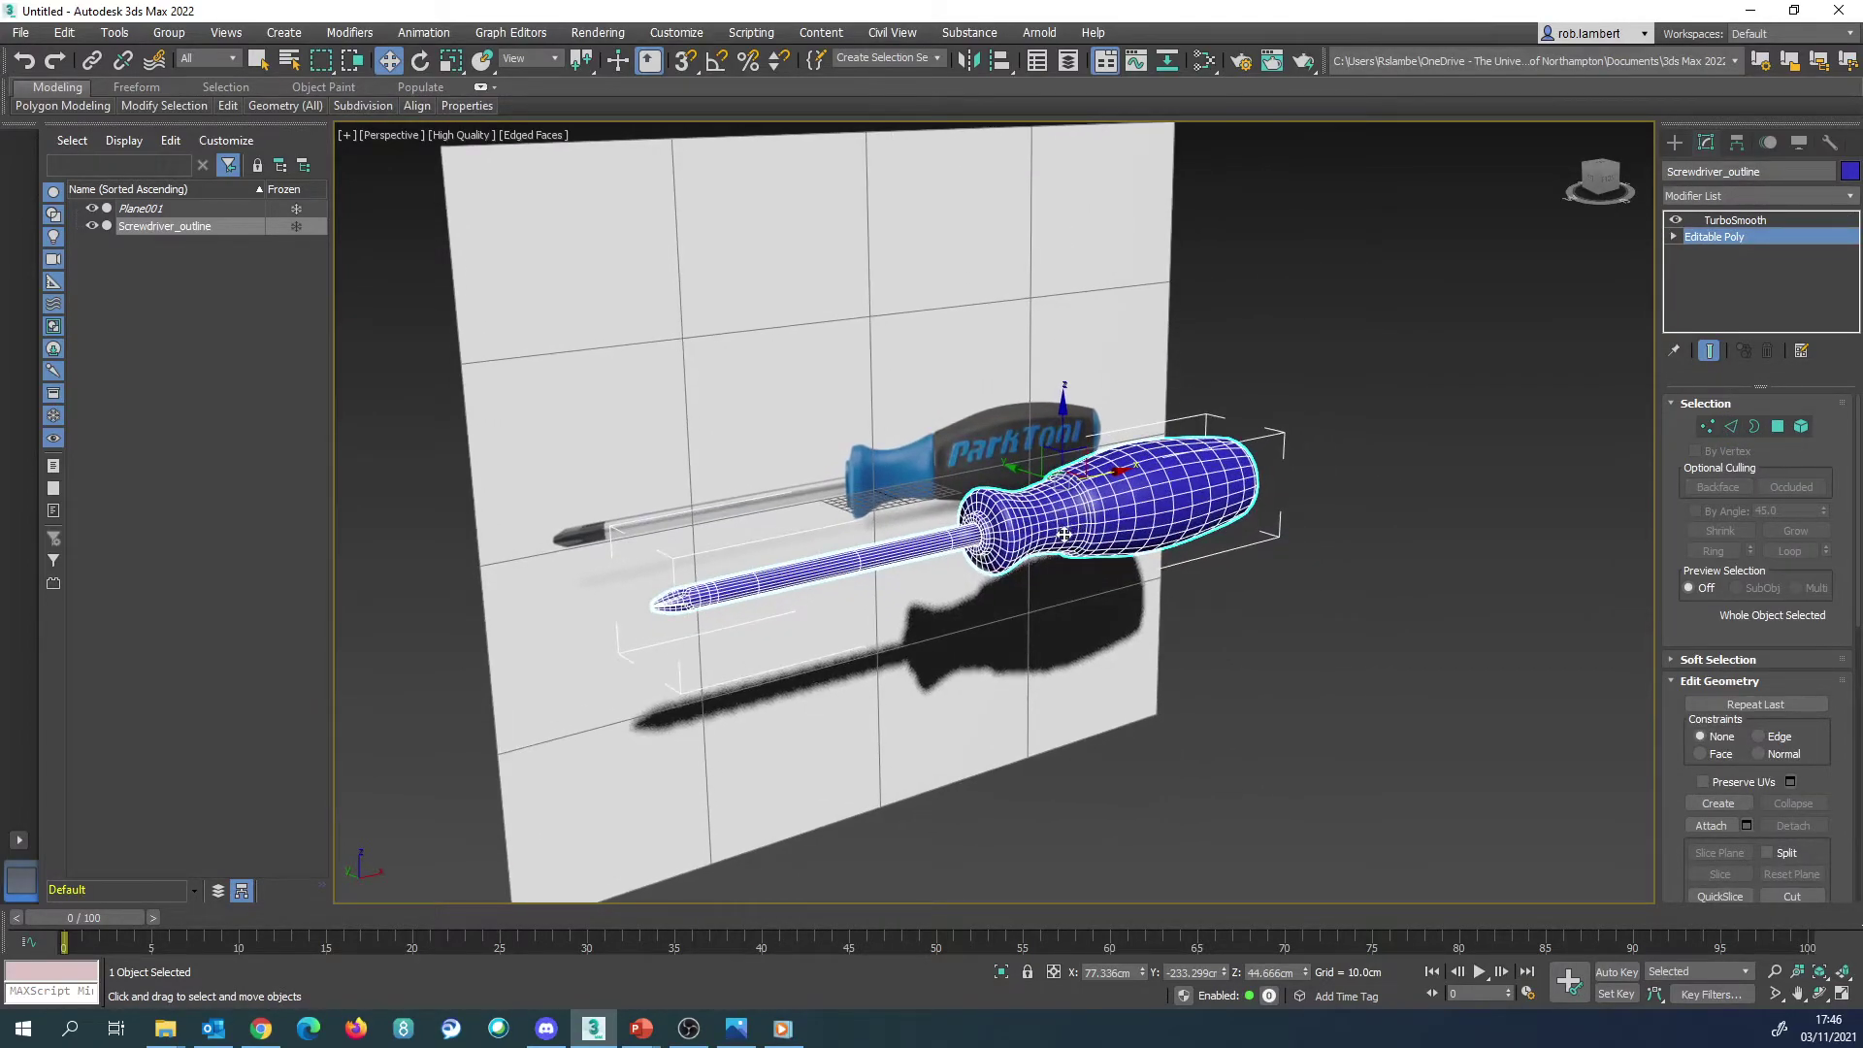
alt+middle_drag(1011, 560, 1046, 551)
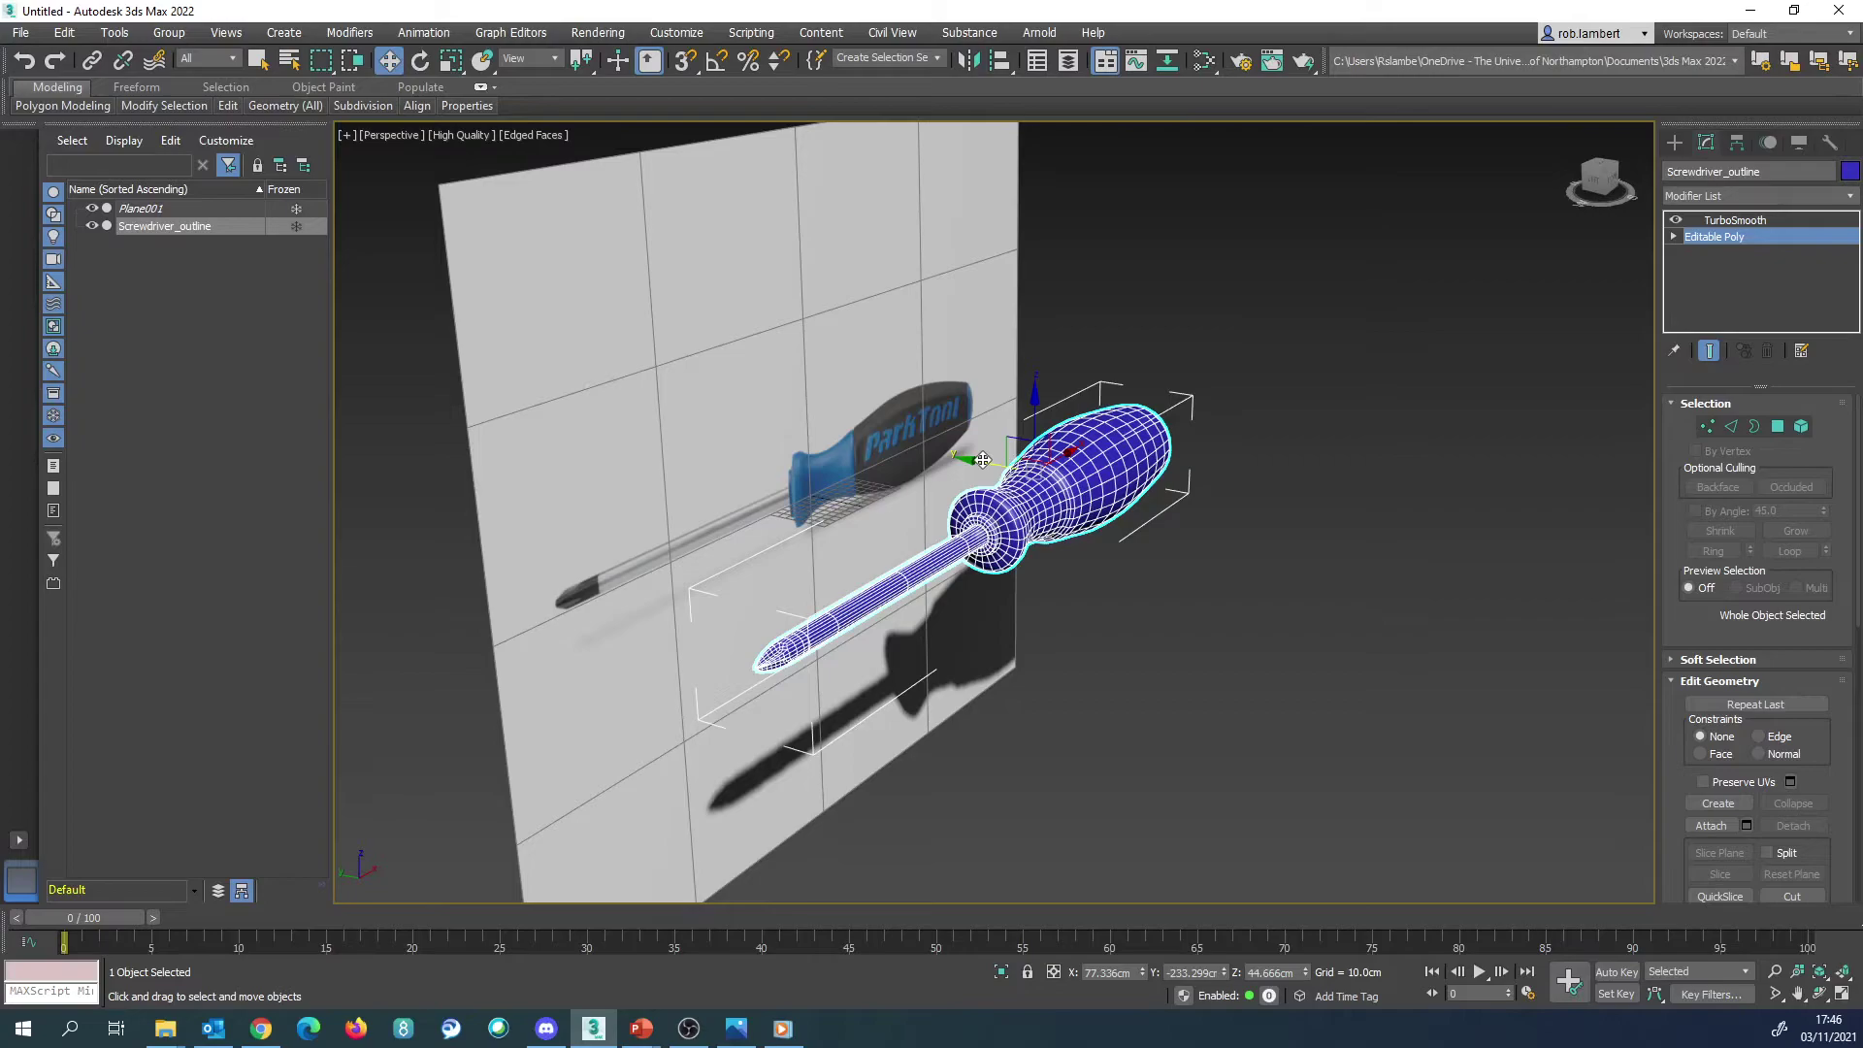
mouse_move(983, 459)
shift+mouse_down()
mouse_move(1165, 524)
mouse_move(1310, 546)
shift+mouse_up()
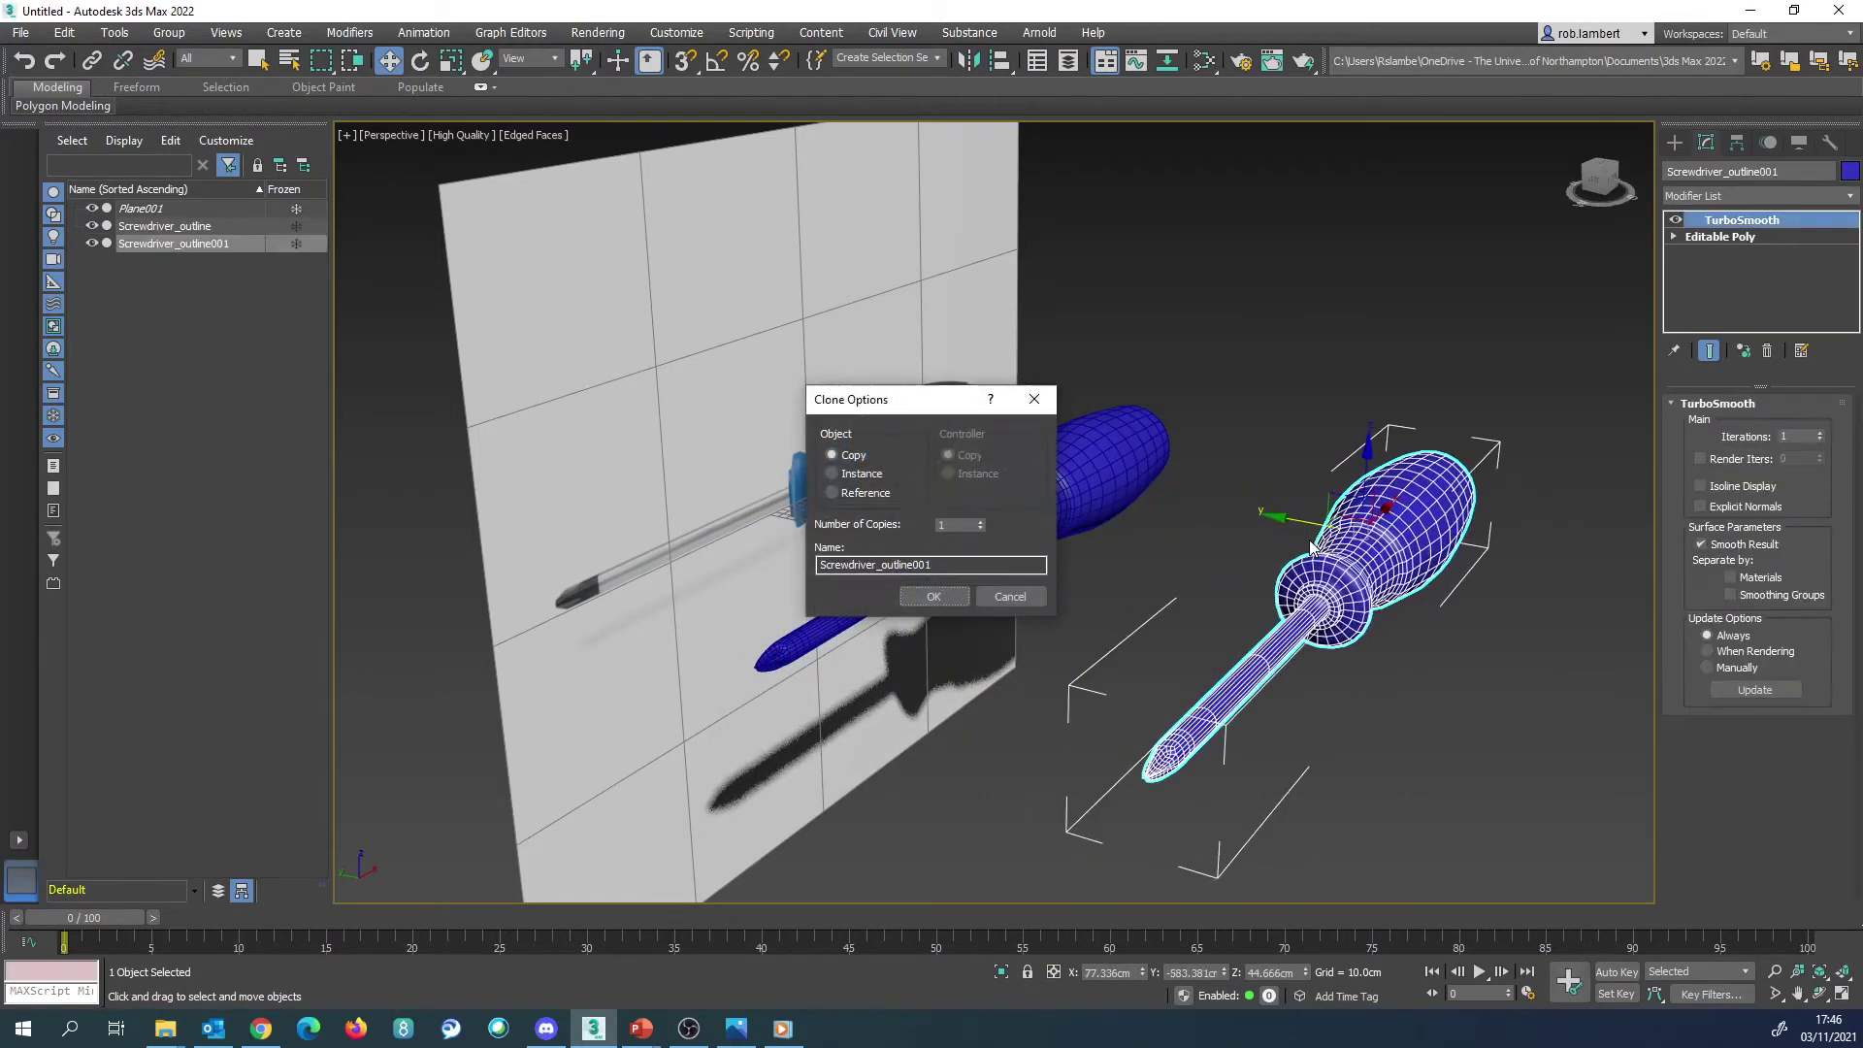
drag(971, 565, 808, 570)
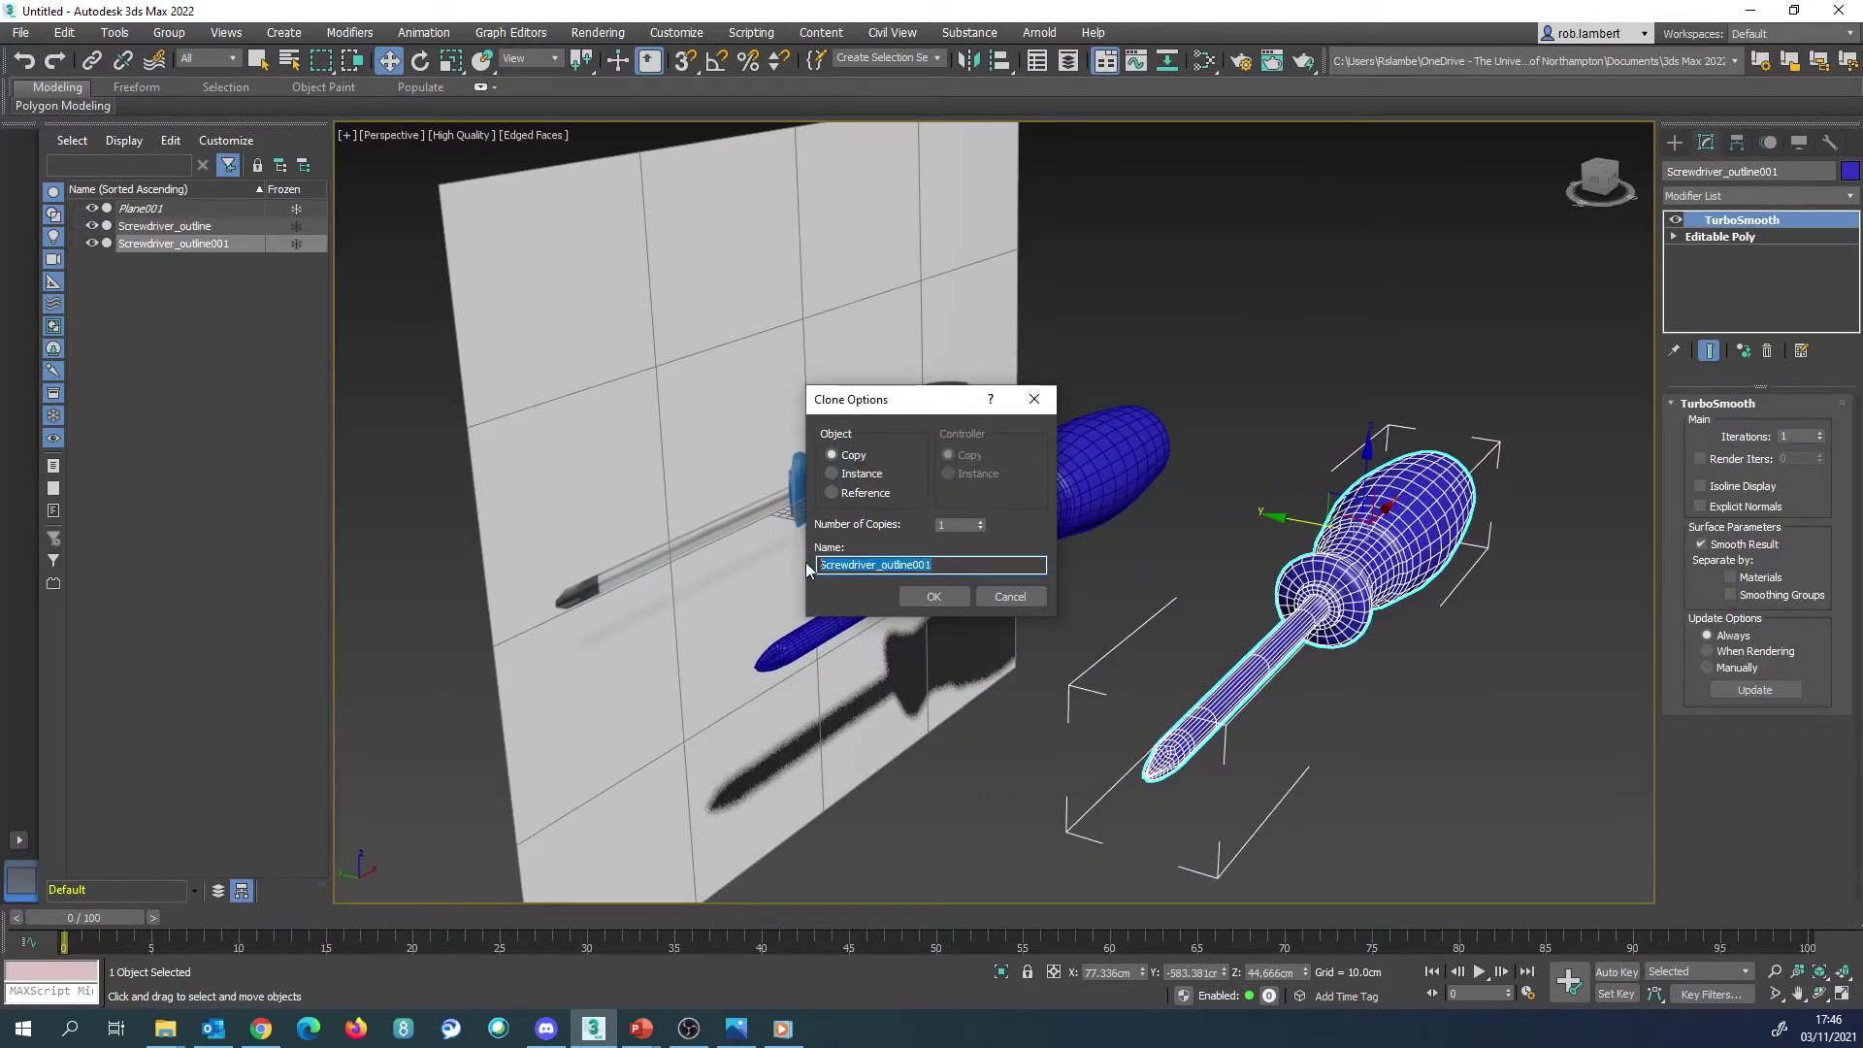
text(S)
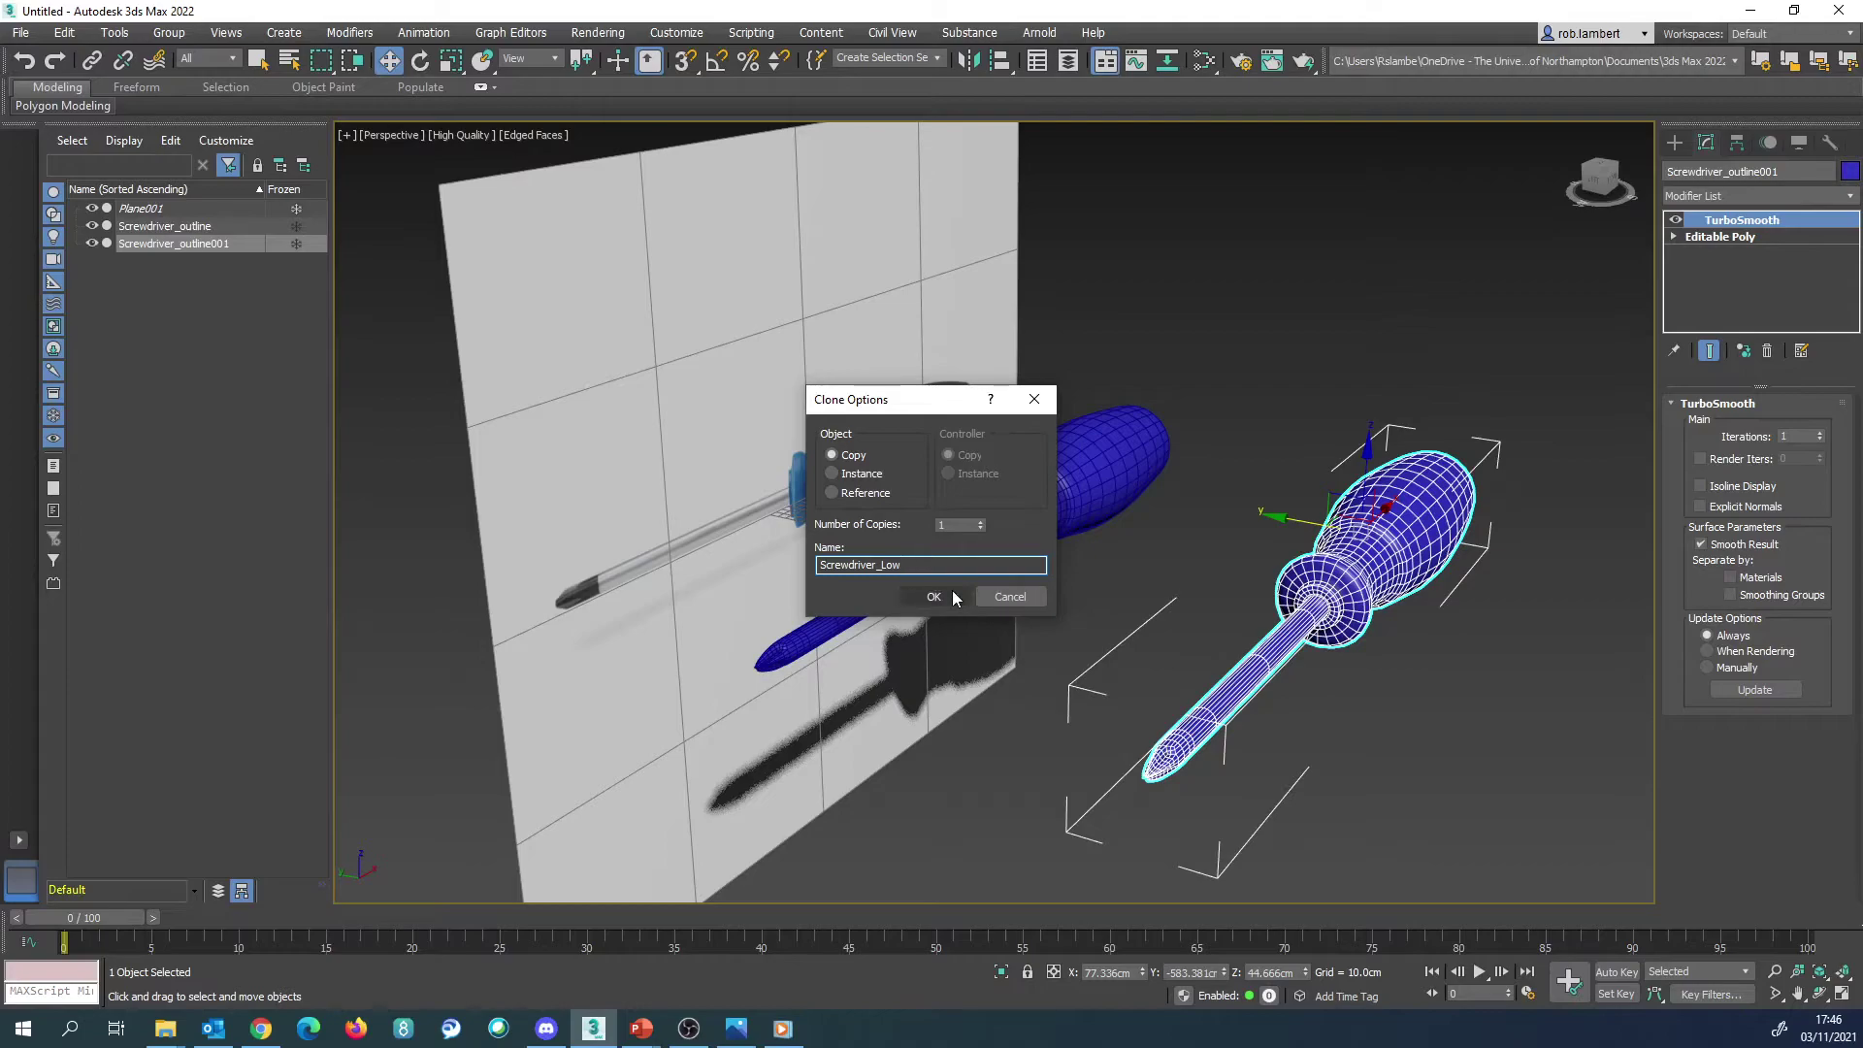
click(937, 594)
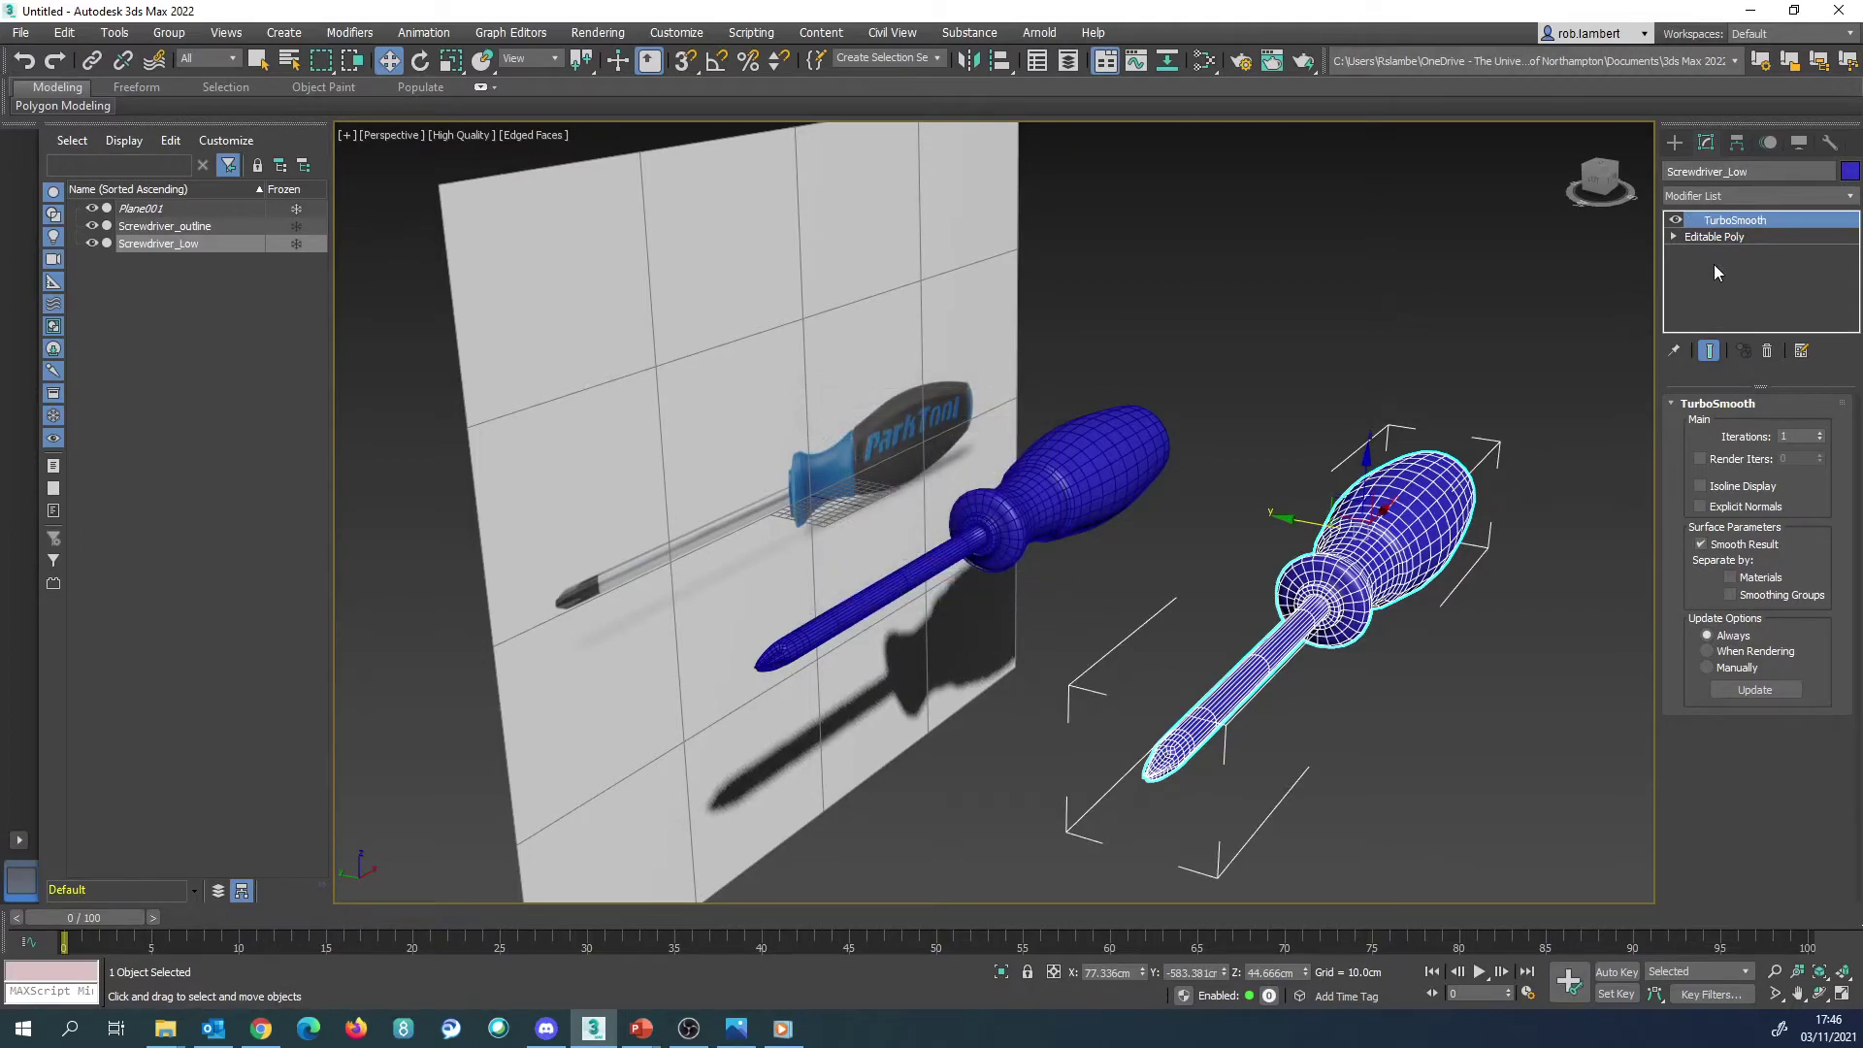
Step: Delete the TurboSmooth modifier from Screwdriver_Low, leaving only its Editable Poly
right_click(1677, 222)
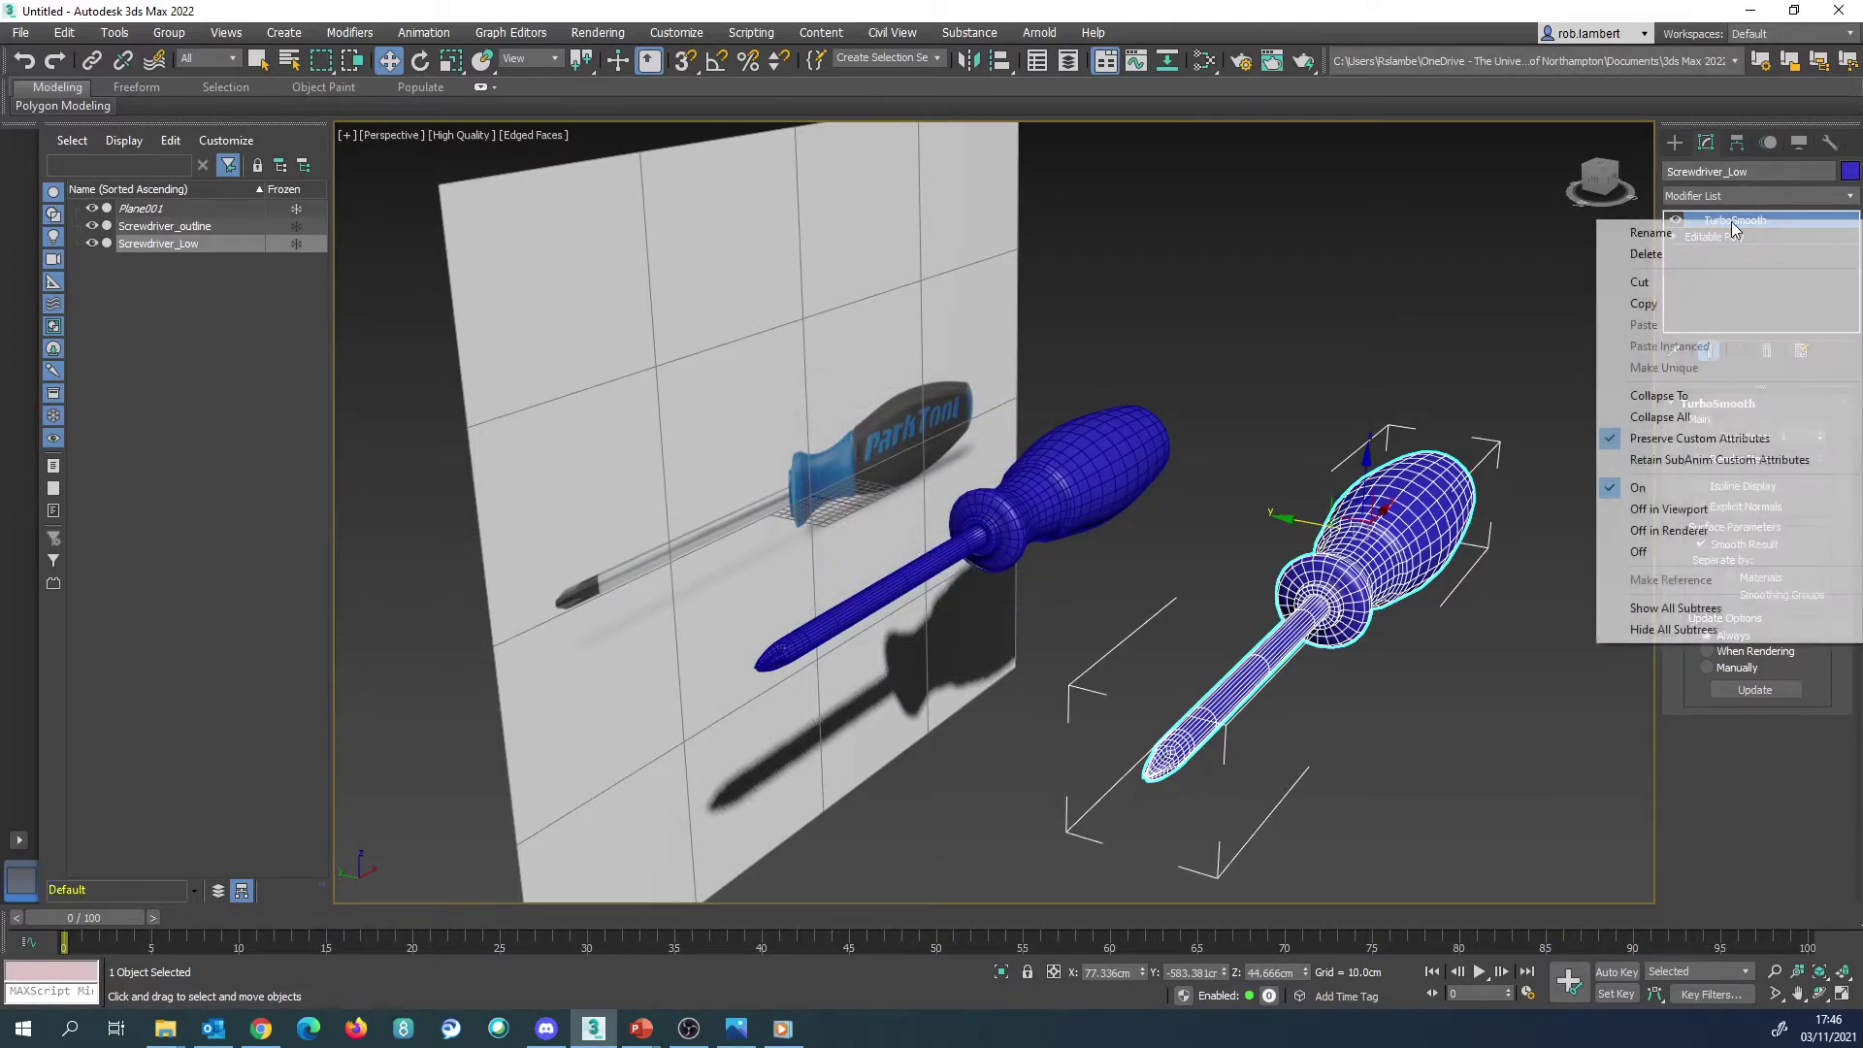
click(1673, 257)
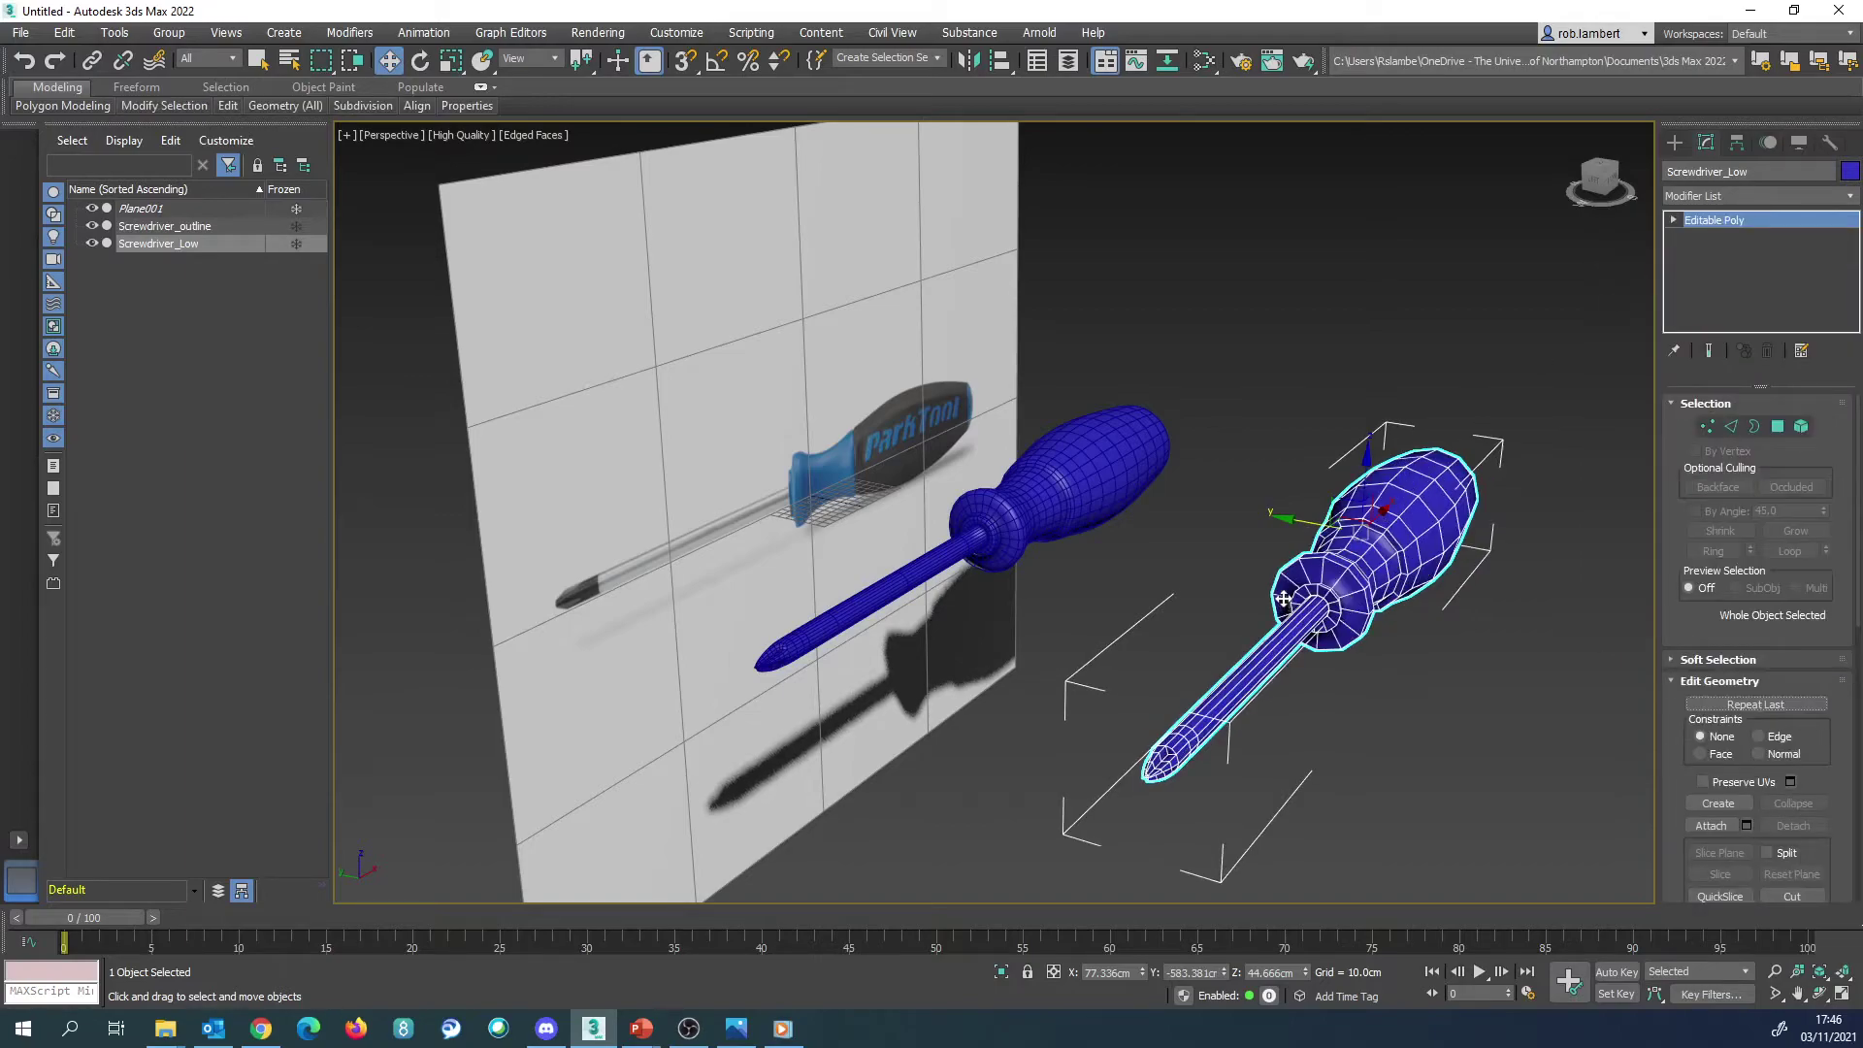
scroll(1279, 590, down, 4)
mouse_move(1271, 578)
alt+middle_down()
mouse_move(1139, 591)
mouse_move(1305, 573)
alt+middle_up()
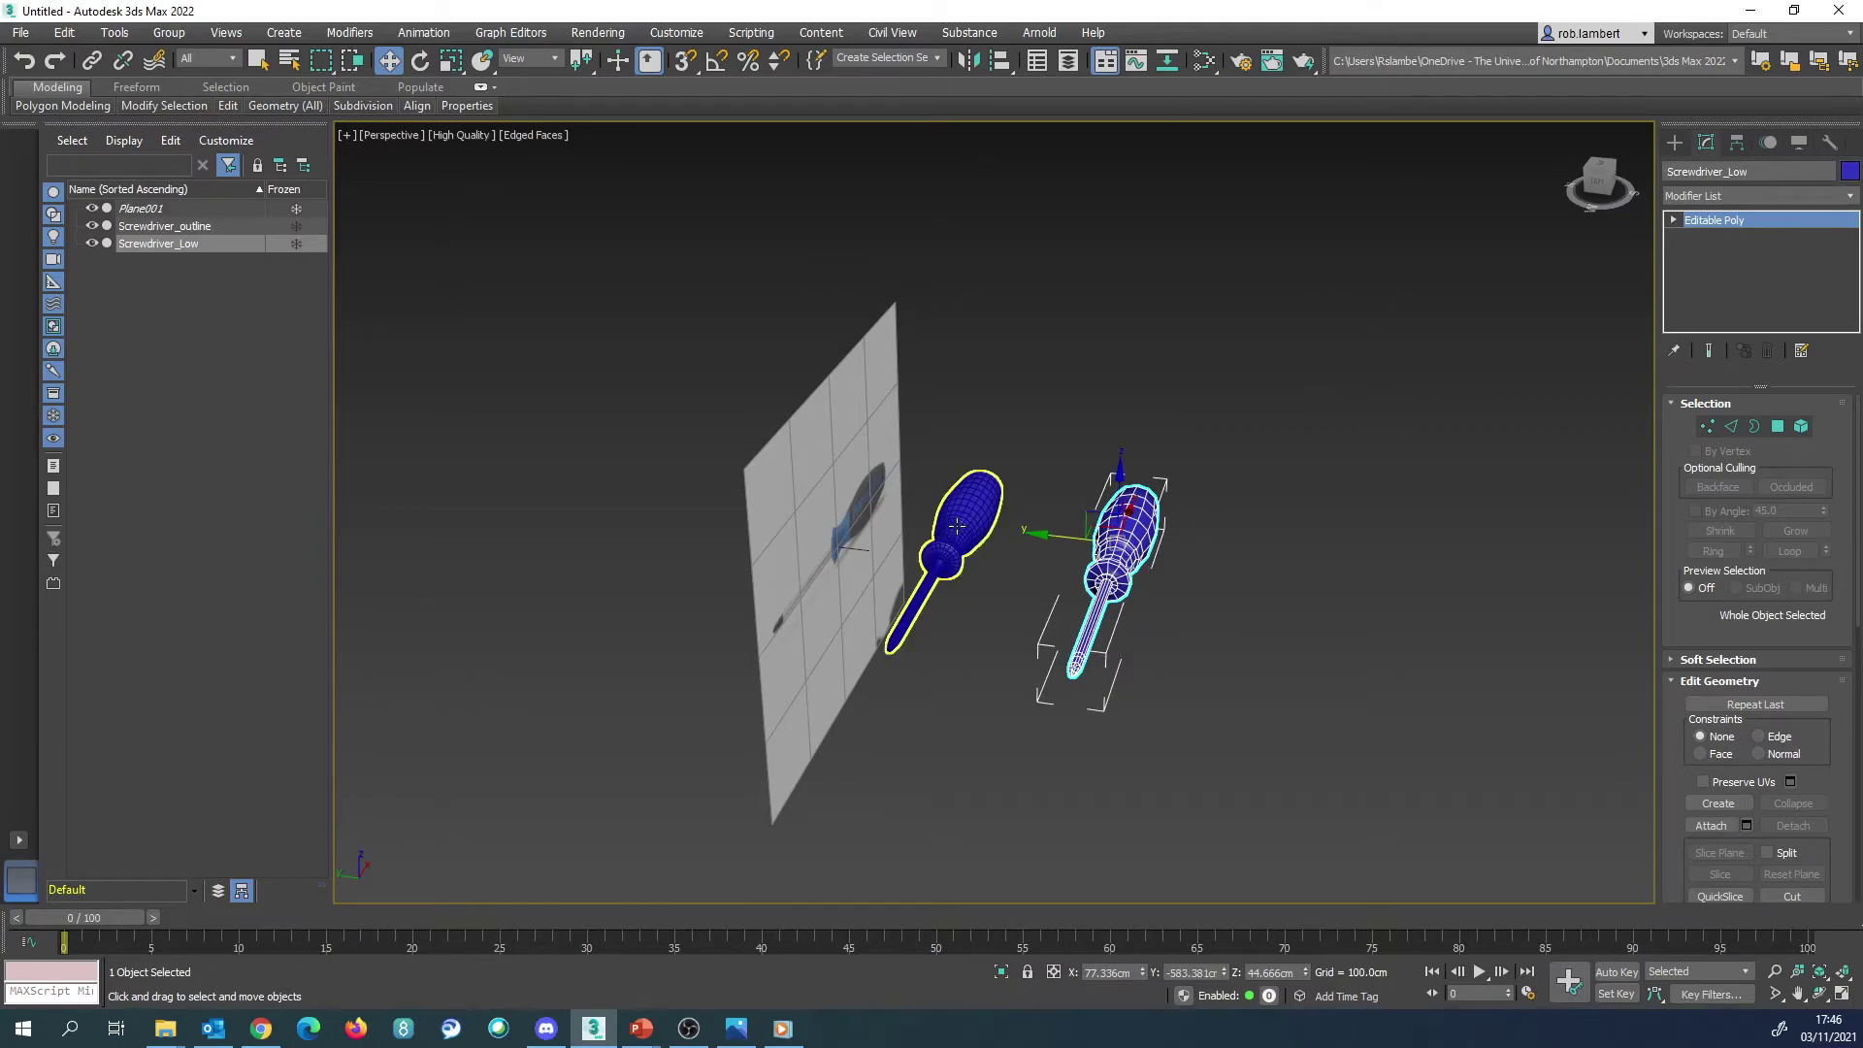
Step: Rename the smoothed original screwdriver, Screwdriver_outline, as Screwdriver_High
click(961, 562)
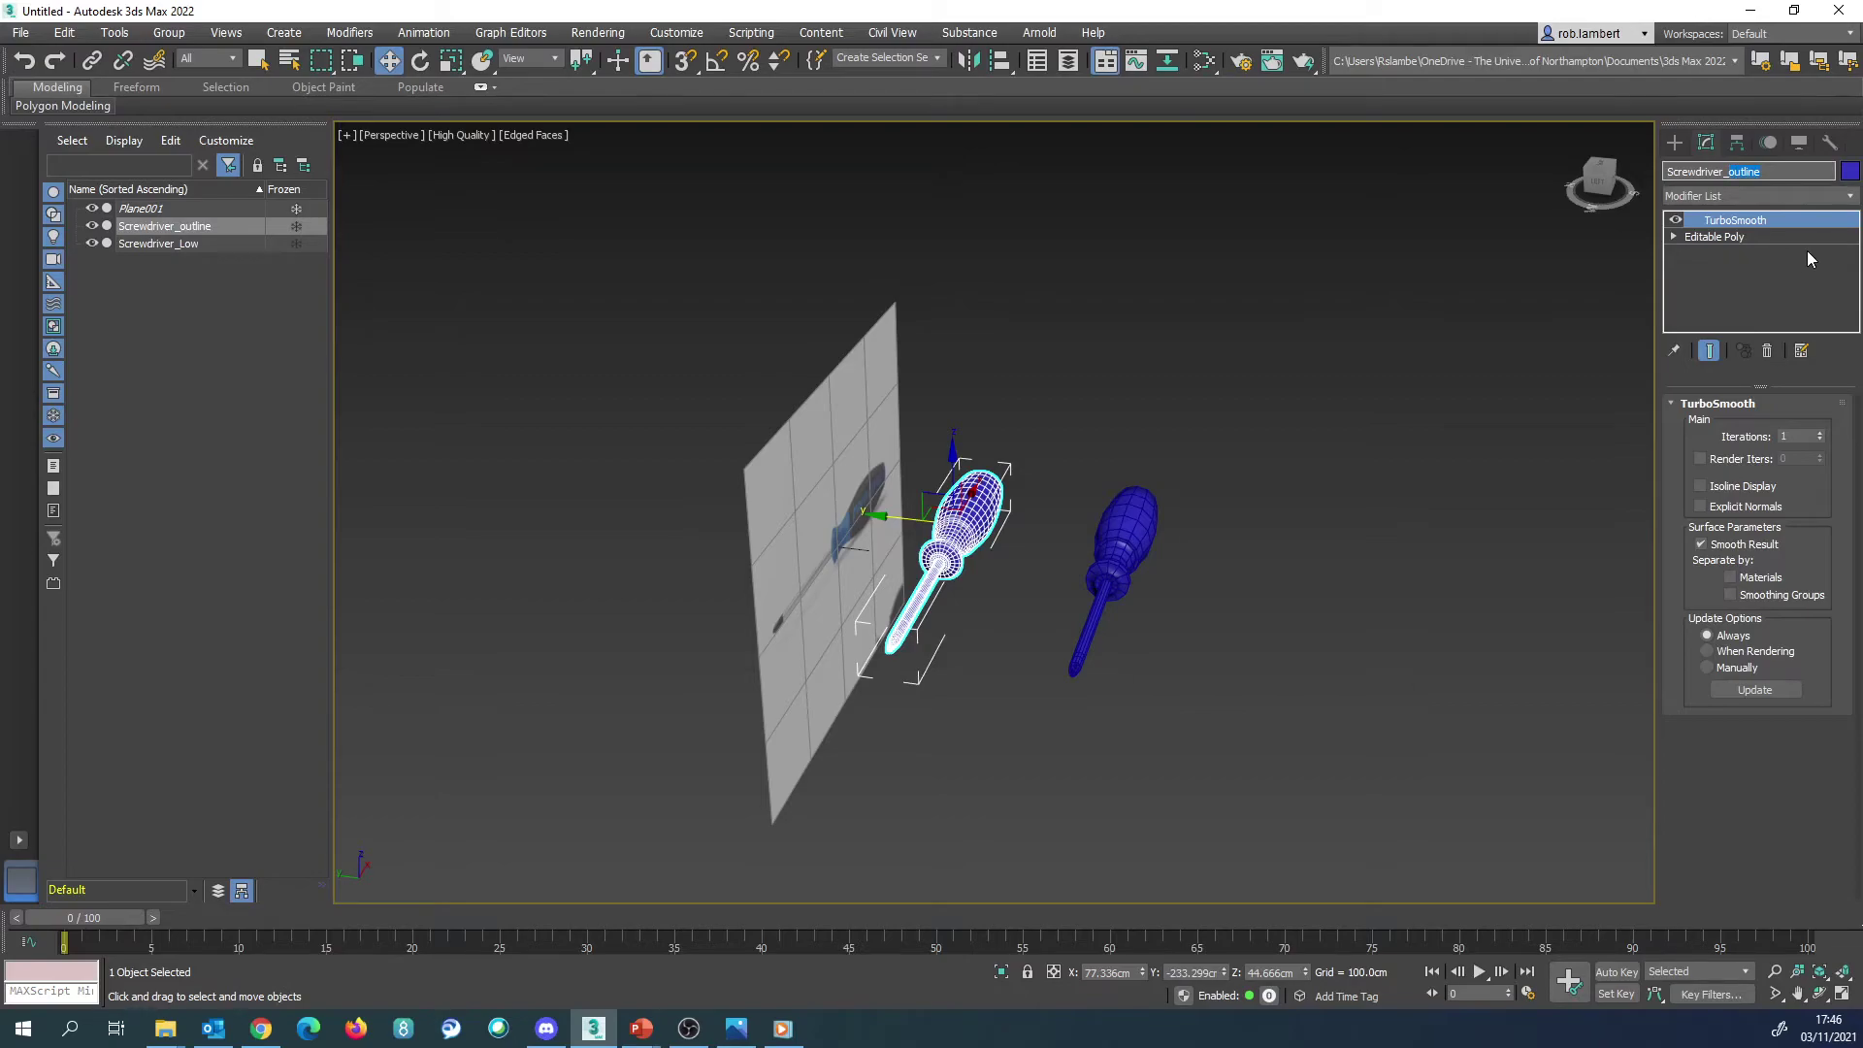
text(High)
key(Return)
alt+middle_drag(1295, 517, 1105, 493)
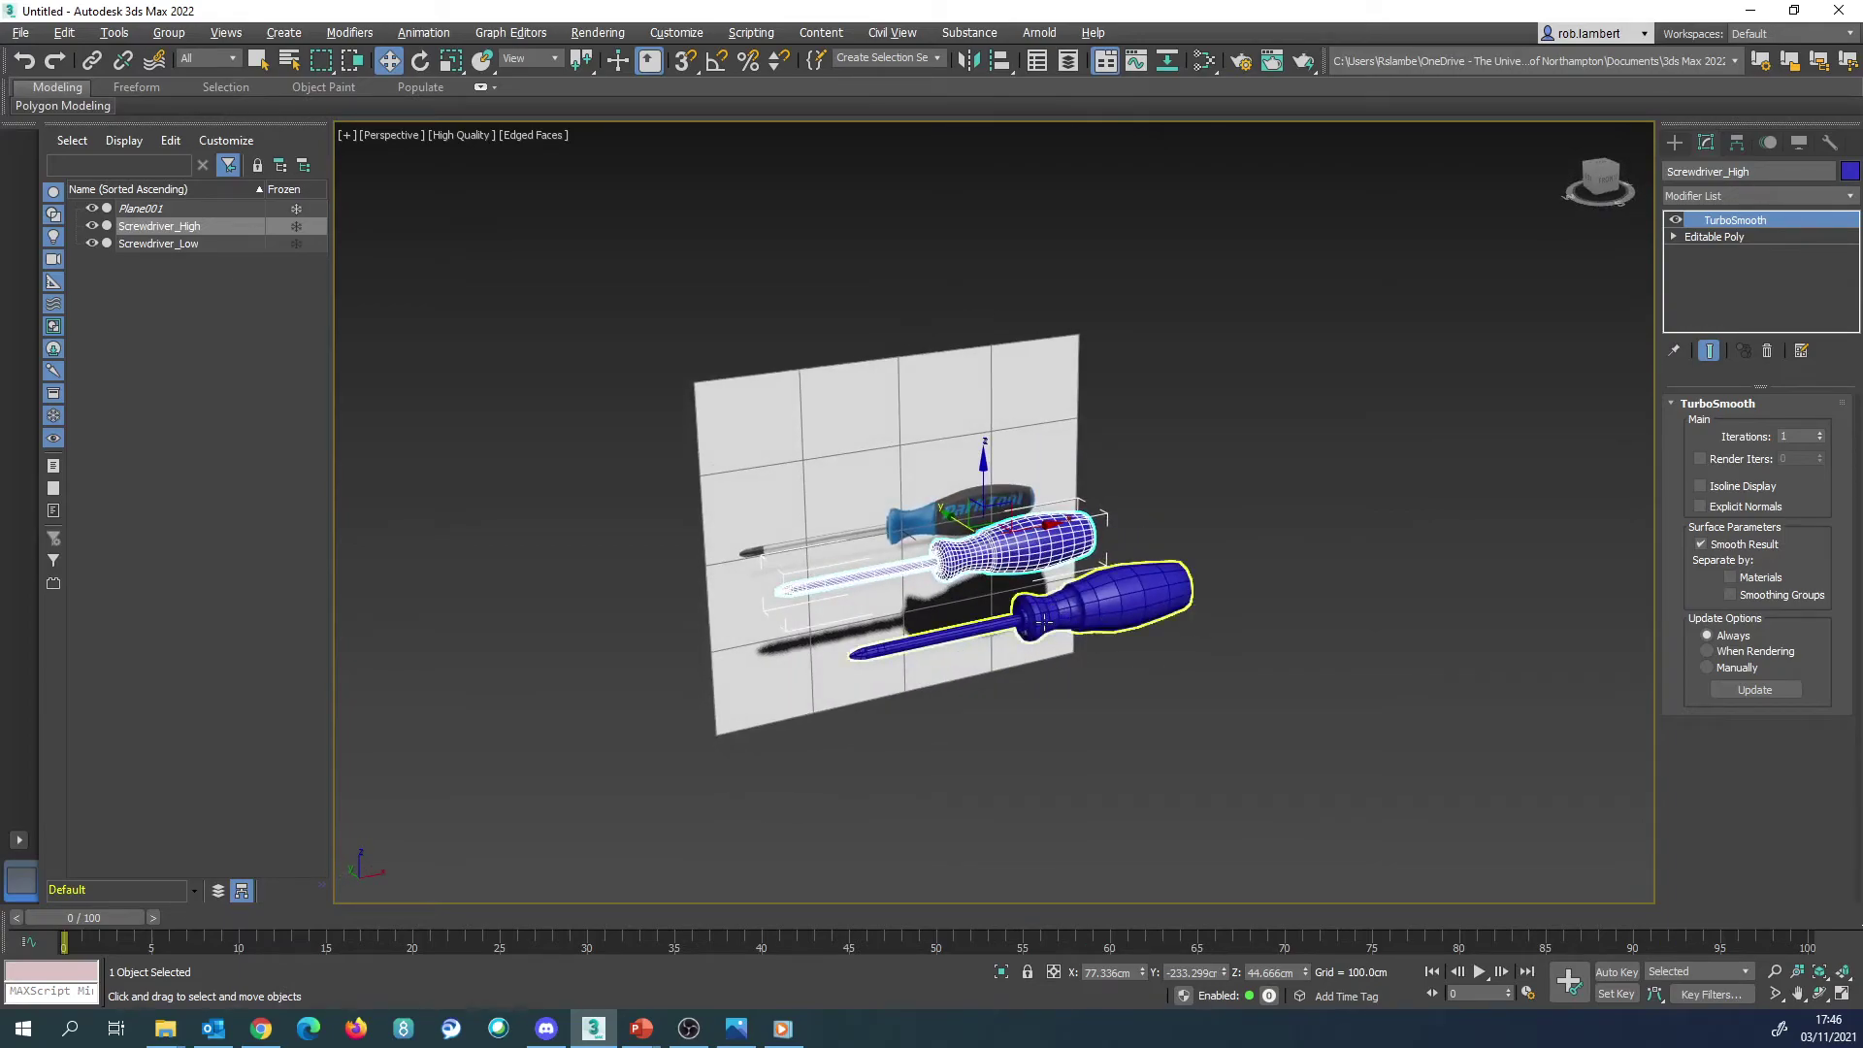
scroll(975, 674, up, 3)
alt+middle_drag(978, 678, 1096, 544)
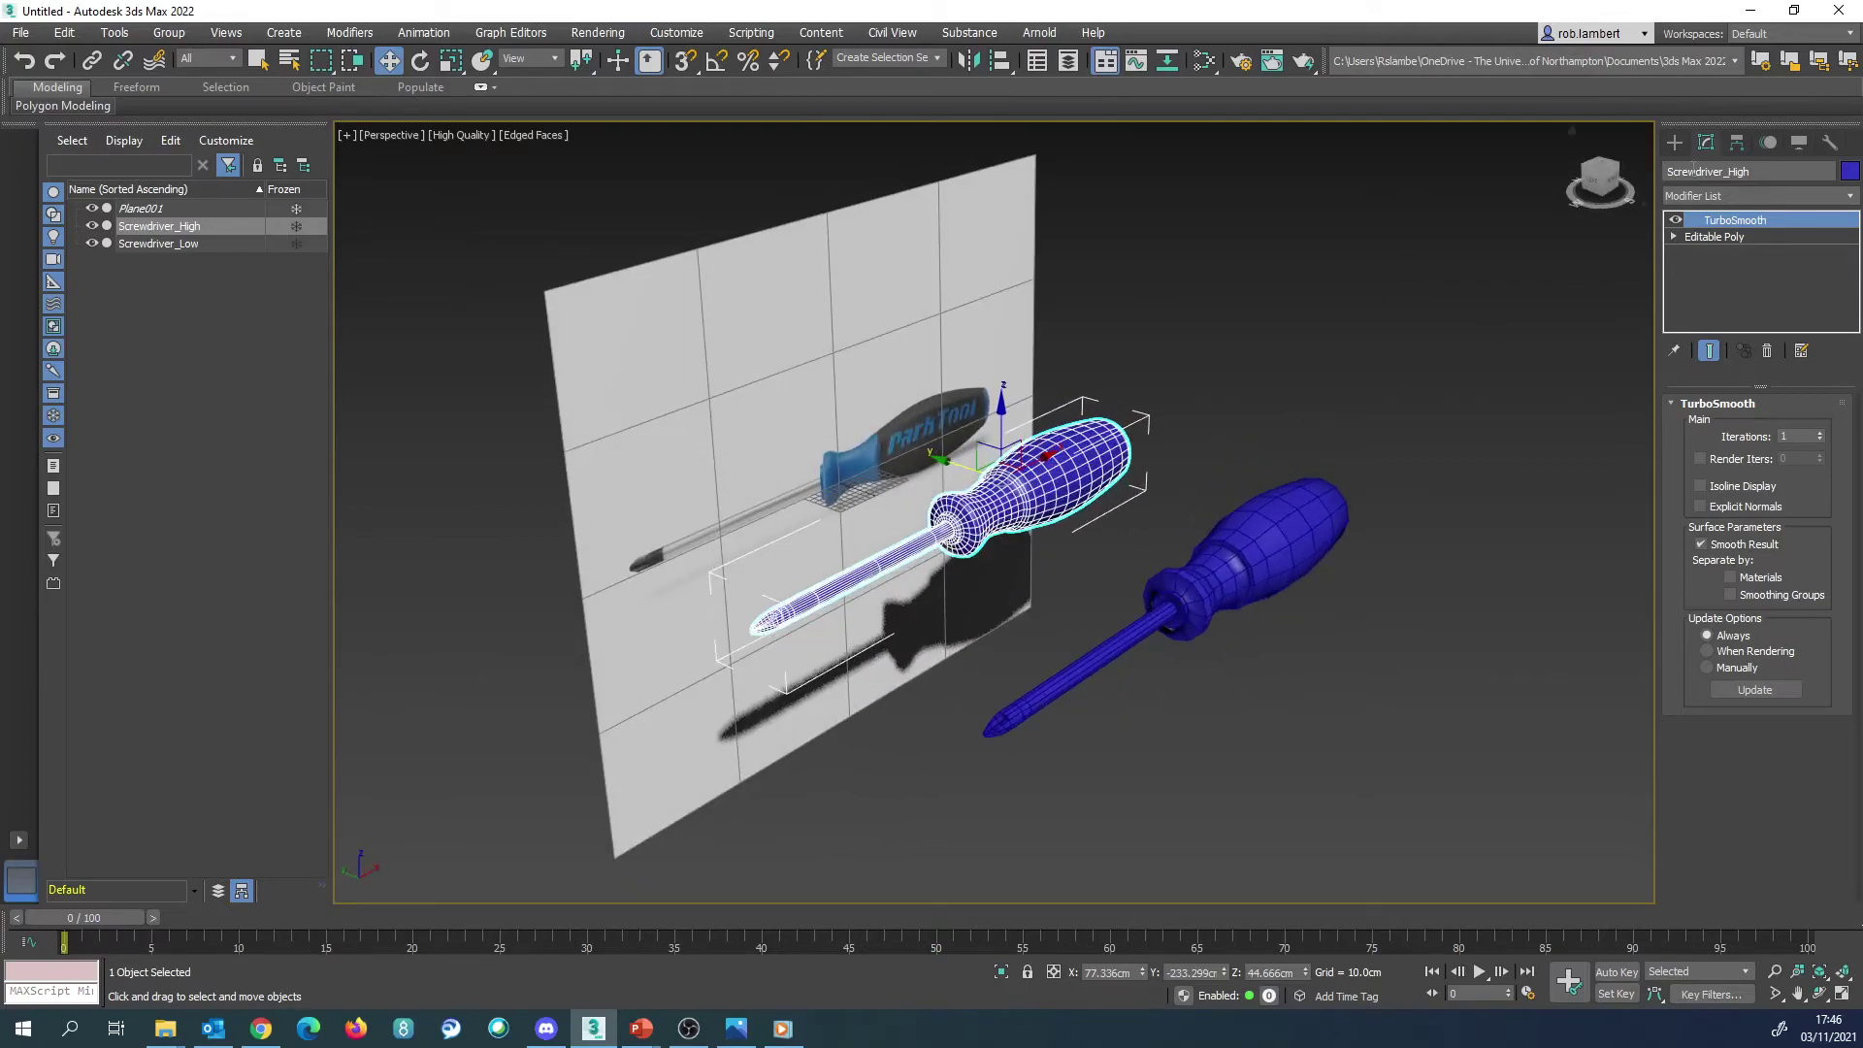
Step: Create a box about 33 cm long, 115 cm wide and 27 cm high near the grid centre as a size guide
click(1675, 144)
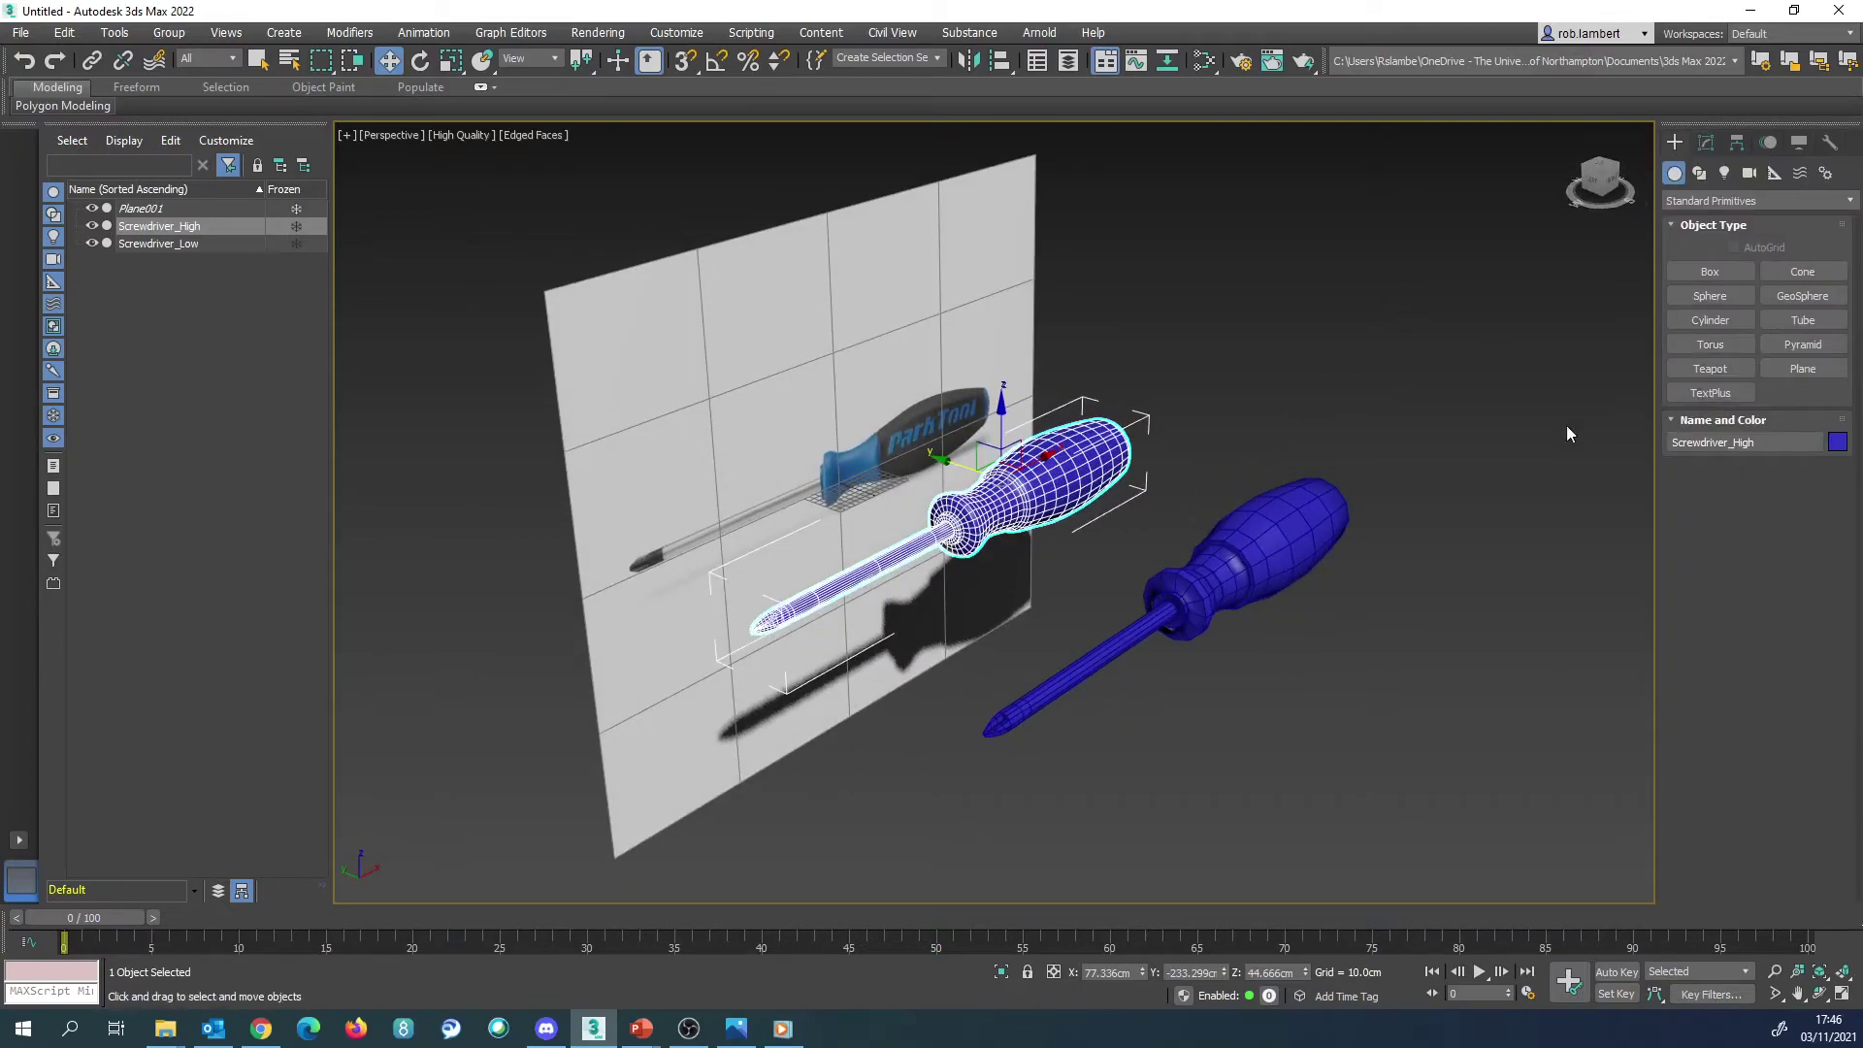
click(1709, 271)
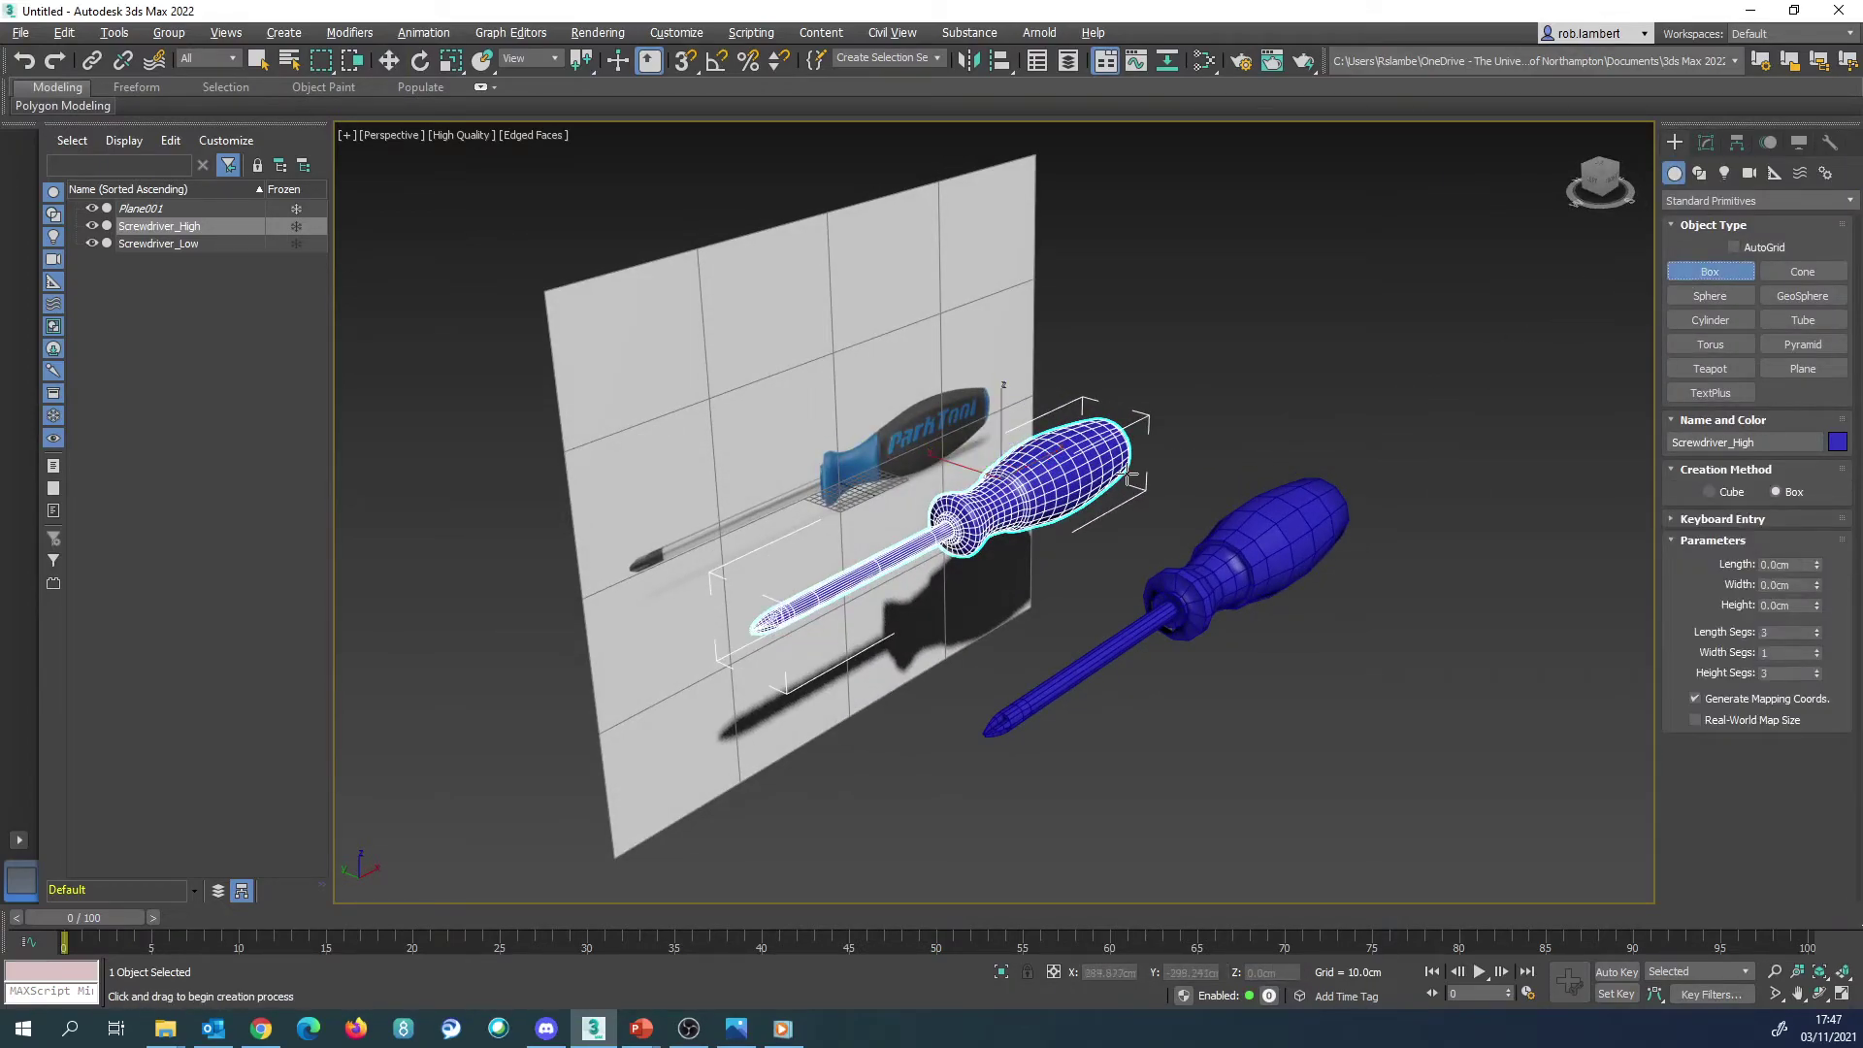
alt+middle_drag(1510, 428, 1028, 495)
drag(907, 451, 990, 456)
click(989, 452)
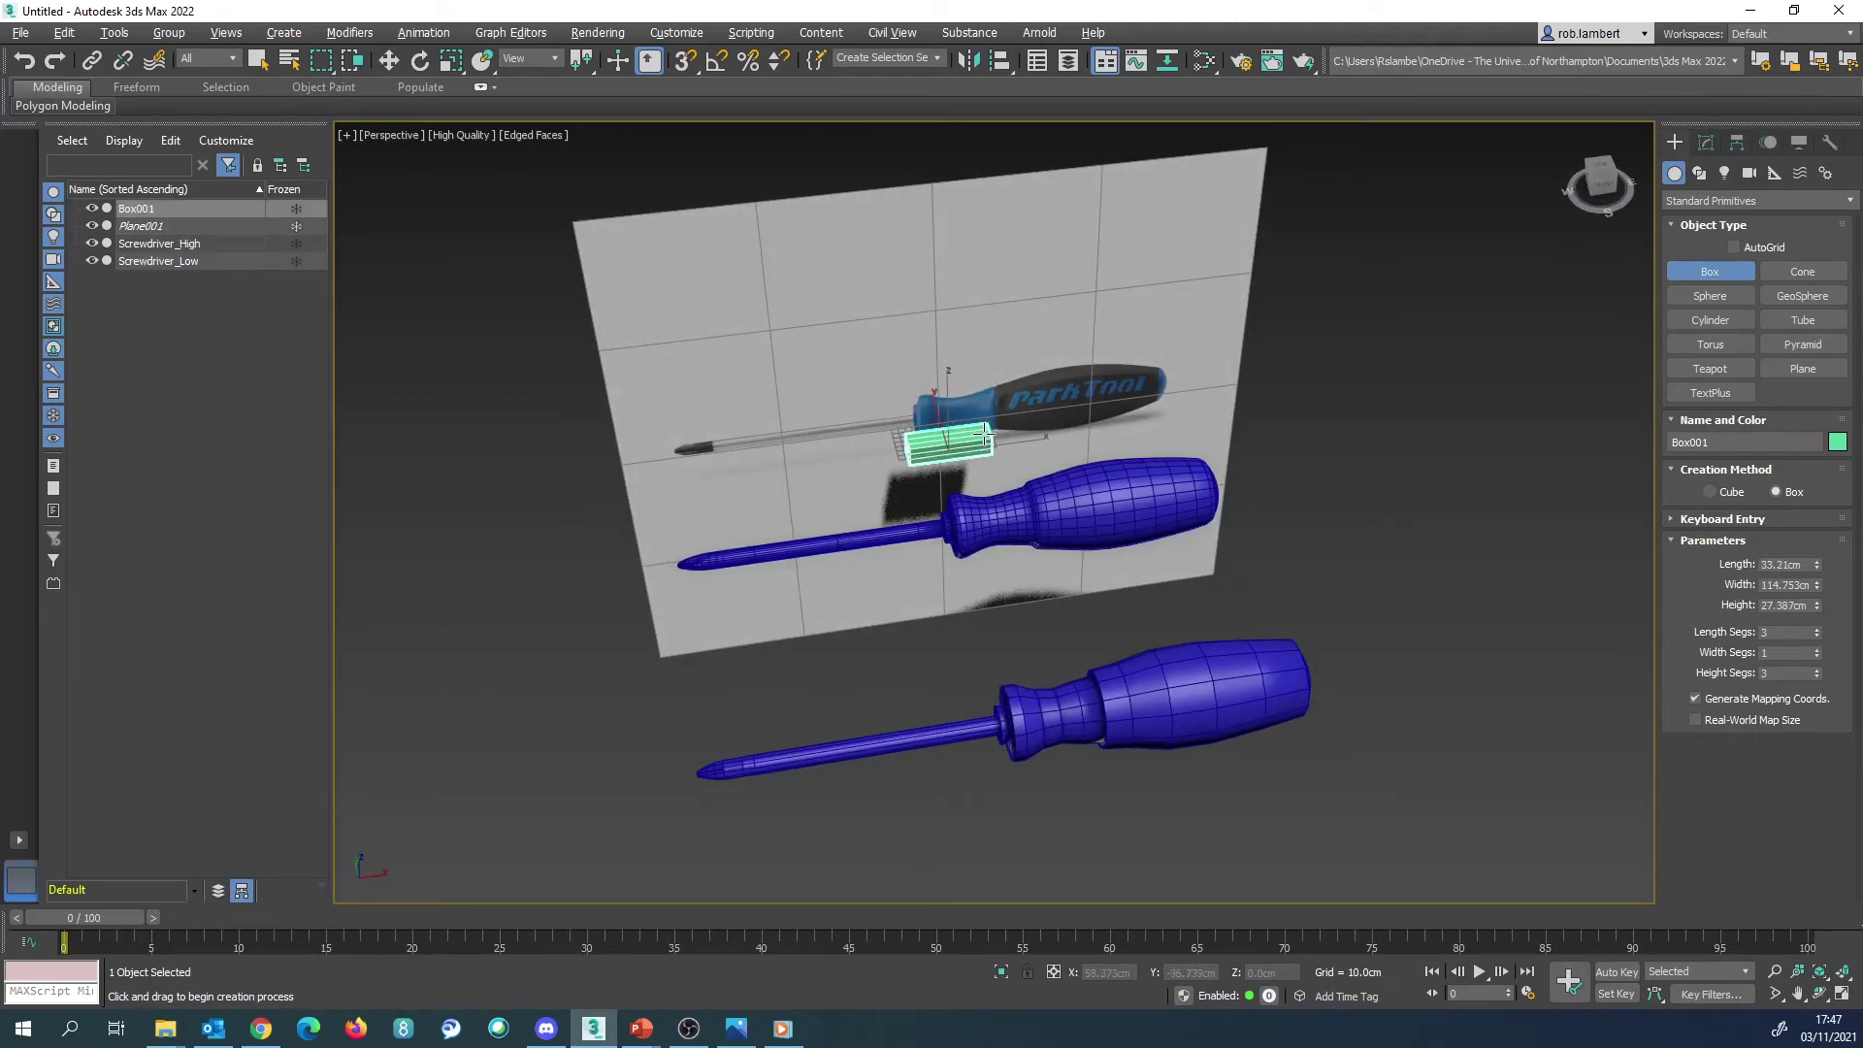
click(987, 434)
Step: Set the box's length, width and height to 25 cm each and leave box creation
click(1802, 564)
text(25)
key(Return)
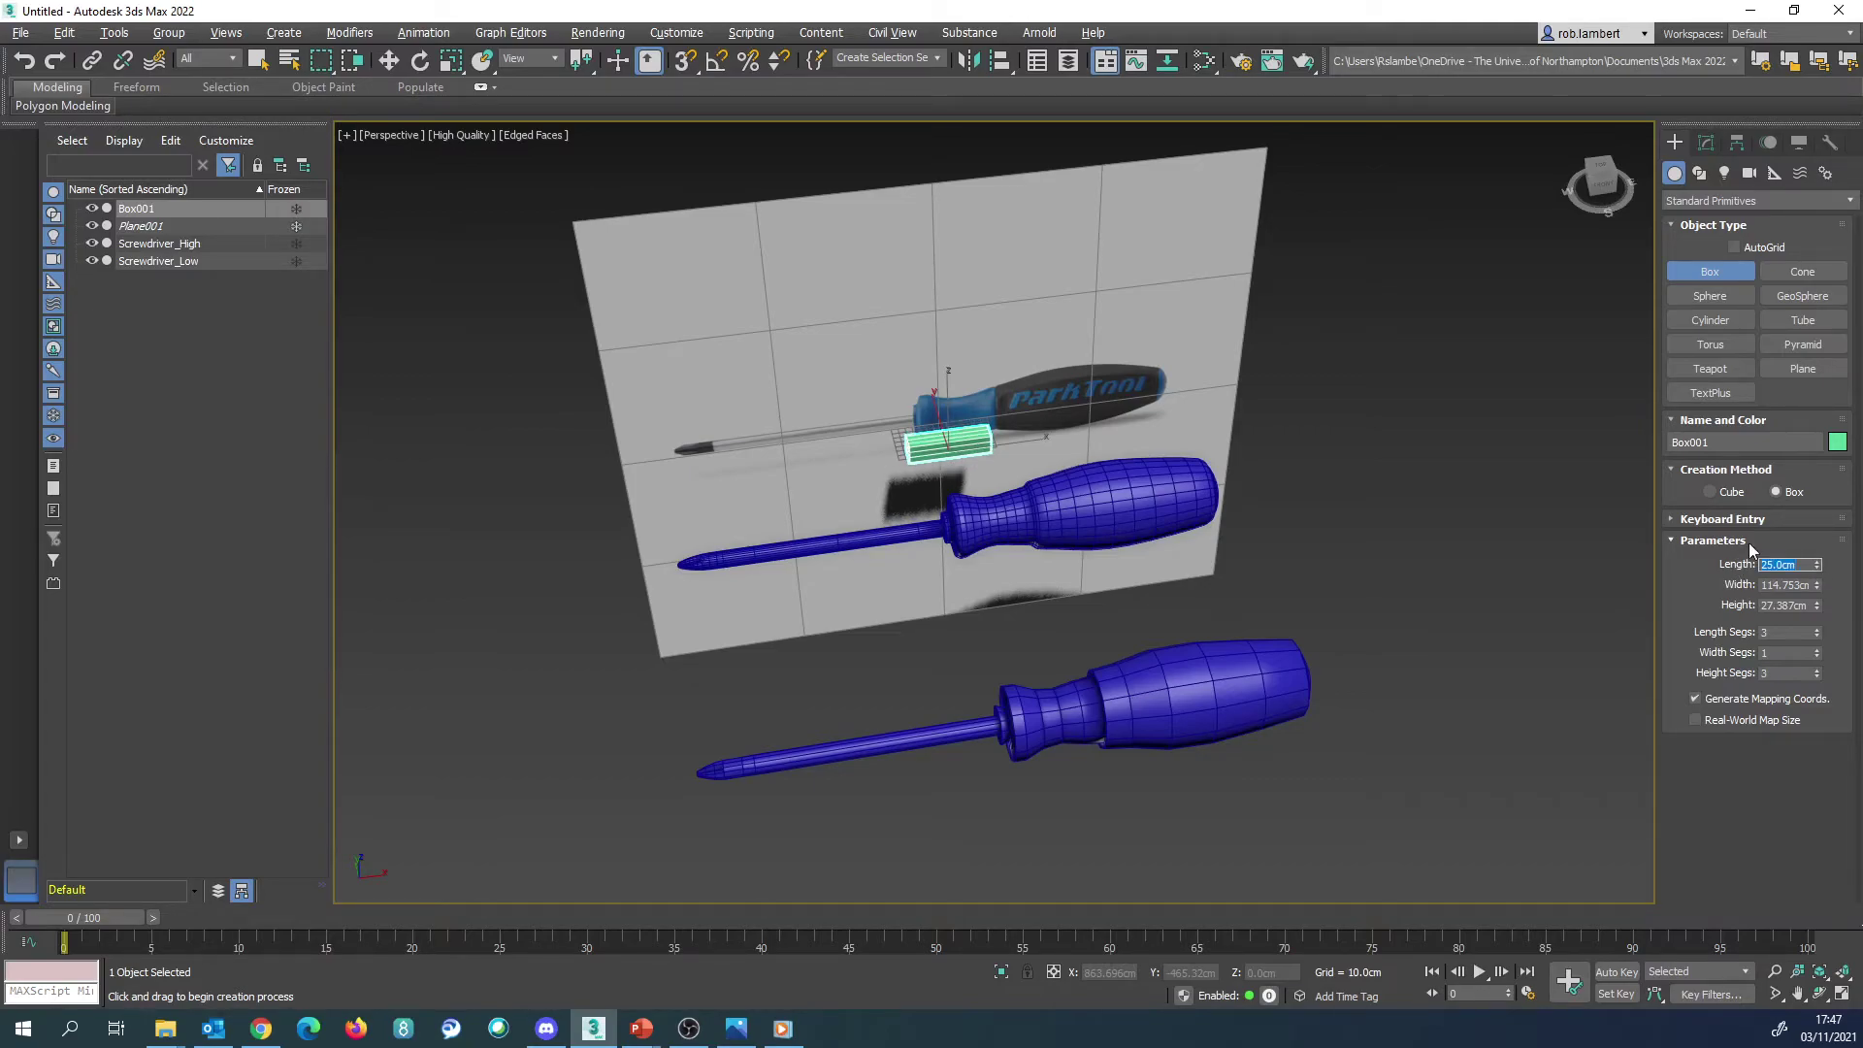
drag(1811, 584, 1758, 589)
text(25)
key(Return)
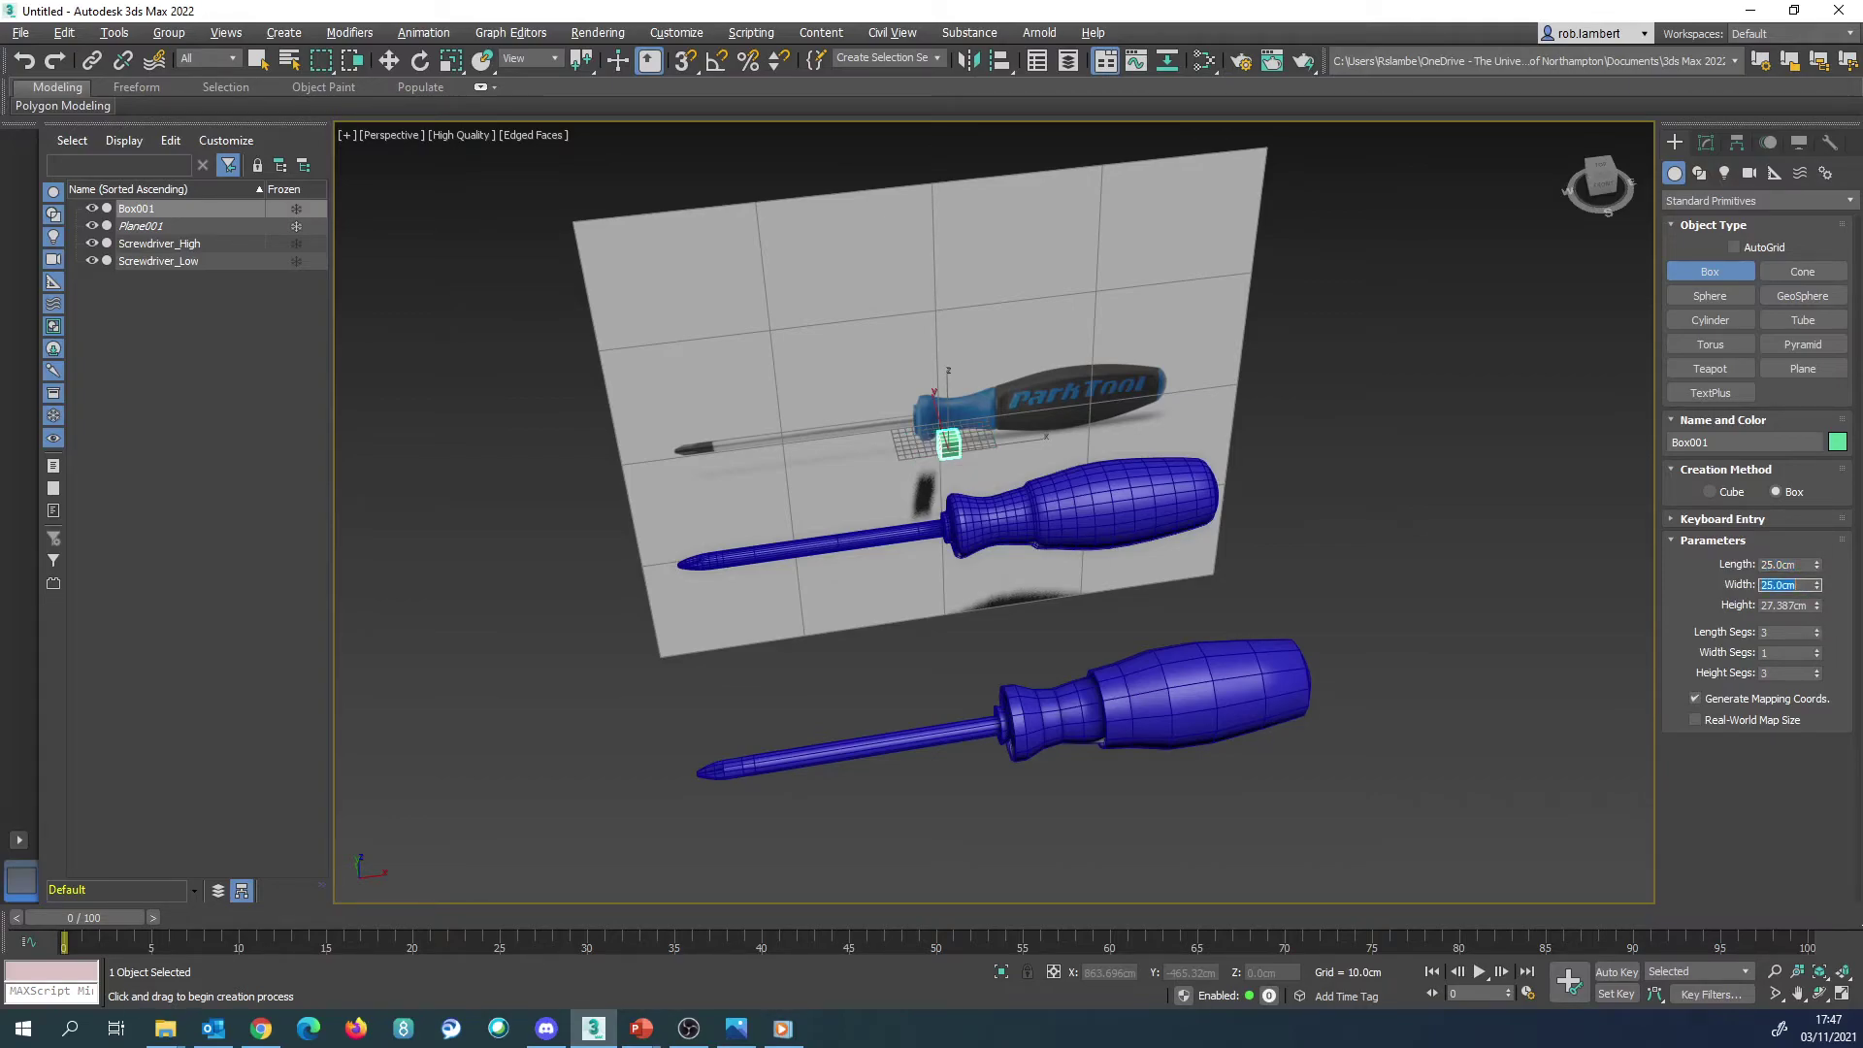
drag(1810, 608, 1726, 622)
text(25)
key(Return)
key(w)
click(1038, 514)
ctrl+click(1143, 705)
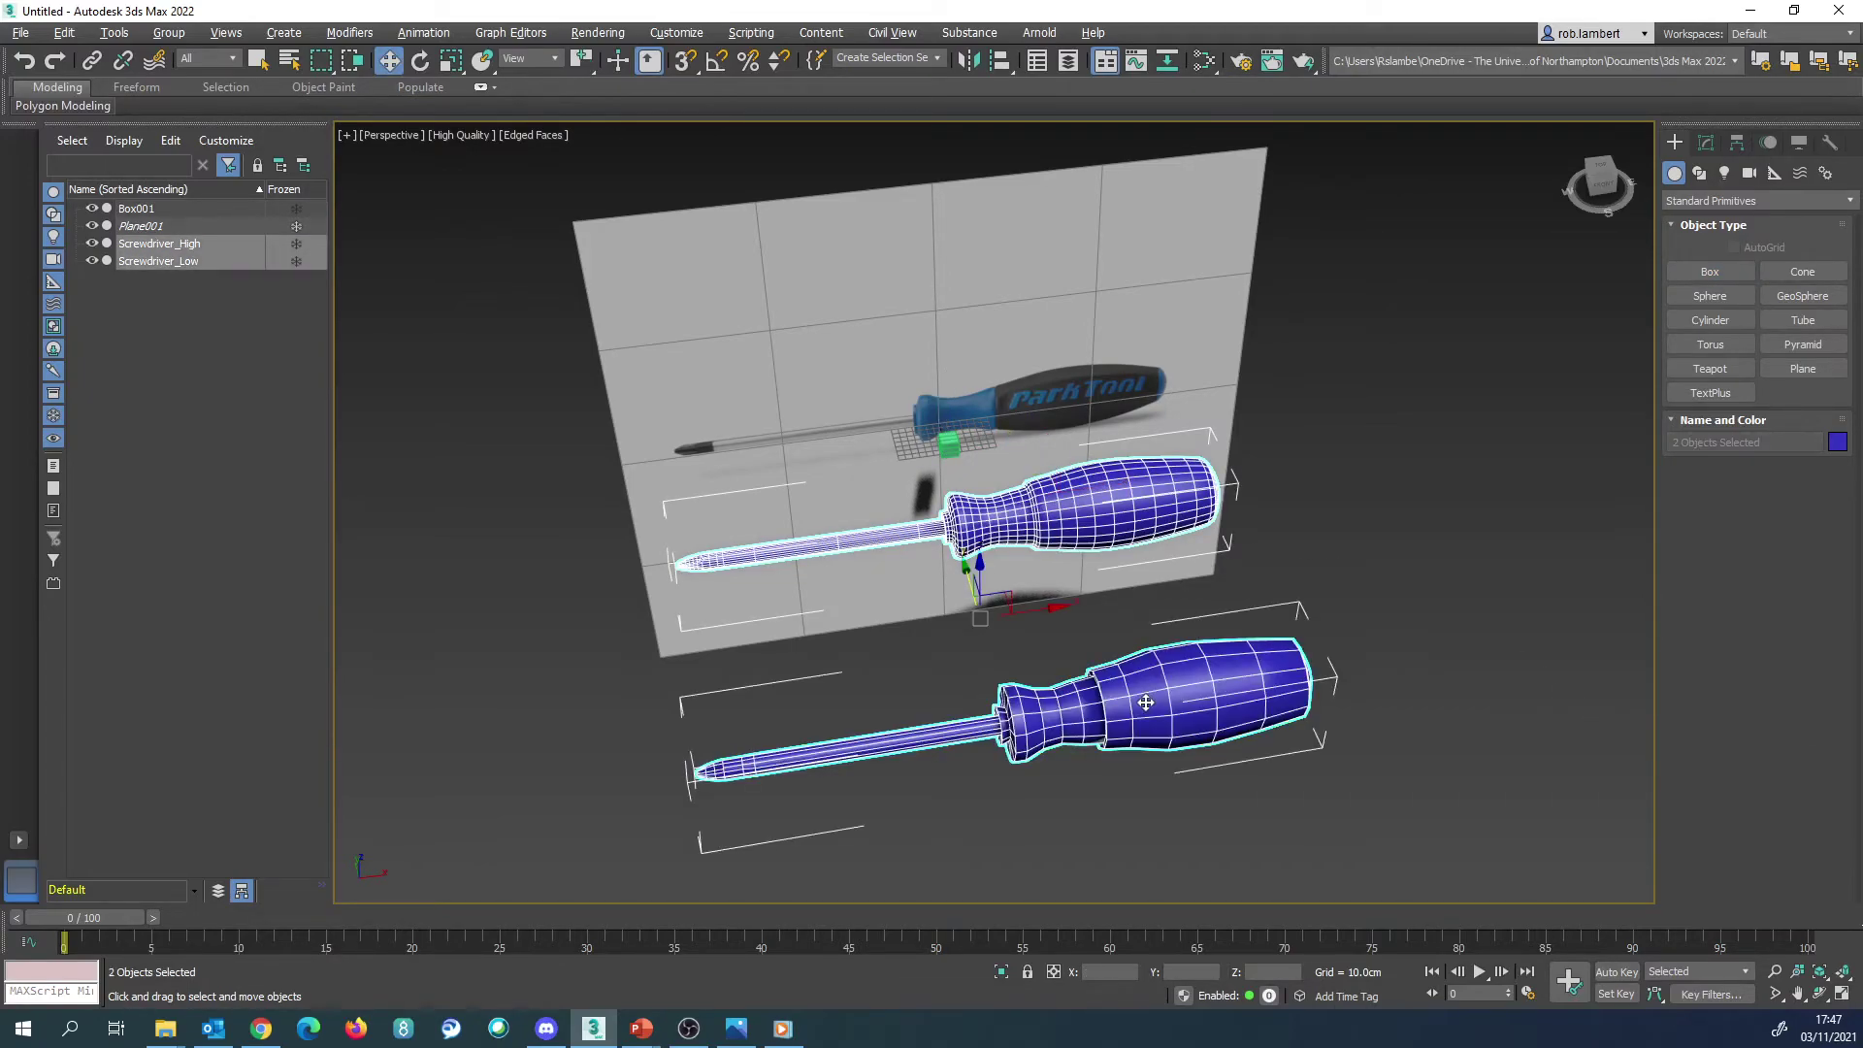
alt+middle_drag(1033, 515, 1167, 594)
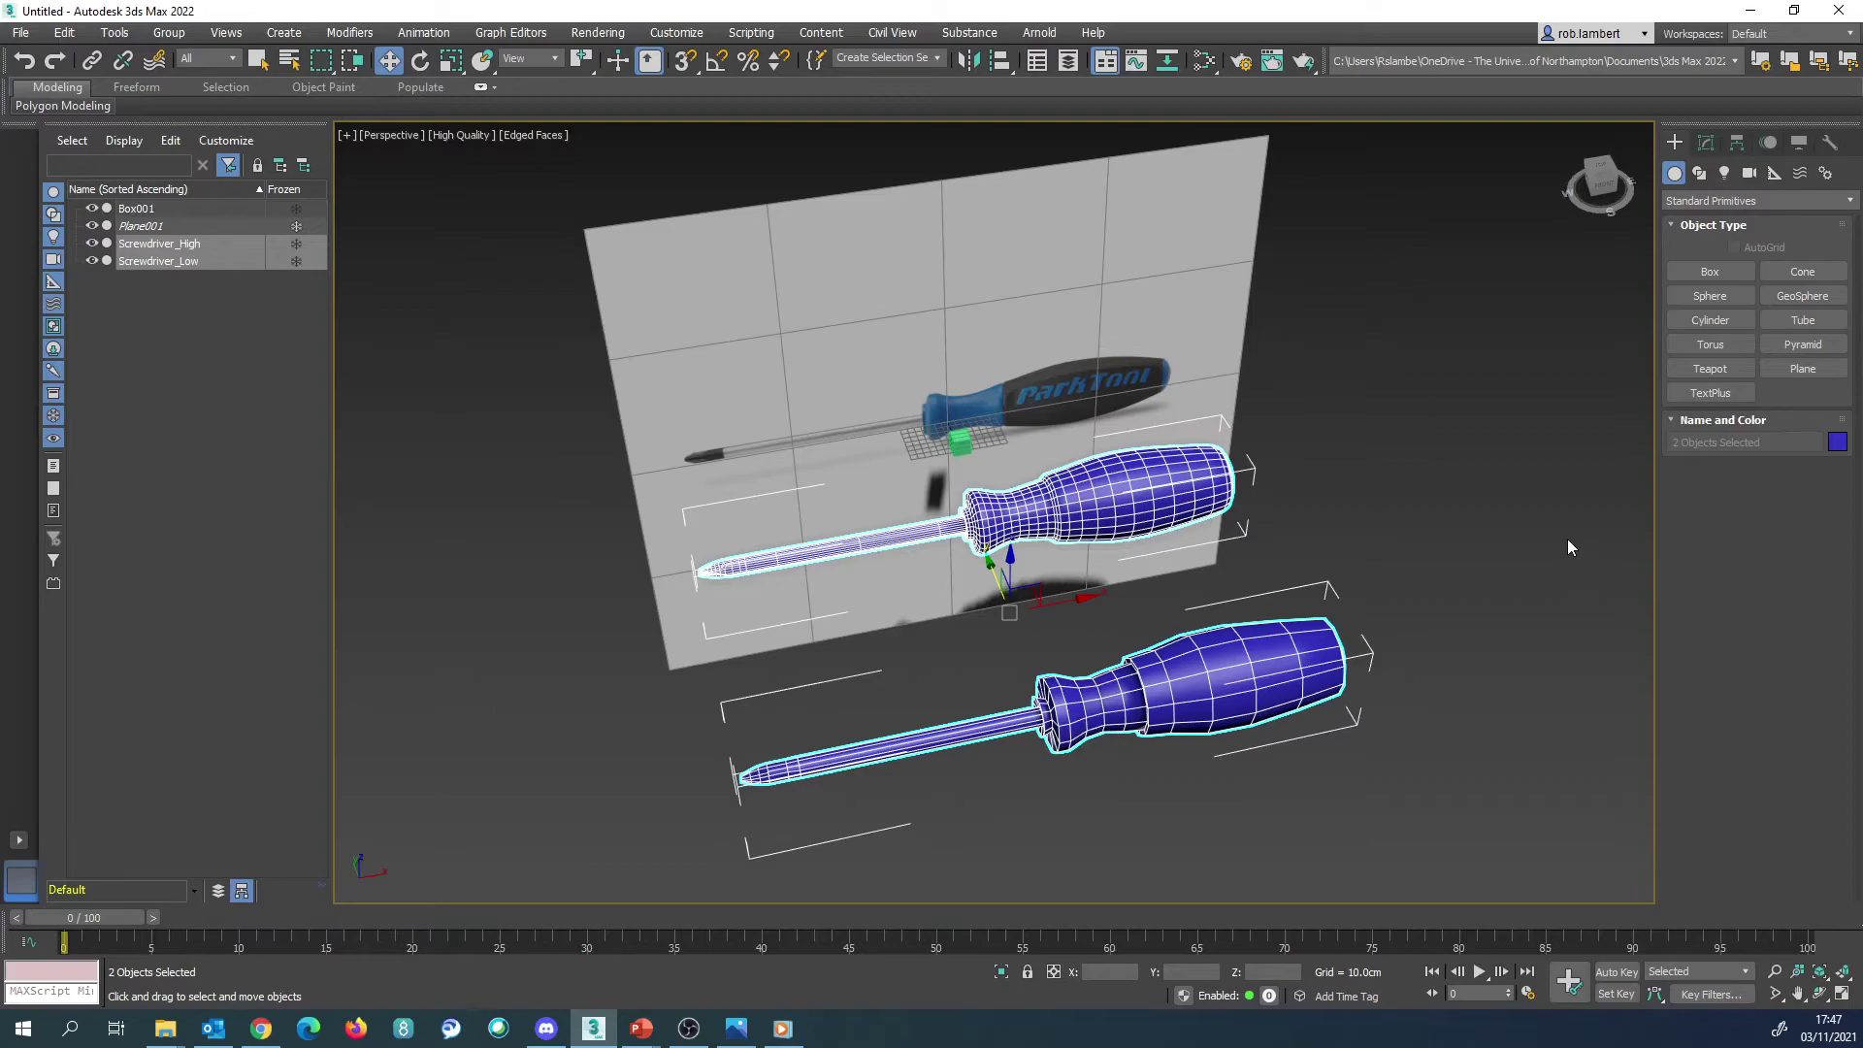
click(1511, 503)
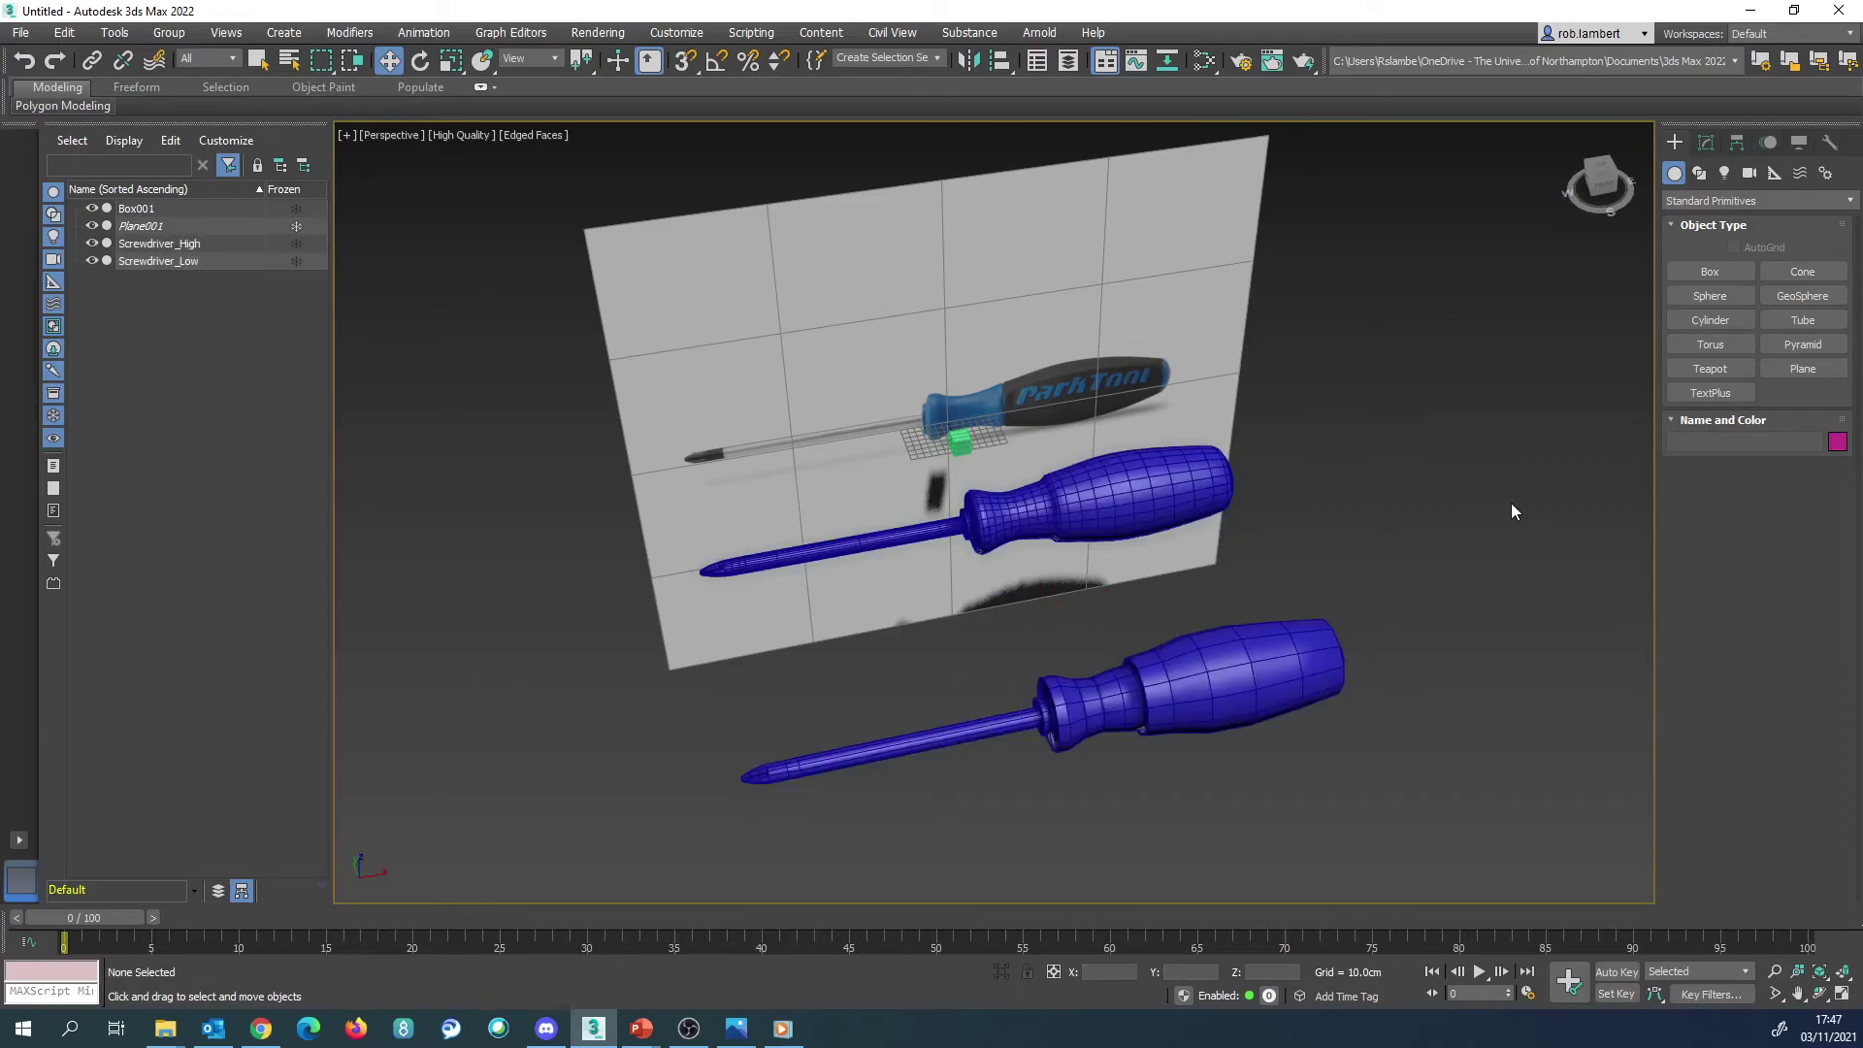
Step: Set the X, Y and Z positions of Screwdriver_High and Screwdriver_Low to 0 cm
click(1107, 496)
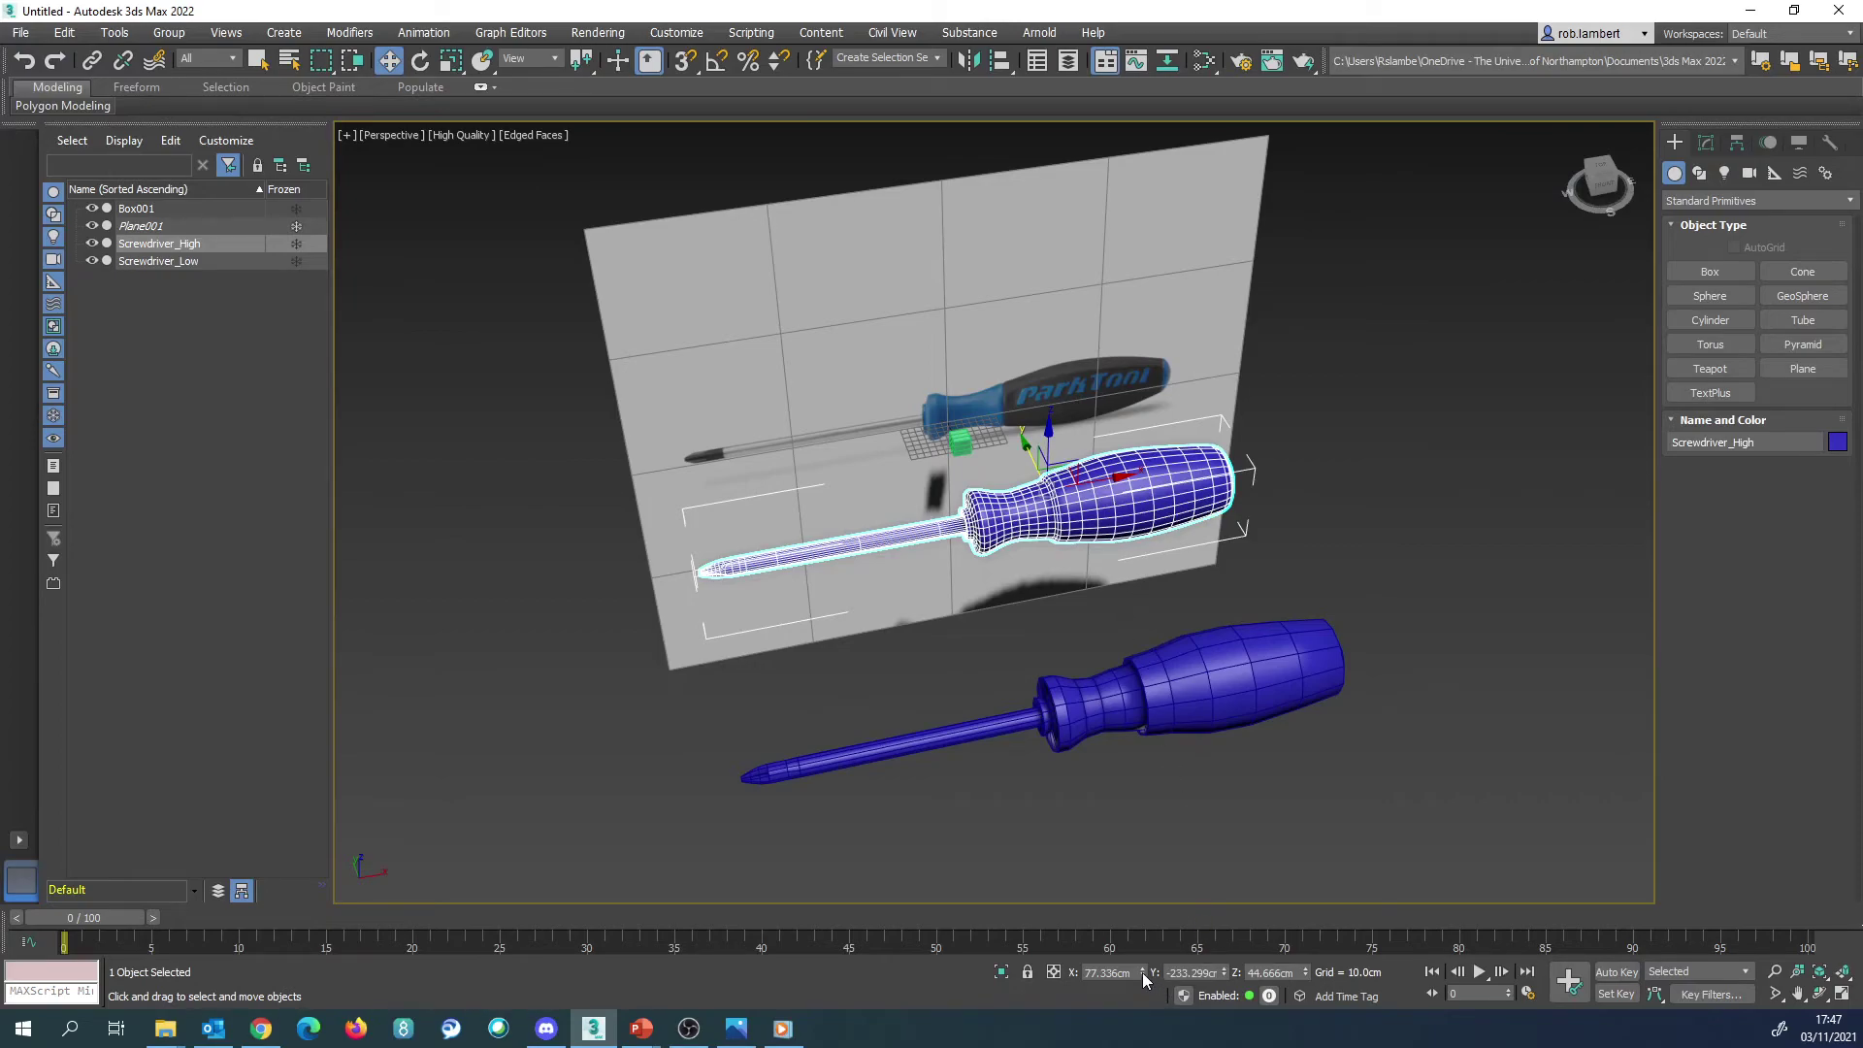
right_click(1143, 972)
right_click(1225, 972)
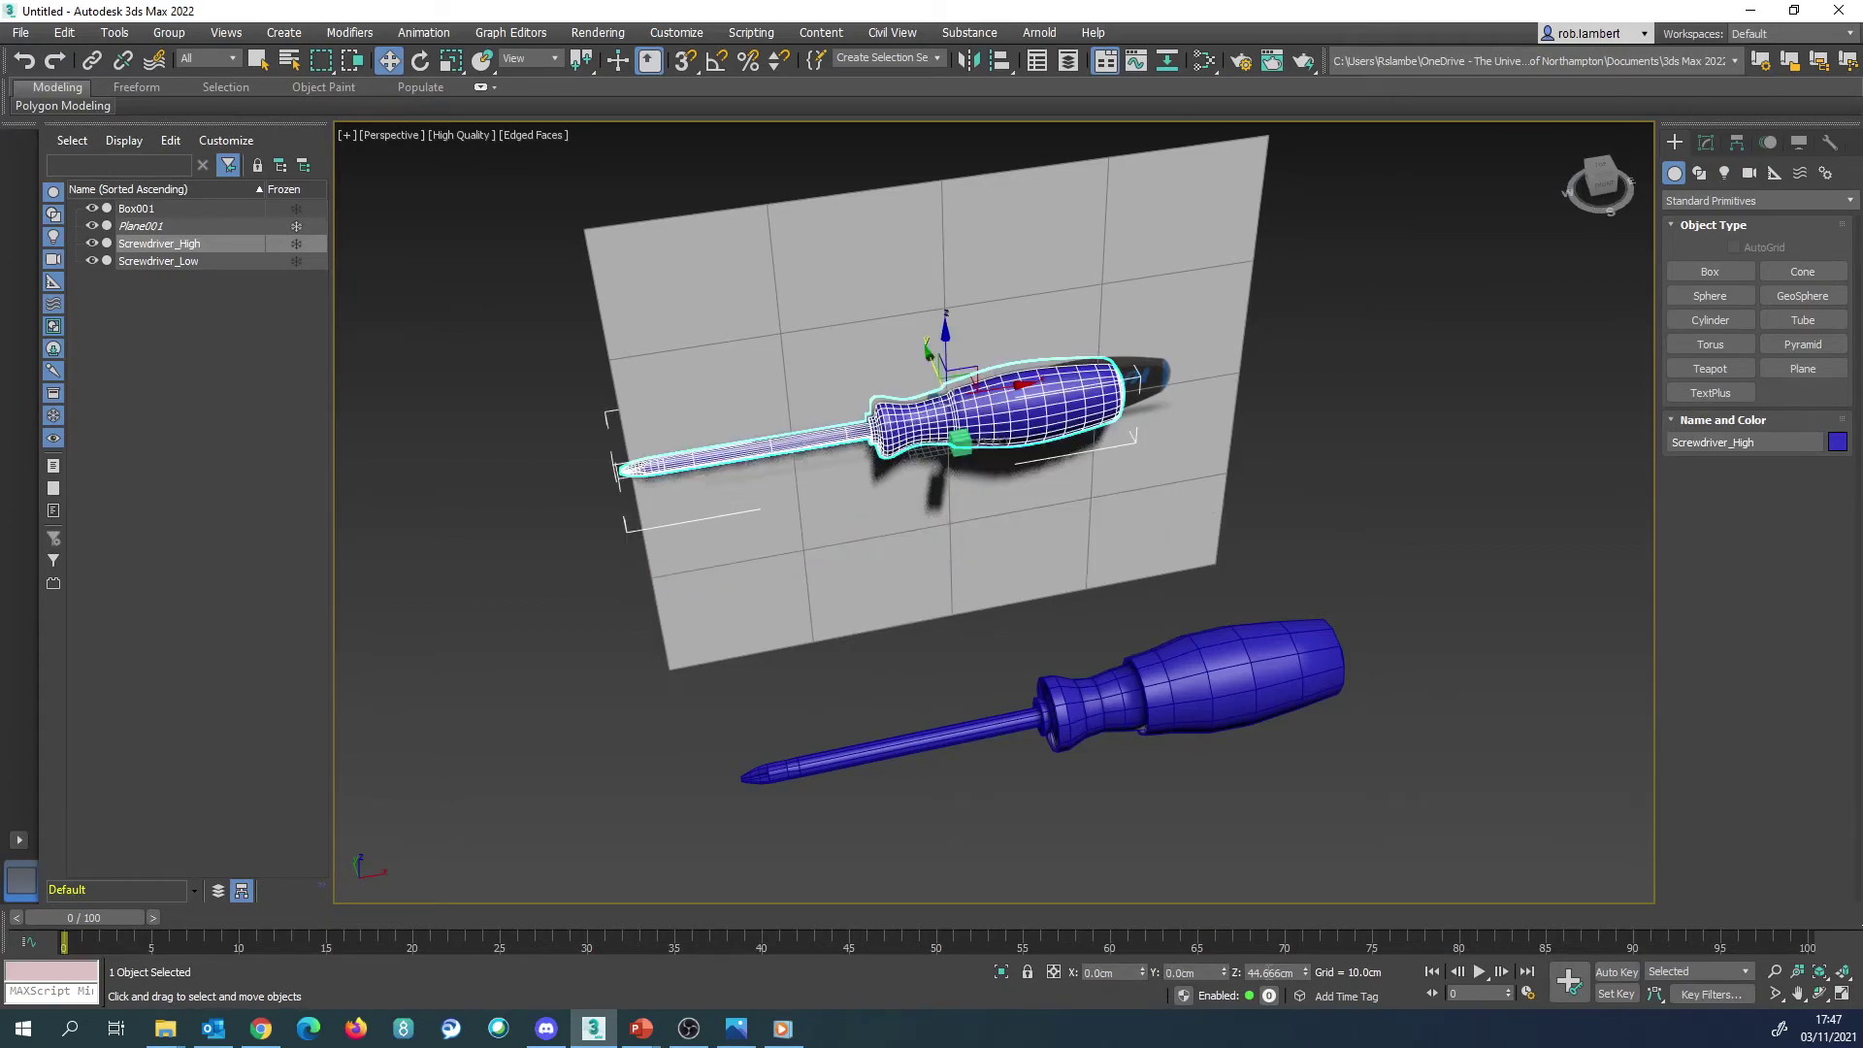
right_click(1305, 971)
click(1160, 674)
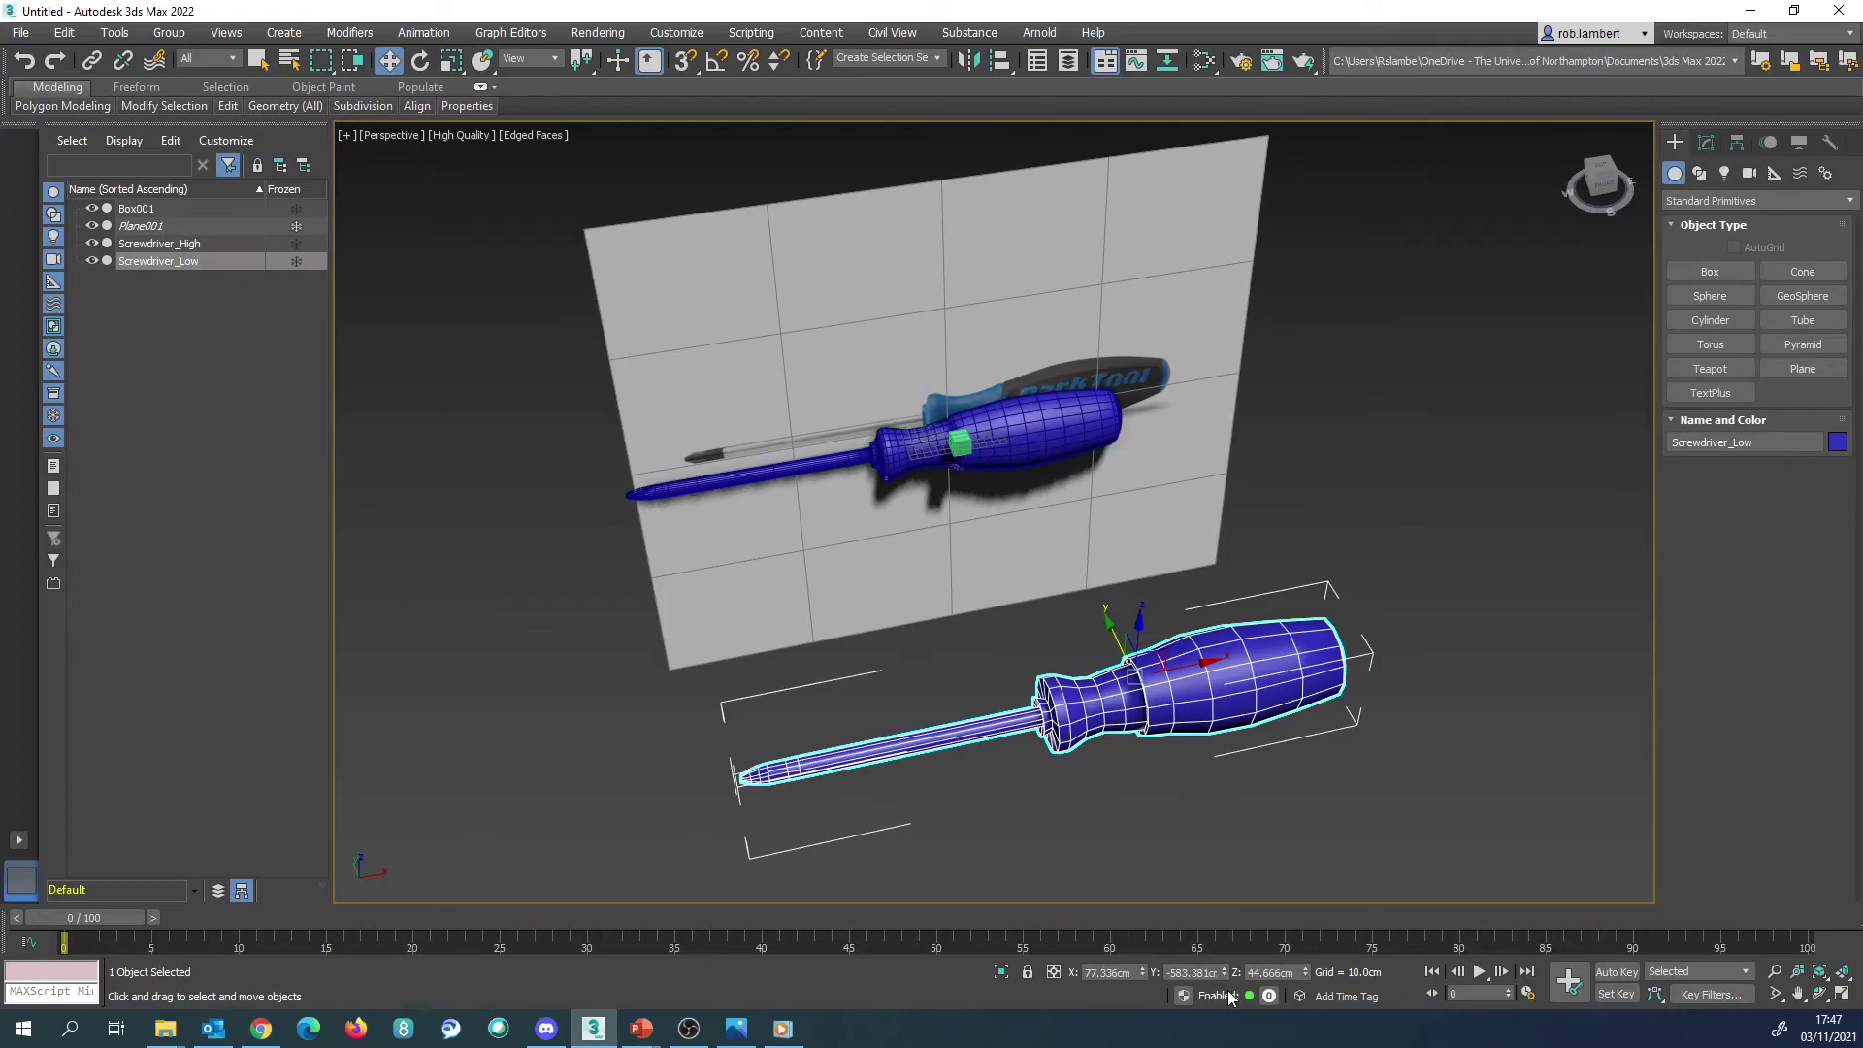
right_click(1145, 972)
right_click(1224, 973)
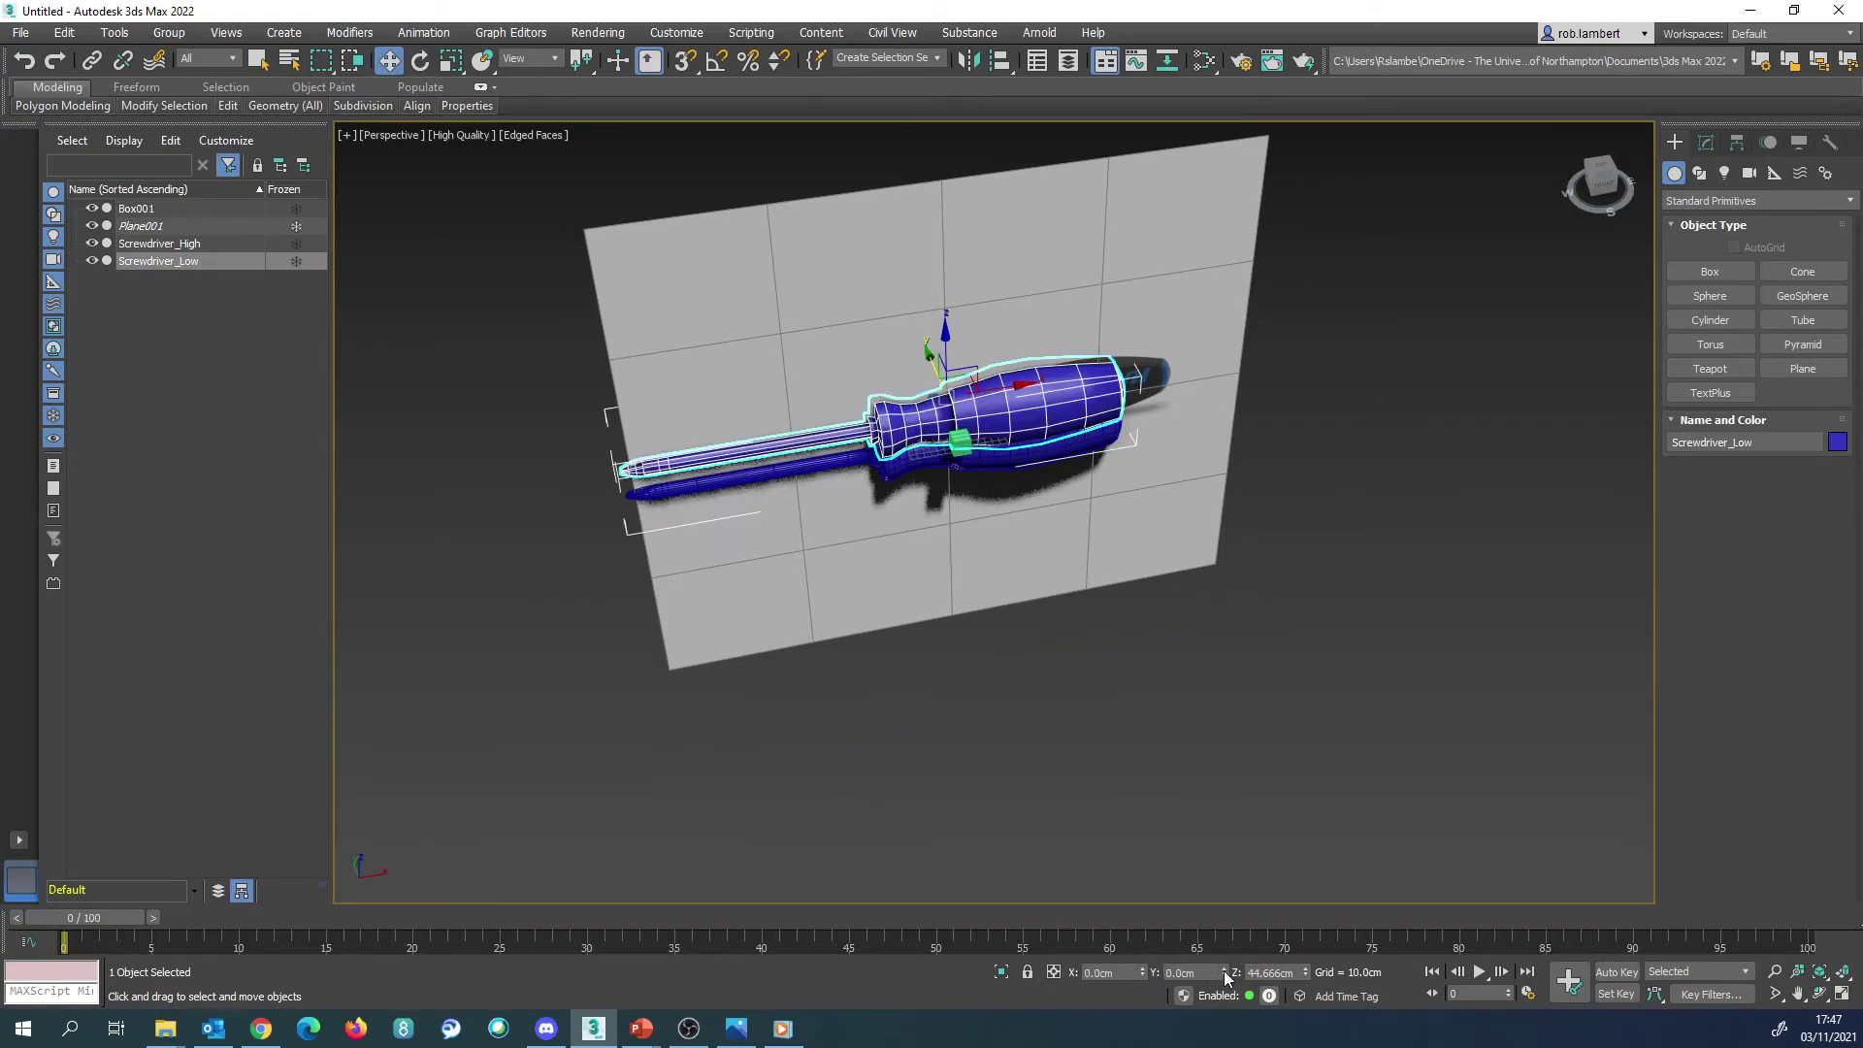
right_click(1306, 974)
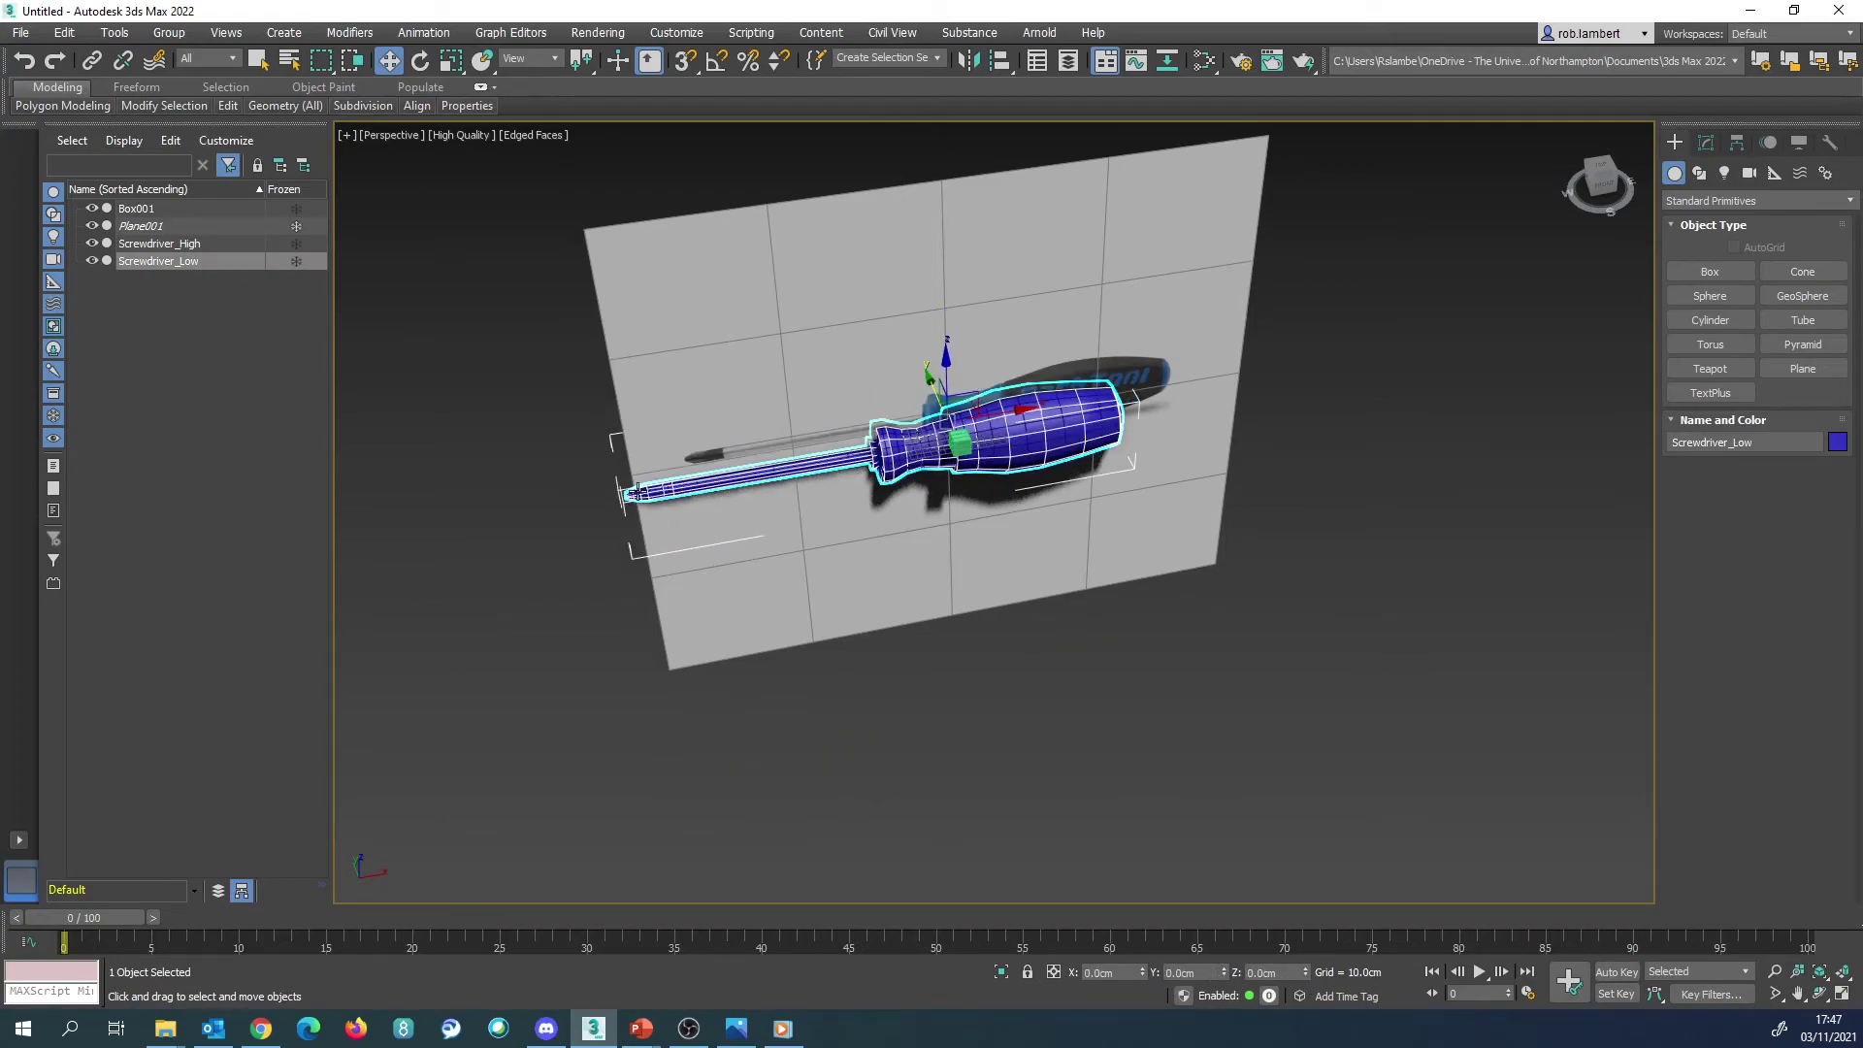
Step: Select both screwdrivers and scale them down uniformly in two passes, the second to about 40 percent
ctrl+click(187, 243)
scroll(924, 447, up, 5)
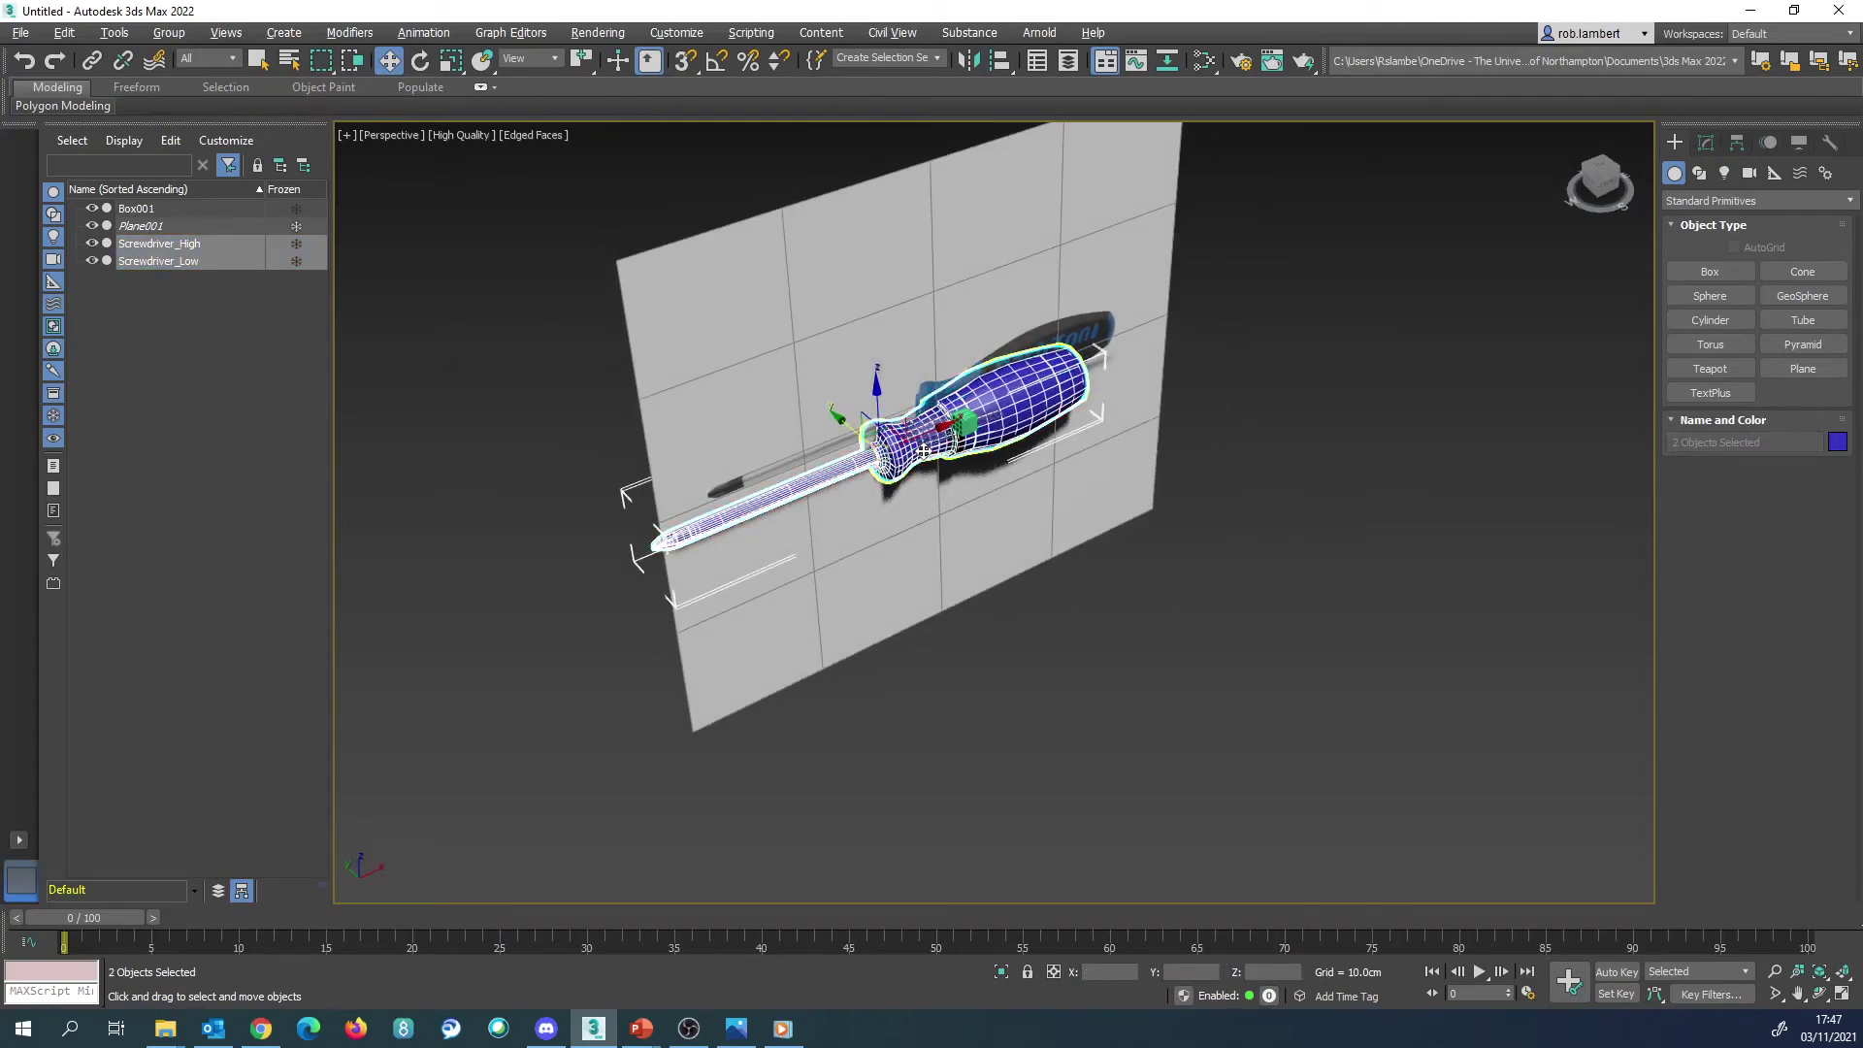
key(r)
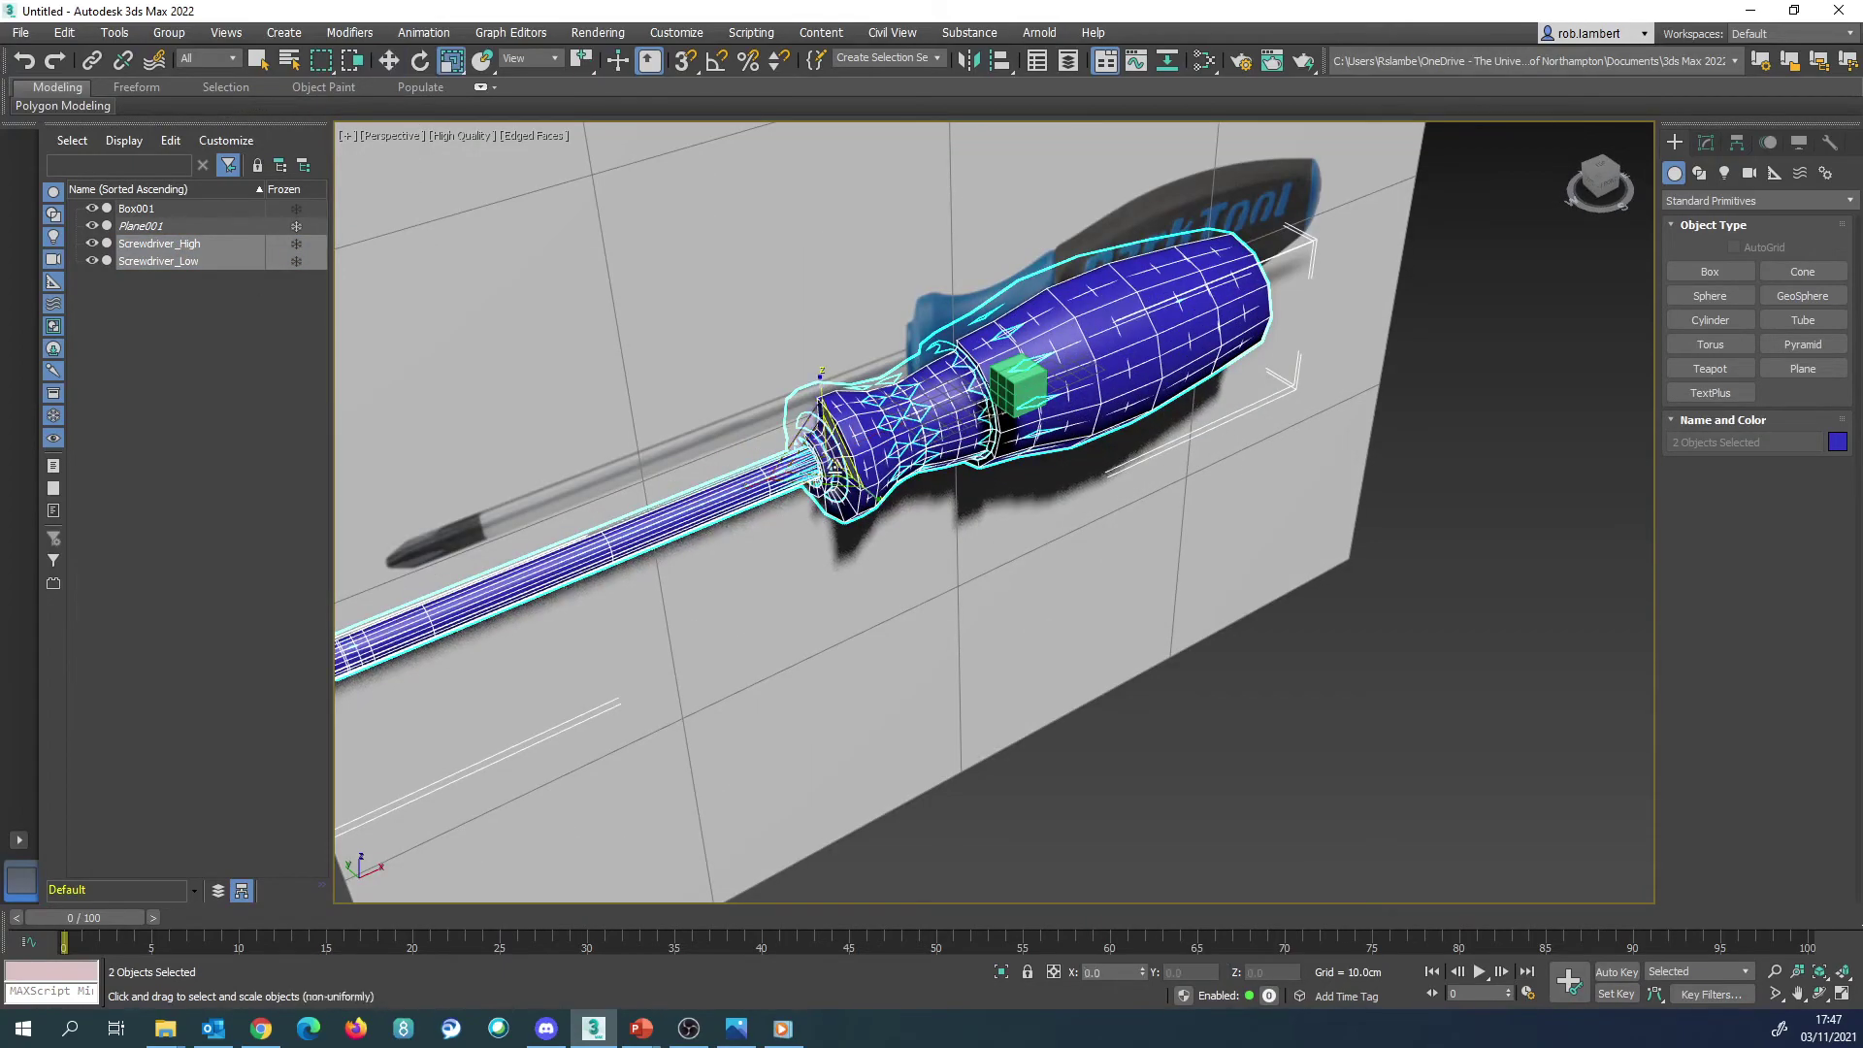
drag(823, 452, 851, 870)
drag(828, 447, 824, 602)
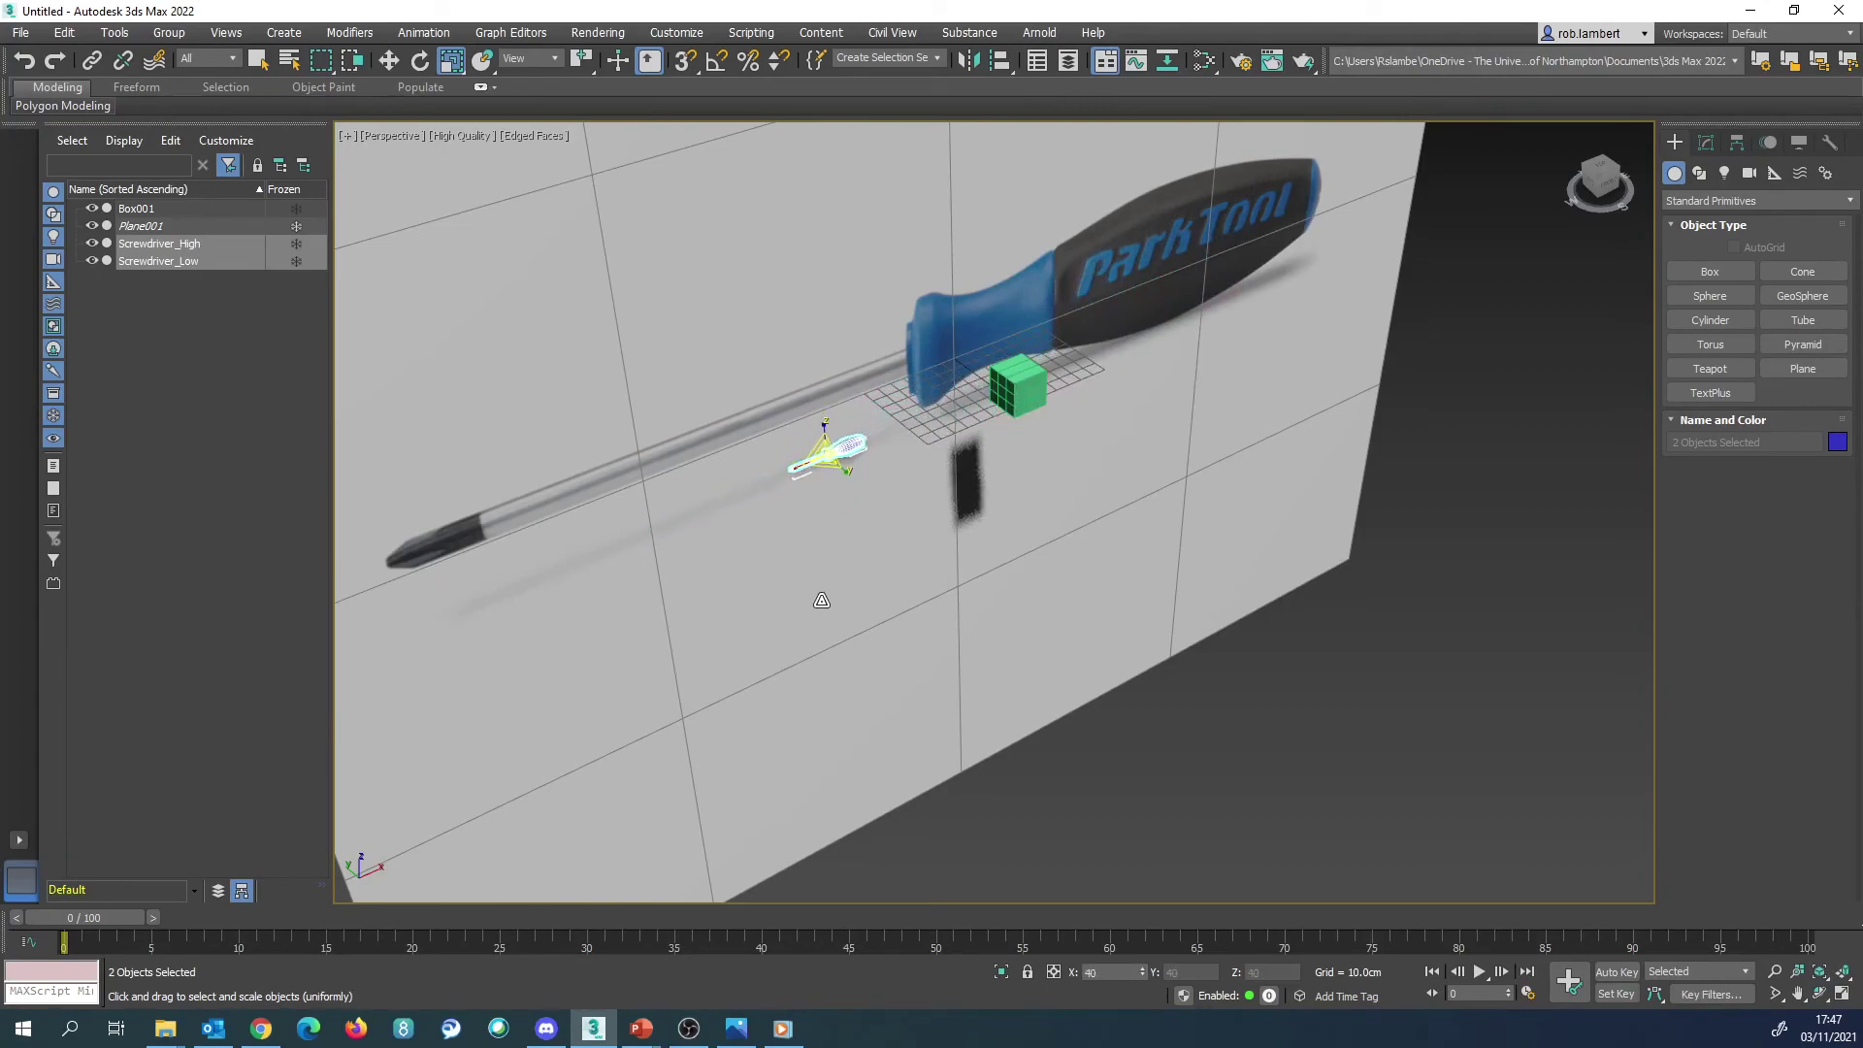
Step: In the Front view, move both small screwdrivers over the green box to compare their length with its width
key(w)
drag(873, 437, 1056, 386)
key(f)
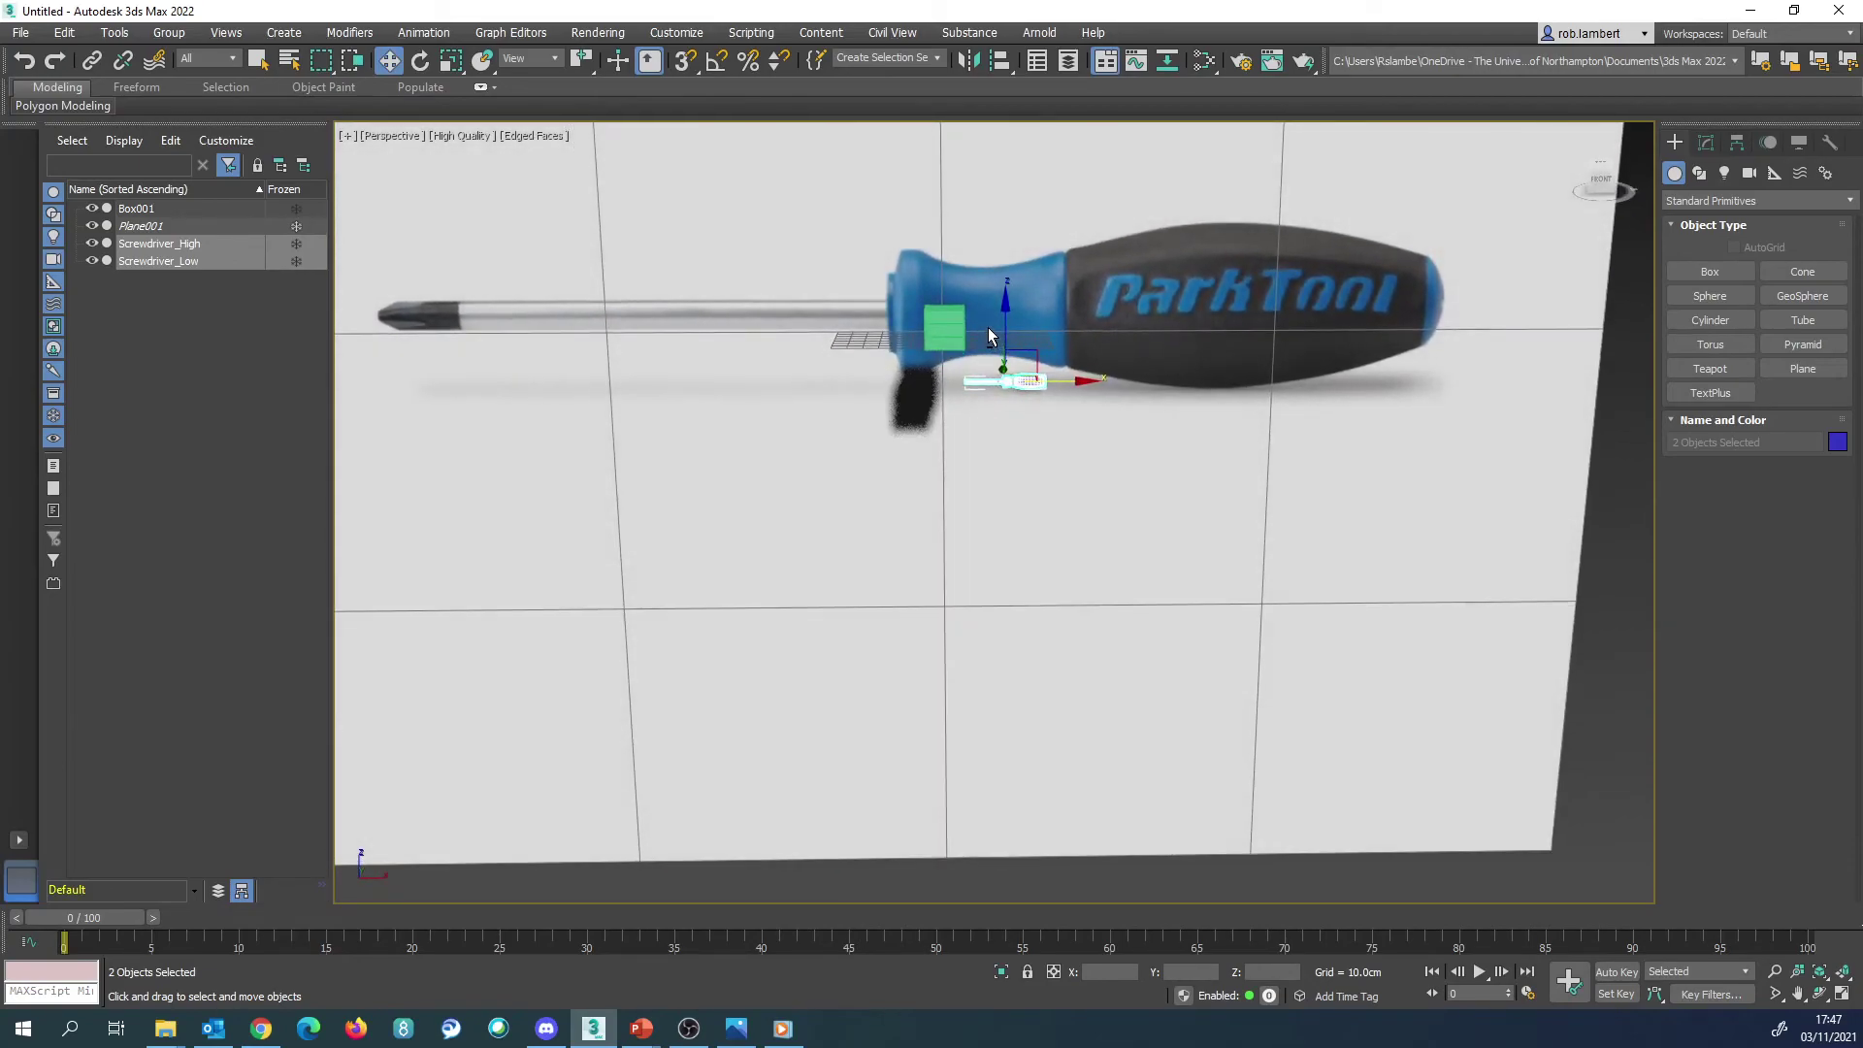
scroll(1069, 473, up, 5)
middle_drag(1071, 474, 1074, 400)
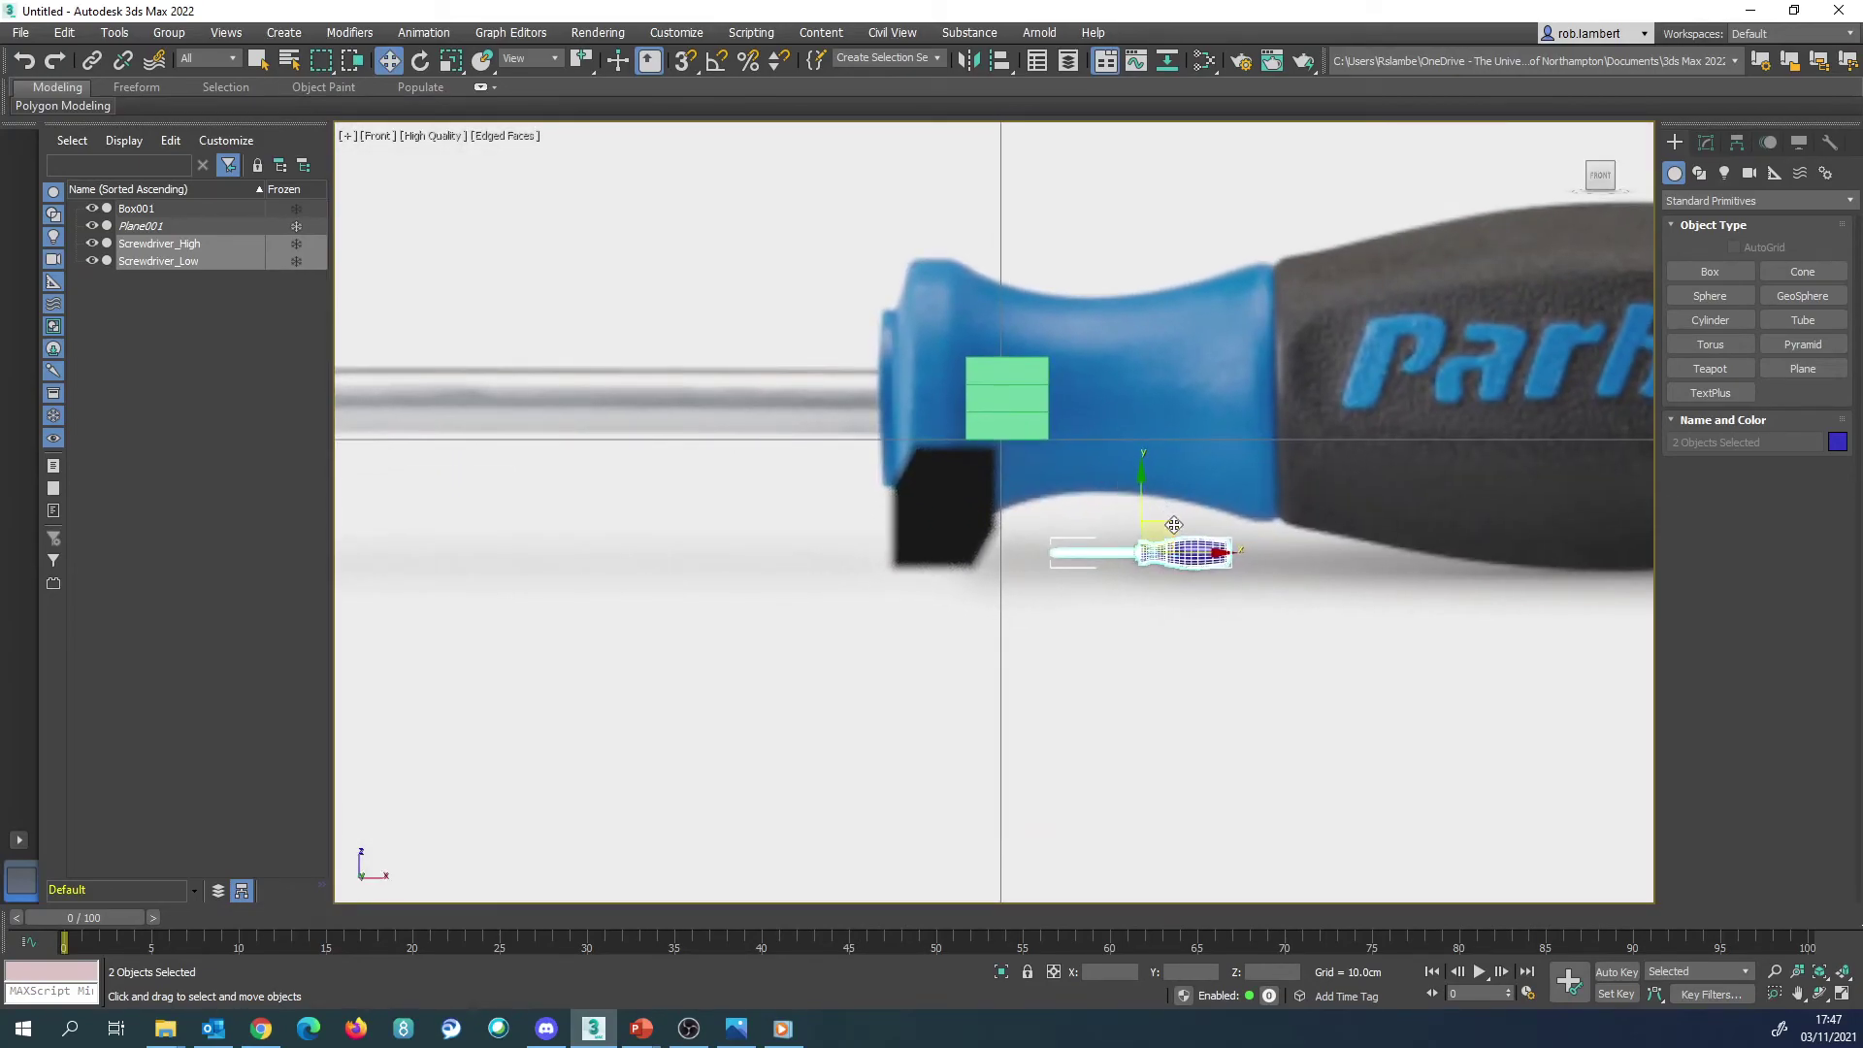
drag(1169, 526, 1032, 375)
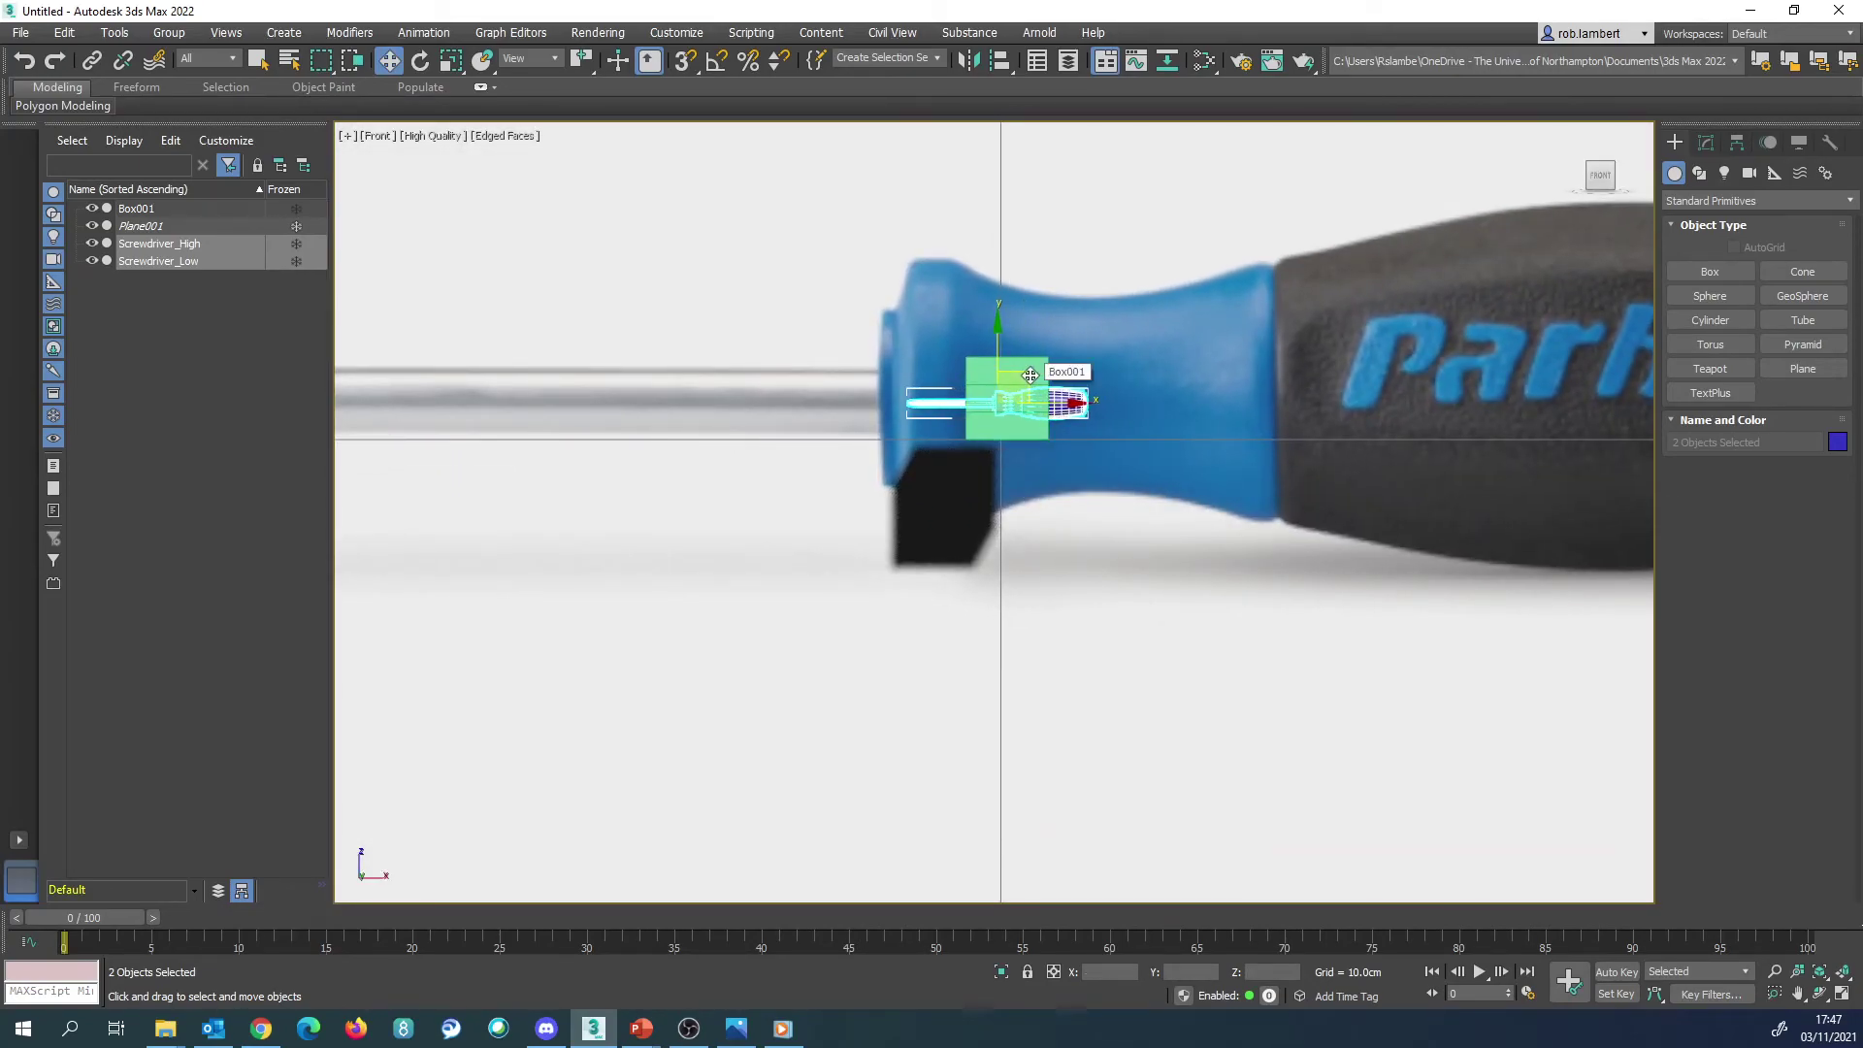
Step: Scale both screwdrivers down uniformly in perspective until their length about matches the 25 cm box's width in the Front view
key(p)
alt+middle_drag(1030, 375, 1056, 402)
key(r)
drag(1004, 371, 993, 437)
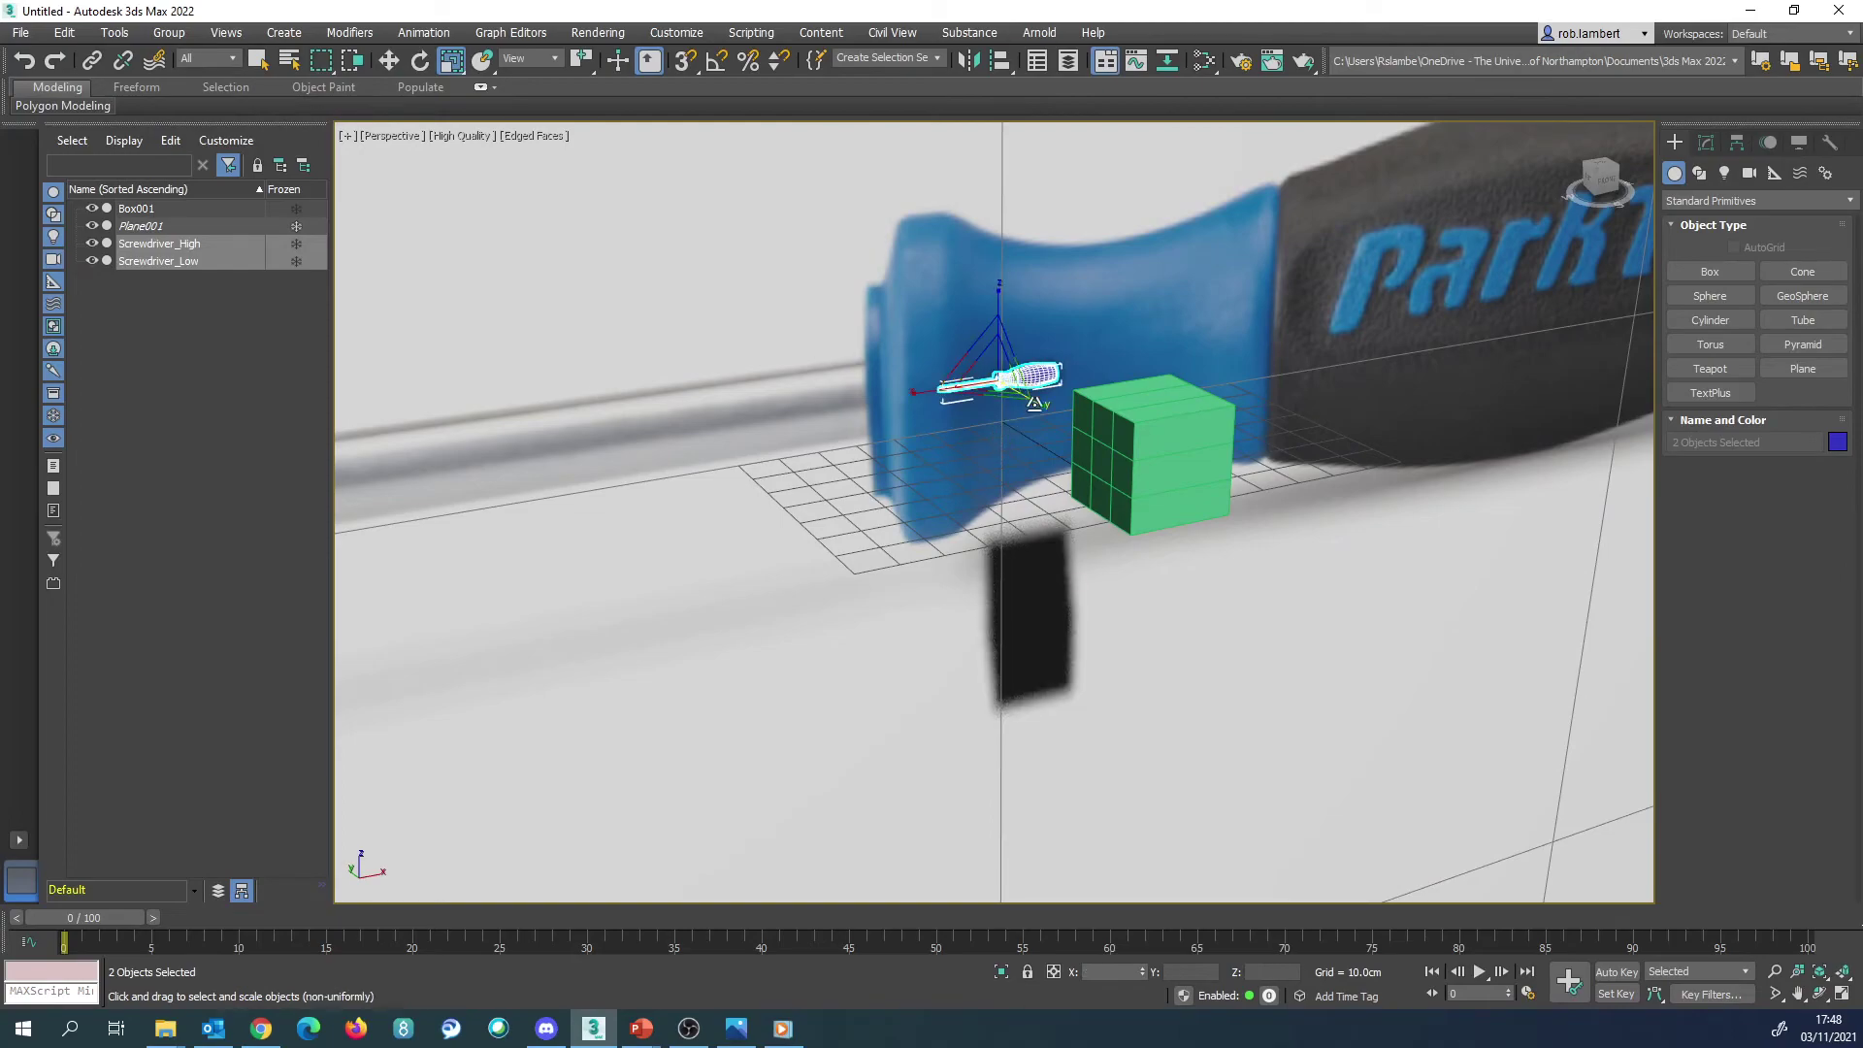
key(f)
key(p)
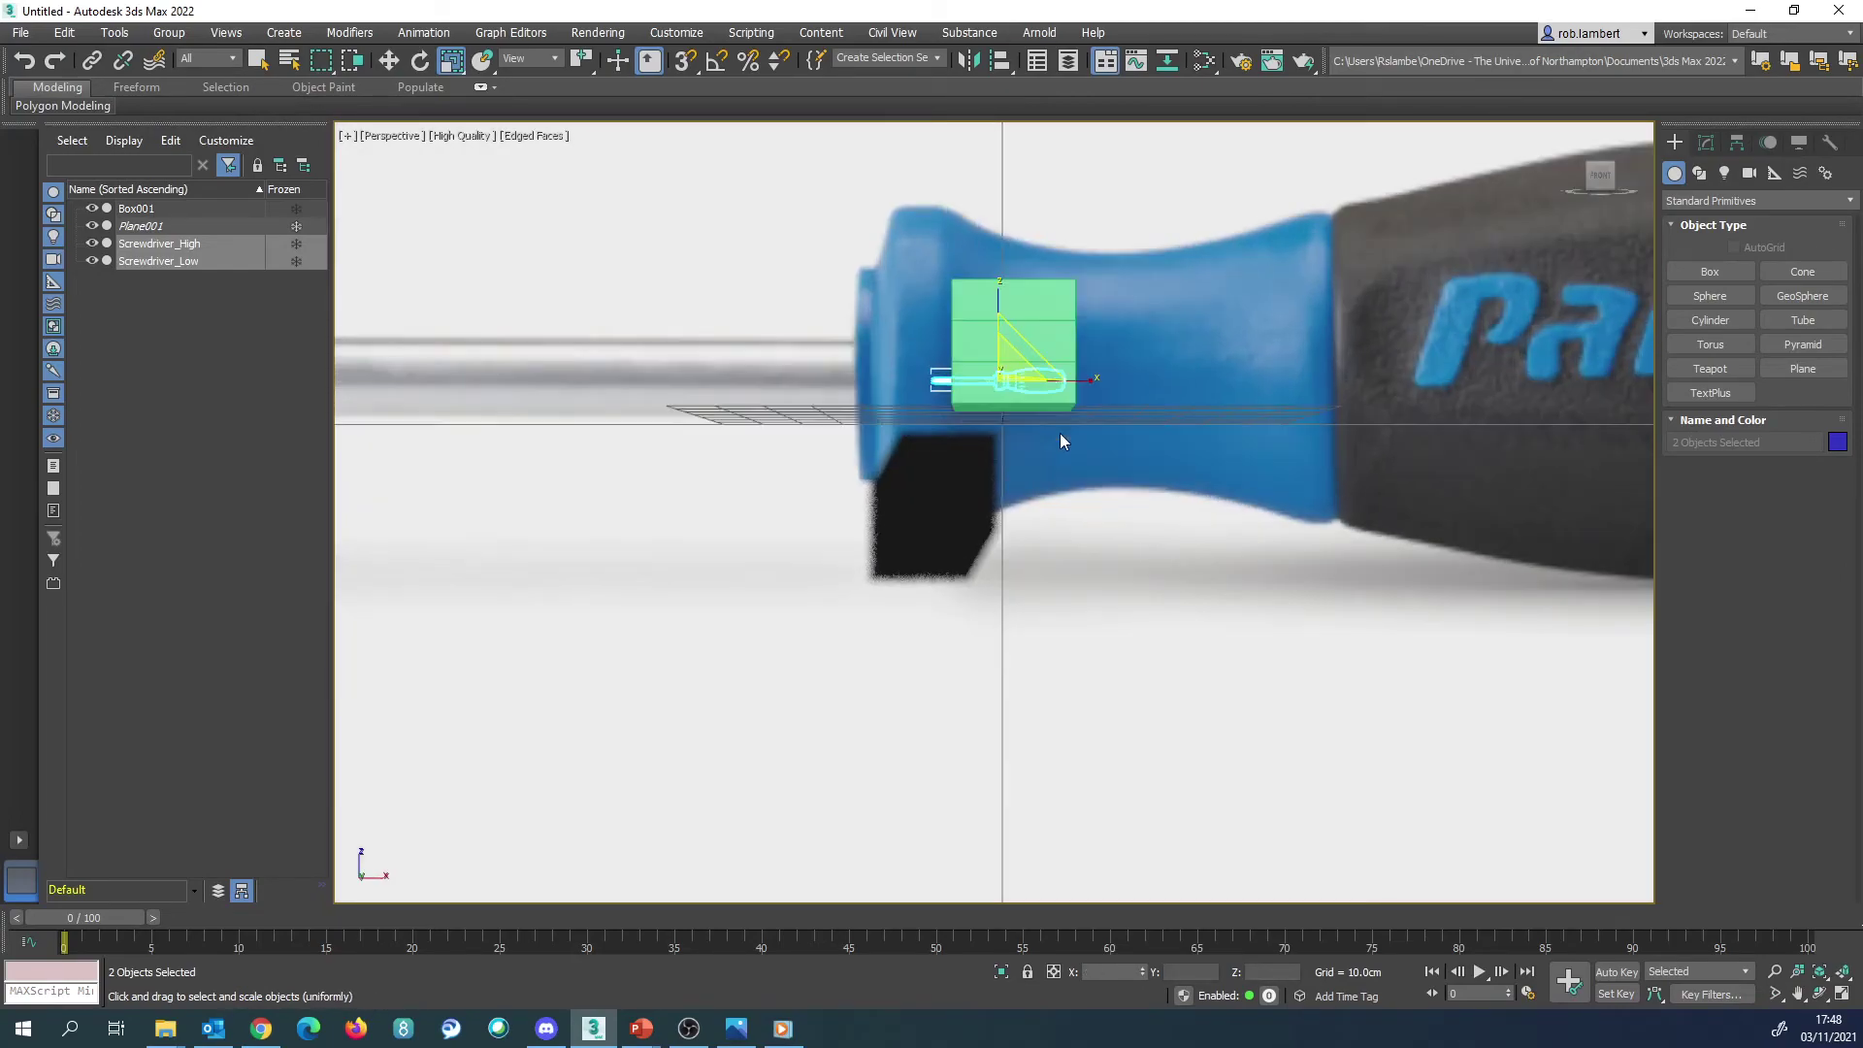
alt+middle_drag(1060, 433, 1080, 417)
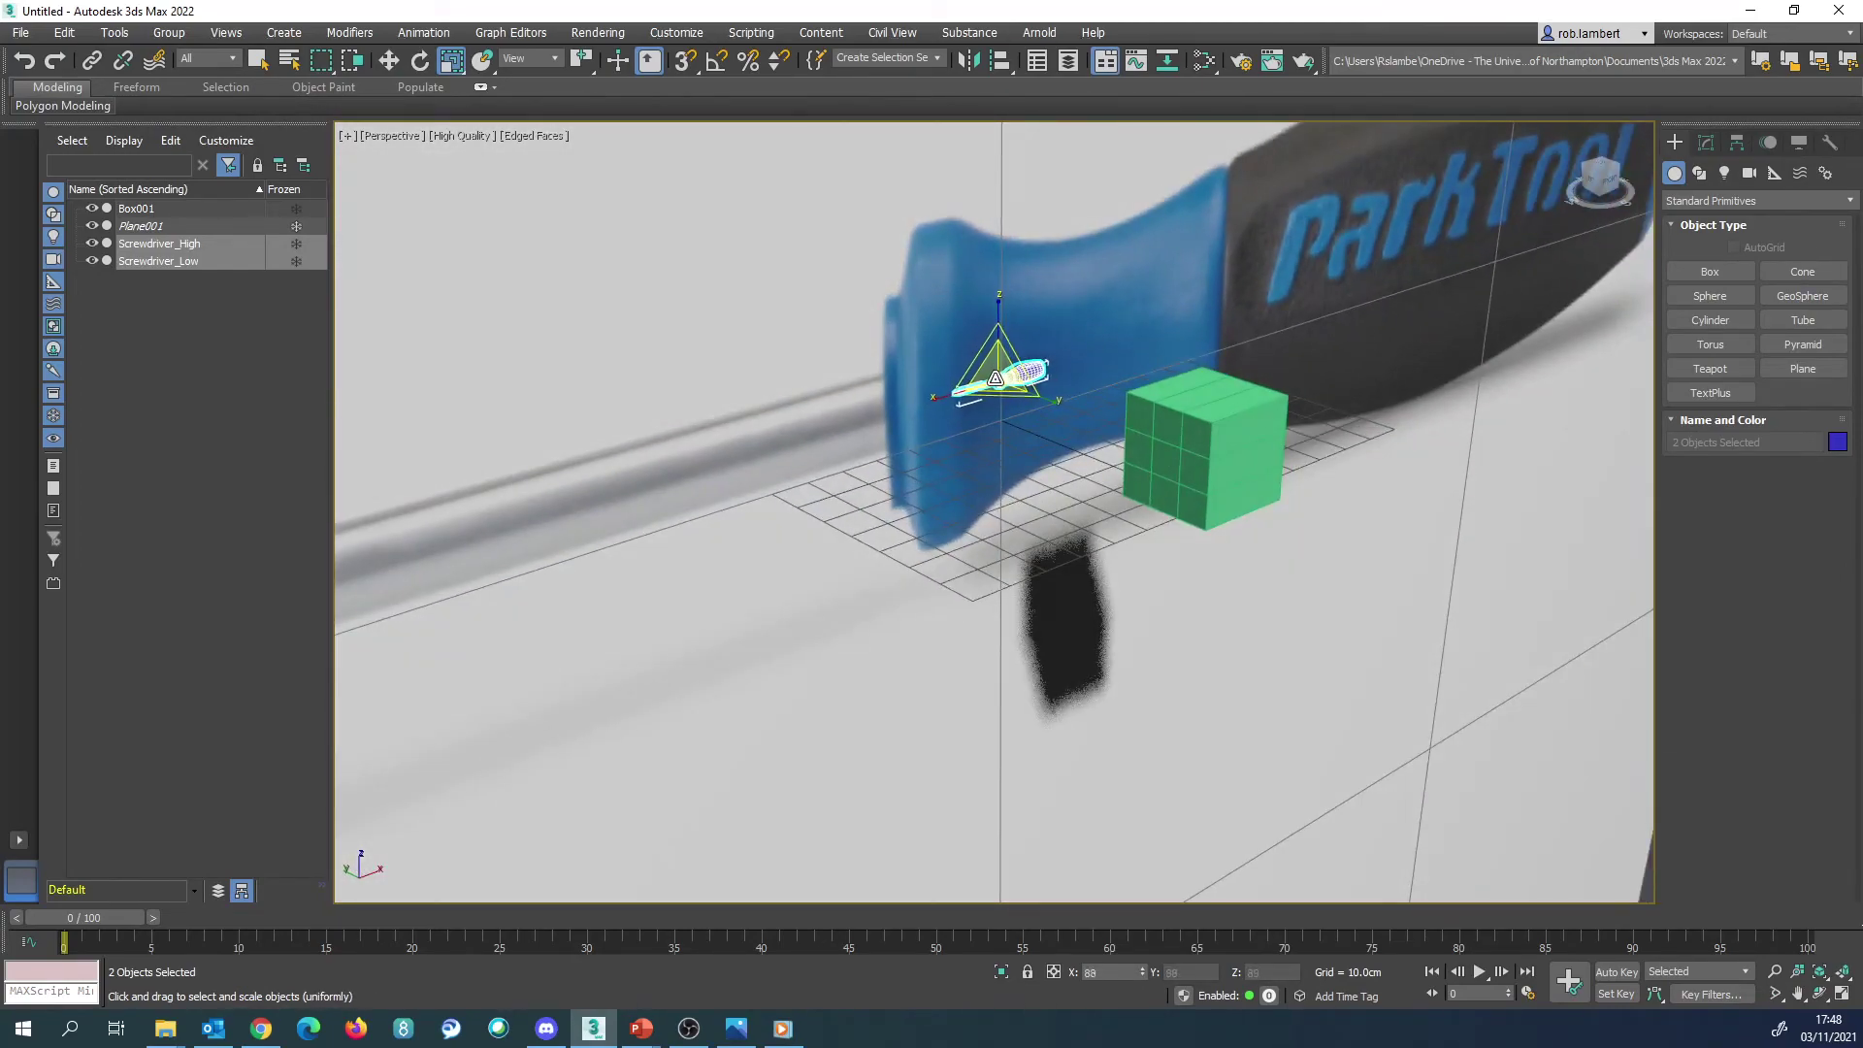
key(f)
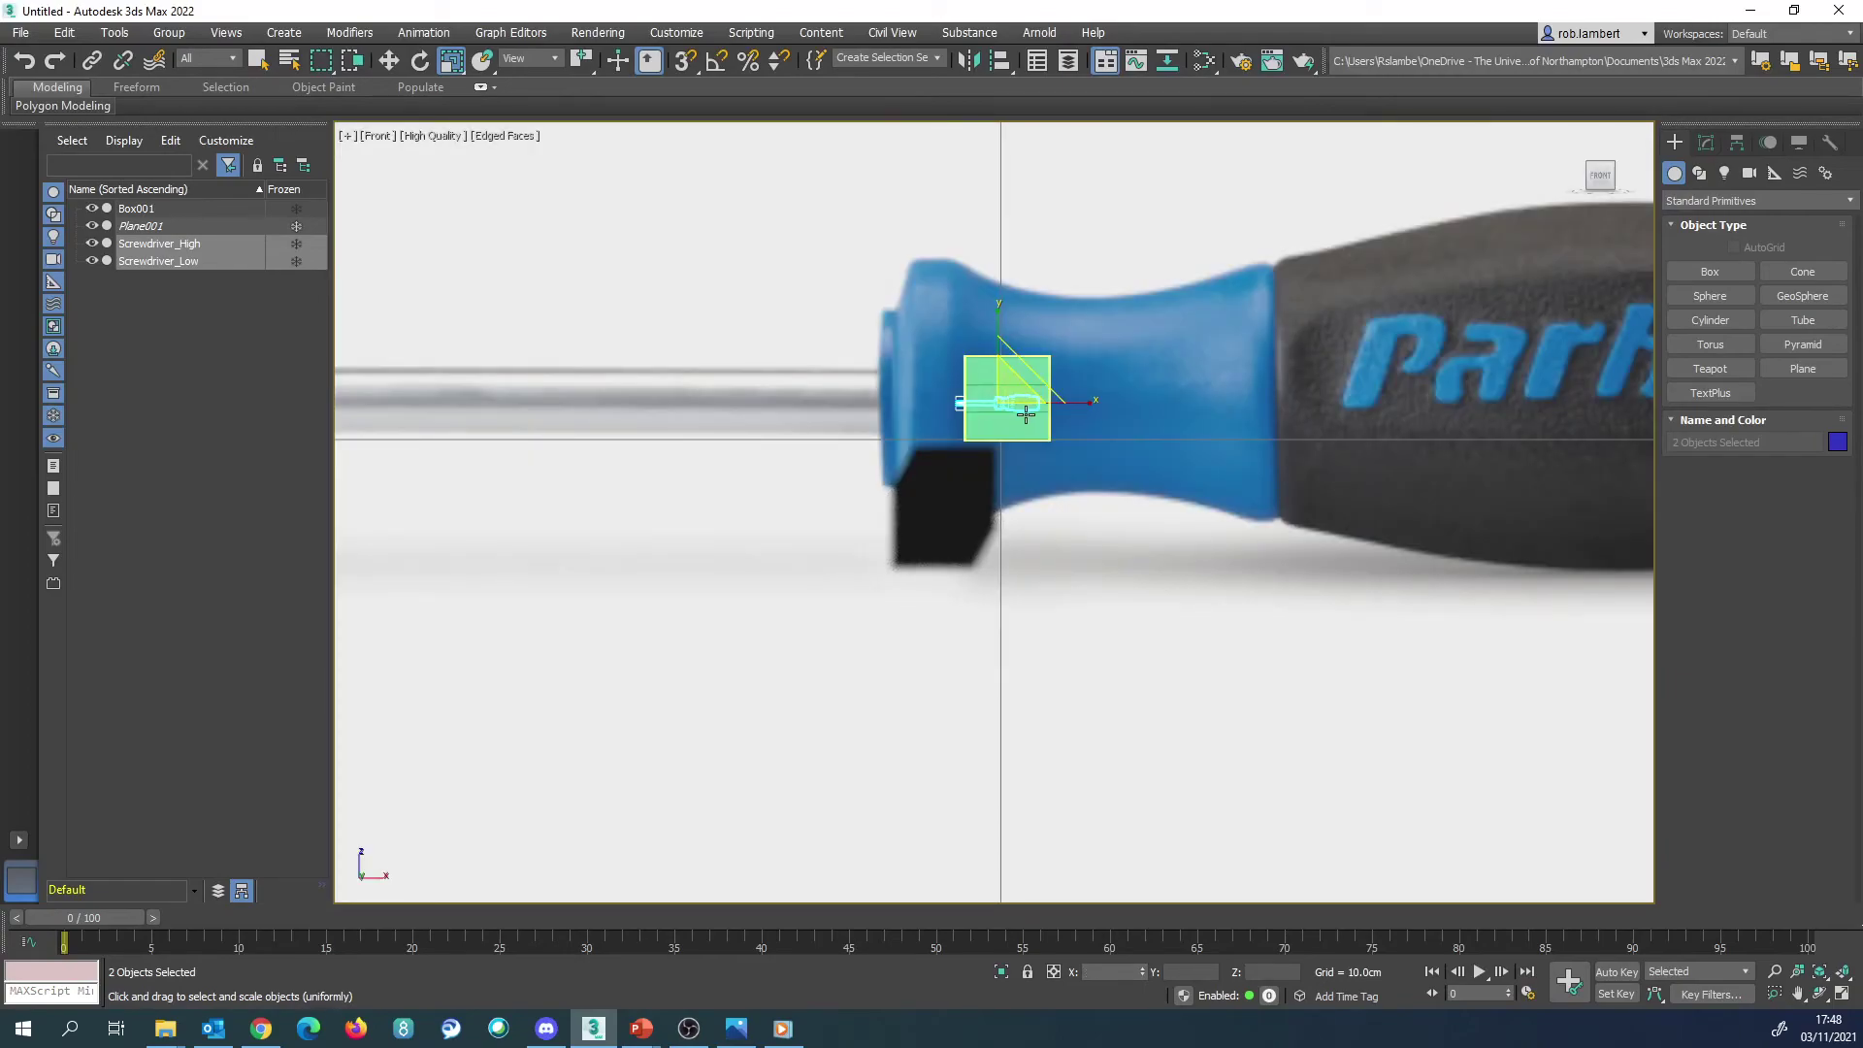
Step: Move both screwdrivers along X so they line up with the box's width, and deselect them in perspective
key(w)
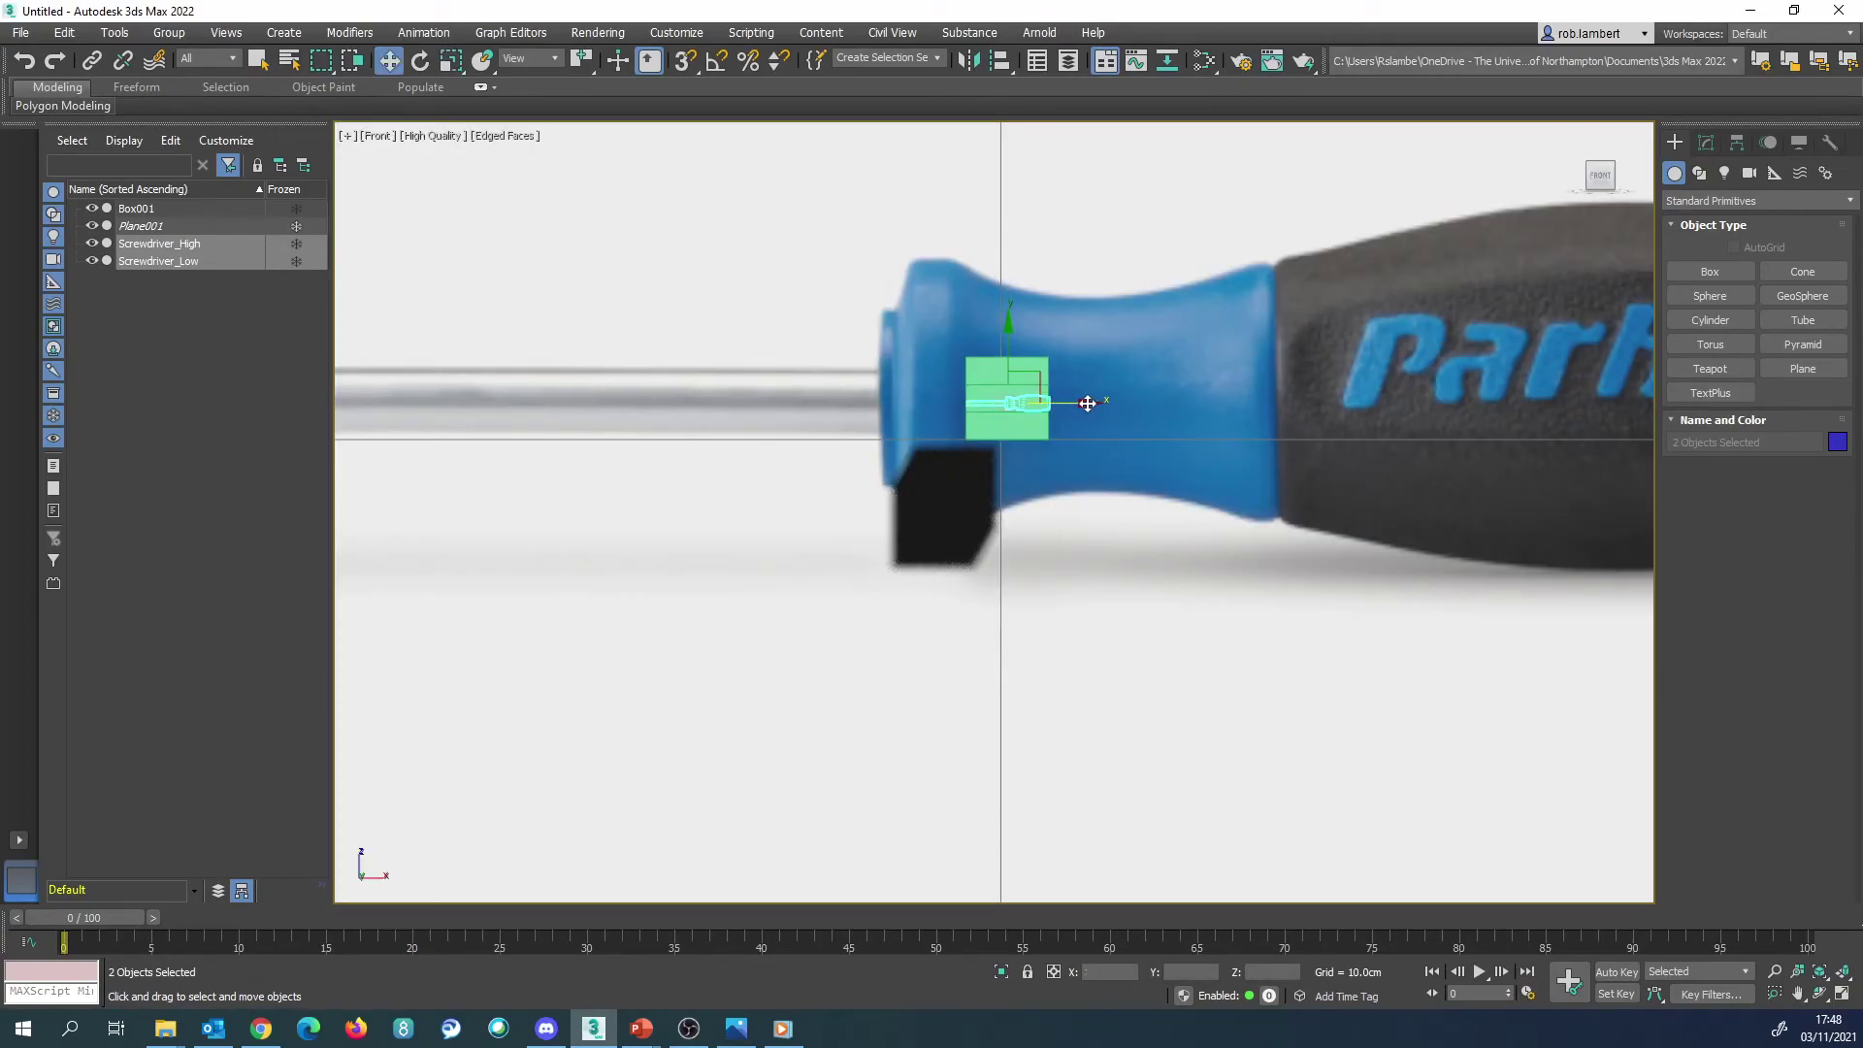
key(p)
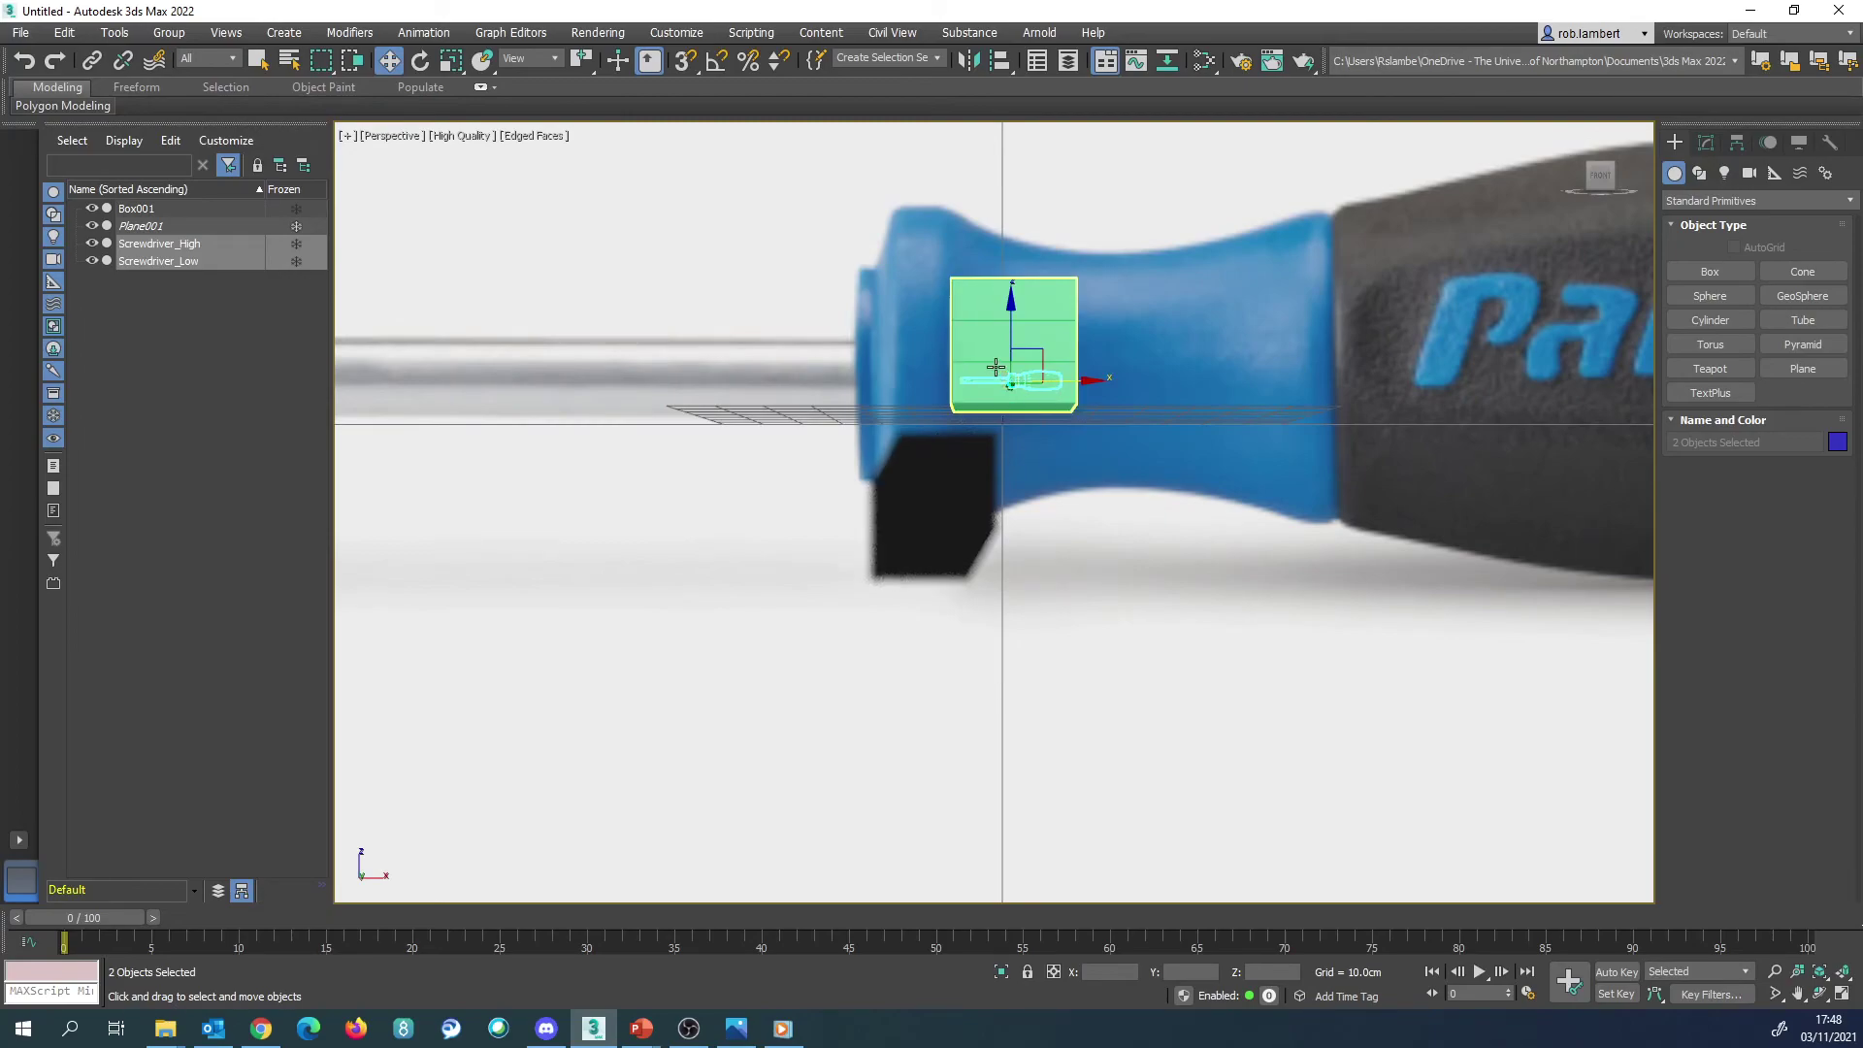
alt+middle_drag(1000, 359, 1071, 442)
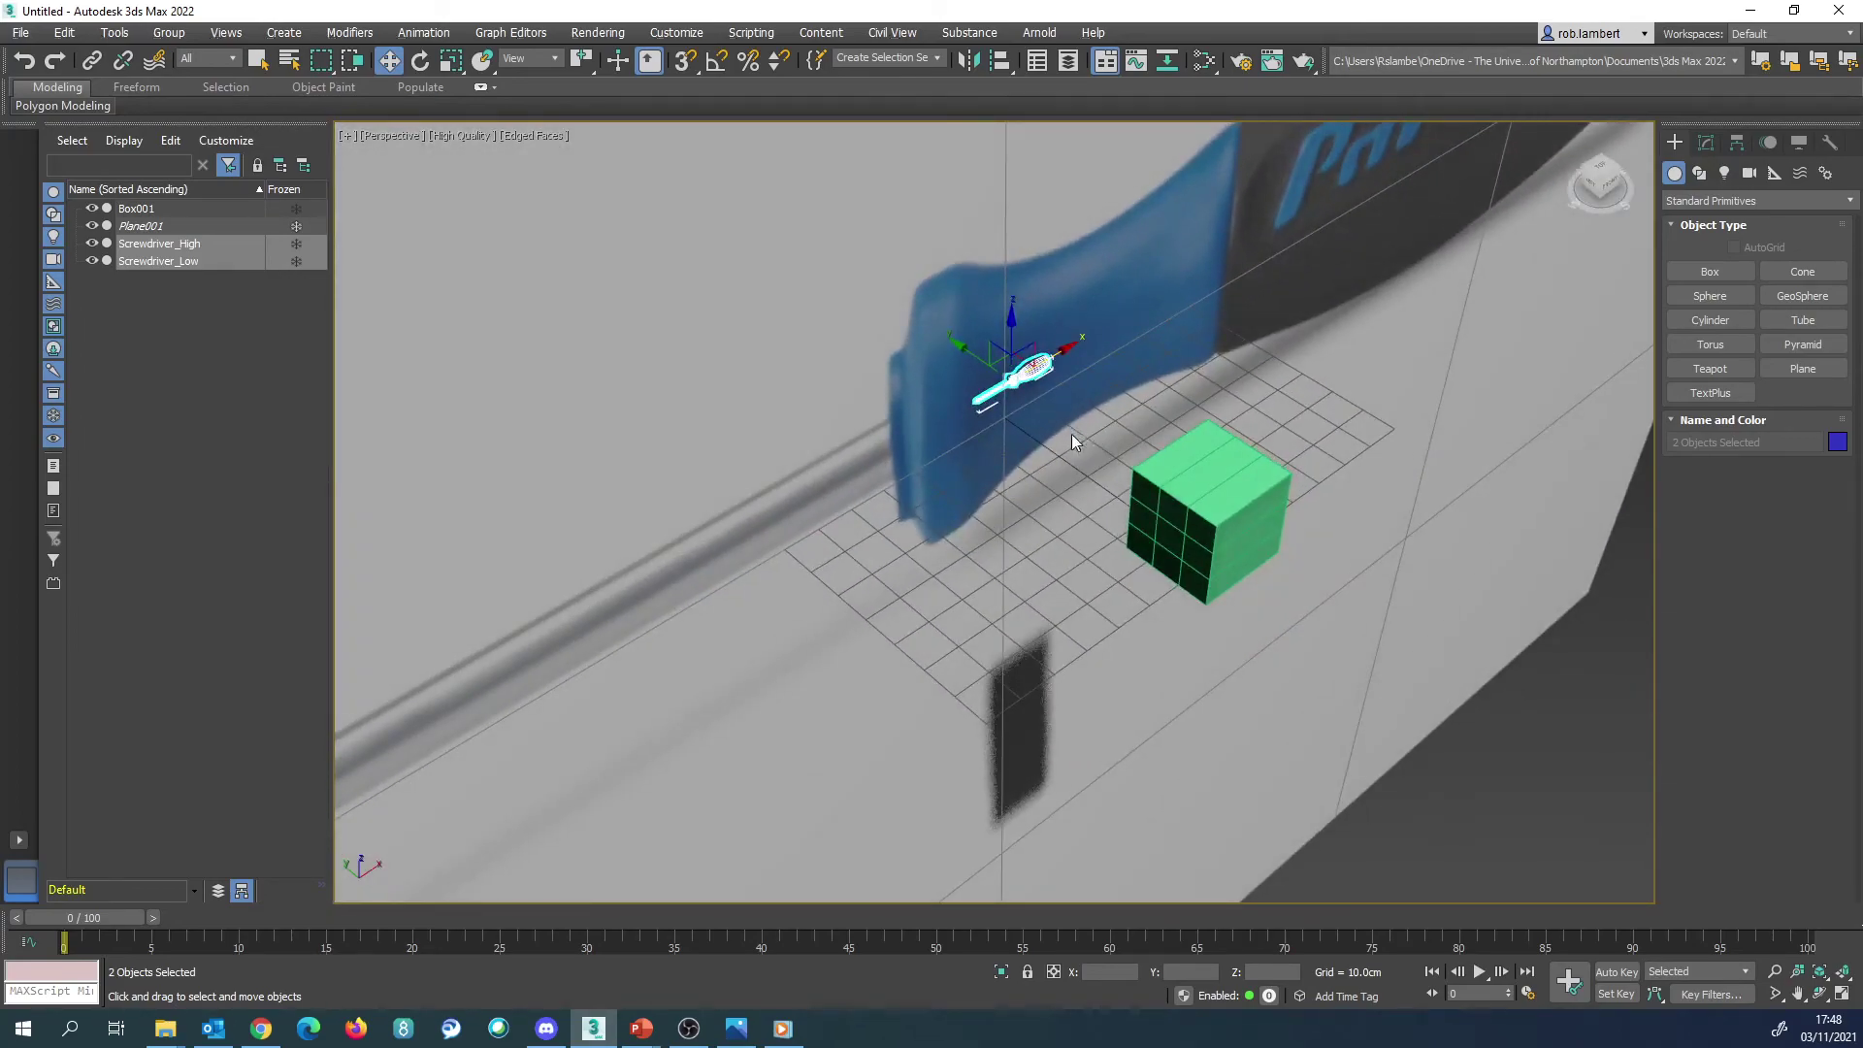
click(1040, 510)
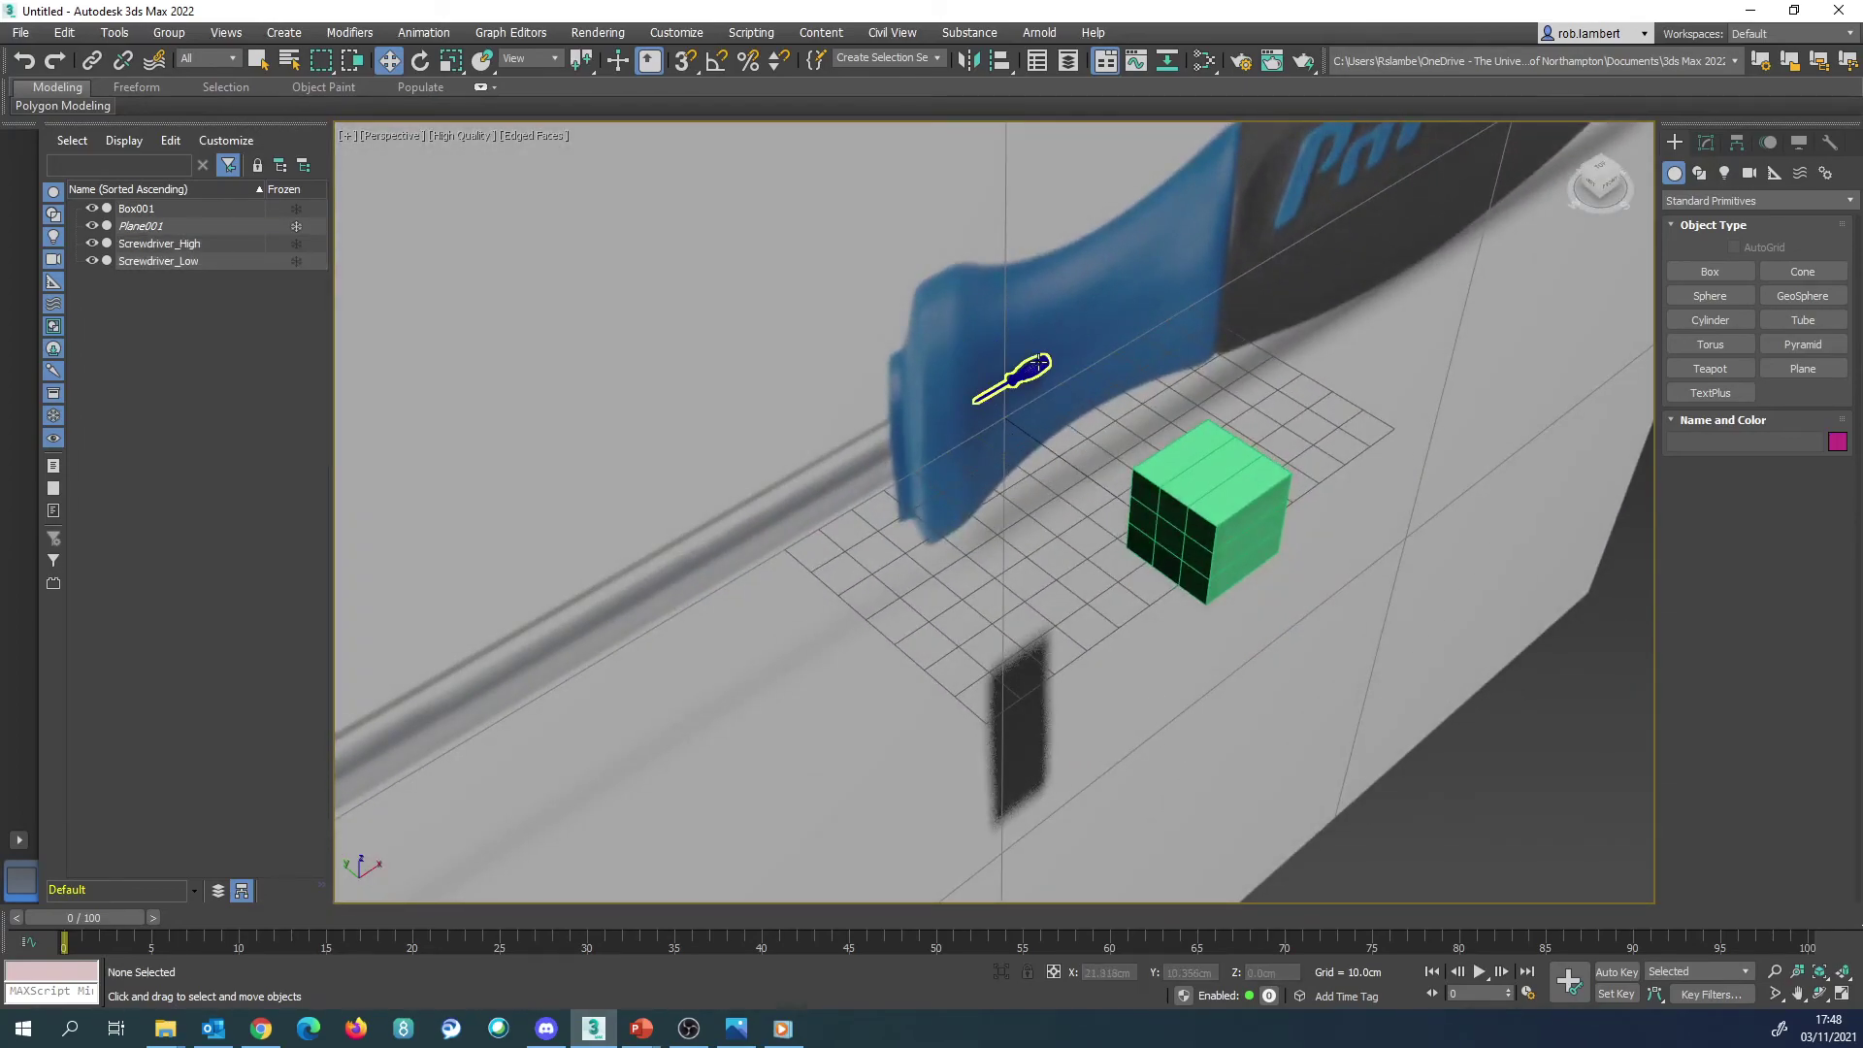
Step: Unfreeze all objects and select the reference image plane, Plane001
right_click(946, 297)
click(984, 166)
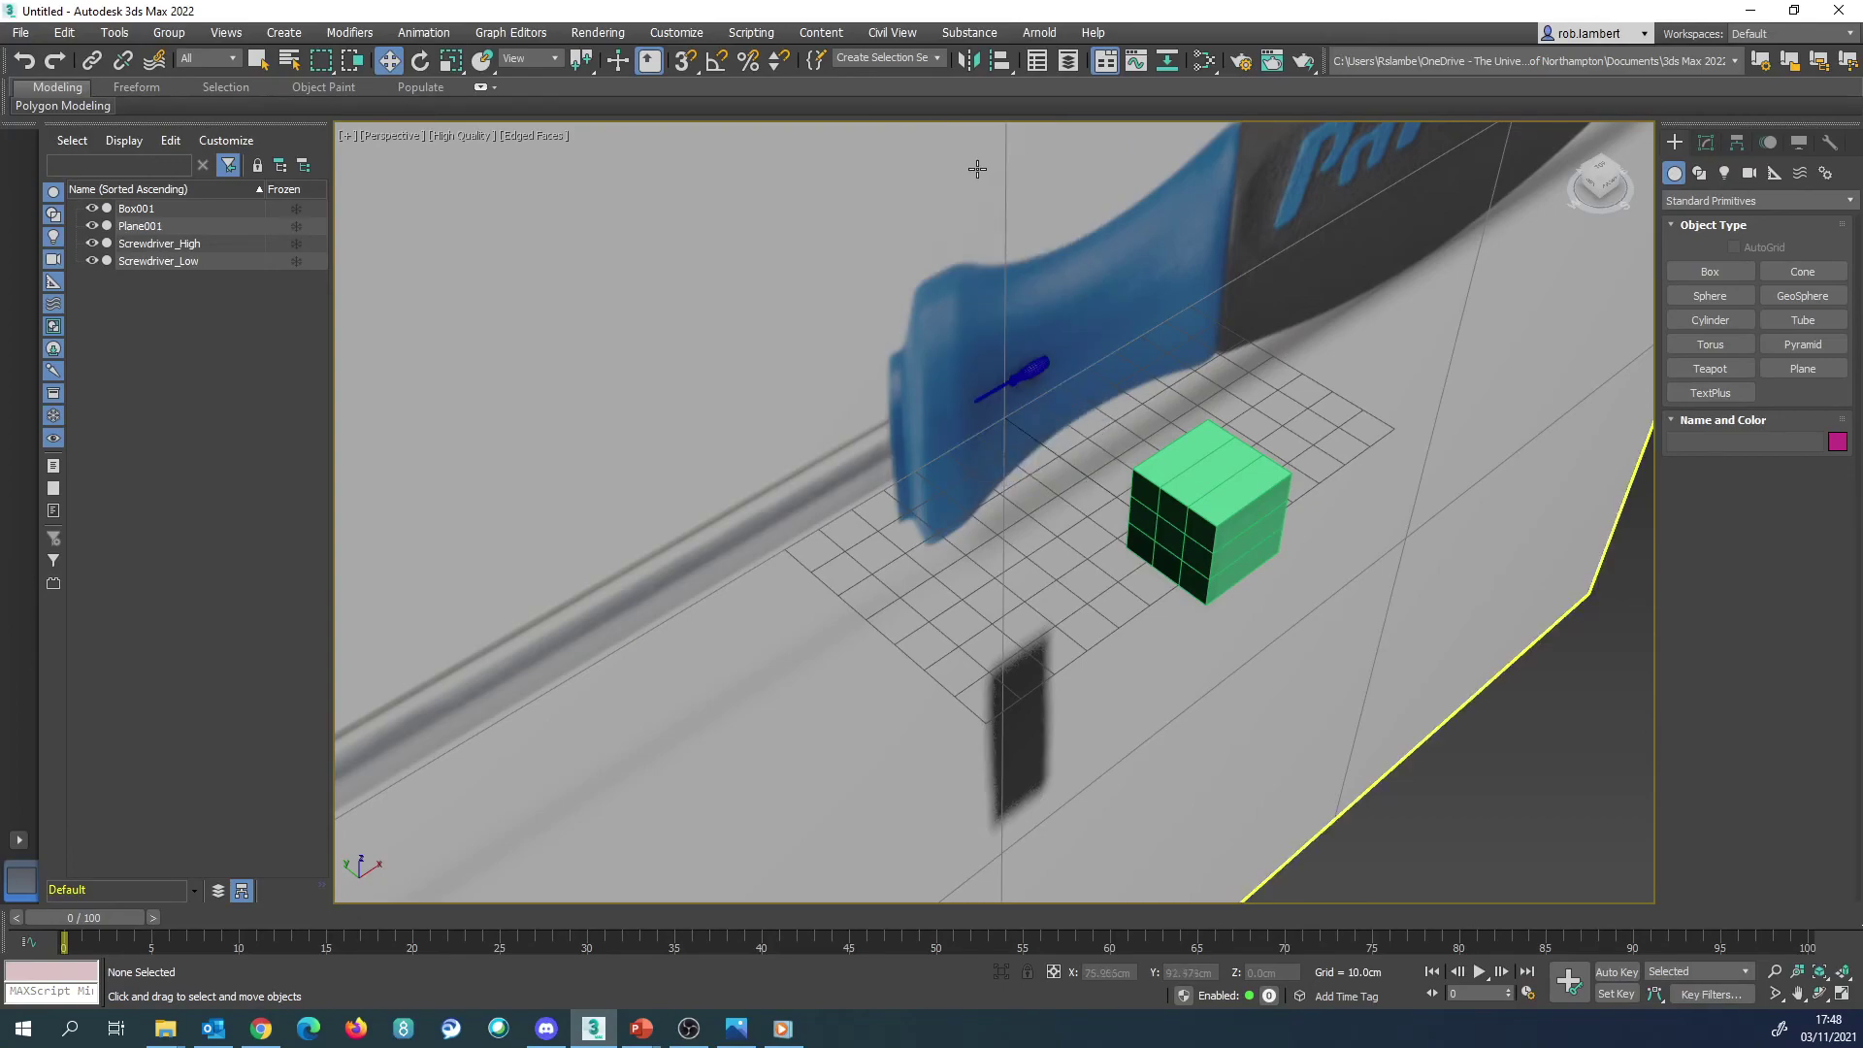
click(917, 266)
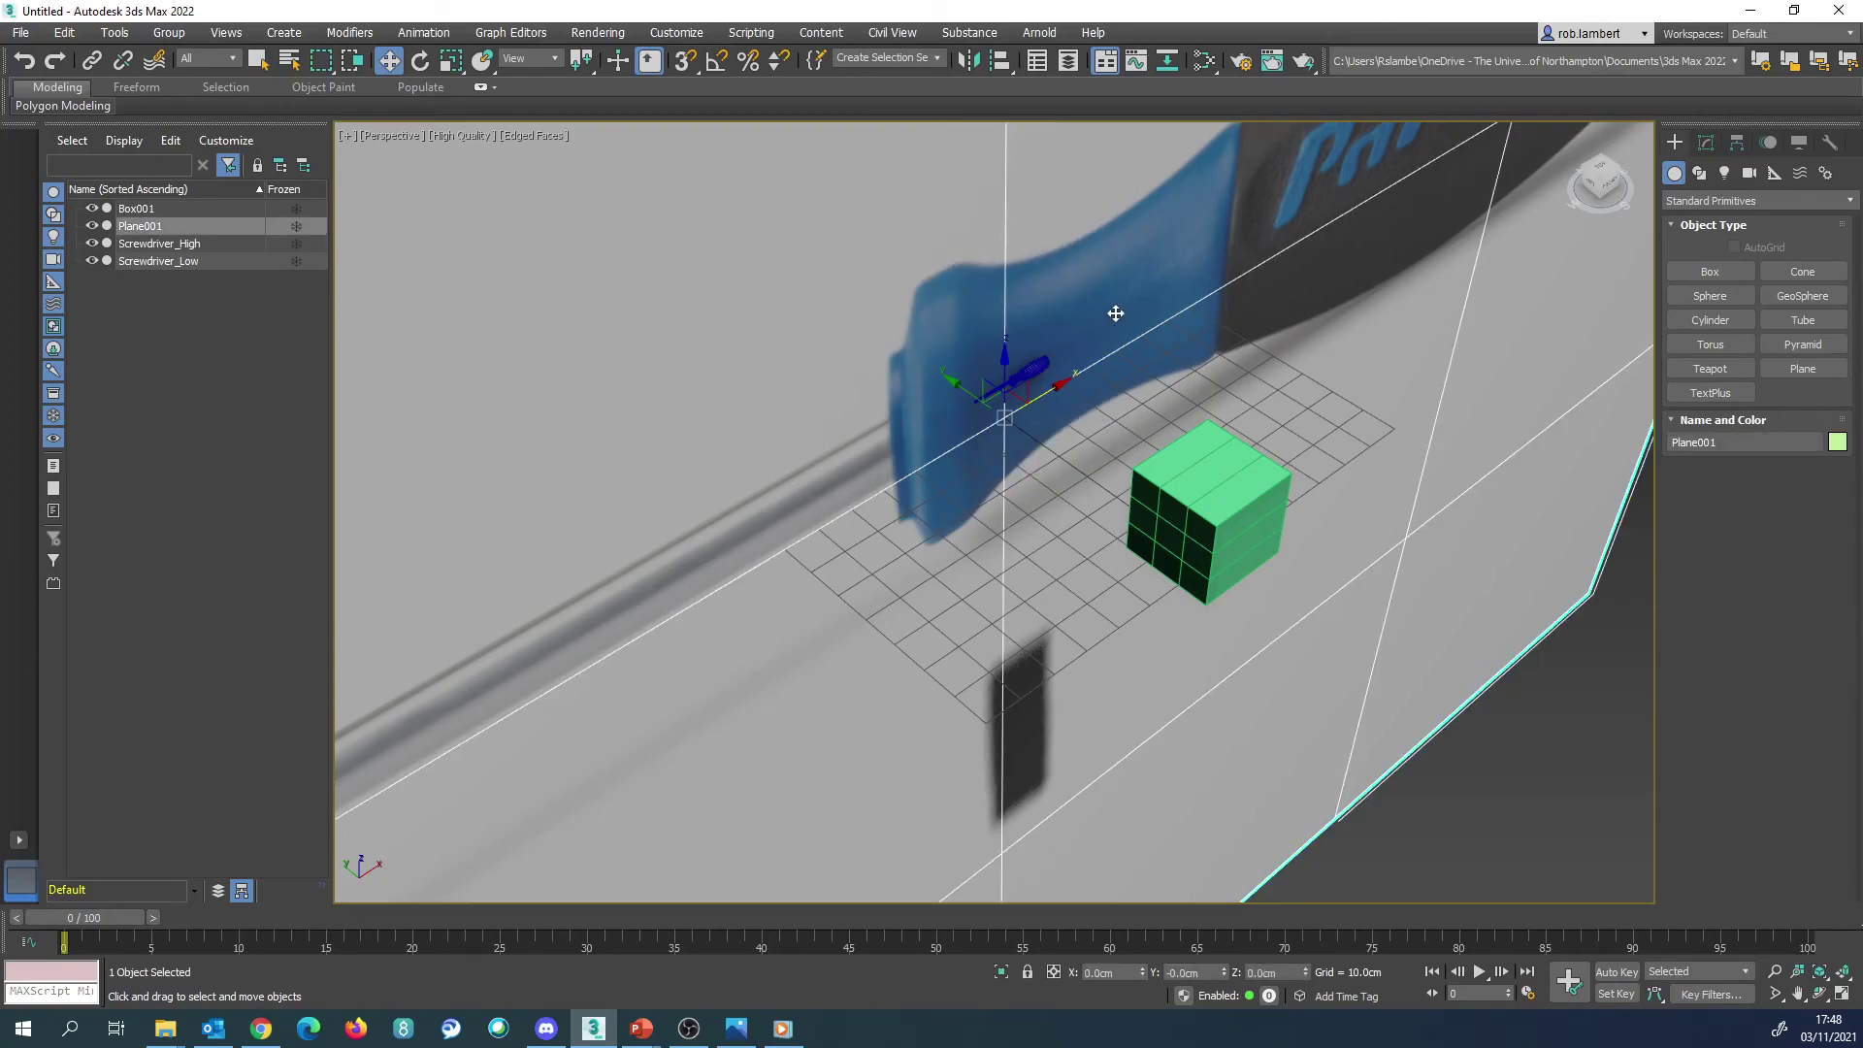
Step: Delete the reference image plane, Plane001, and the green measuring box, Box001
scroll(1116, 314, down, 4)
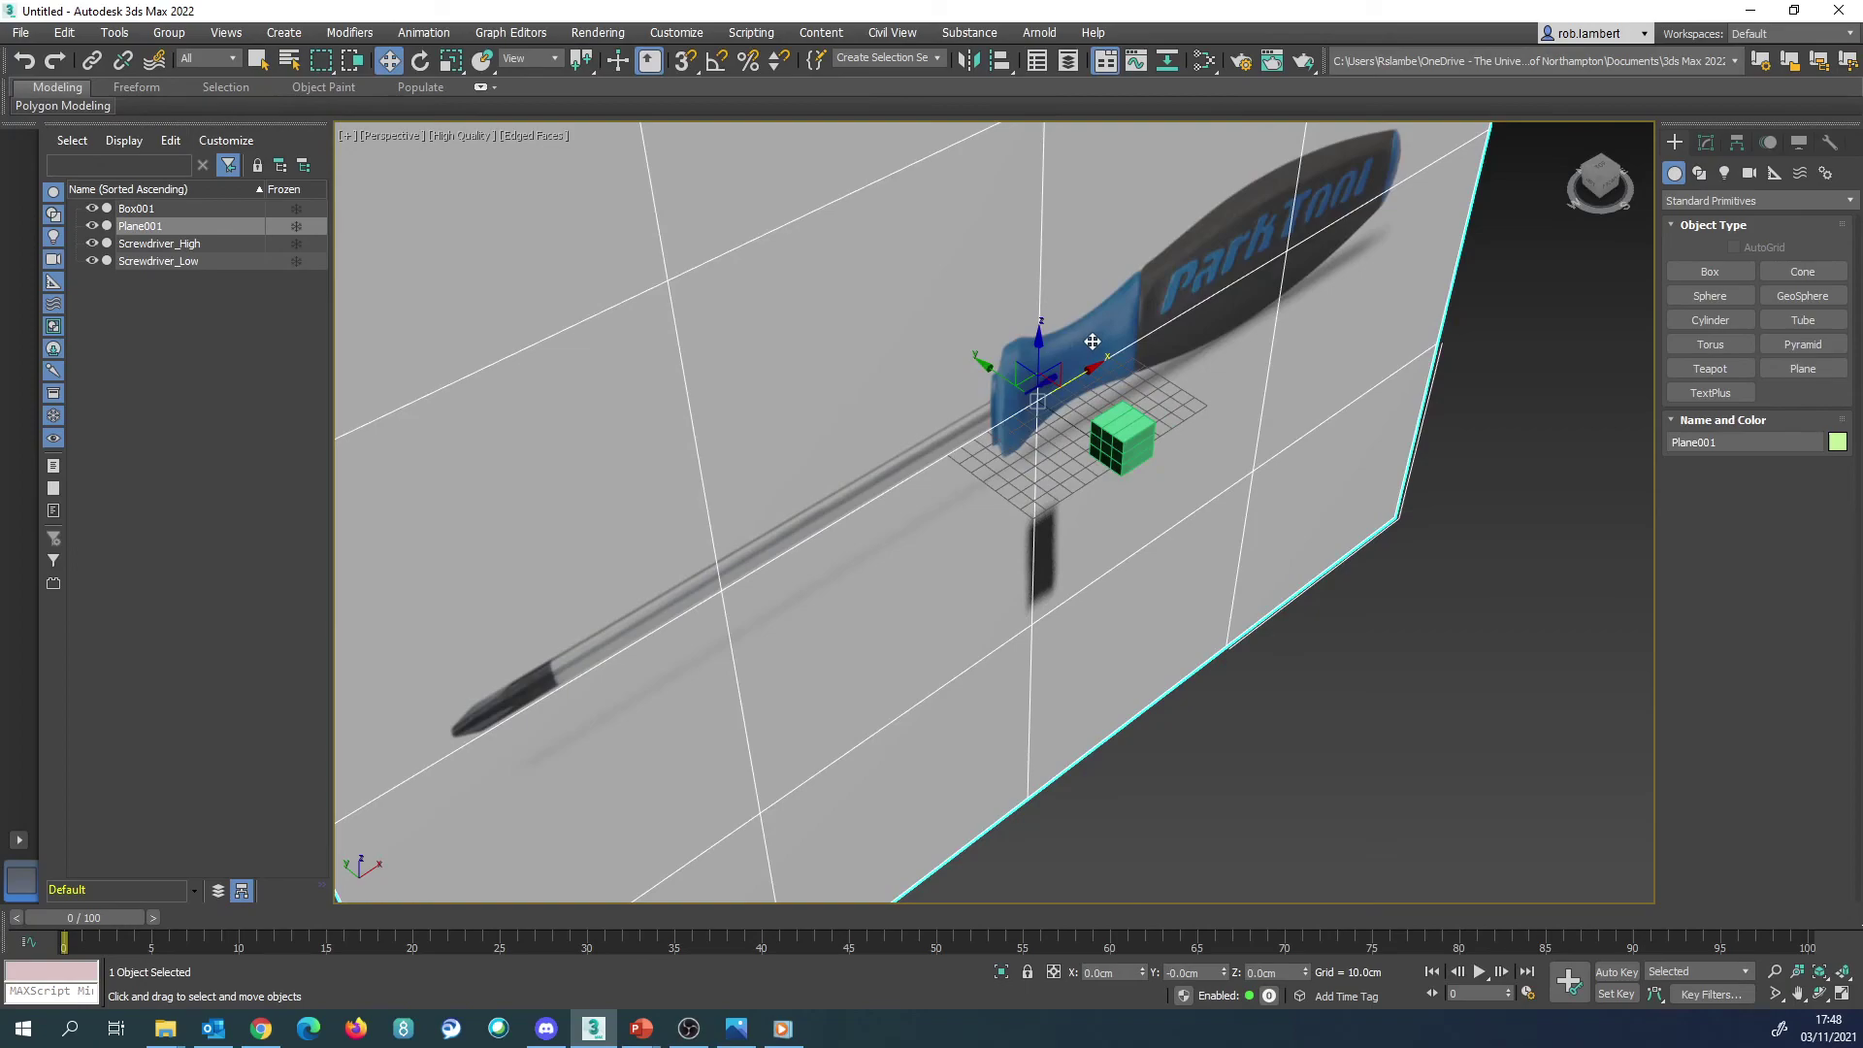
key(Delete)
click(1121, 453)
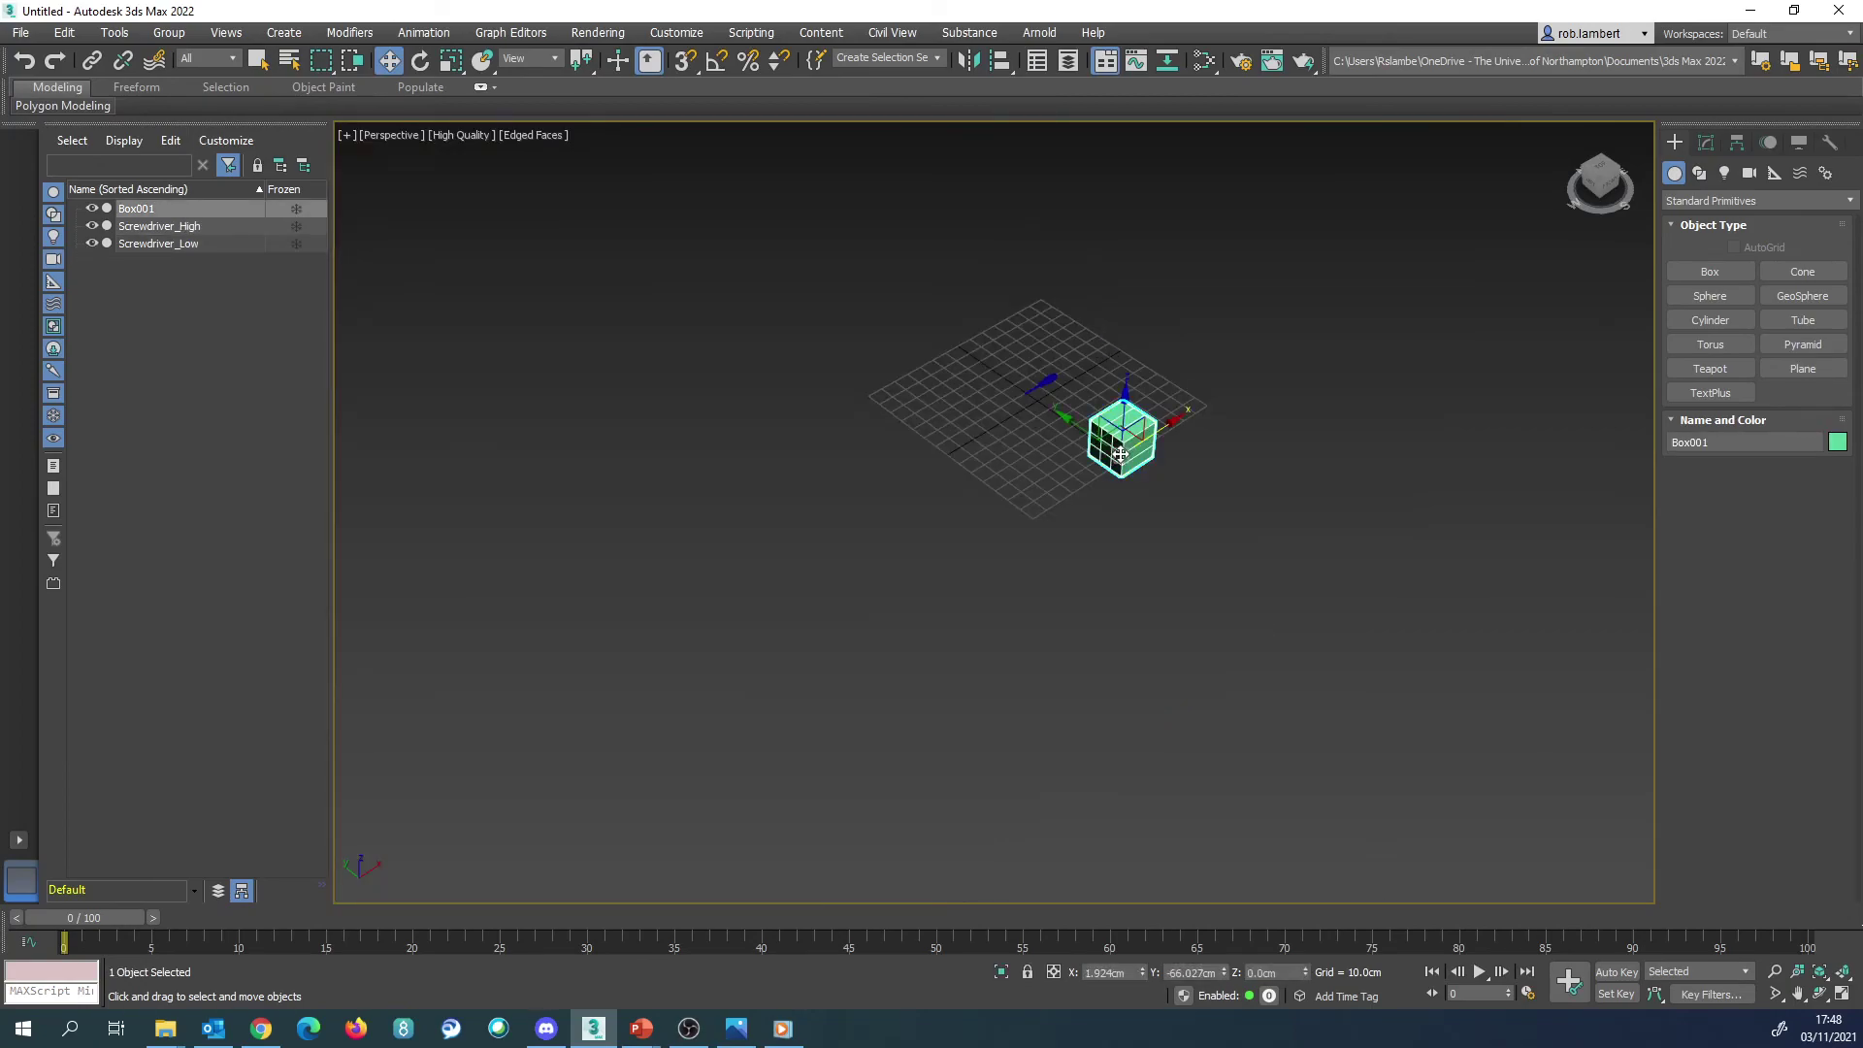
key(Delete)
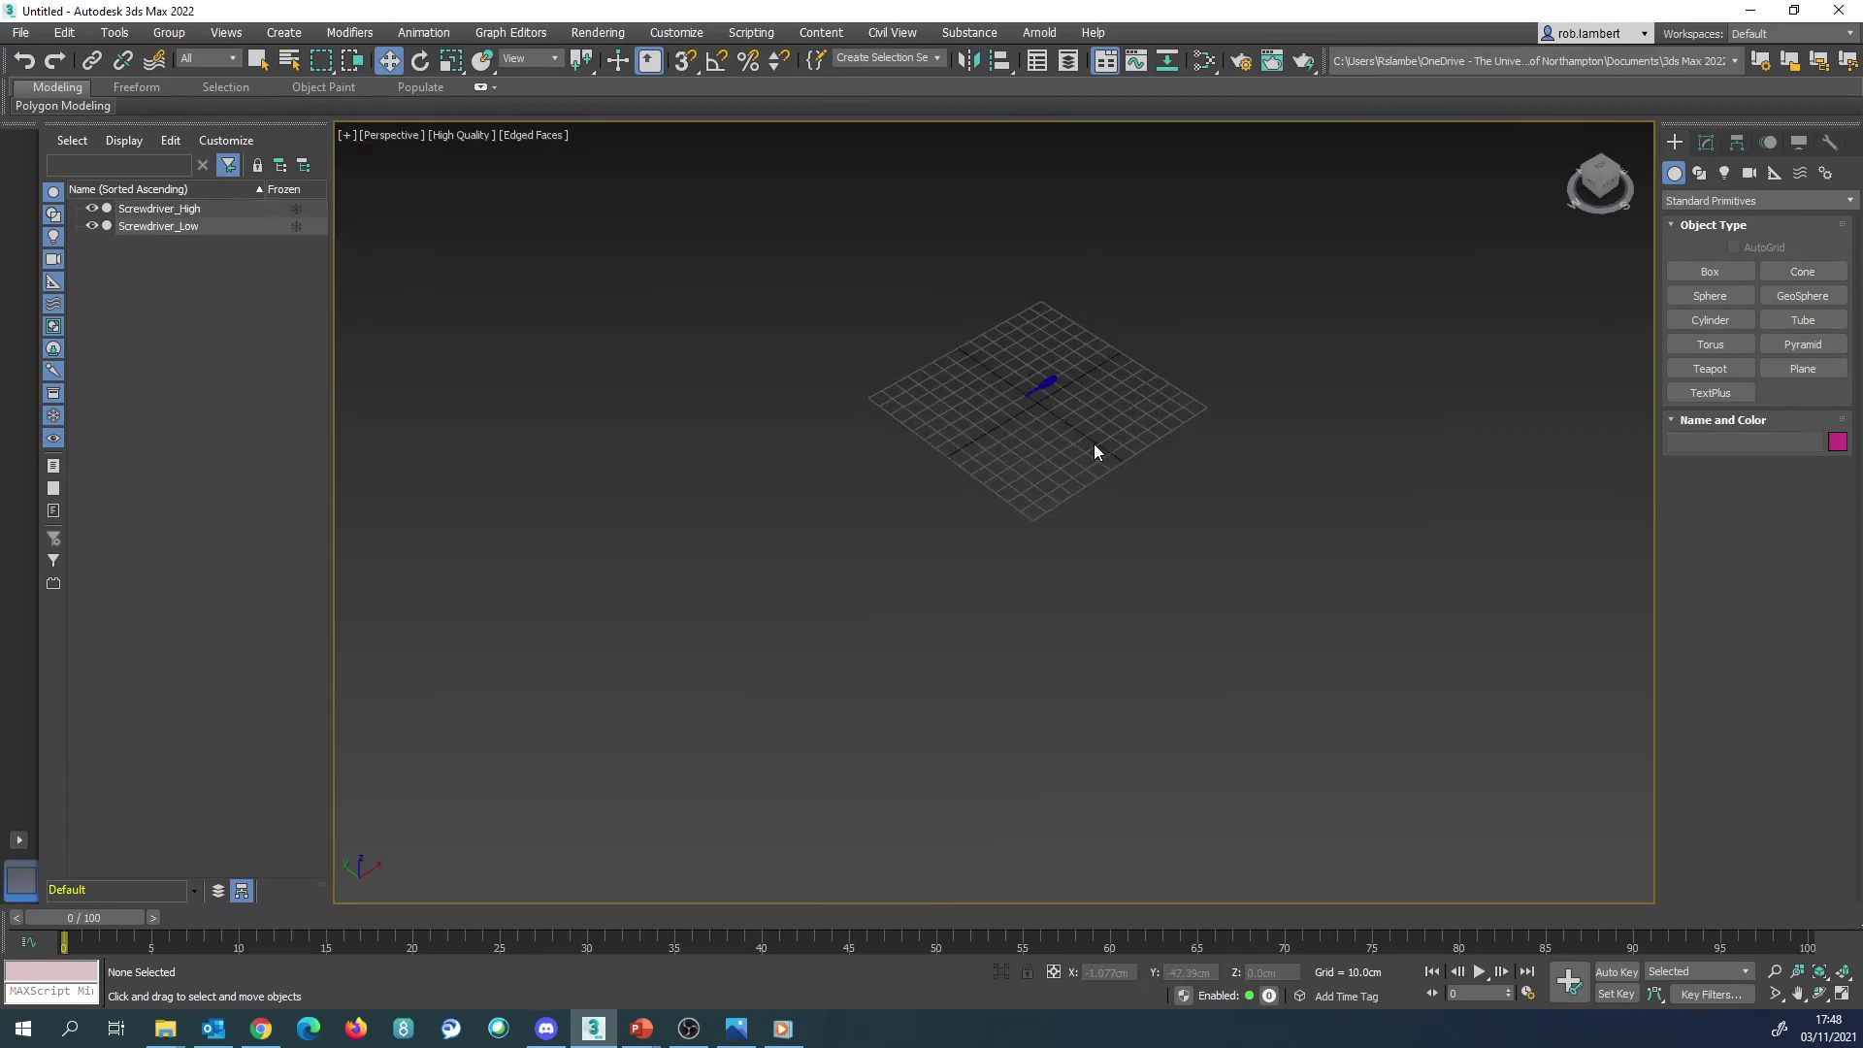
Step: Frame Screwdriver_Low and reset its X and Z positions to 0 cm
scroll(1048, 407, up, 4)
click(993, 297)
key(z)
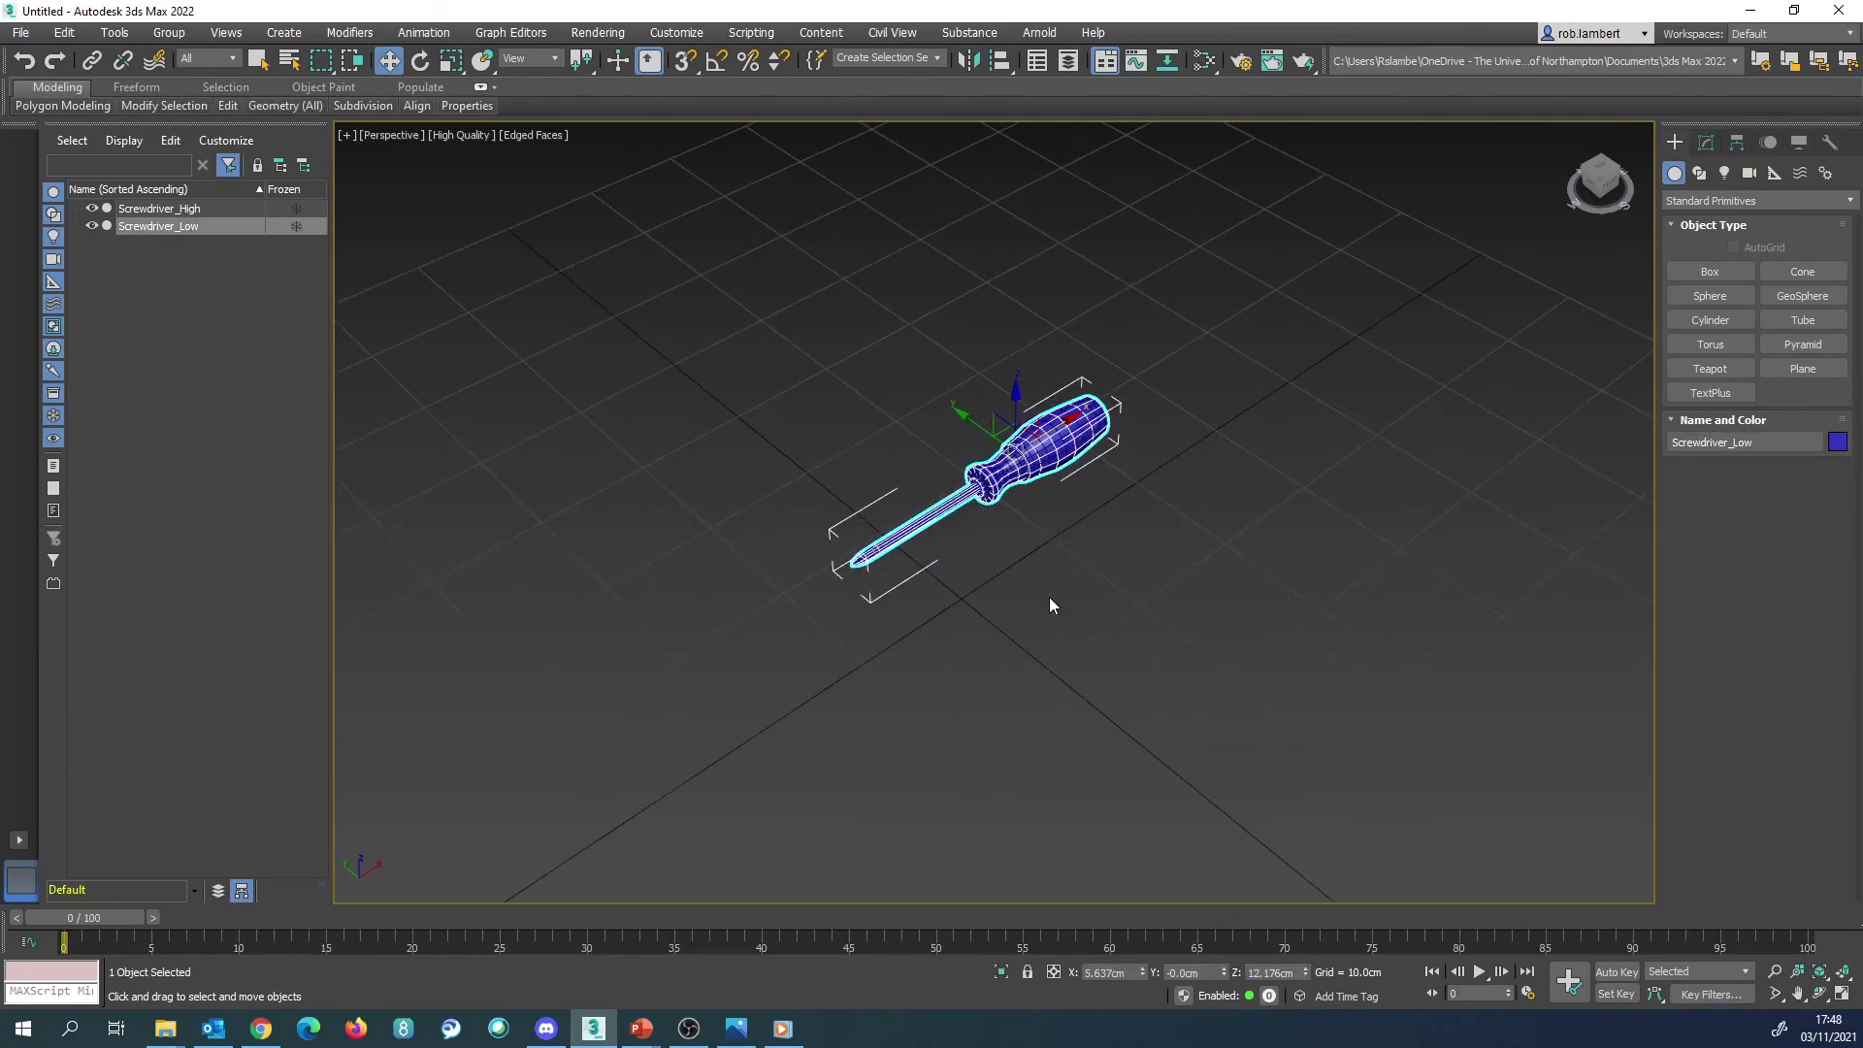
right_click(1141, 972)
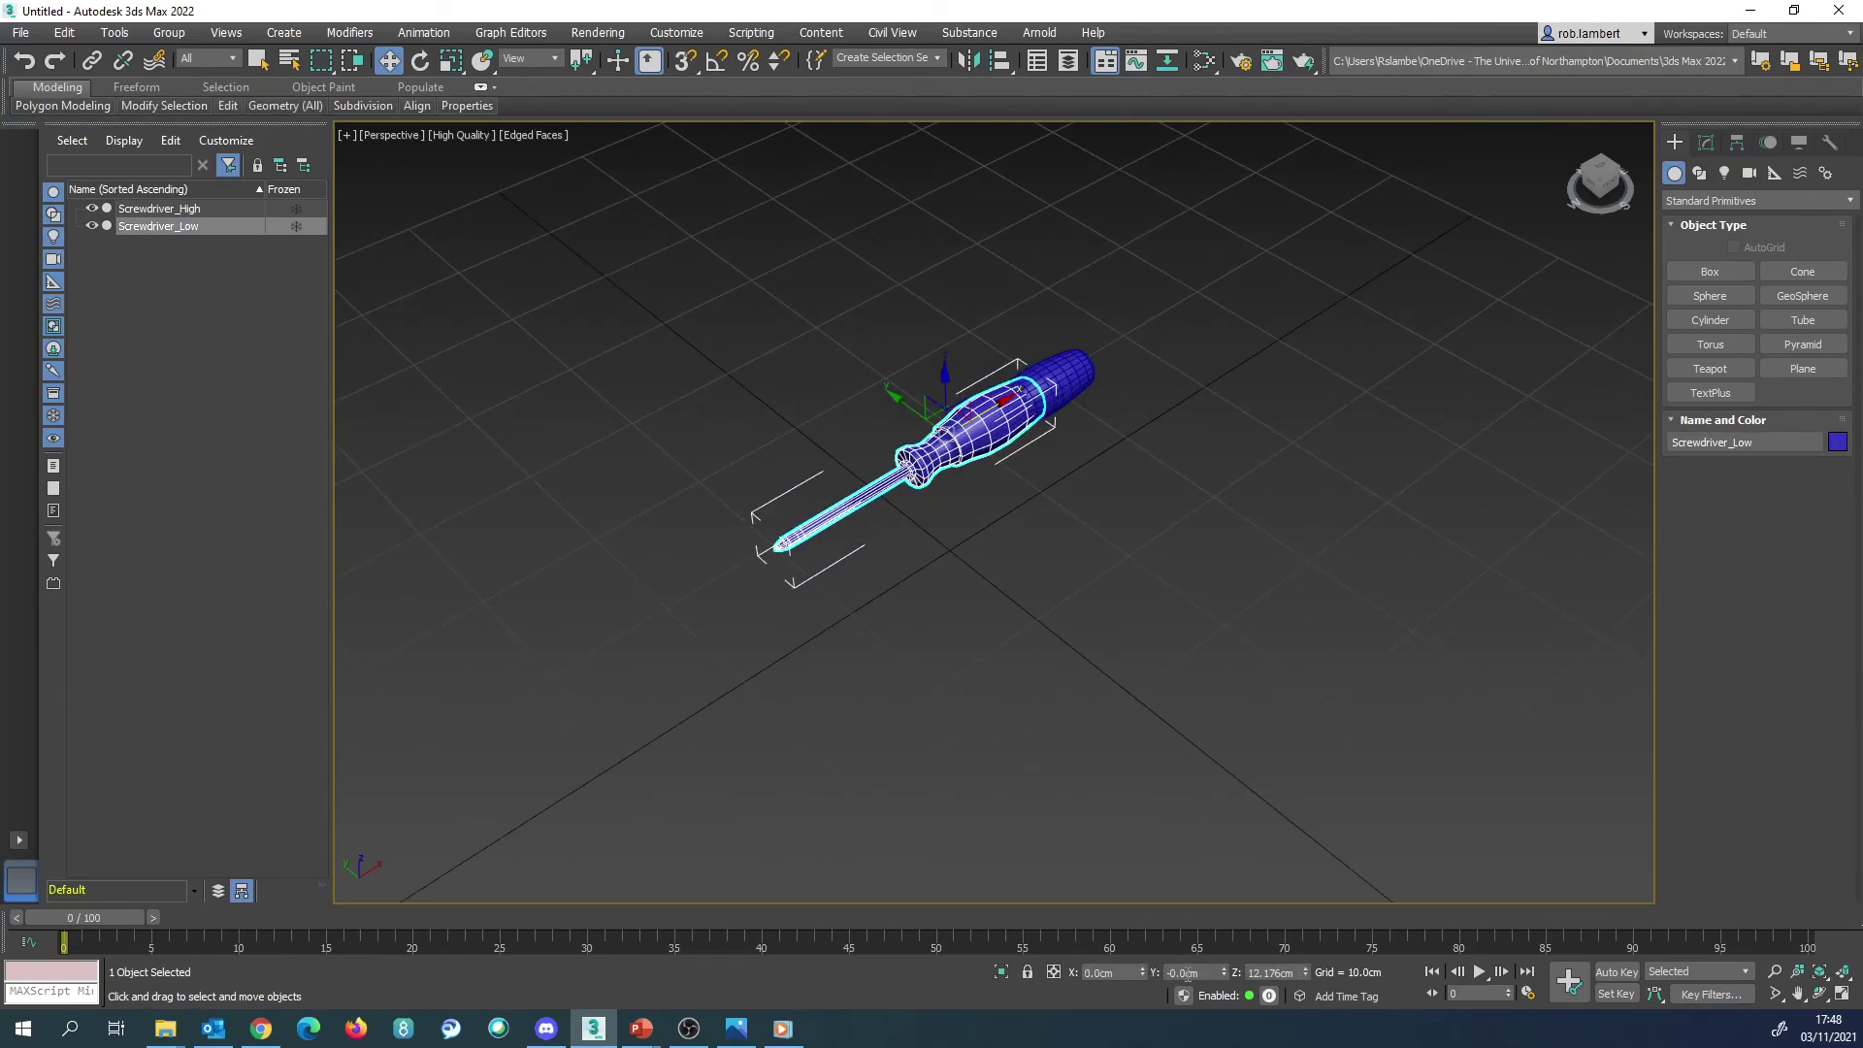
right_click(1308, 972)
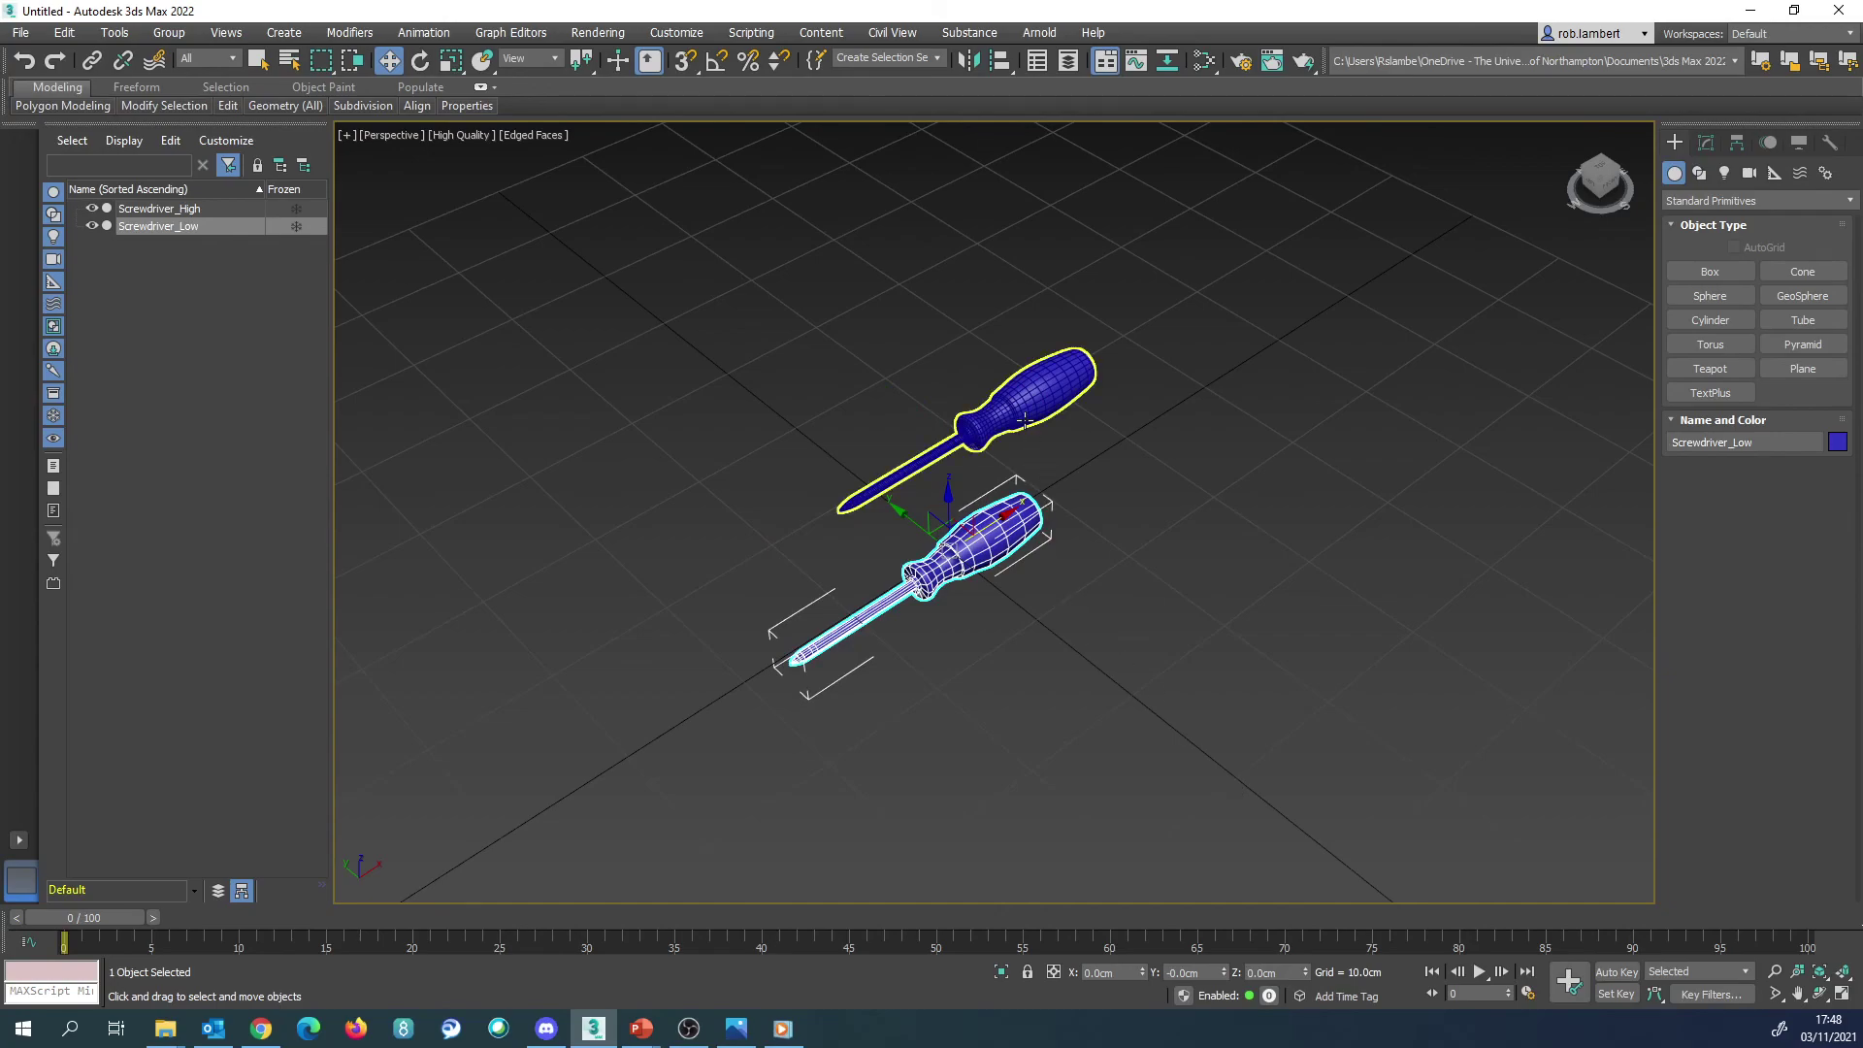
Step: Reset the X and Z positions of Screwdriver_High to 0 cm, and deselect it
click(1037, 393)
right_click(1143, 972)
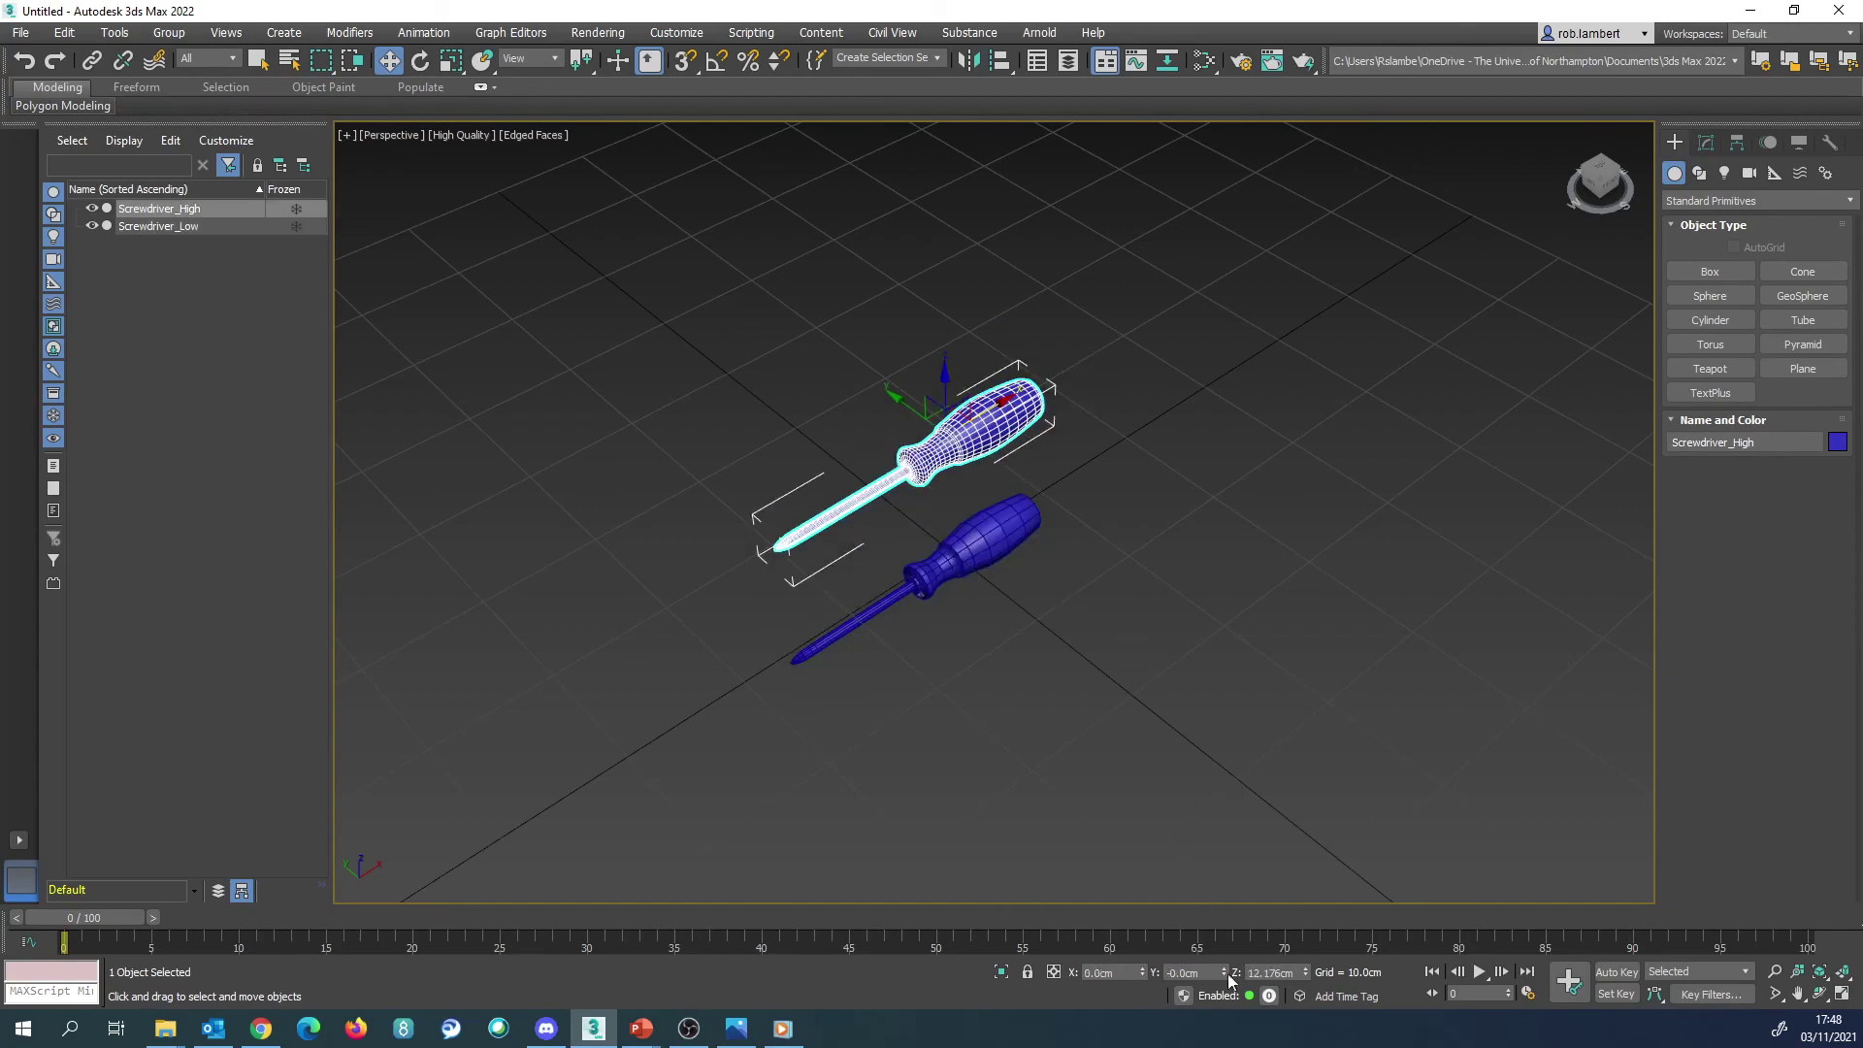
right_click(1304, 974)
middle_drag(1075, 657, 1100, 664)
click(1093, 656)
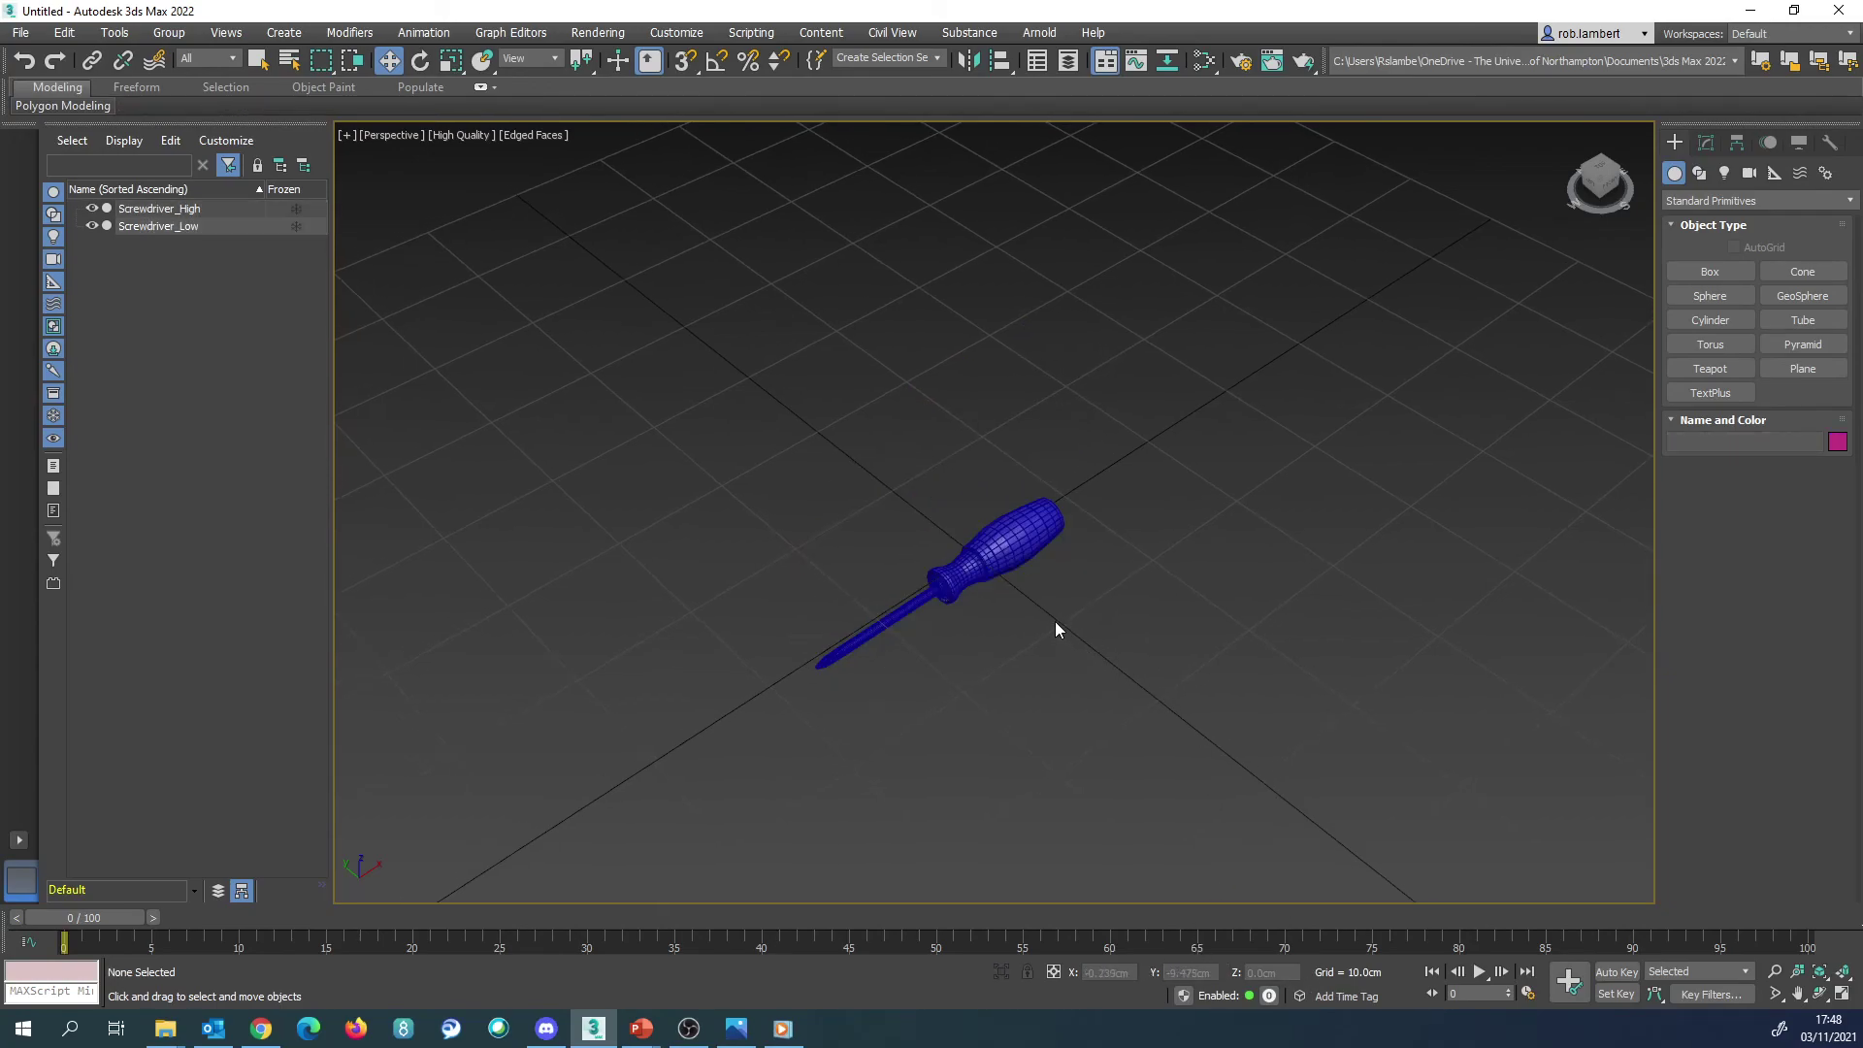
Step: Temporarily hide Screwdriver_High to inspect the Screwdriver_Low mesh, restore its visibility, and clear the selection
scroll(1056, 623, up, 3)
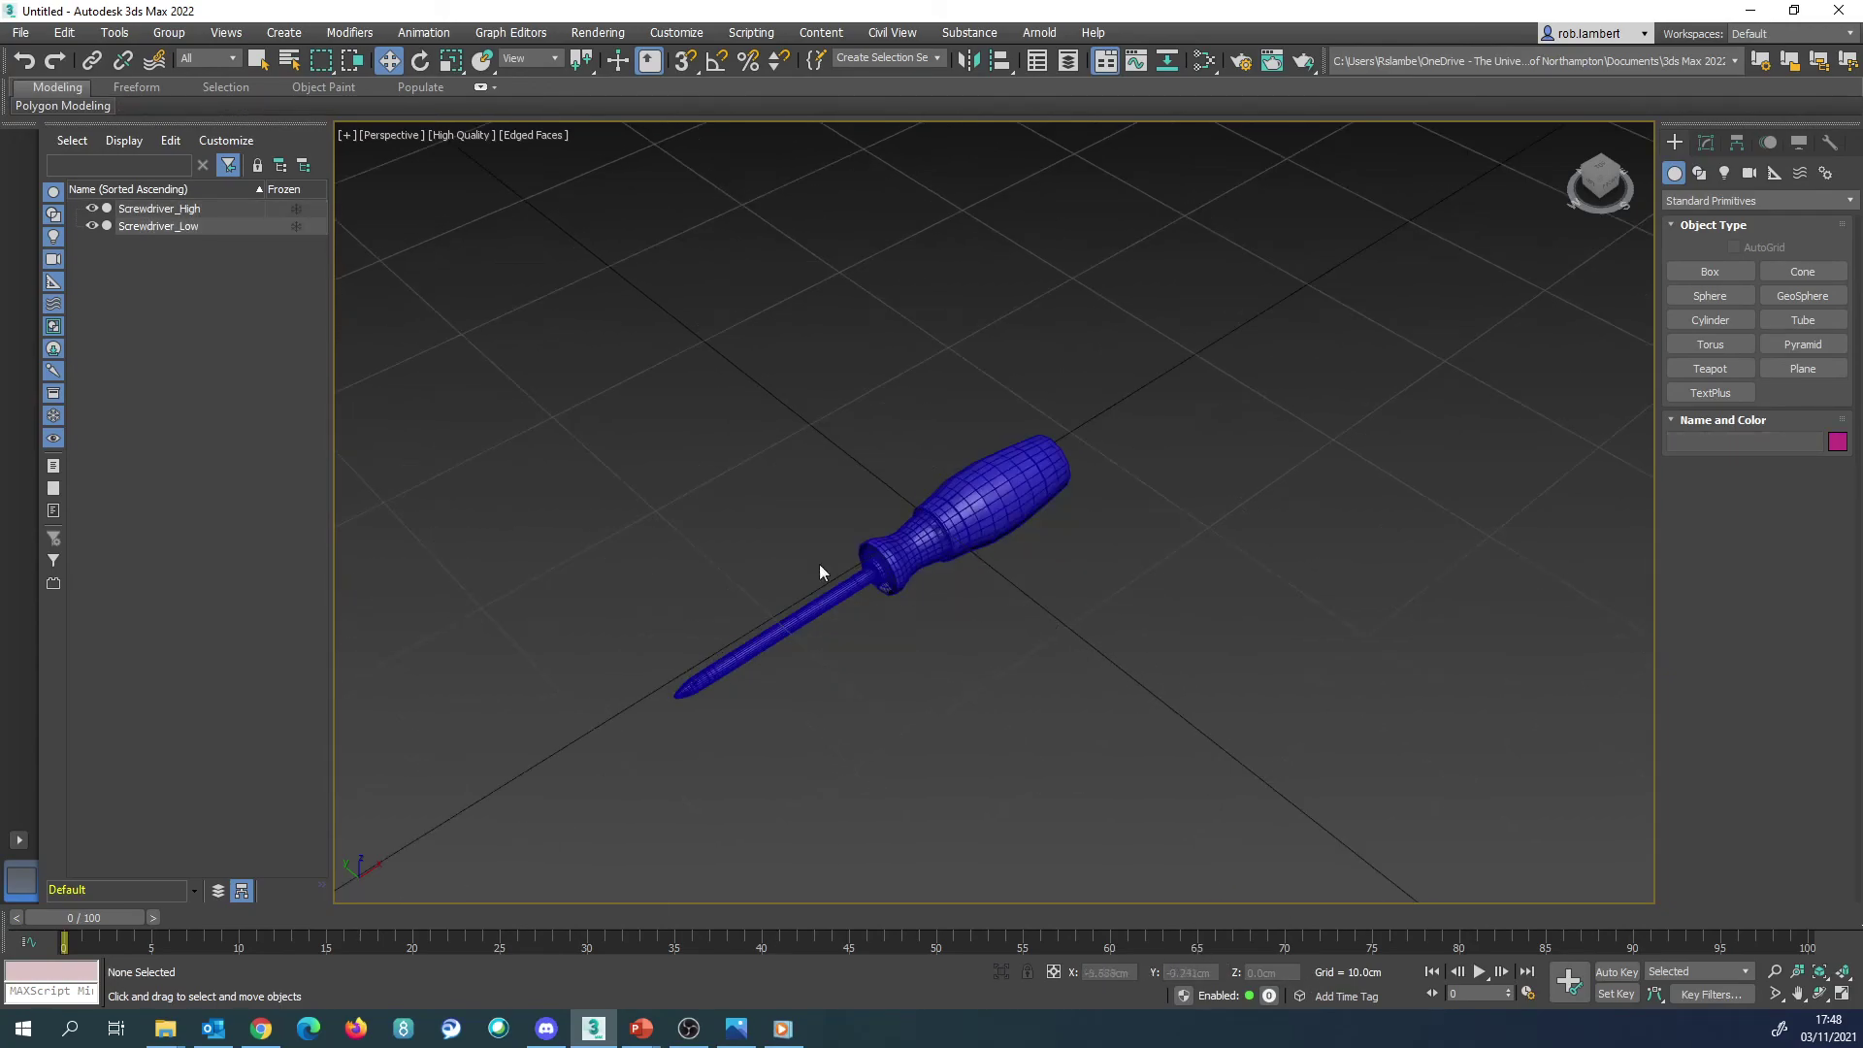
click(93, 210)
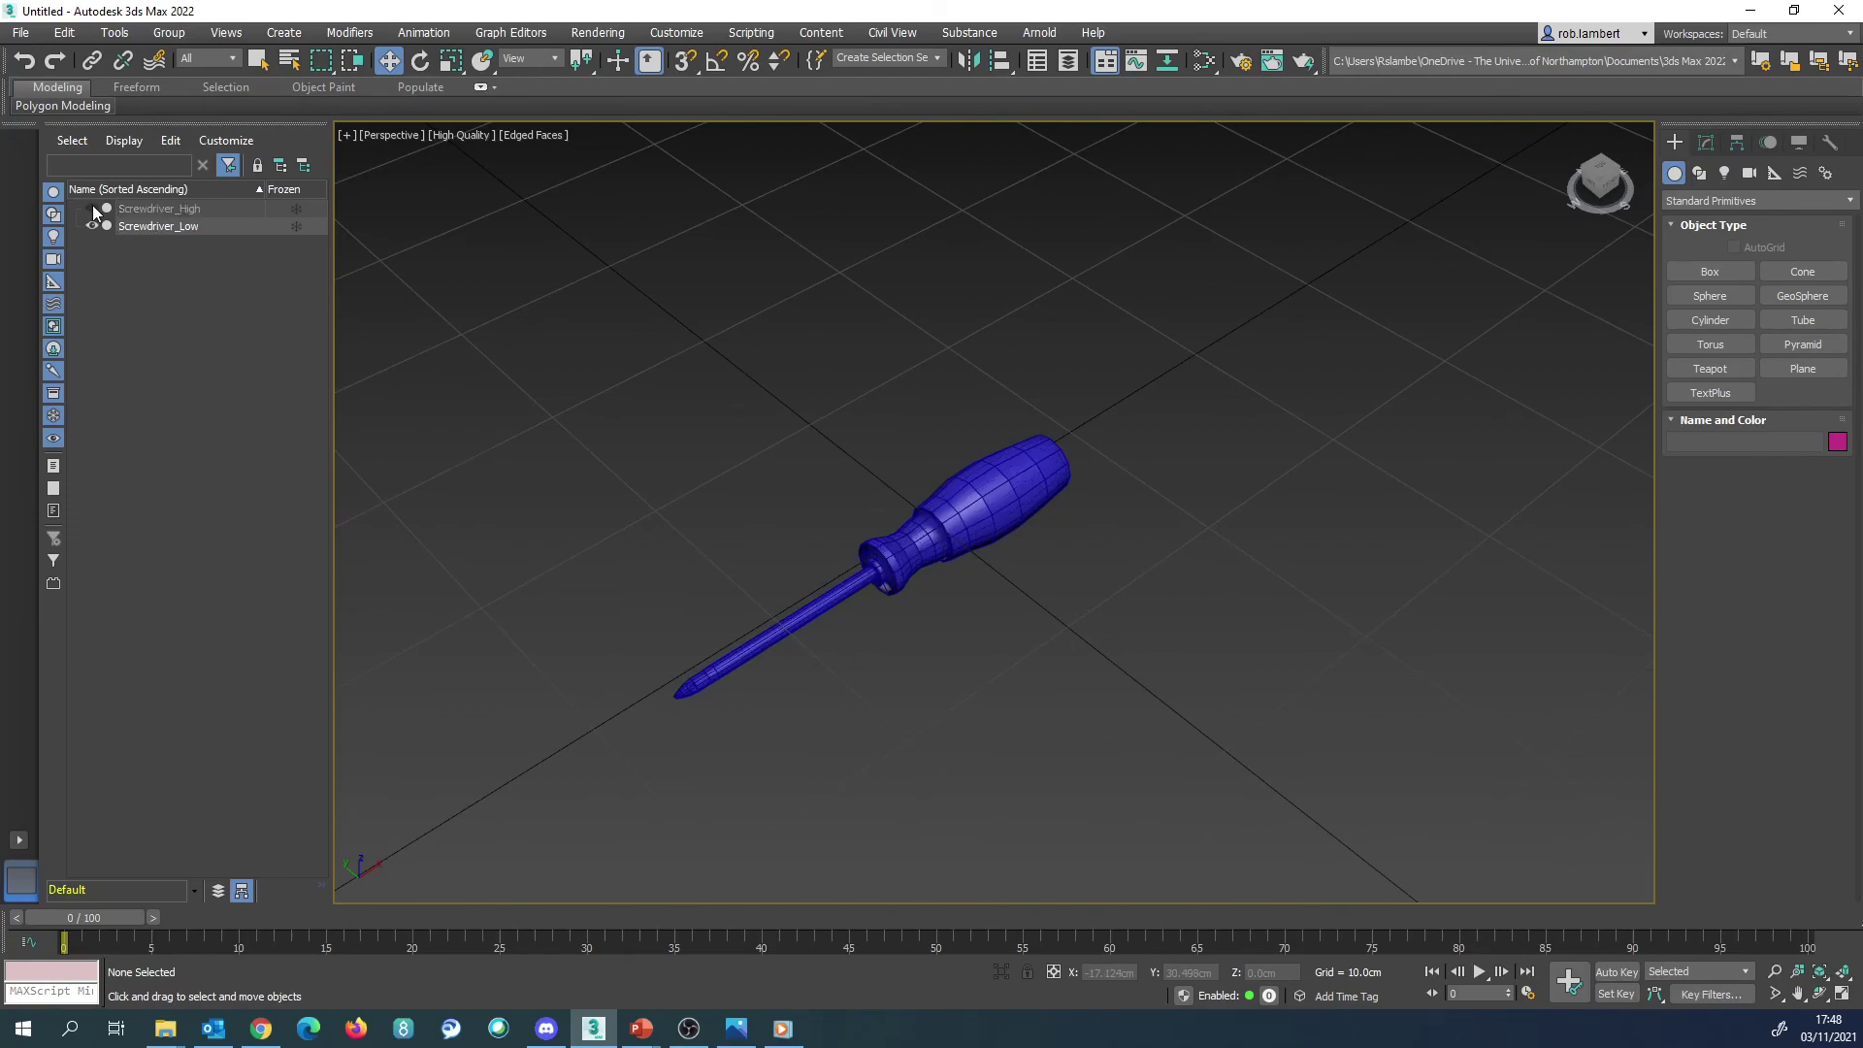
click(931, 510)
alt+middle_drag(931, 509, 631, 505)
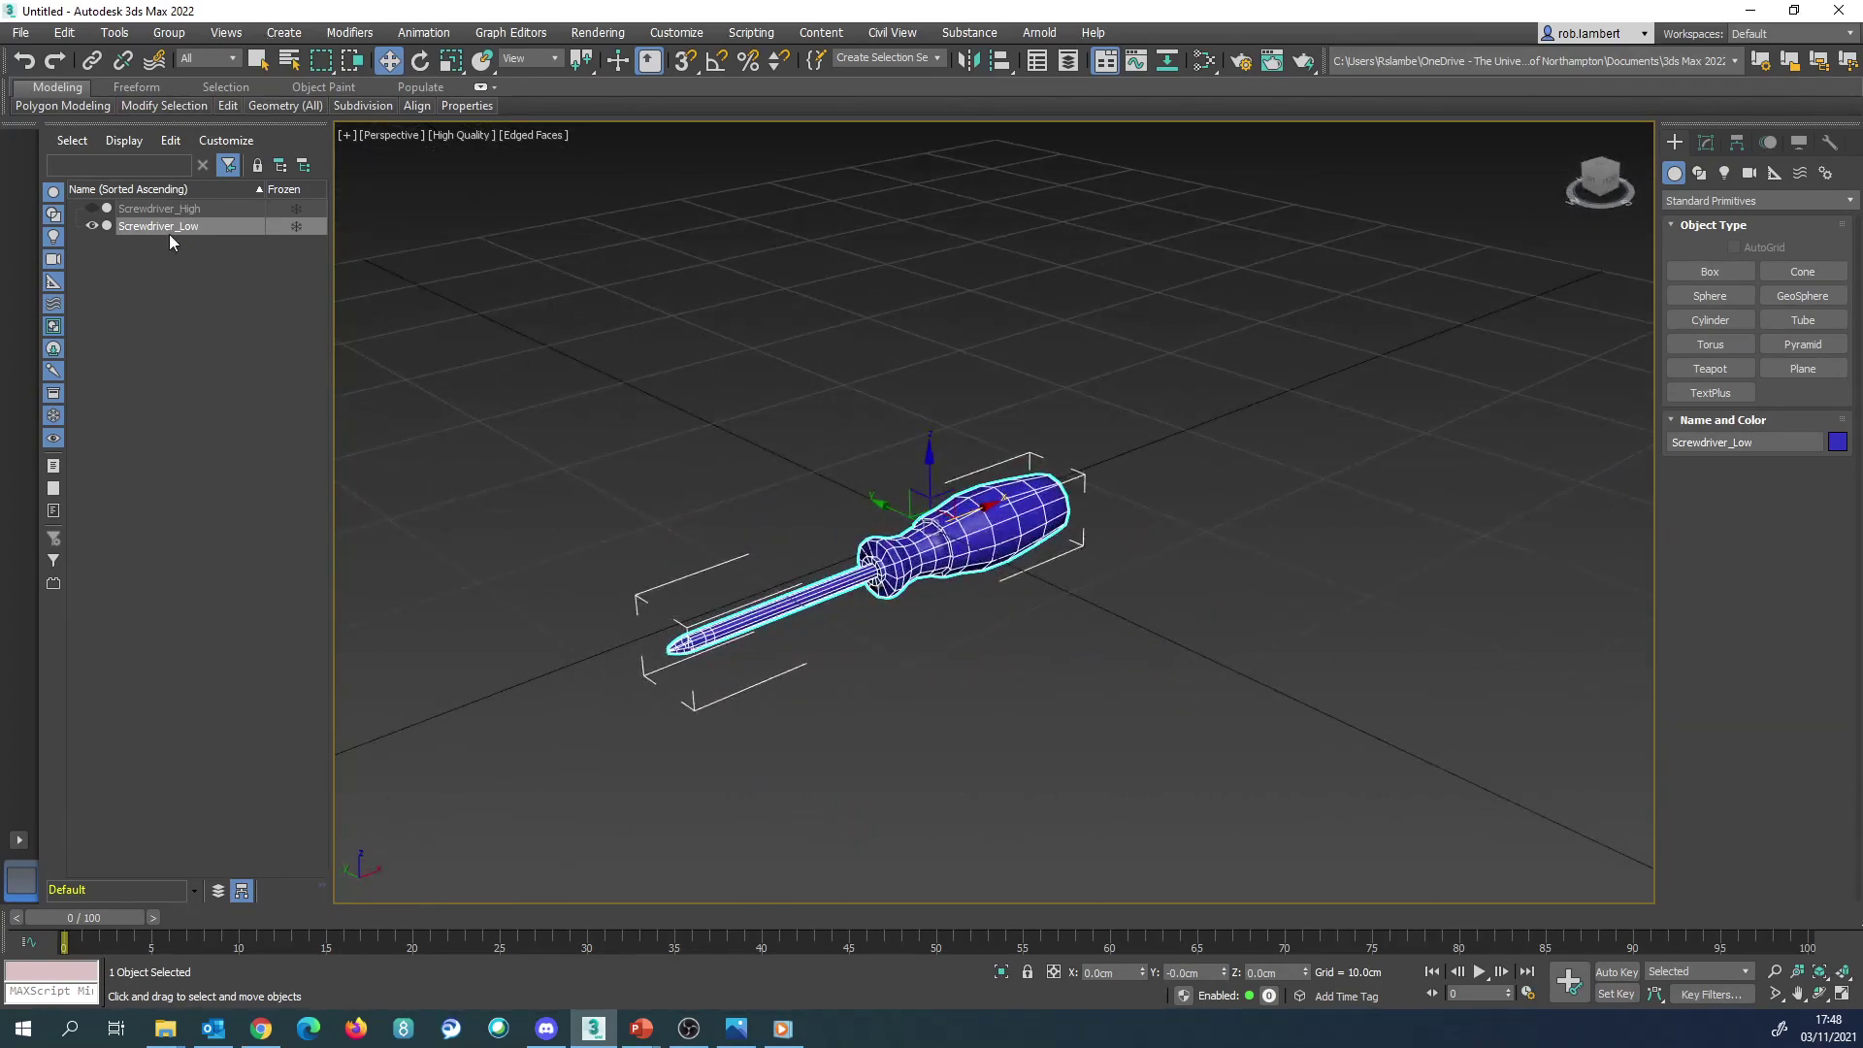
click(92, 208)
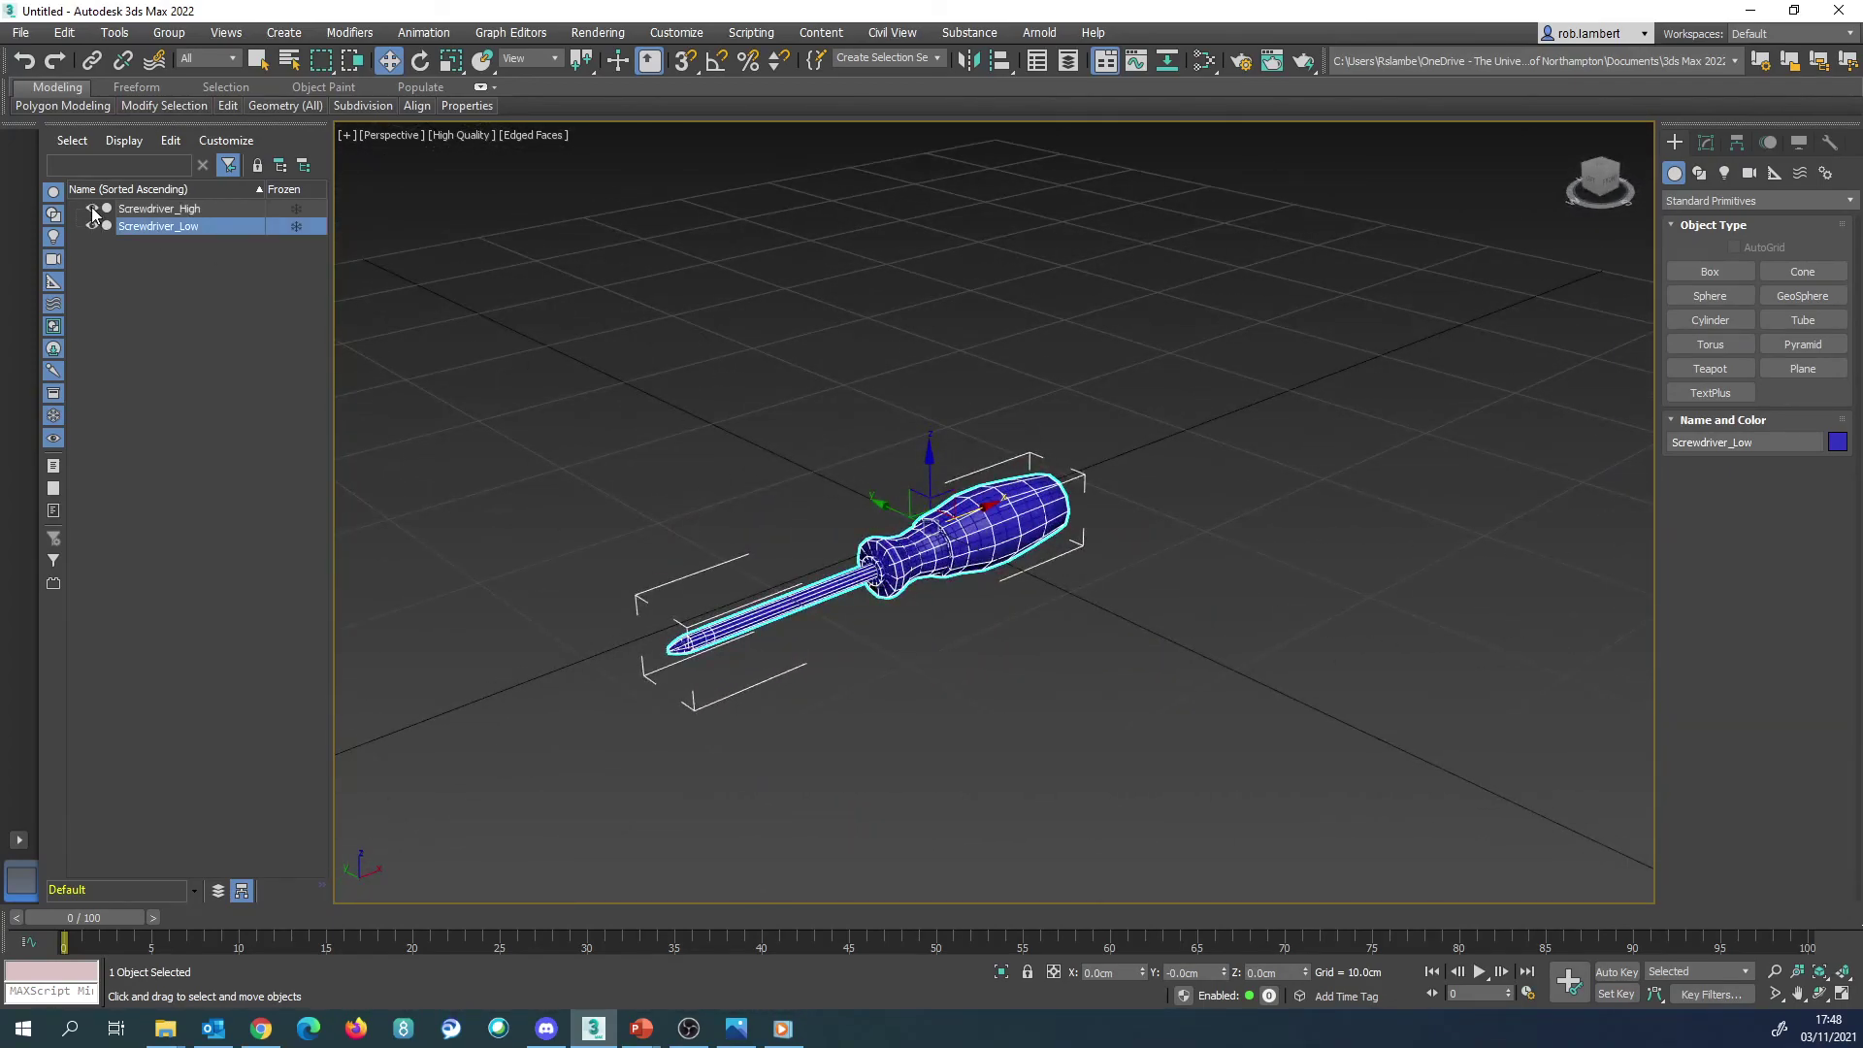
click(1045, 691)
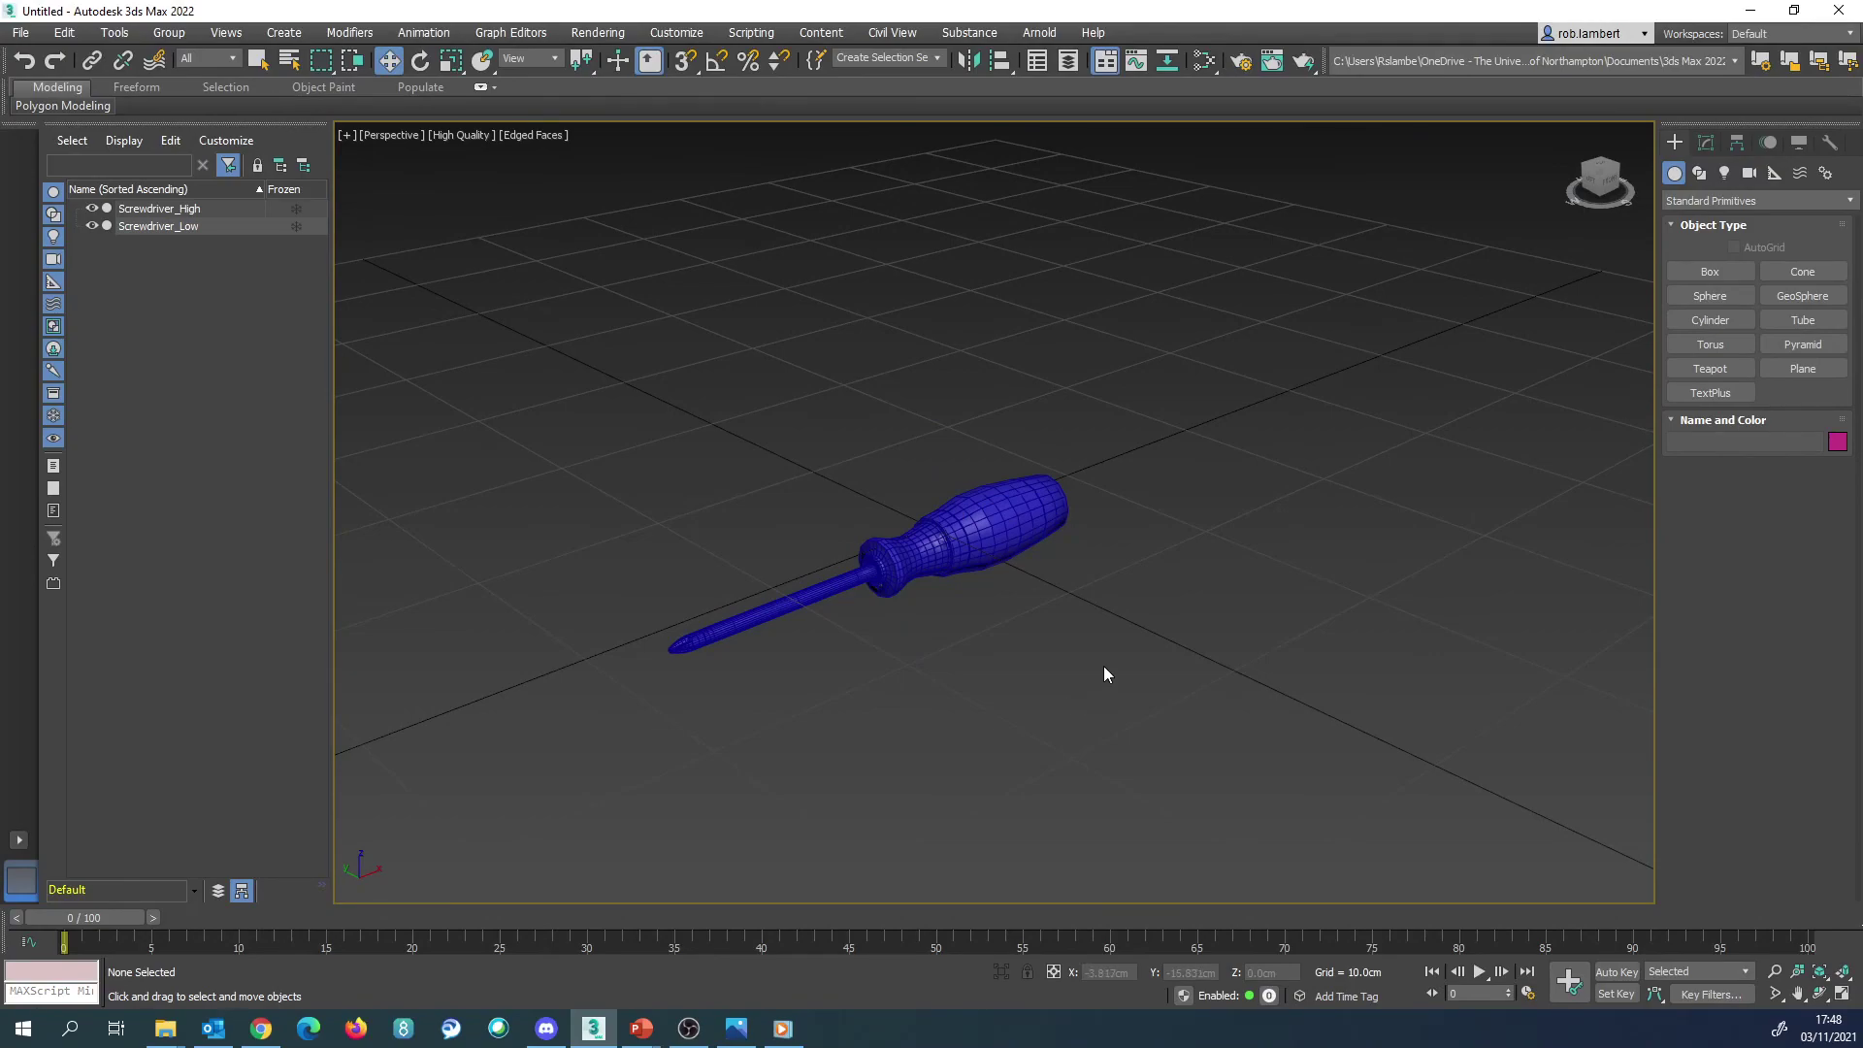